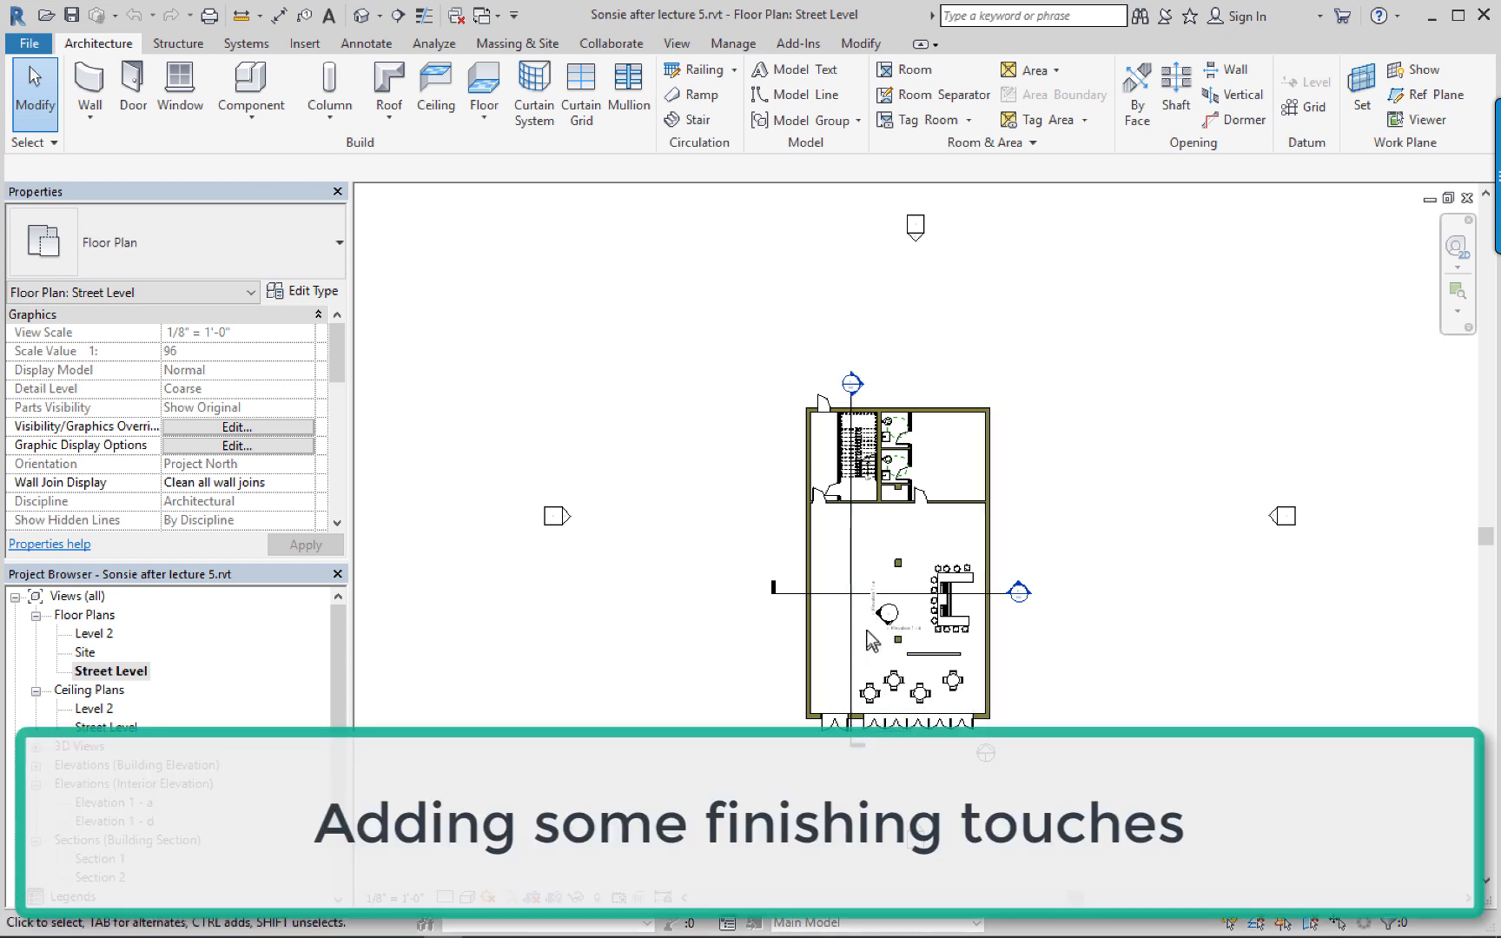
Start an aligned dimension on the Street Level plan from the centerline of the horizontal partition below the stair and restrooms.
scroll(872, 532, "up", 4)
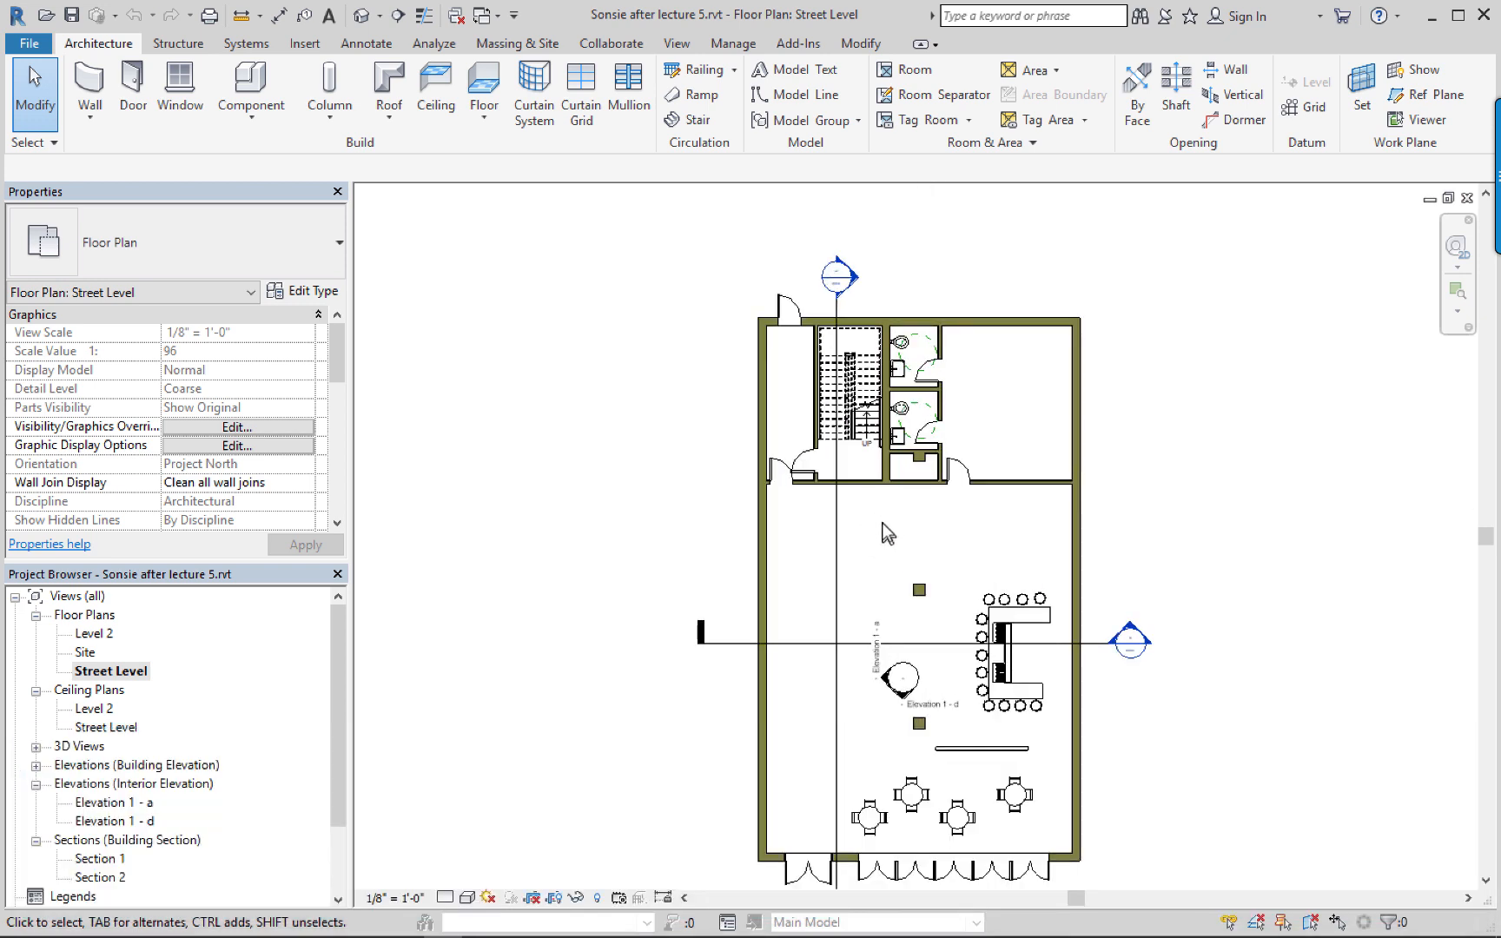
middle_click_drag(883, 529, 886, 486)
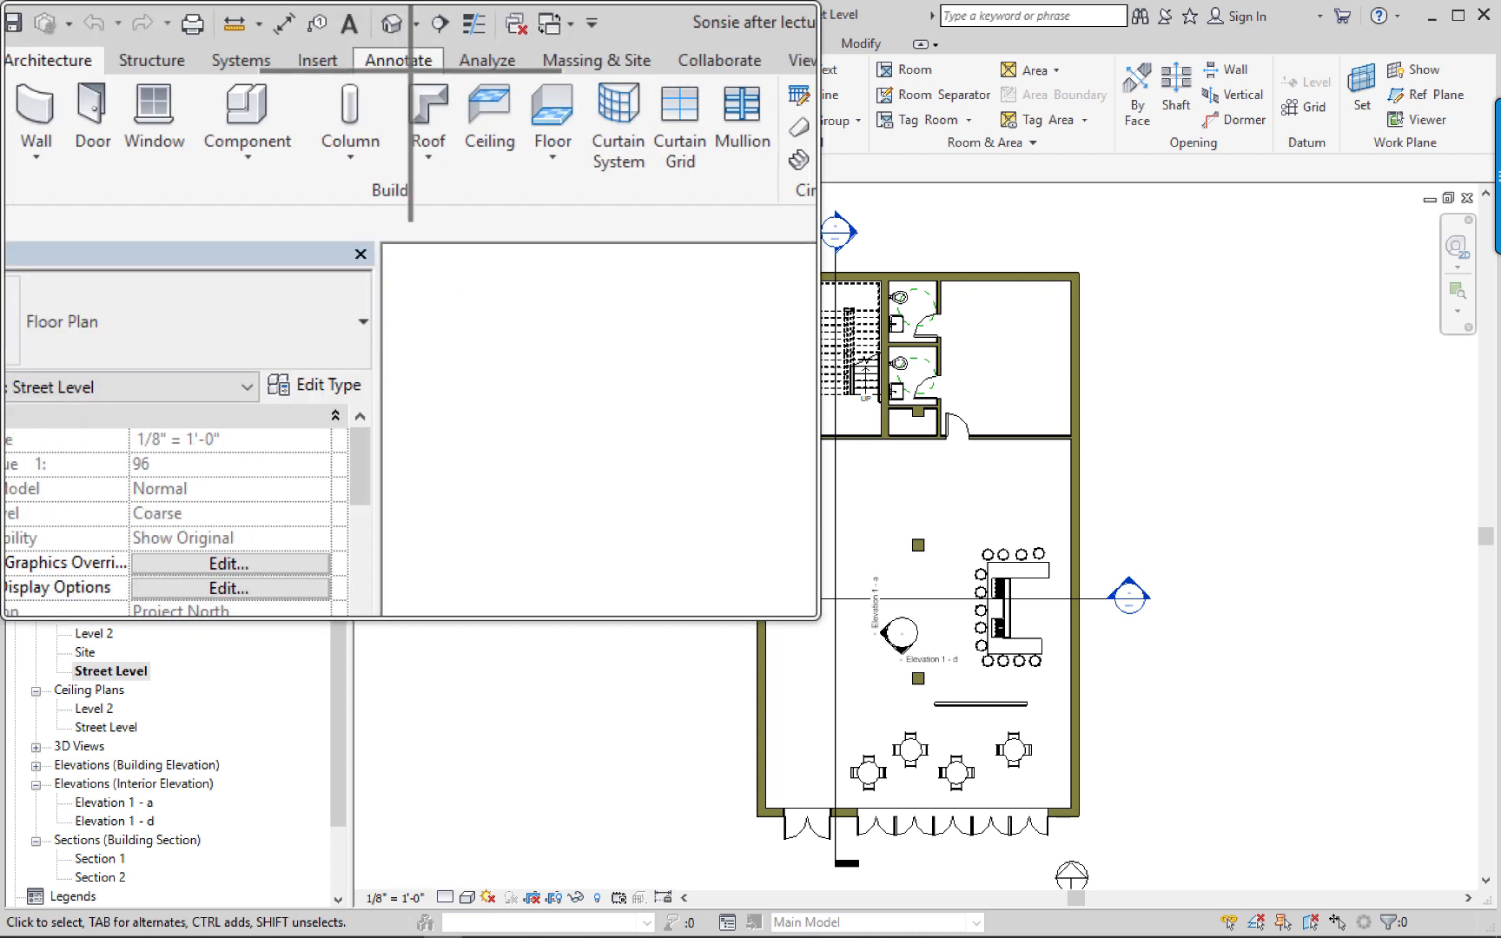
left_click(365, 49)
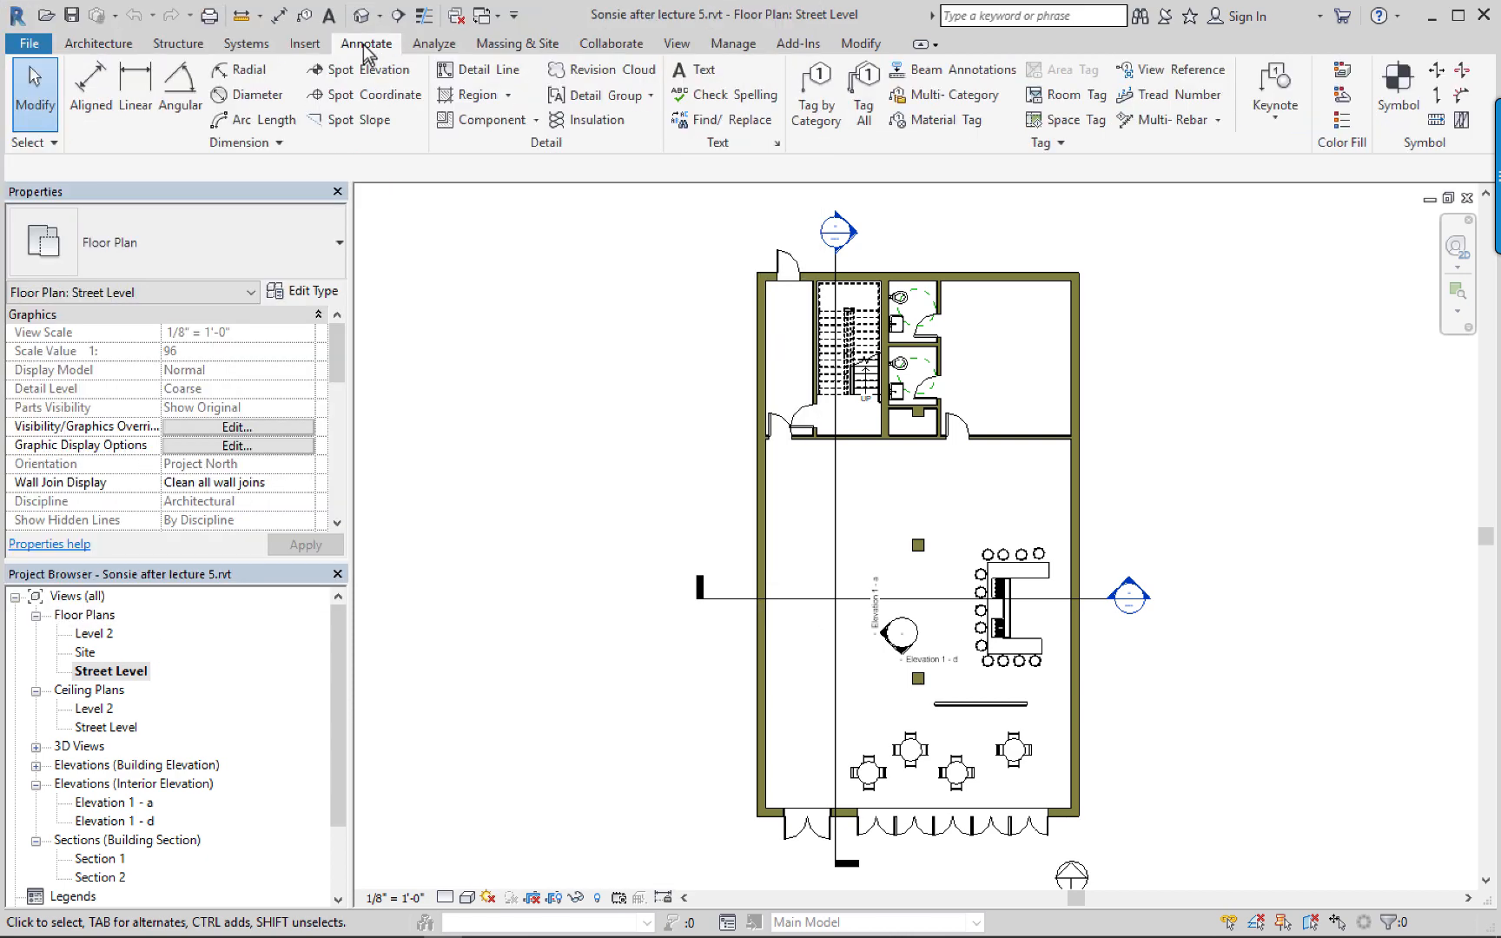
left_click(98, 102)
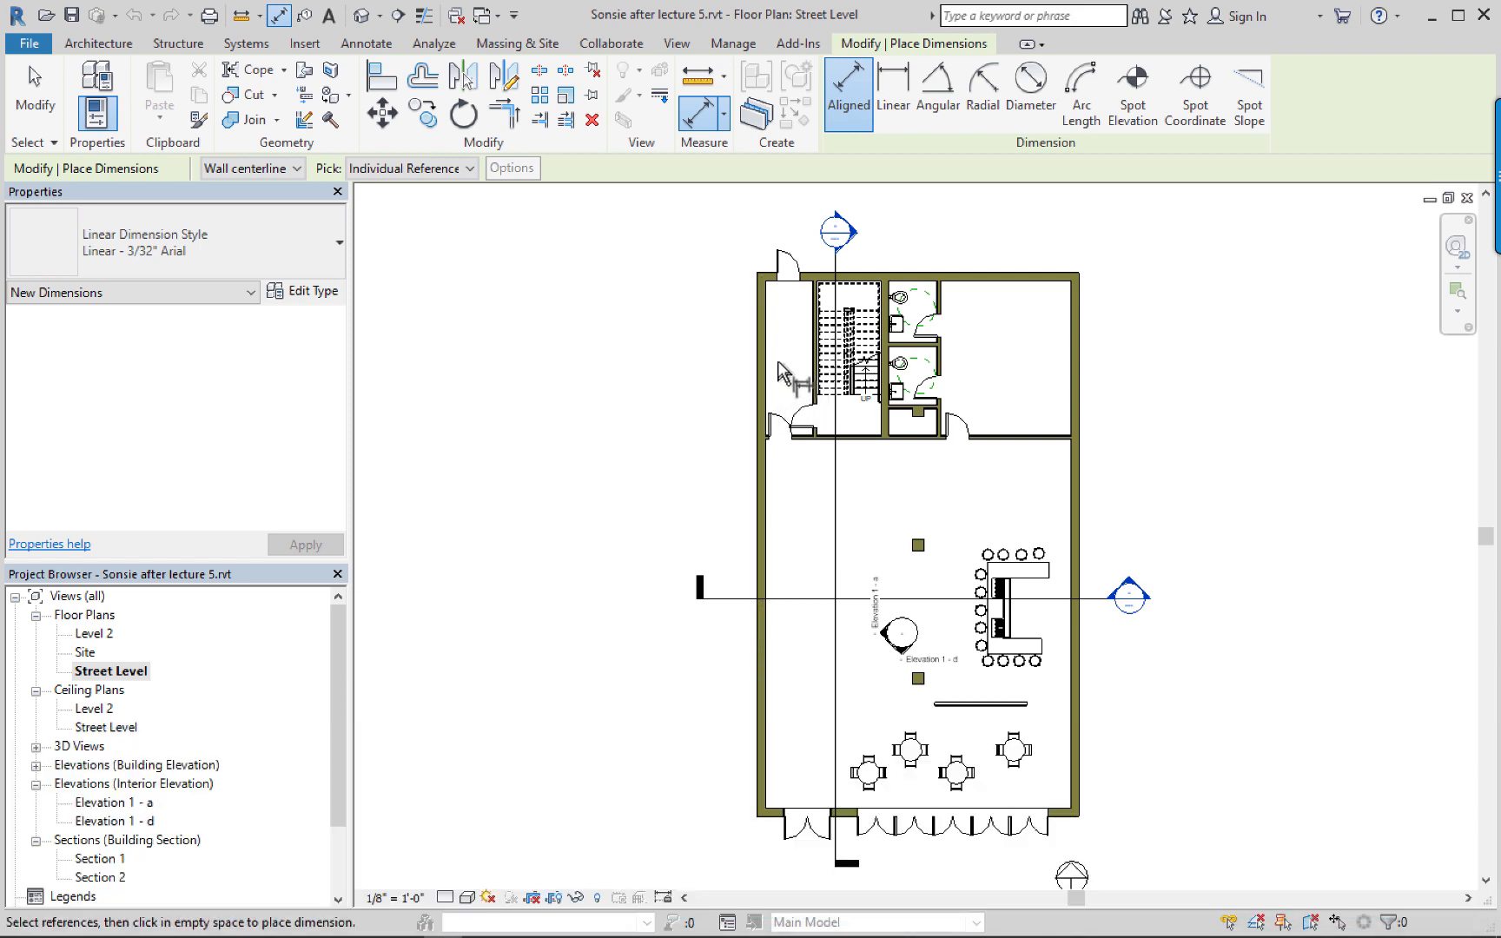
scroll(779, 373, "up", 5)
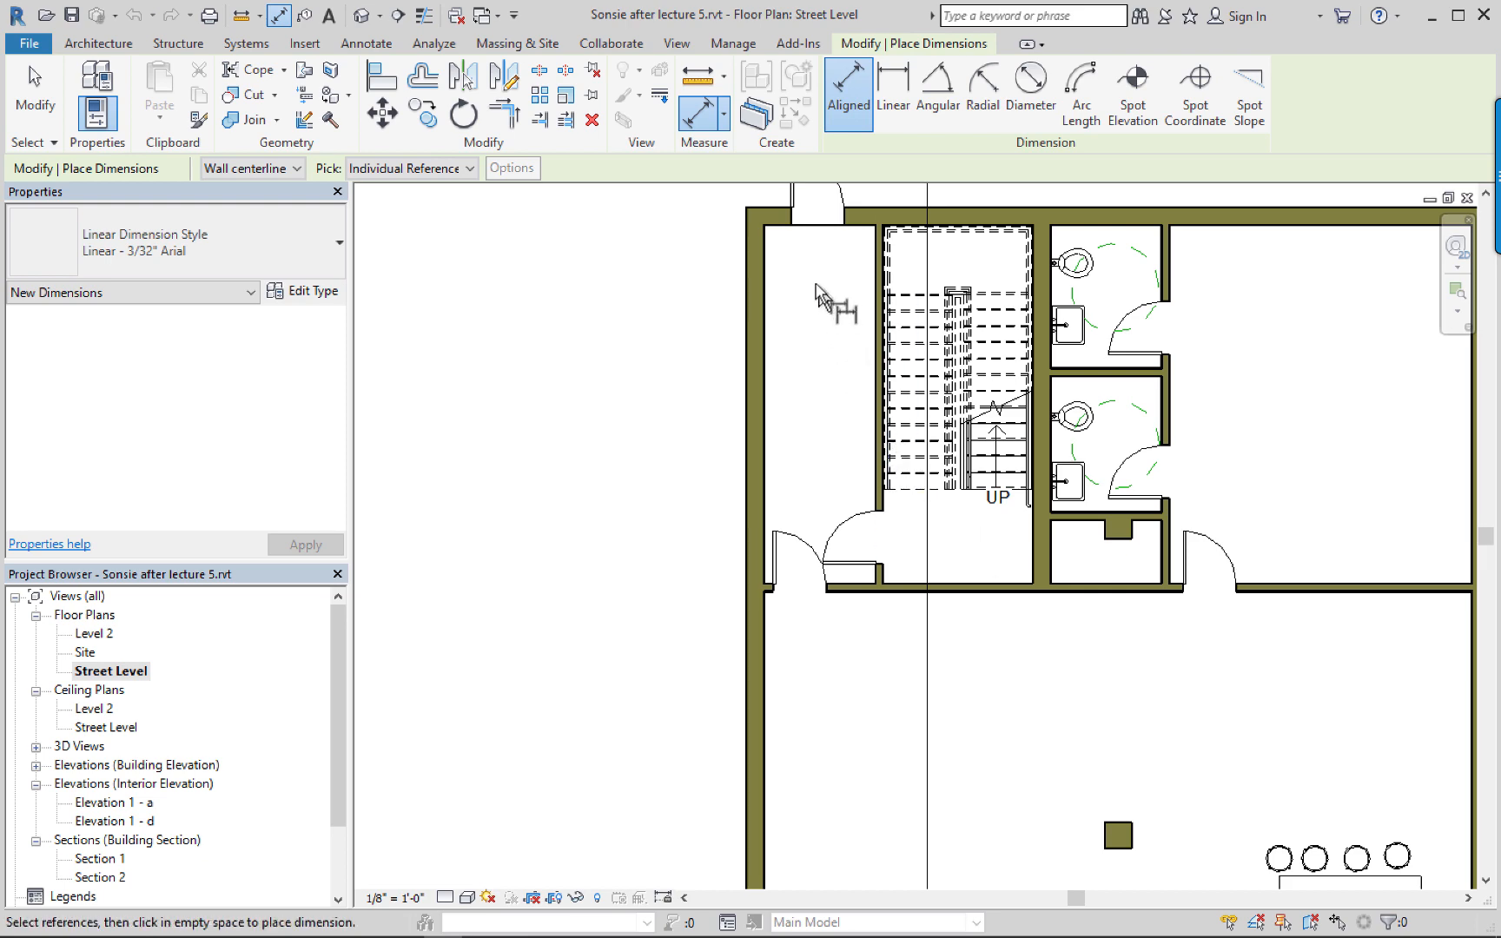
scroll(857, 419, "up", 2)
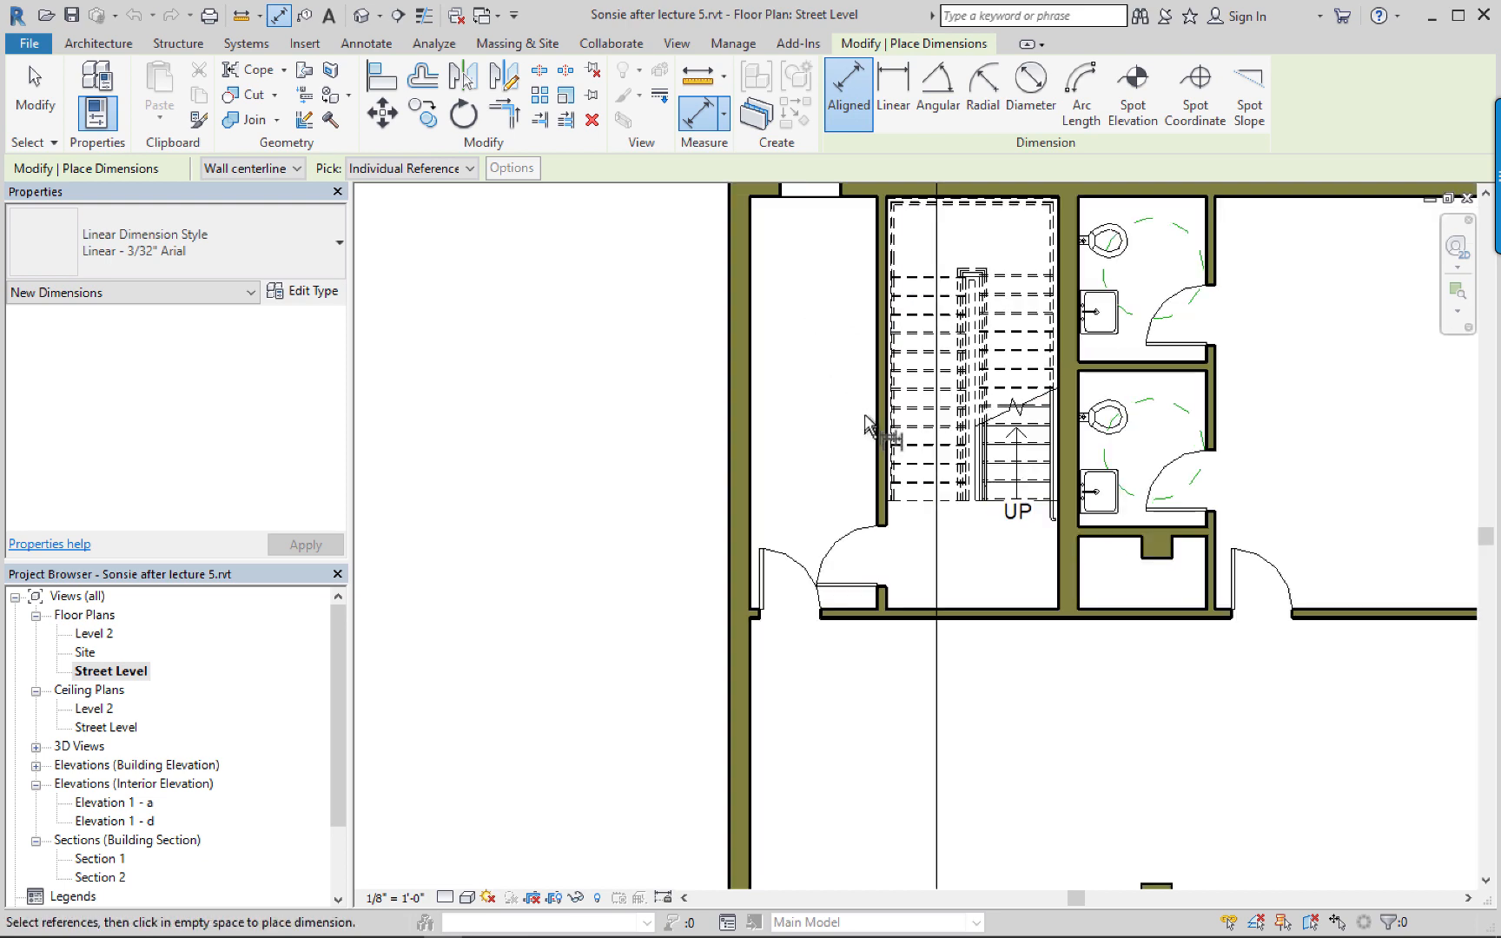
middle_click_drag(860, 422, 961, 580)
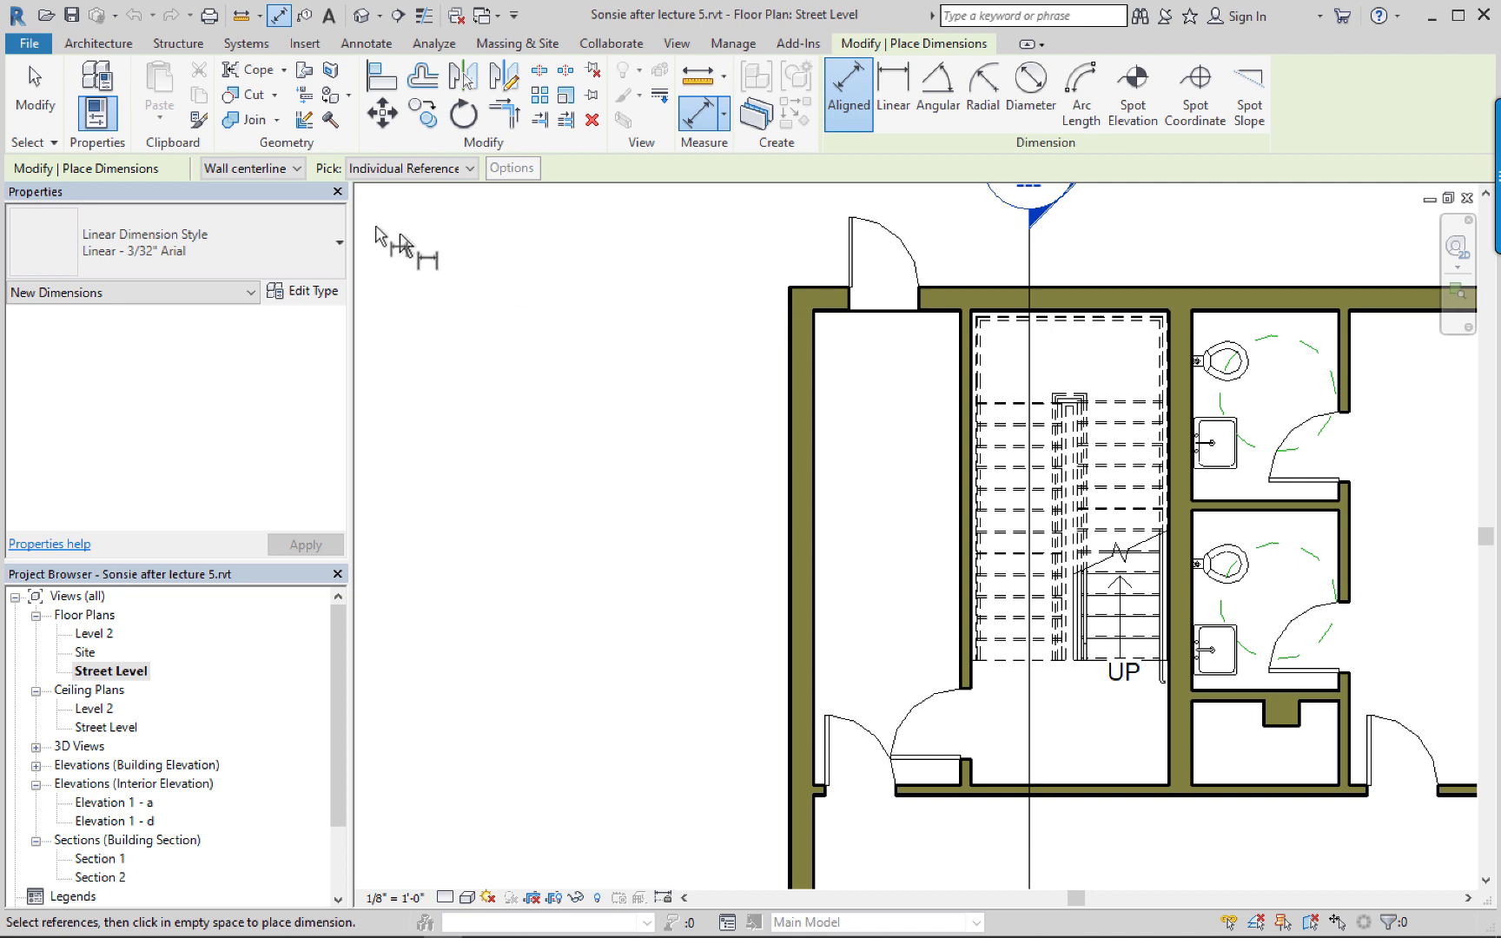
left_click(940, 792)
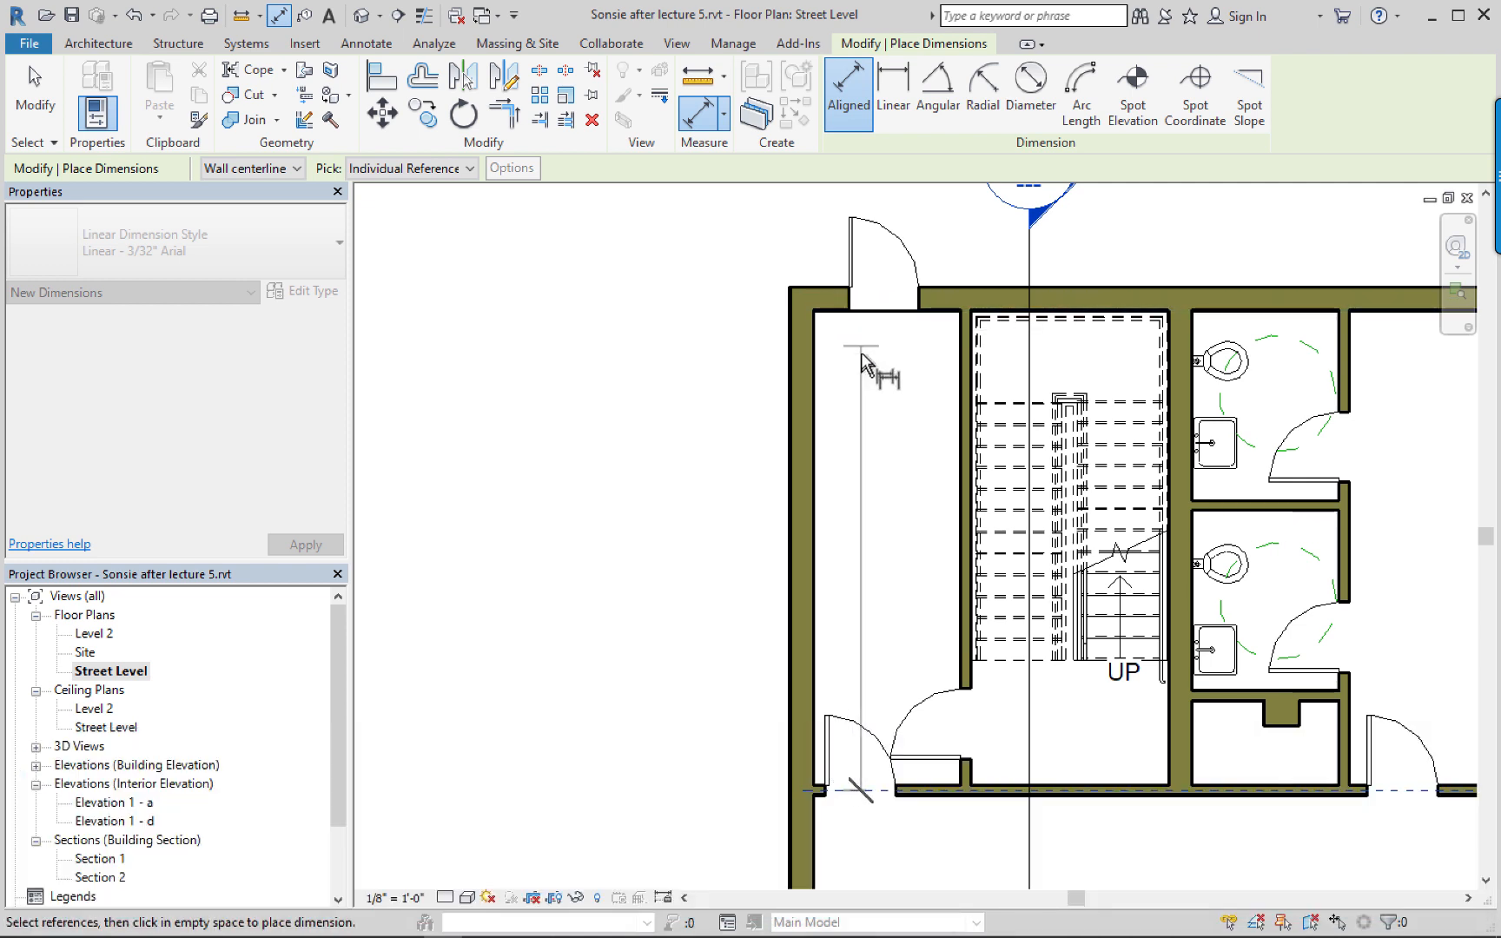
Switch the dimension reference to Wall faces and add the inside face of the rear exterior wall to the string.
left_click(295, 168)
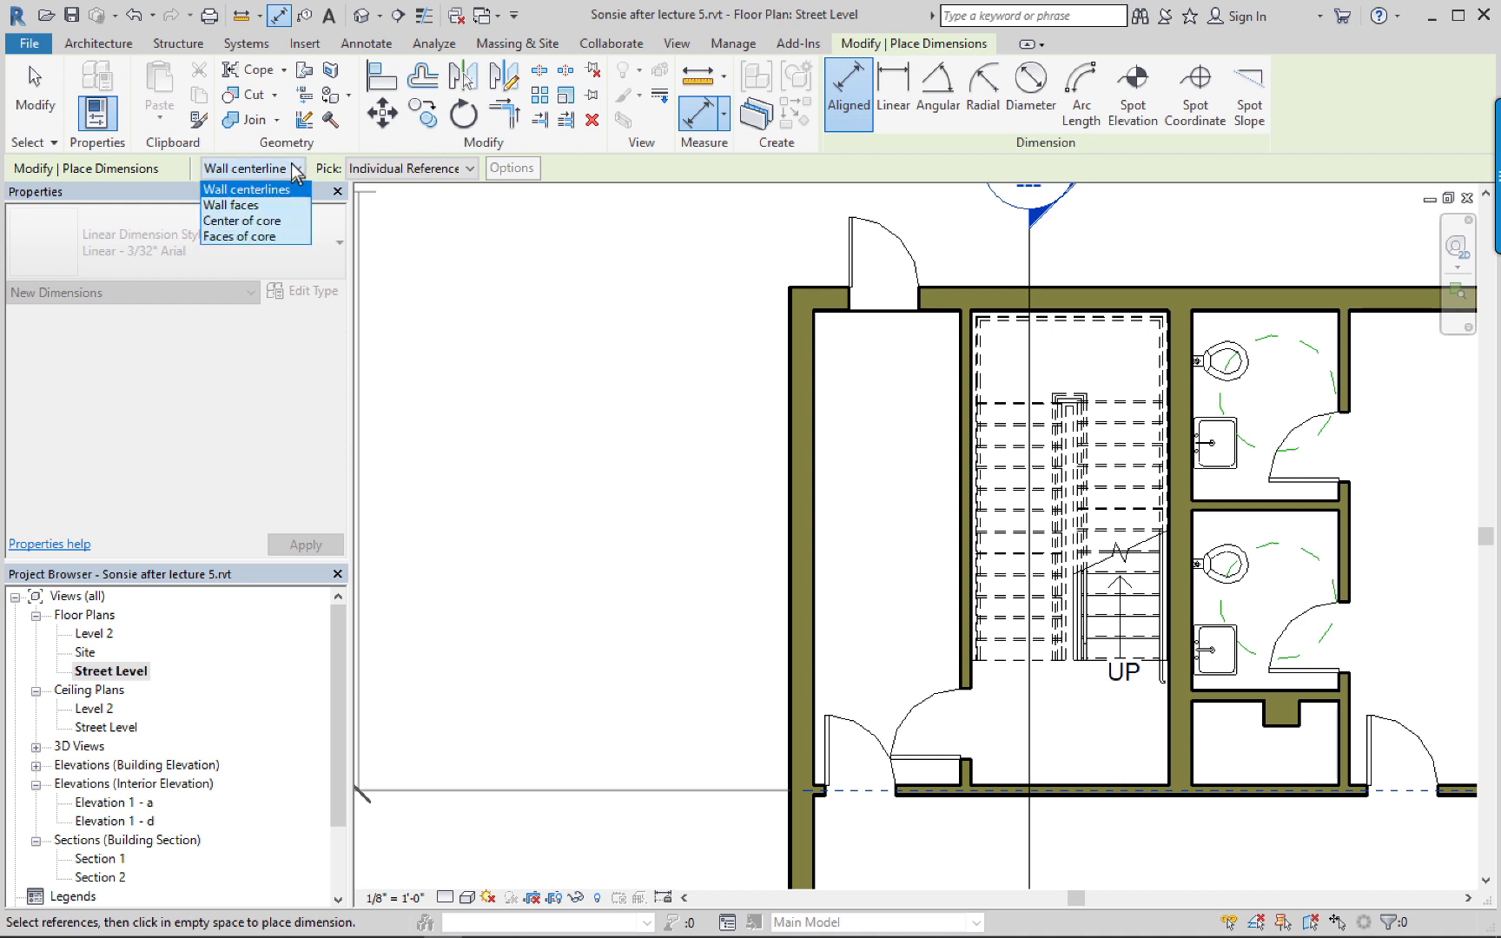
left_click(252, 187)
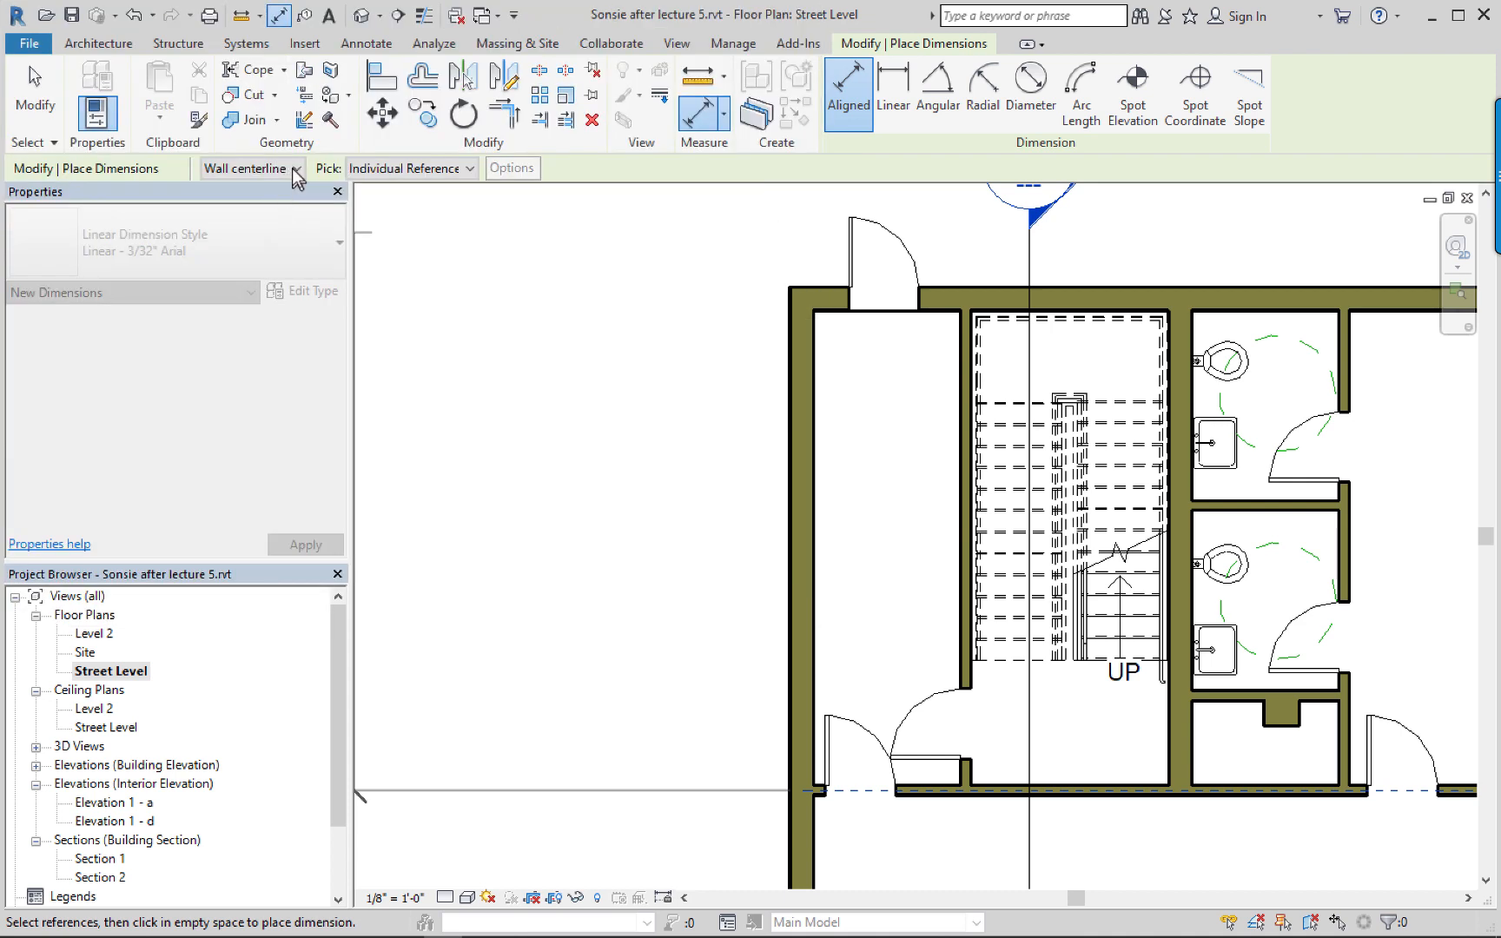
left_click(296, 169)
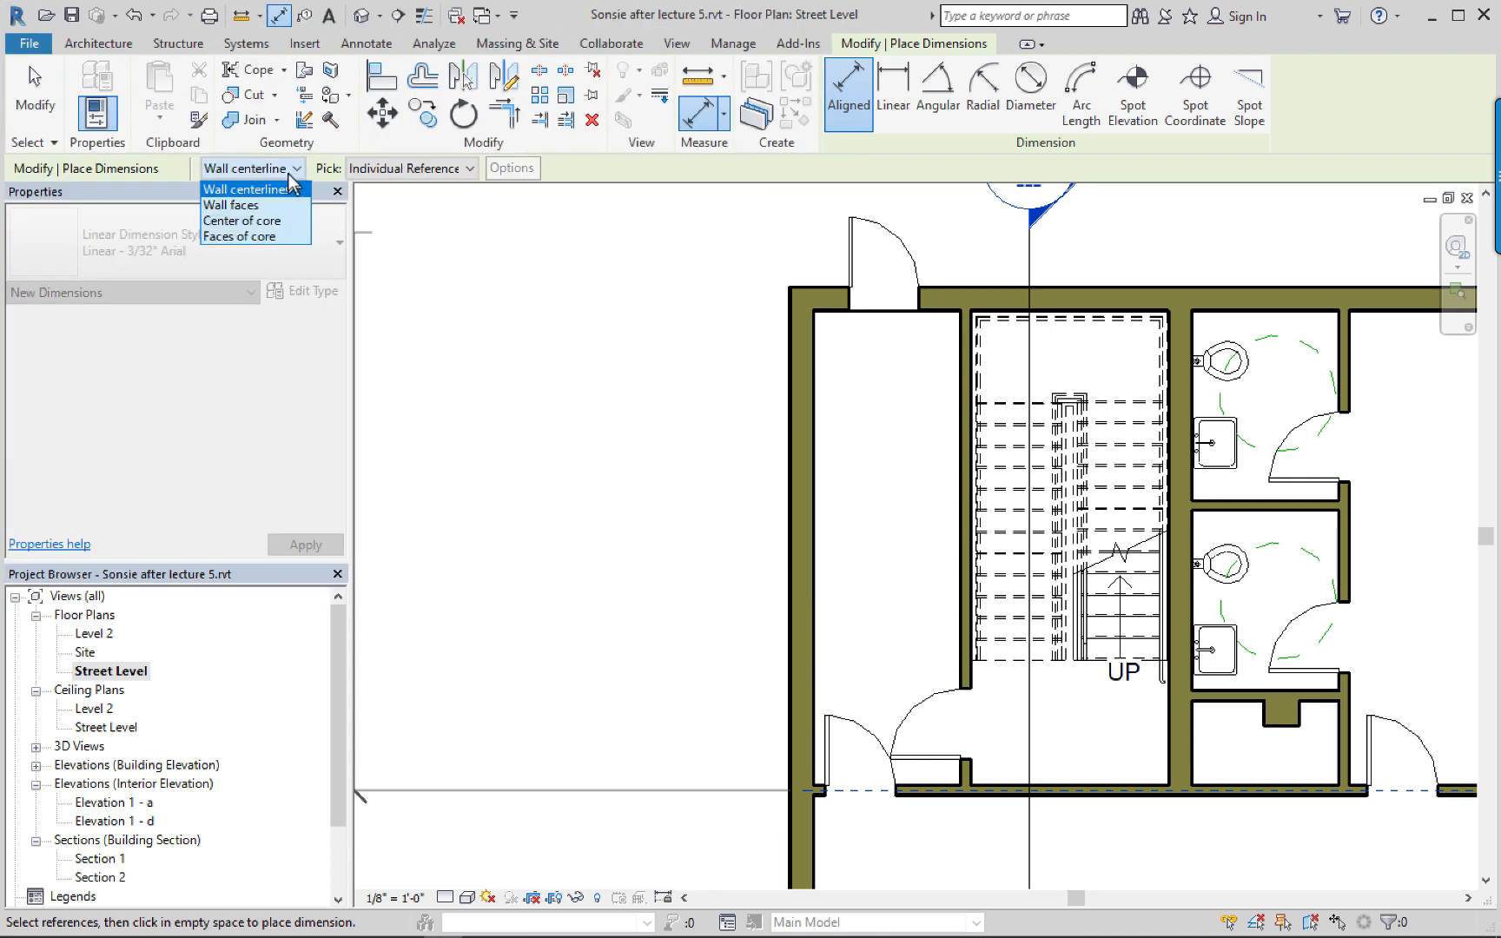
left_click(254, 208)
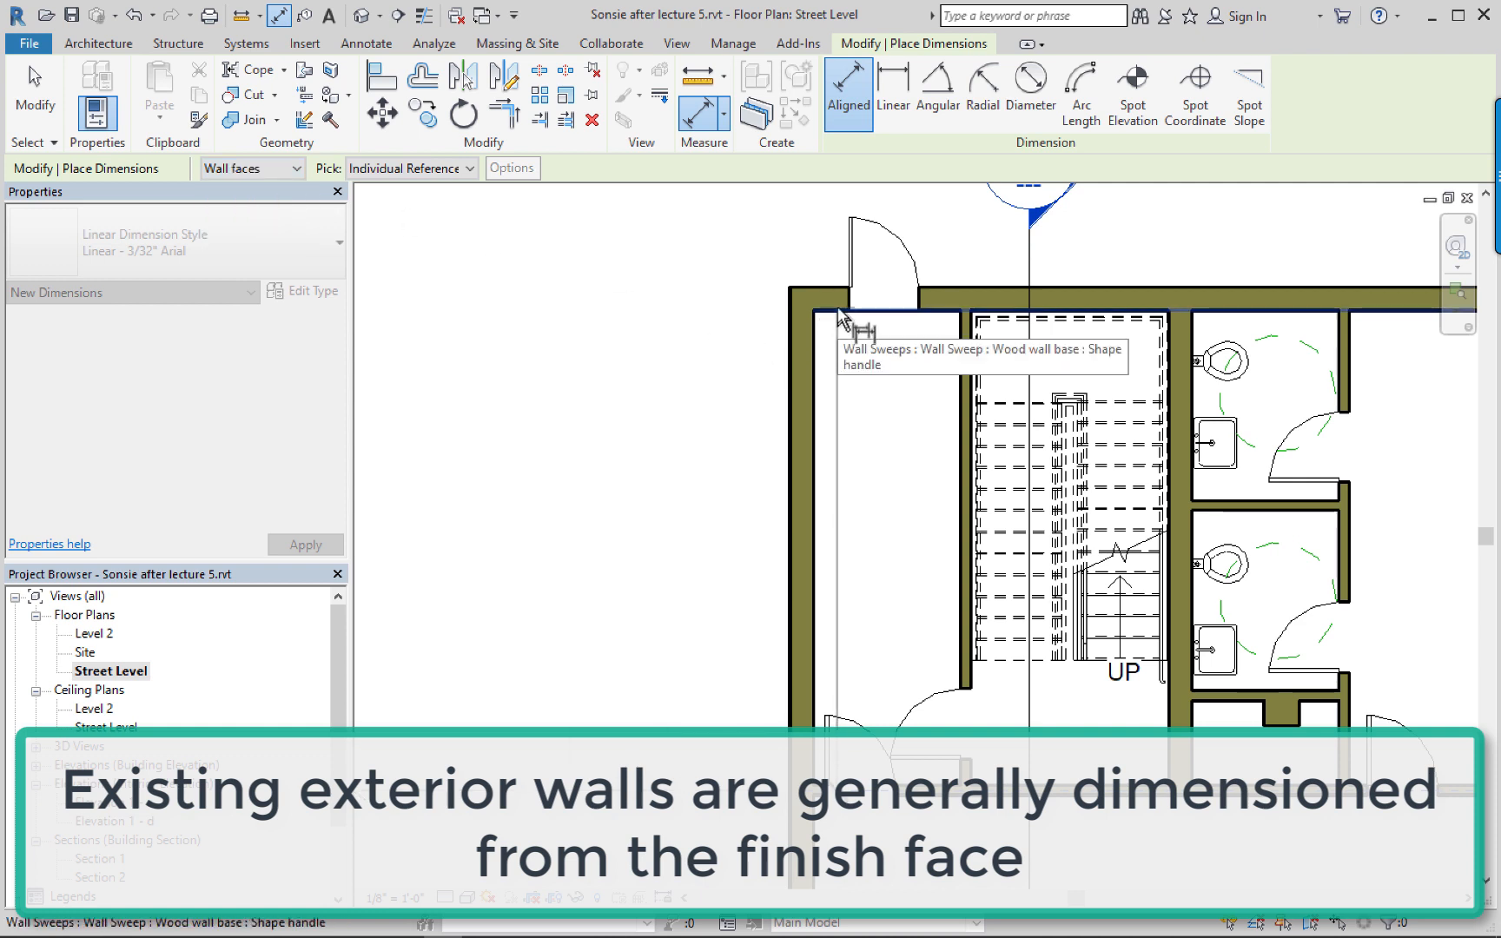
left_click(901, 317)
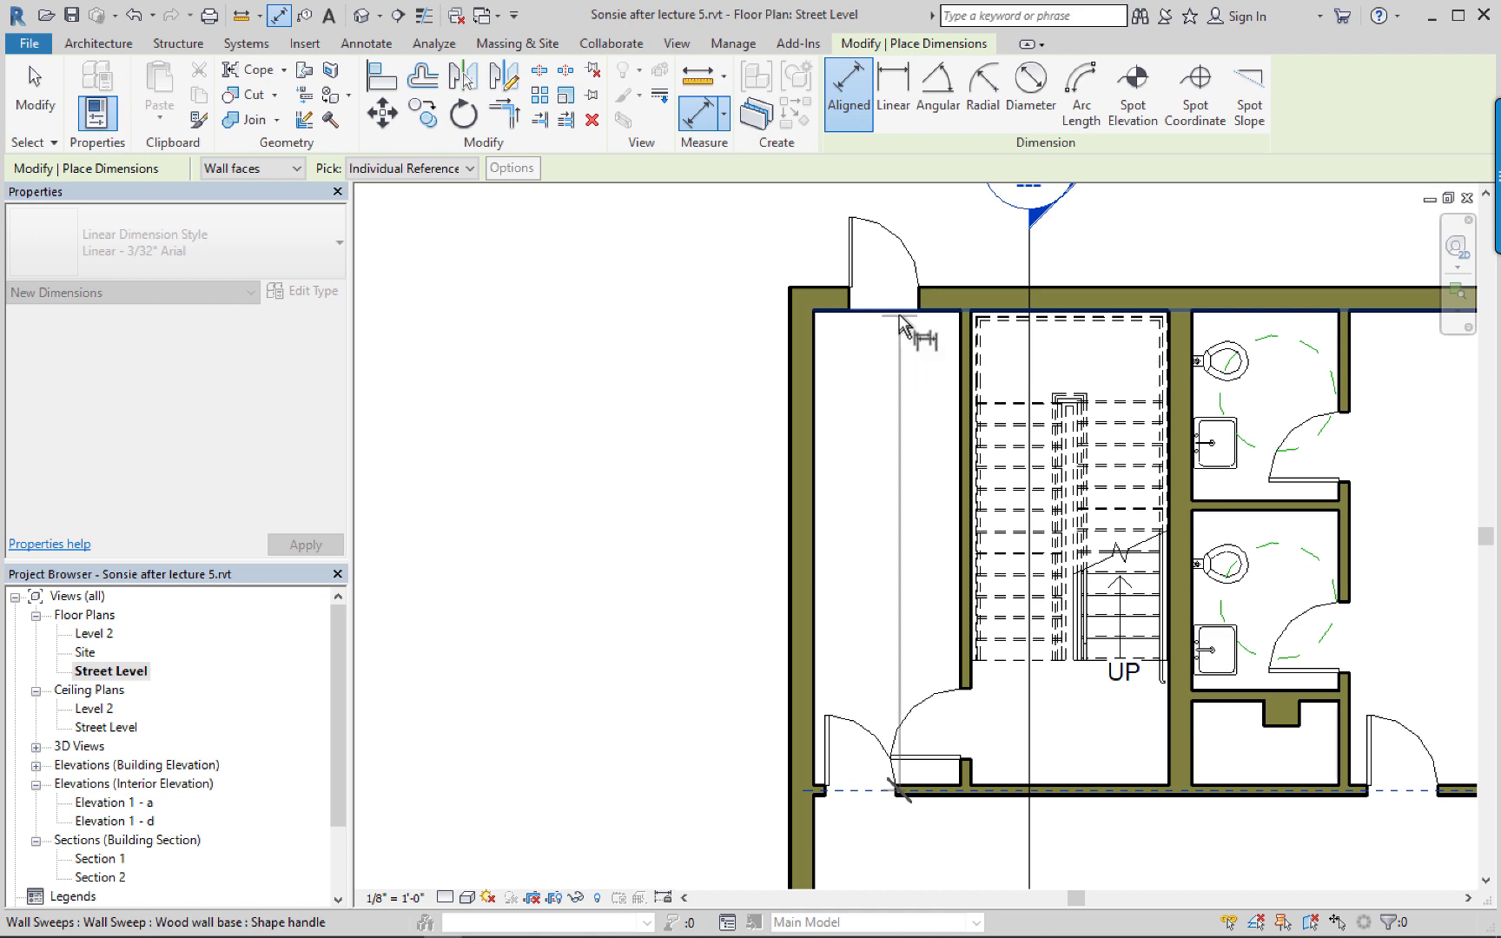
Add the inside face of the front exterior wall and place the vertical dimension string outside the building's left wall.
scroll(871, 467, "up", 1)
middle_click_drag(879, 452, 906, 396)
scroll(906, 396, "down", 5)
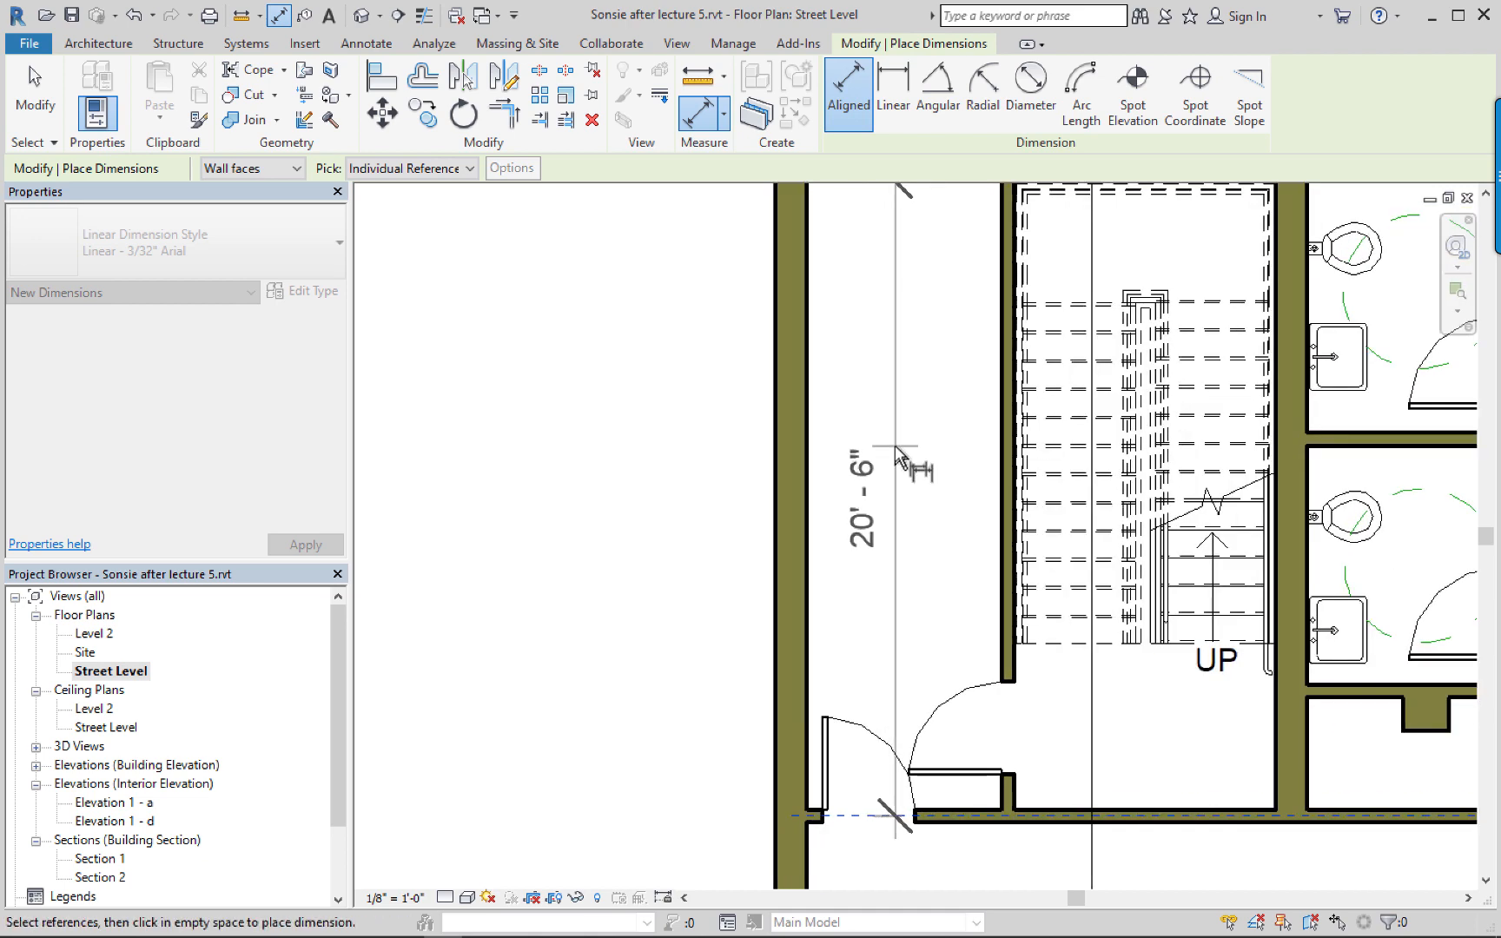
middle_click_drag(936, 567, 937, 323)
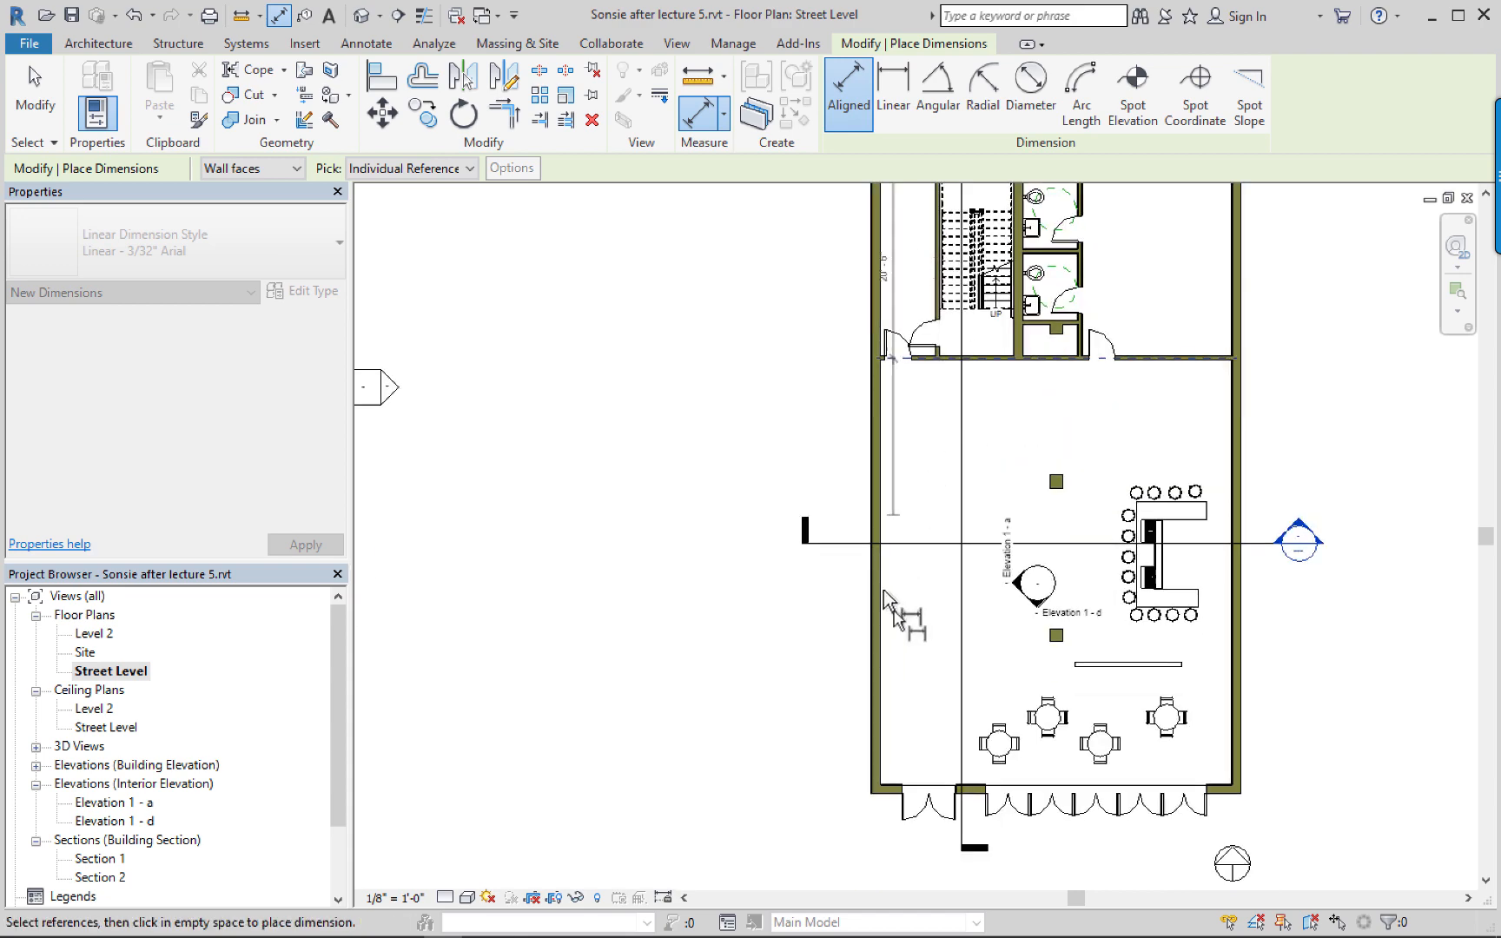
scroll(921, 729, "down", 3)
scroll(895, 760, "up", 3)
scroll(894, 762, "up", 5)
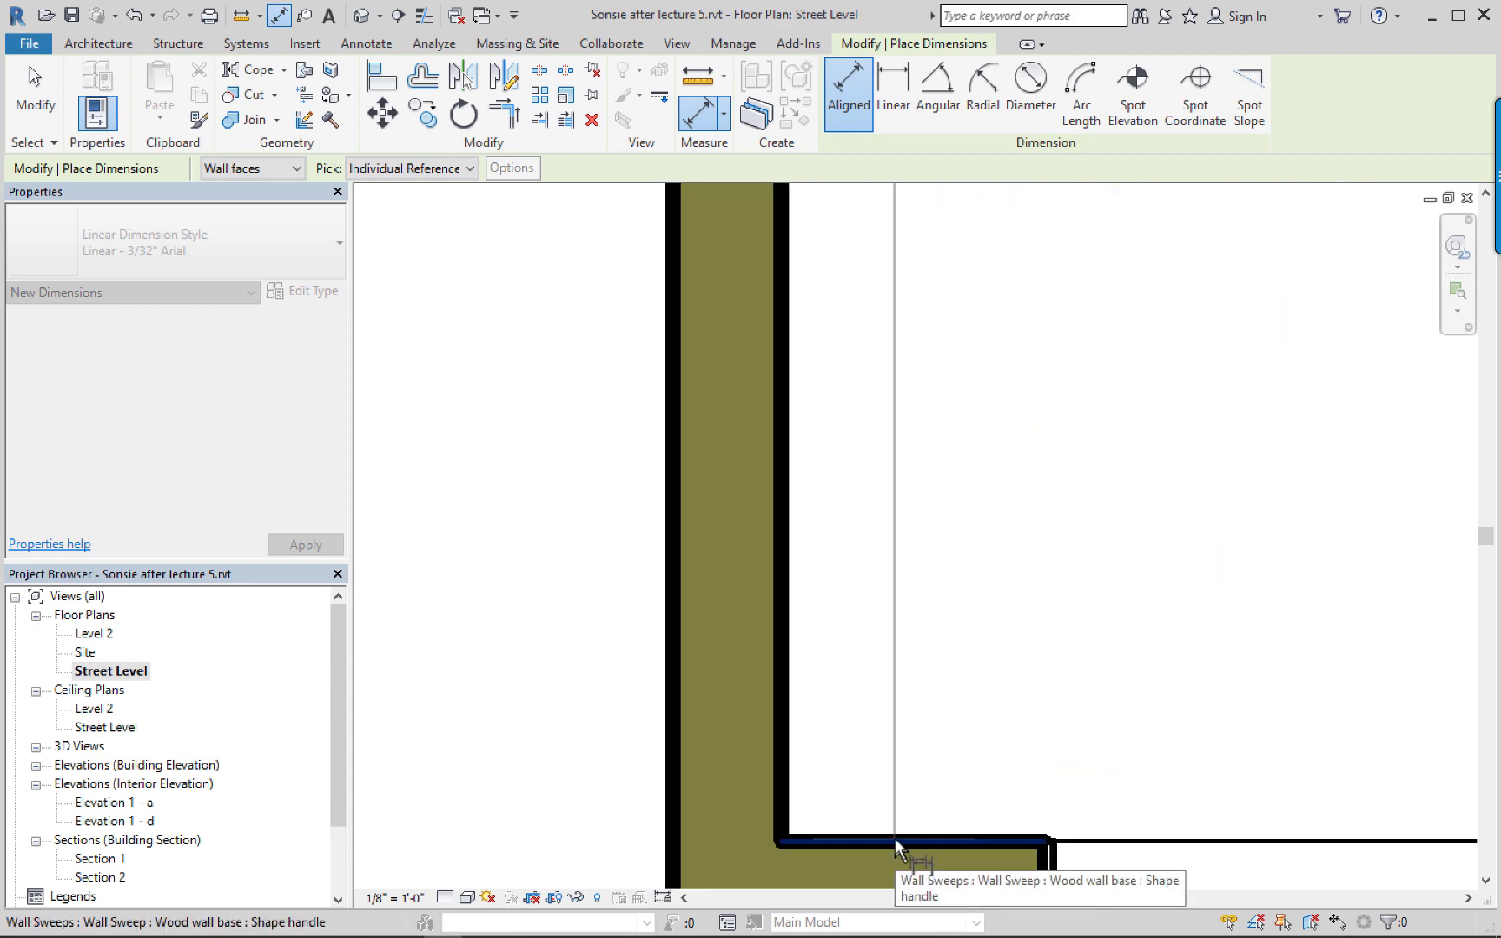
scroll(898, 777, "down", 6)
scroll(908, 758, "down", 1)
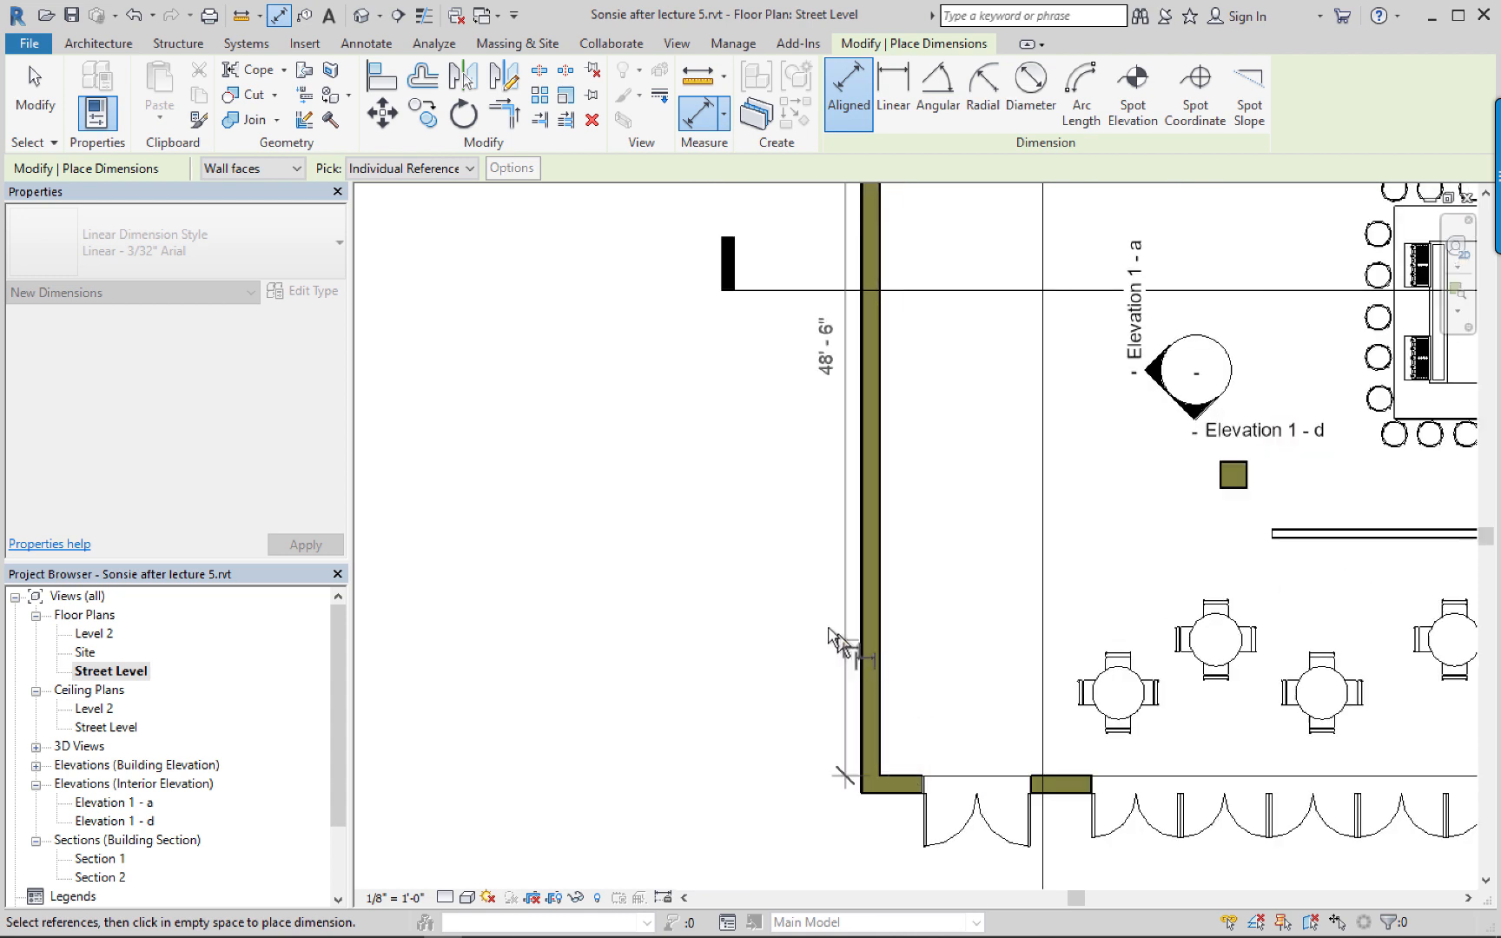
scroll(814, 630, "down", 1)
middle_click_drag(820, 638, 1021, 864)
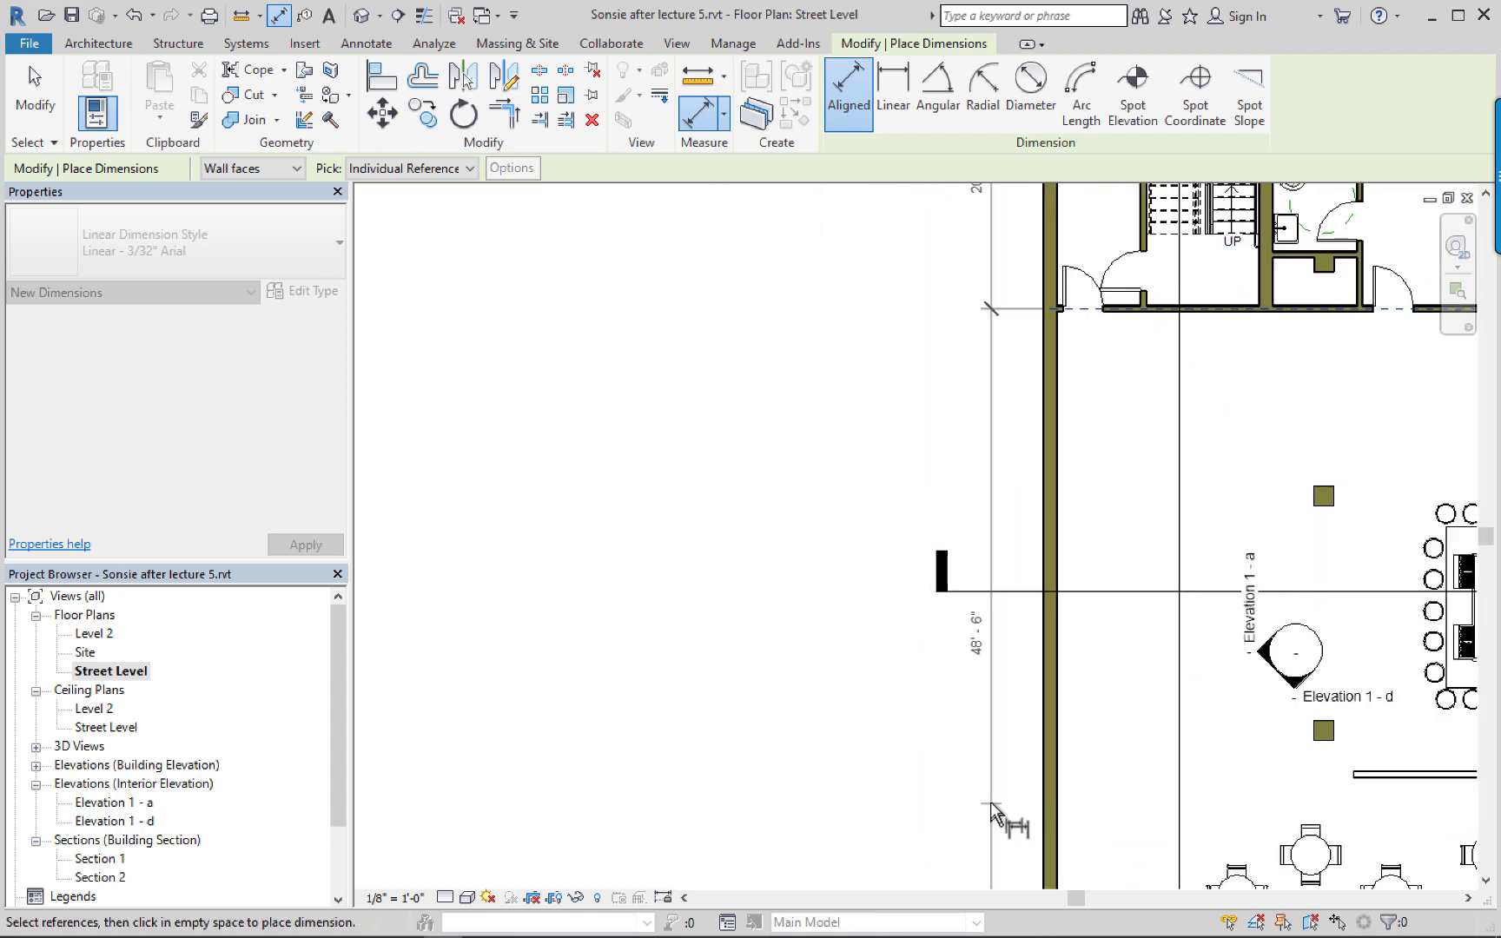
scroll(991, 795, "down", 1)
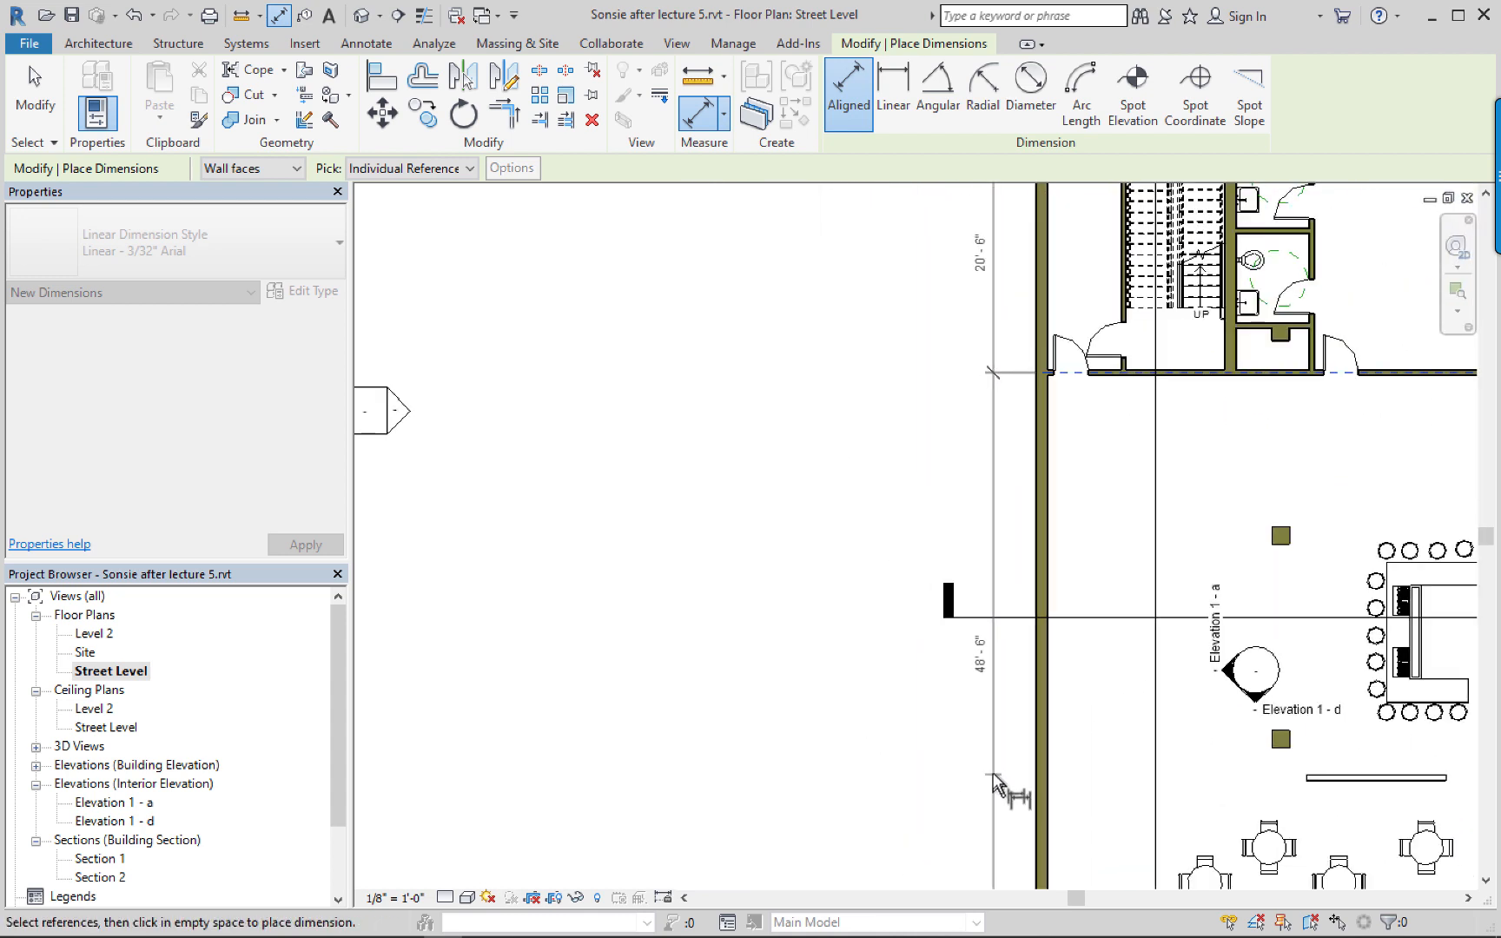
left_click(991, 786)
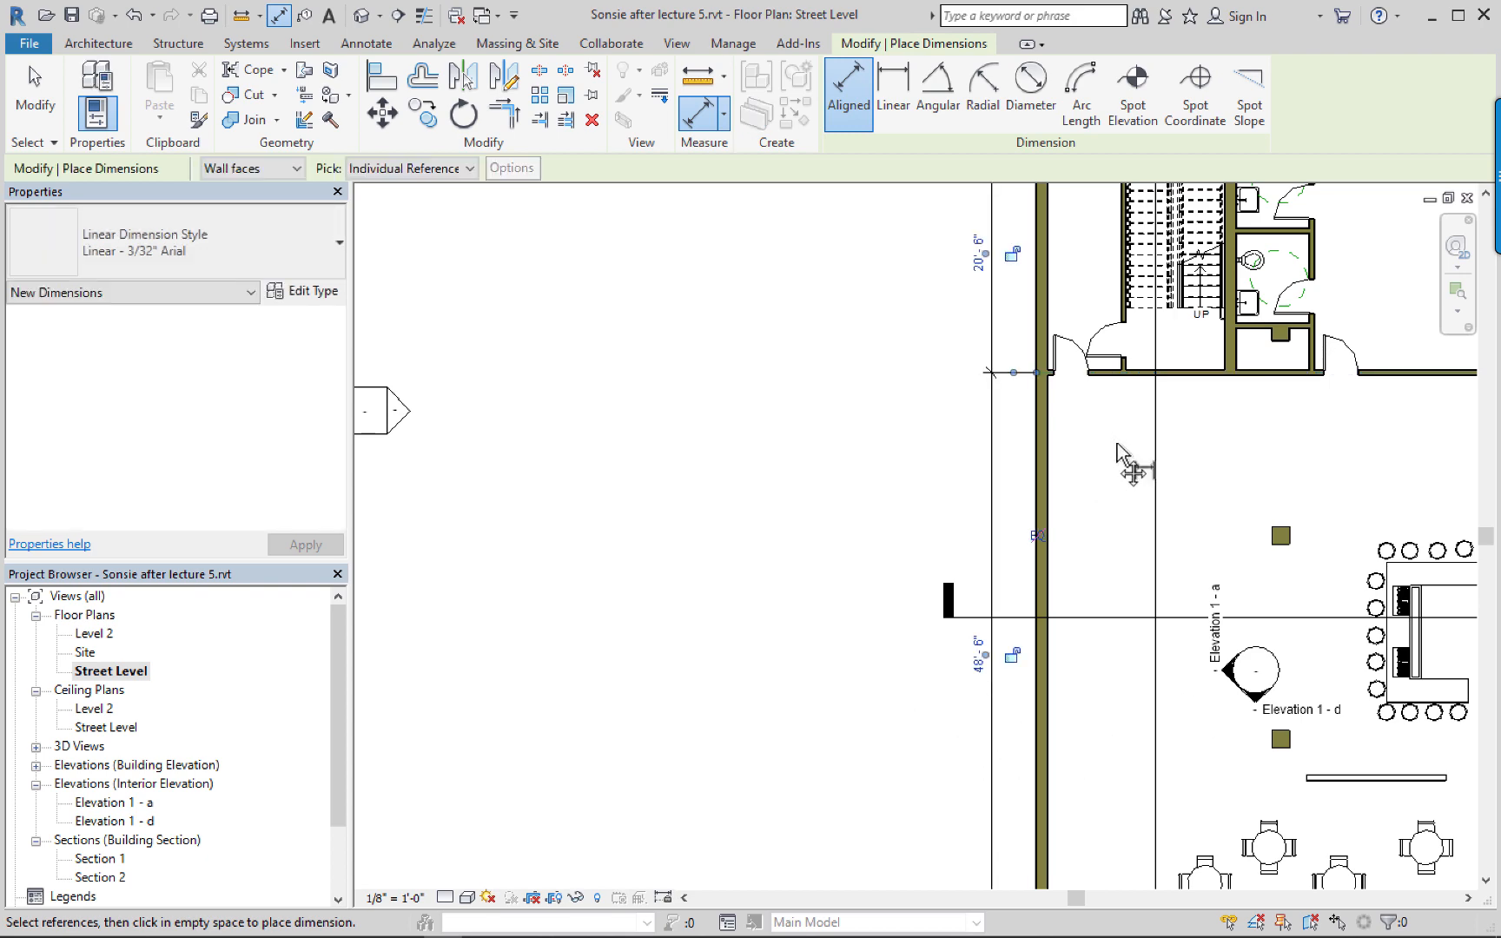
Start another aligned dimension across the building's width, between the inside faces of the left and right exterior walls.
middle_click_drag(1133, 473, 986, 771)
scroll(999, 486, "down", 1)
middle_click_drag(967, 469, 838, 435)
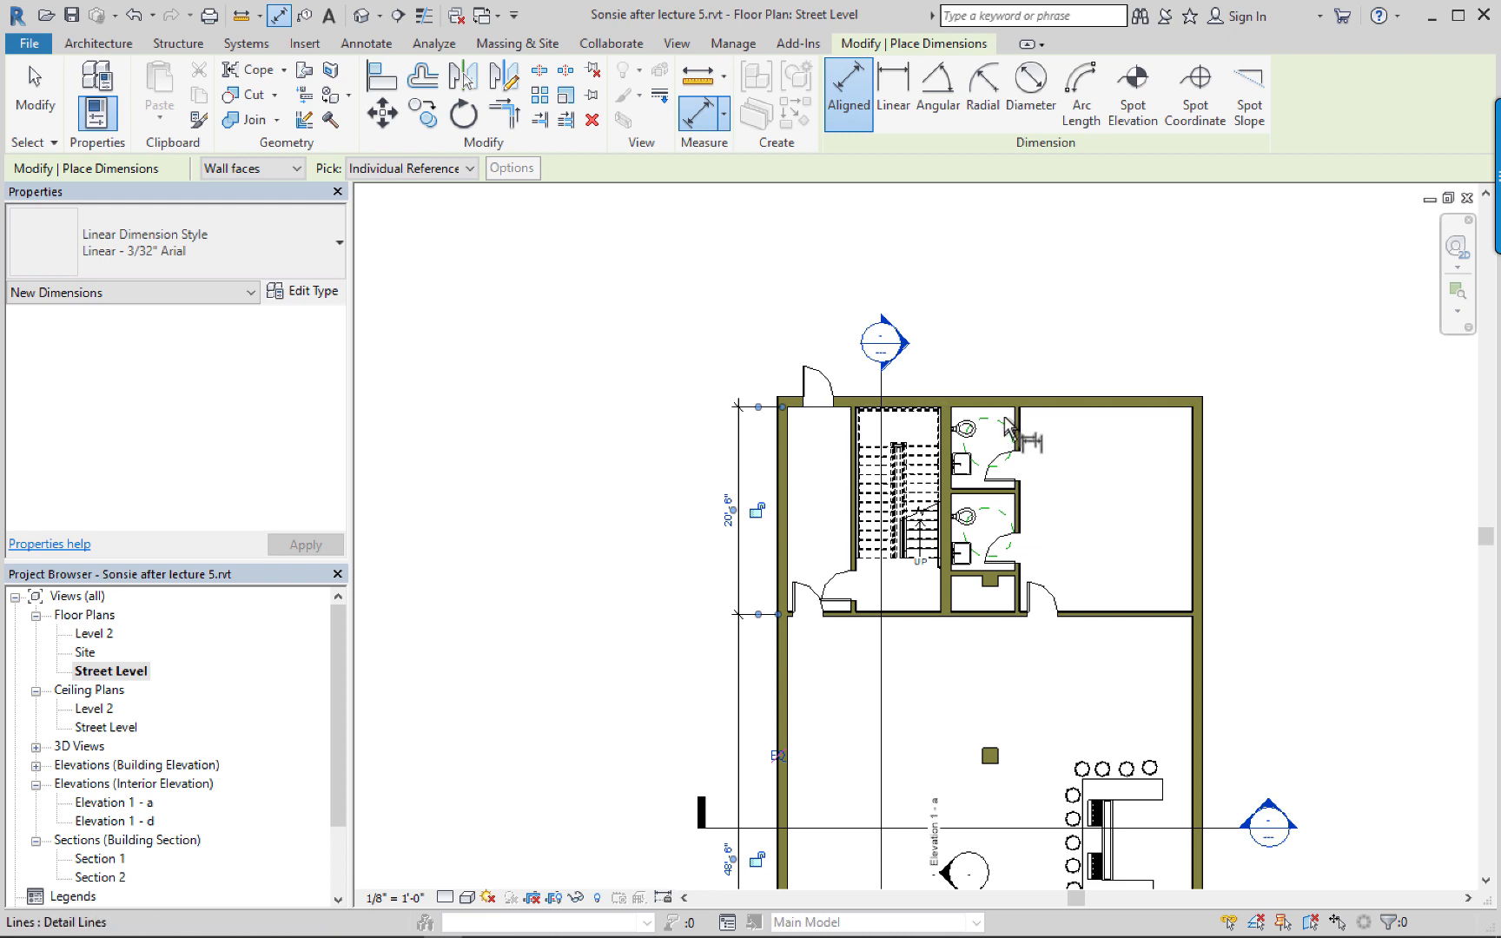
scroll(1003, 421, "up", 3)
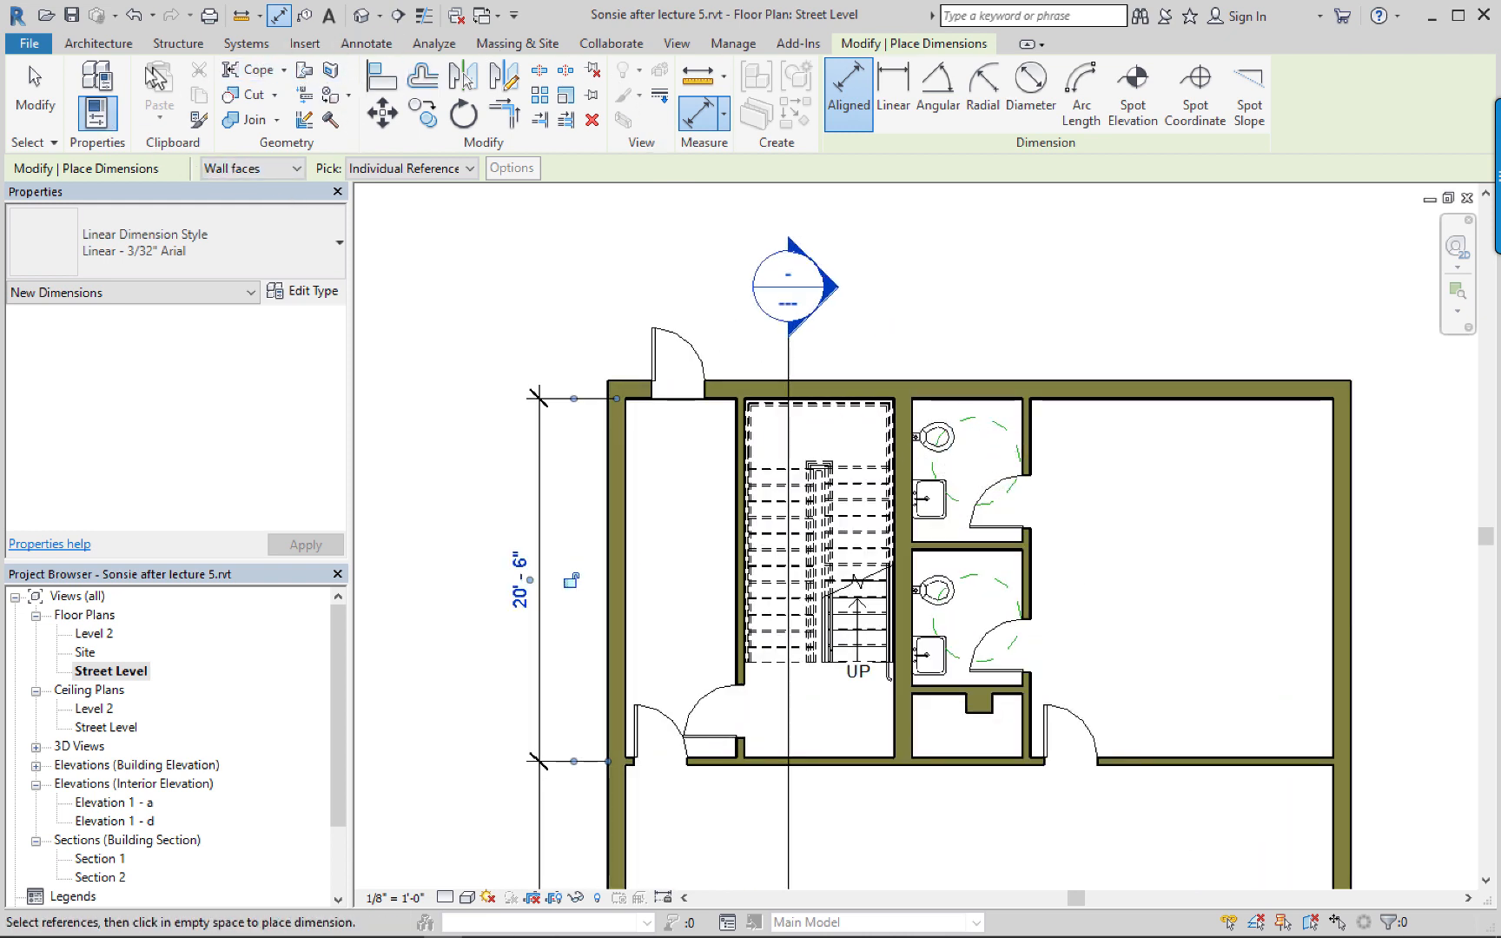
left_click(367, 43)
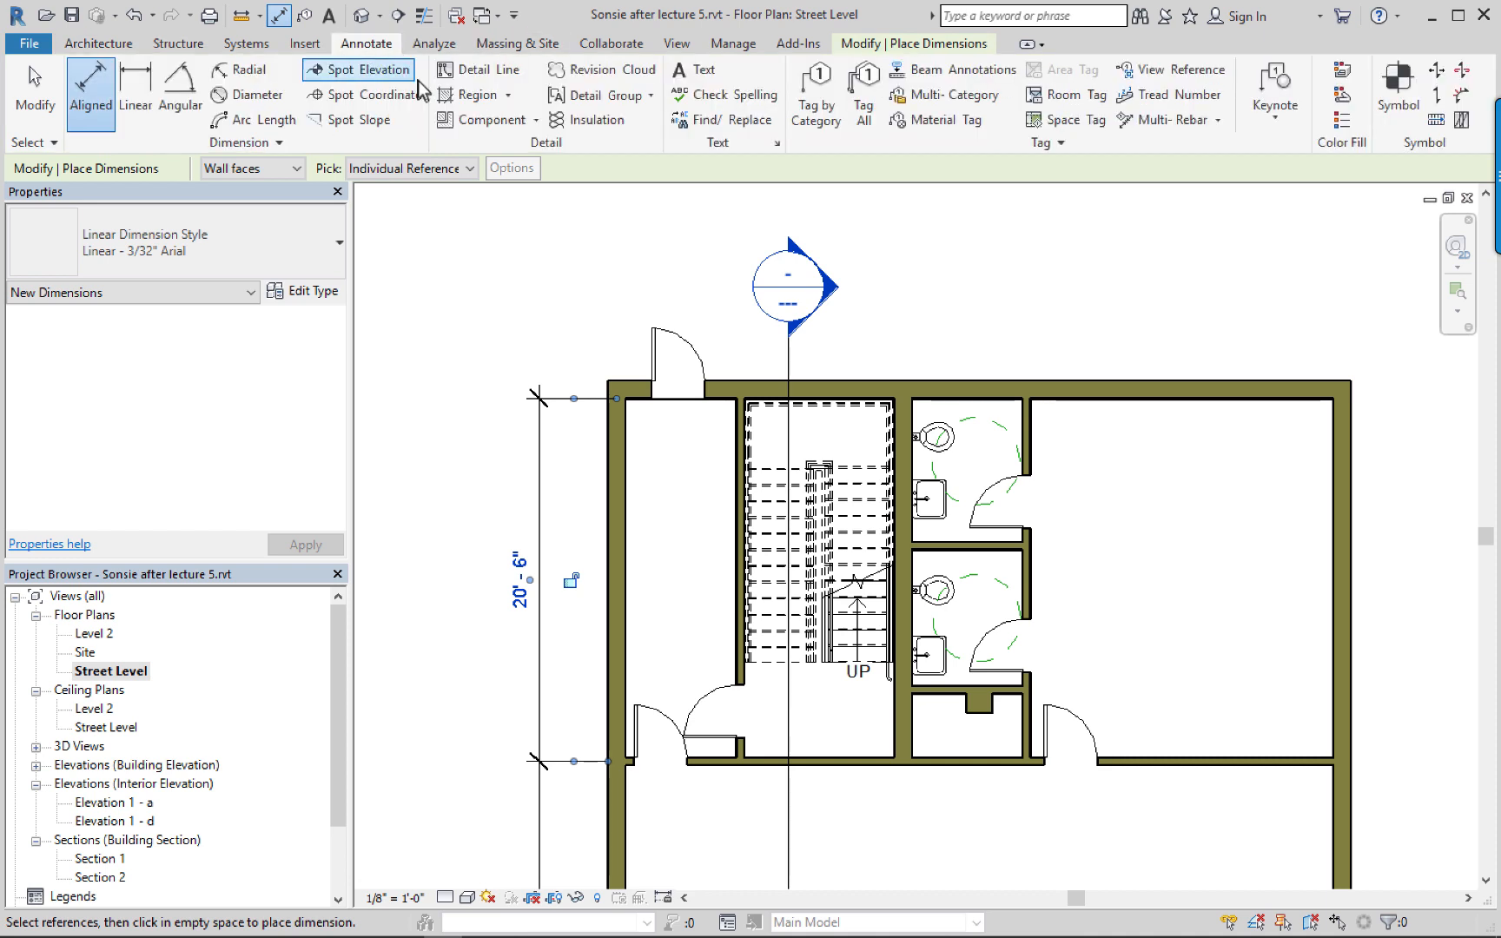
left_click(95, 85)
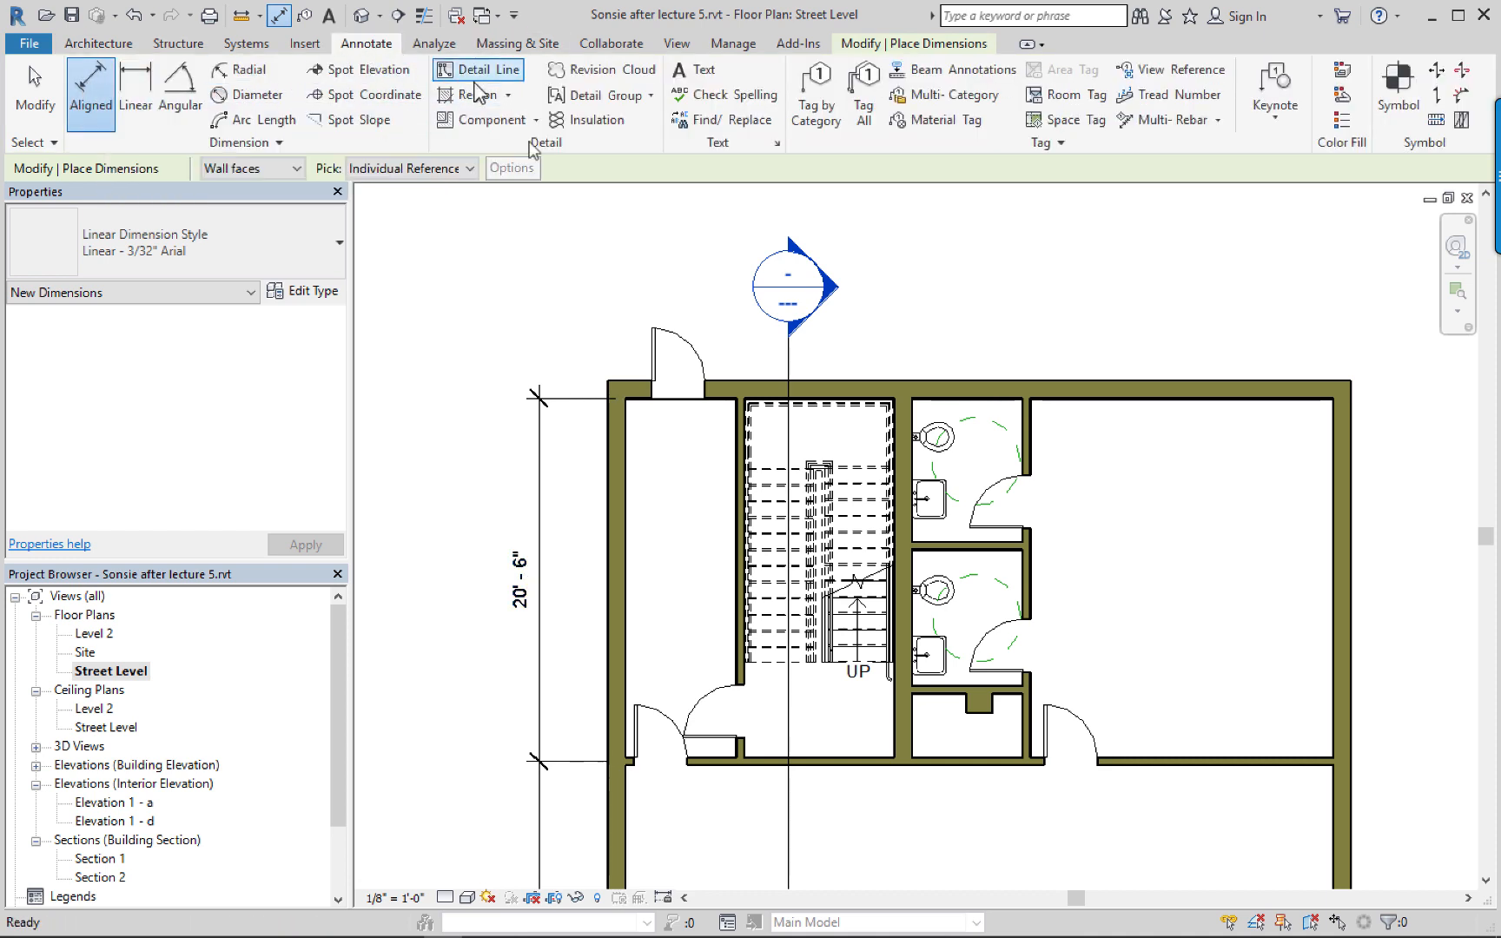
left_click(627, 437)
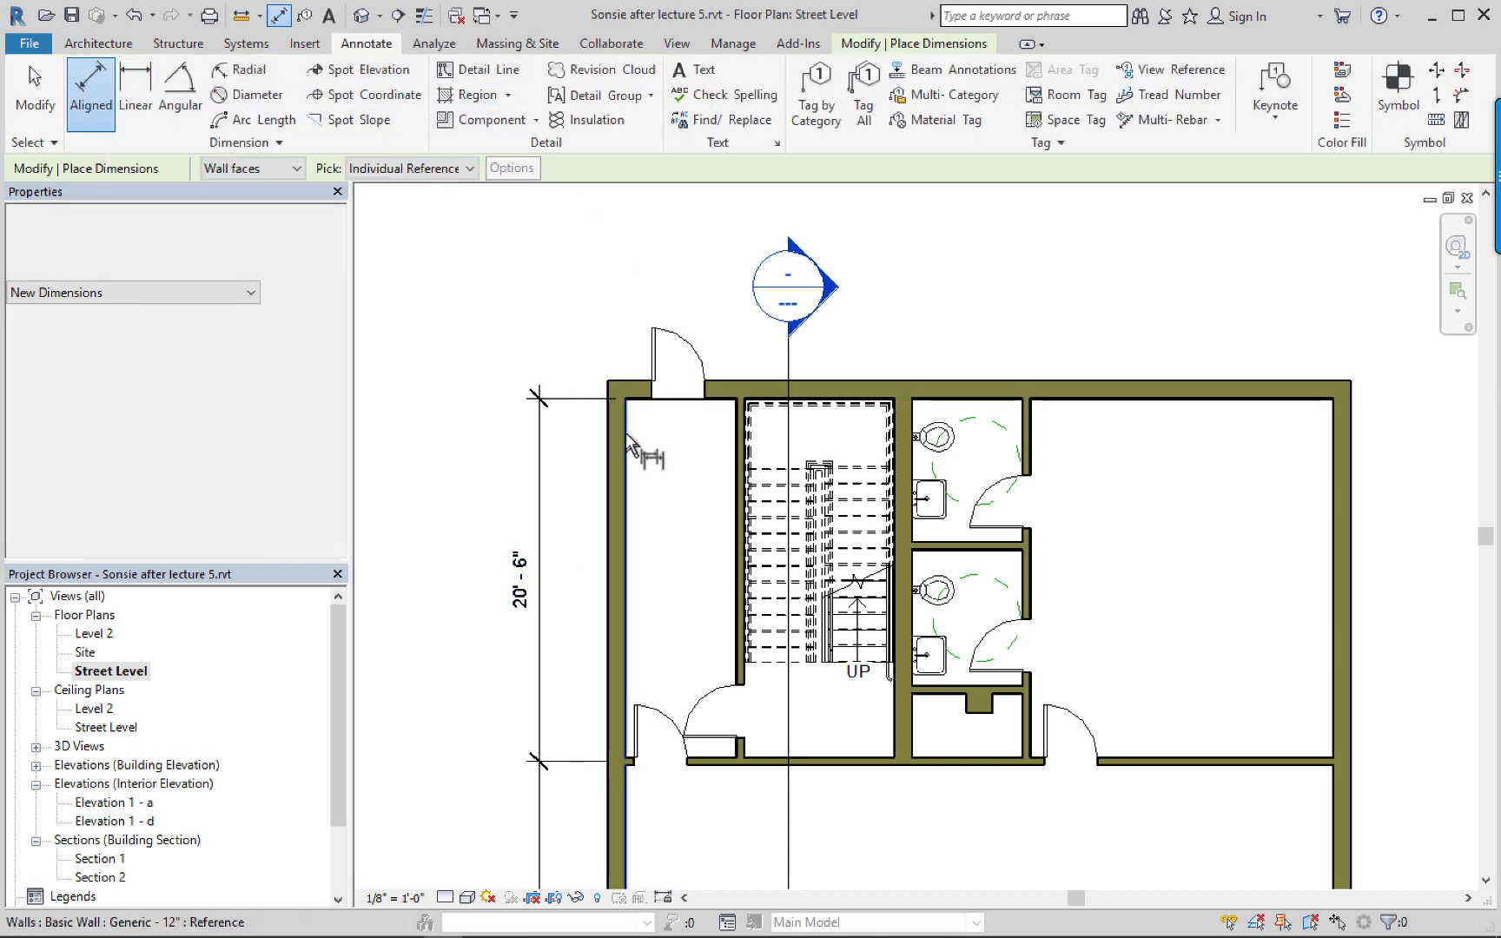
left_click(1335, 486)
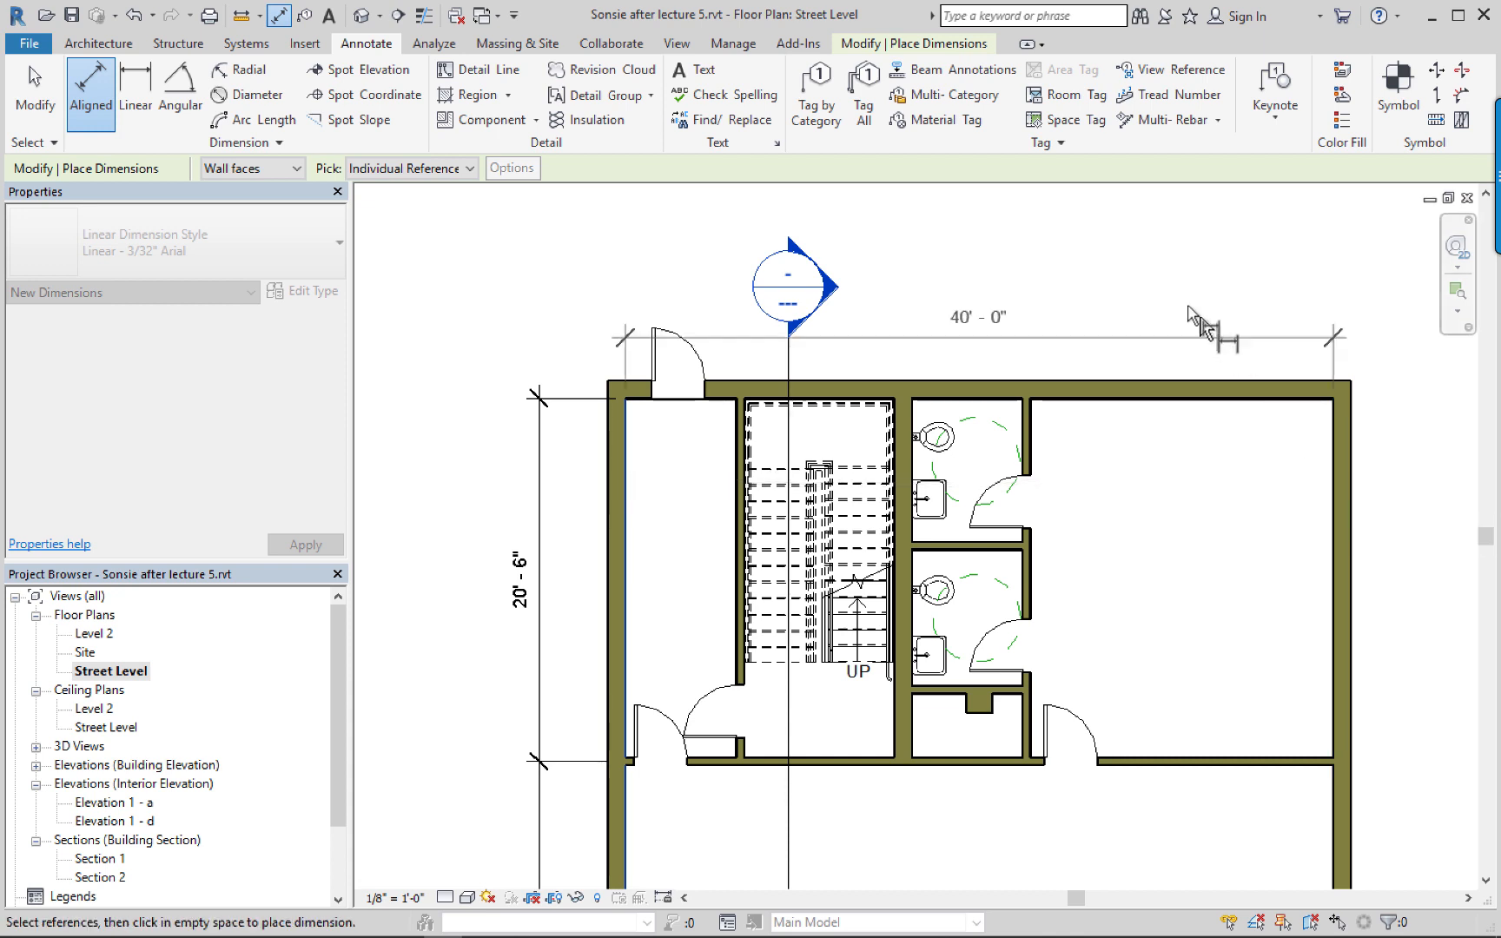
Using Wall centerlines, add both stair side walls and the restrooms' door wall, and place the string outside the rear wall.
left_click(273, 165)
left_click(233, 191)
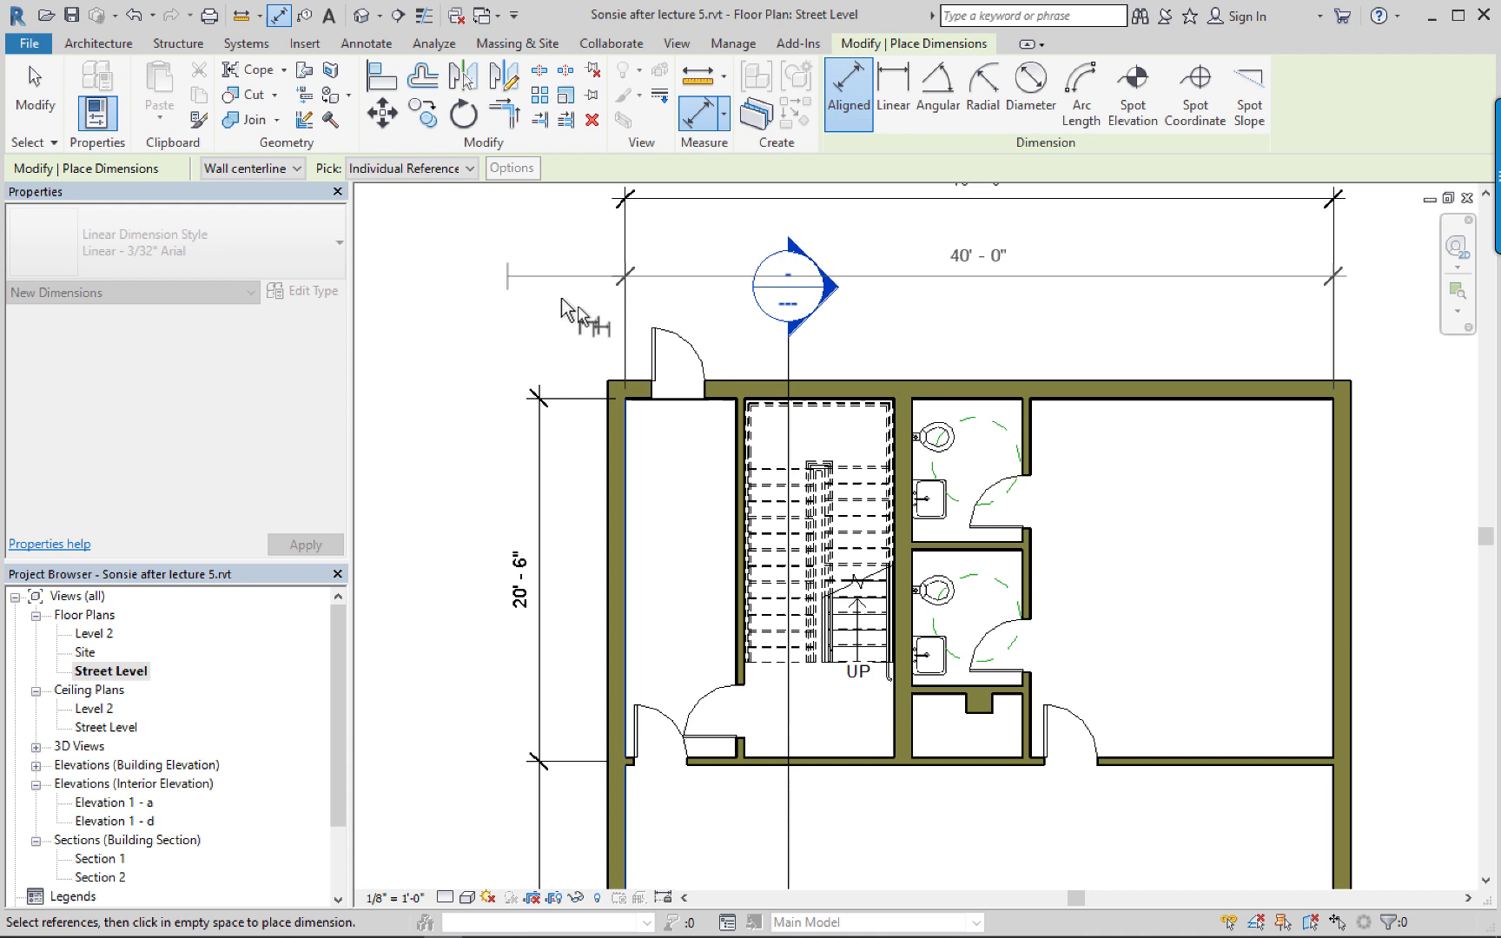
left_click(741, 427)
left_click(903, 430)
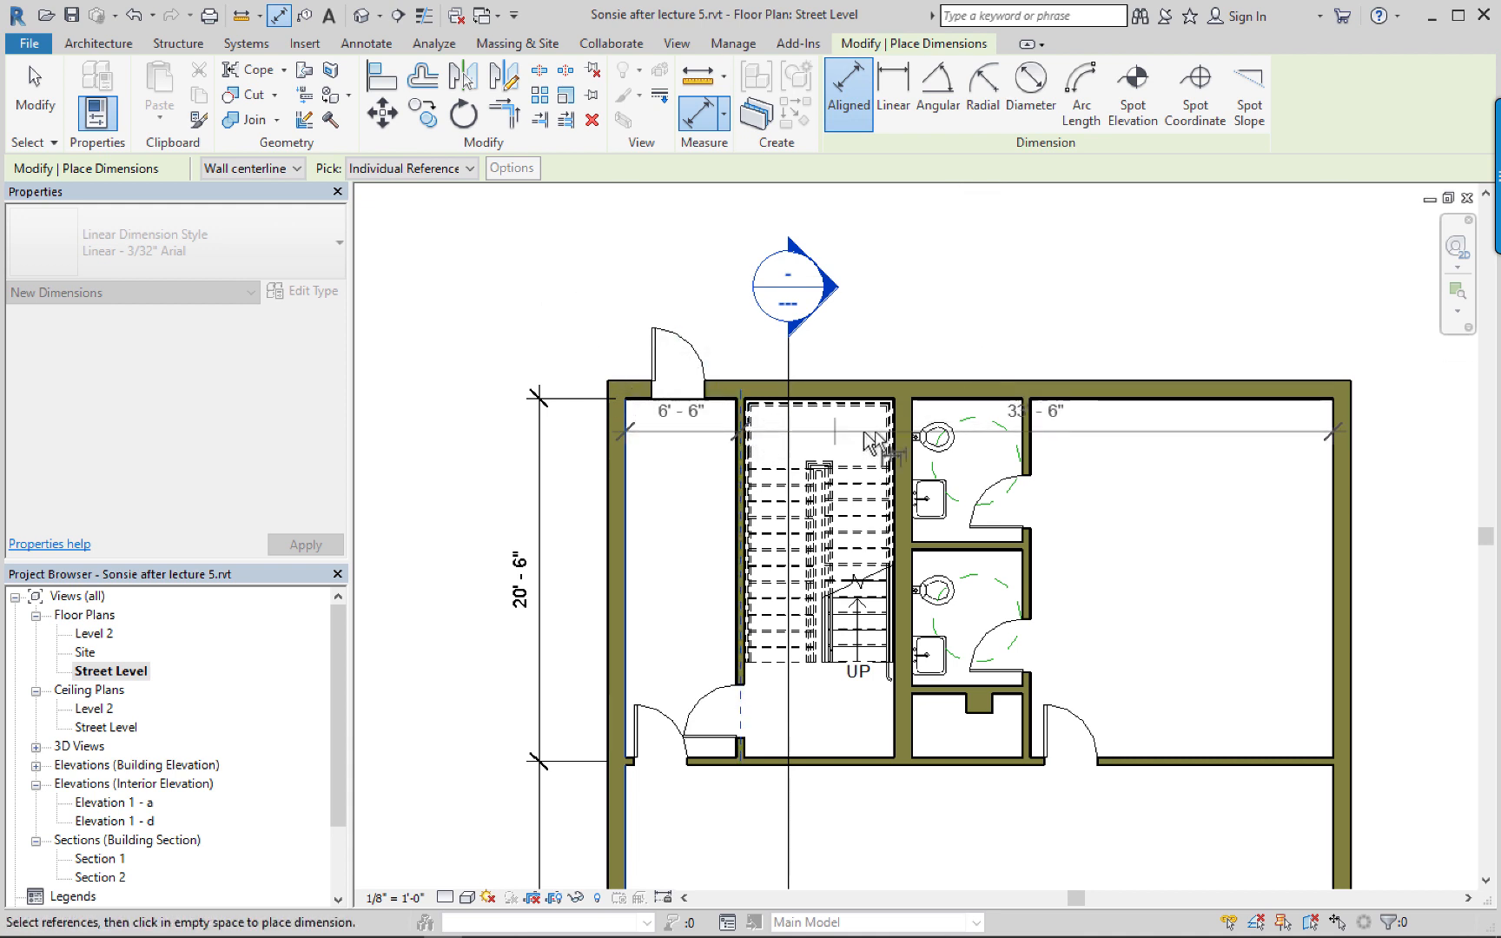
left_click(1011, 439)
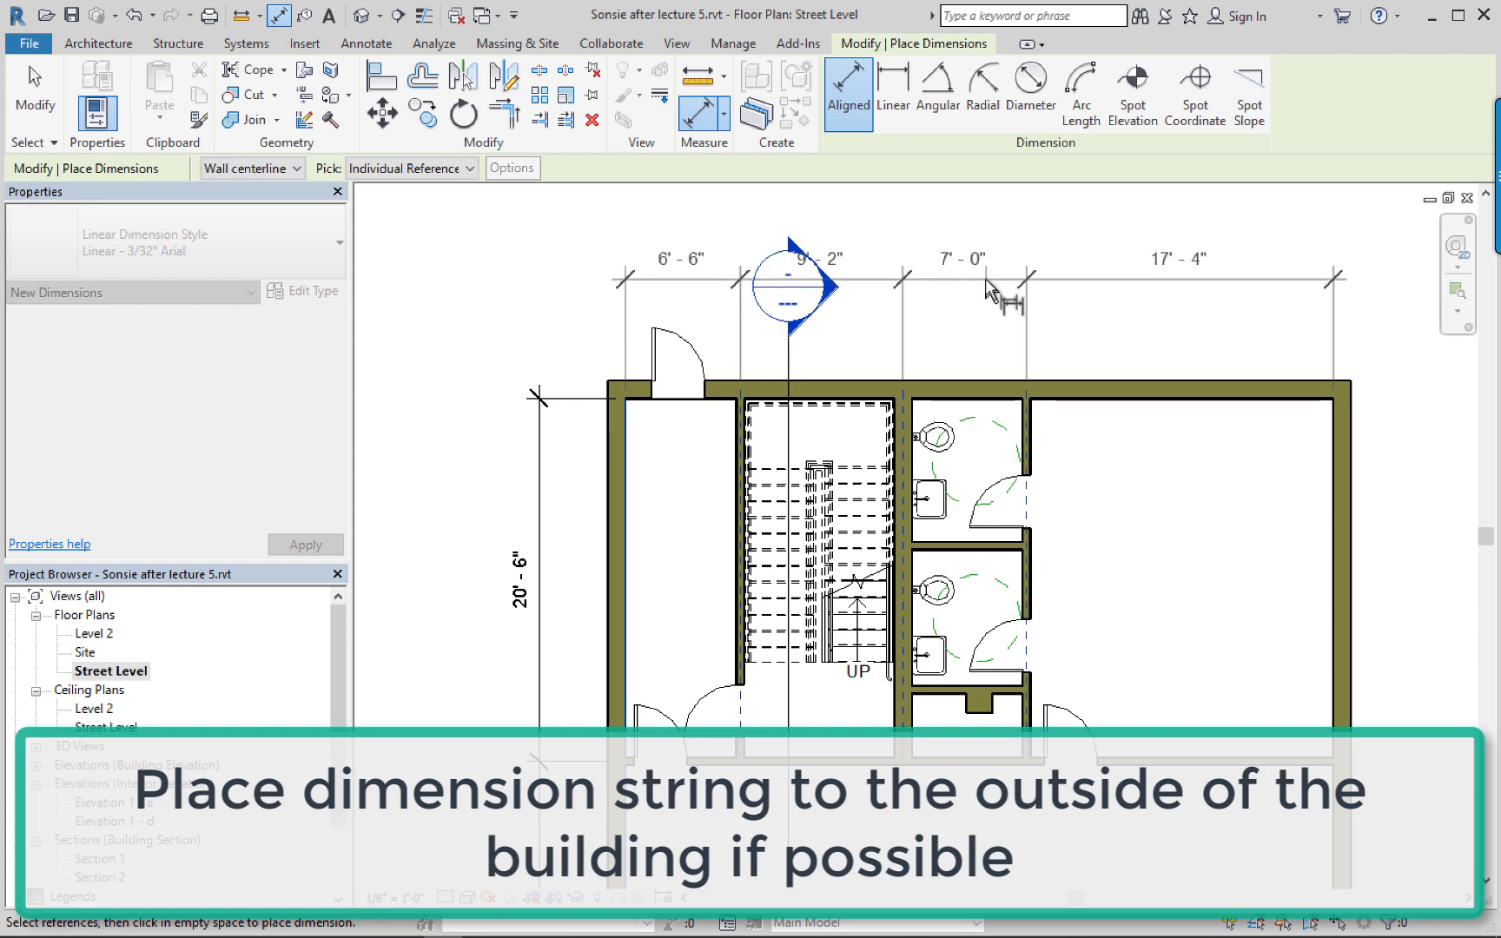
left_click(987, 281)
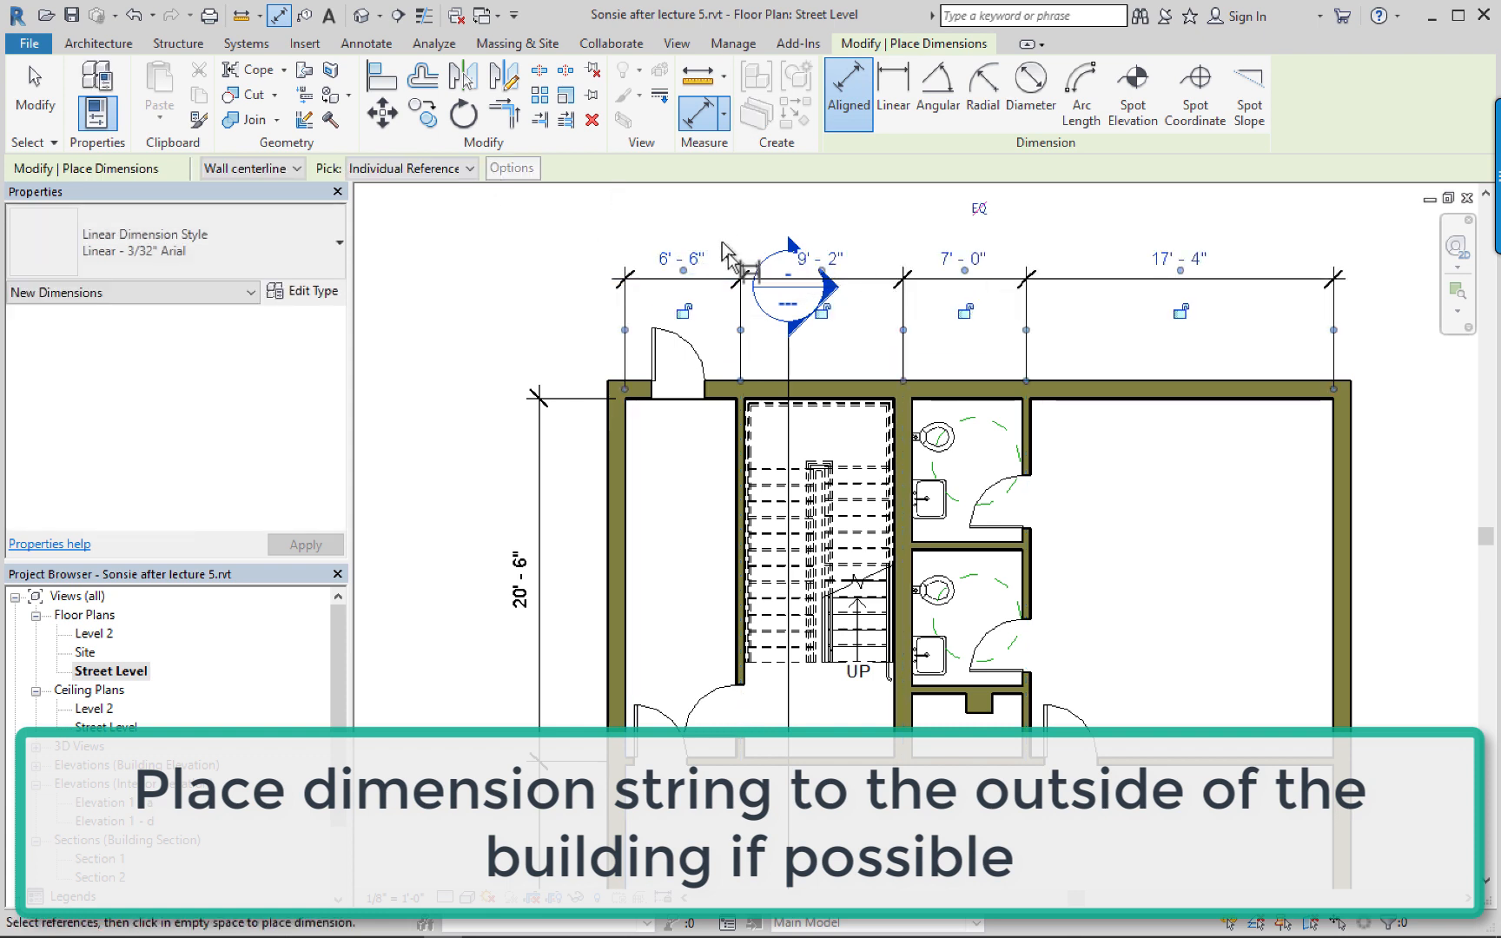
left_click(54, 113)
Move the head of the vertical section line through the stair outward, clear of the horizontal dimension string.
middle_click_drag(790, 356, 847, 432)
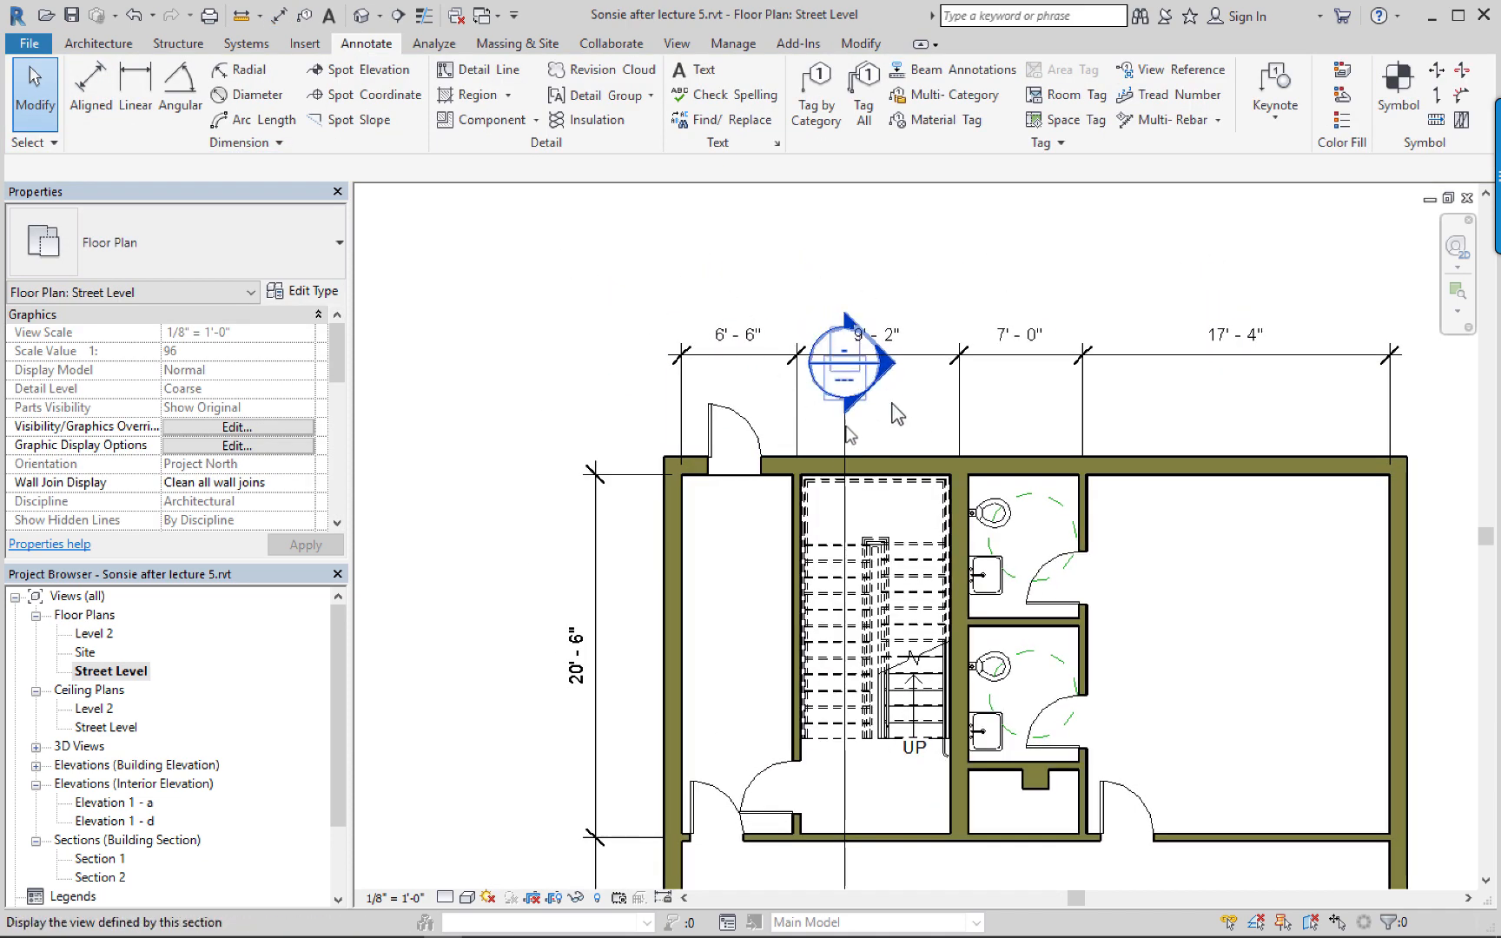
left_click(844, 426)
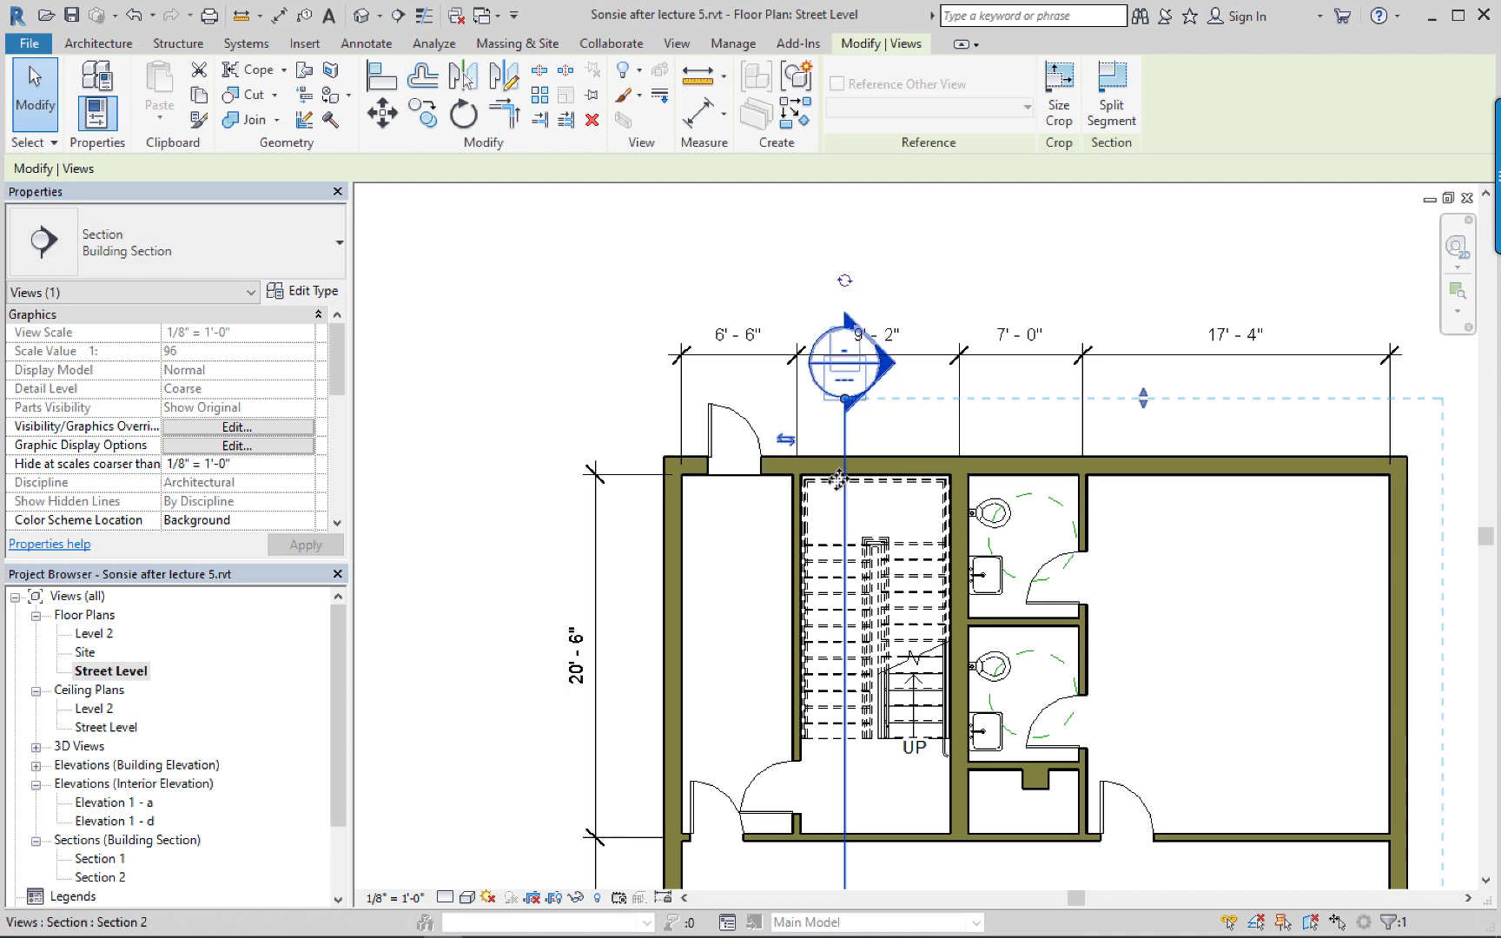
left_click(845, 399)
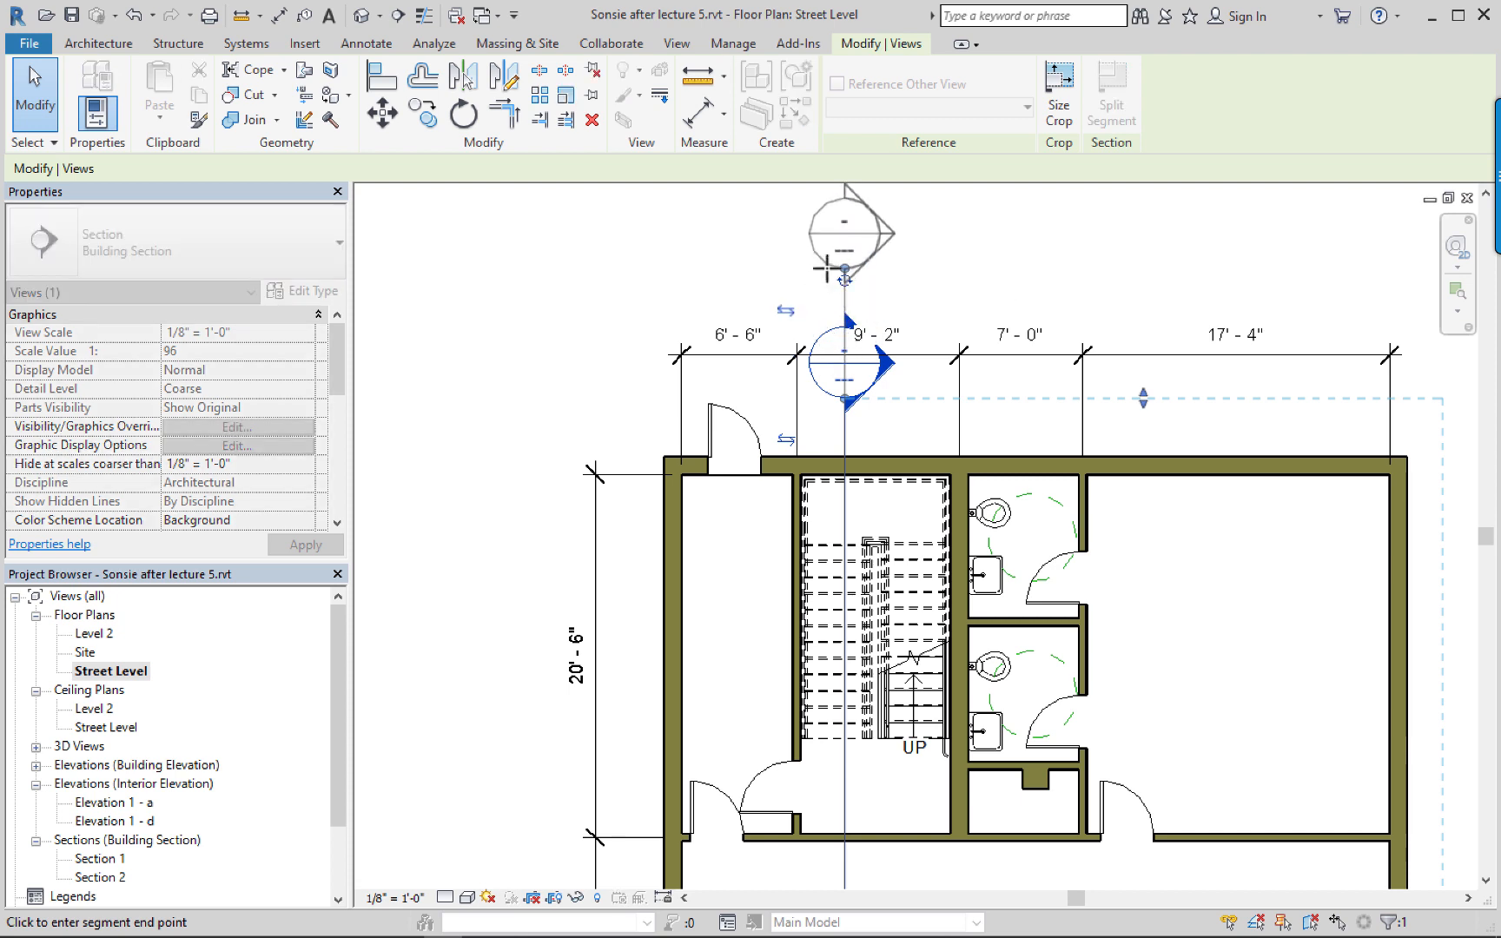
left_click(825, 267)
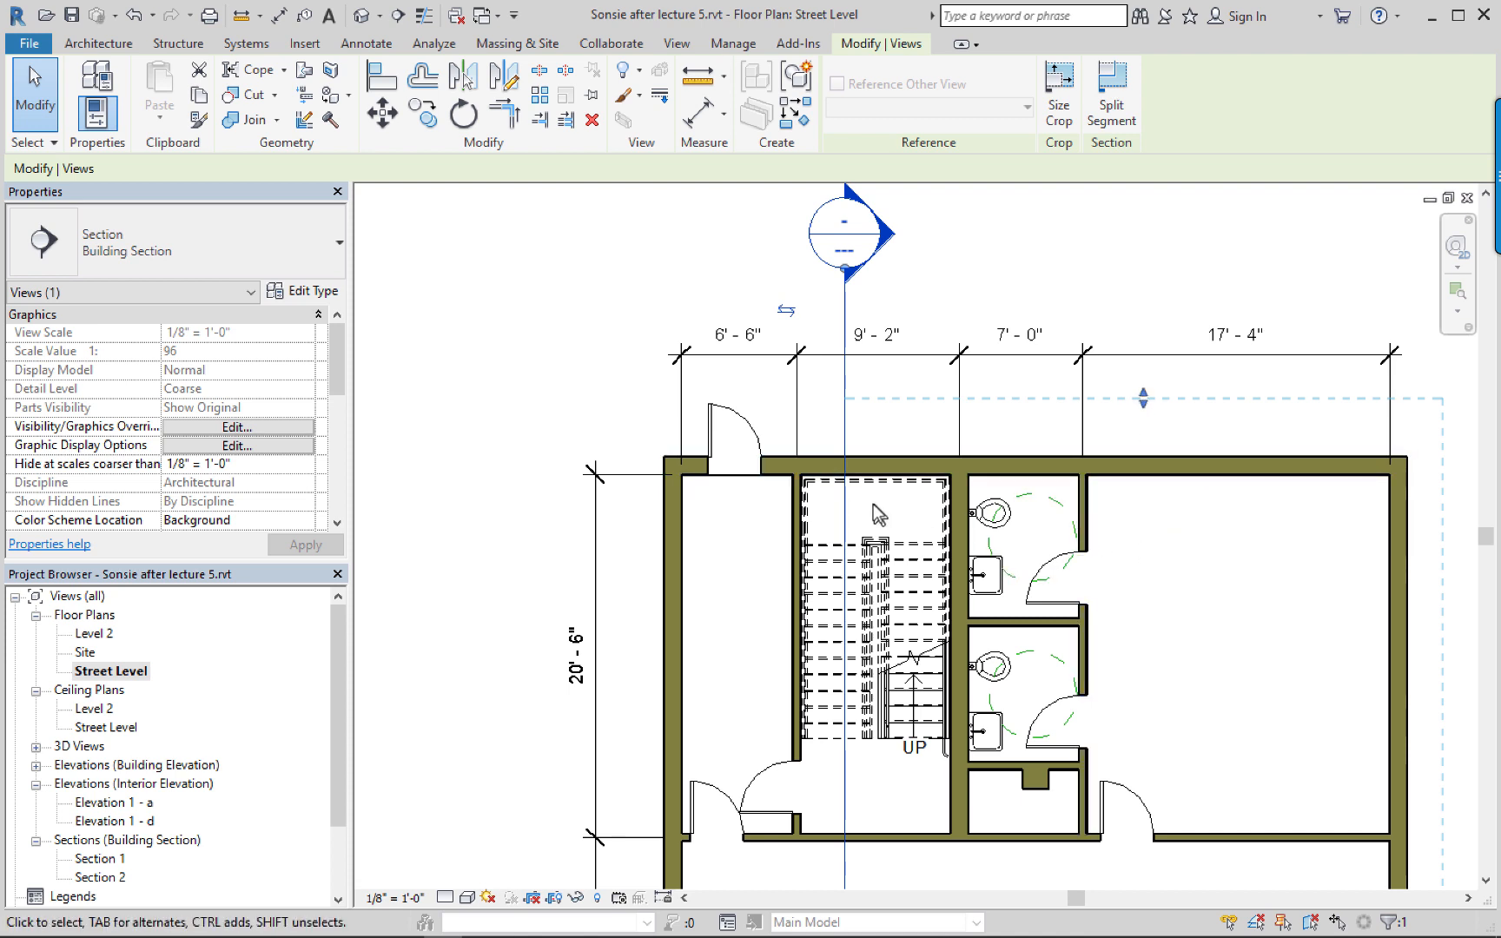
scroll(973, 549, "down", 1)
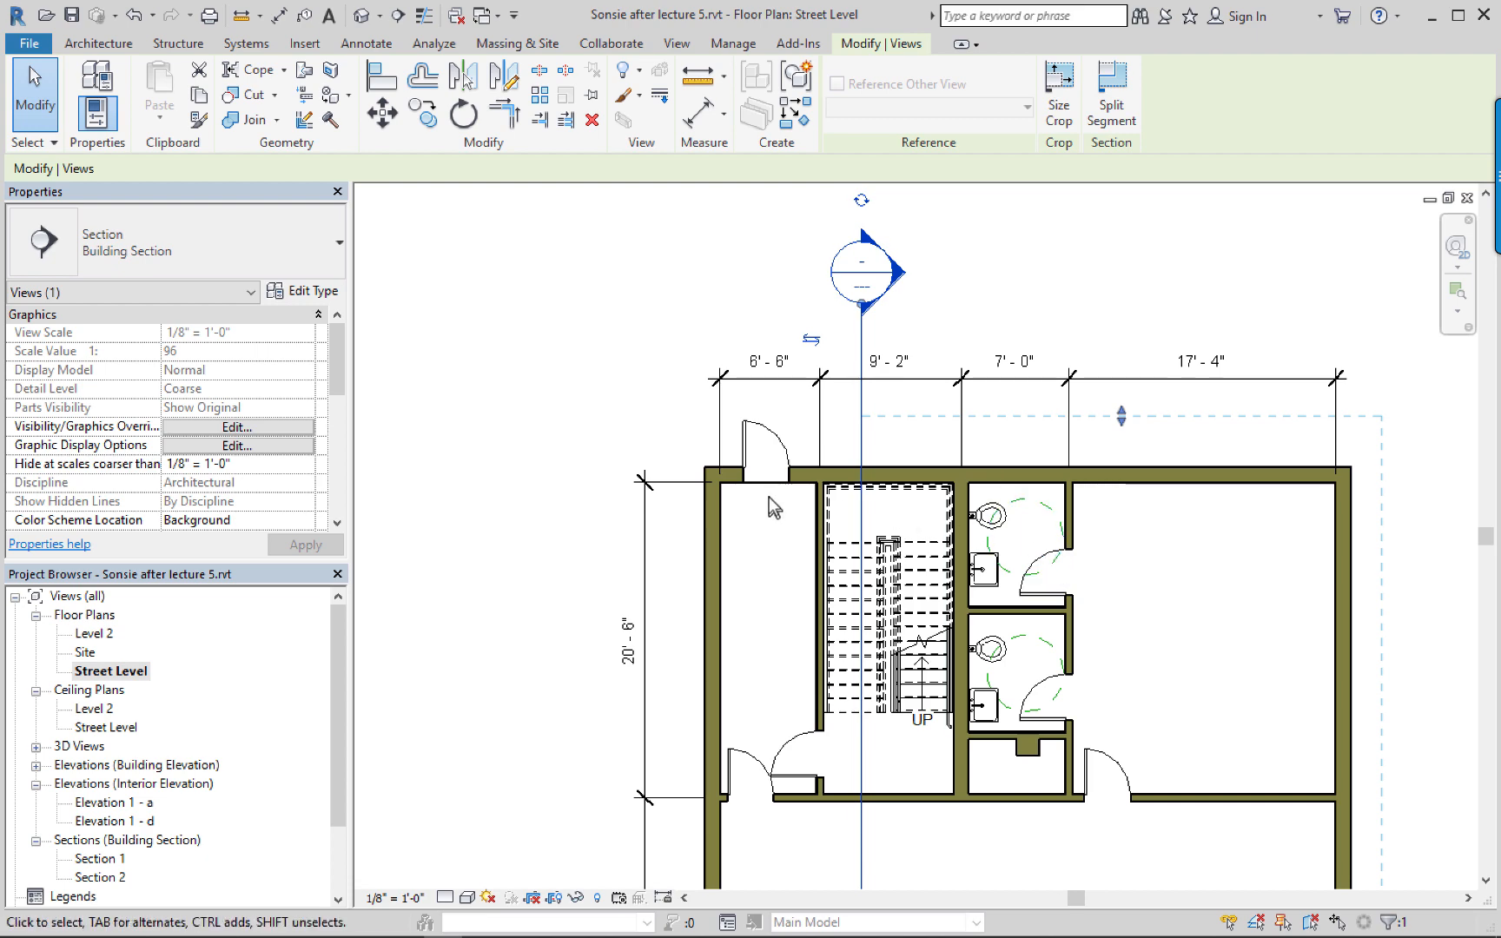
Using Wall faces, place an aligned dimension inside the rear hallway from the exterior door's stair-side jamb to the stair wall's near face.
scroll(786, 500, "down", 2)
scroll(792, 476, "up", 6)
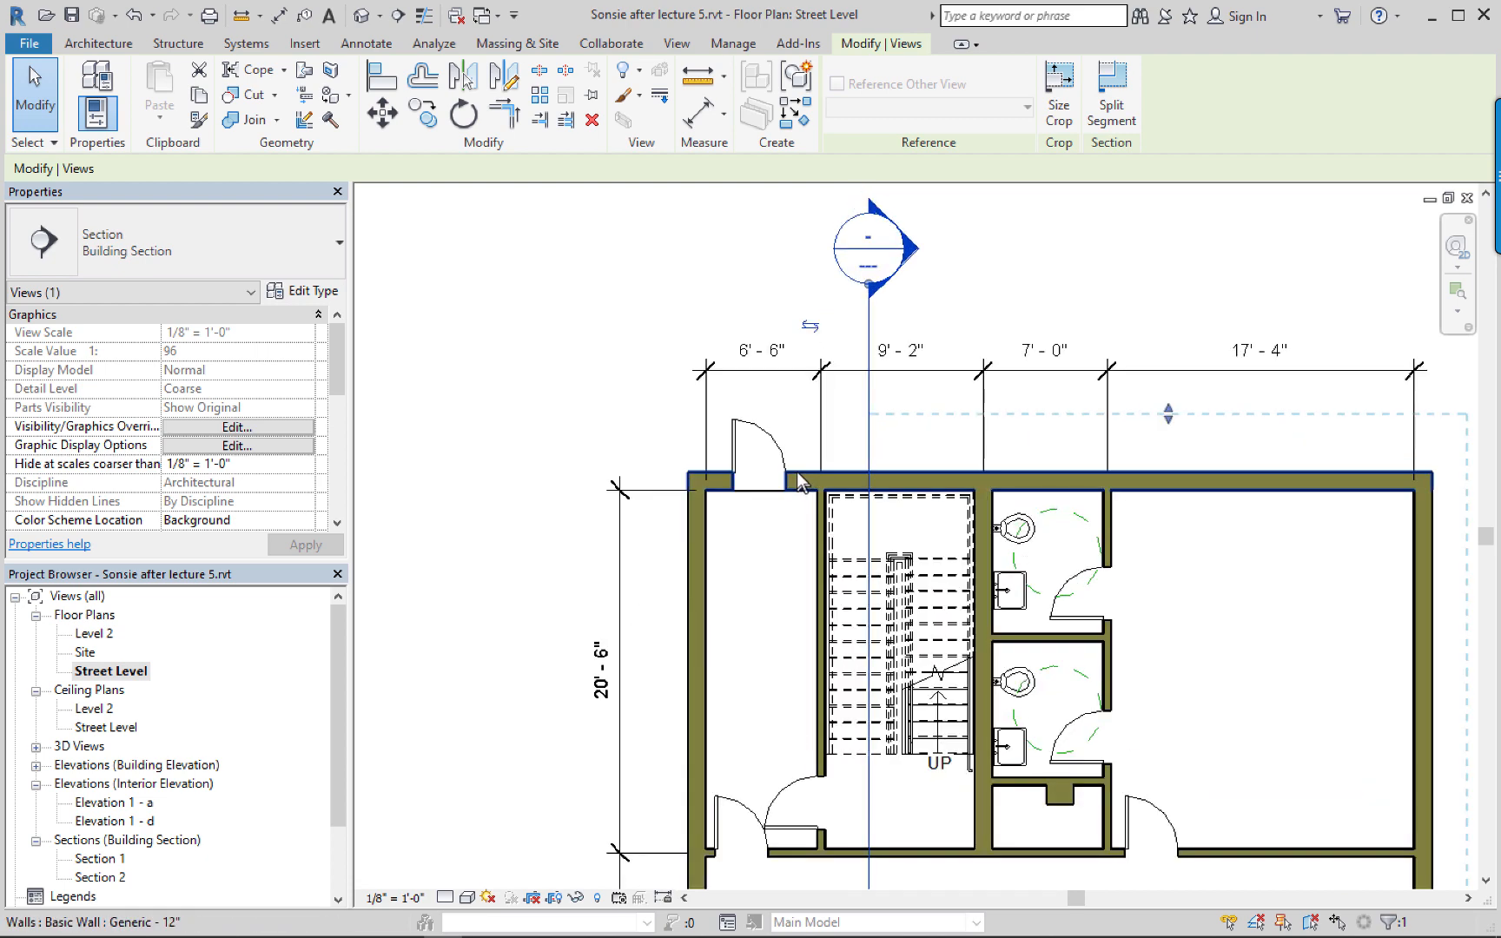
middle_click_drag(821, 519, 801, 556)
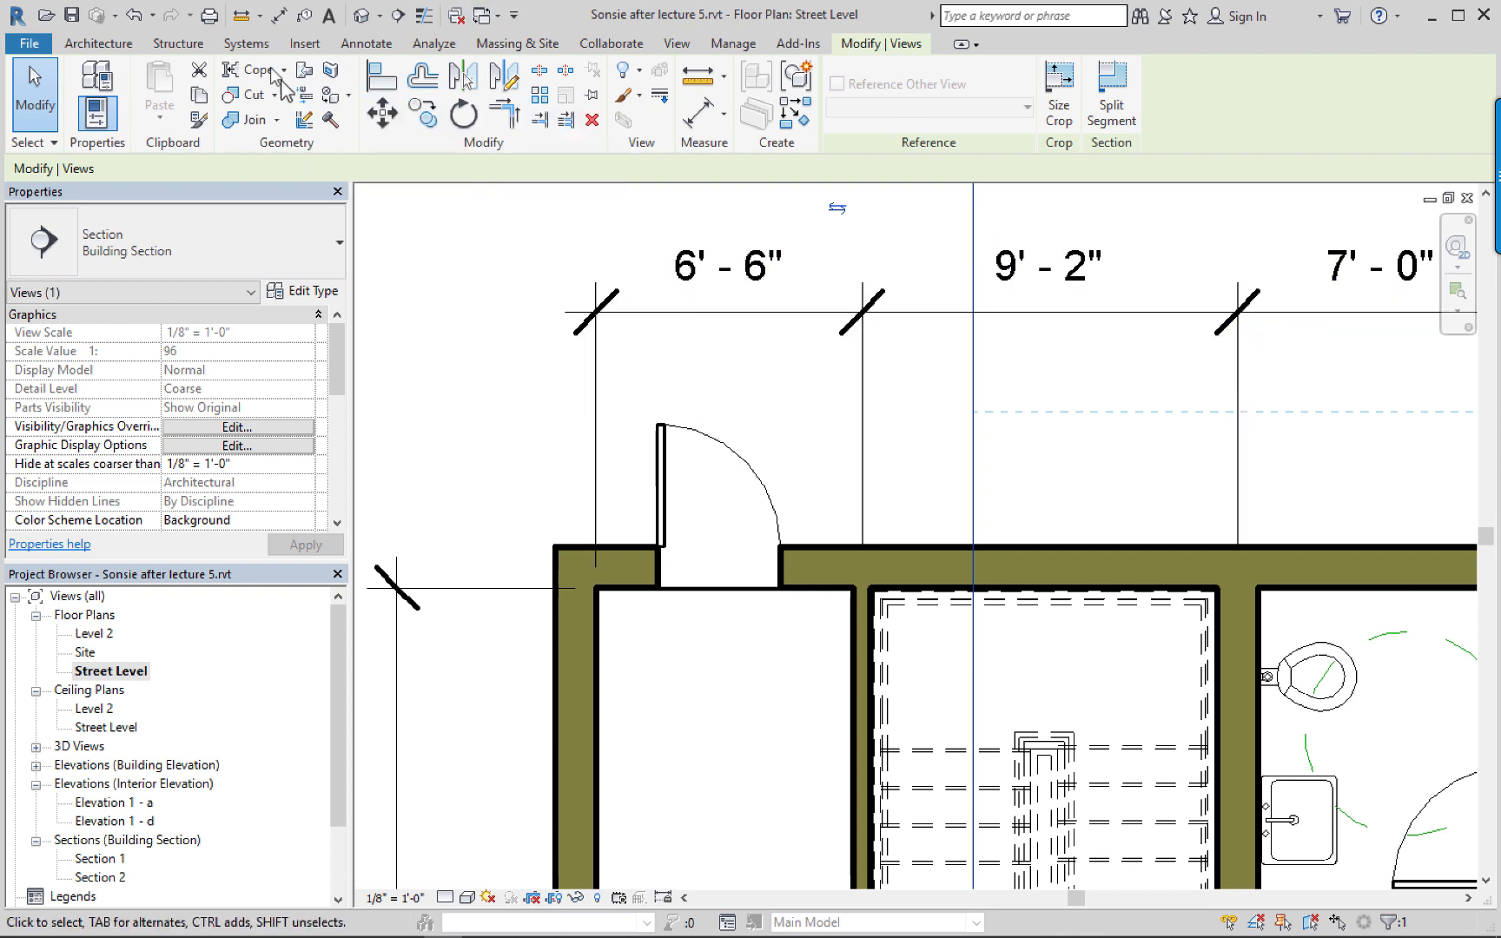
left_click(366, 42)
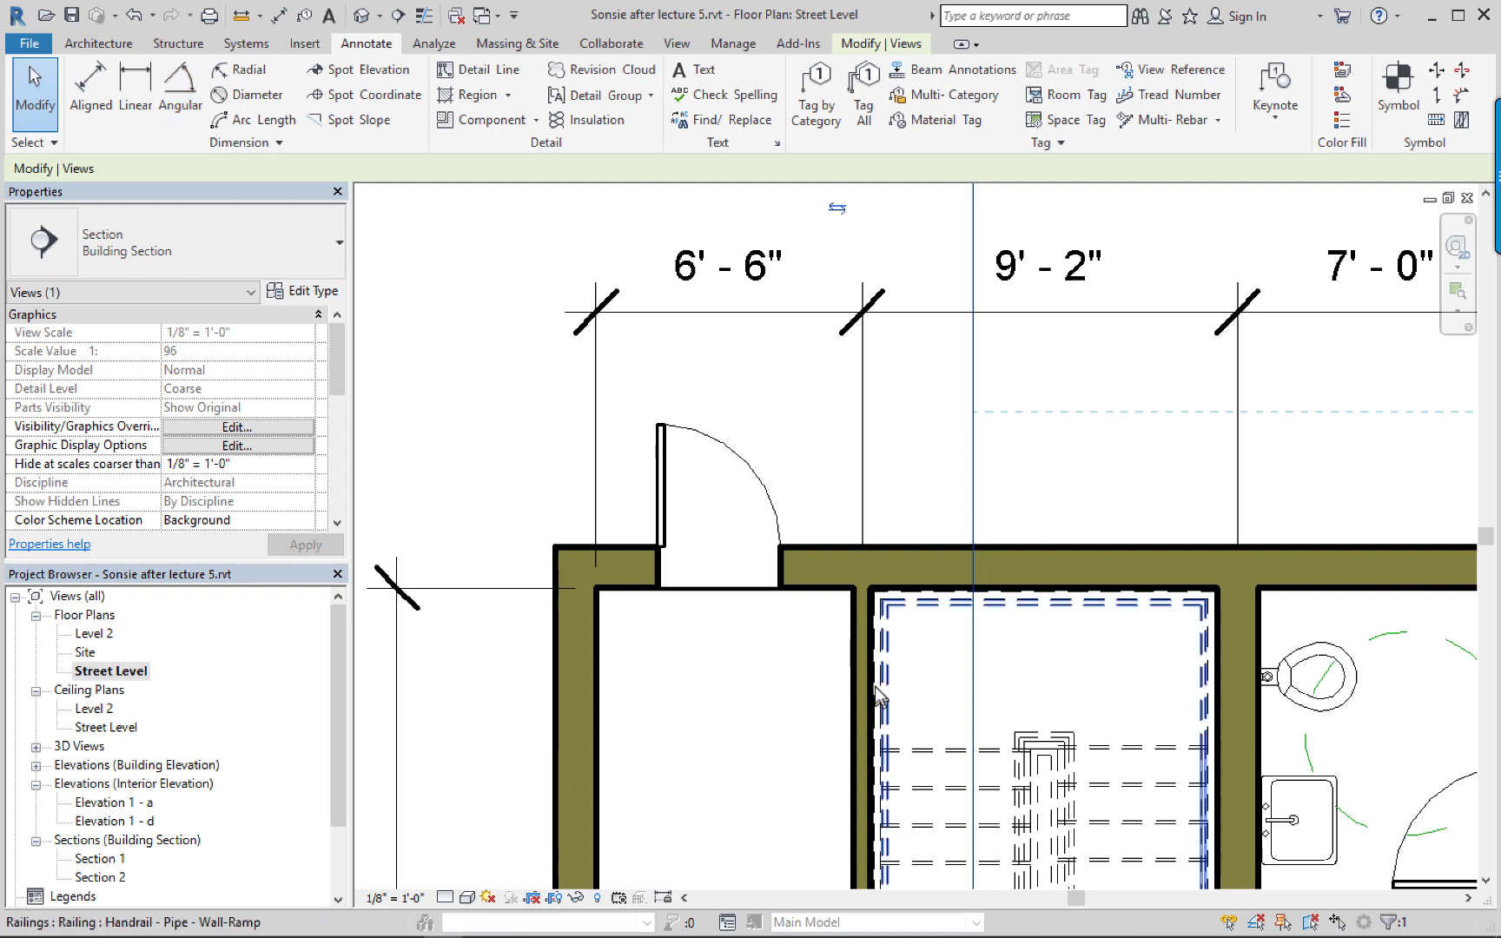
left_click(90, 87)
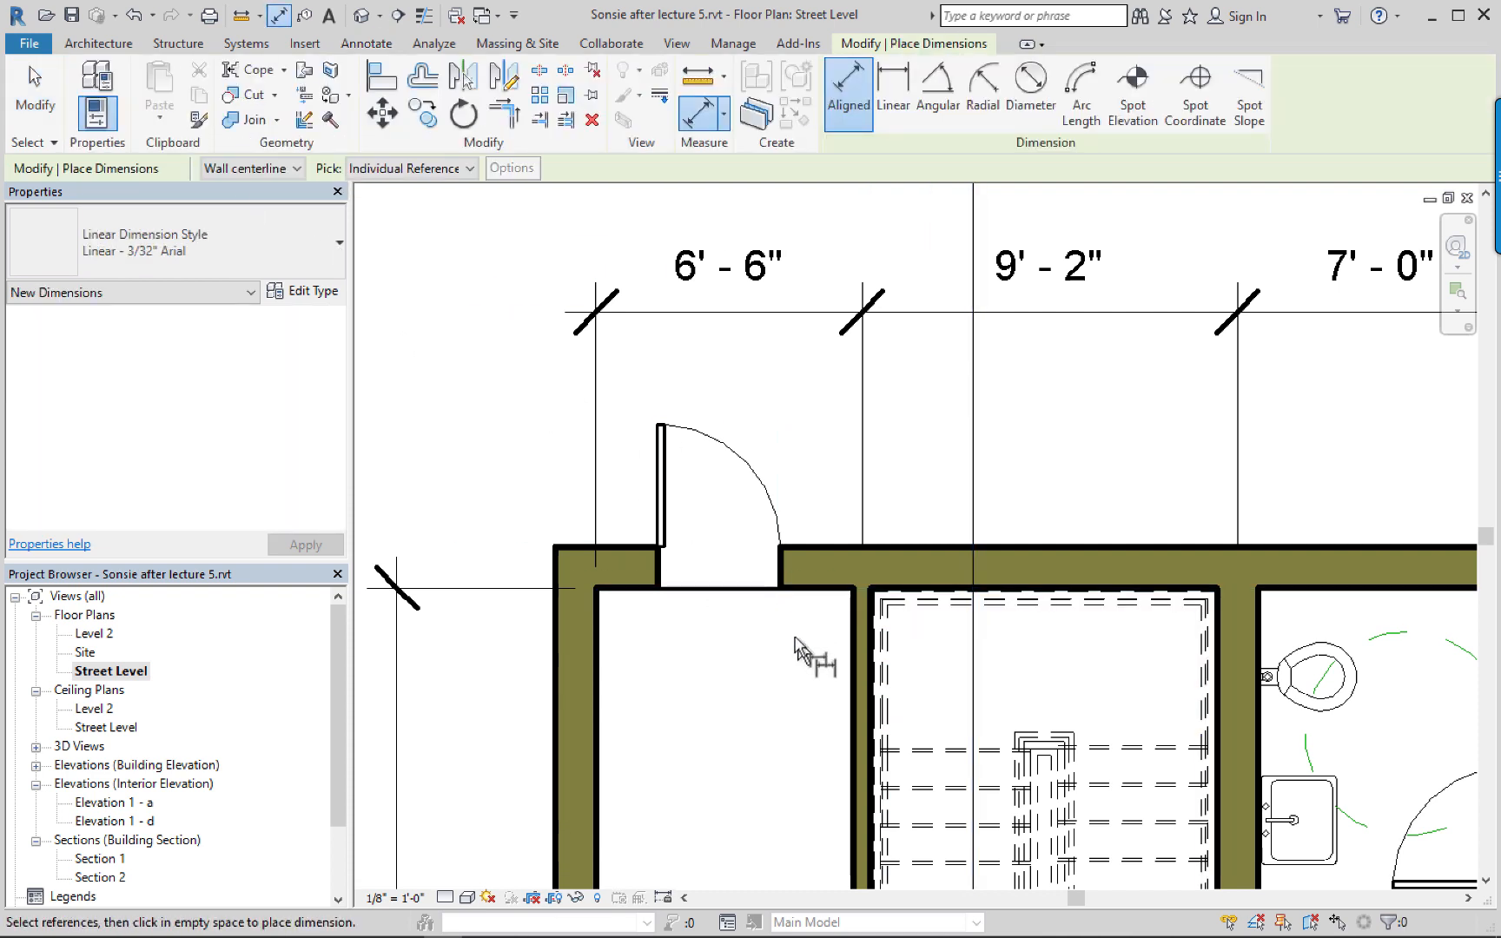
scroll(821, 628, "up", 1)
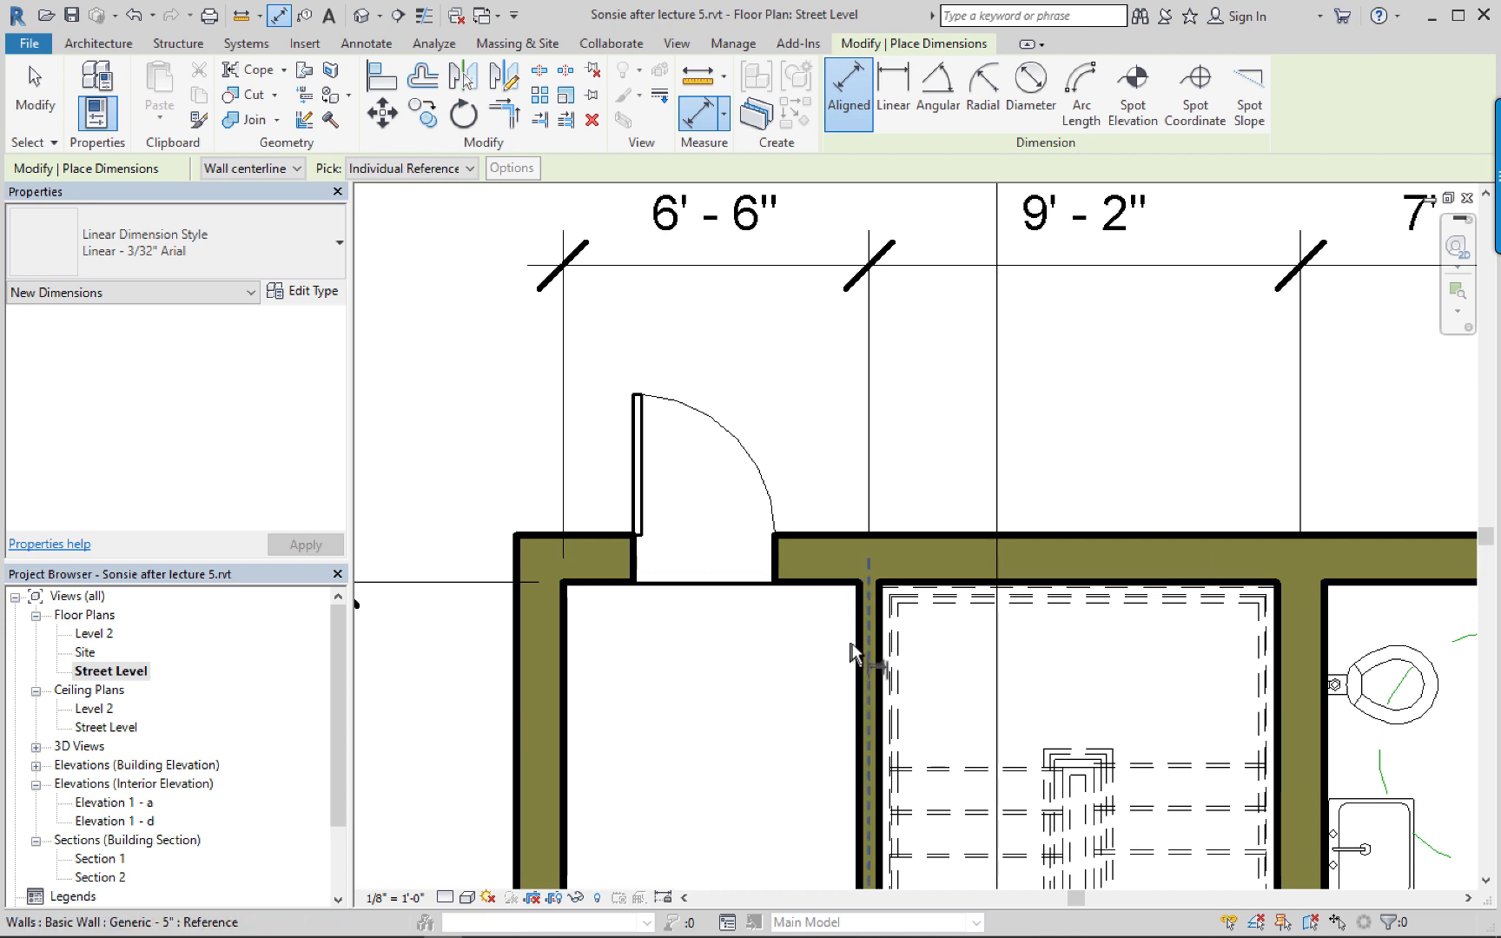
left_click(296, 169)
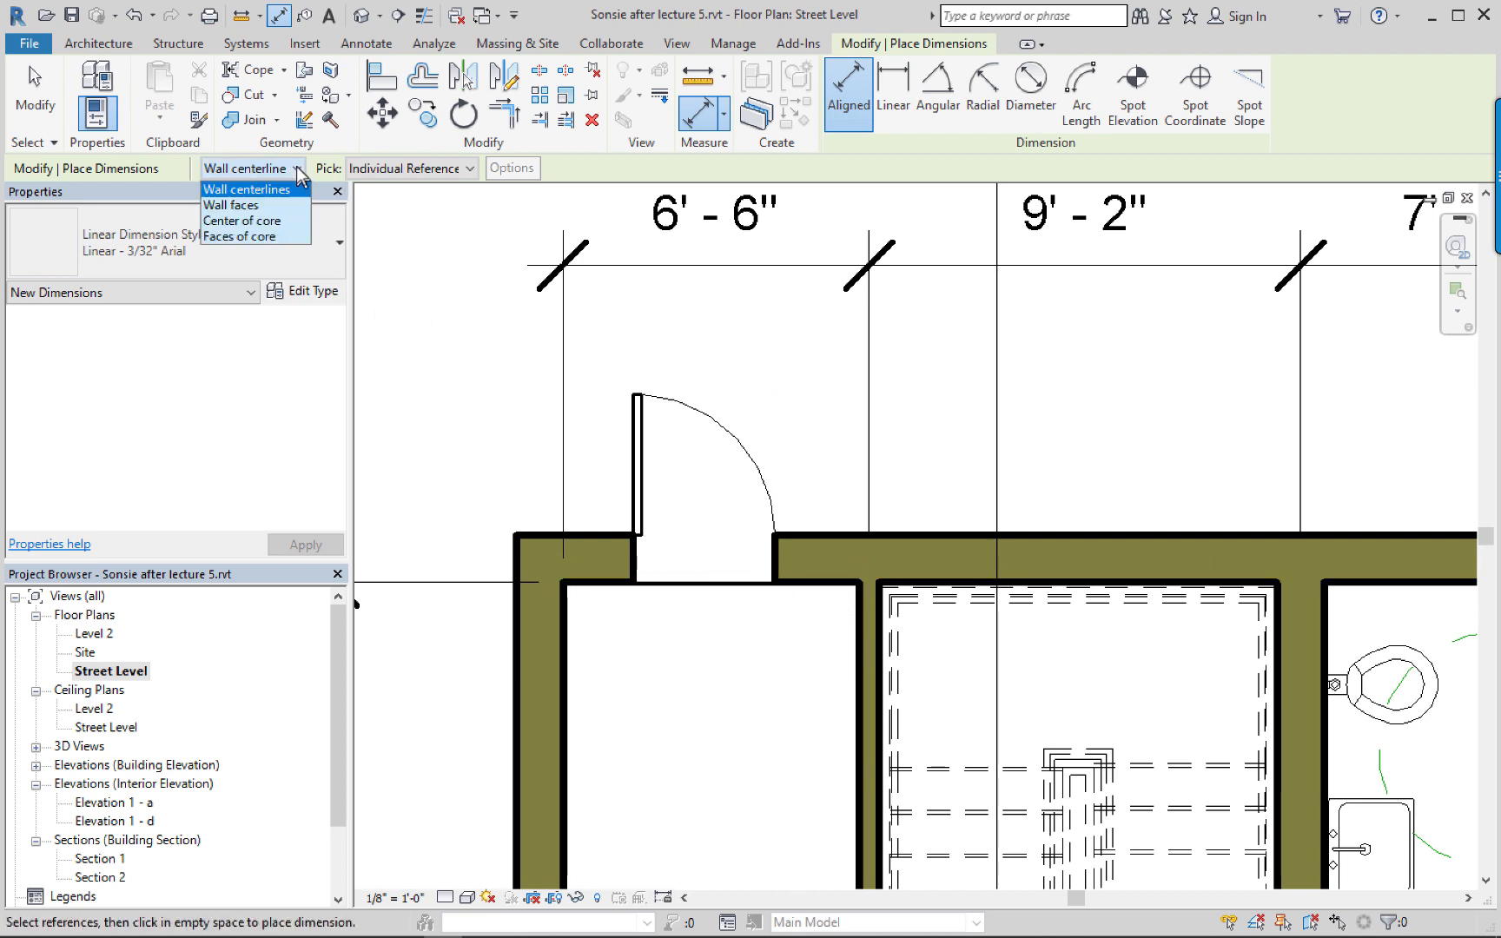
left_click(269, 207)
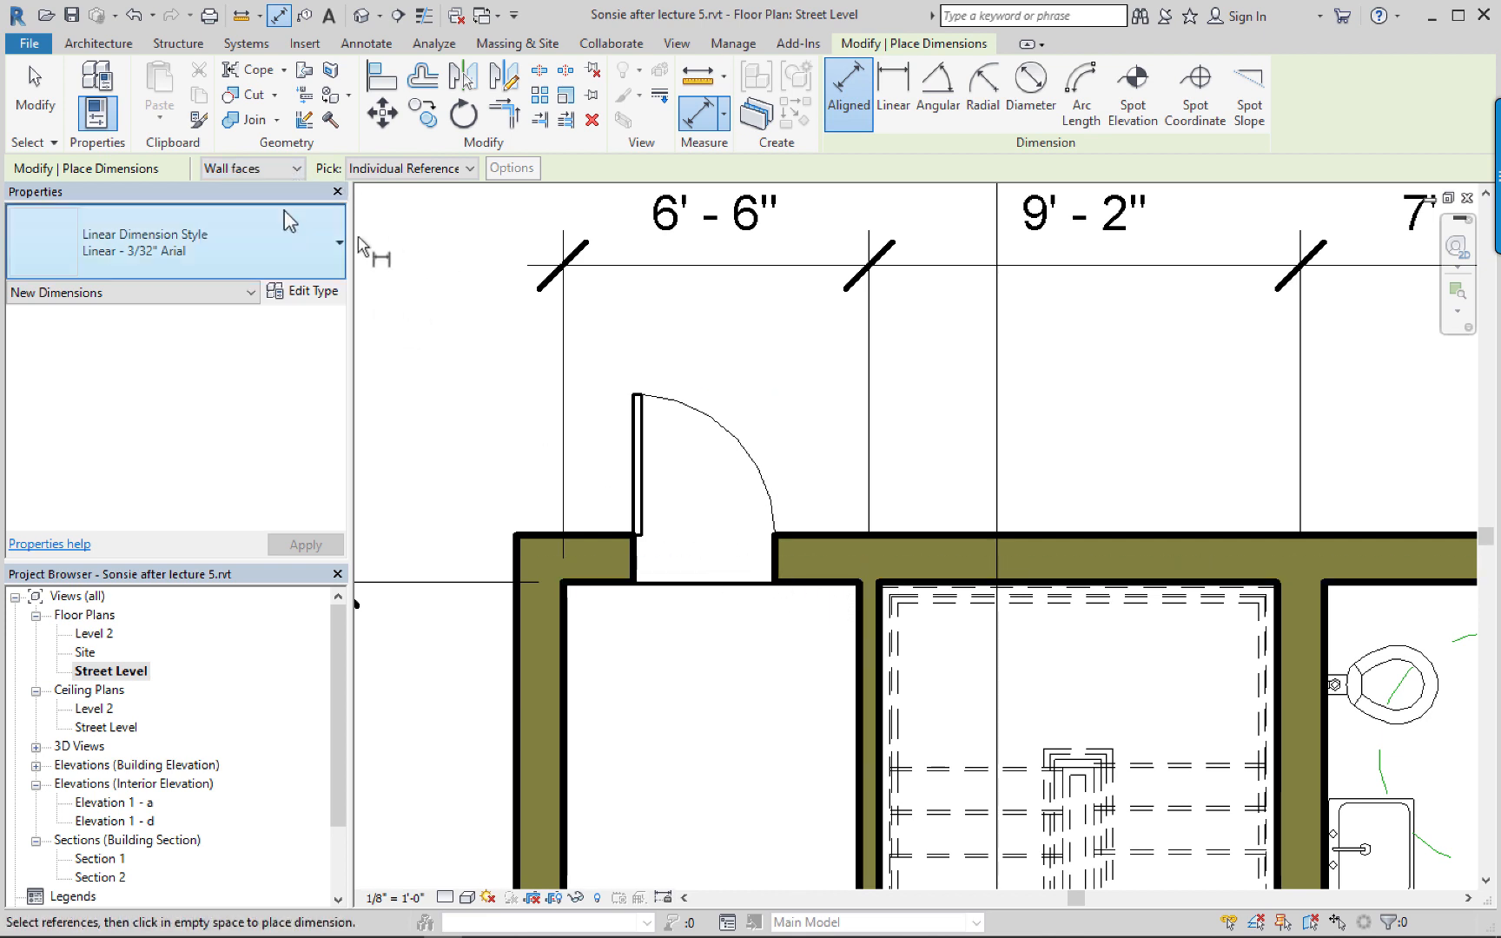
left_click(775, 569)
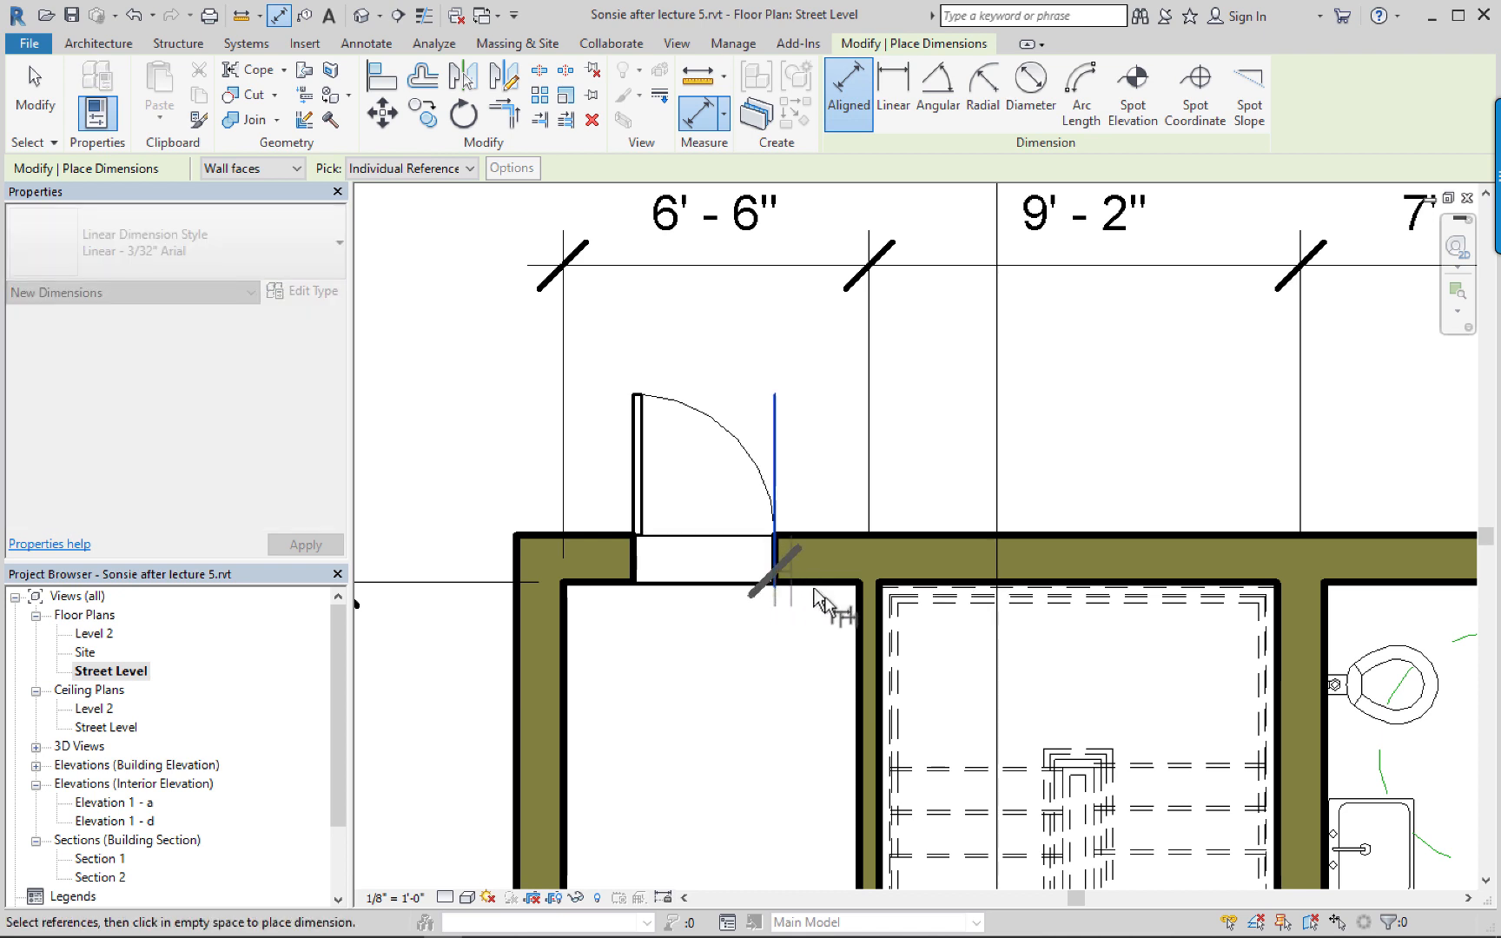
left_click(859, 640)
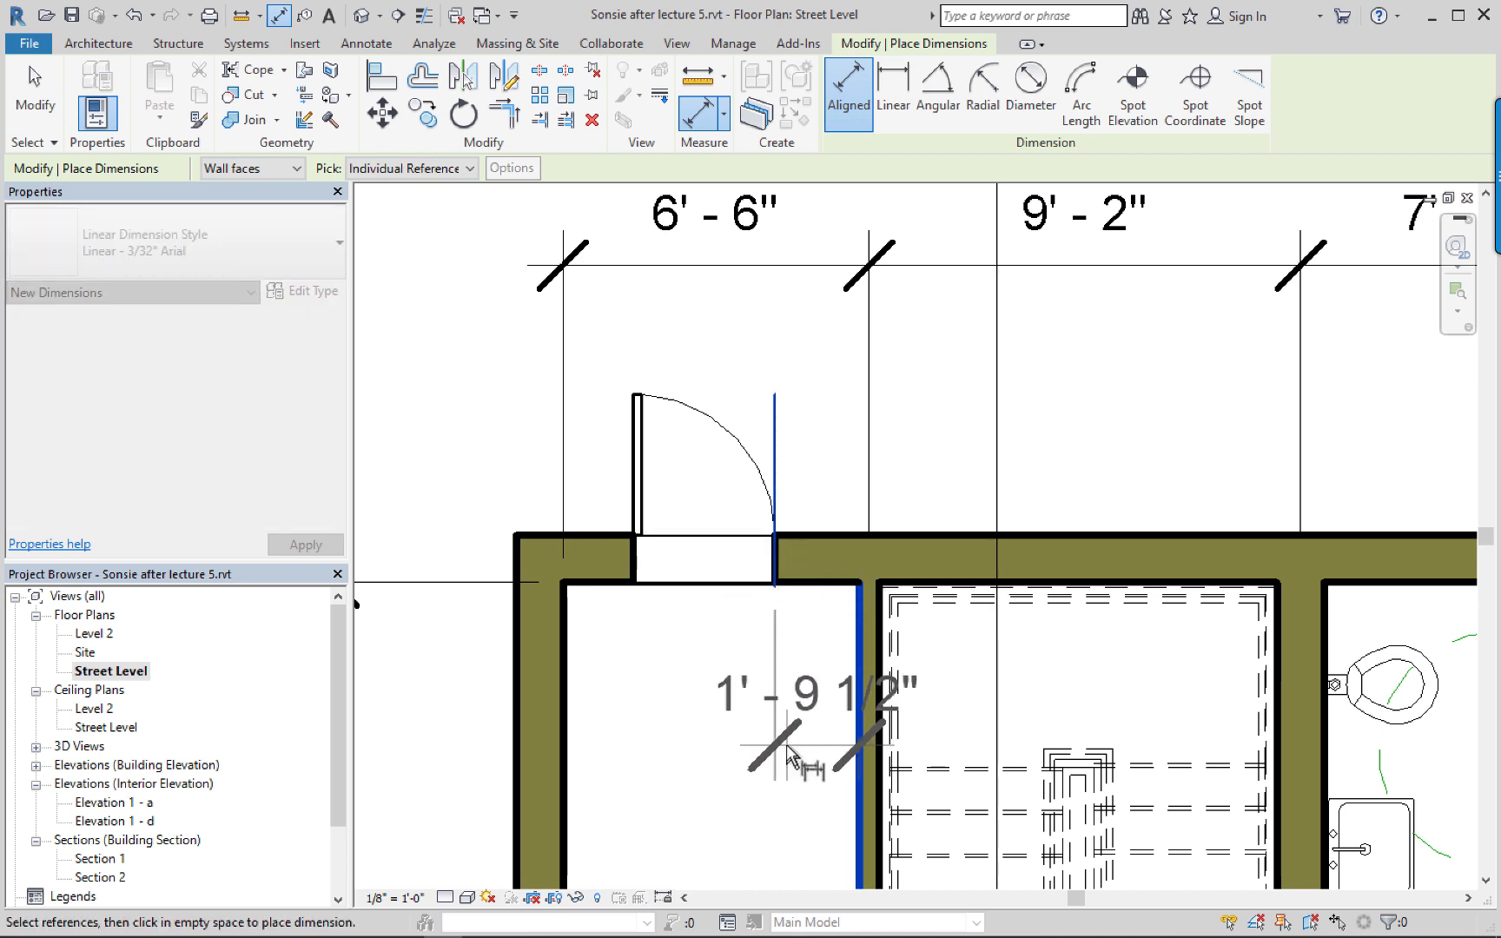
left_click(714, 691)
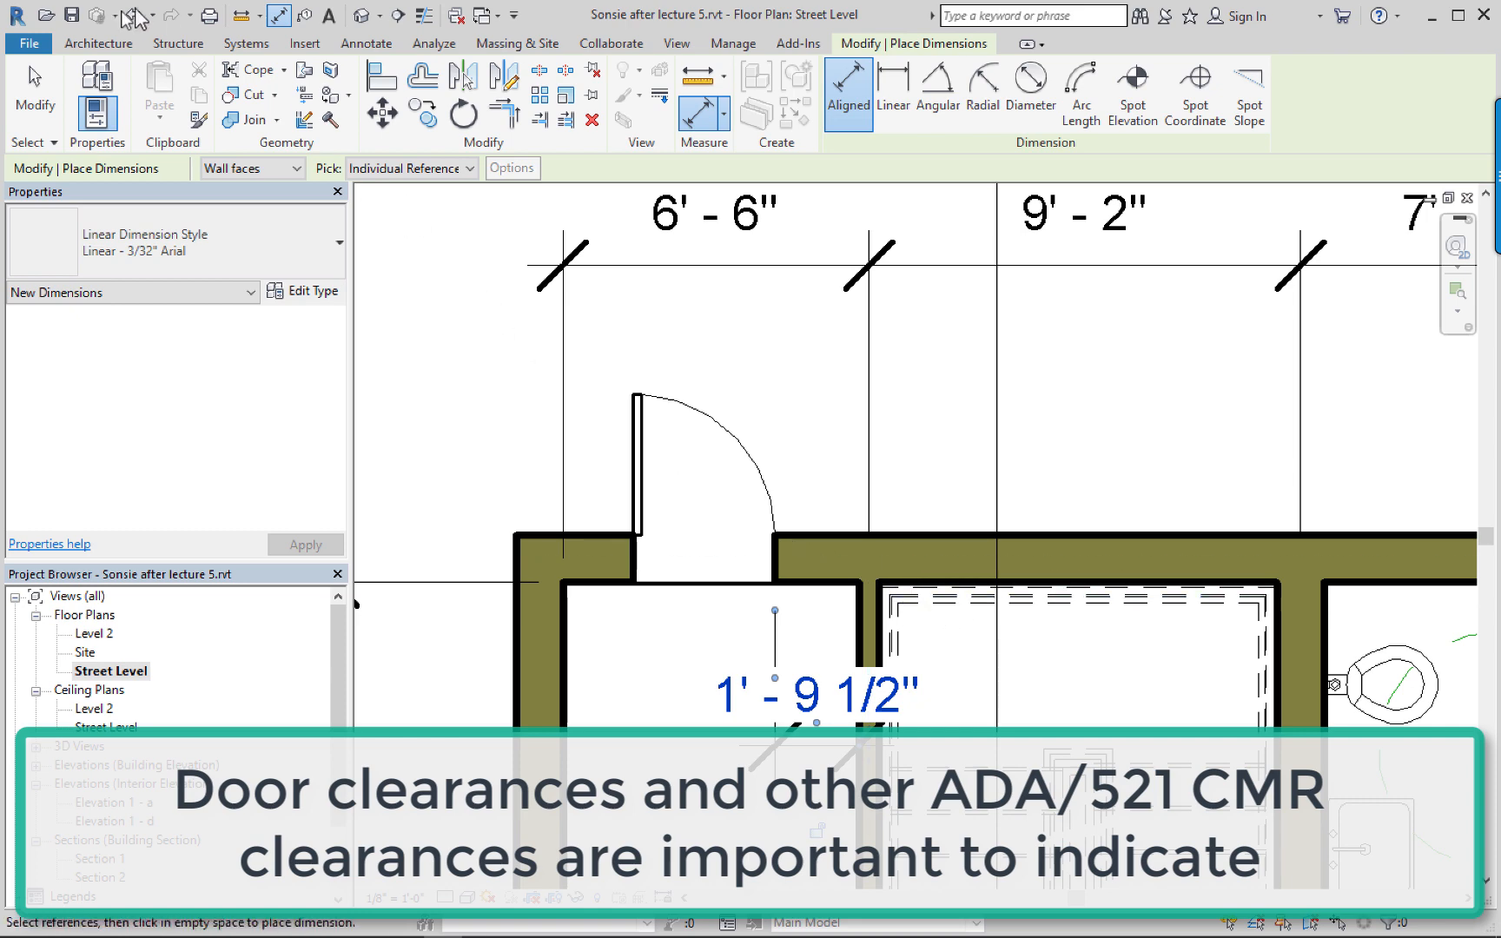
middle_click_drag(881, 414, 939, 346)
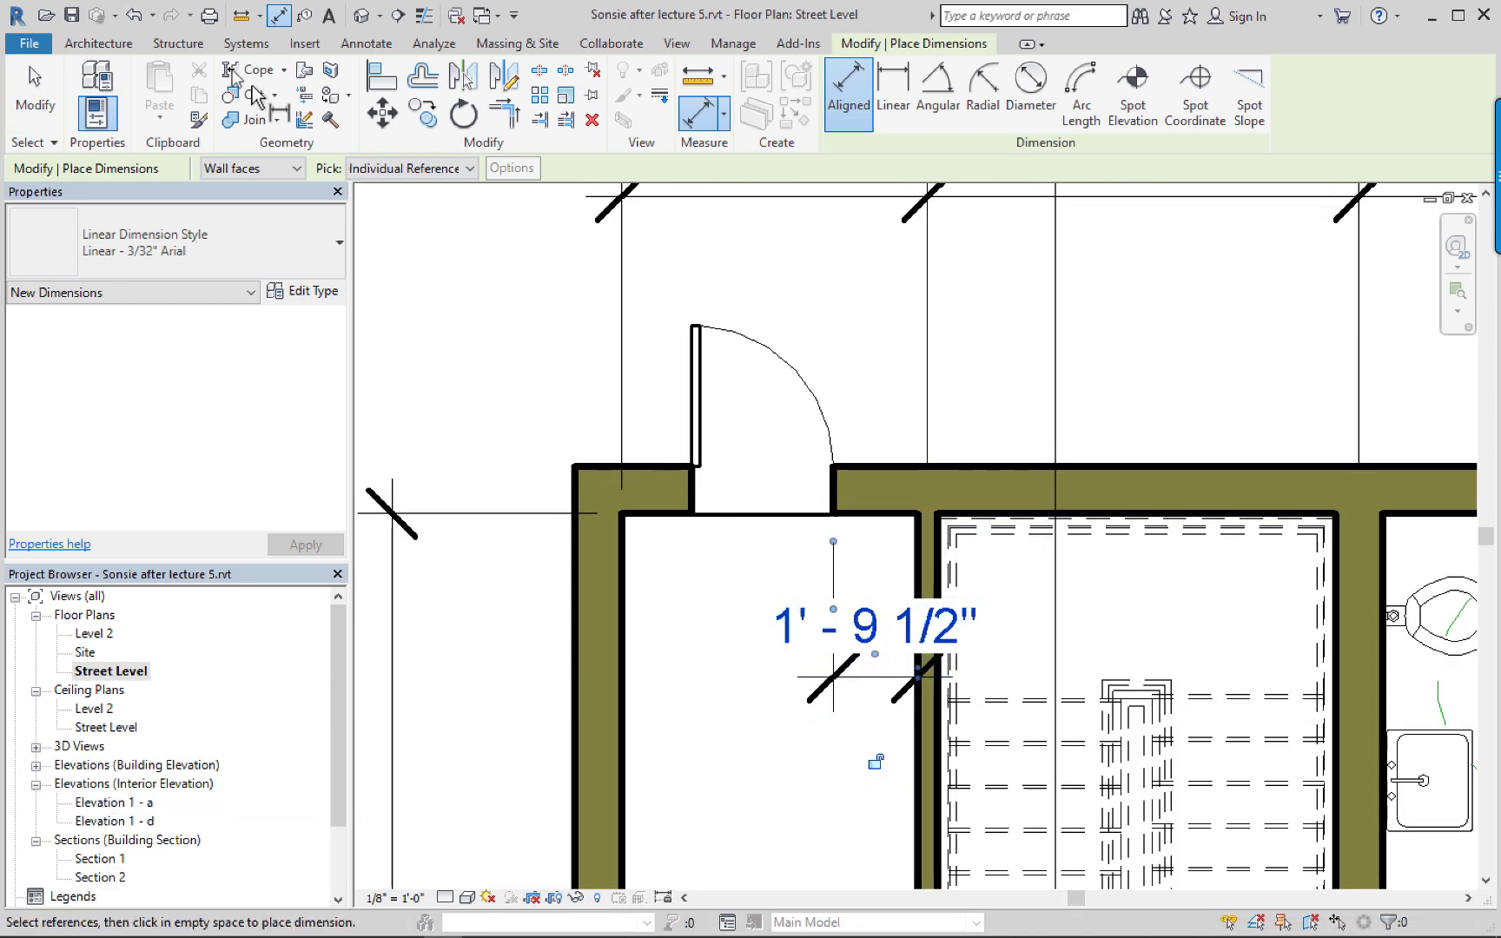
left_click(44, 104)
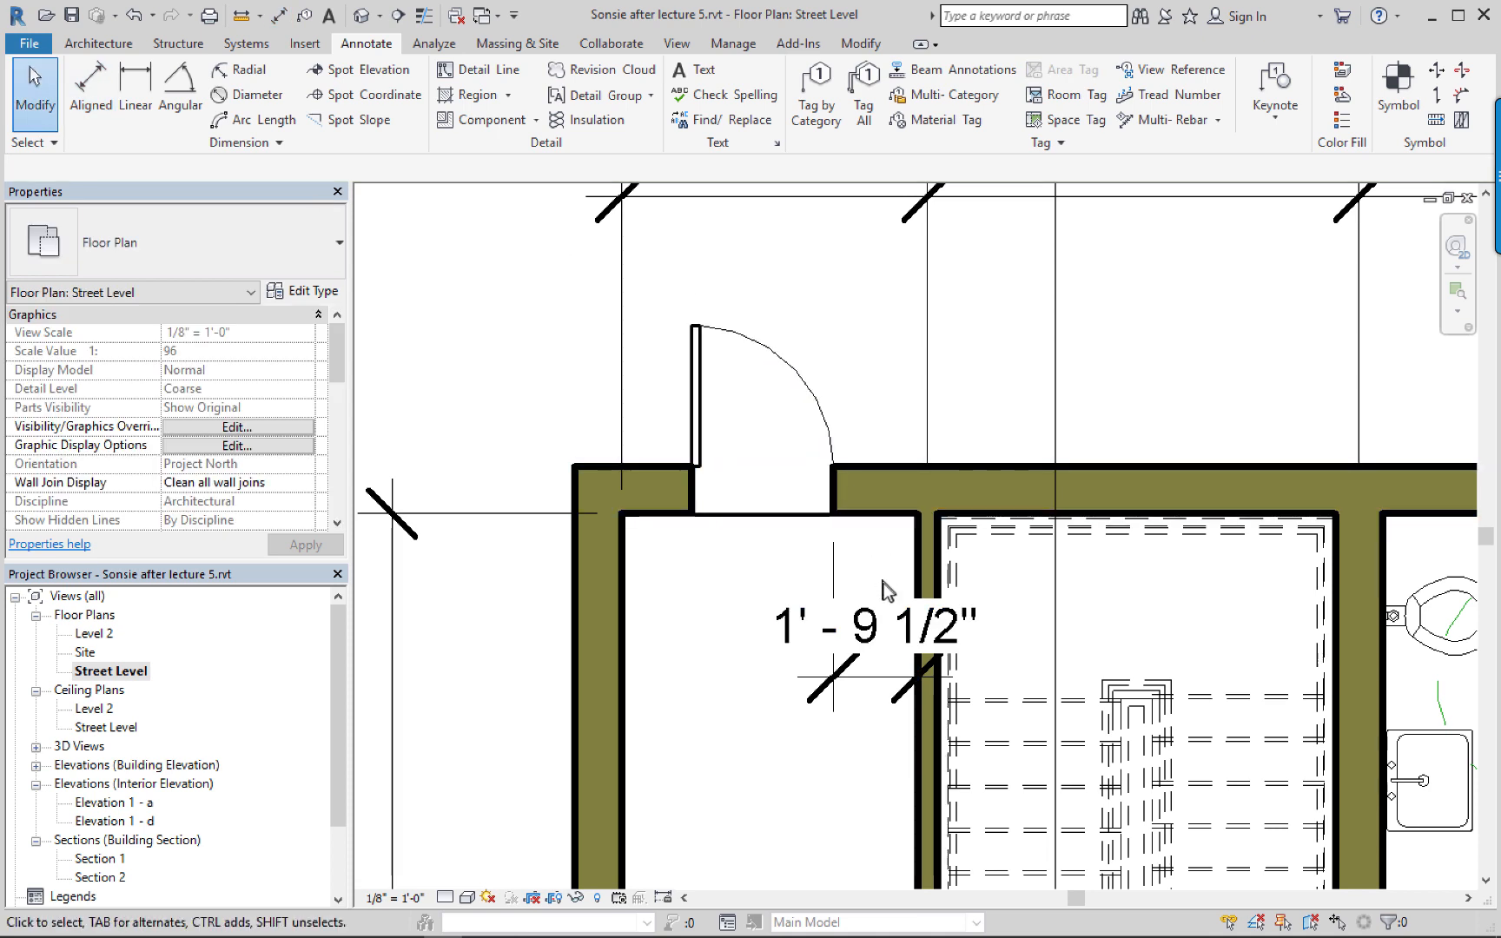
Move the door clearance dimension's text into the open hallway floor below its dimension line, leaving a leader to the line.
left_click(892, 634)
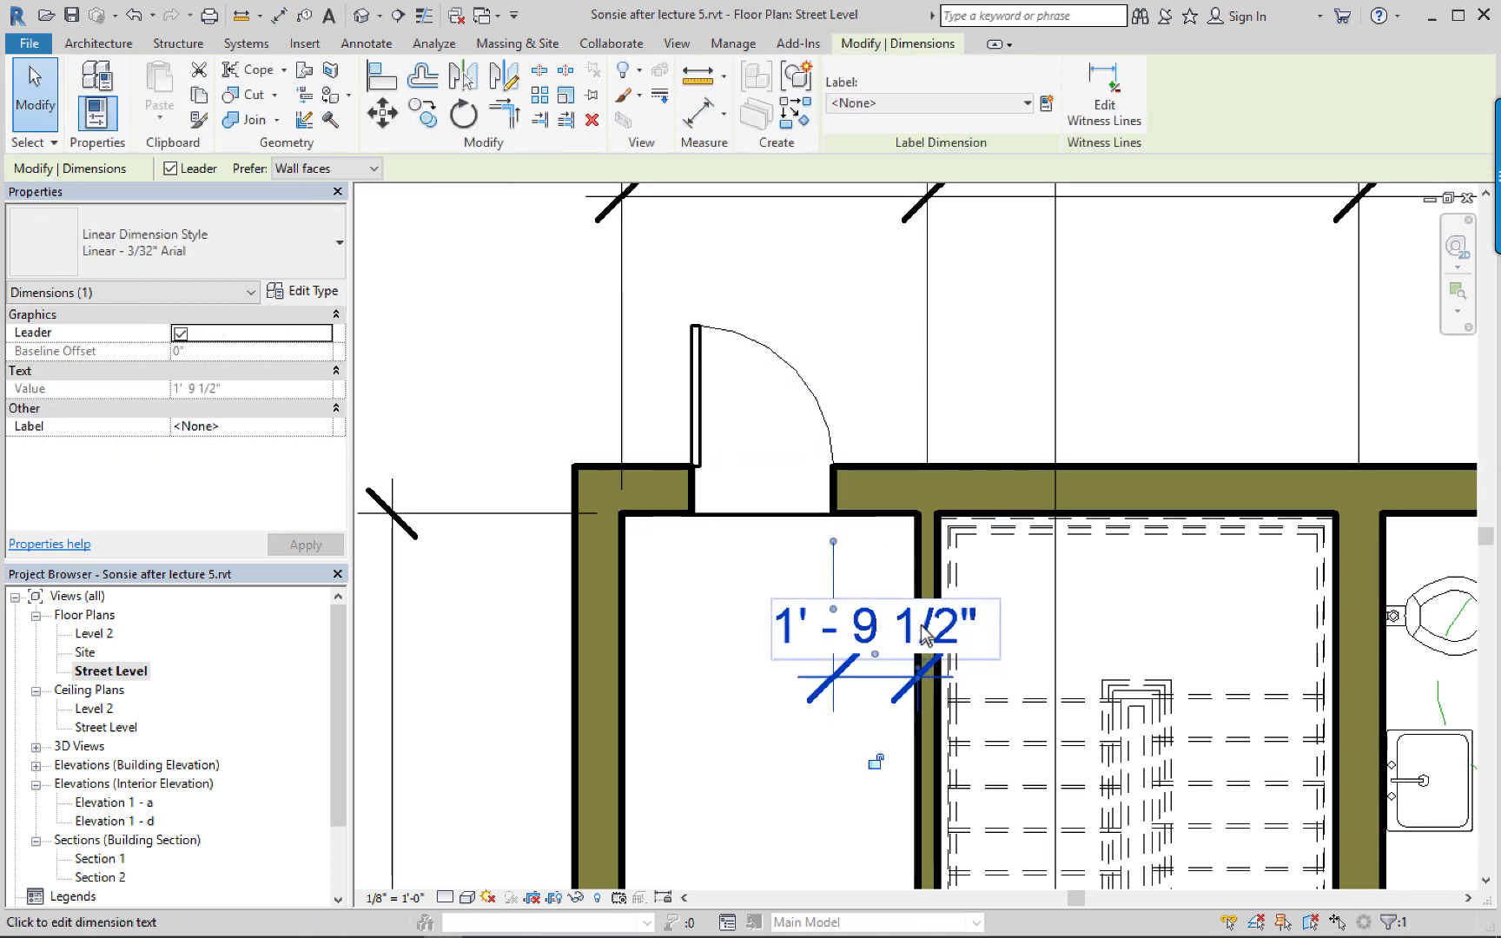
scroll(922, 636, "up", 1)
scroll(922, 636, "up", 1)
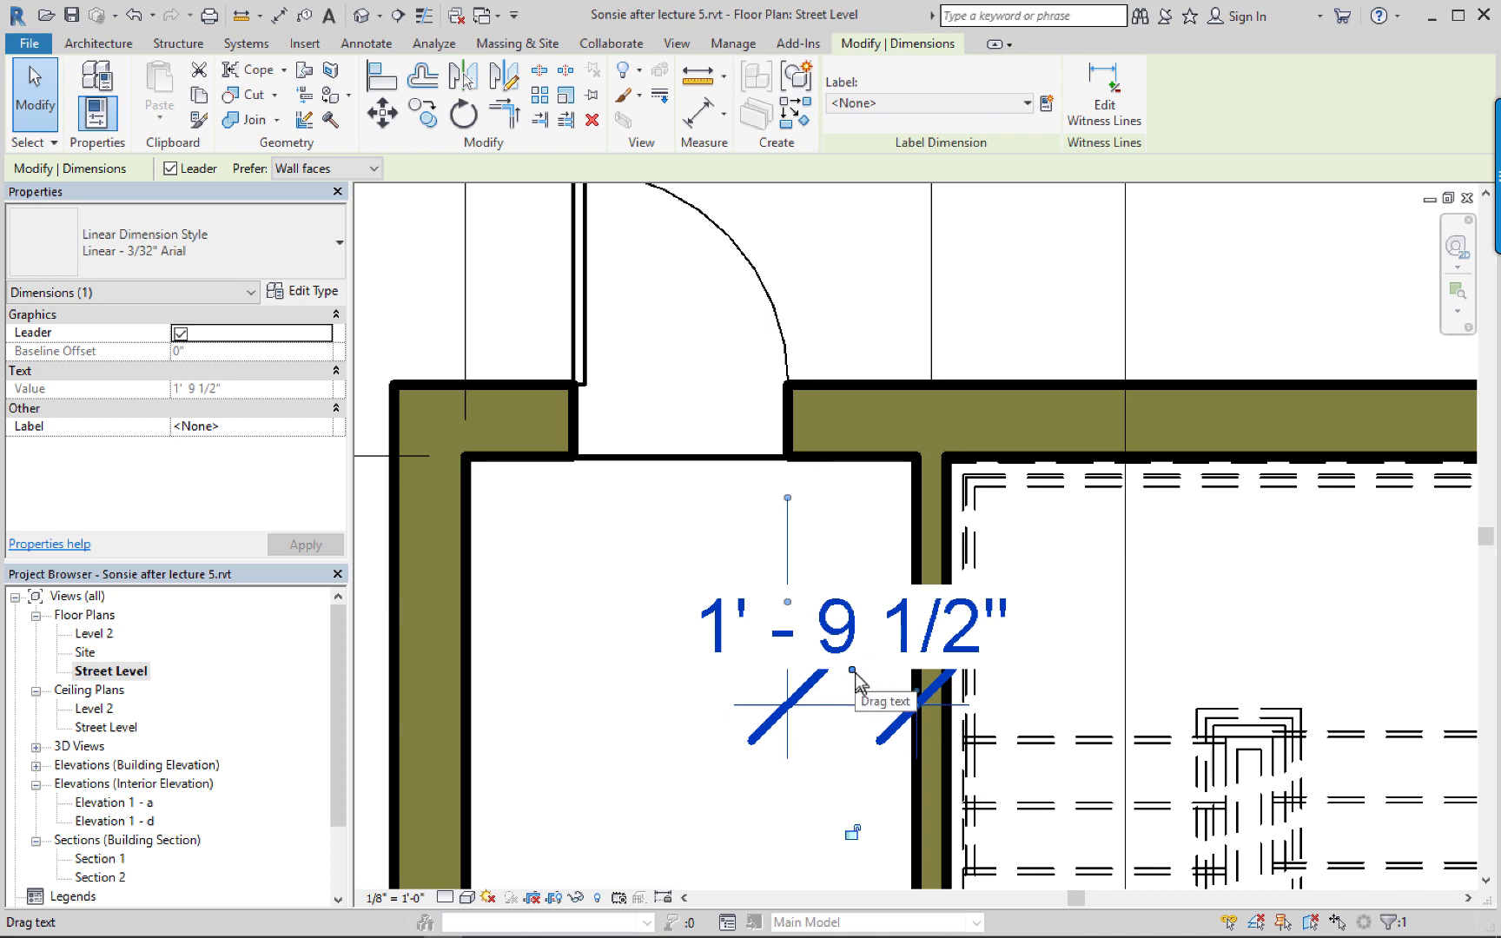
left_click_drag(855, 680, 659, 887)
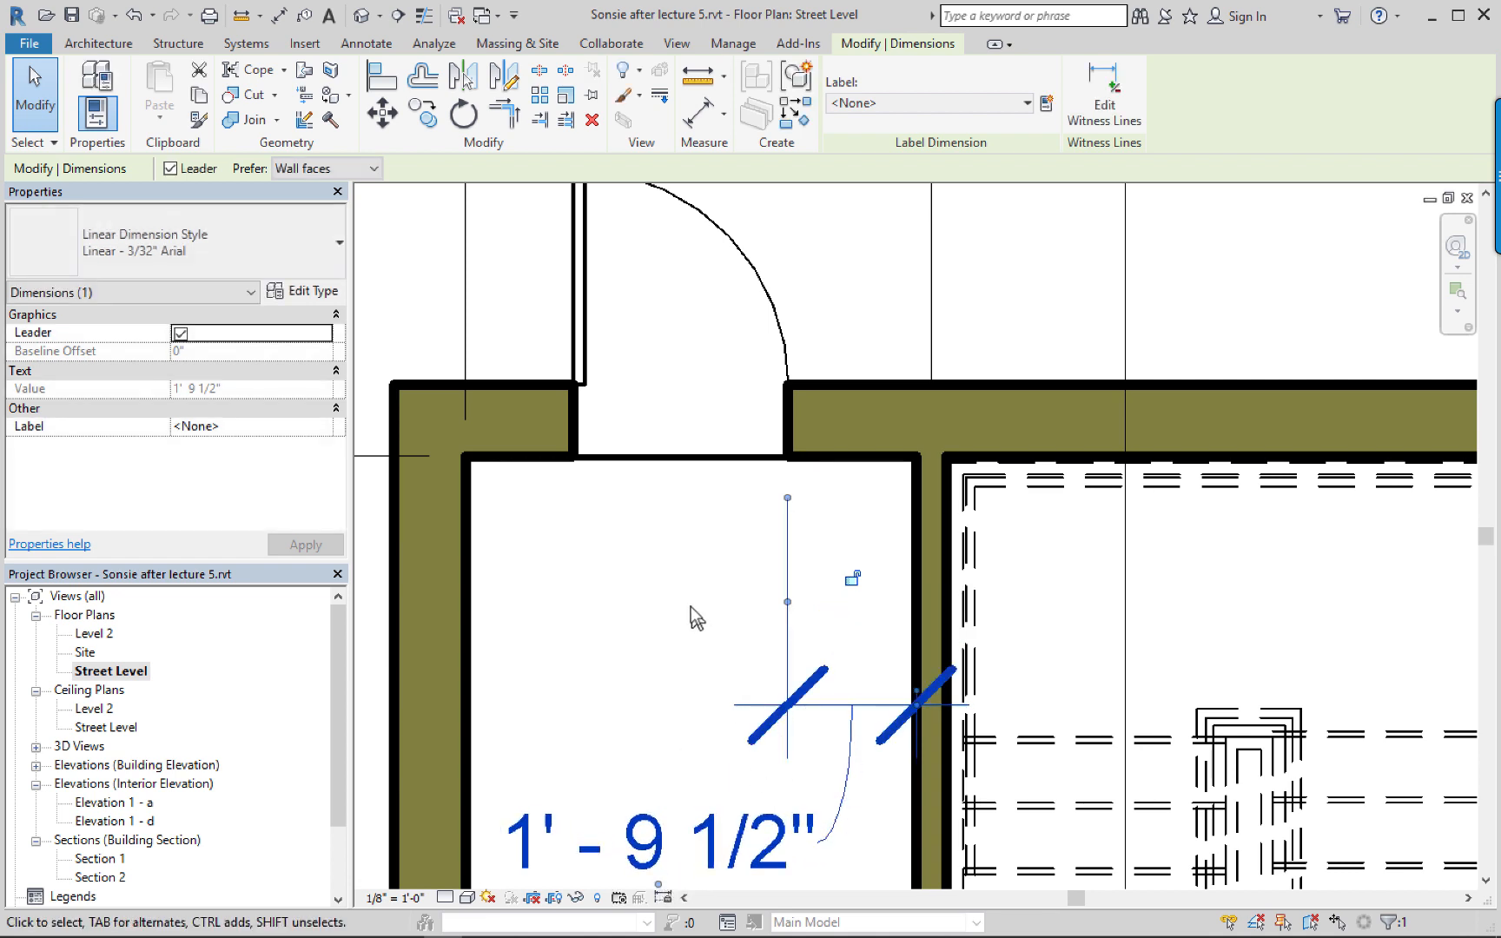
left_click(712, 615)
scroll(727, 620, "down", 2)
middle_click_drag(727, 614, 776, 522)
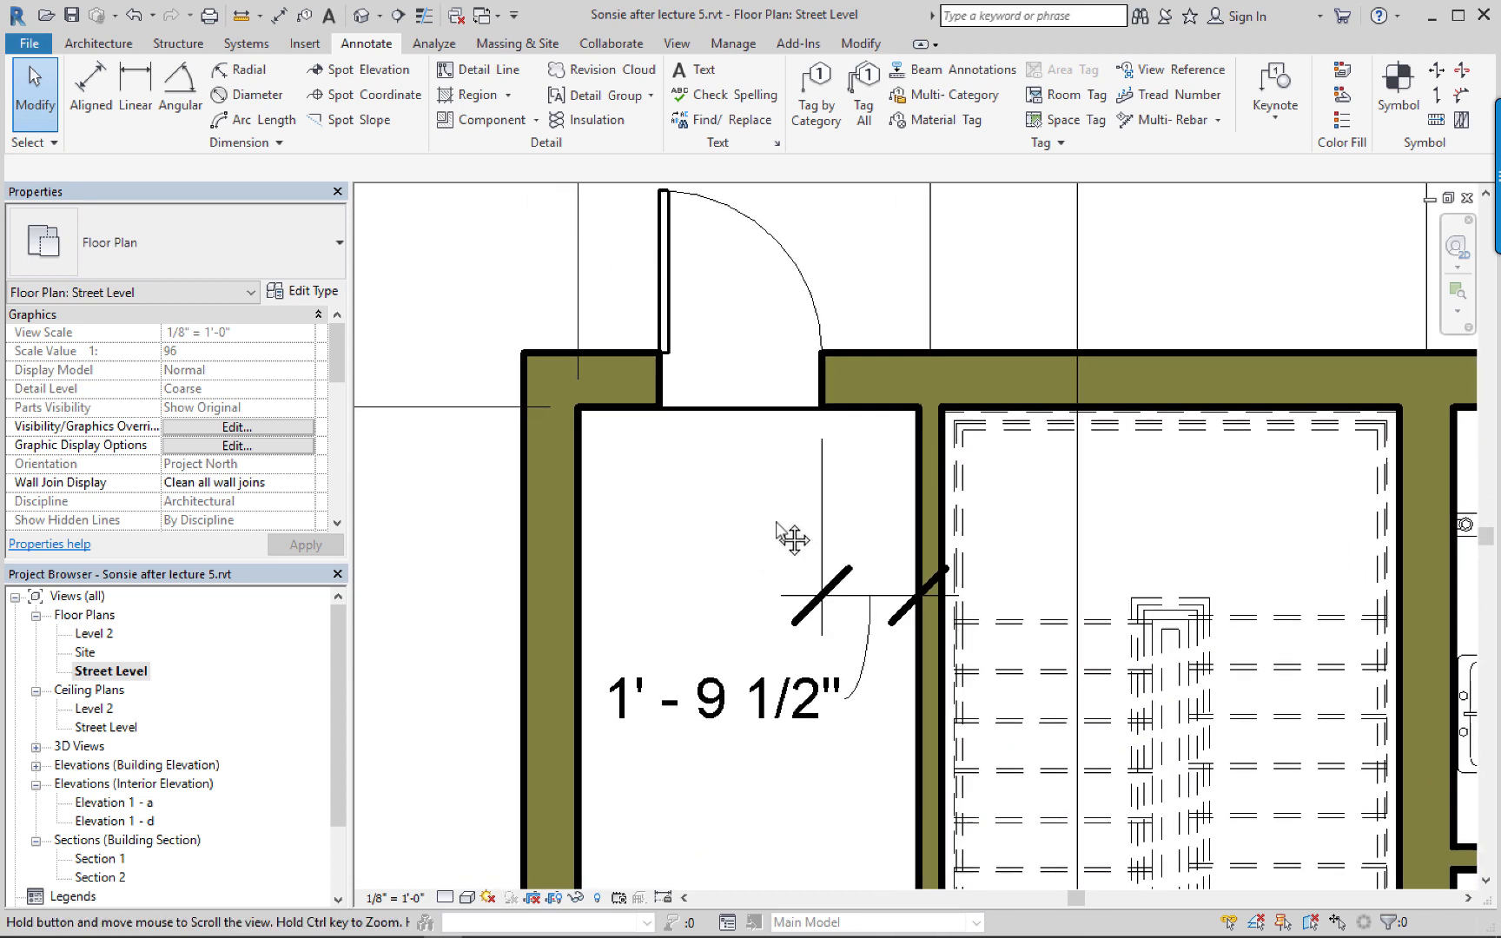
scroll(773, 529, "down", 1)
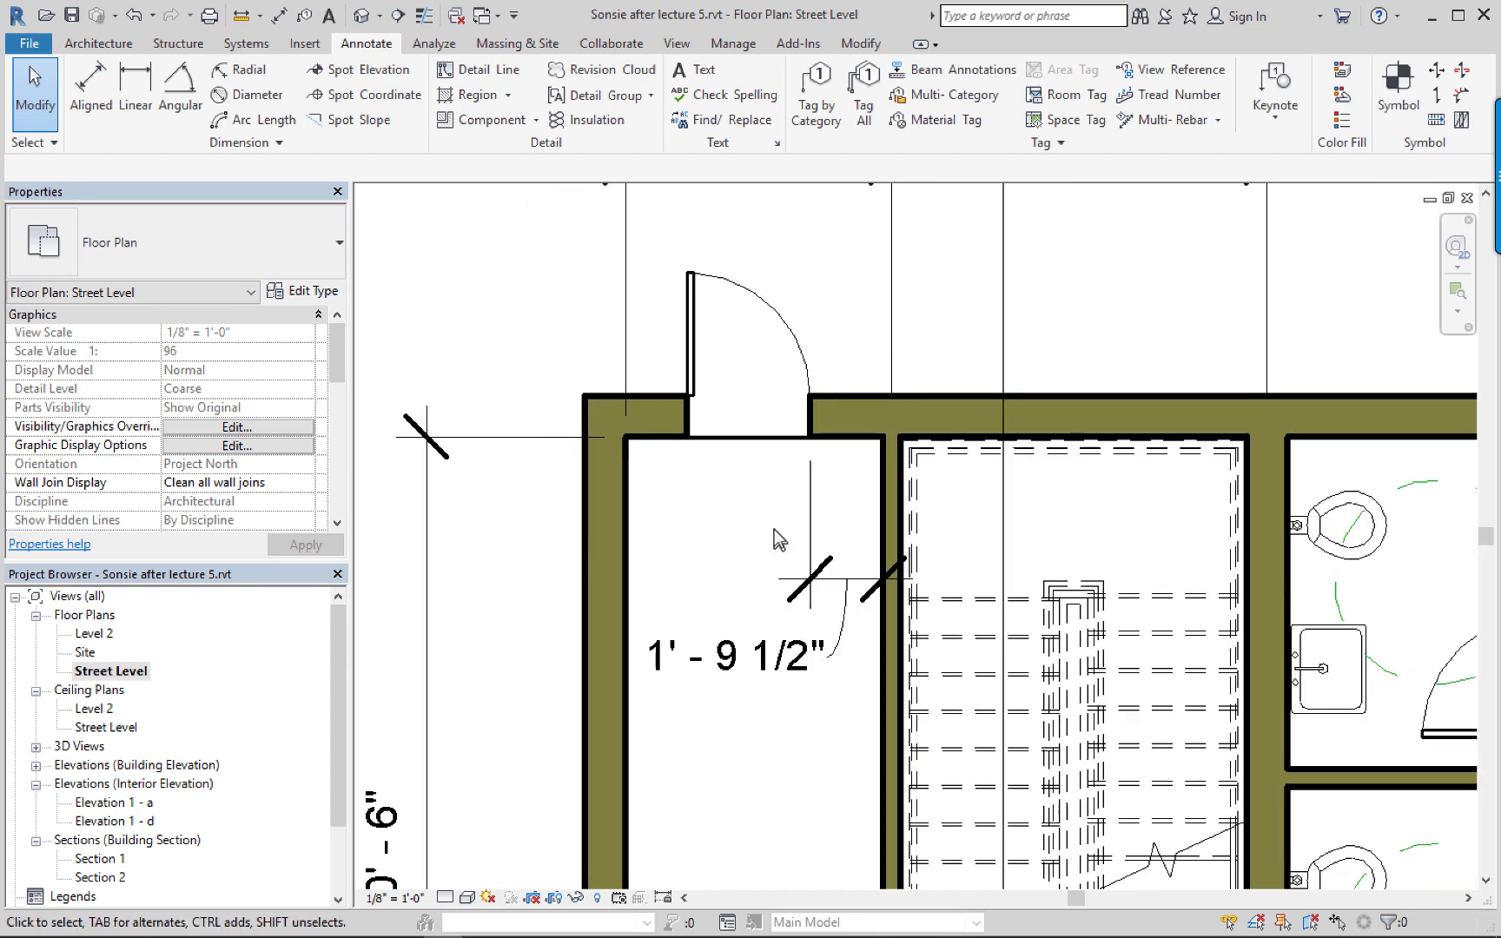
scroll(774, 528, "down", 2)
scroll(779, 558, "down", 1)
middle_click_drag(793, 563, 604, 460)
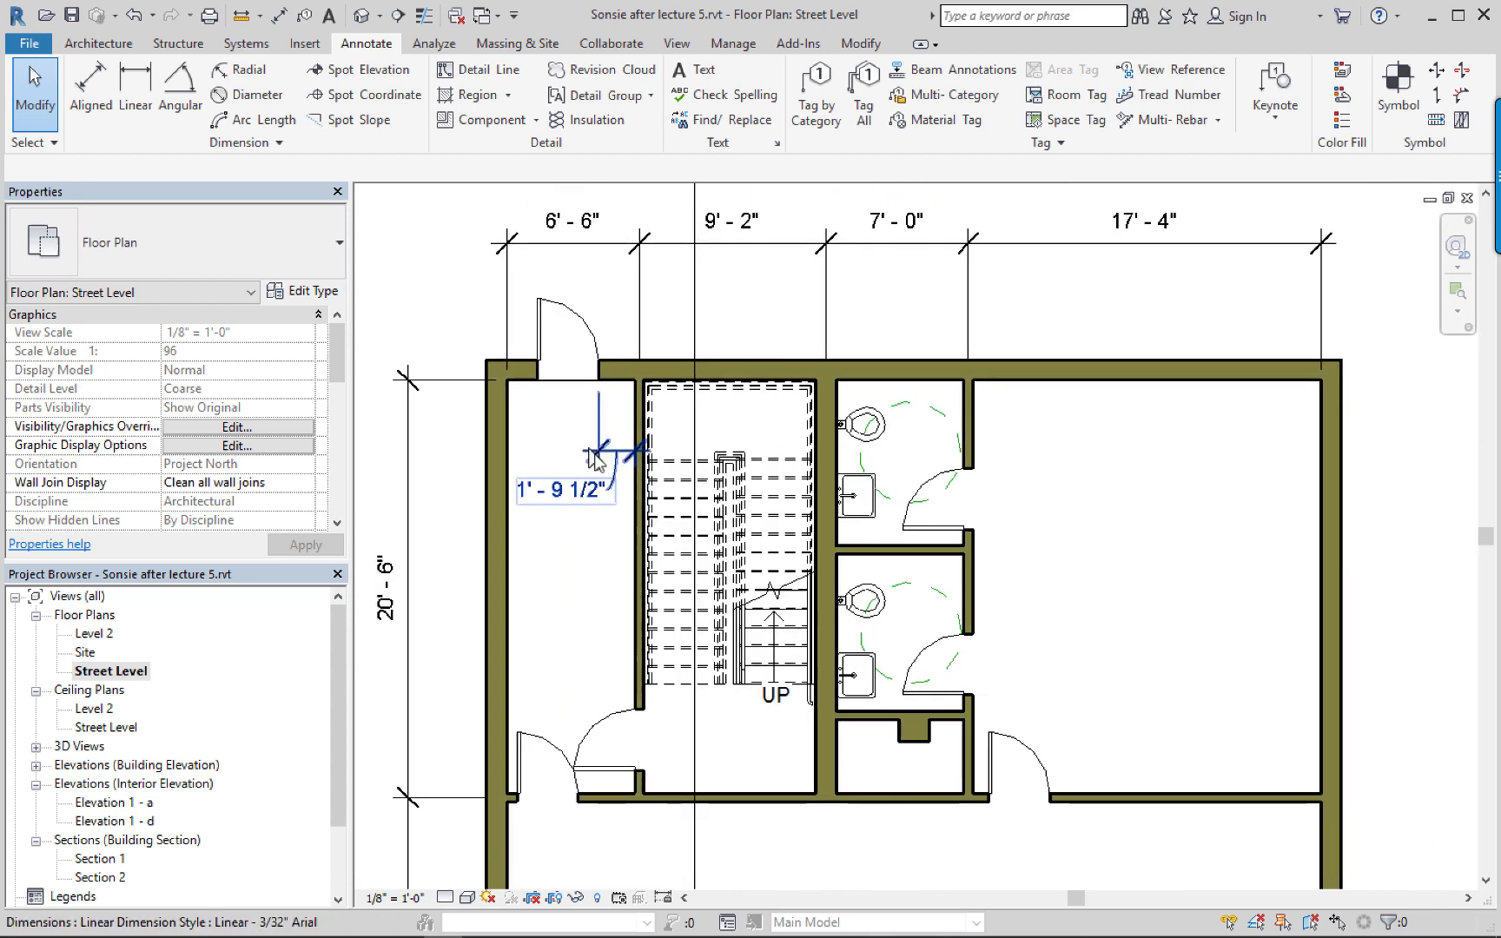
Add a wrapping 1/4" Arial text note reading "Existing Dining Room" in the large room, just beyond the stair and restroom block.
middle_click_drag(984, 620, 902, 423)
scroll(1012, 612, "down", 3)
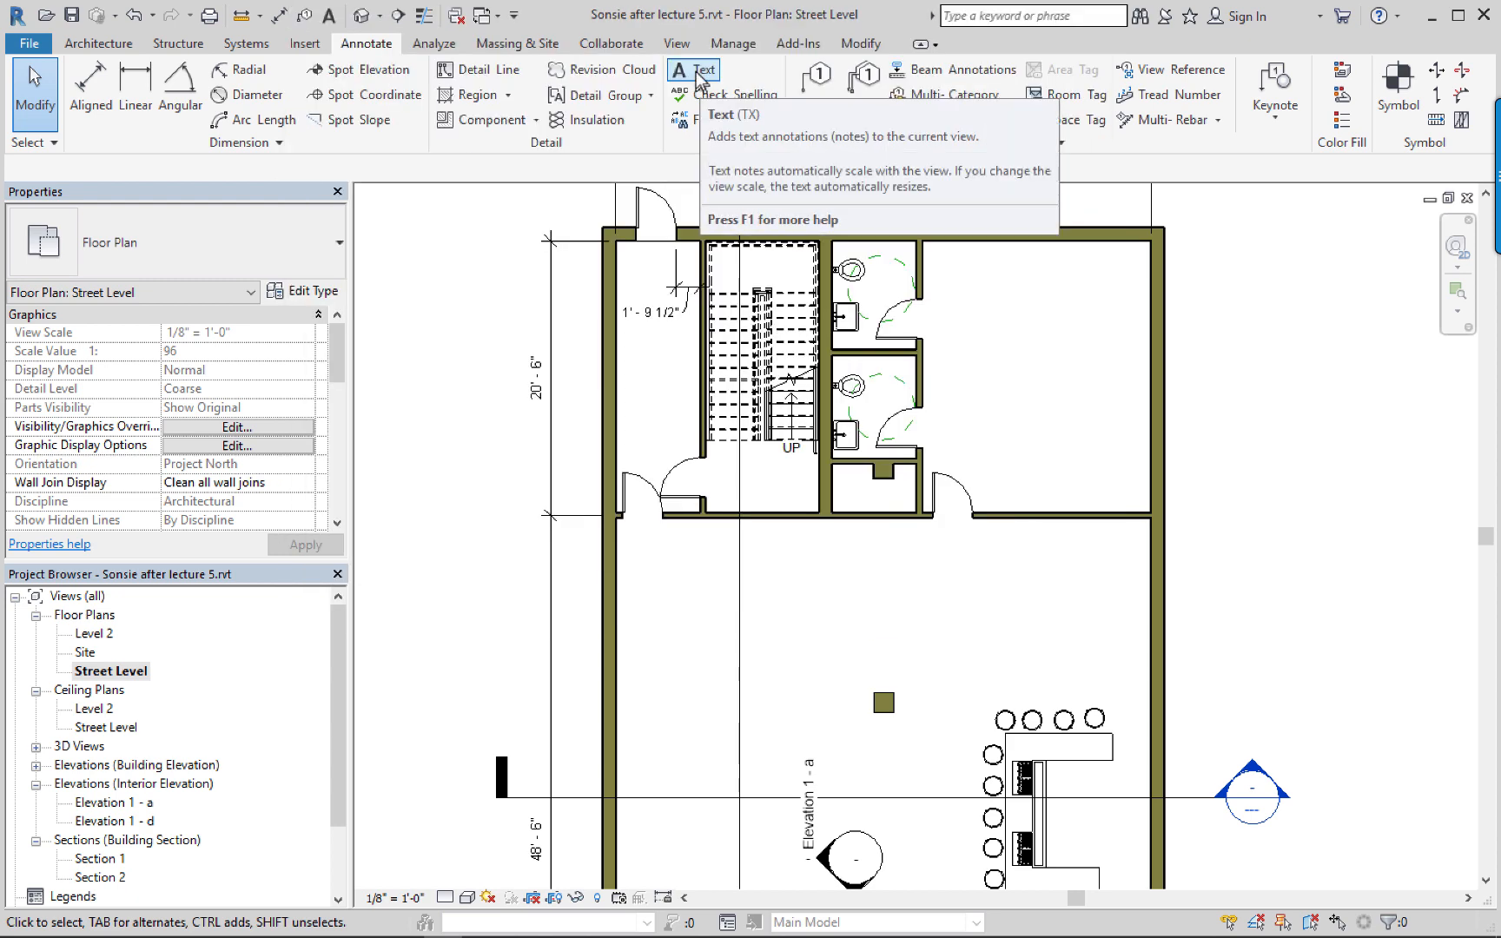
left_click(697, 73)
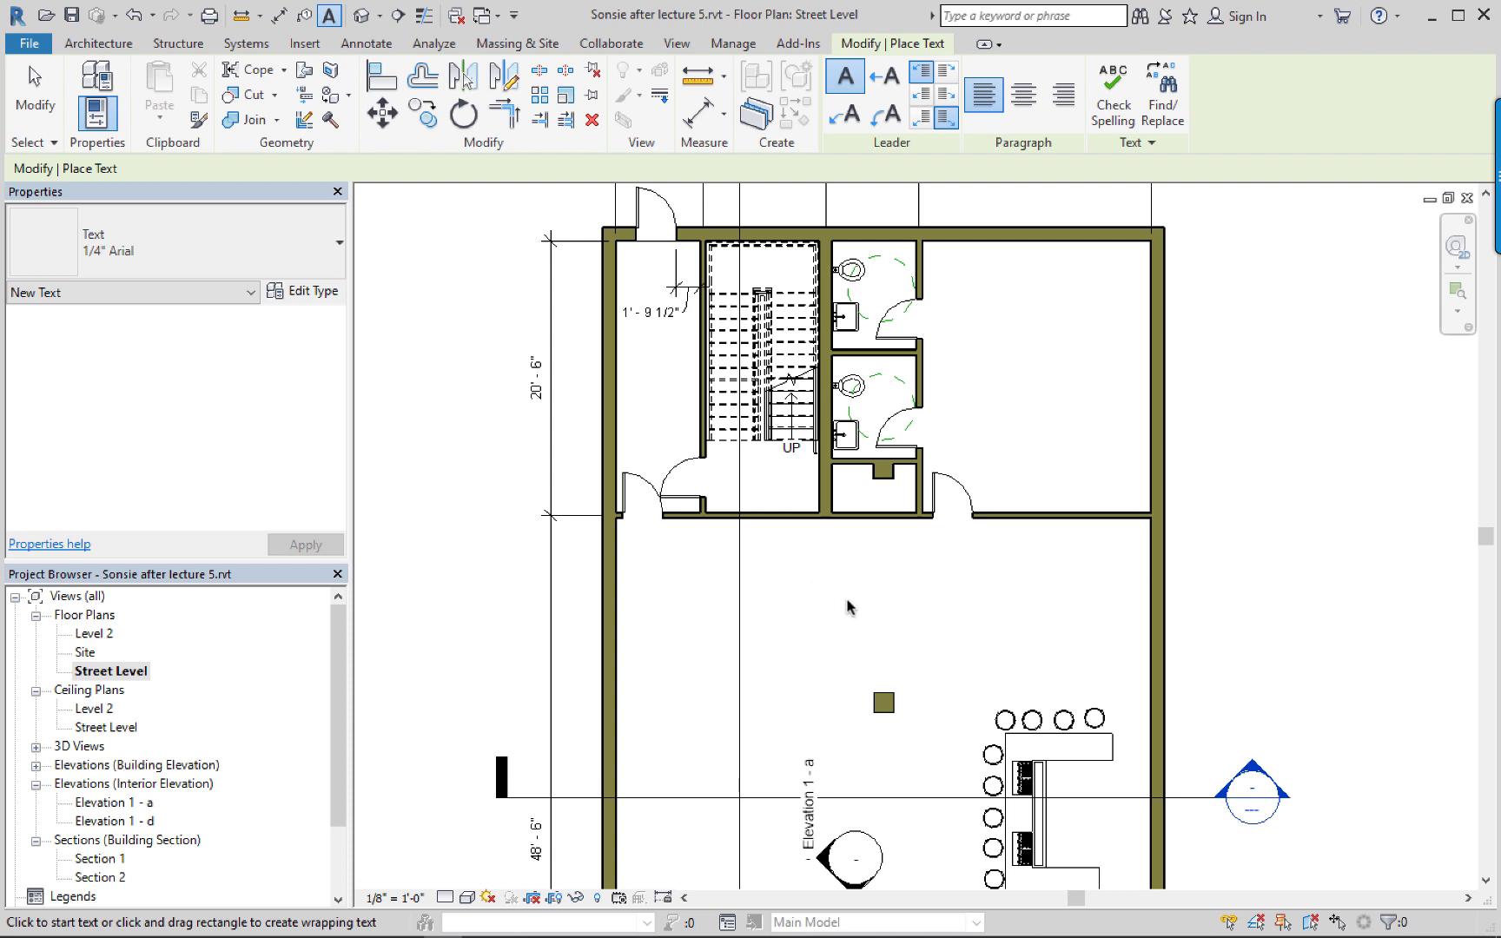
left_click_drag(780, 567, 948, 630)
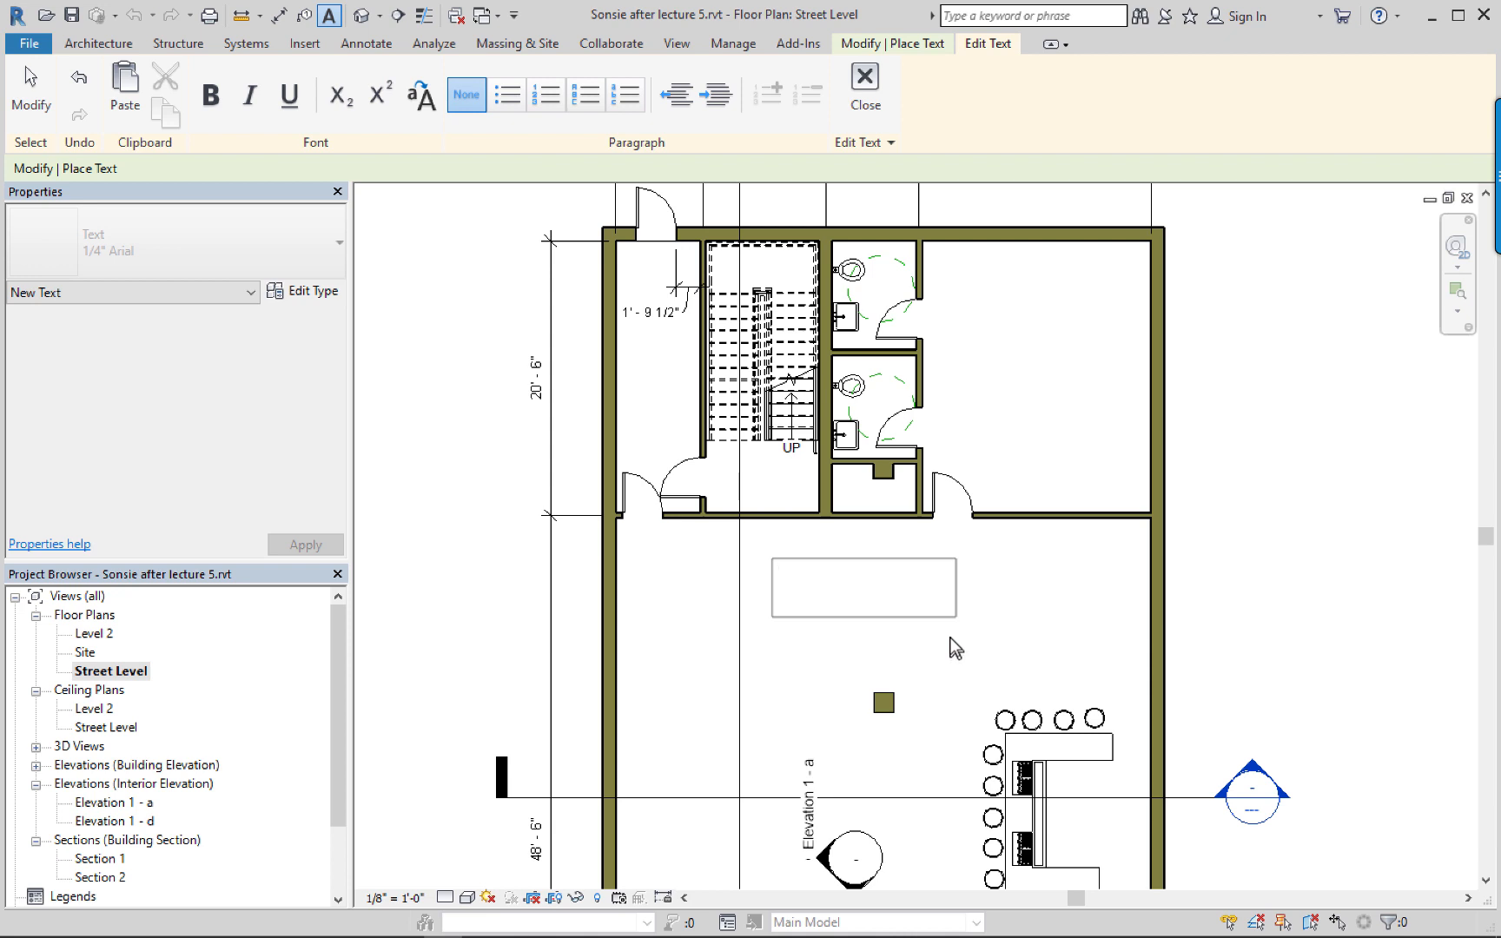
type("Existin")
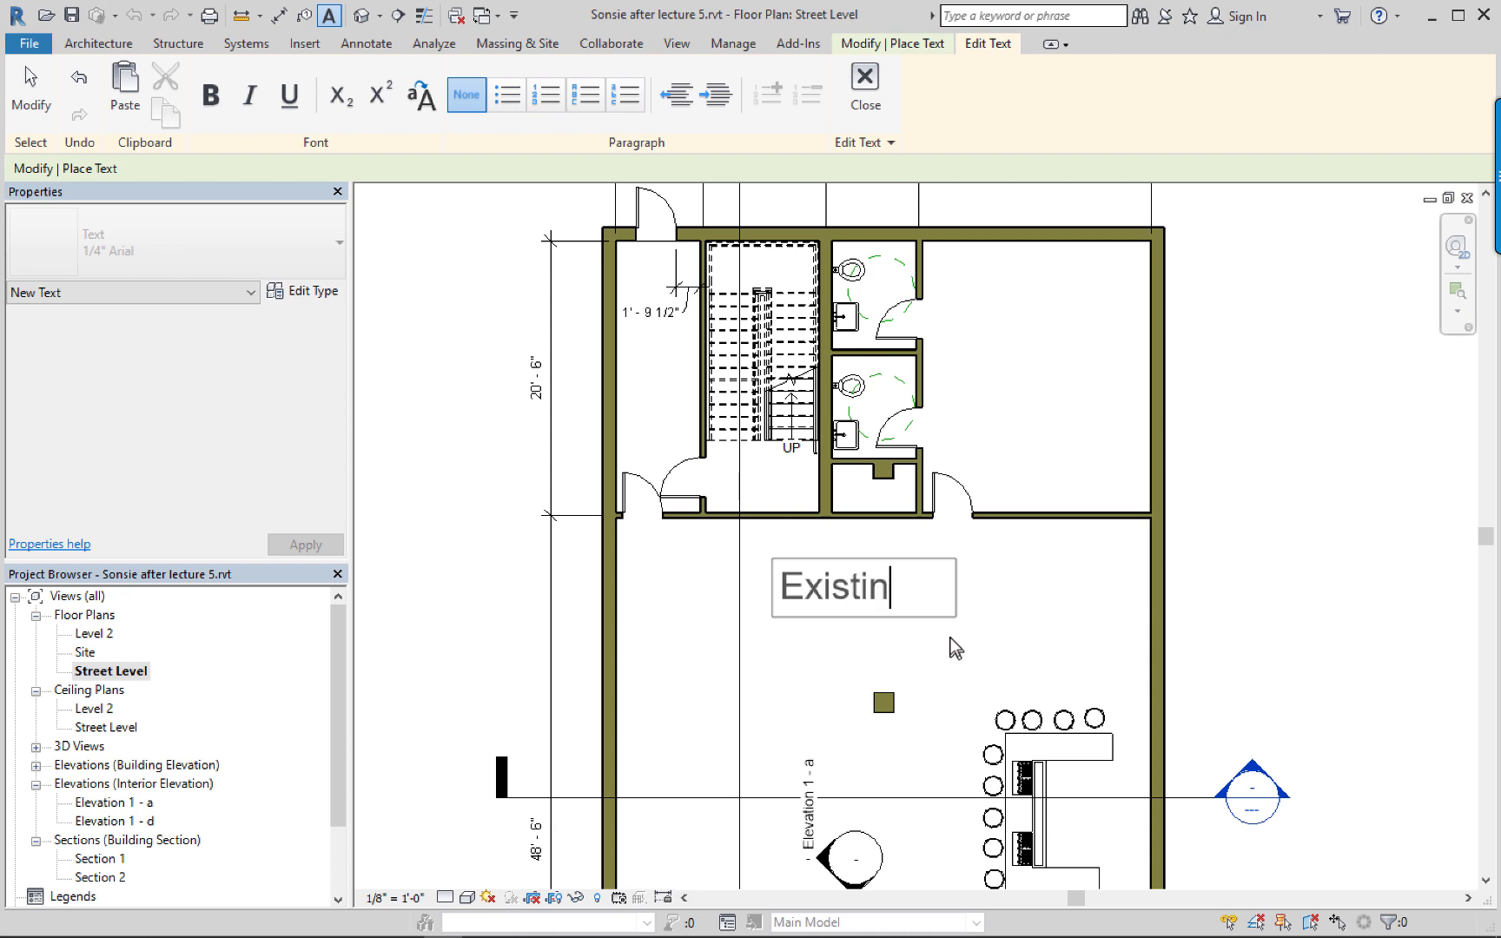
type("g")
key("Return")
type("Din")
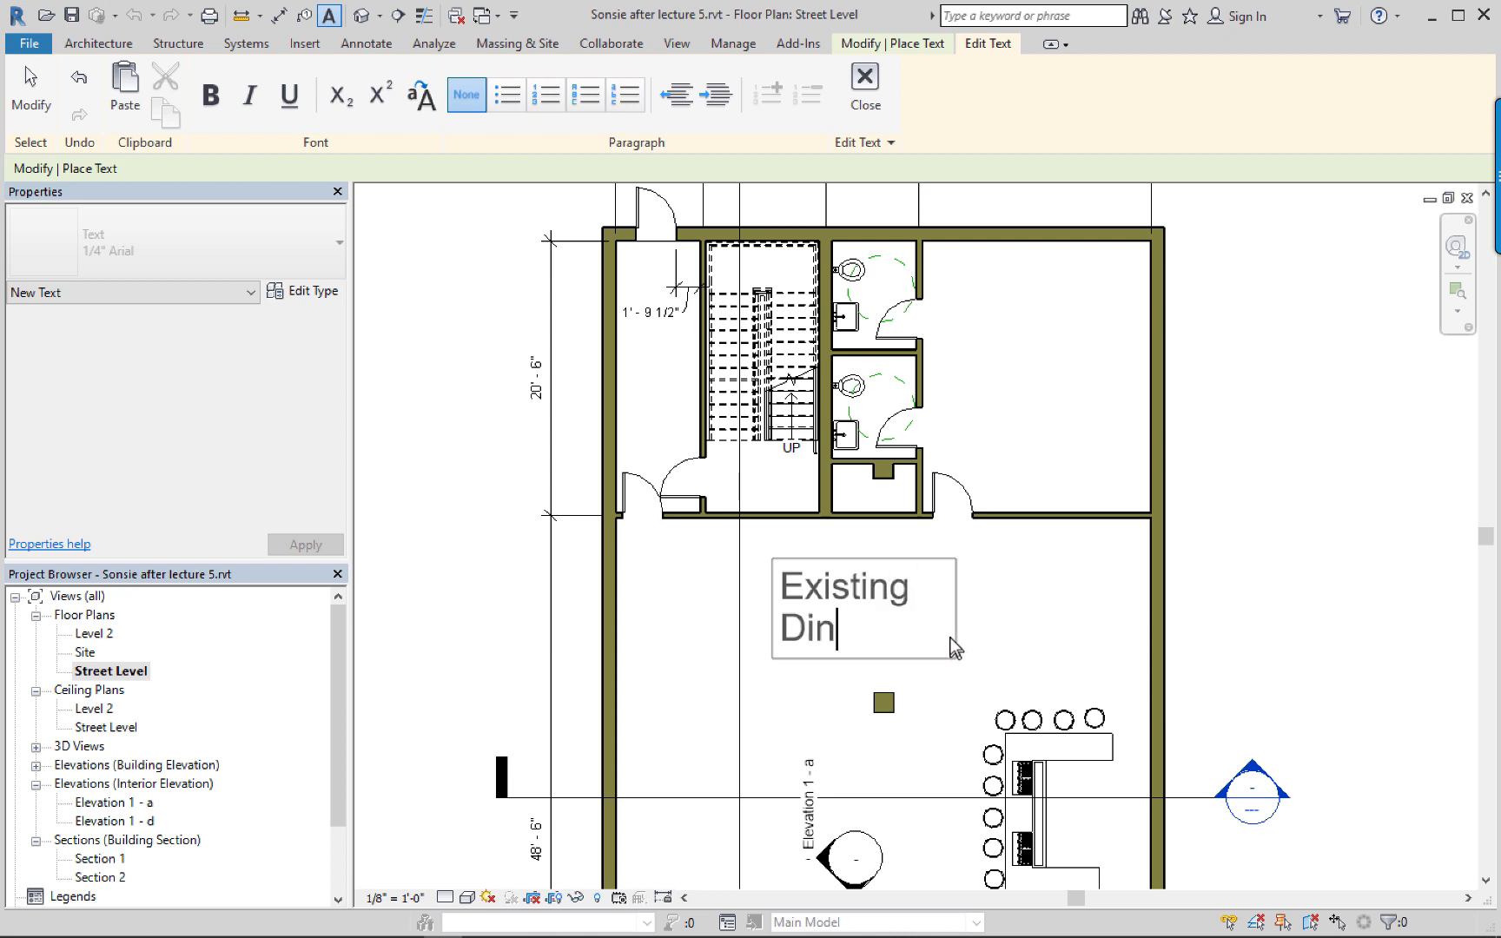
type("ing Room")
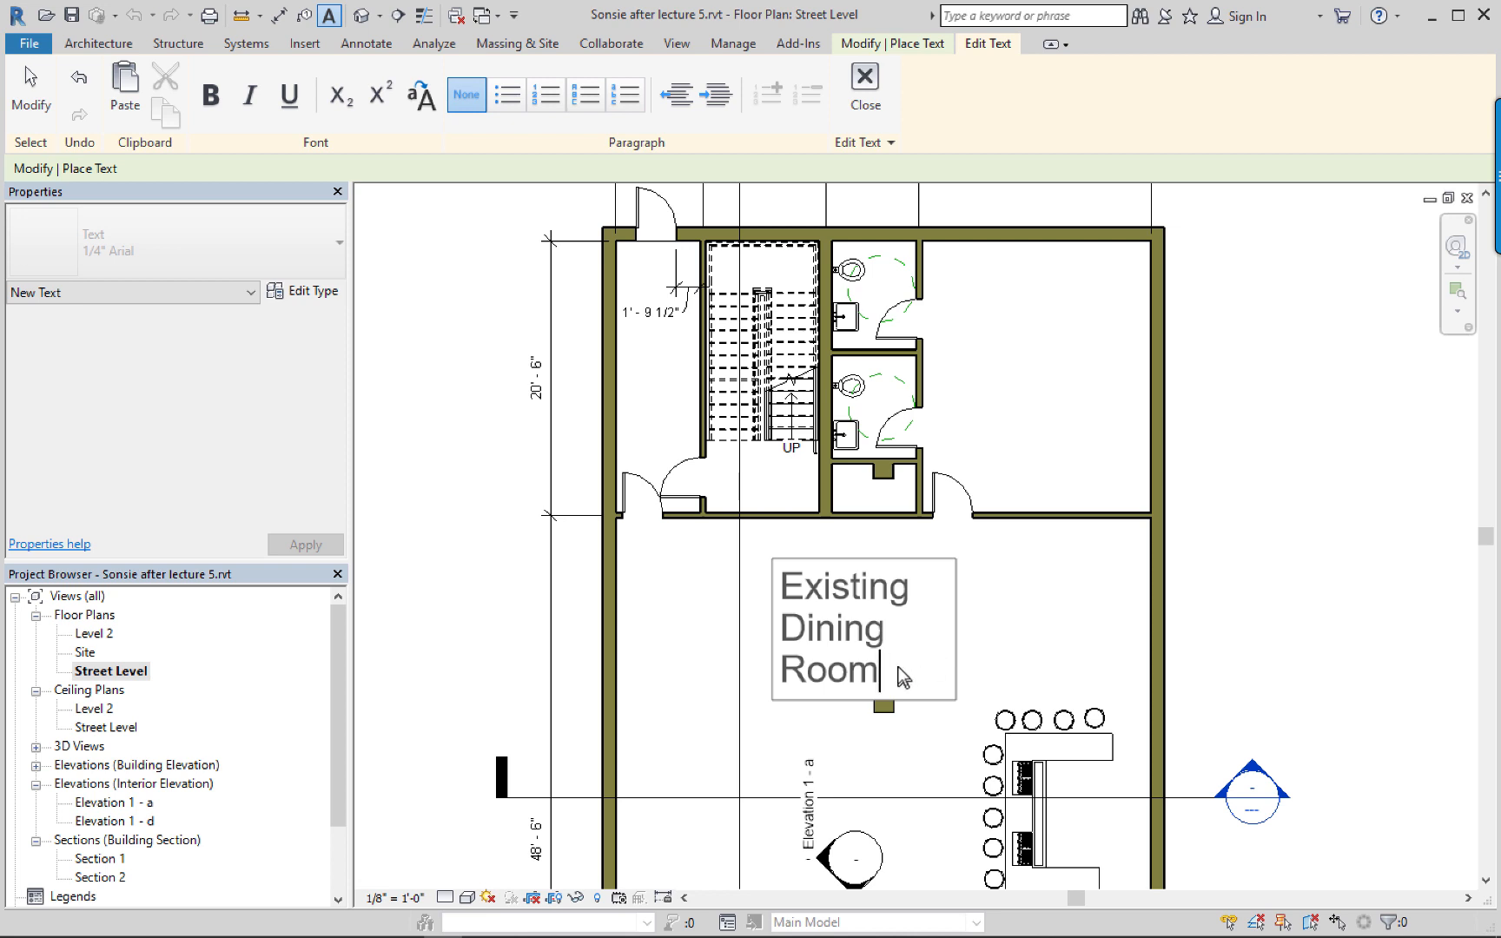
left_click_drag(903, 676, 784, 593)
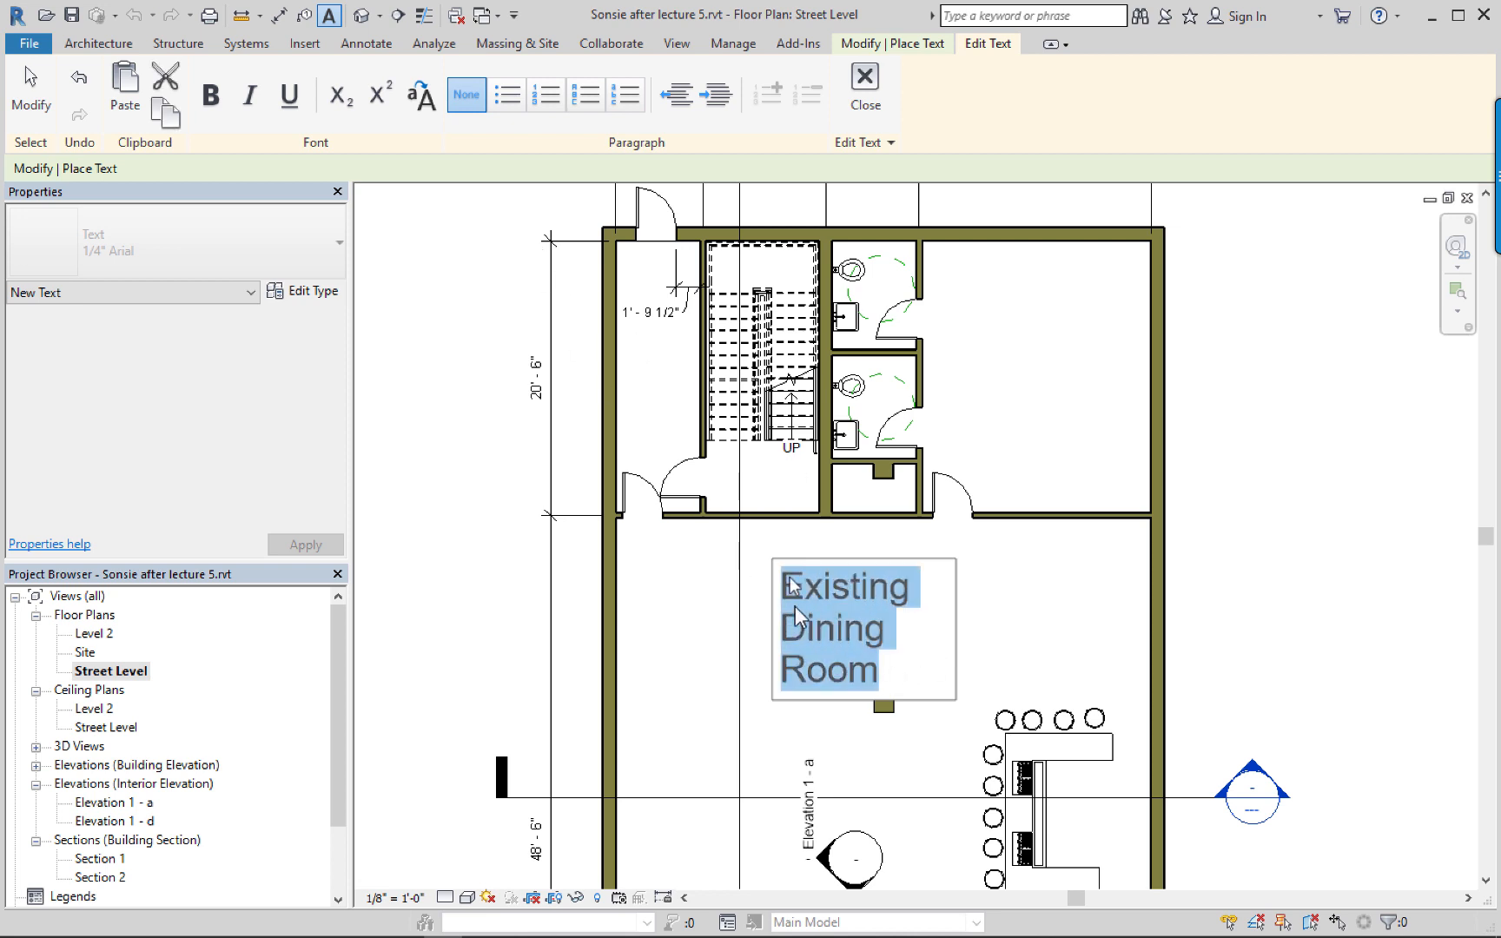
left_click(683, 563)
left_click(35, 91)
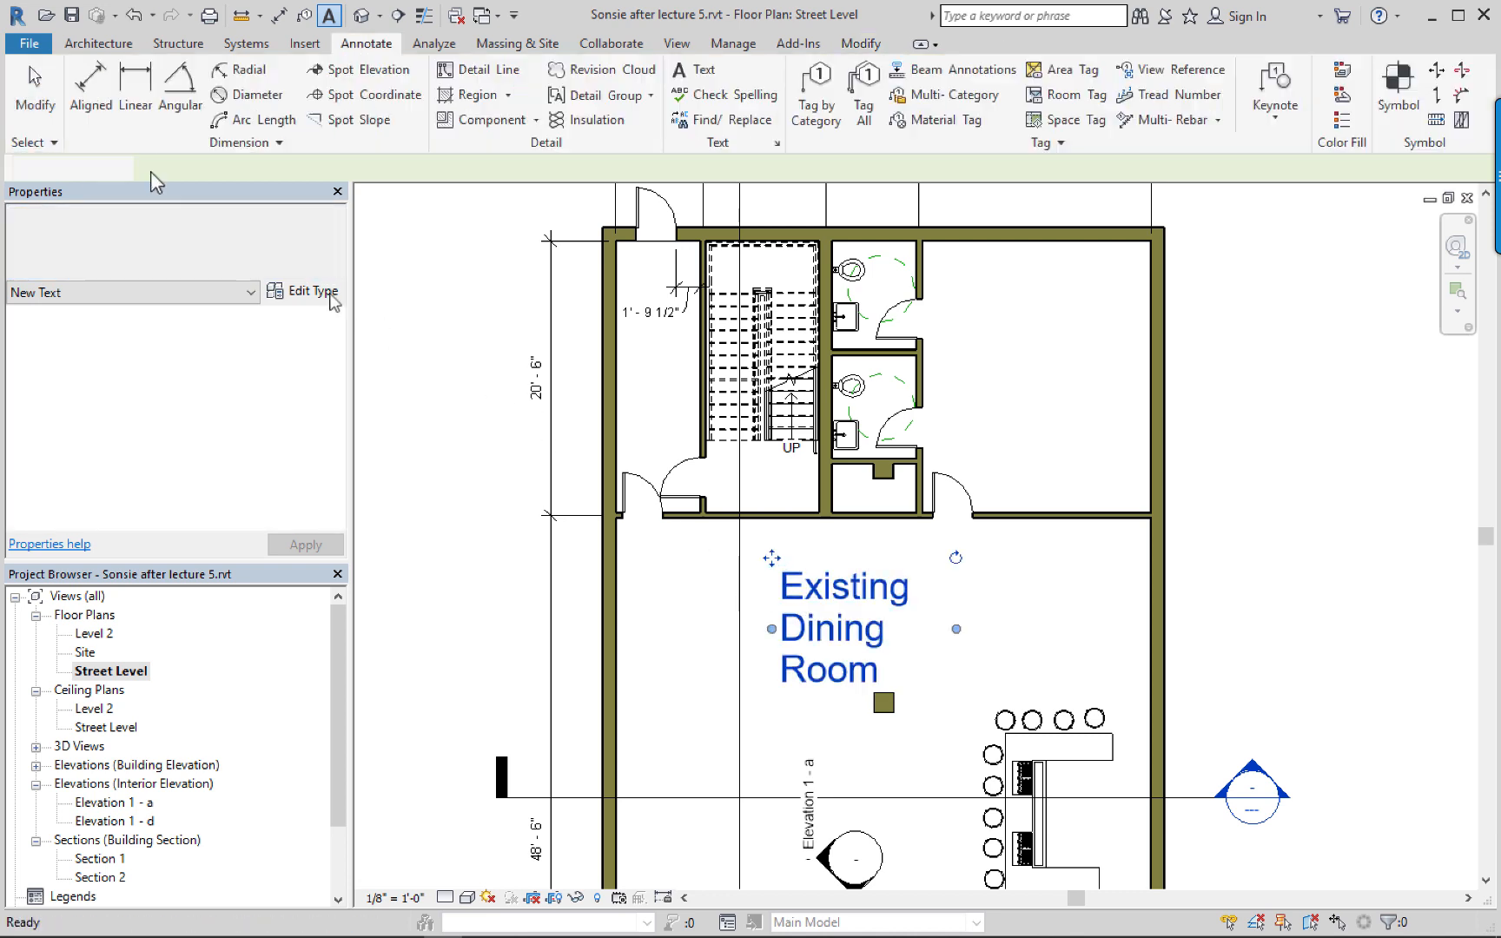
Set the "Existing Dining Room" note's horizontal alignment to Center.
left_click(835, 644)
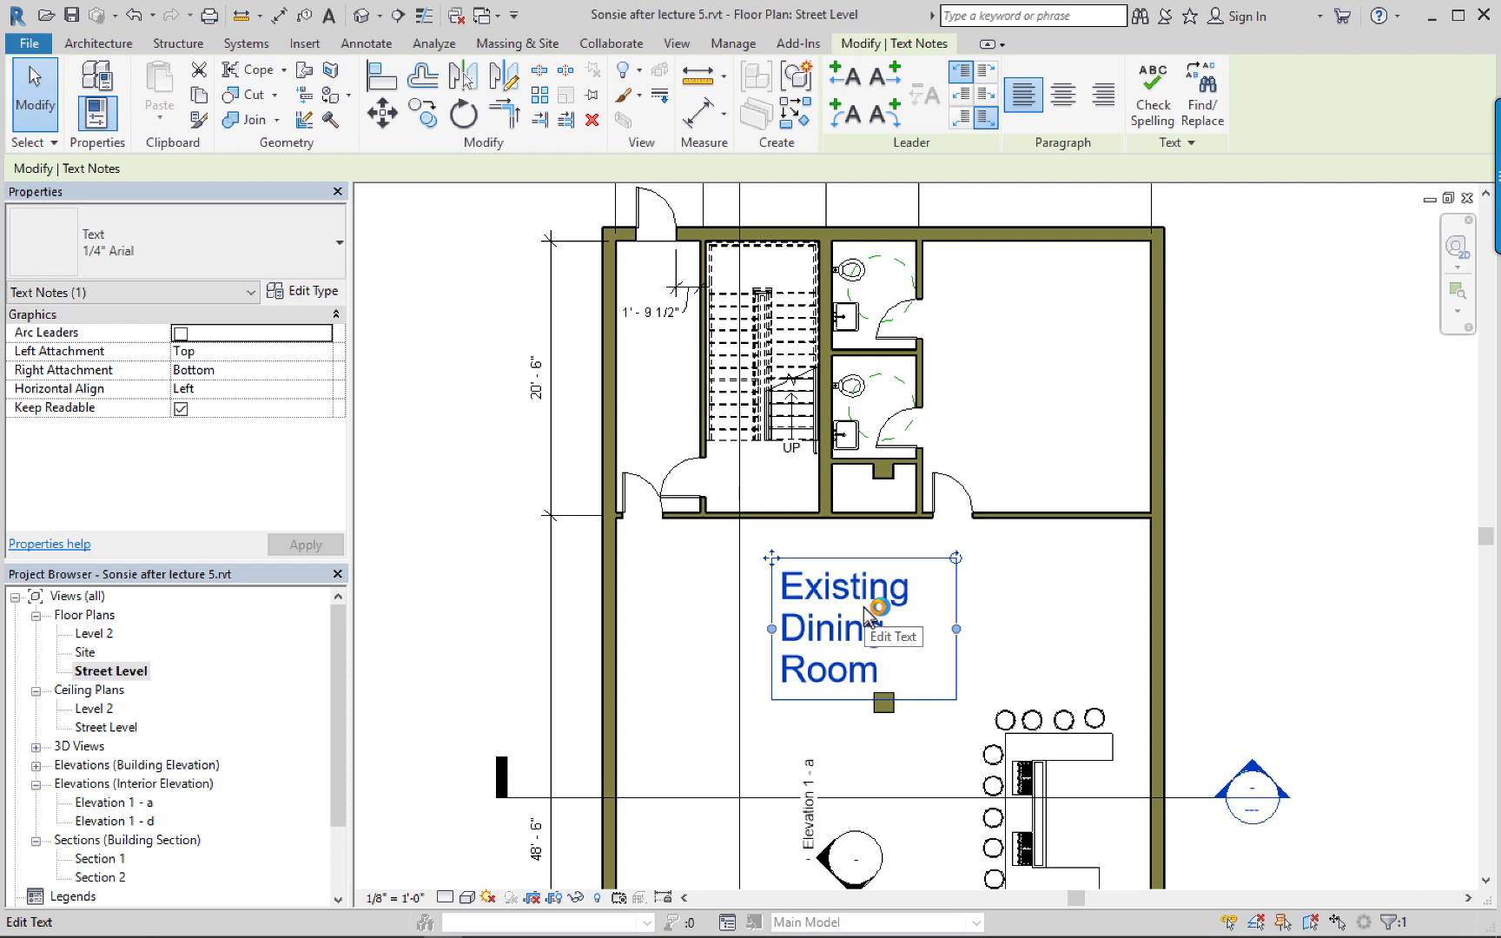
left_click(1064, 95)
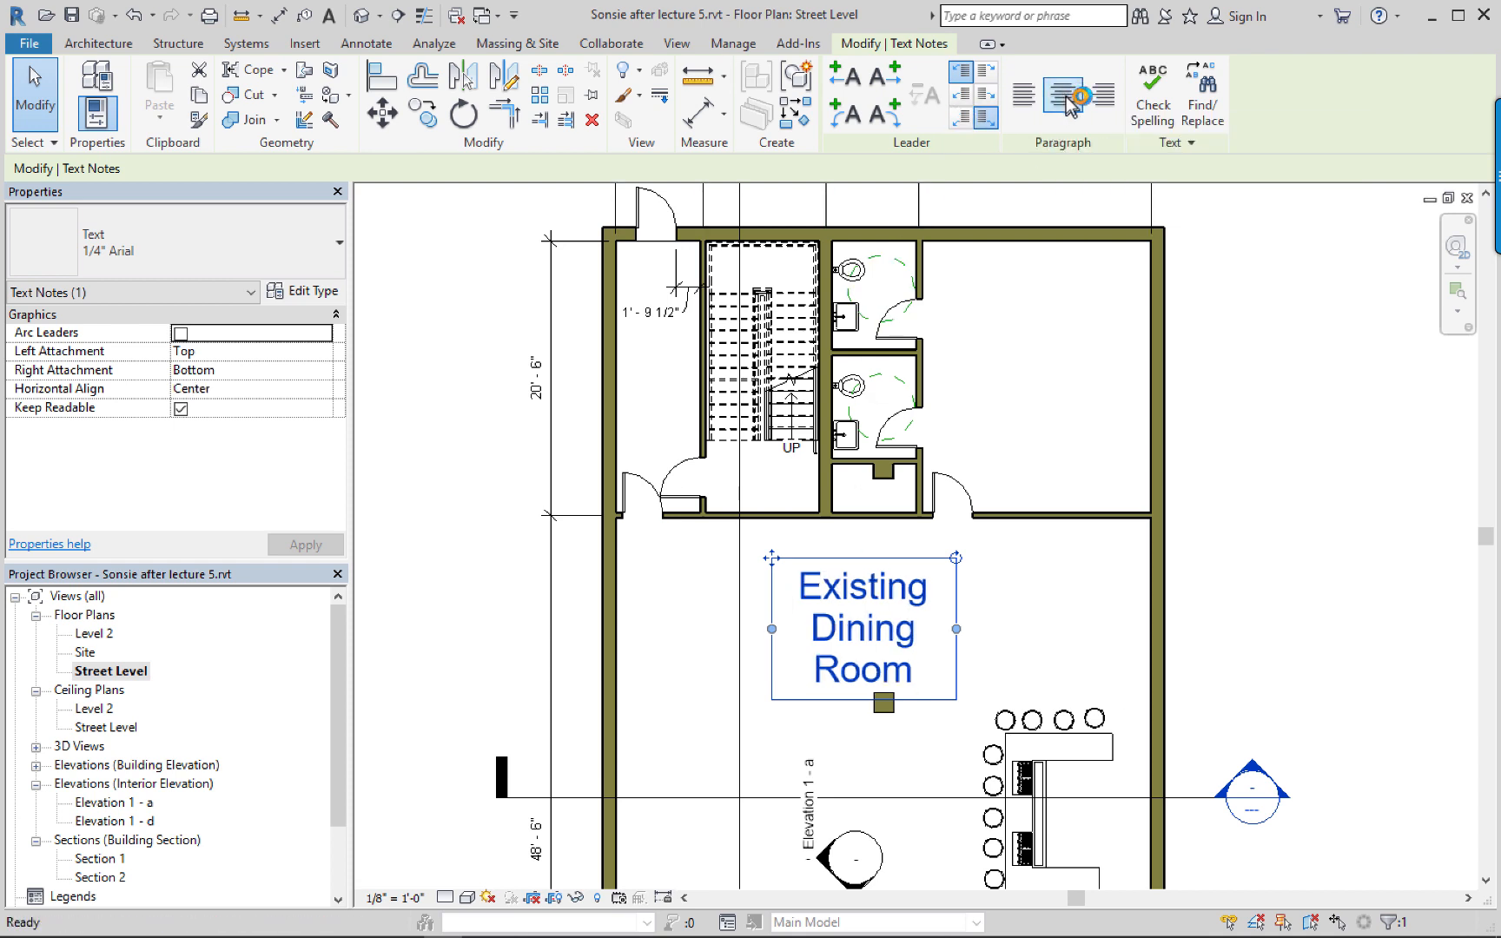
left_click(1103, 94)
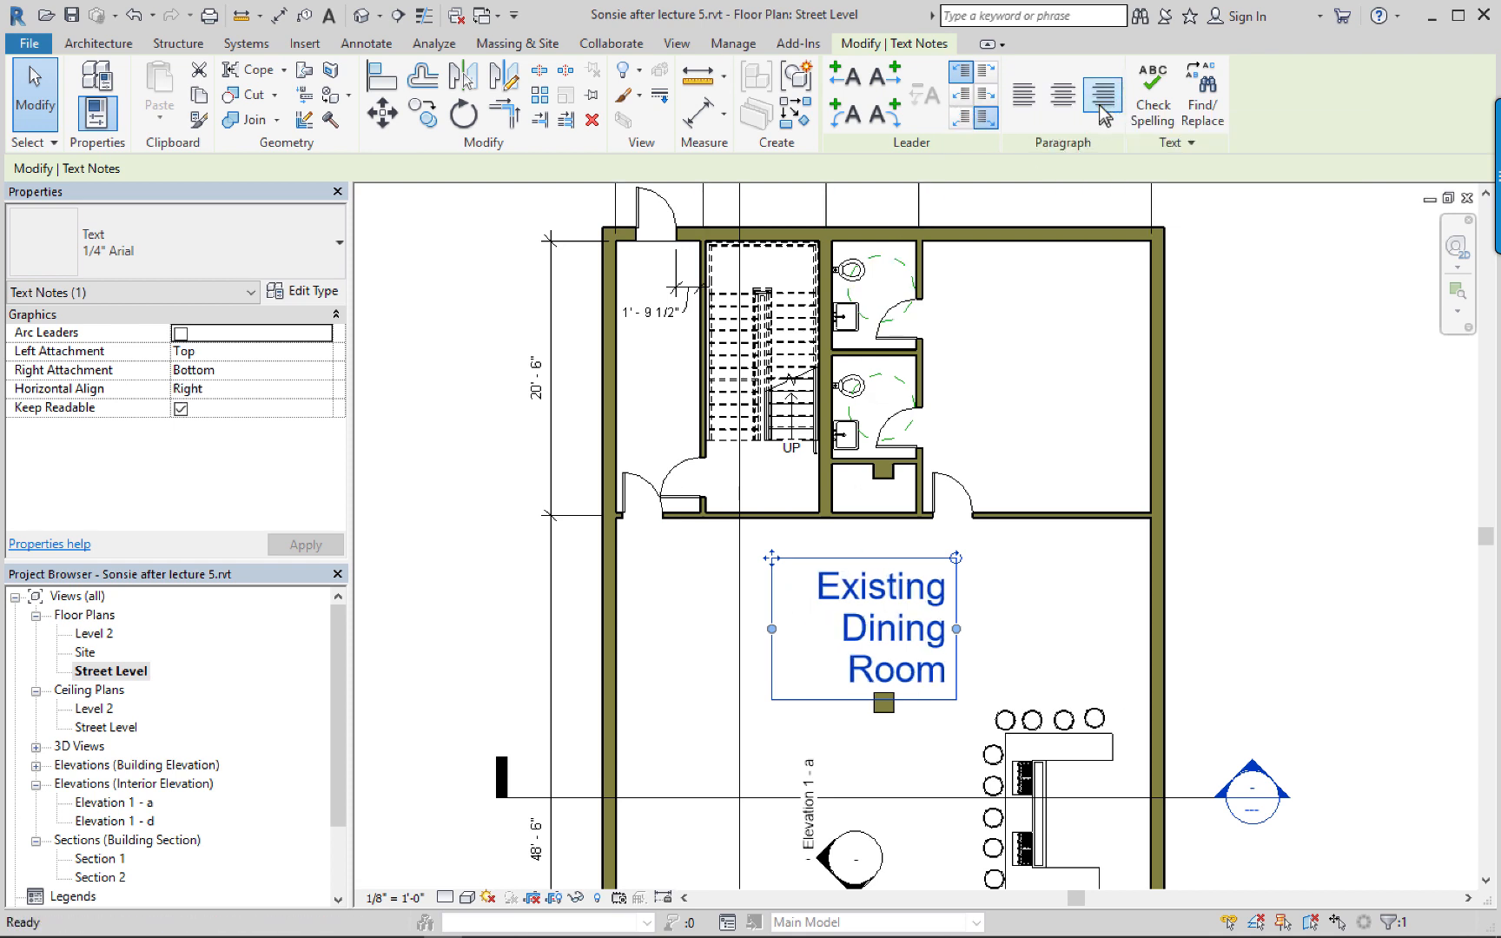
left_click(1062, 95)
scroll(1005, 613, "up", 2)
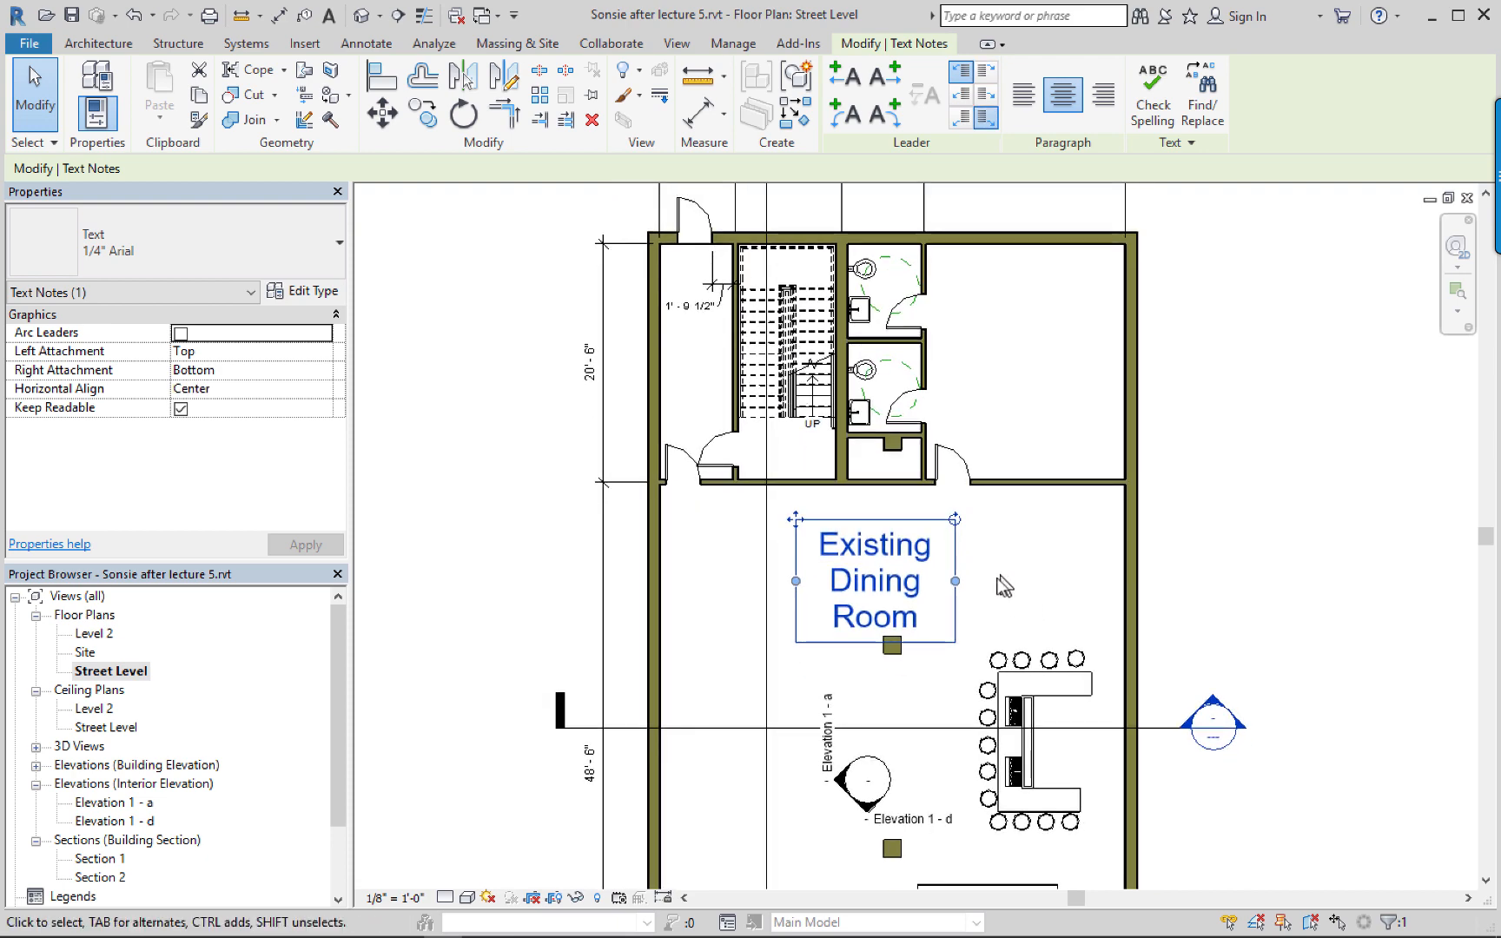
middle_click_drag(982, 581, 1071, 625)
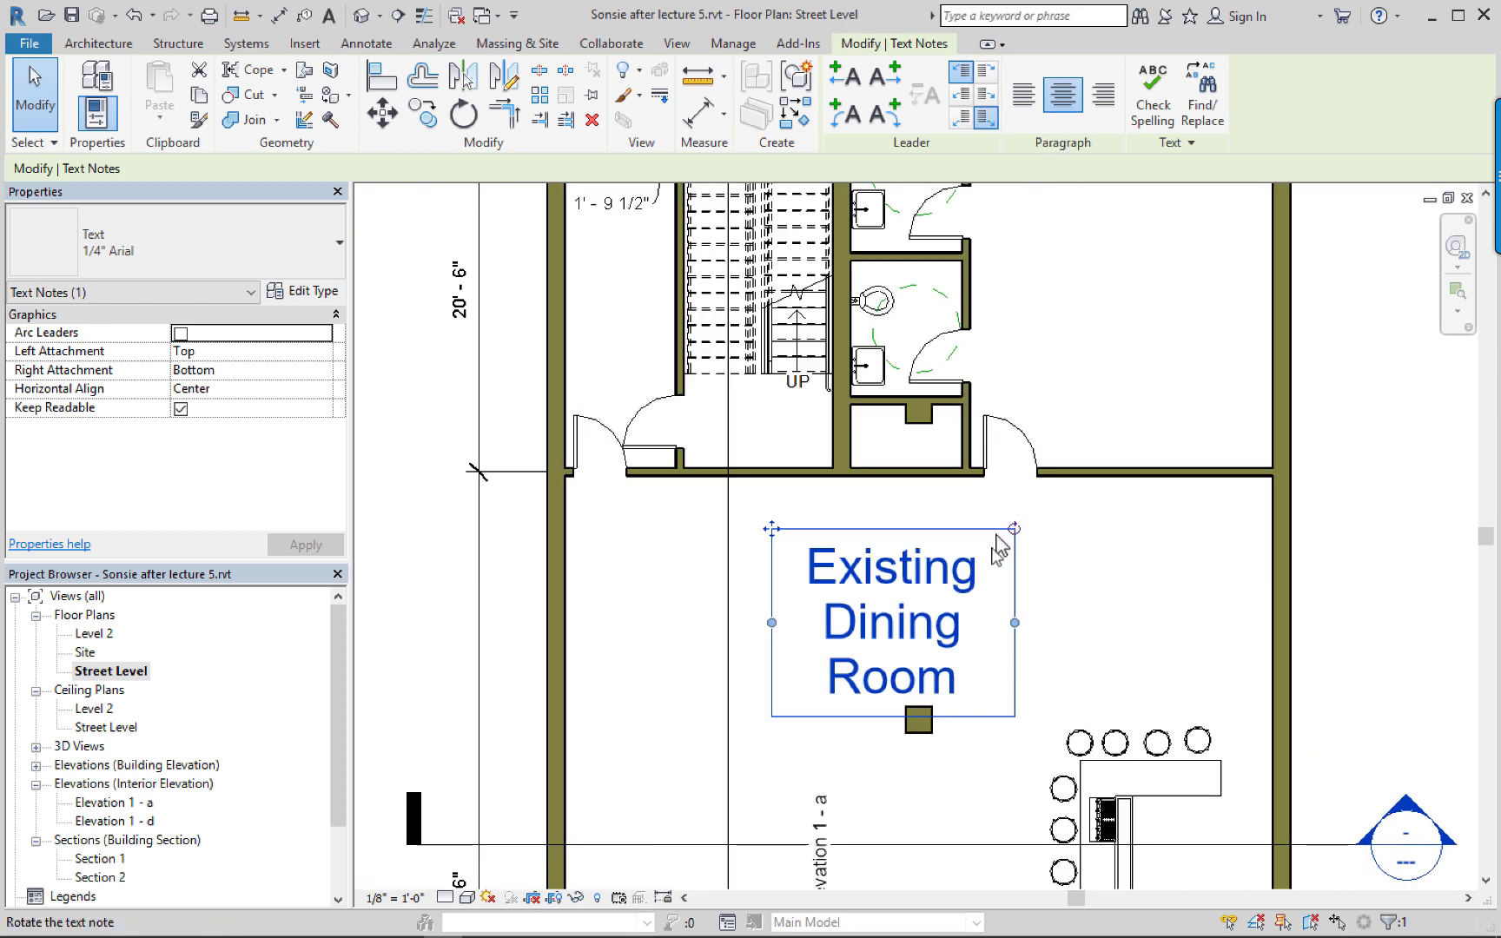
double_click(860, 573)
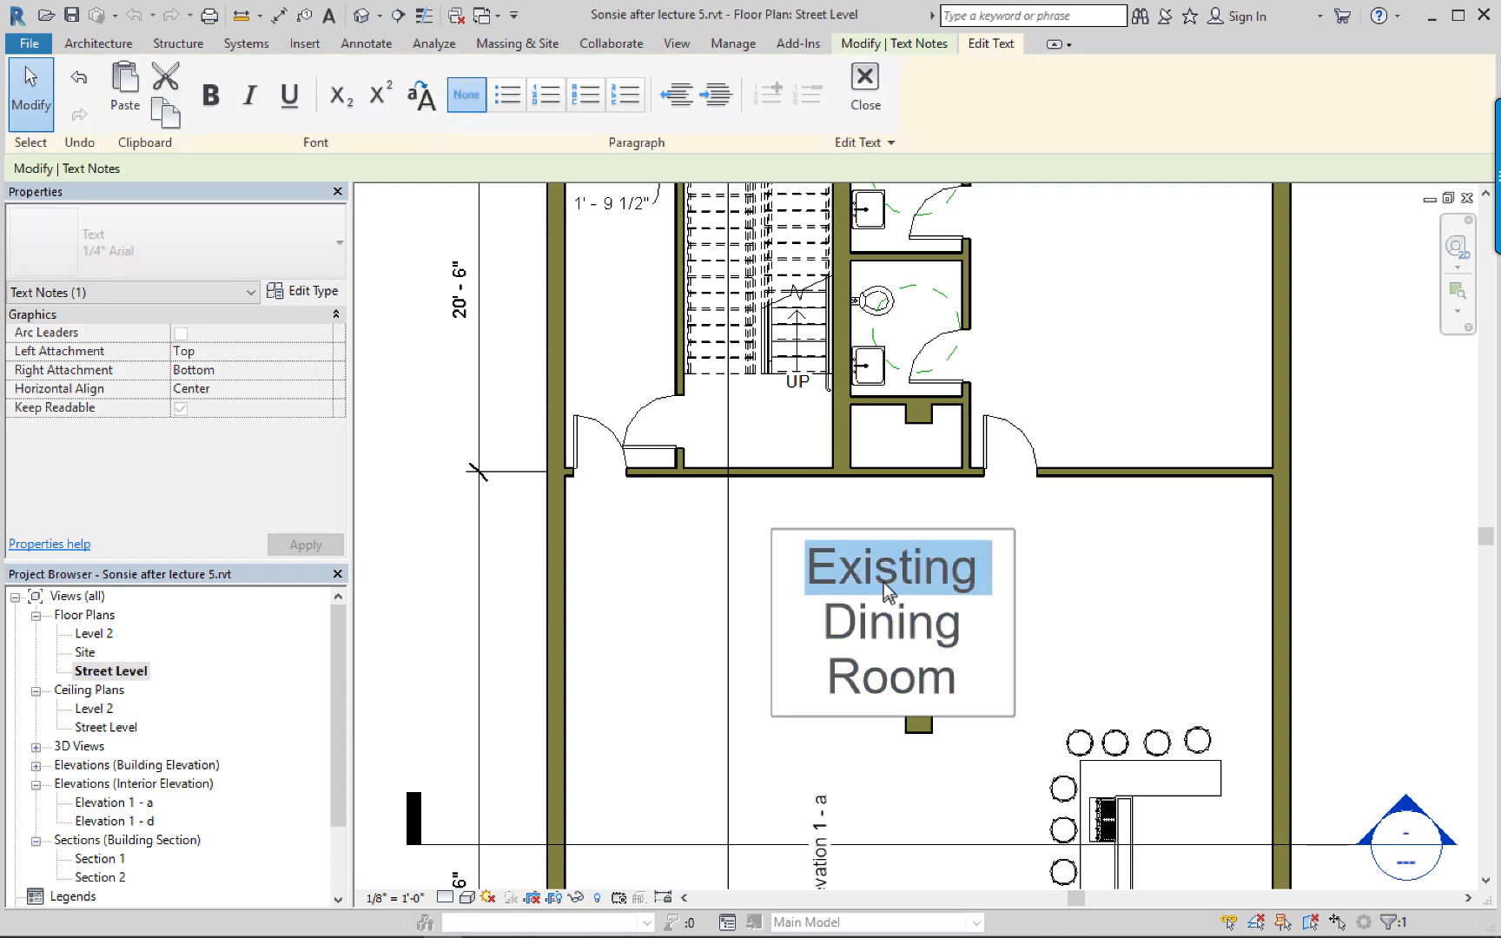
left_click(917, 608)
left_click_drag(962, 680, 802, 557)
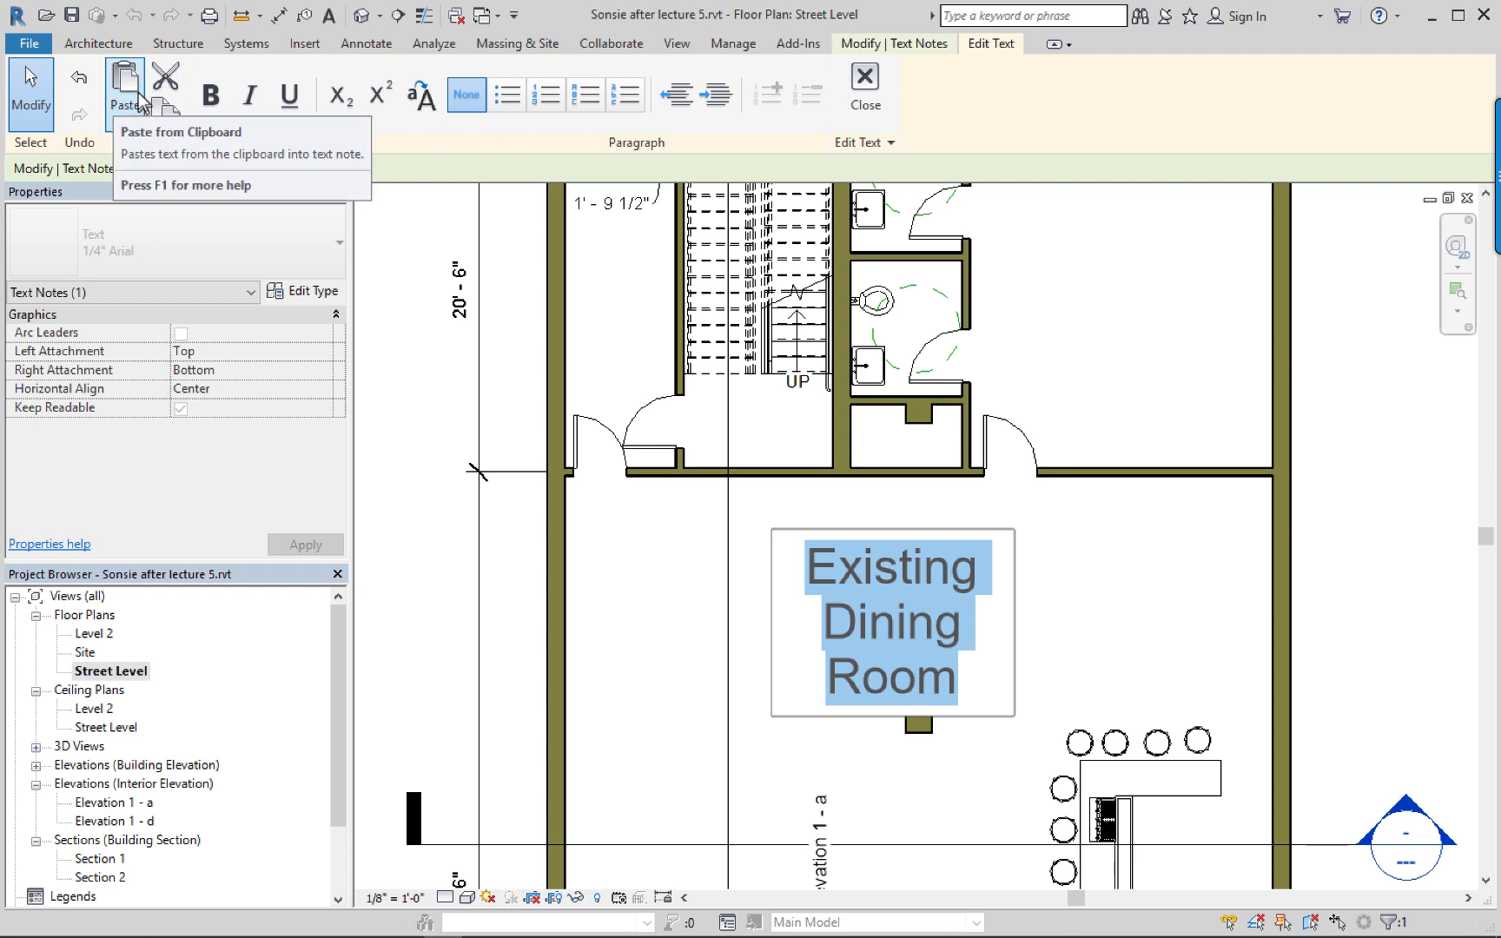
left_click(681, 565)
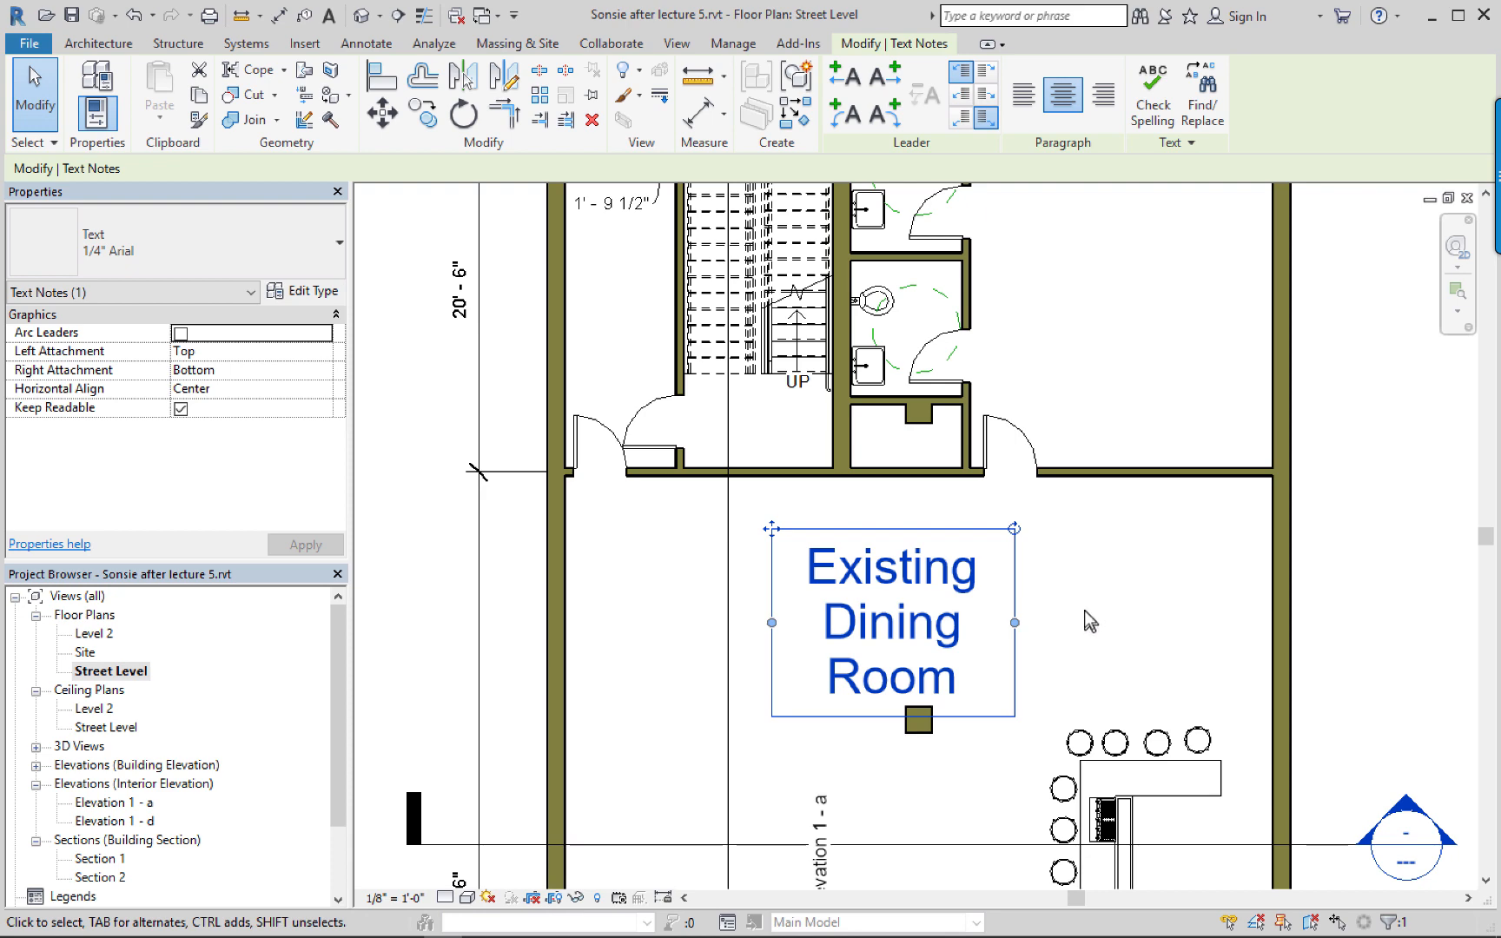
scroll(1083, 610, "down", 3)
middle_click_drag(1077, 606, 1015, 595)
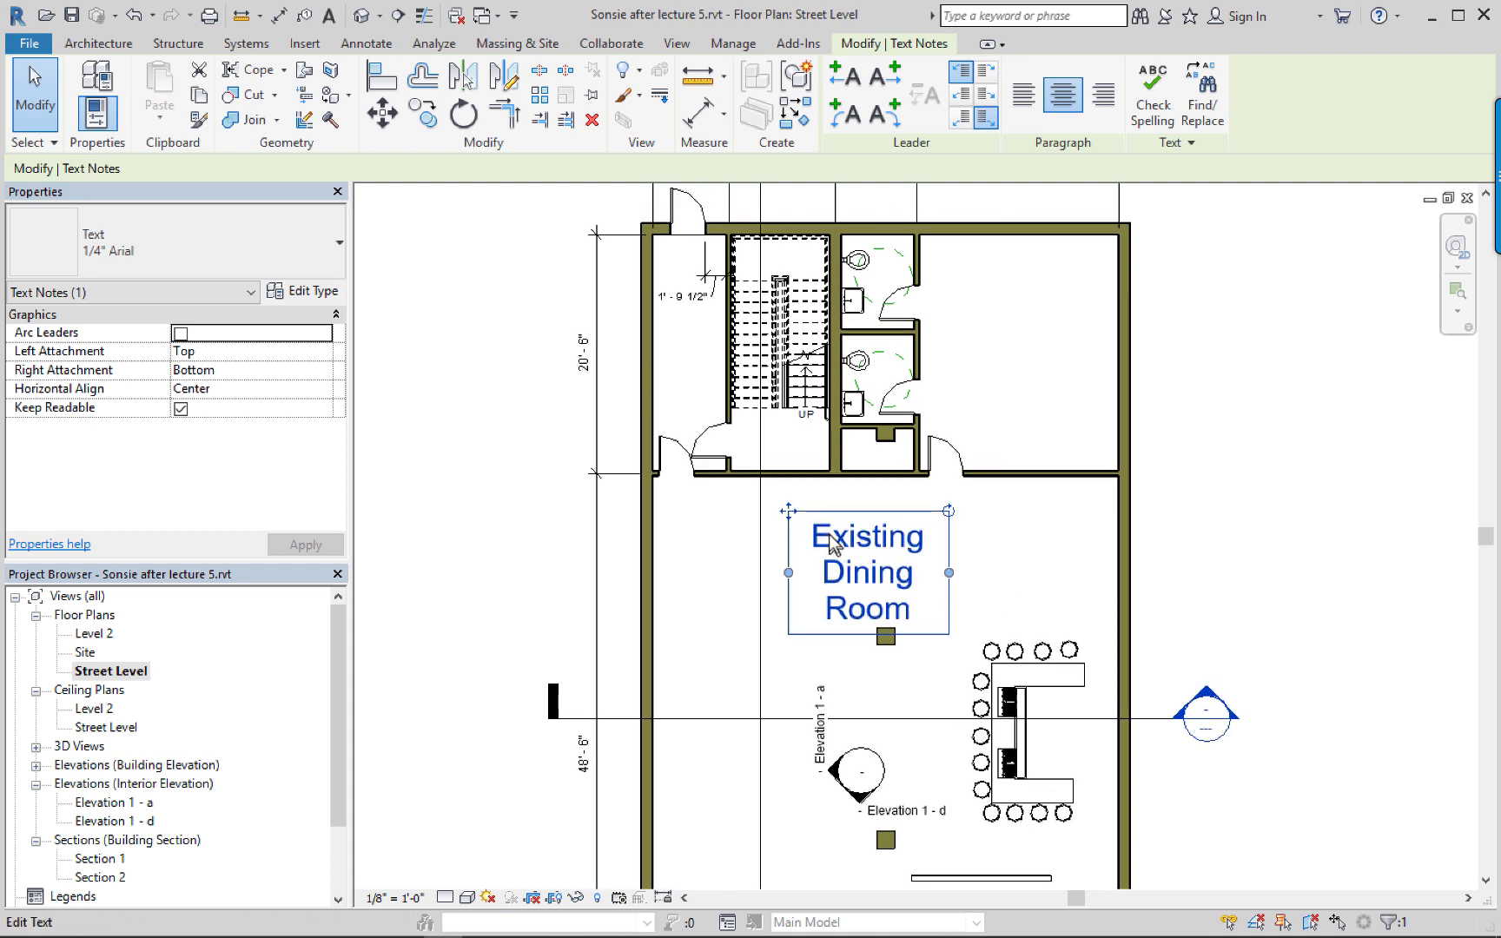
Copy the "Existing Dining Room" note into the room beyond the restrooms and nudge the original note slightly toward the rear wall.
left_click_drag(820, 521, 971, 295)
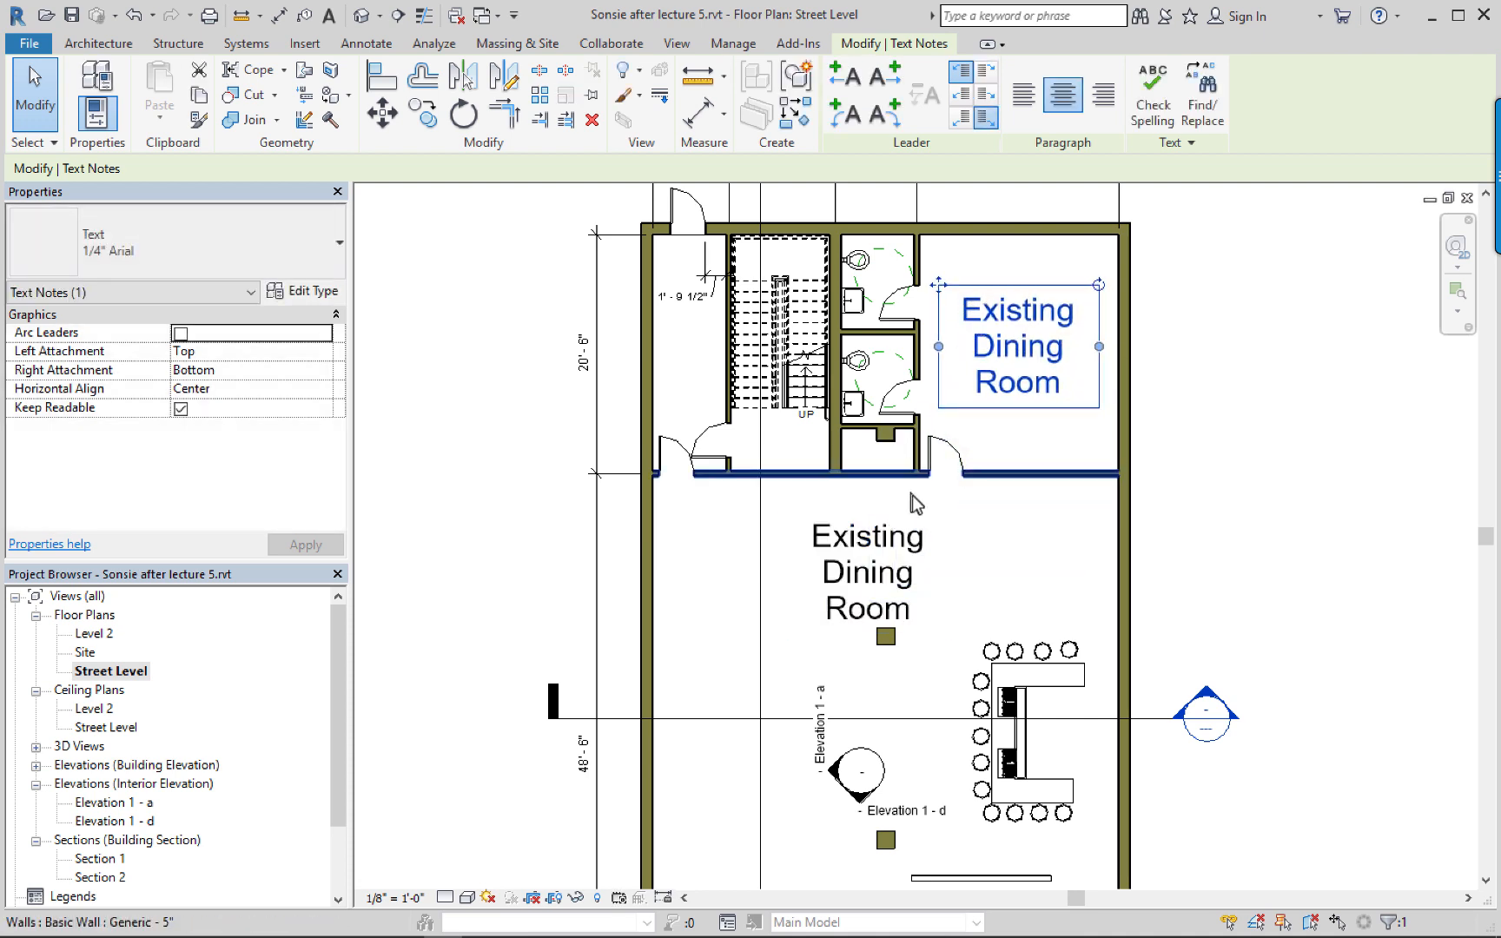
left_click(864, 546)
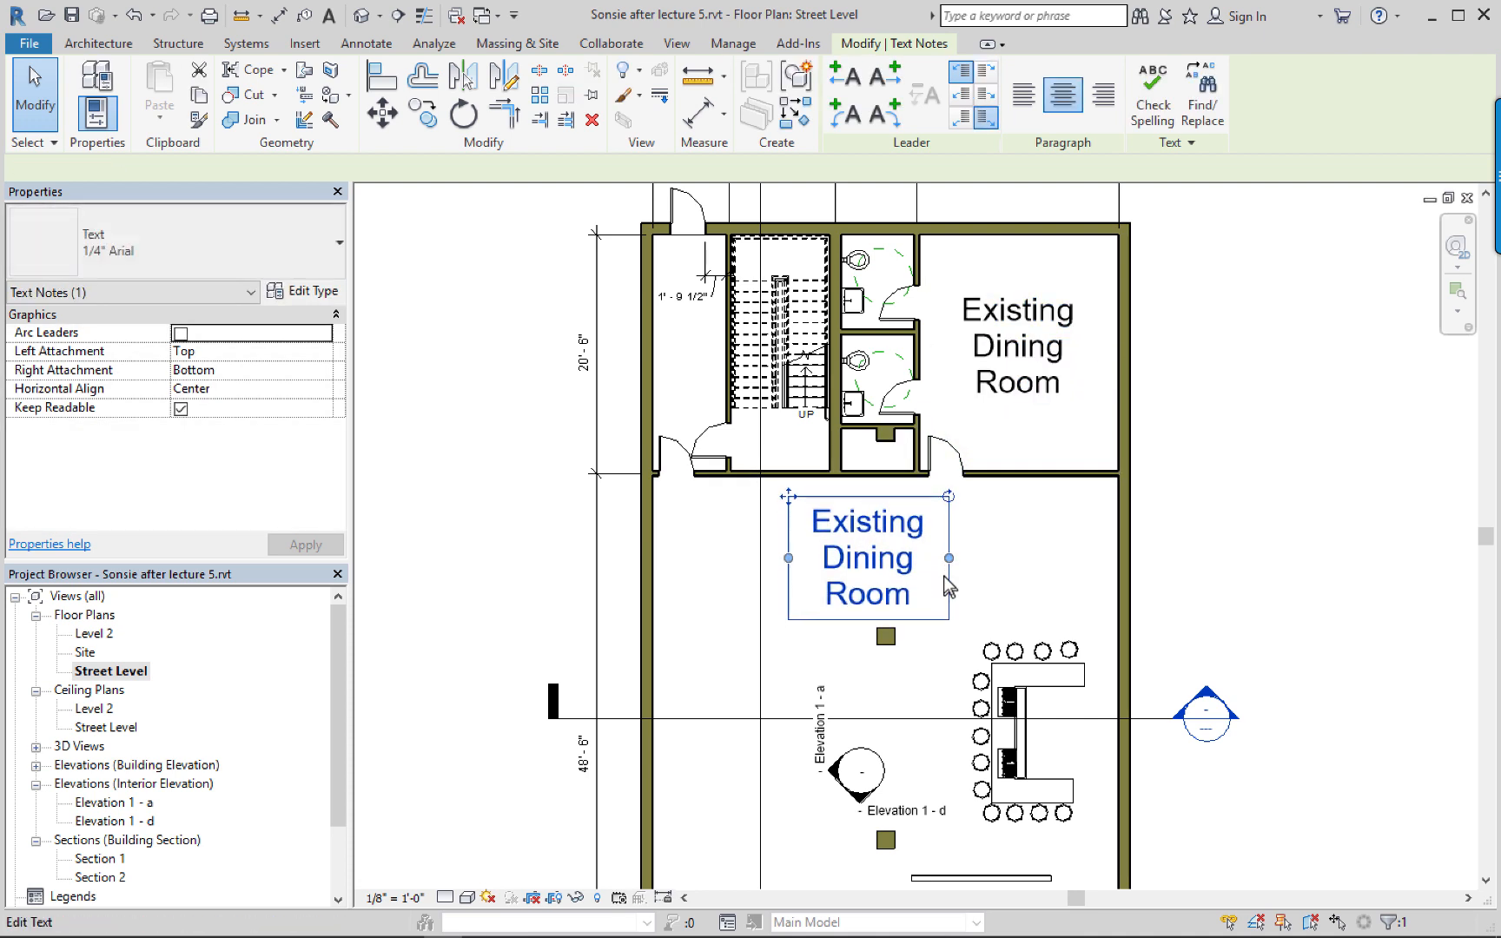
Change the text of the copied note in the room beside the restrooms to "Existing Kitchen".
middle_click_drag(1021, 545, 1017, 693)
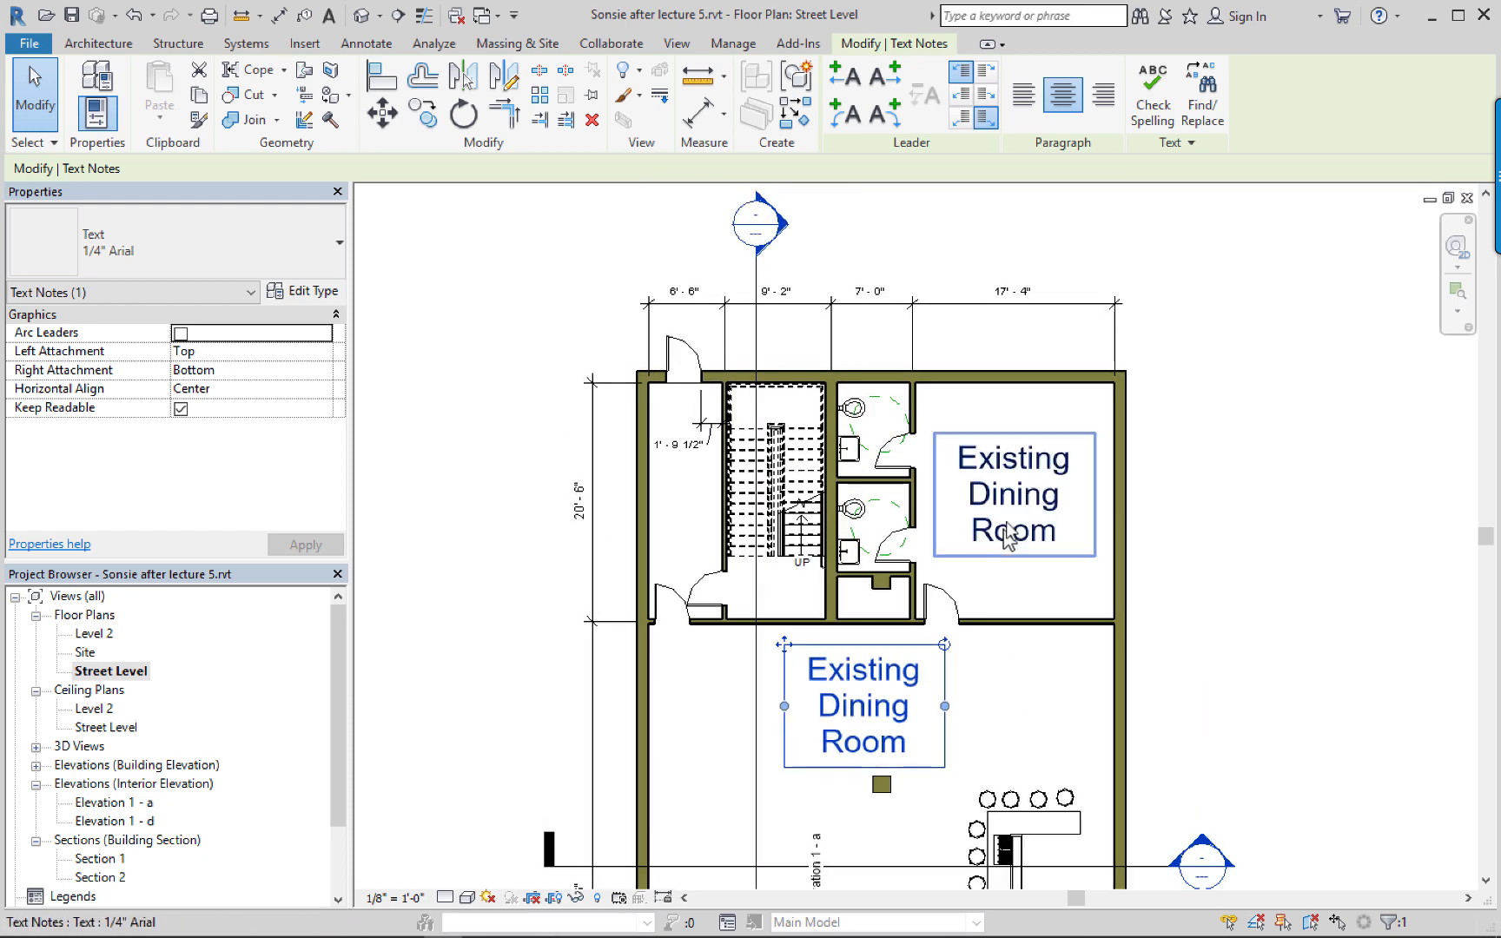
double_click(1008, 534)
left_click_drag(968, 494, 1071, 531)
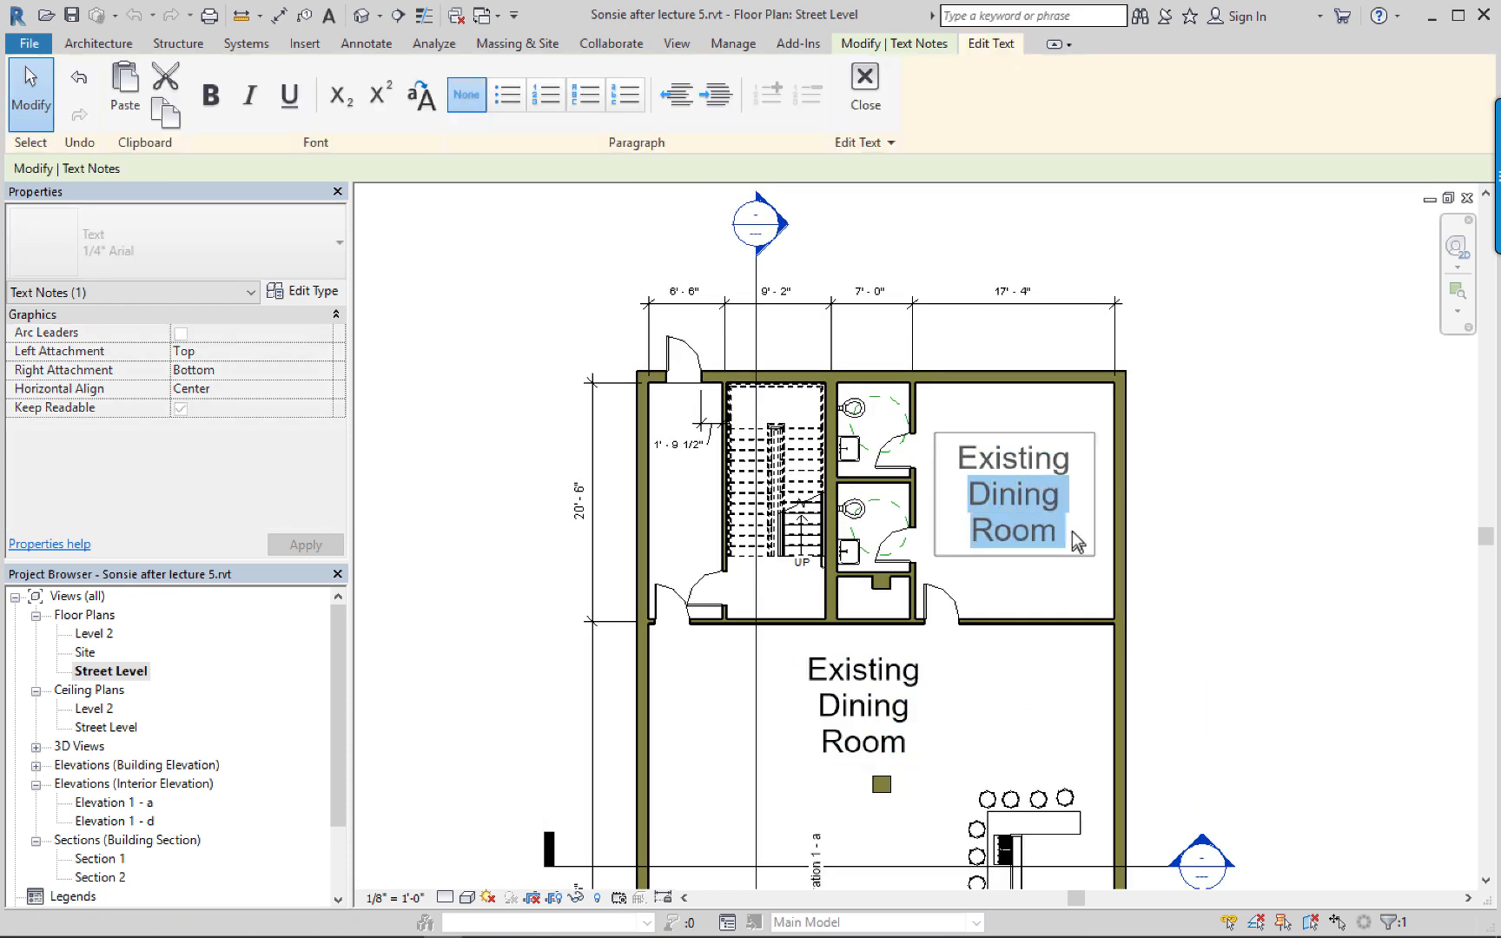
type("Kithen")
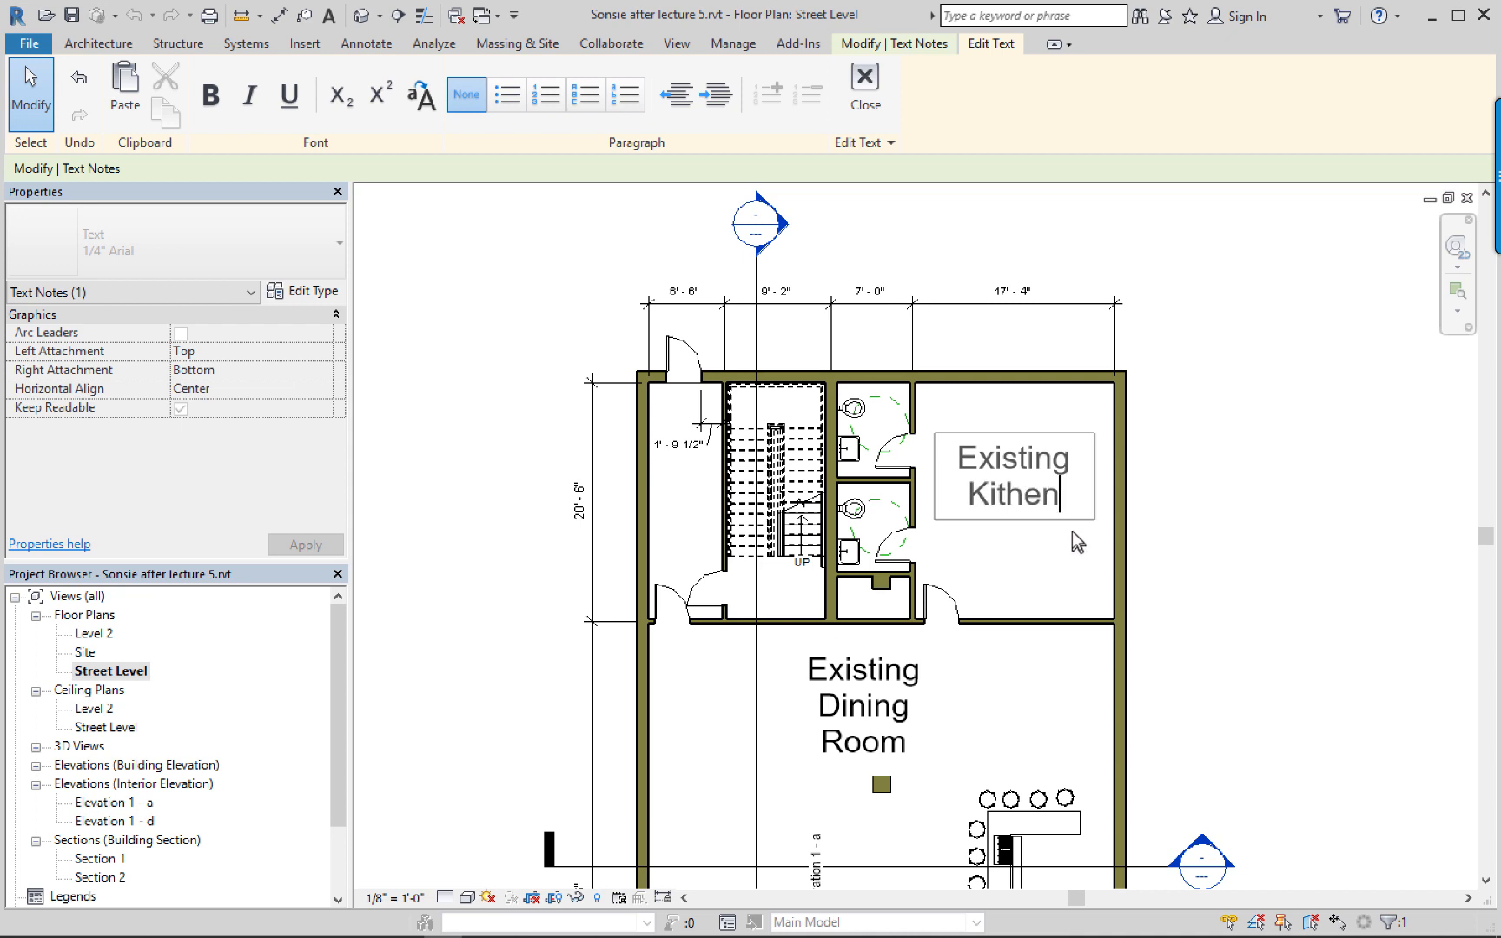
key("BackSpace")
key("BackSpace")
key("BackSpace")
type("chen")
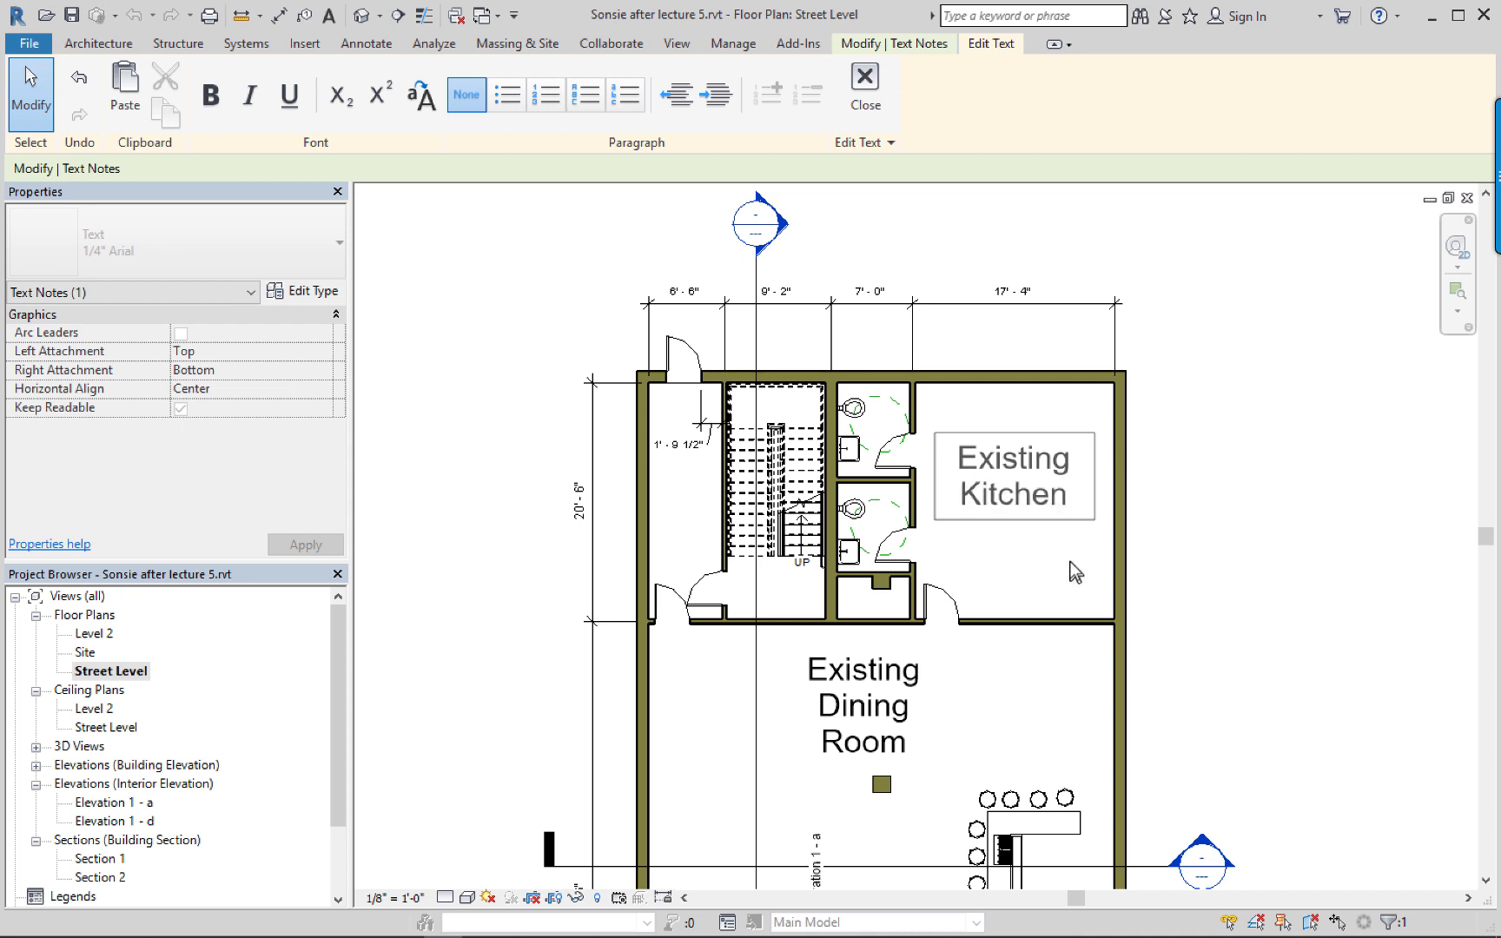
left_click(1076, 572)
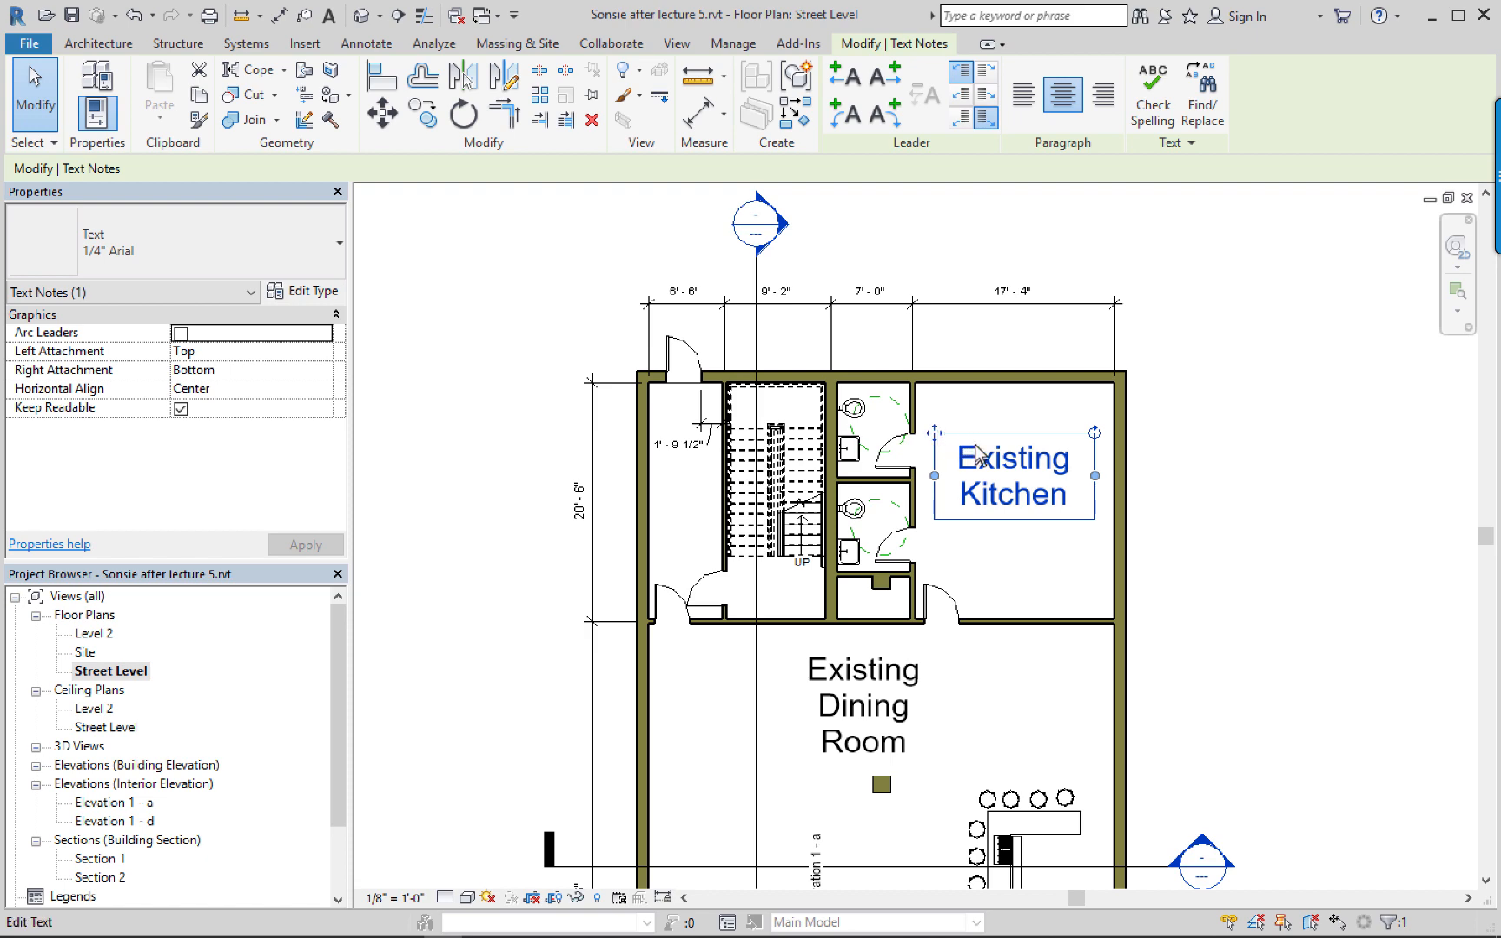
Shift the "Existing Kitchen" note slightly toward the dining room and widen its text box a little.
scroll(936, 441, "down", 2)
scroll(929, 441, "up", 4)
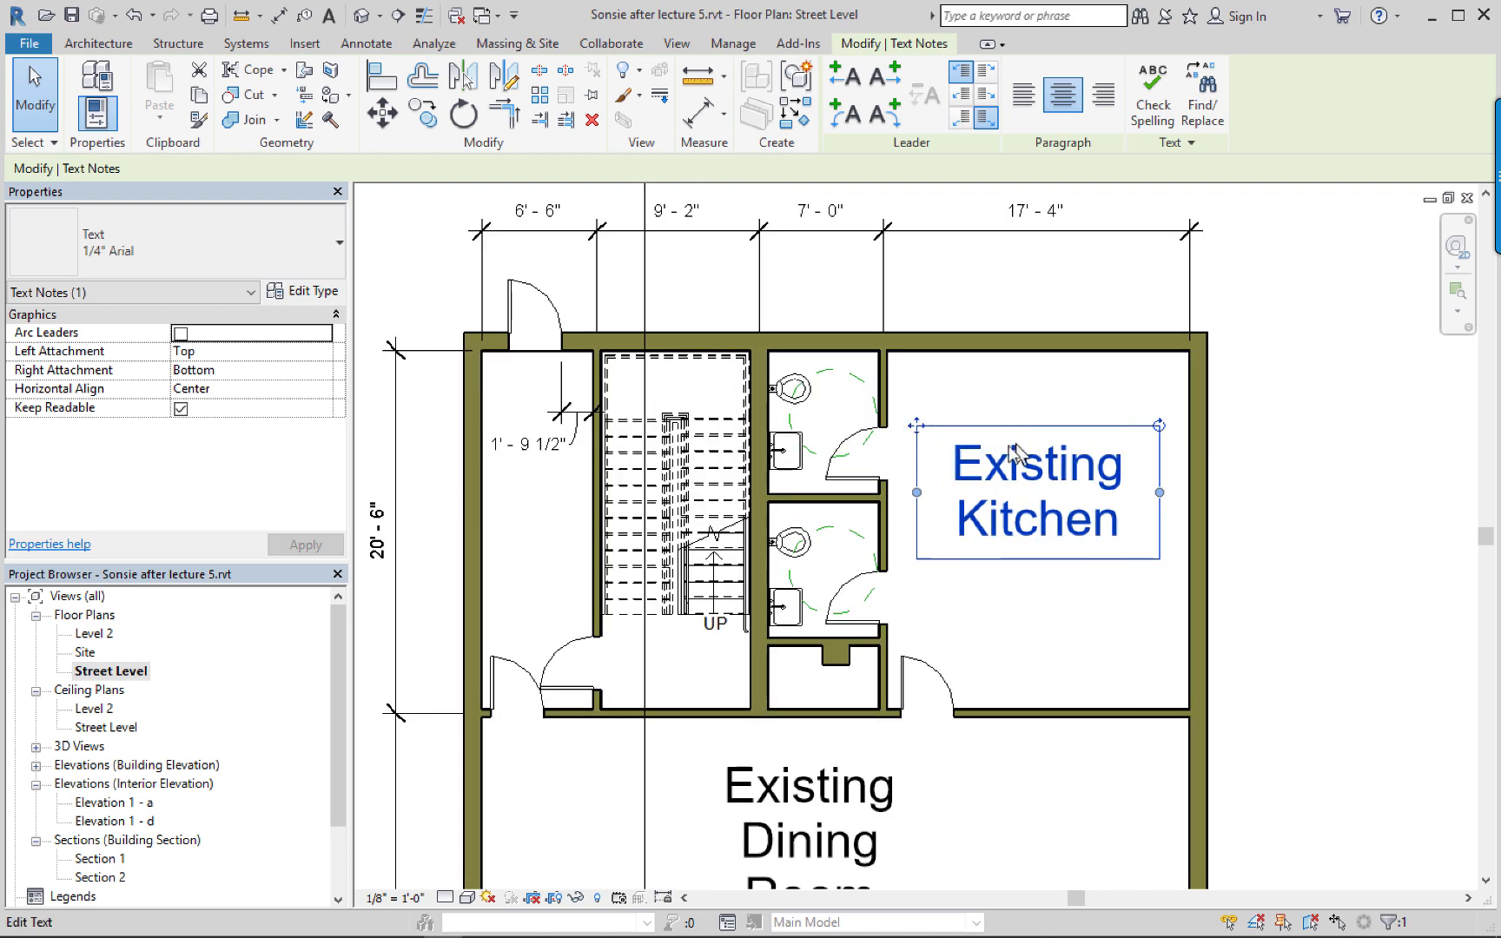
left_click_drag(917, 426, 916, 449)
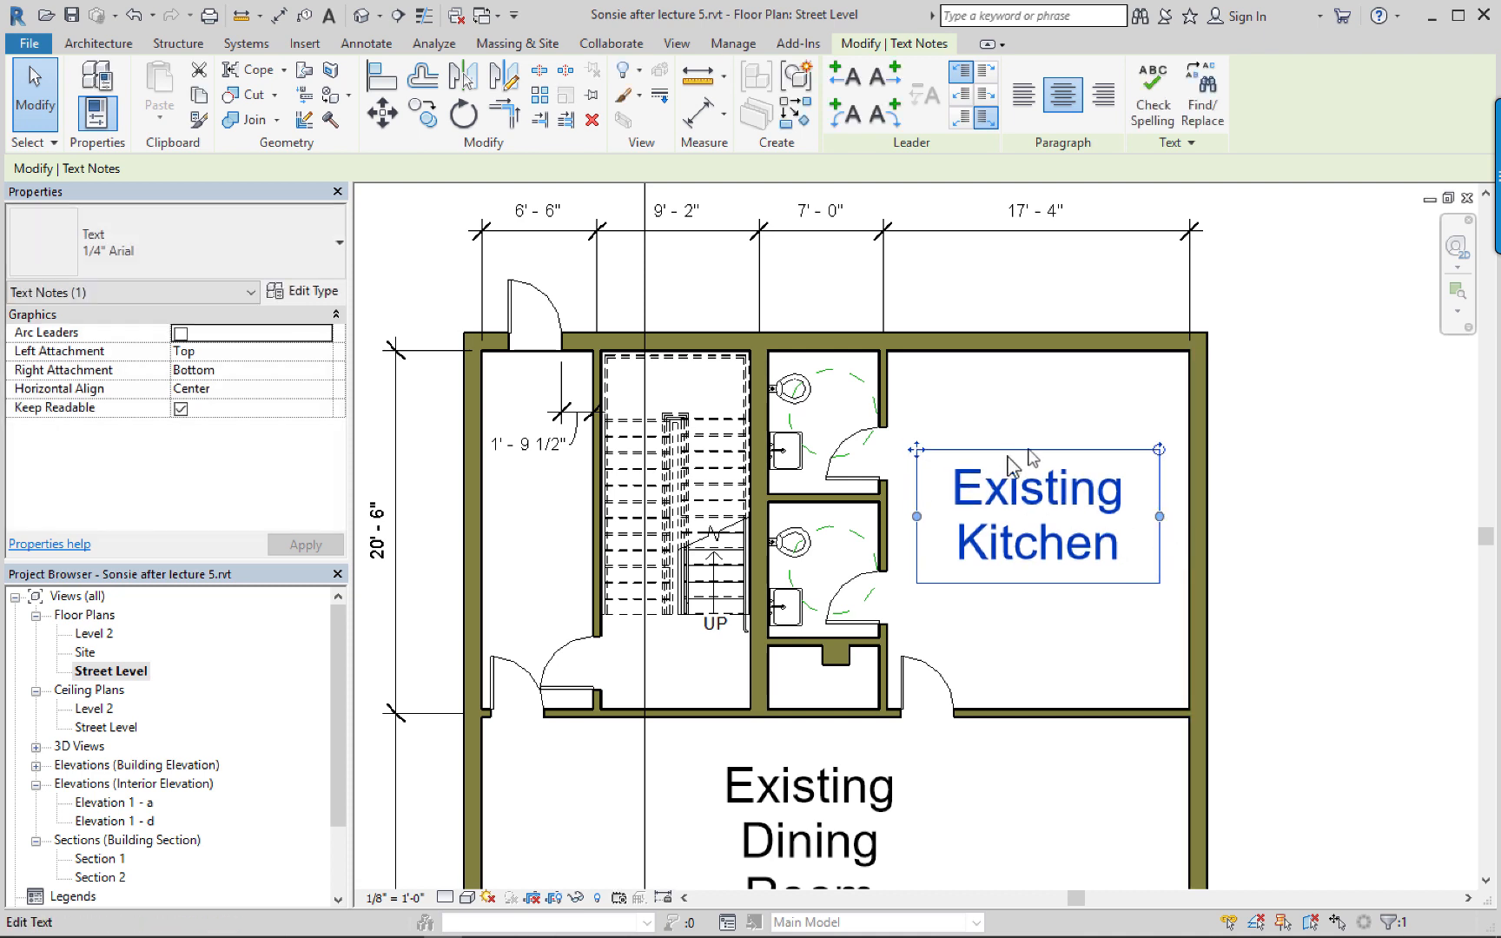
left_click_drag(1159, 516, 1168, 521)
left_click_drag(1166, 520, 1166, 517)
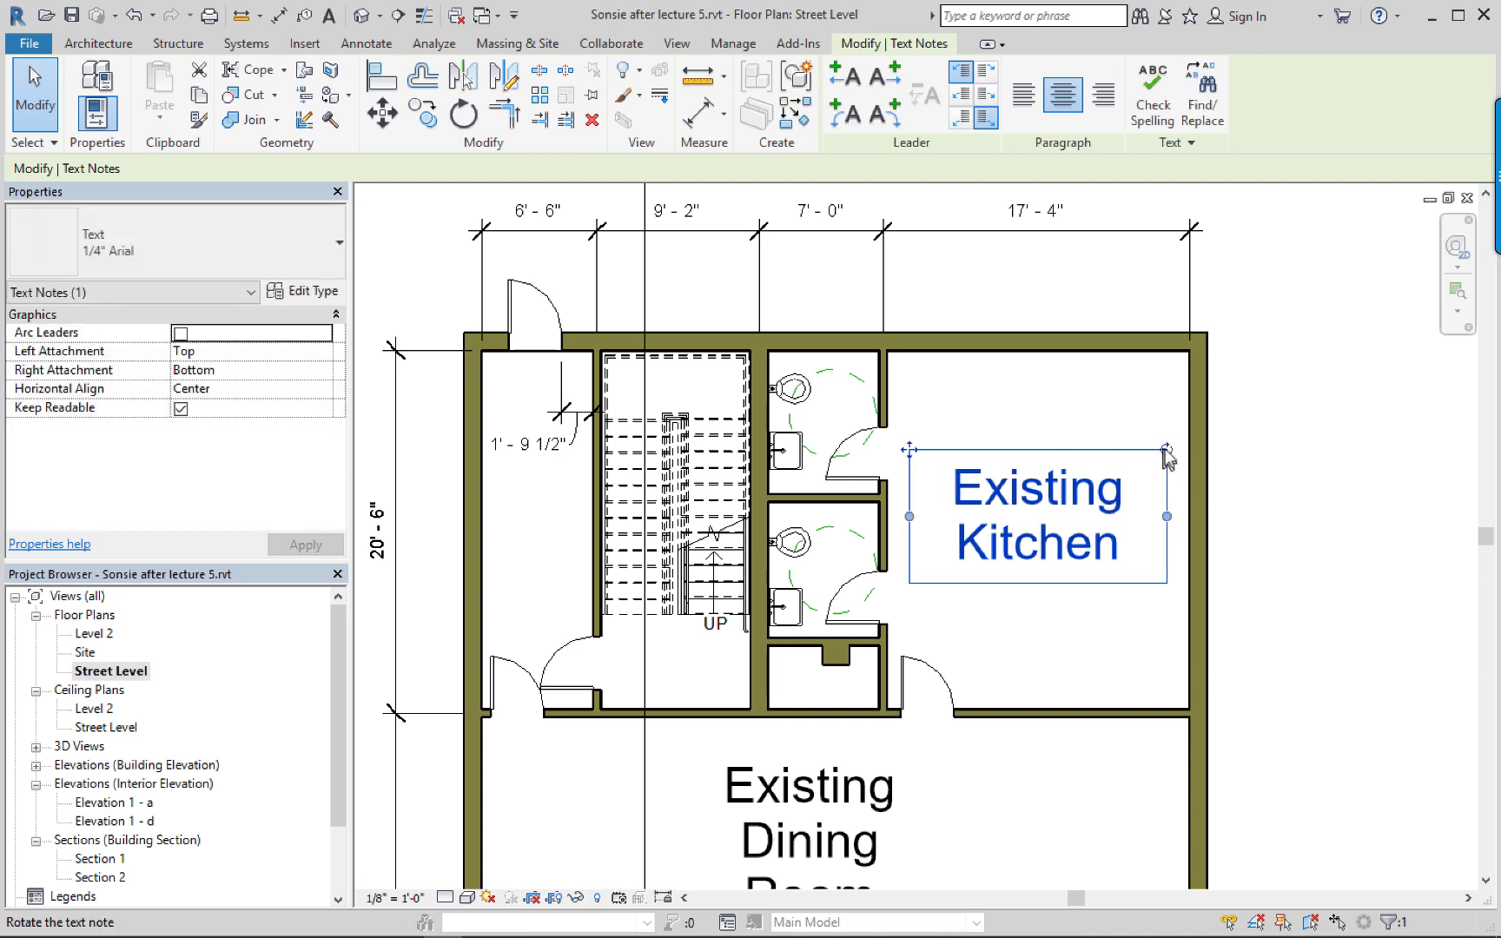
Try rotating the "Existing Kitchen" note counterclockwise and undo the rotation.
left_click_drag(1167, 451, 1095, 382)
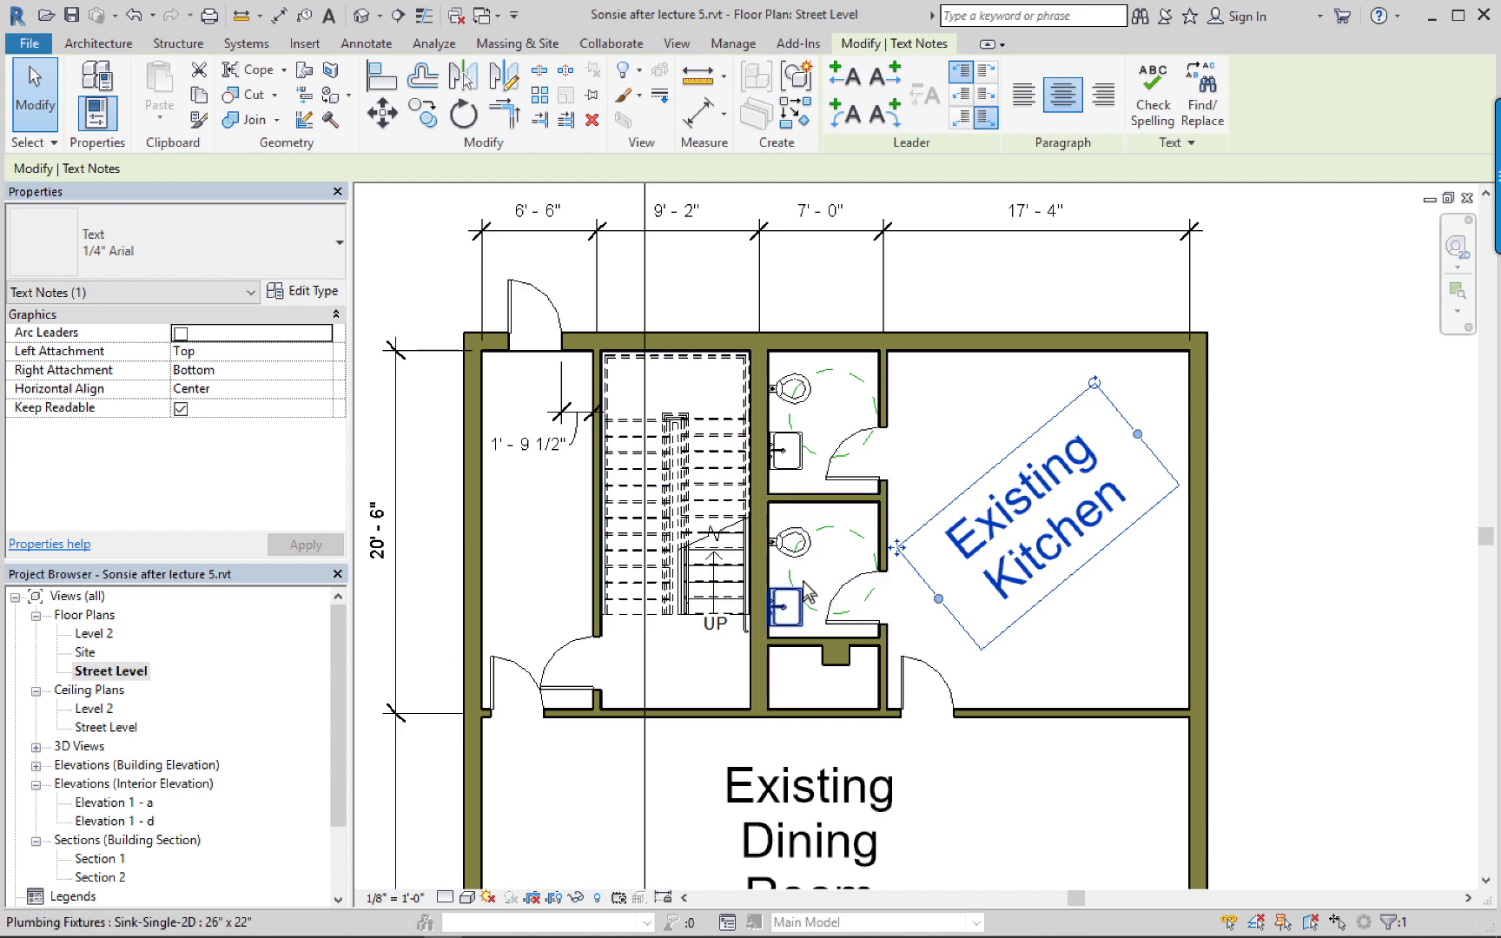
key("ctrl+z")
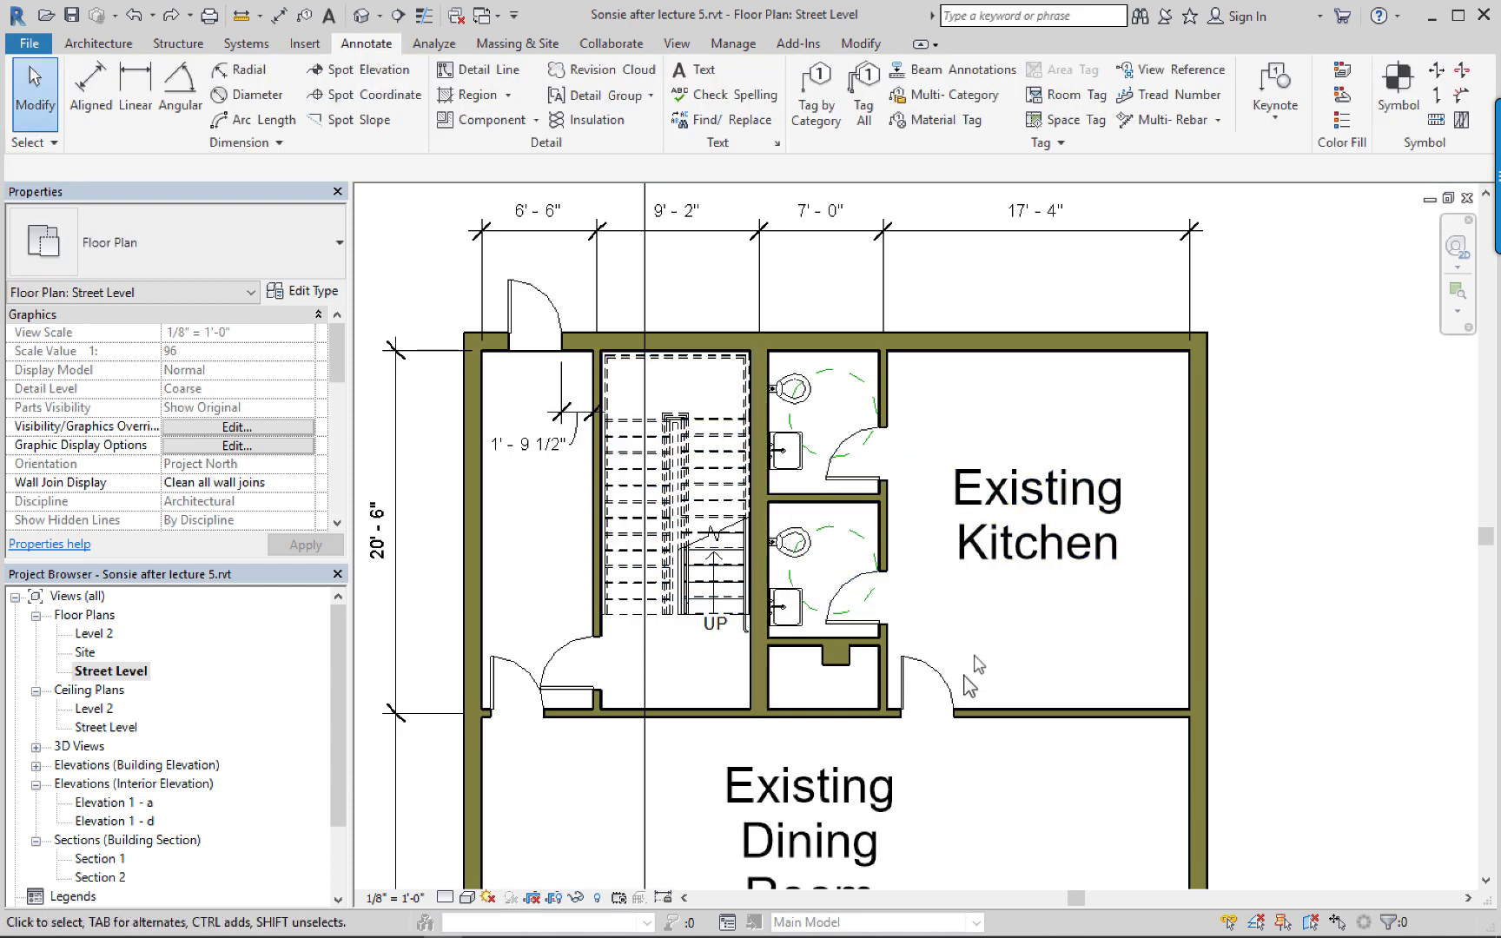
Add a 1/4" Arial text note reading "Half wall" above the dining tables, with a curved leader pointing to the low wall.
scroll(980, 653, "down", 3)
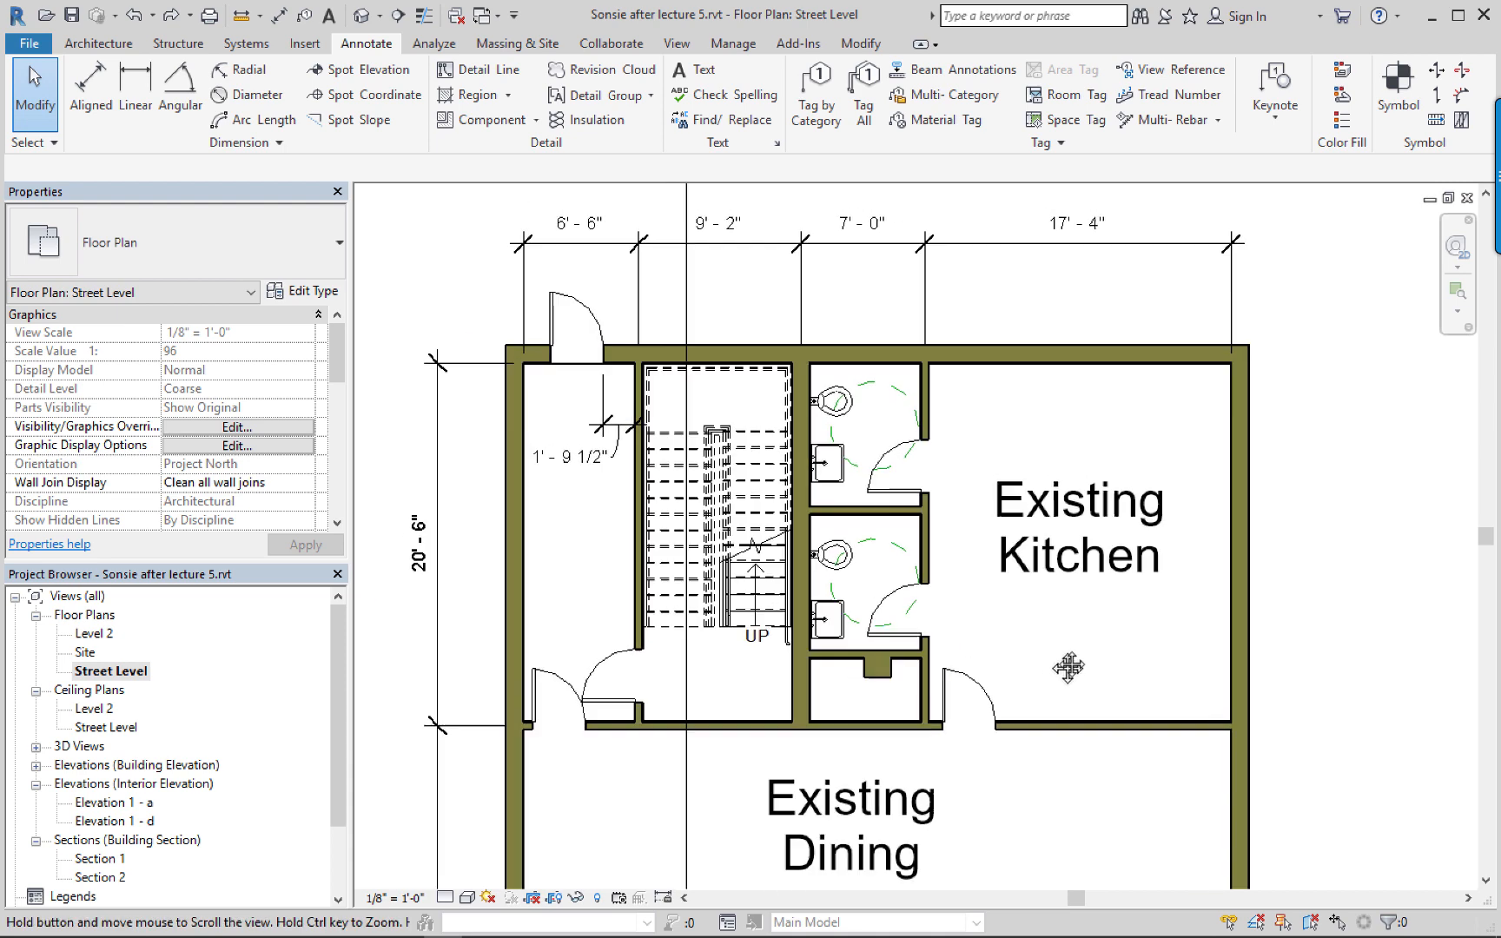
scroll(1043, 651, "down", 1)
middle_click_drag(1043, 634, 969, 441)
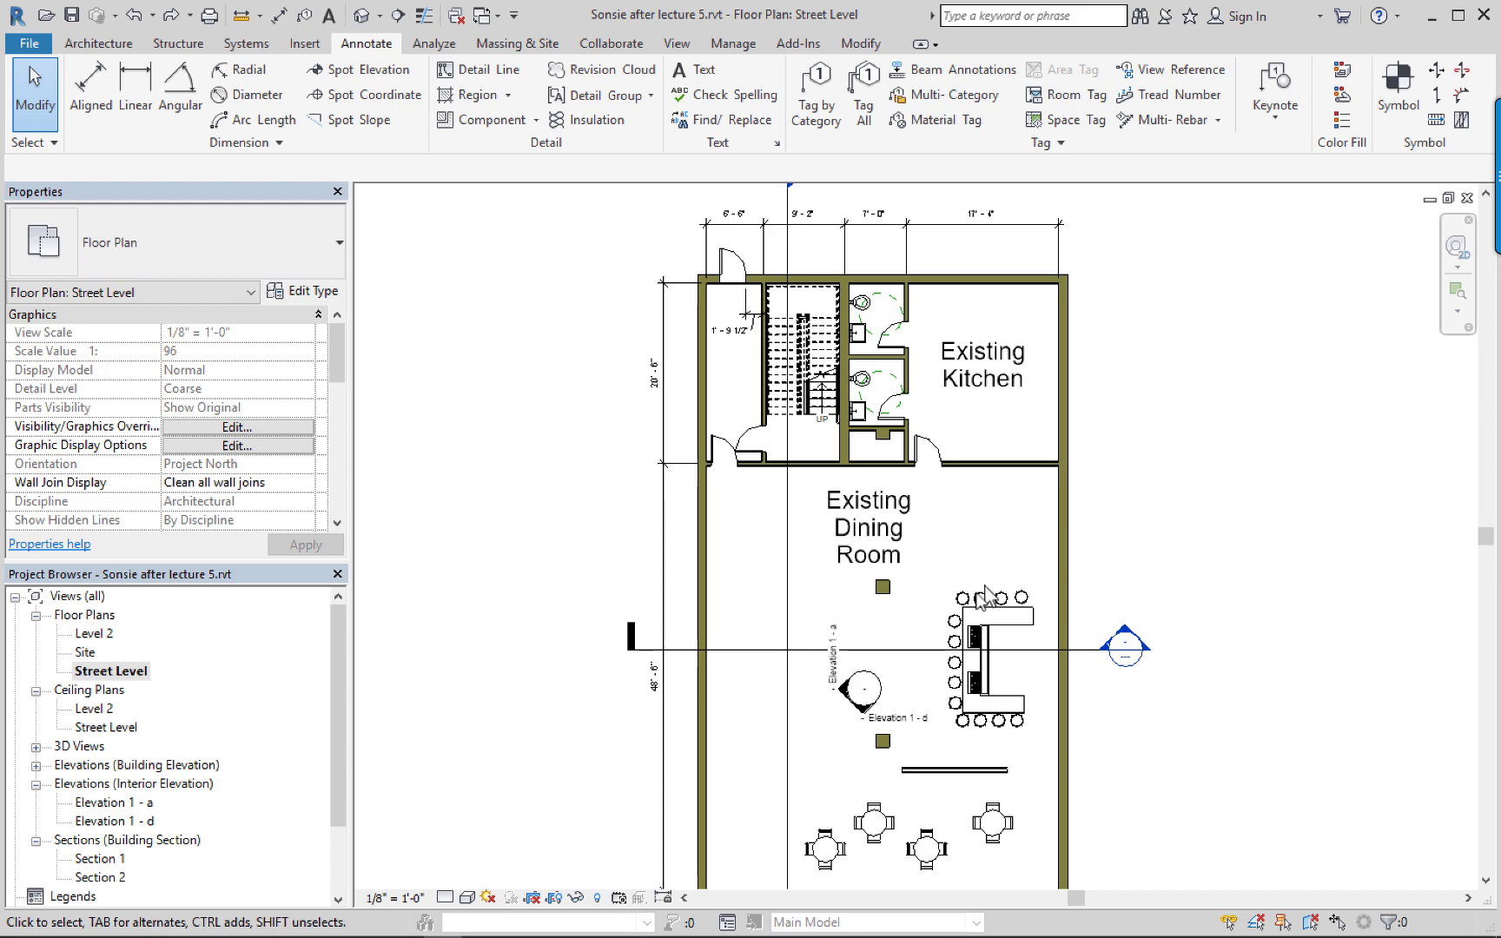
middle_click_drag(919, 638, 942, 494)
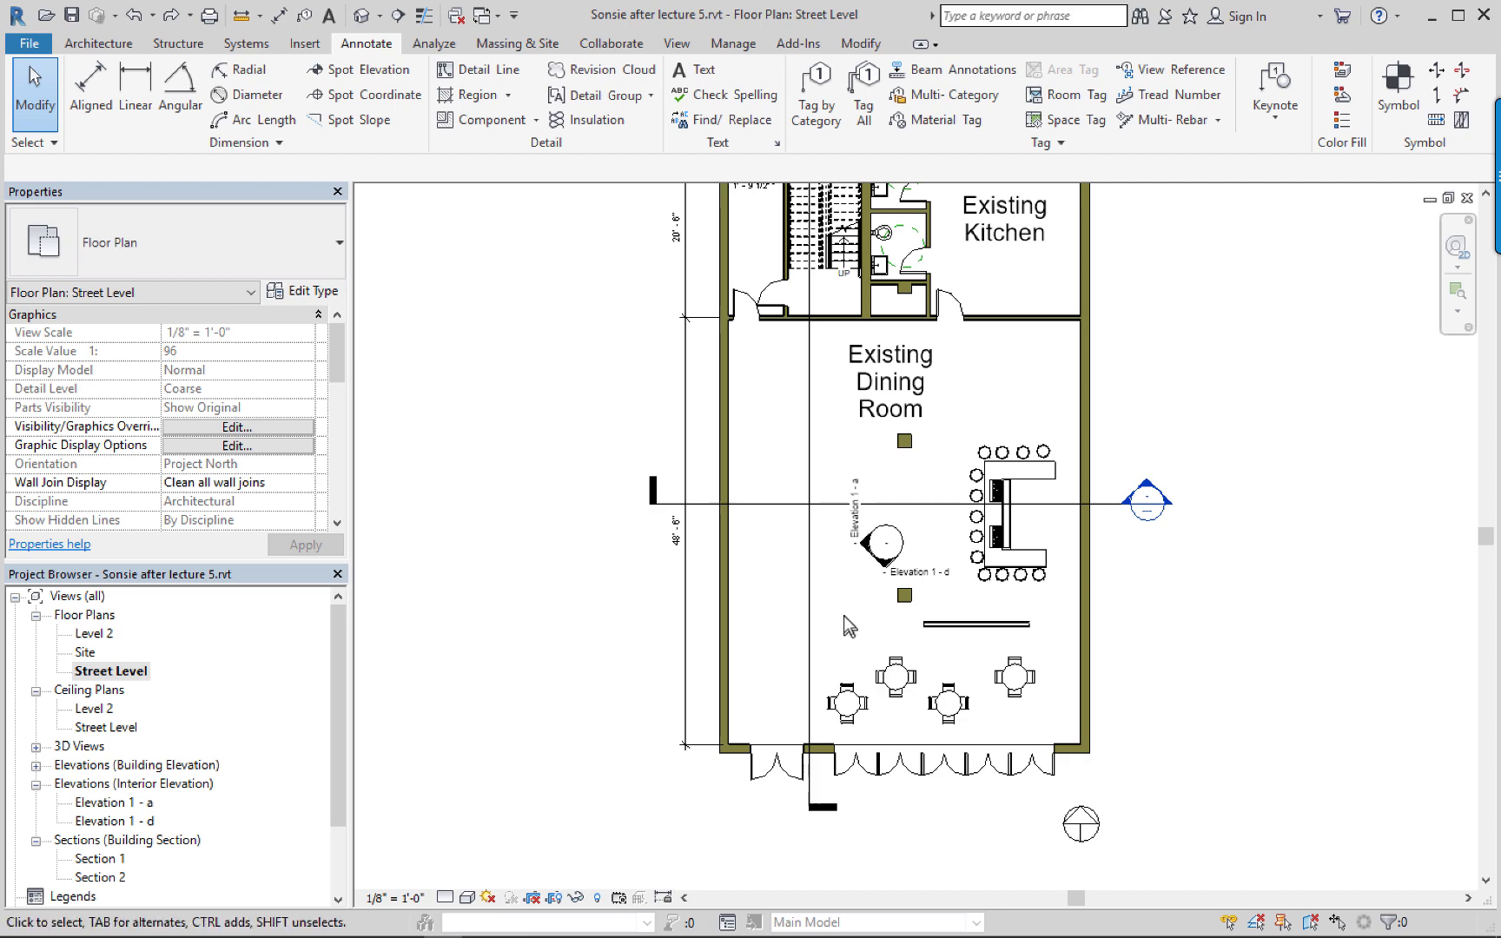
middle_click_drag(869, 620, 875, 653)
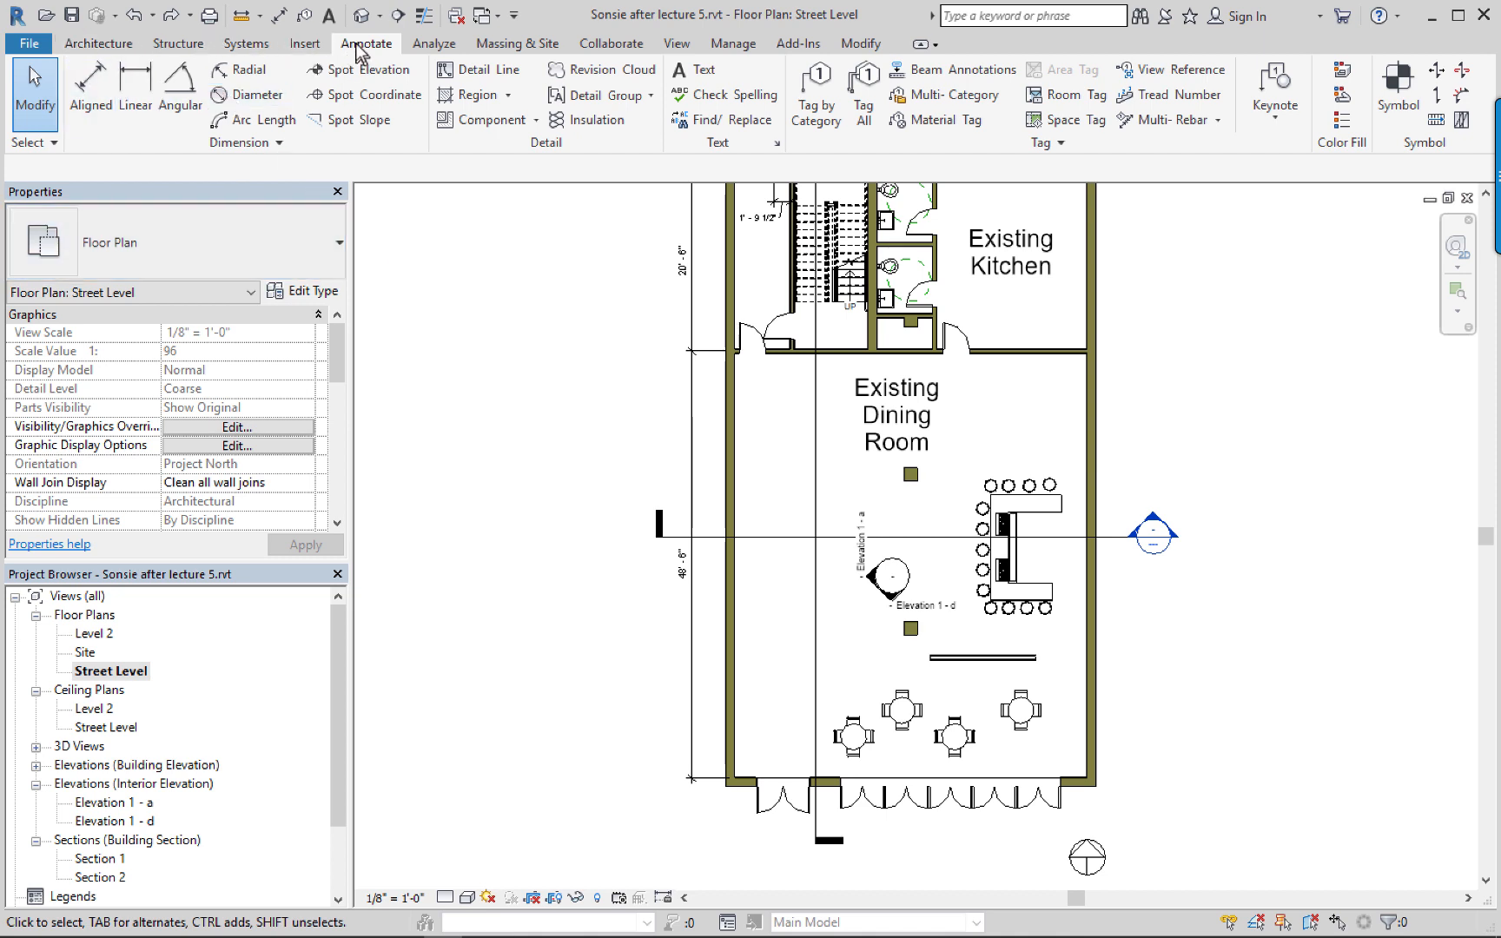
left_click(694, 72)
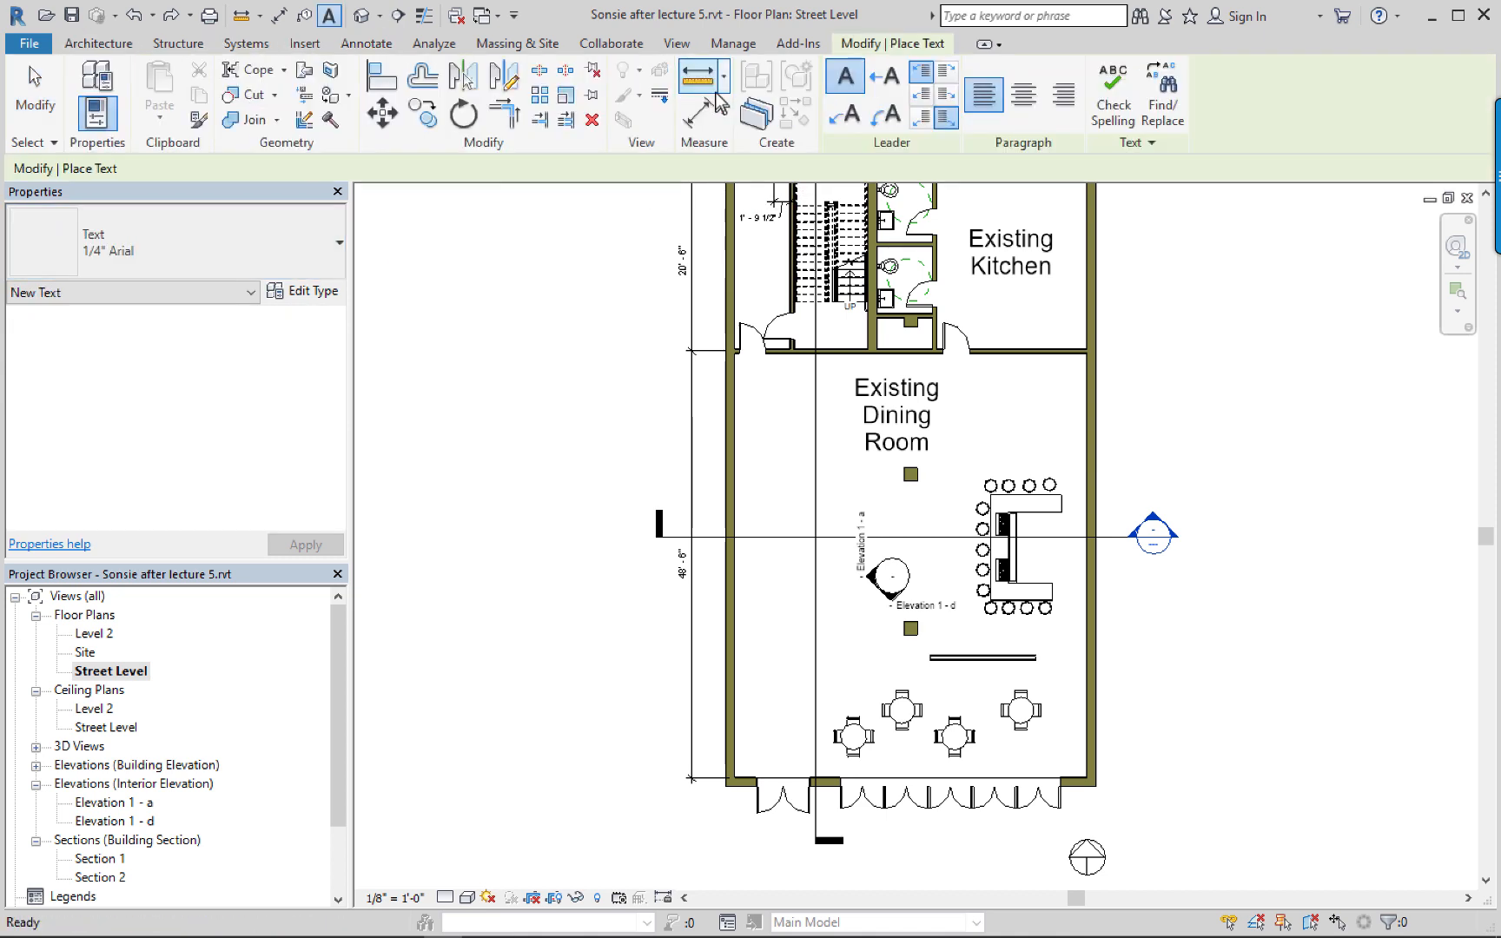
left_click(892, 116)
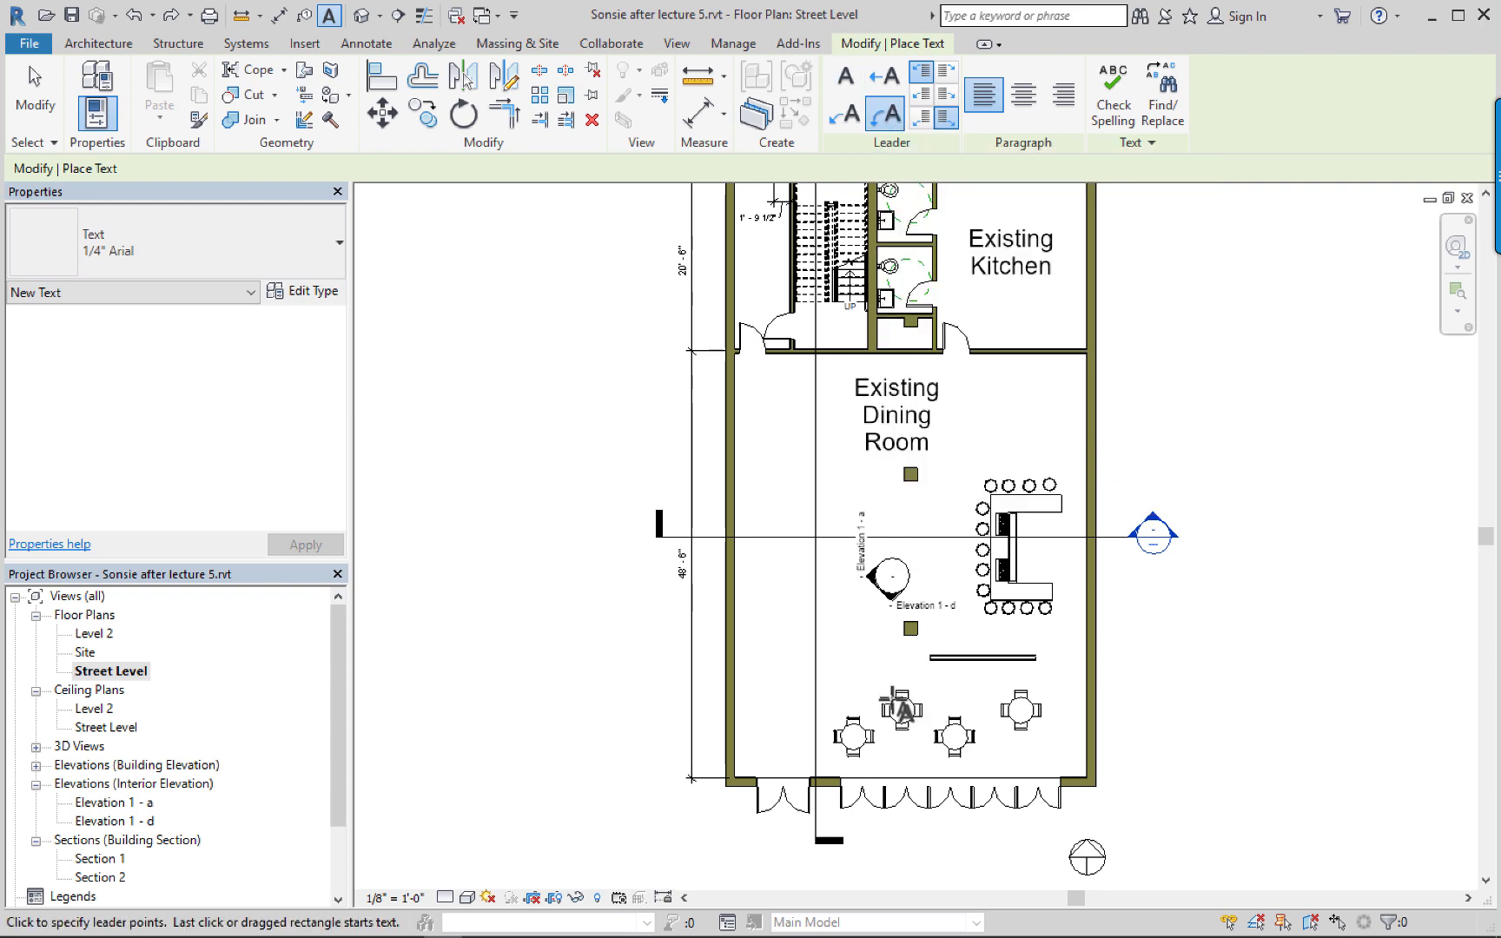
scroll(879, 687, "up", 2)
scroll(878, 695, "down", 1)
scroll(972, 687, "up", 3)
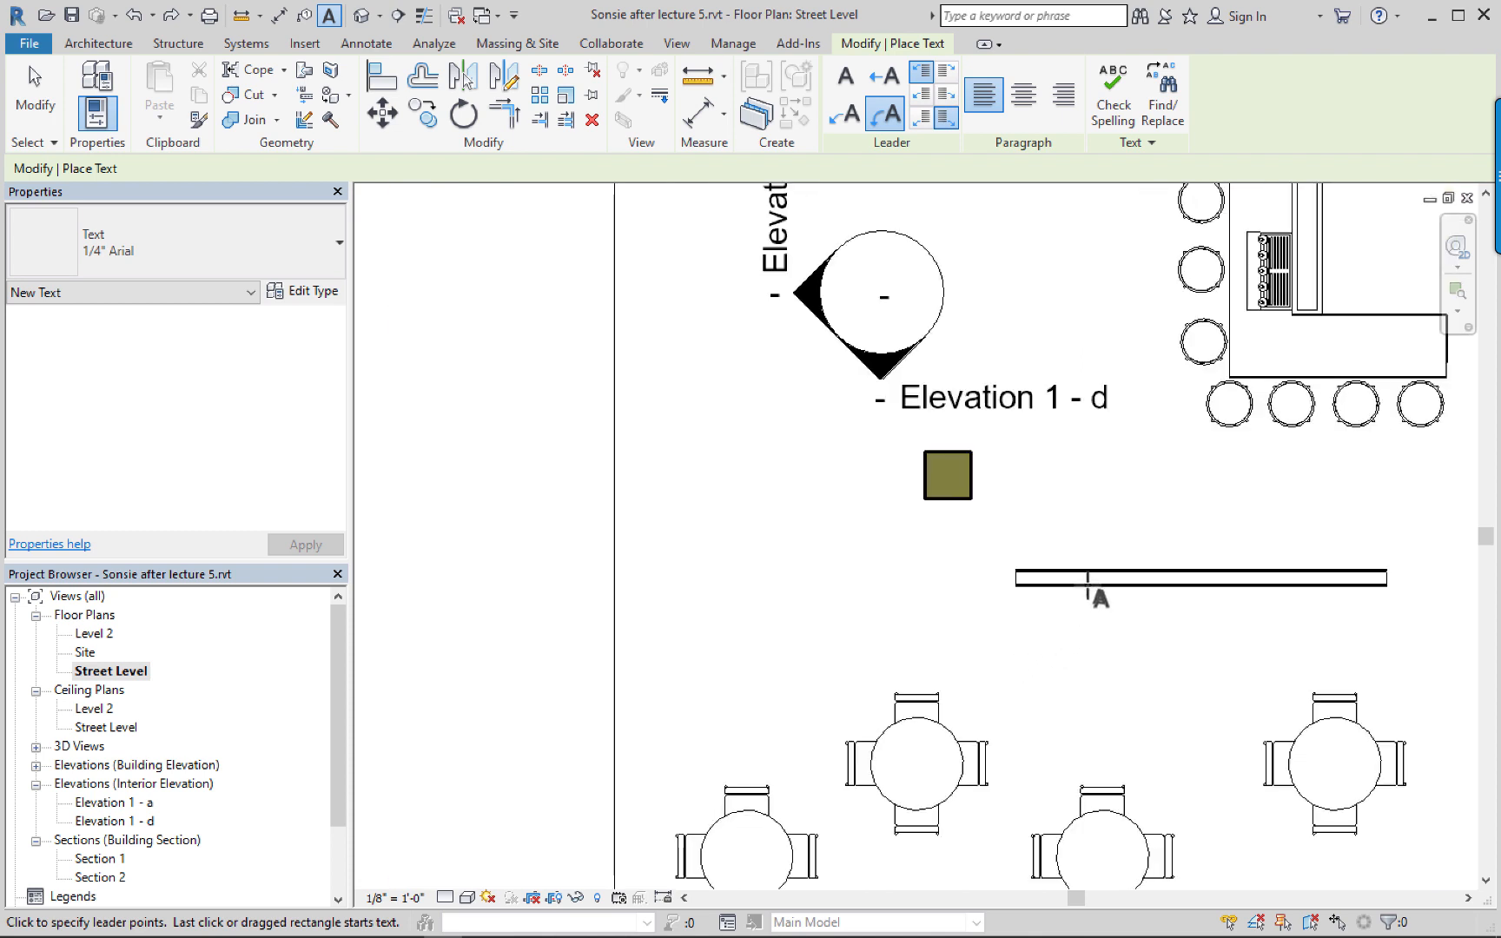
left_click(1087, 586)
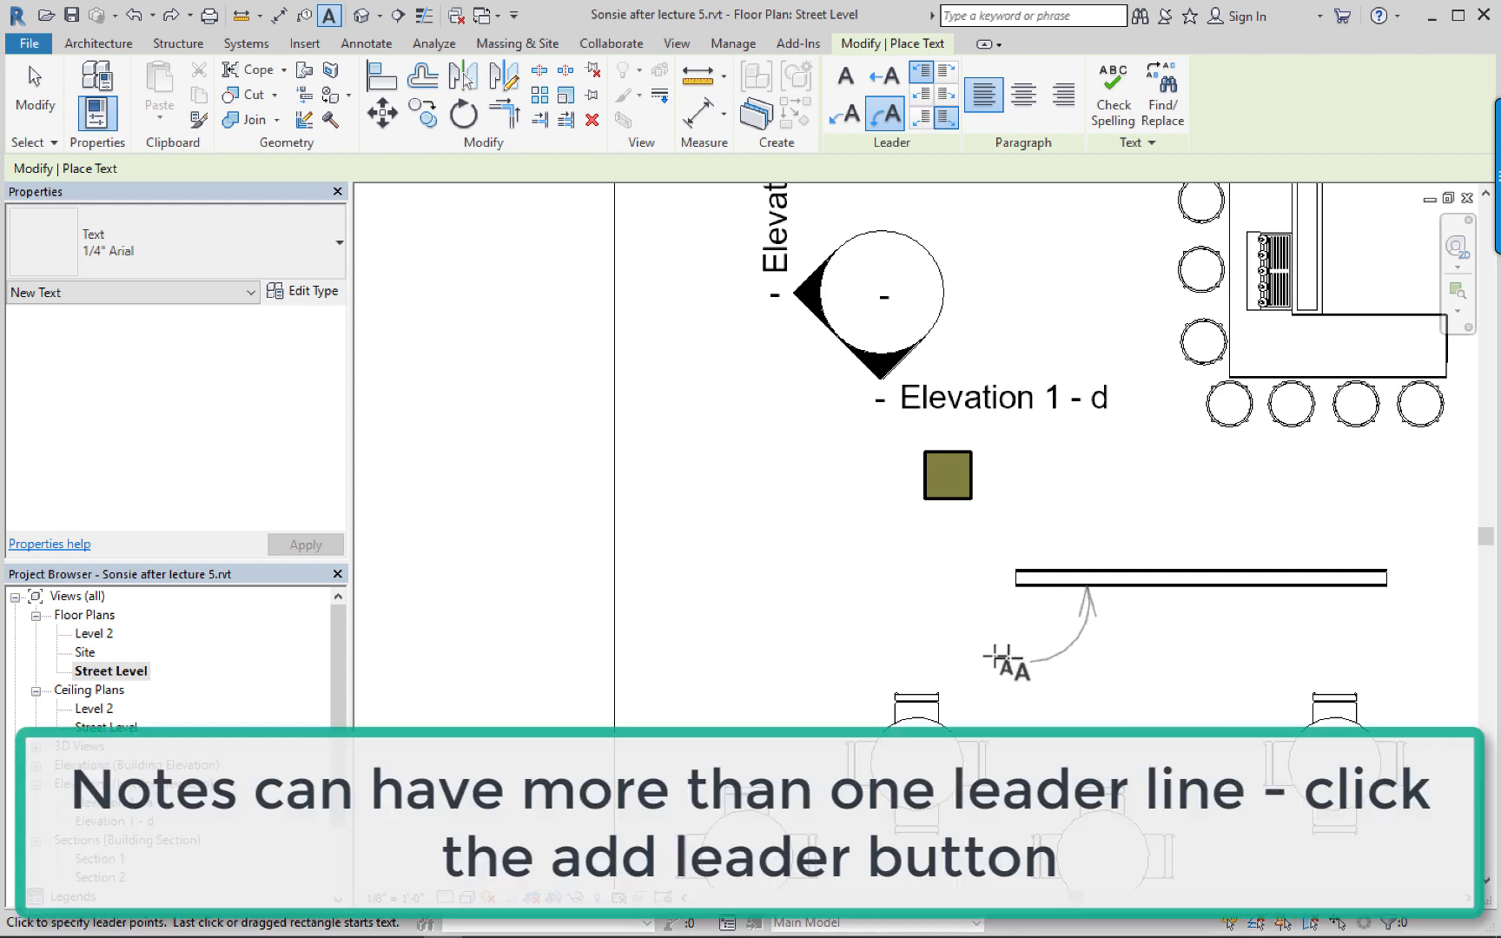
left_click(907, 623)
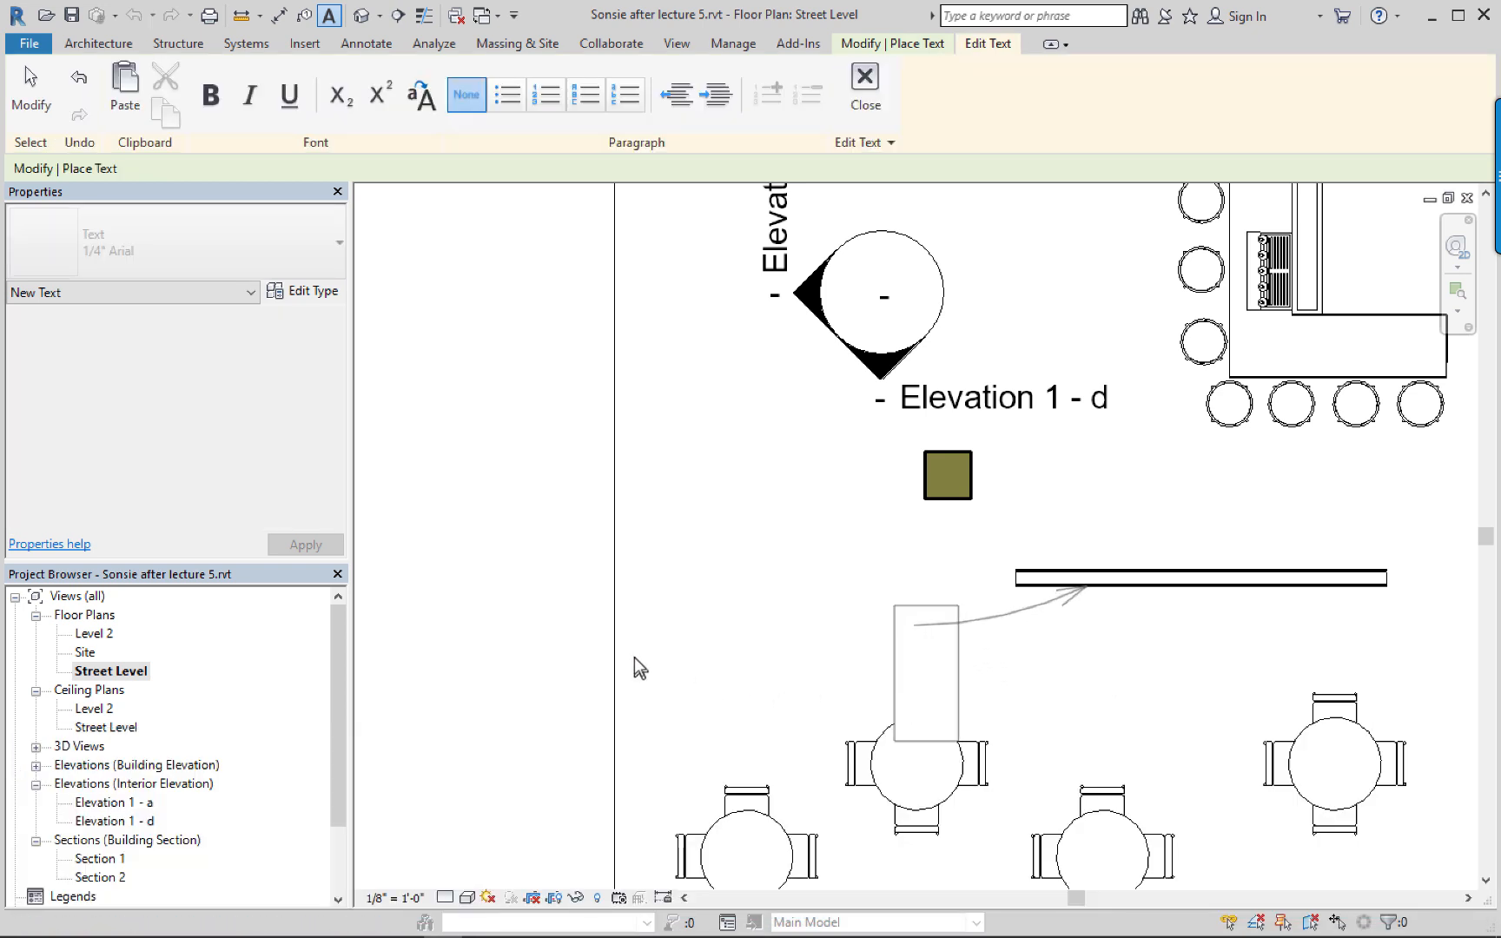
type("Half wall")
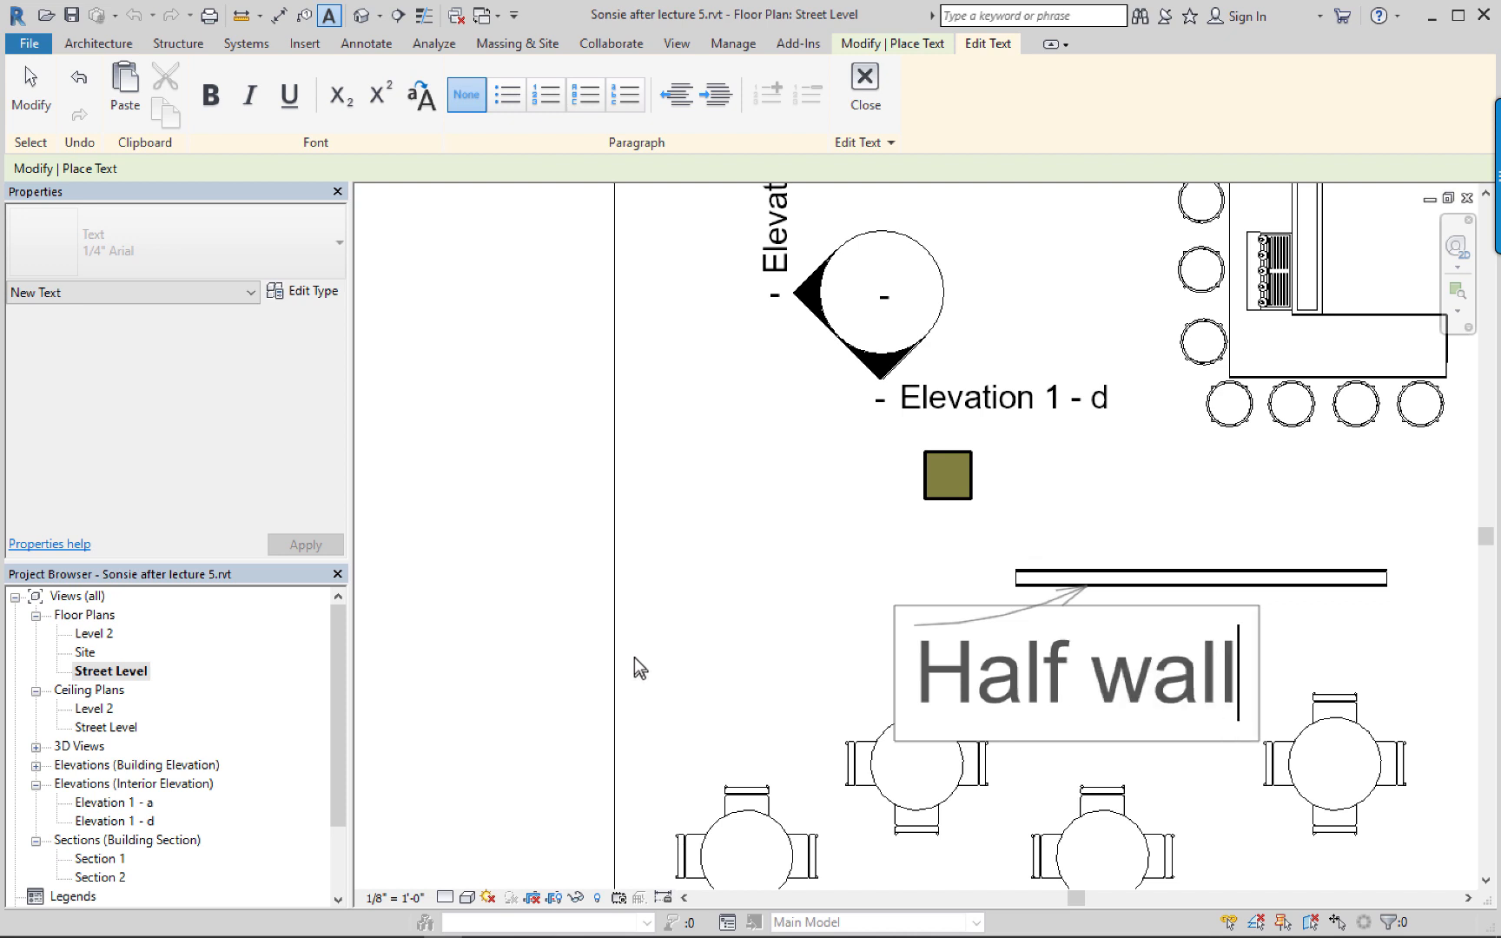
left_click(31, 92)
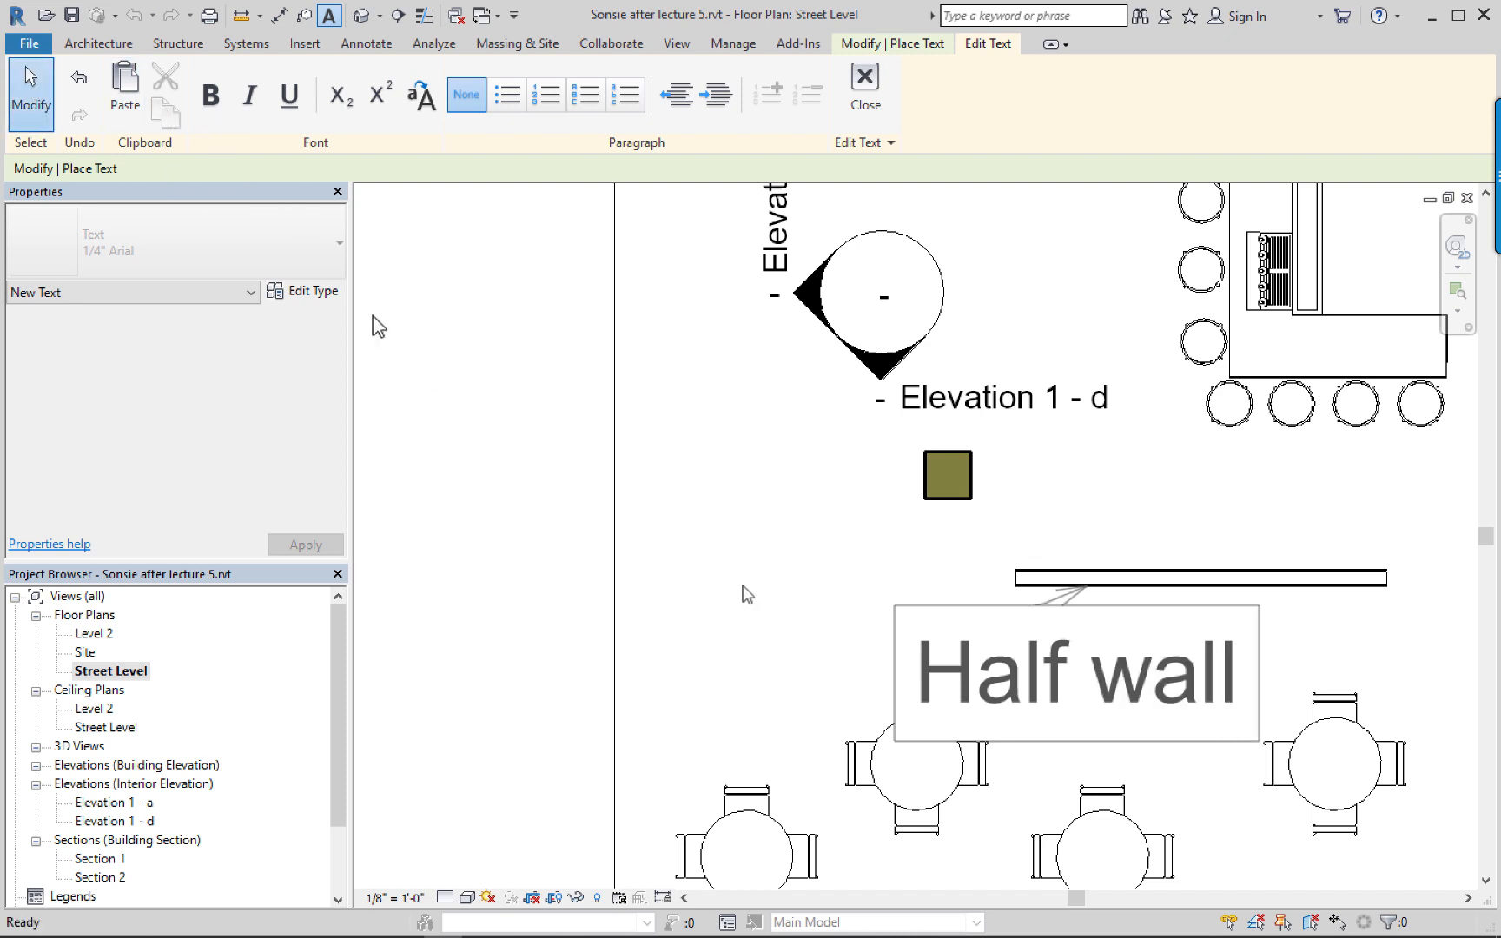
left_click(792, 667)
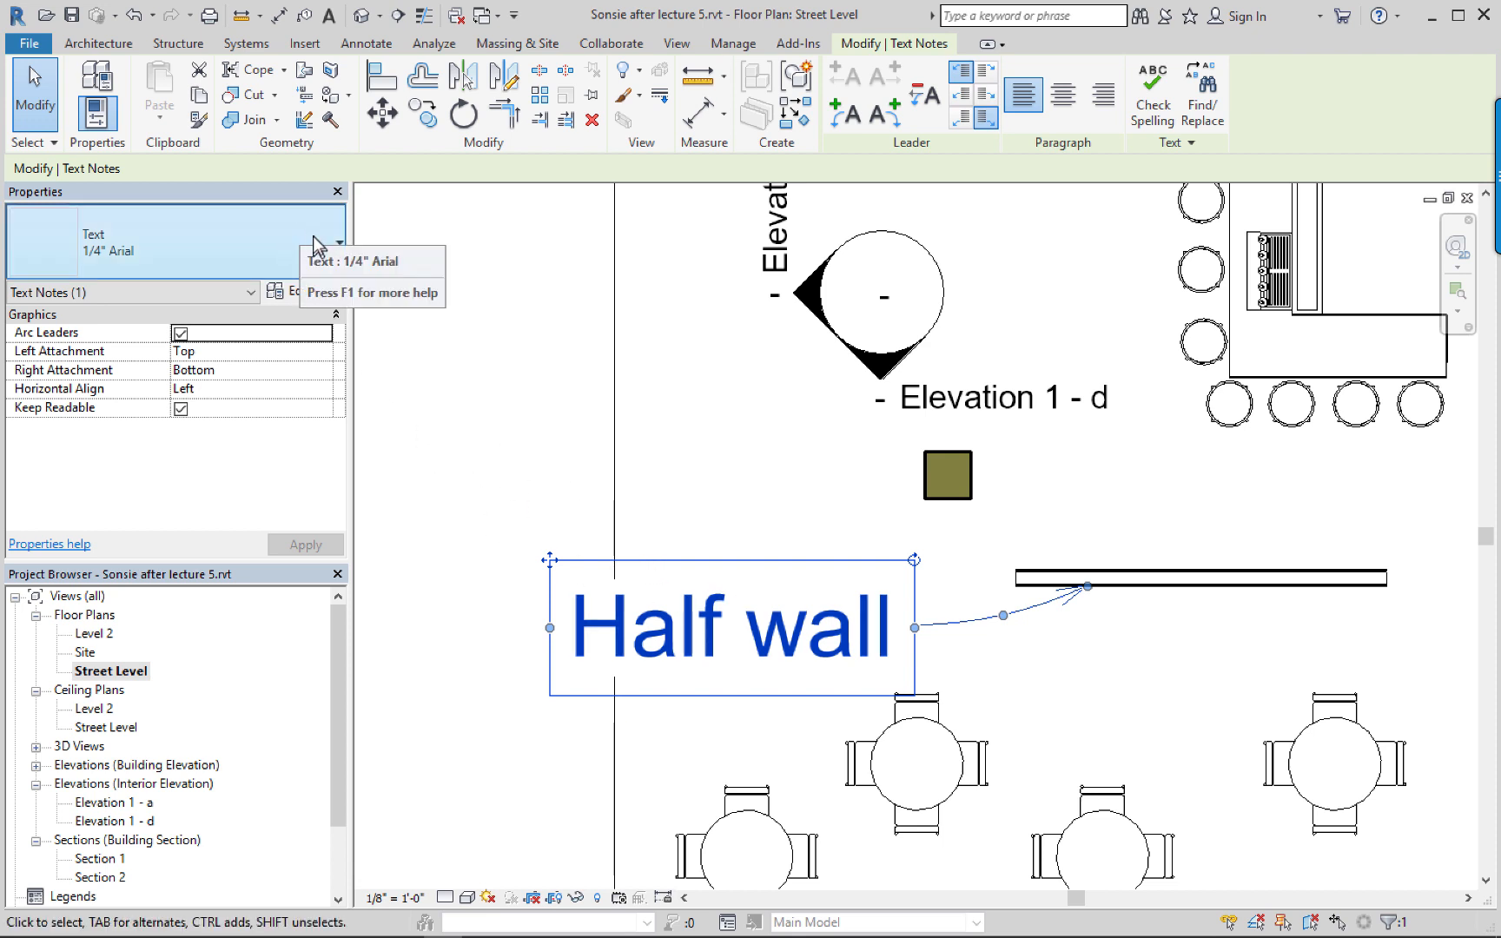
Set the "Half wall" note's type to 3/32" Arial and move it closer to the wall, clear of the section line.
left_click(338, 248)
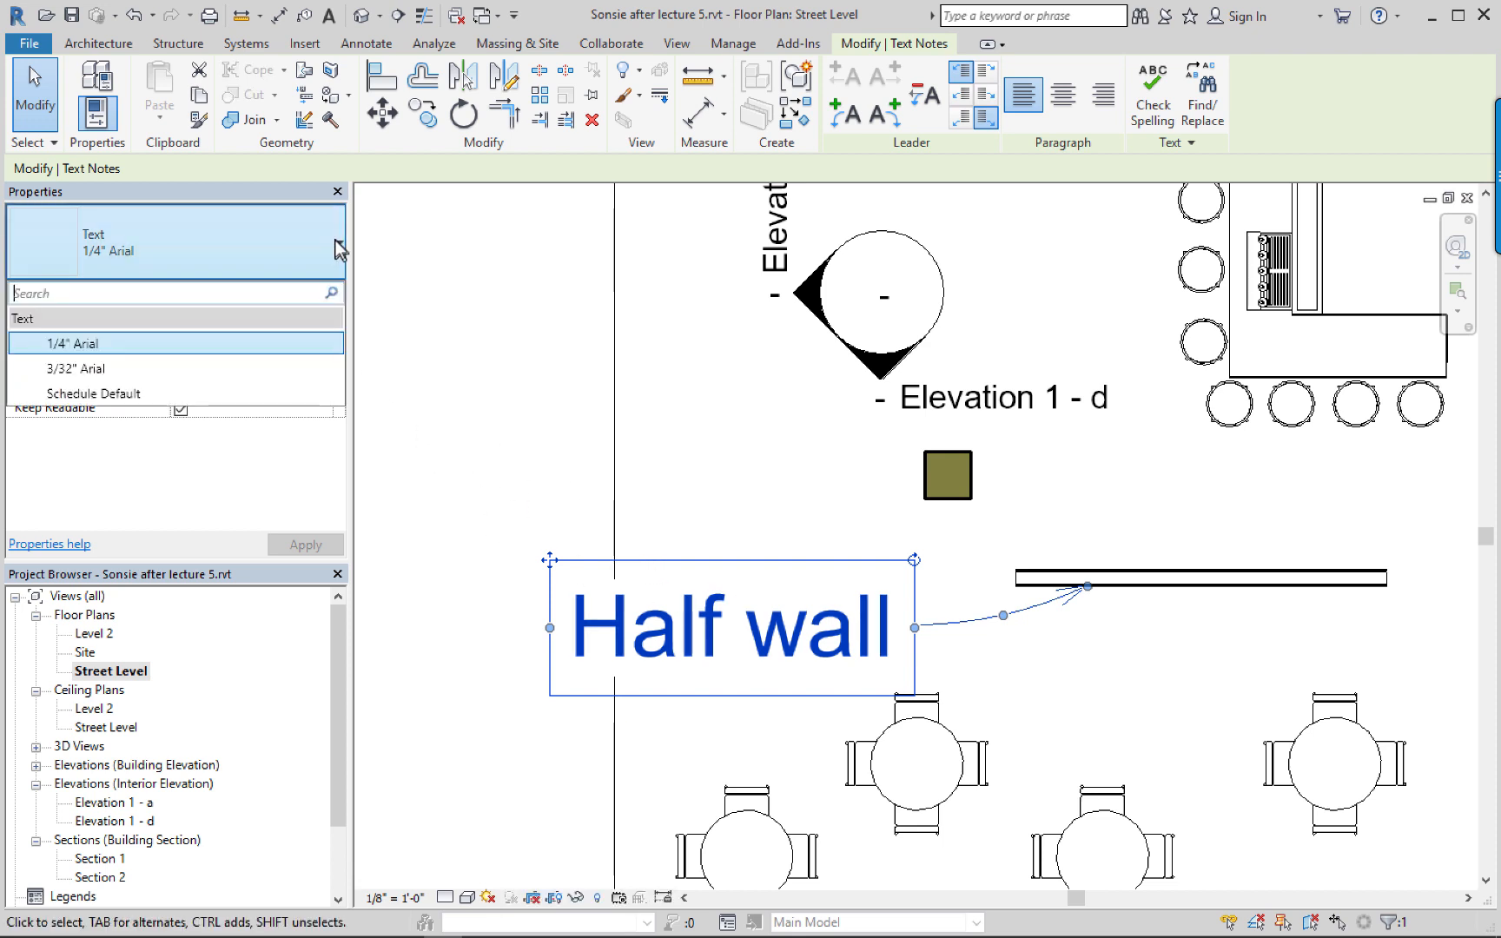
left_click(84, 375)
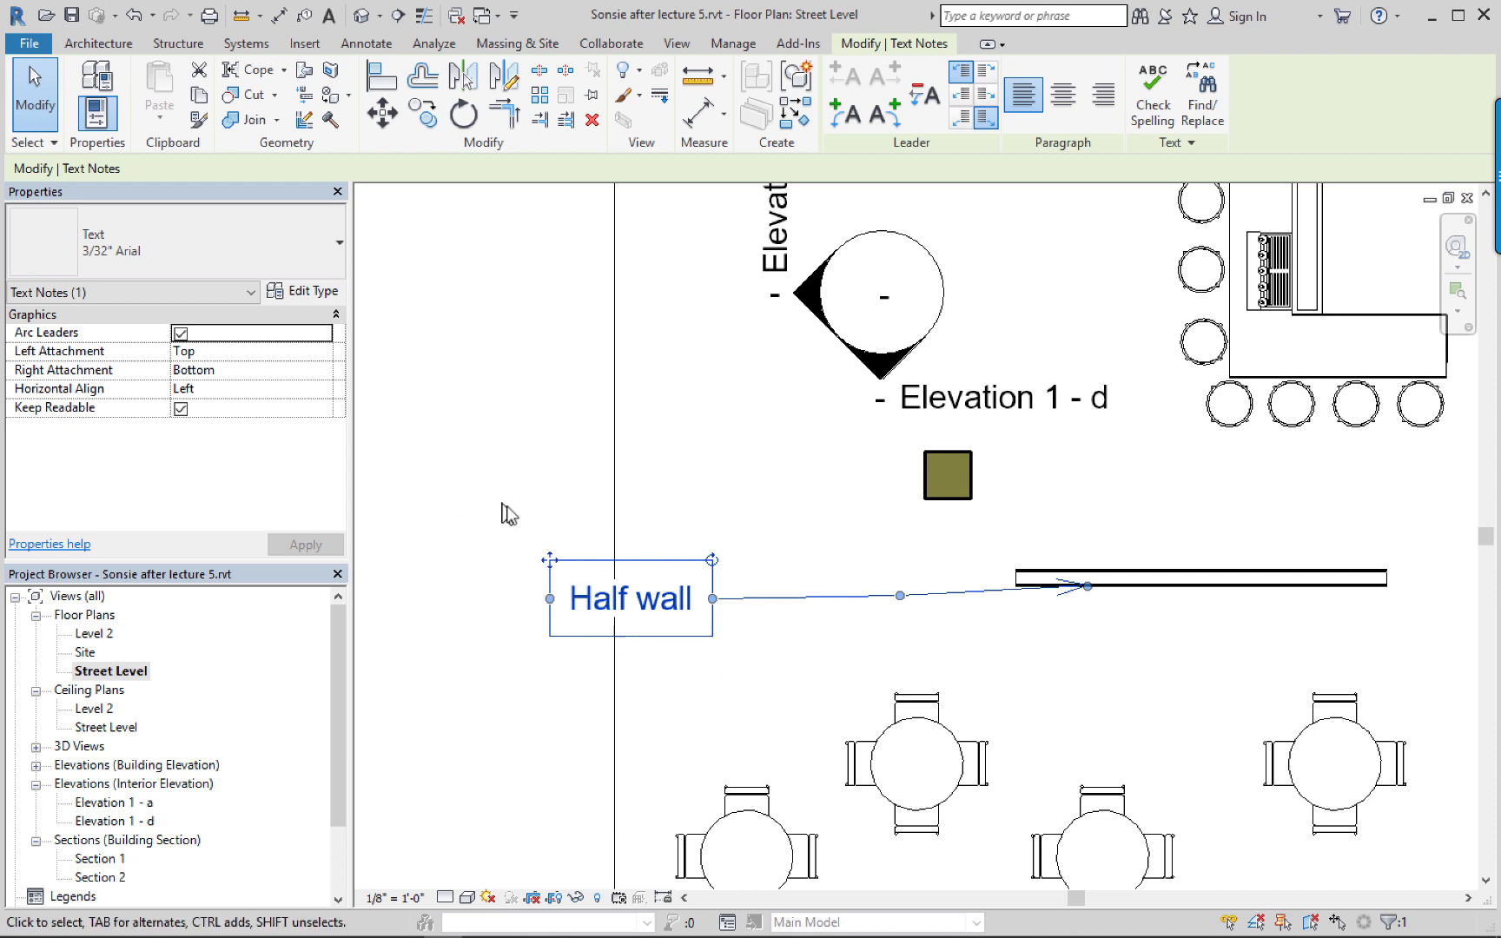
left_click_drag(551, 560, 702, 620)
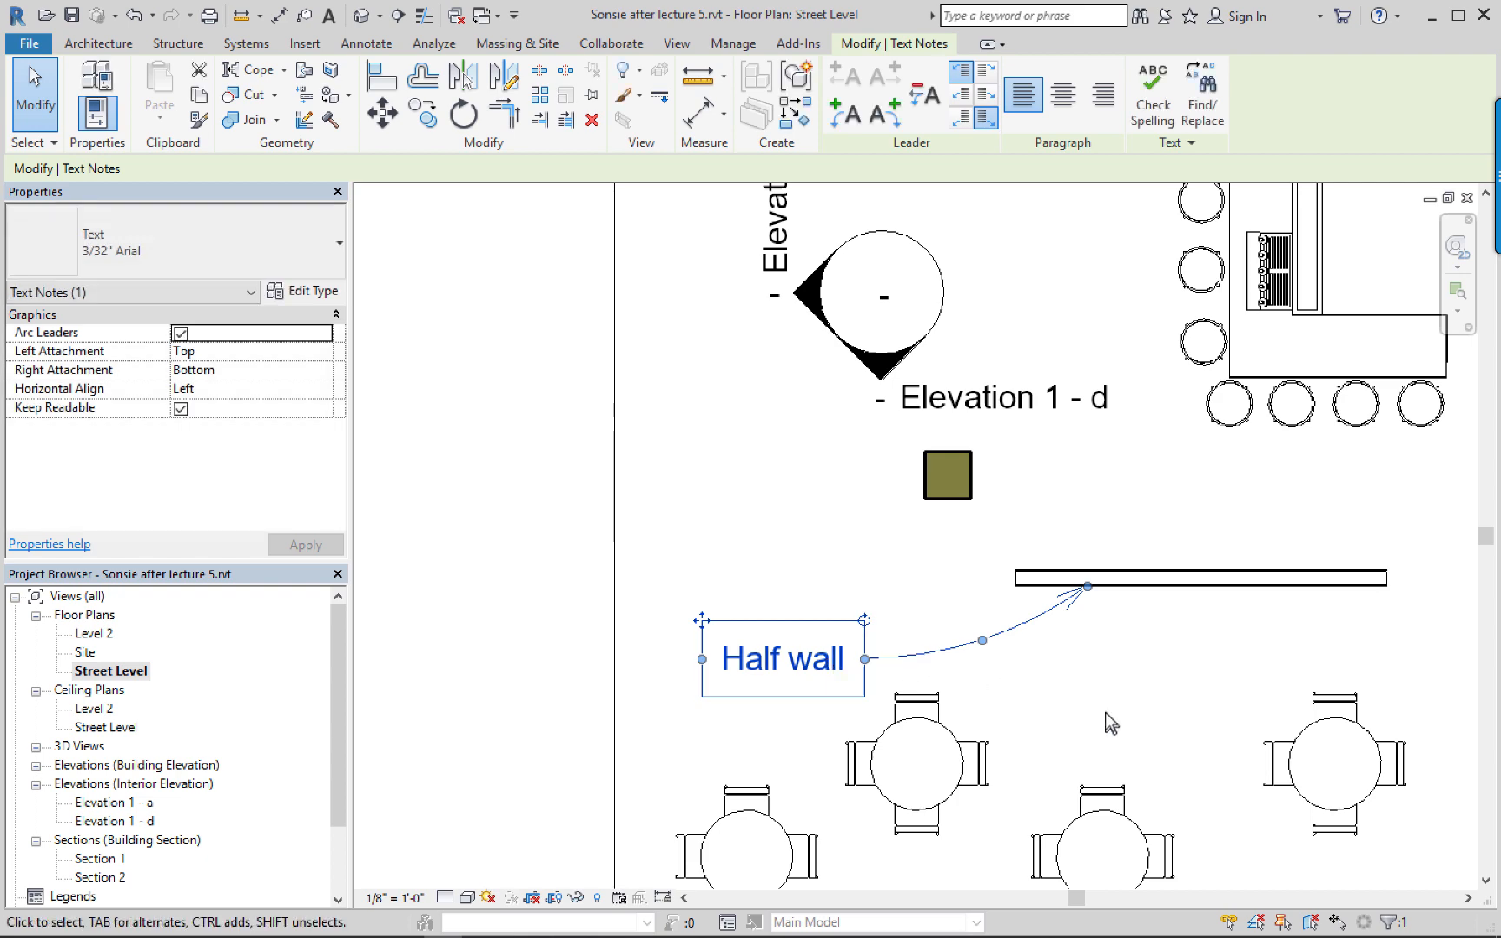
left_click(1110, 713)
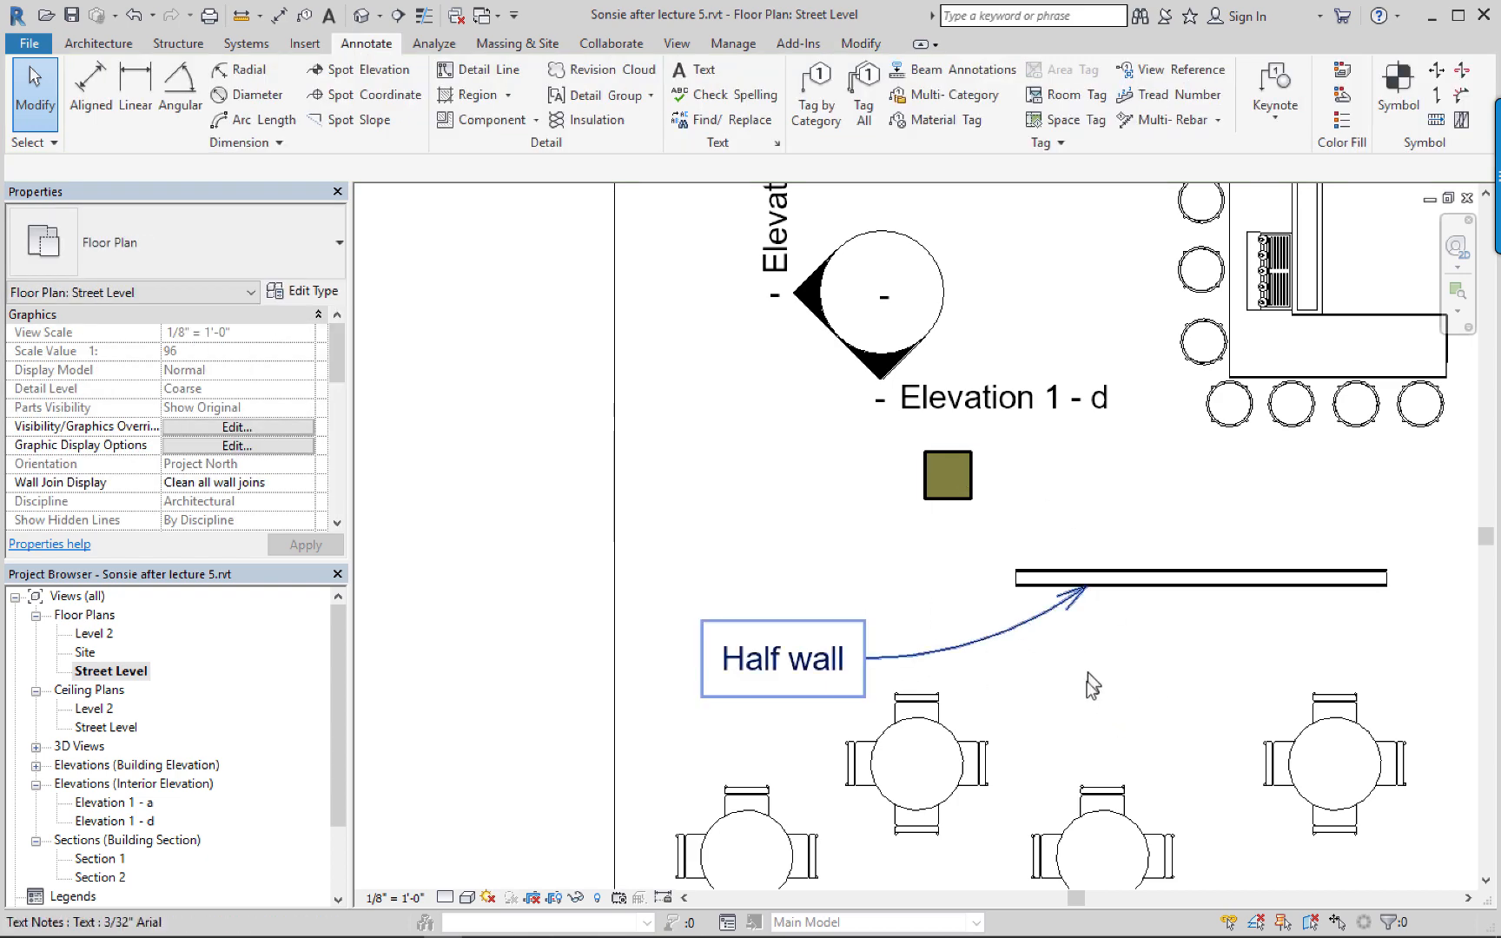
Browse the US Imperial family library's Entourage folder for loadable people and preview RPC Male.rfa.
scroll(1082, 731, "down", 2)
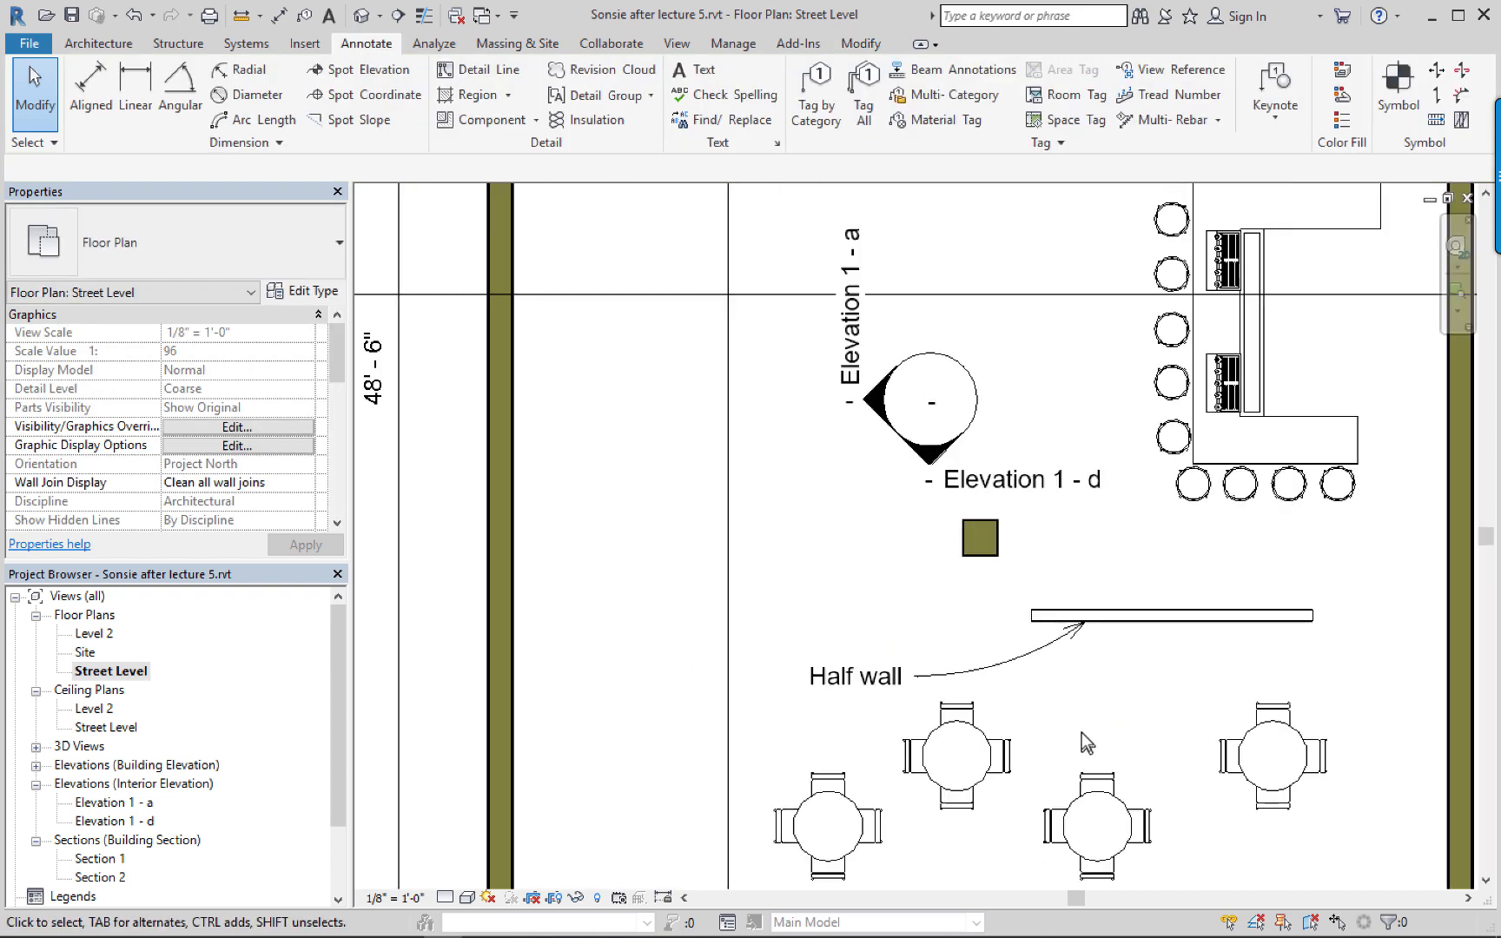
scroll(1081, 732, "down", 3)
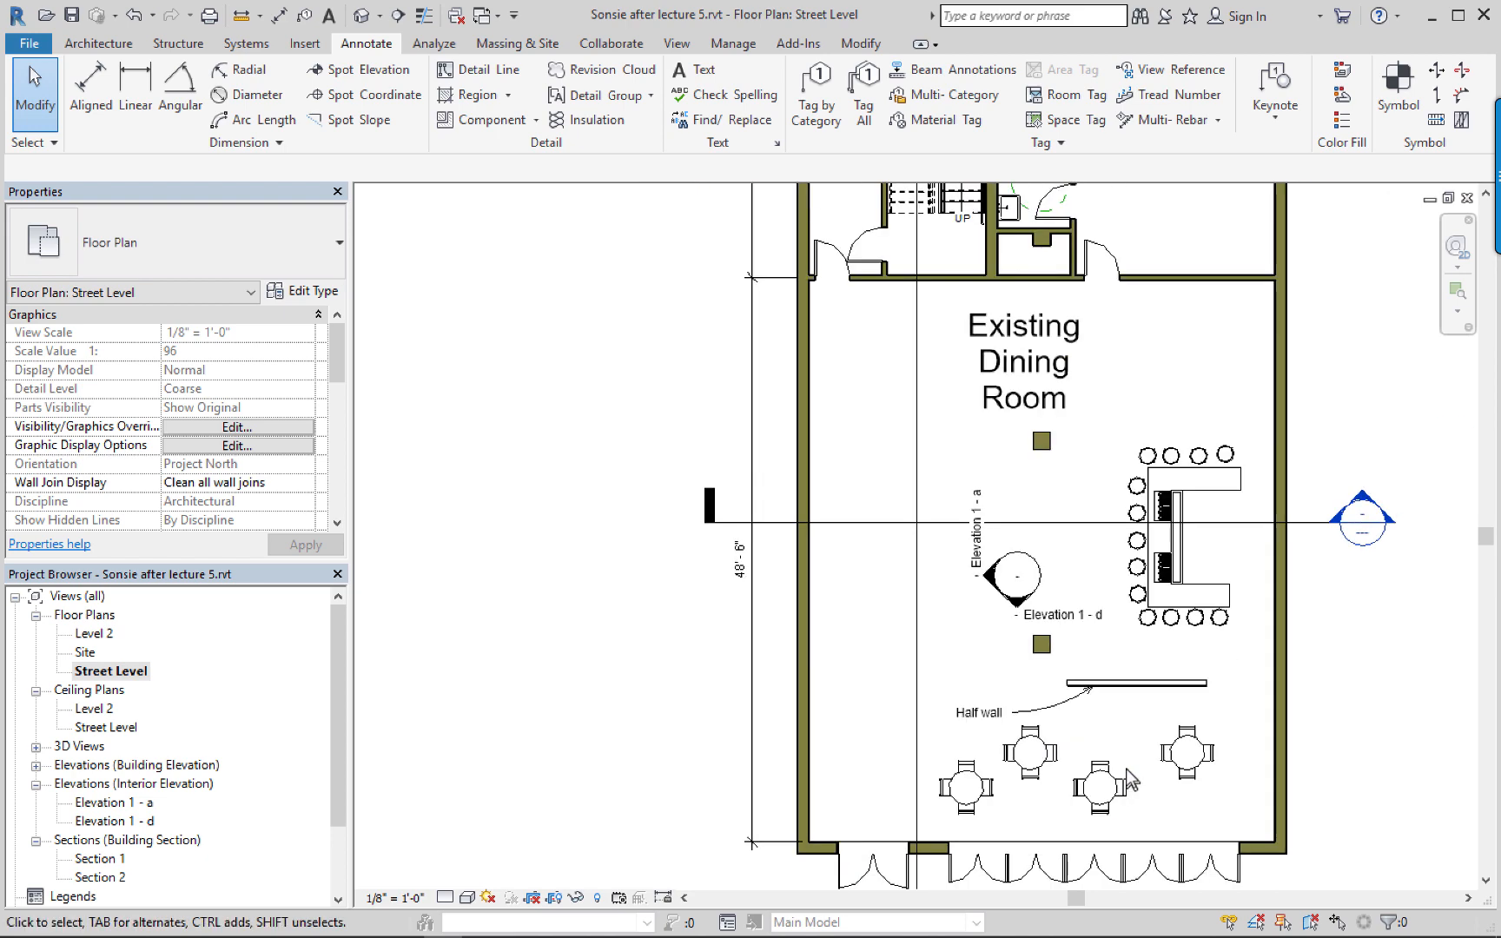
scroll(1126, 768, "down", 1)
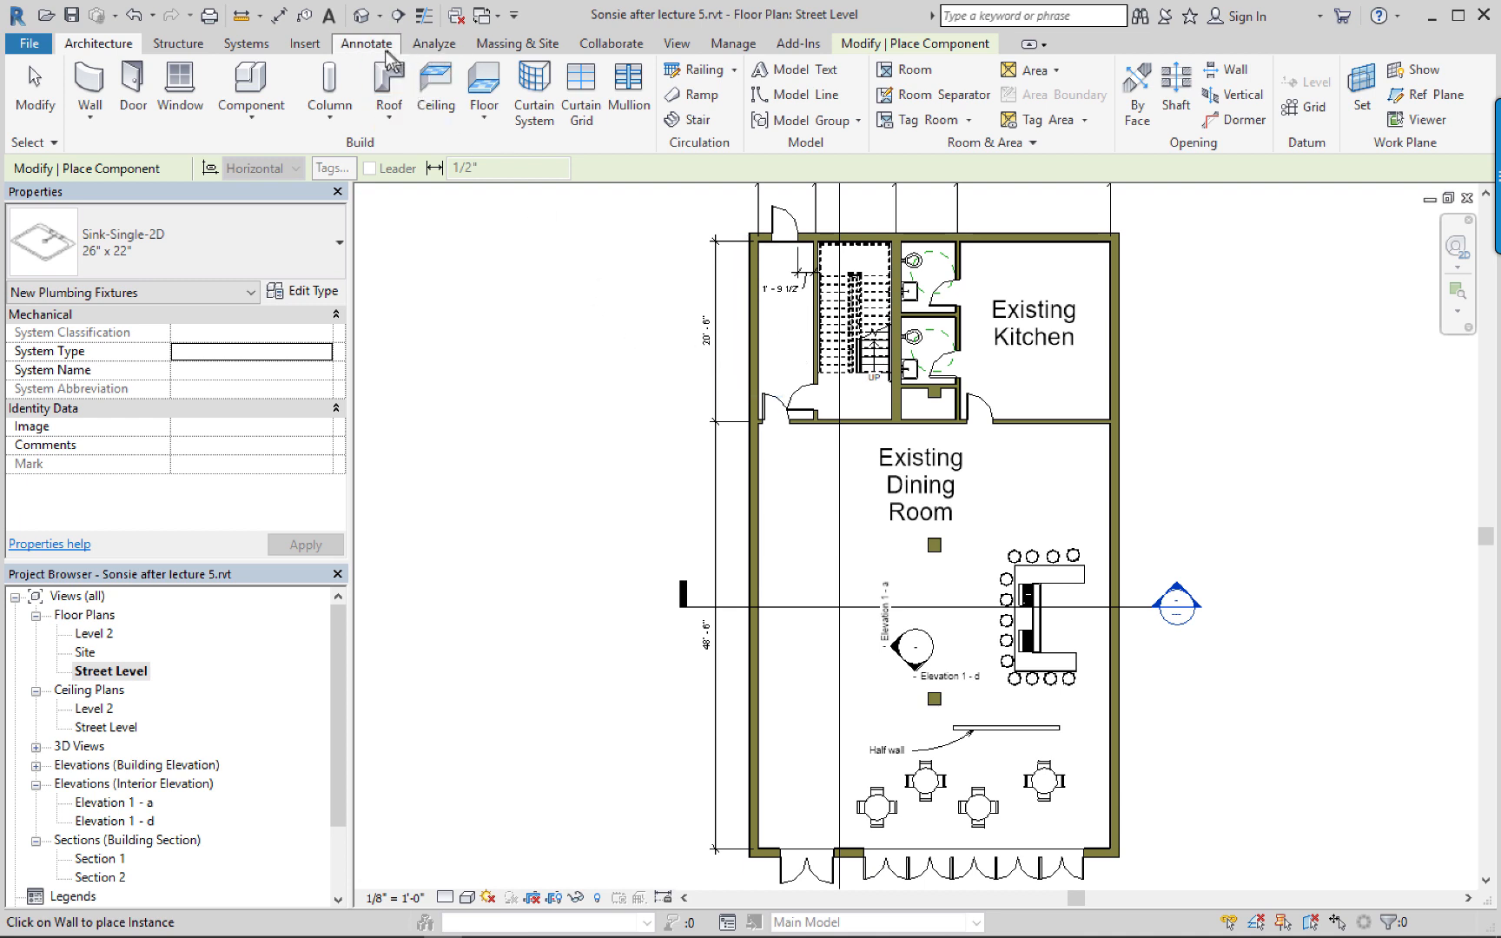
left_click(305, 46)
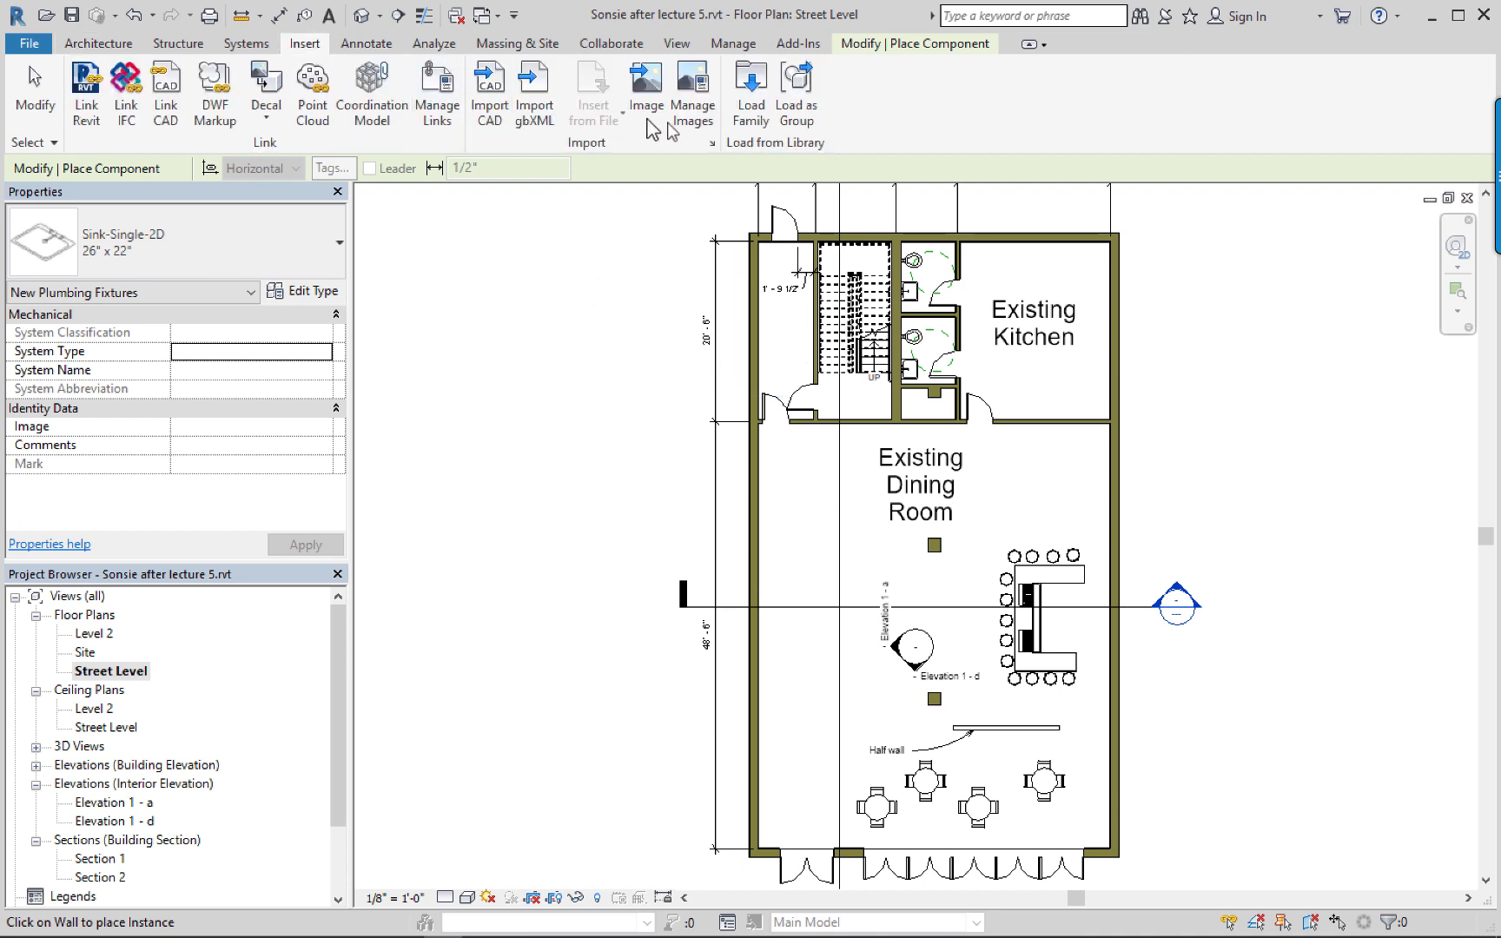
left_click(751, 104)
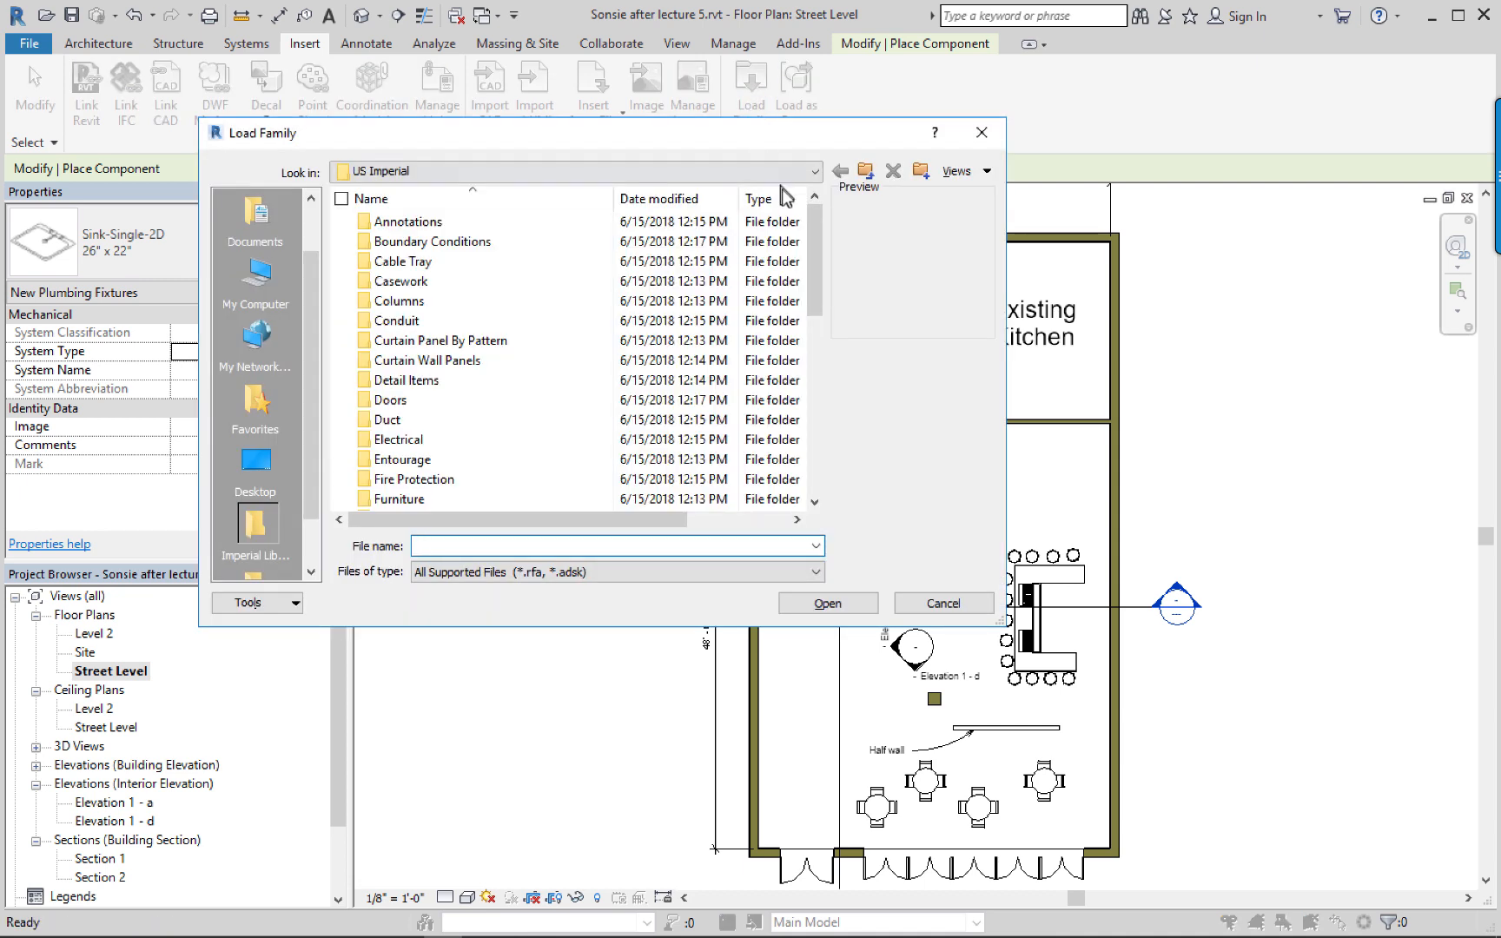
left_click_drag(814, 230, 816, 249)
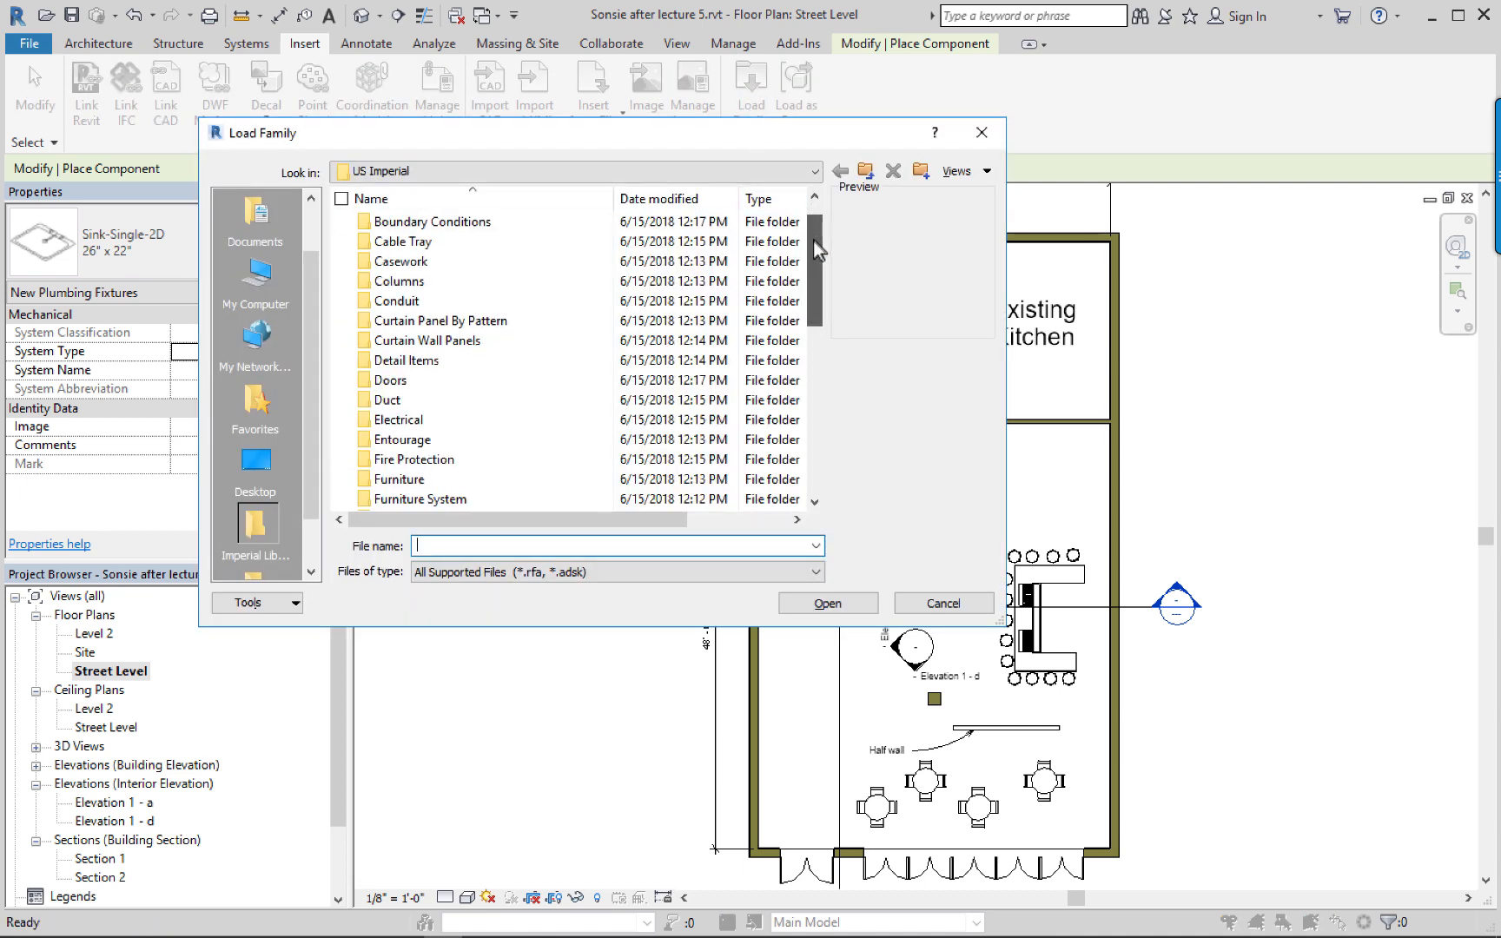
double_click(403, 440)
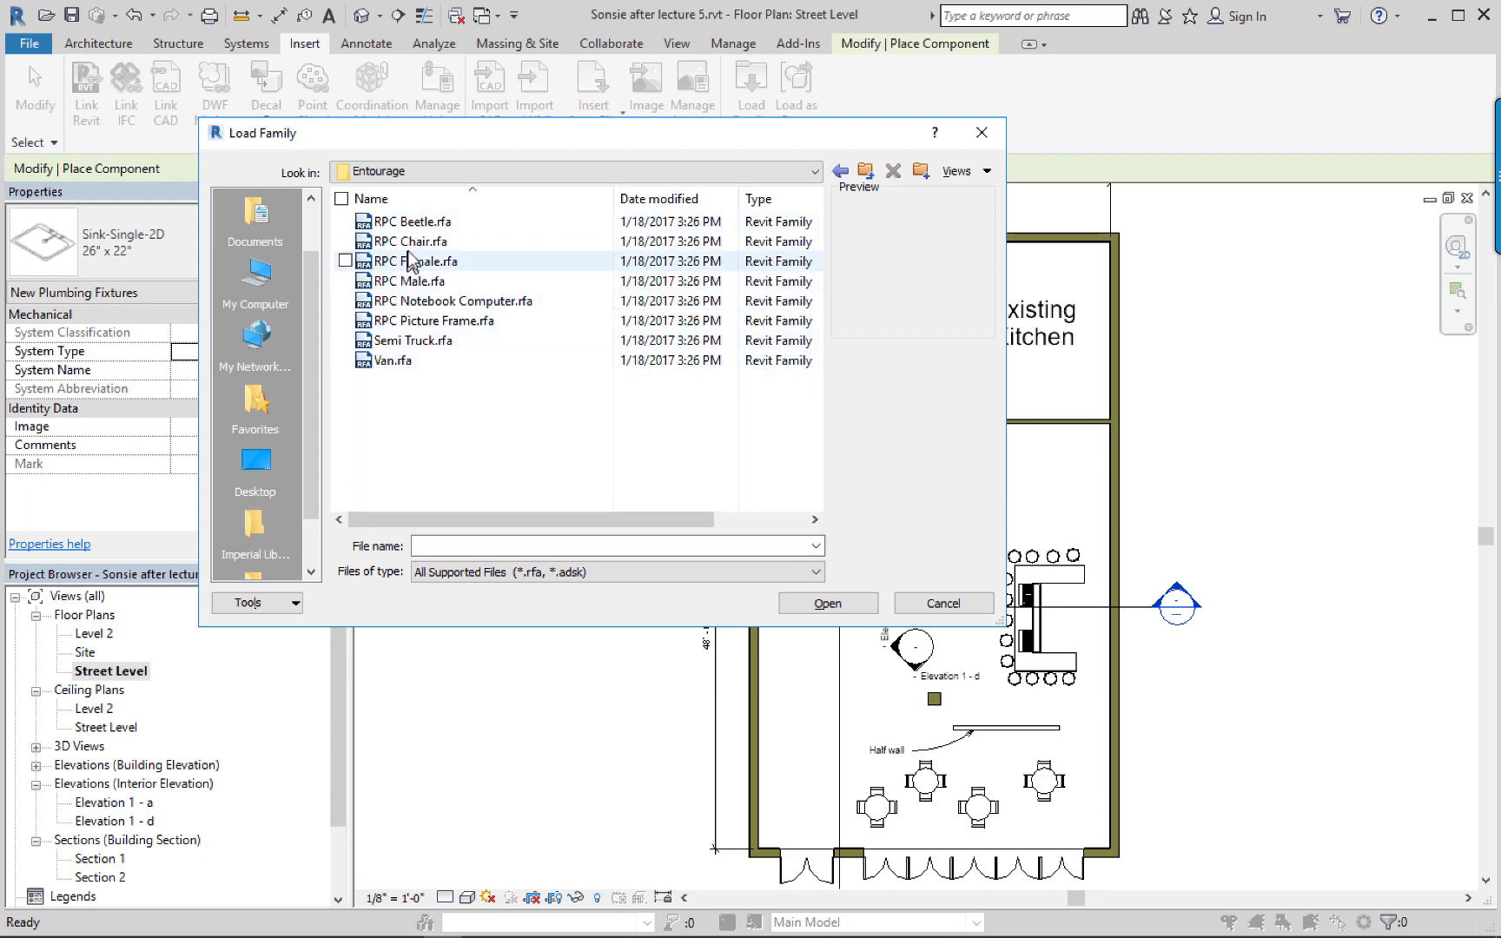
left_click(415, 281)
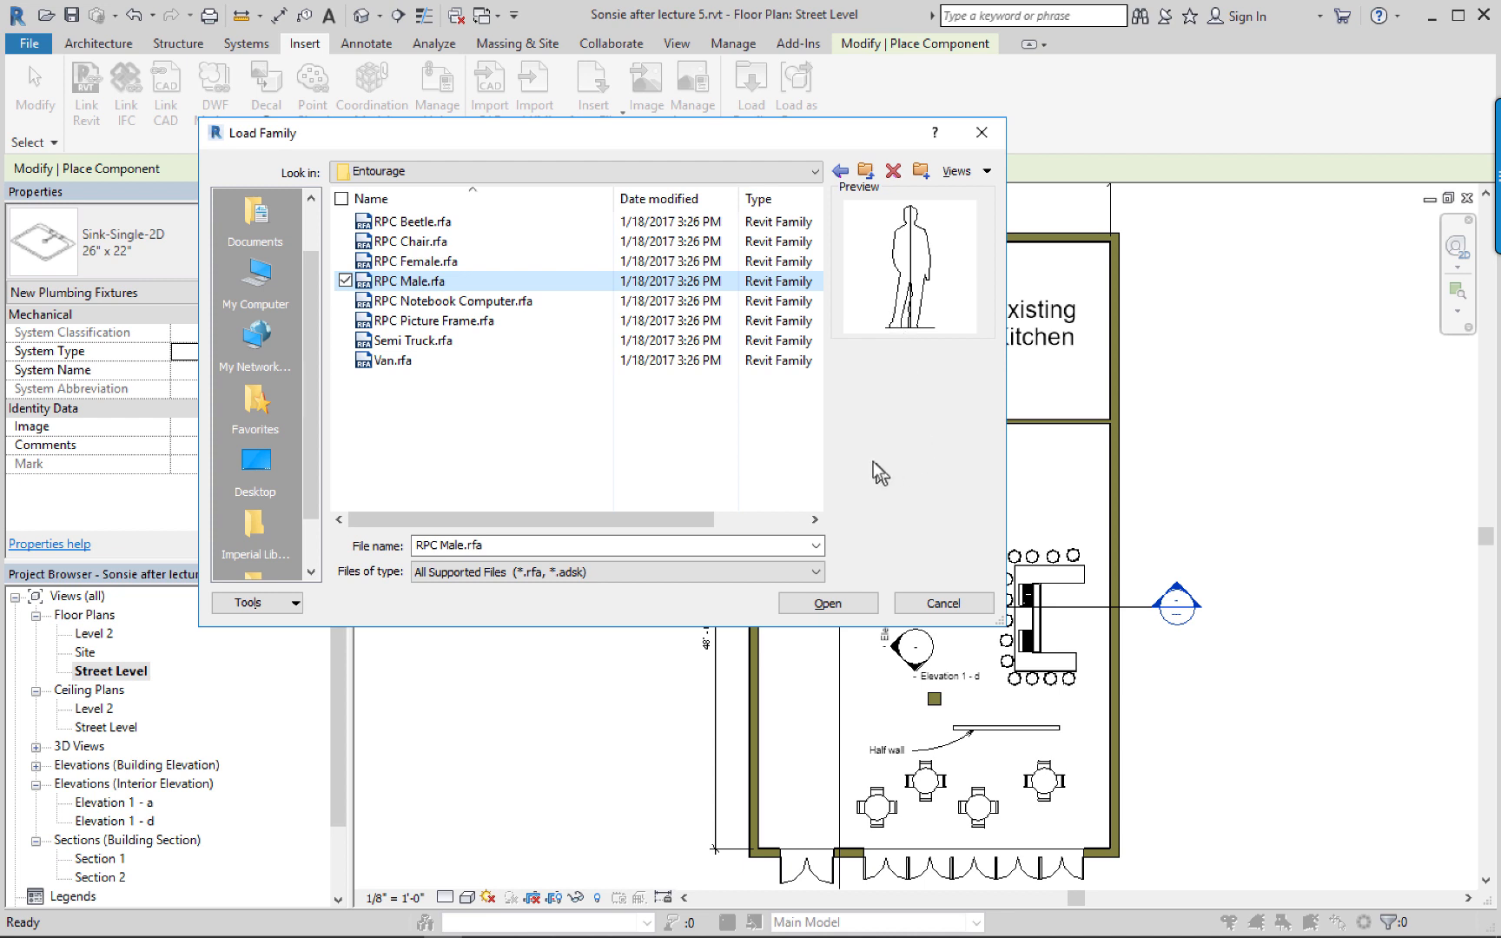
Load all five Scalie people families from the "Carboard cut-out" folder into the project.
left_click(579, 171)
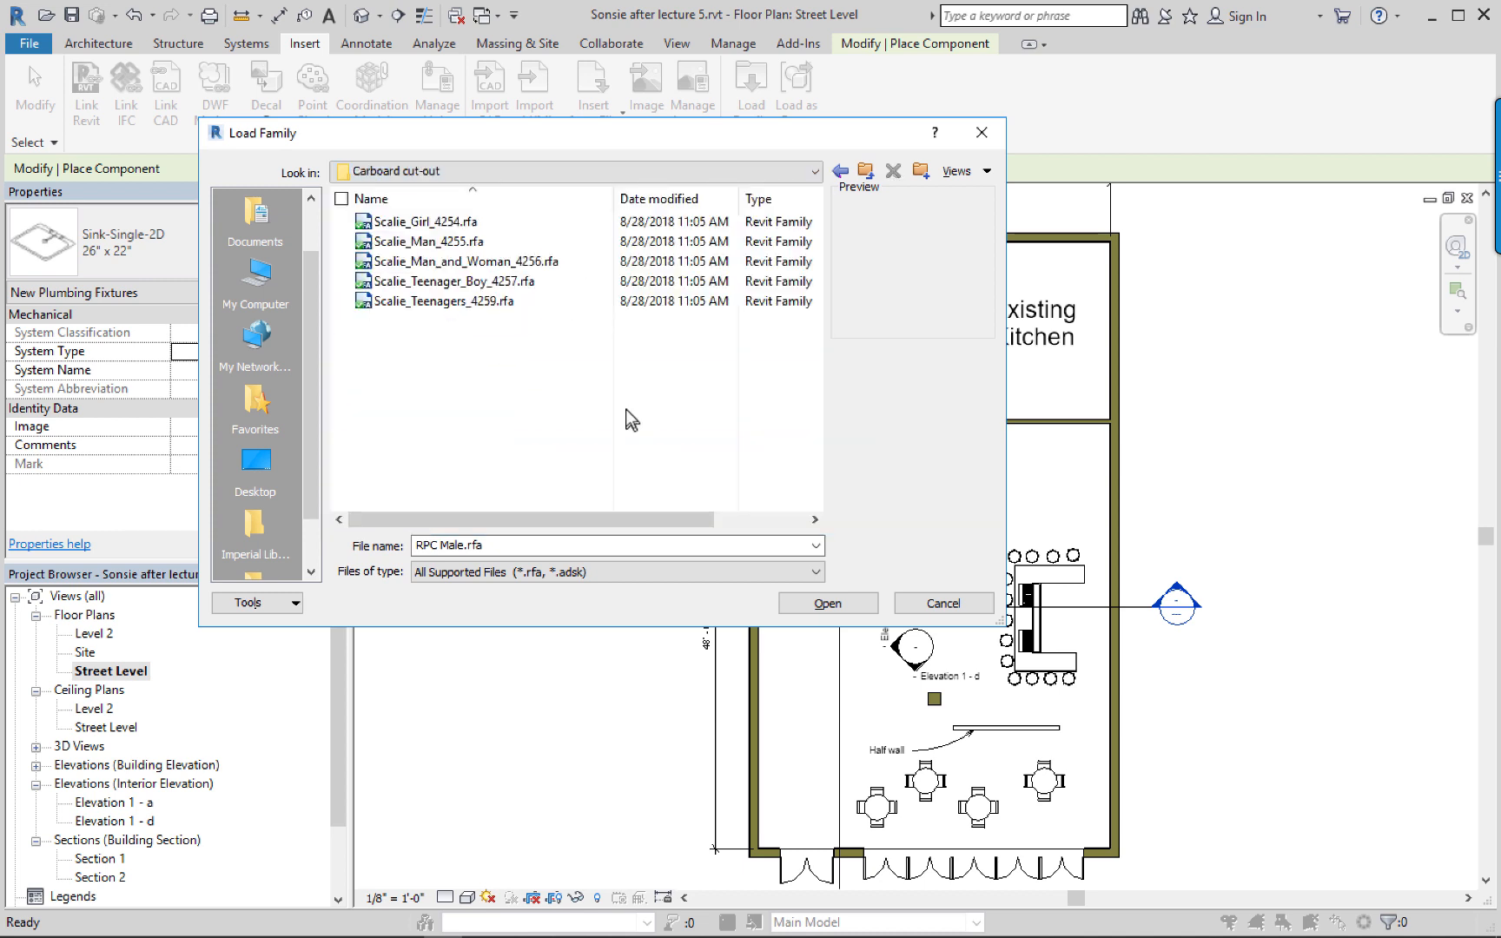
left_click(446, 293)
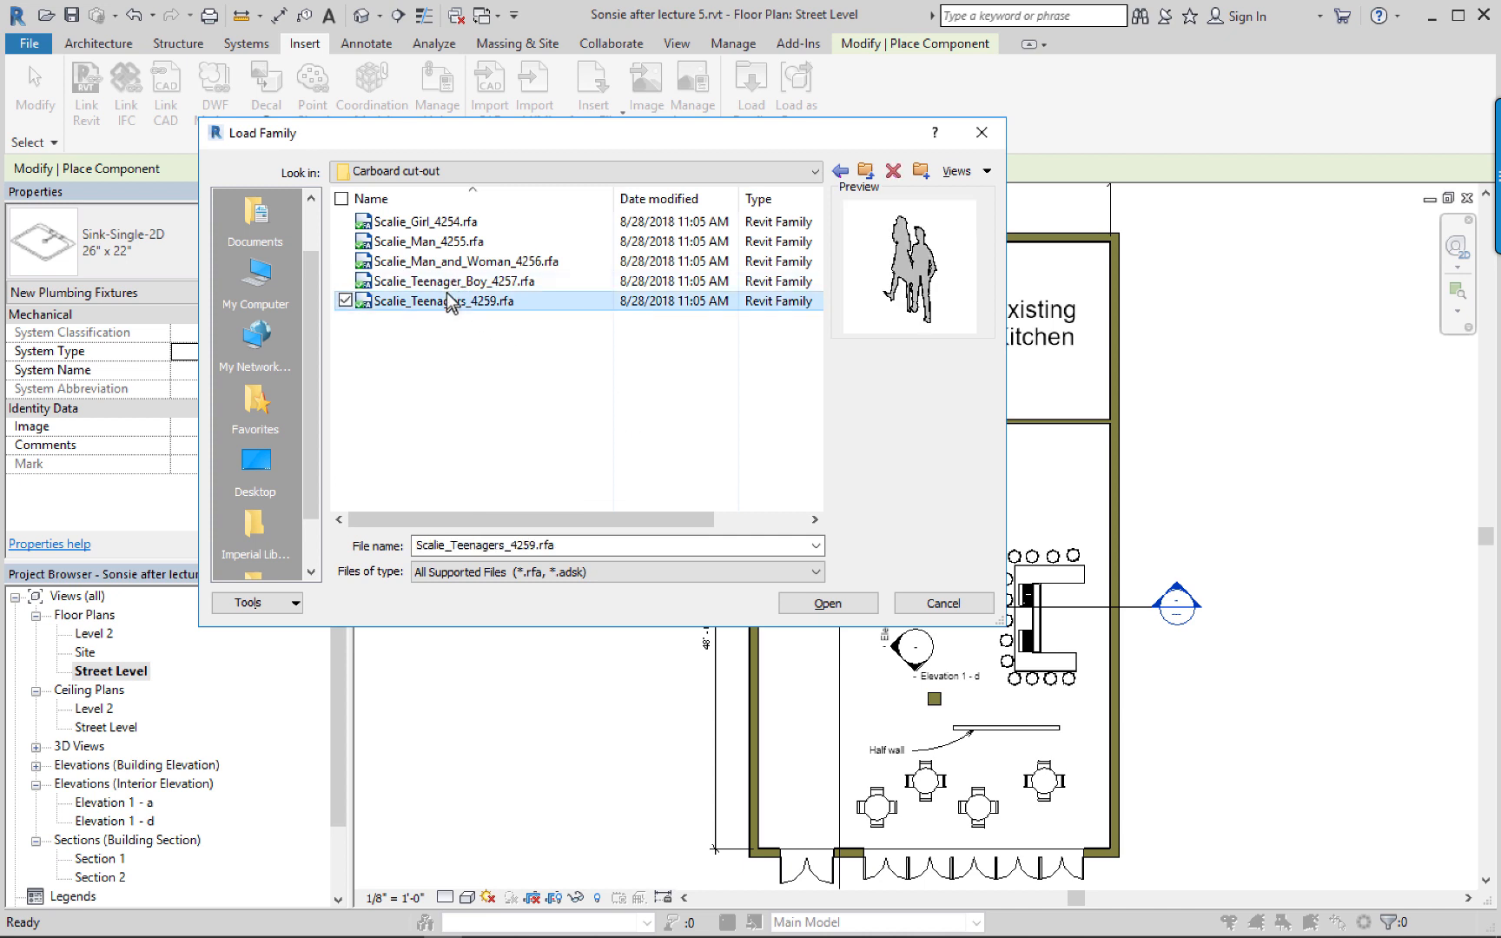
left_click(436, 280)
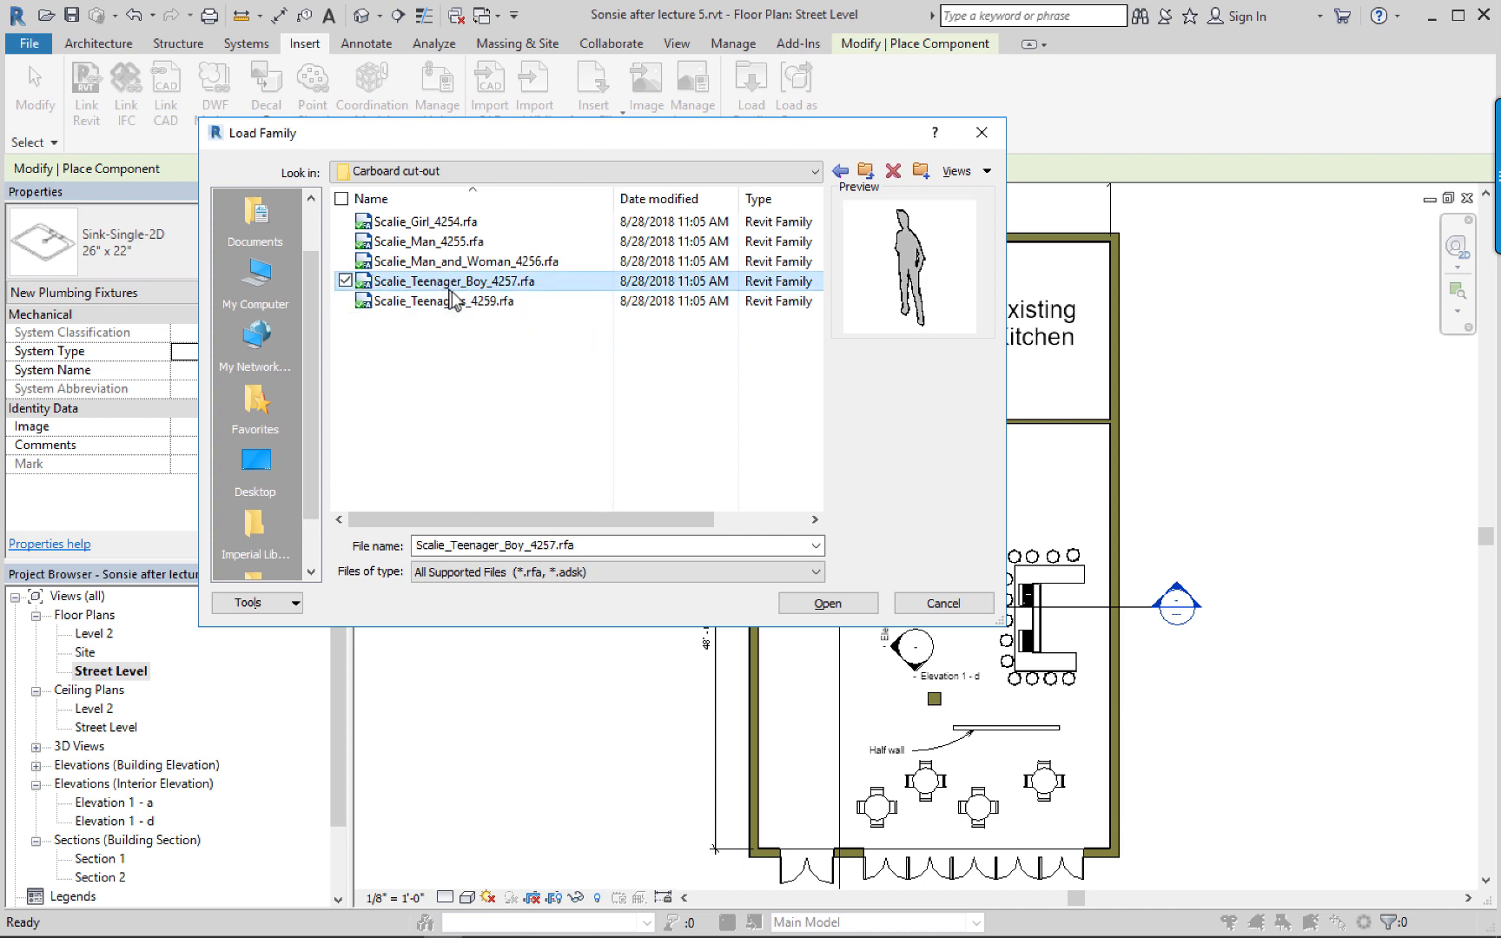
left_click(454, 261)
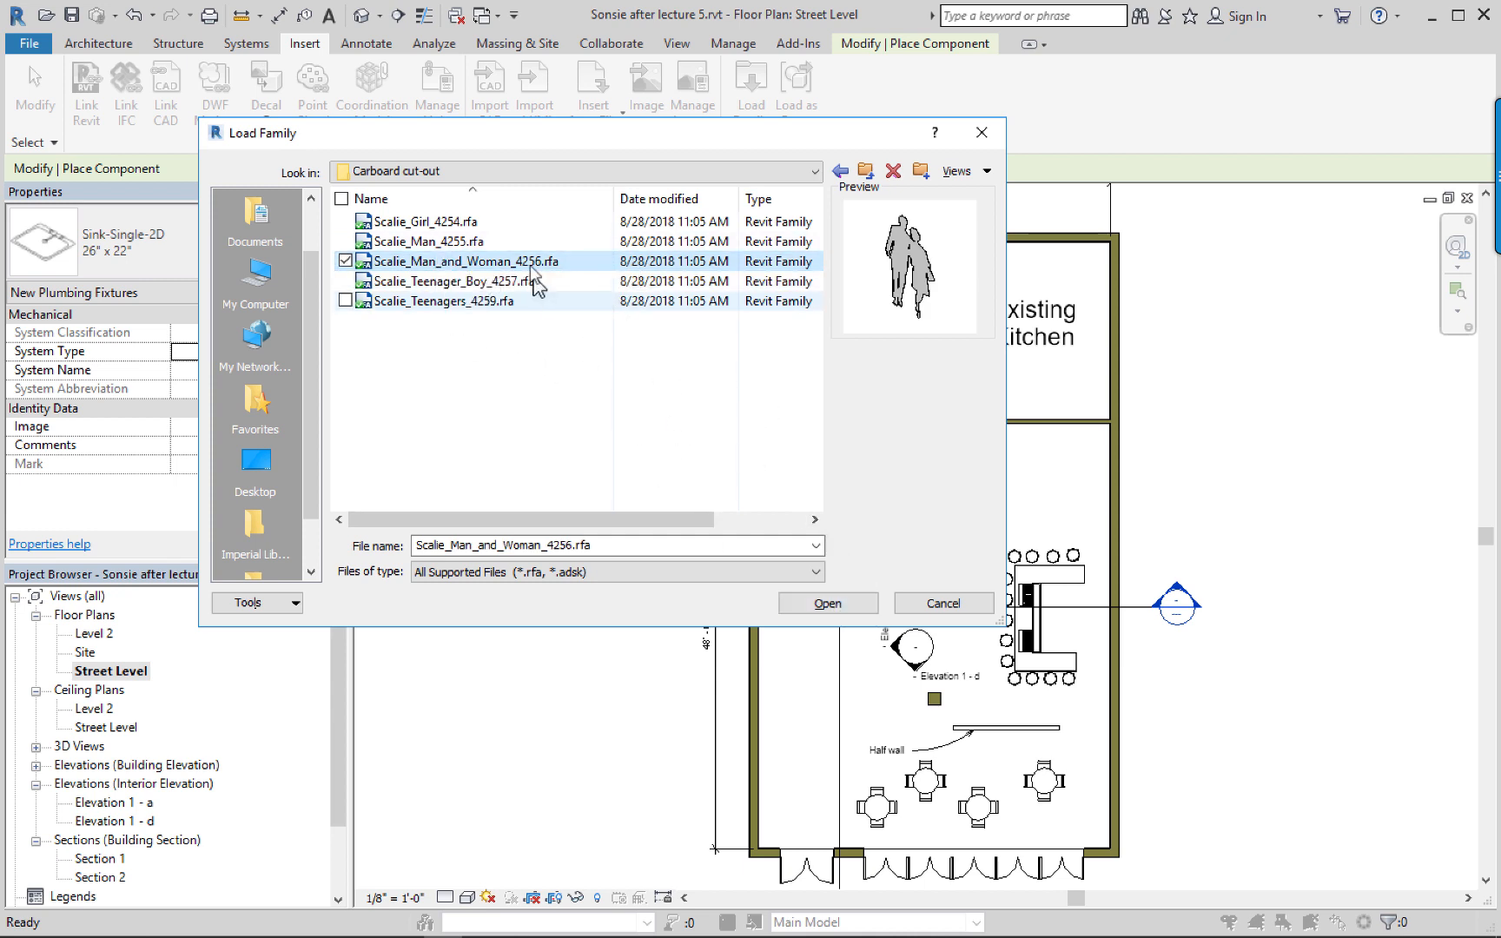
left_click(439, 301)
left_click(424, 221, "shift")
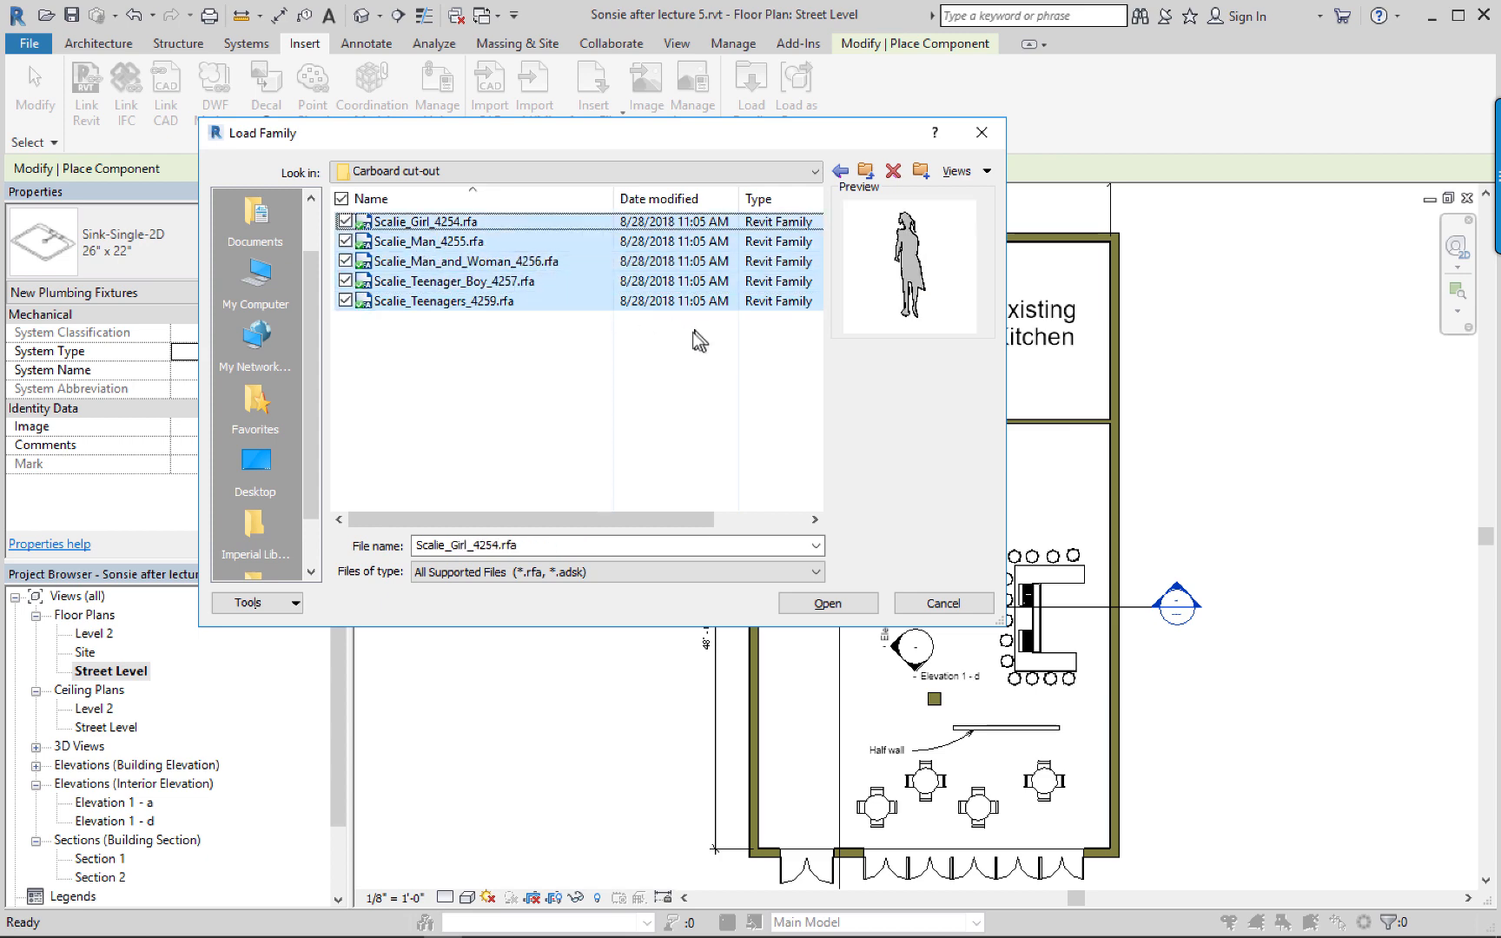
left_click(829, 604)
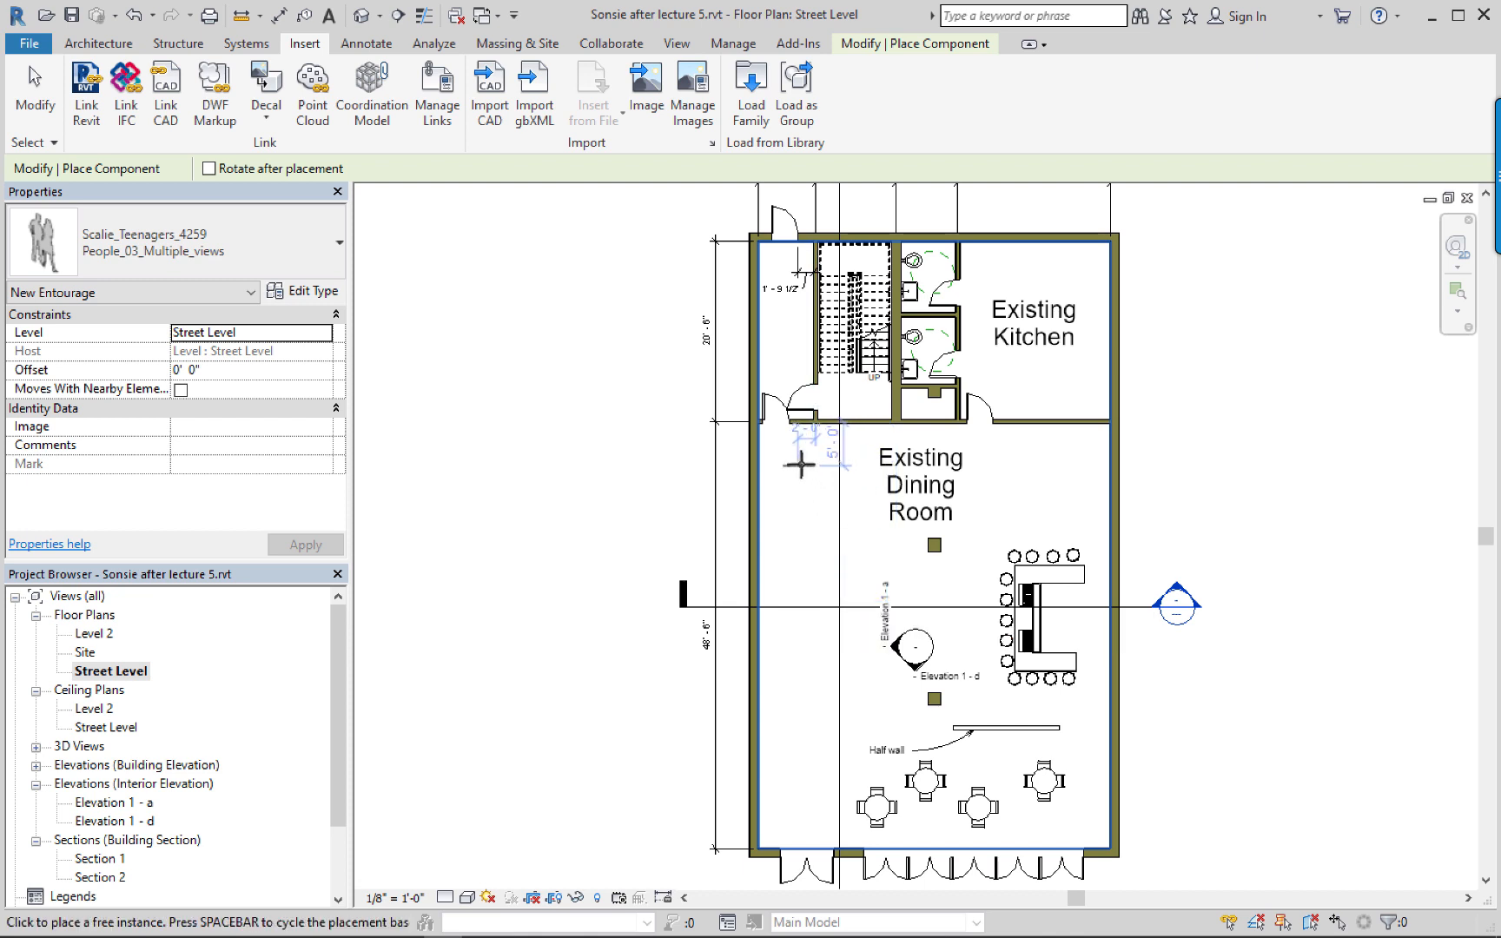
Place two Scalie_Teenagers_4259 figures in the dining room, one near the kitchen wall and one between the half wall and the tables.
left_click(1051, 447)
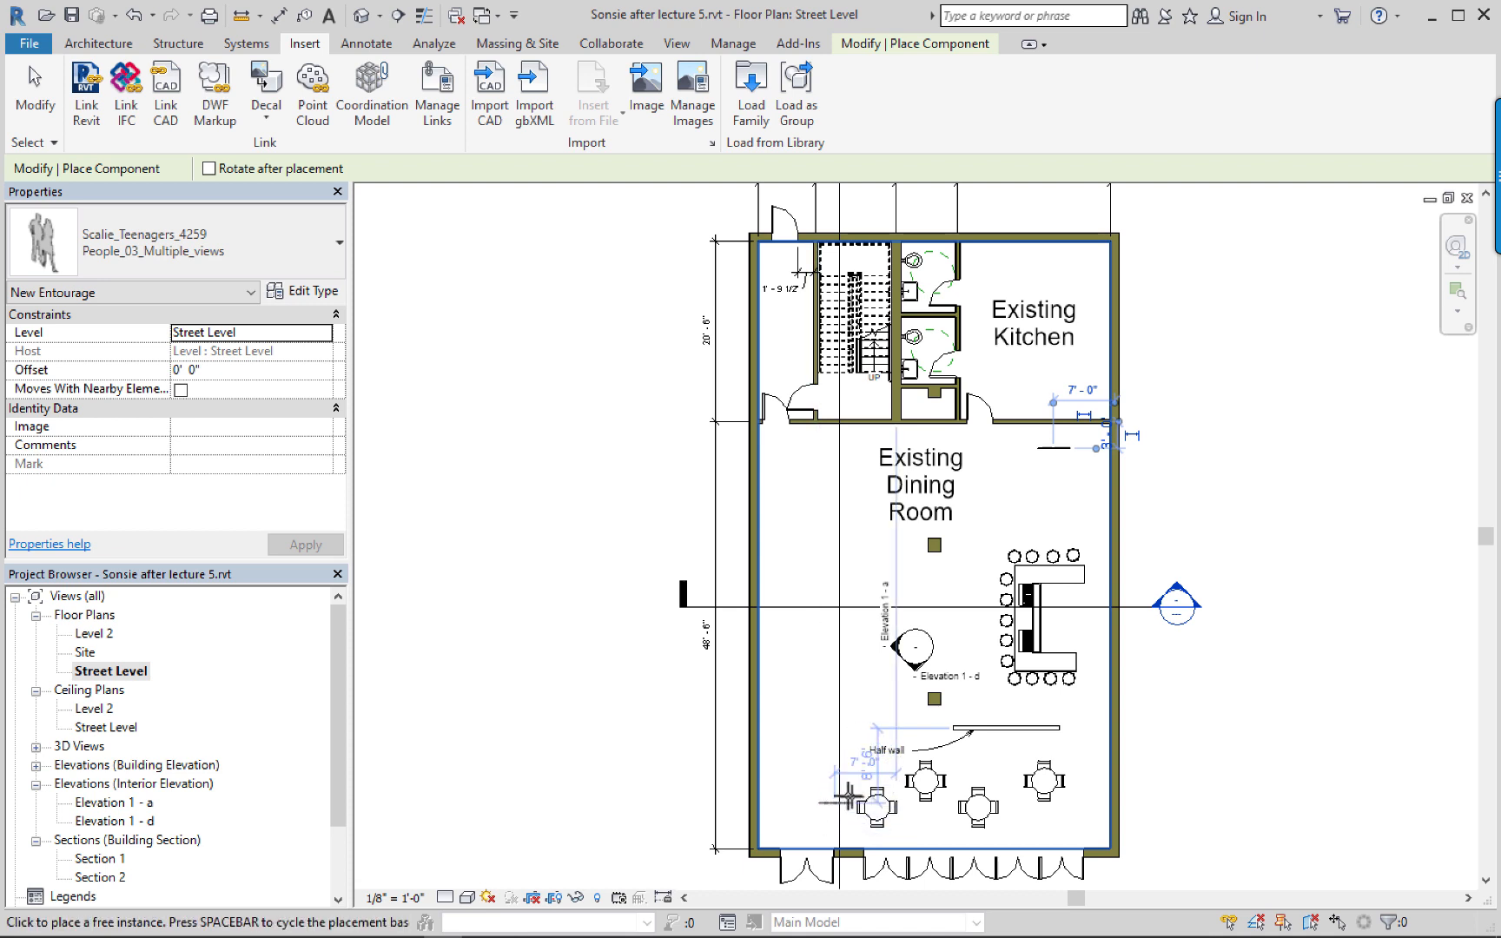
left_click(994, 744)
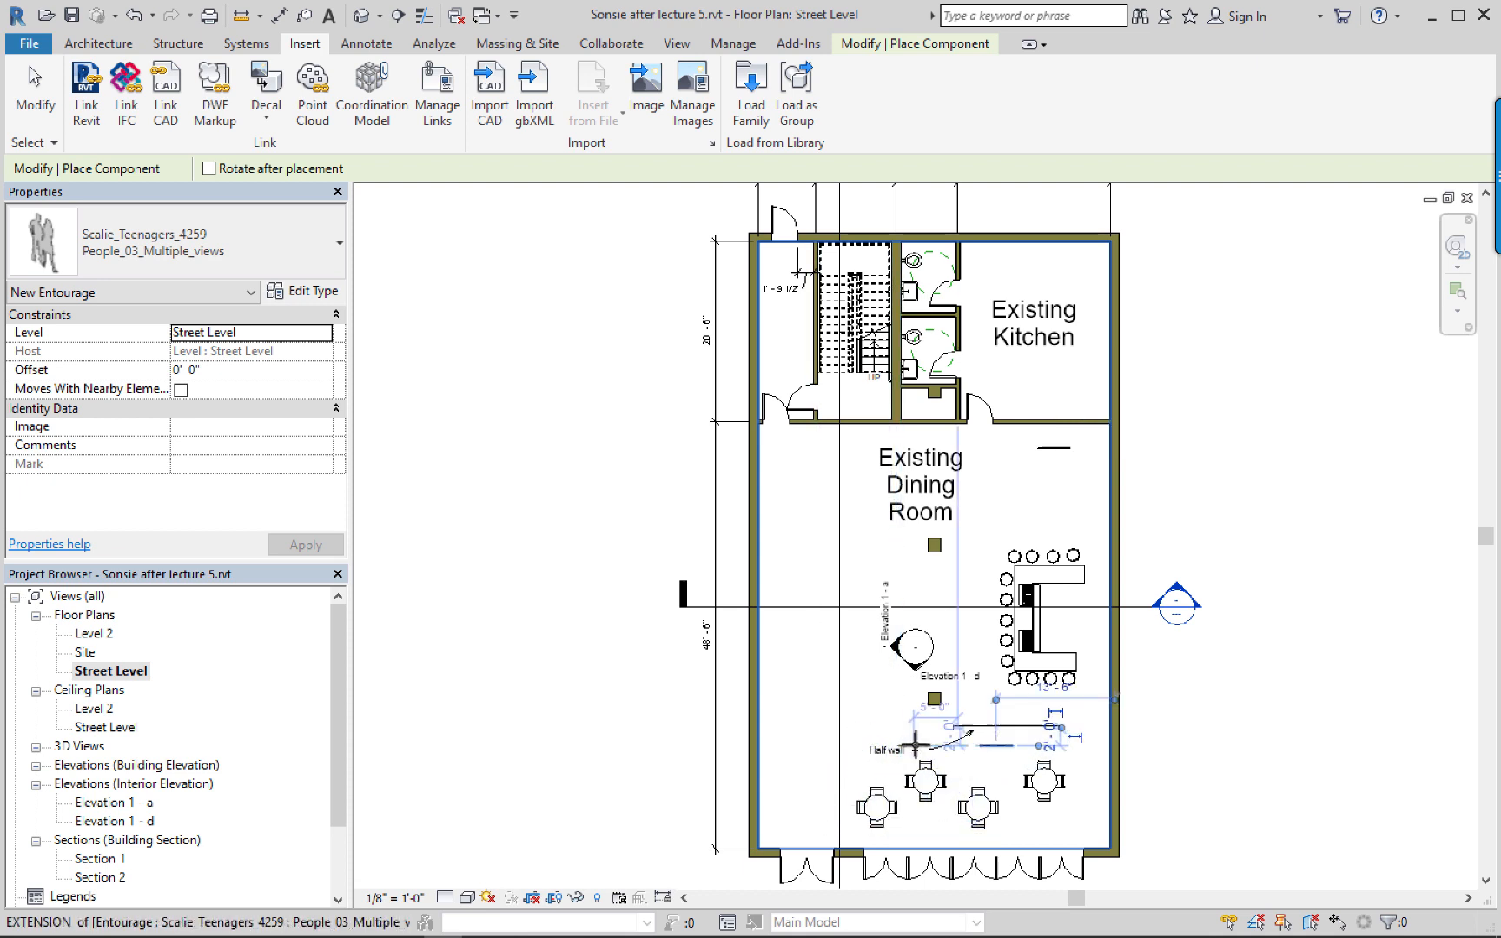
Place a Scalie_Man_and_Woman_4256 figure across the dining room from the bar and shift it to 18'-0" from the kitchen-side wall.
left_click(212, 252)
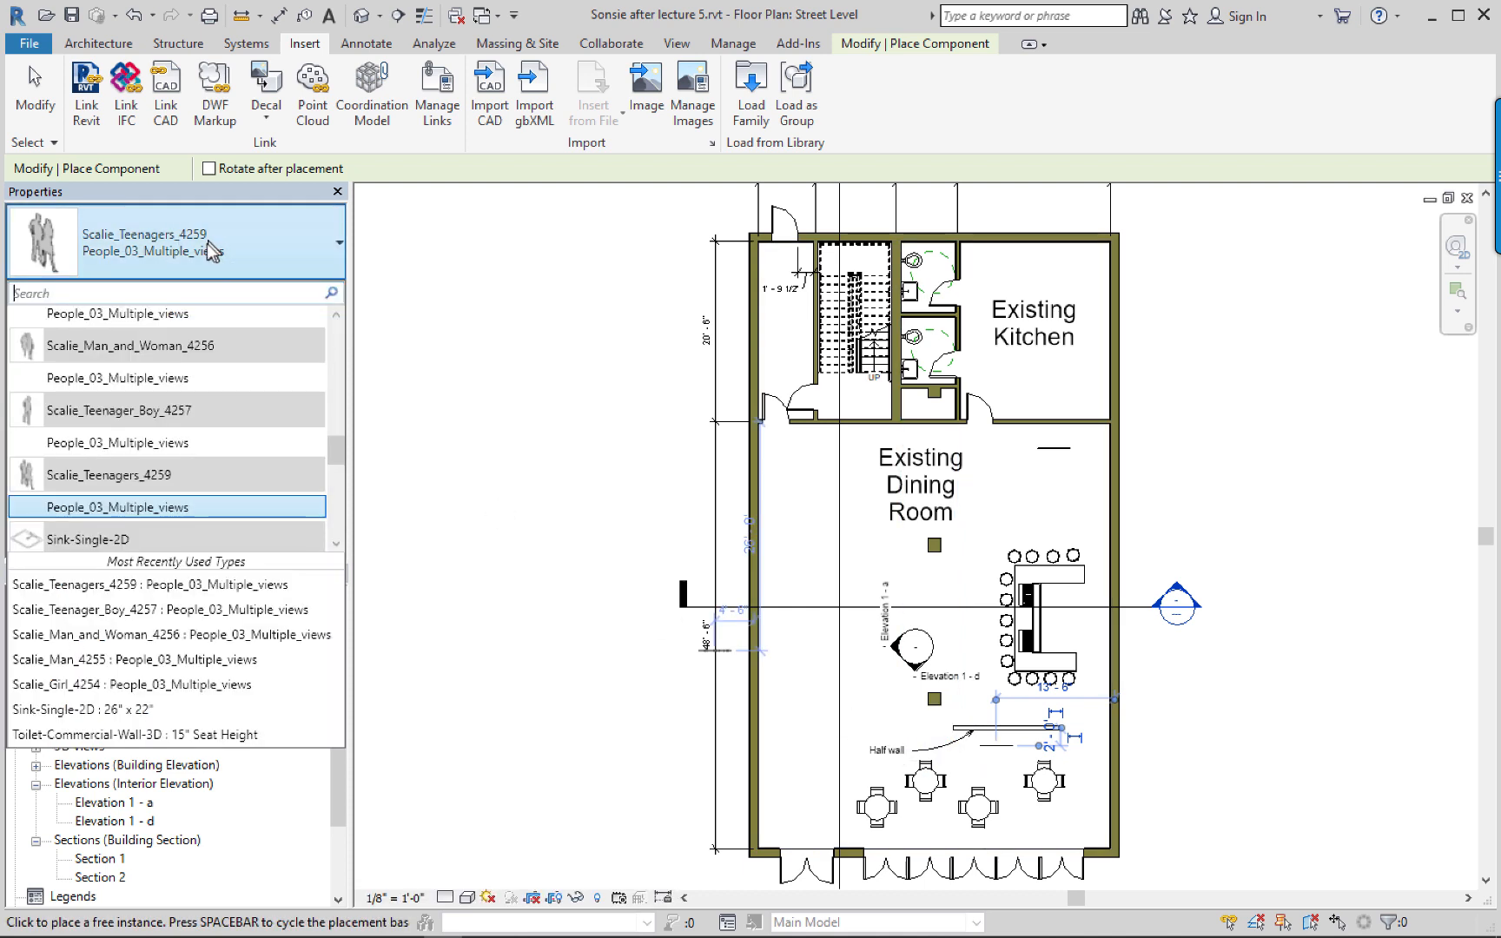
left_click(165, 383)
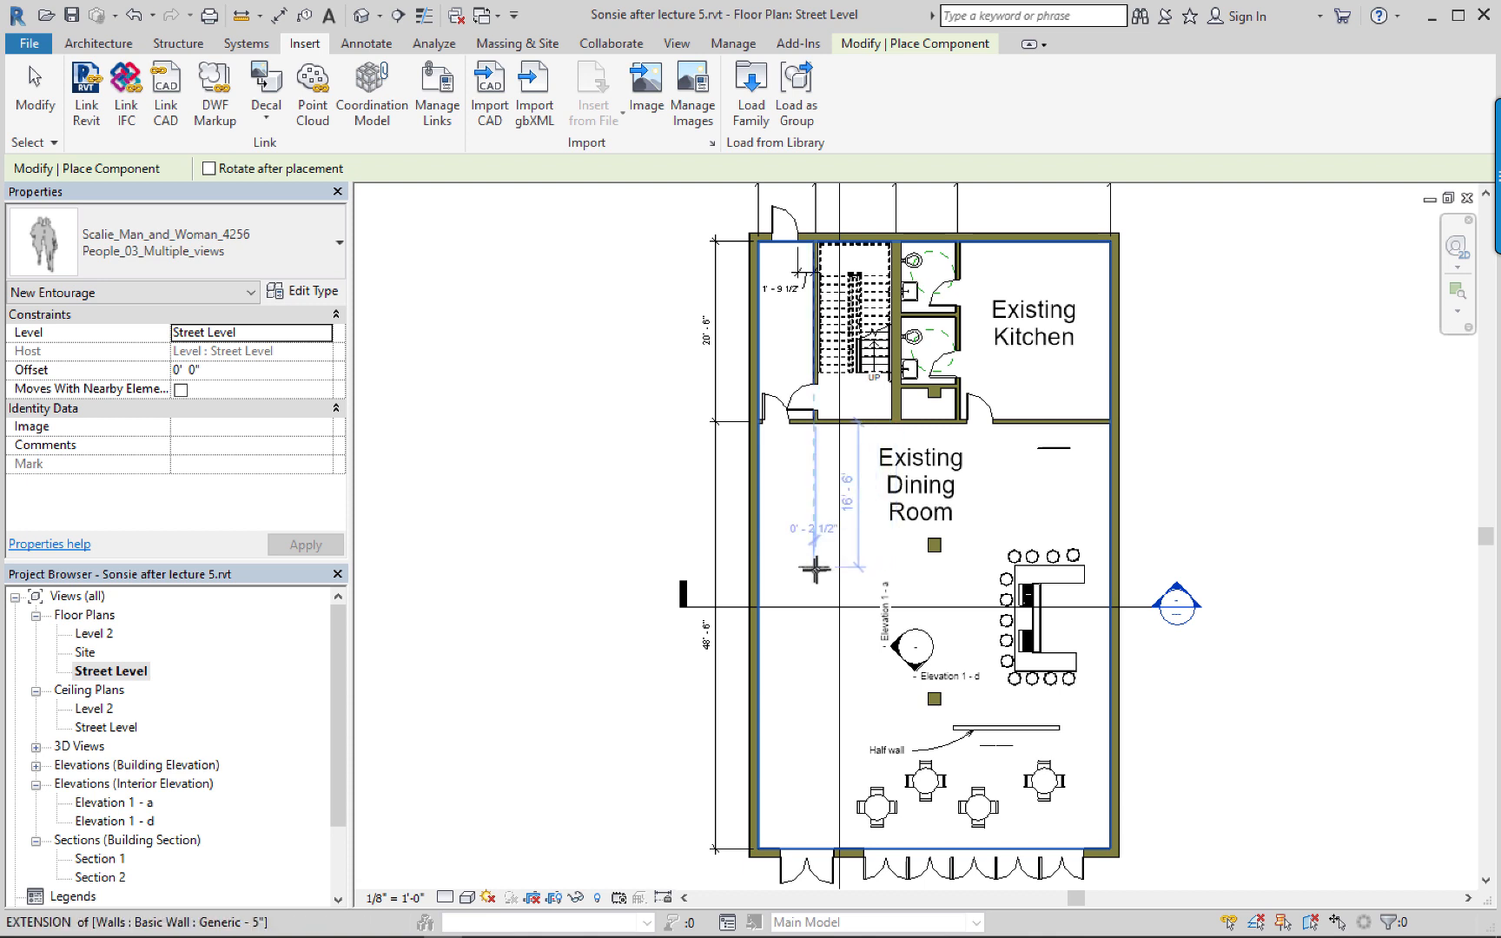
scroll(821, 567, "up", 2)
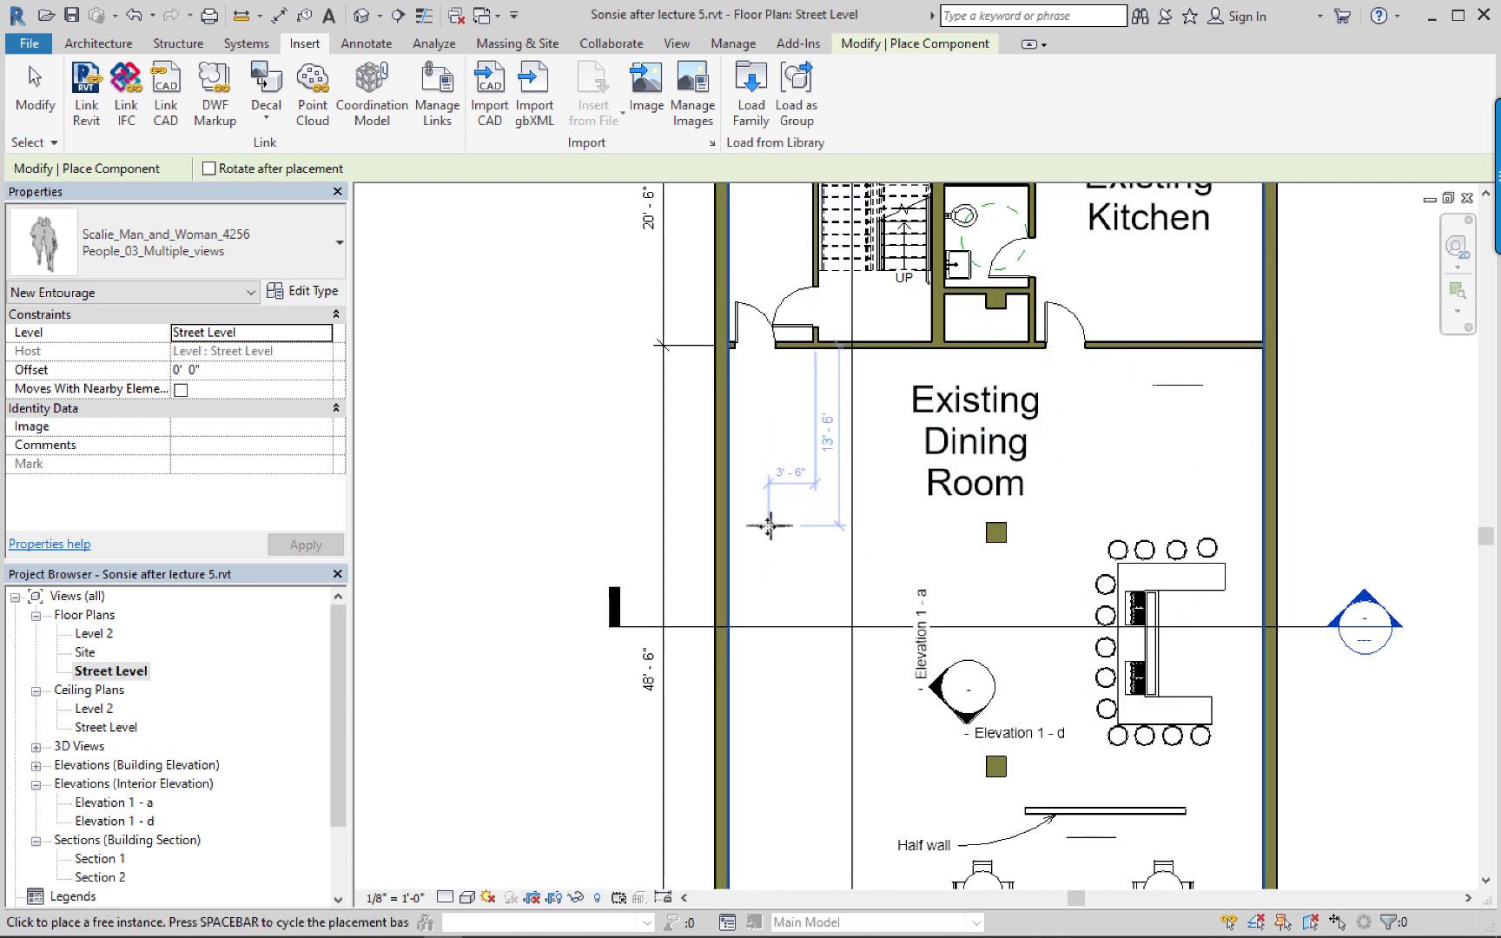
scroll(786, 568, "down", 1)
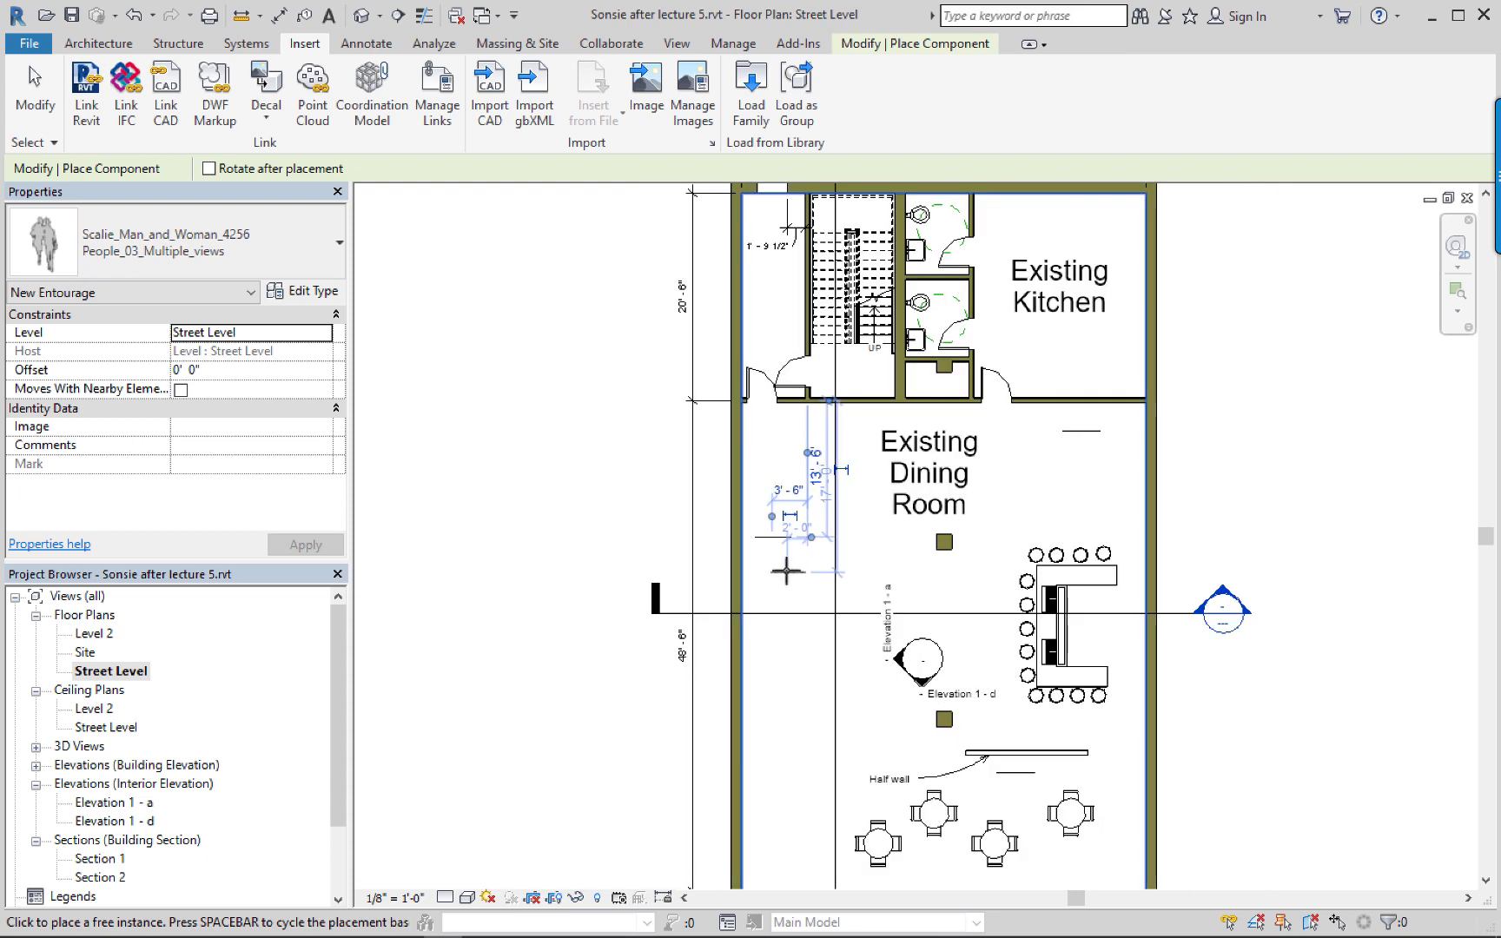
scroll(786, 571, "up", 1)
left_click(35, 92)
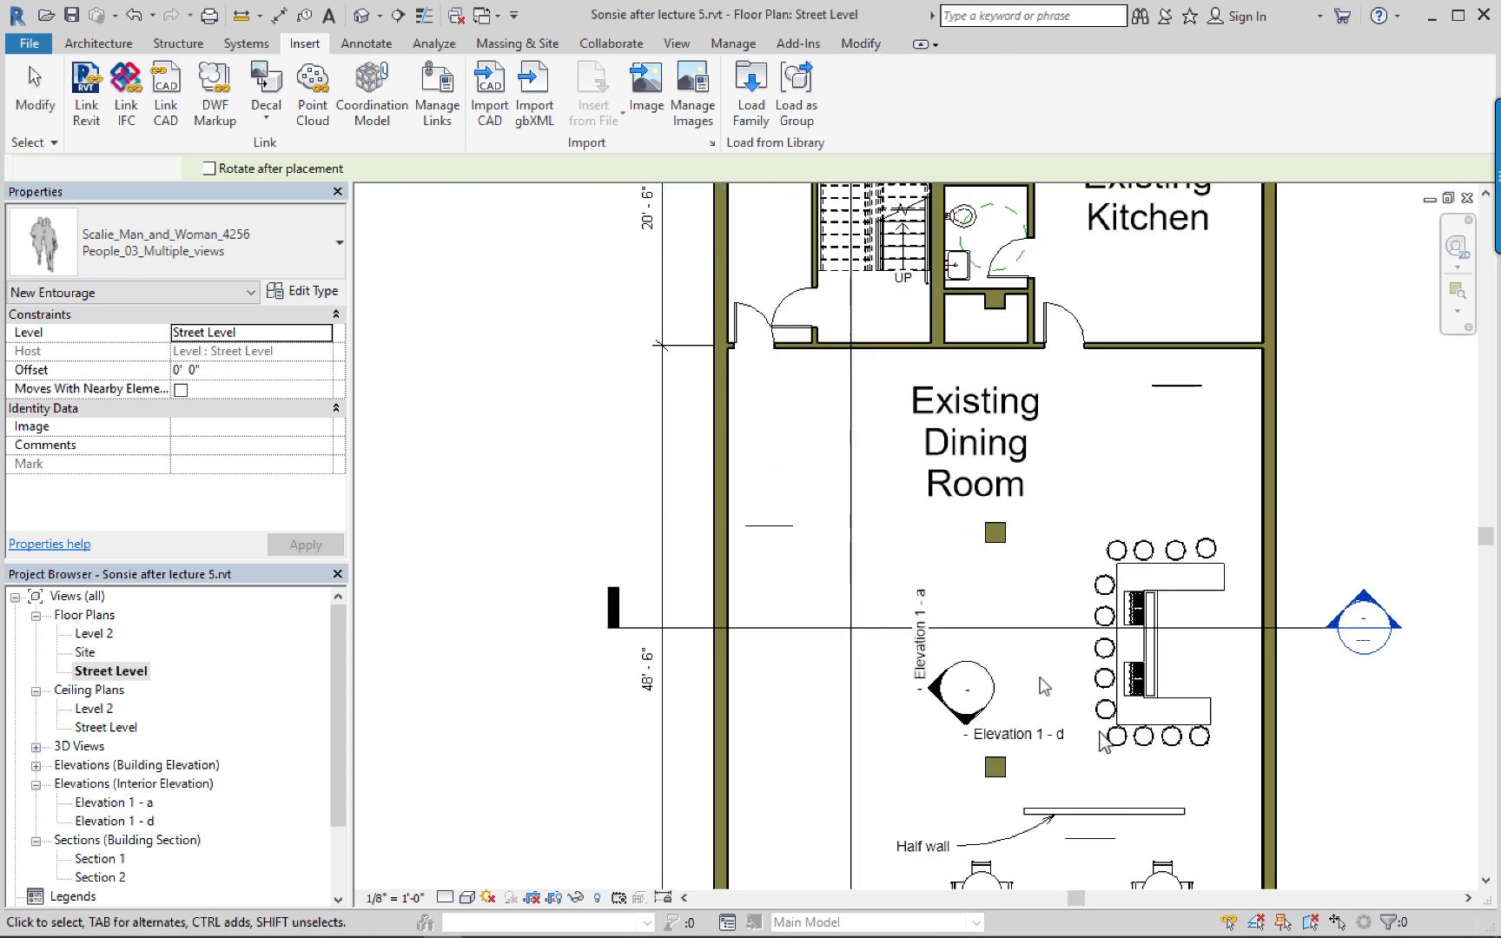
left_click(774, 558)
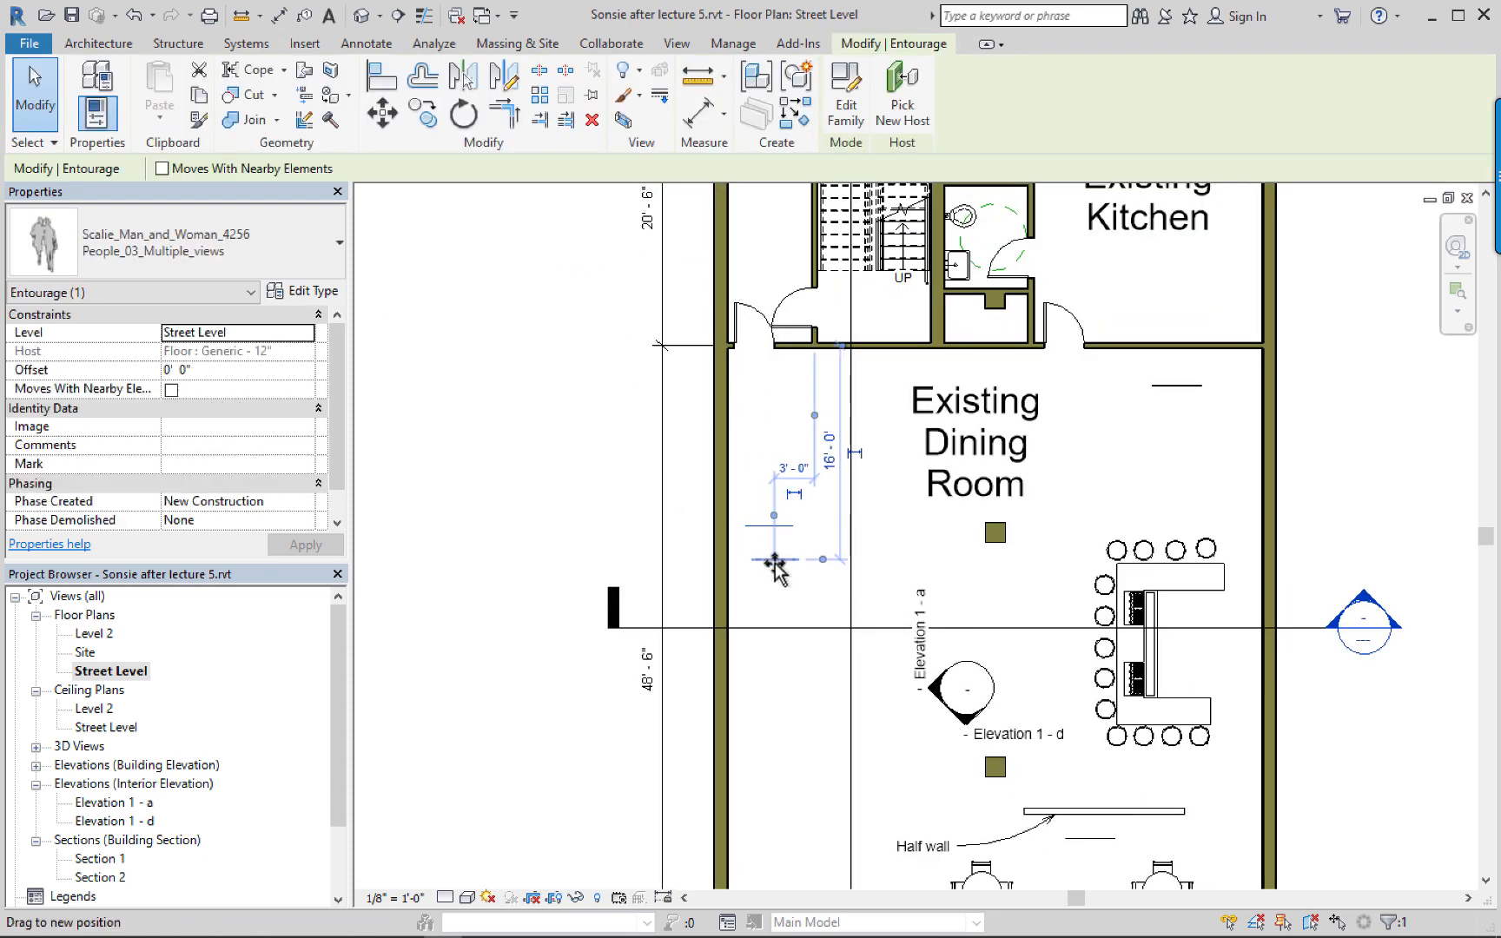
left_click_drag(774, 565, 825, 589)
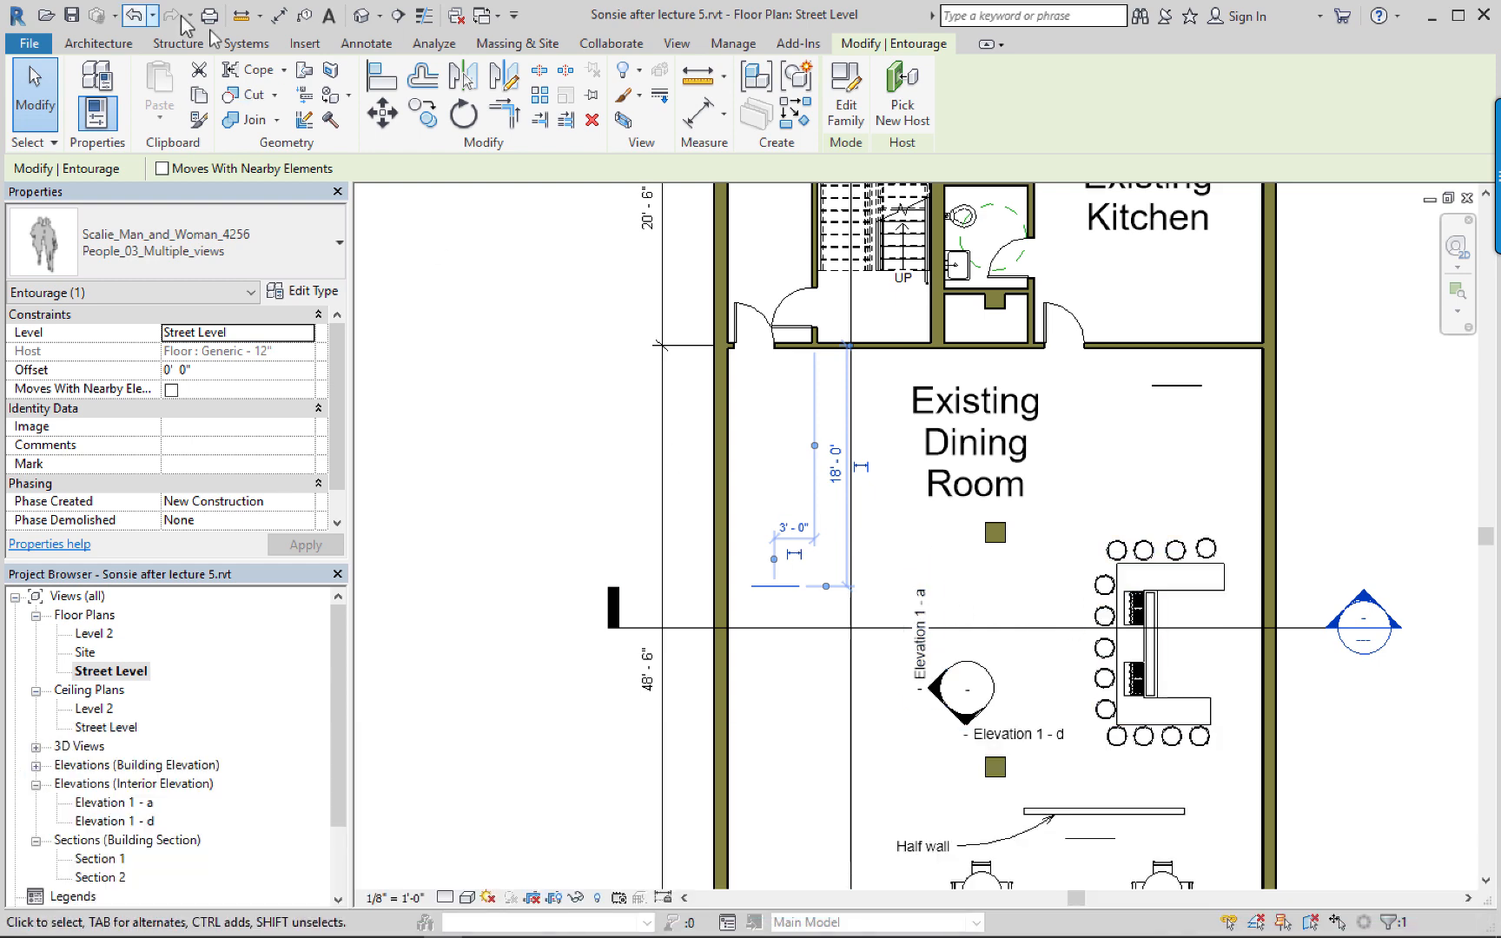
Rotate the Scalie_Man_and_Woman_4256 figure 90° counterclockwise and copy it to the open area between the bar and the kitchen wall.
left_click(463, 113)
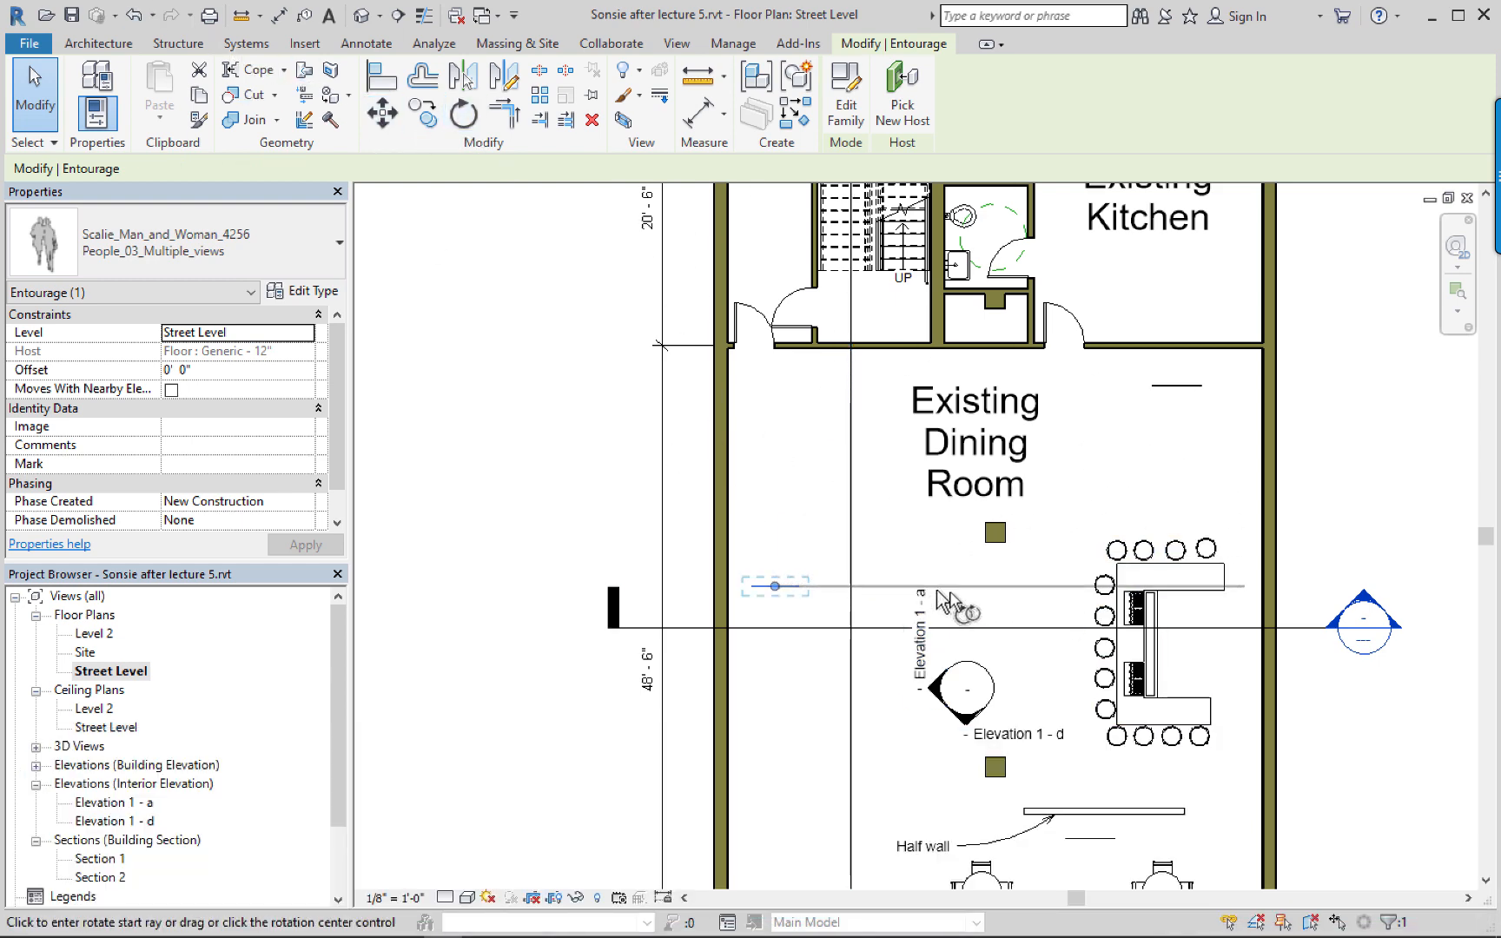
left_click(933, 586)
left_click(777, 469)
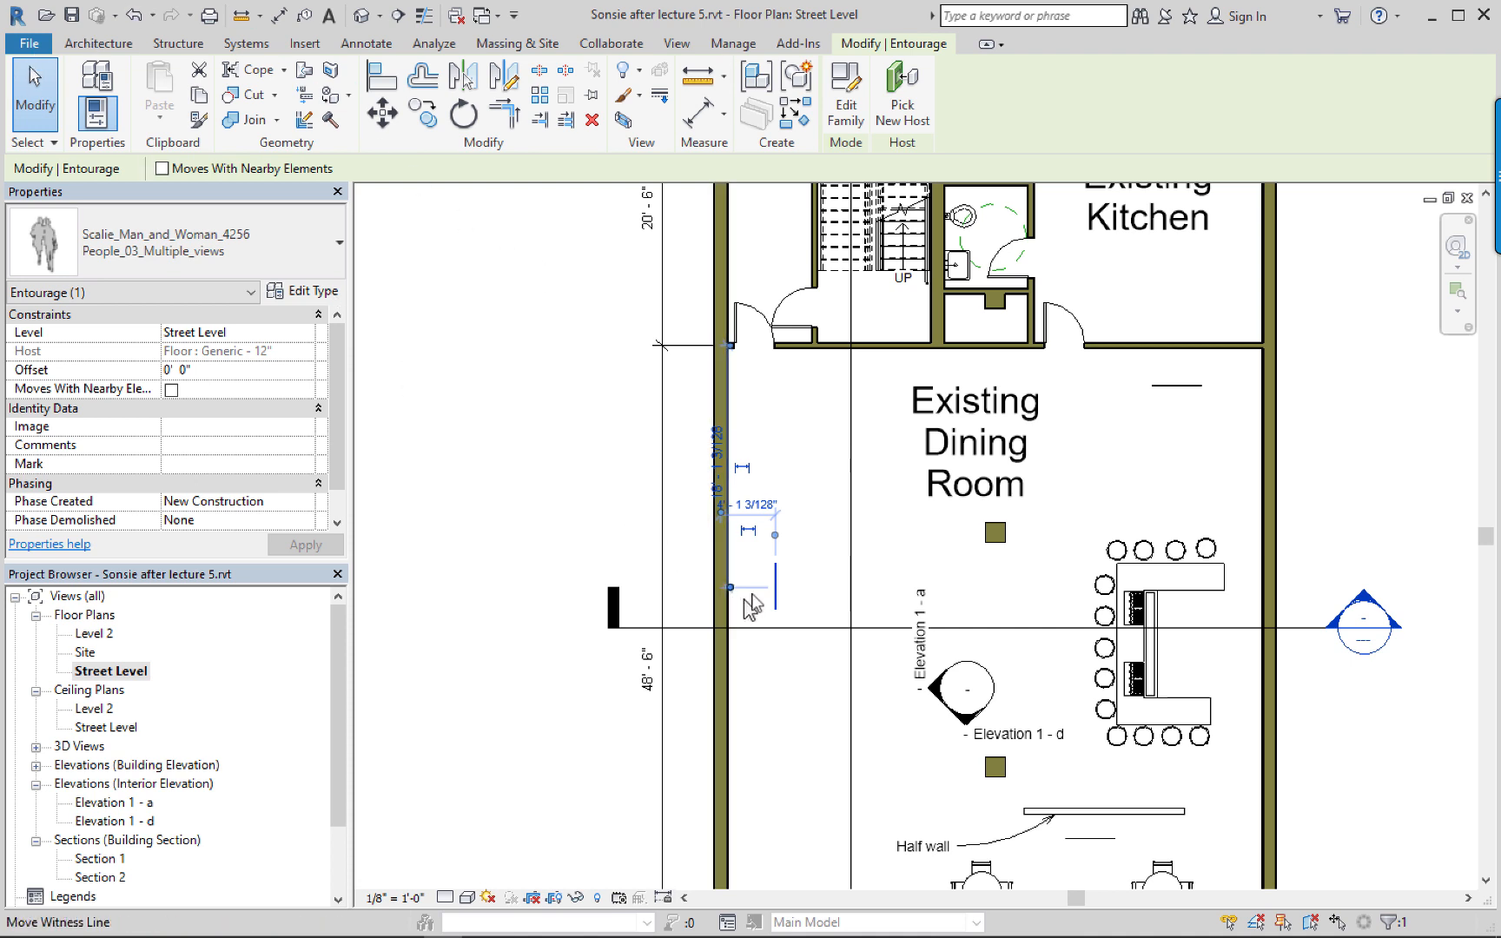
left_click_drag(863, 567, 1149, 479)
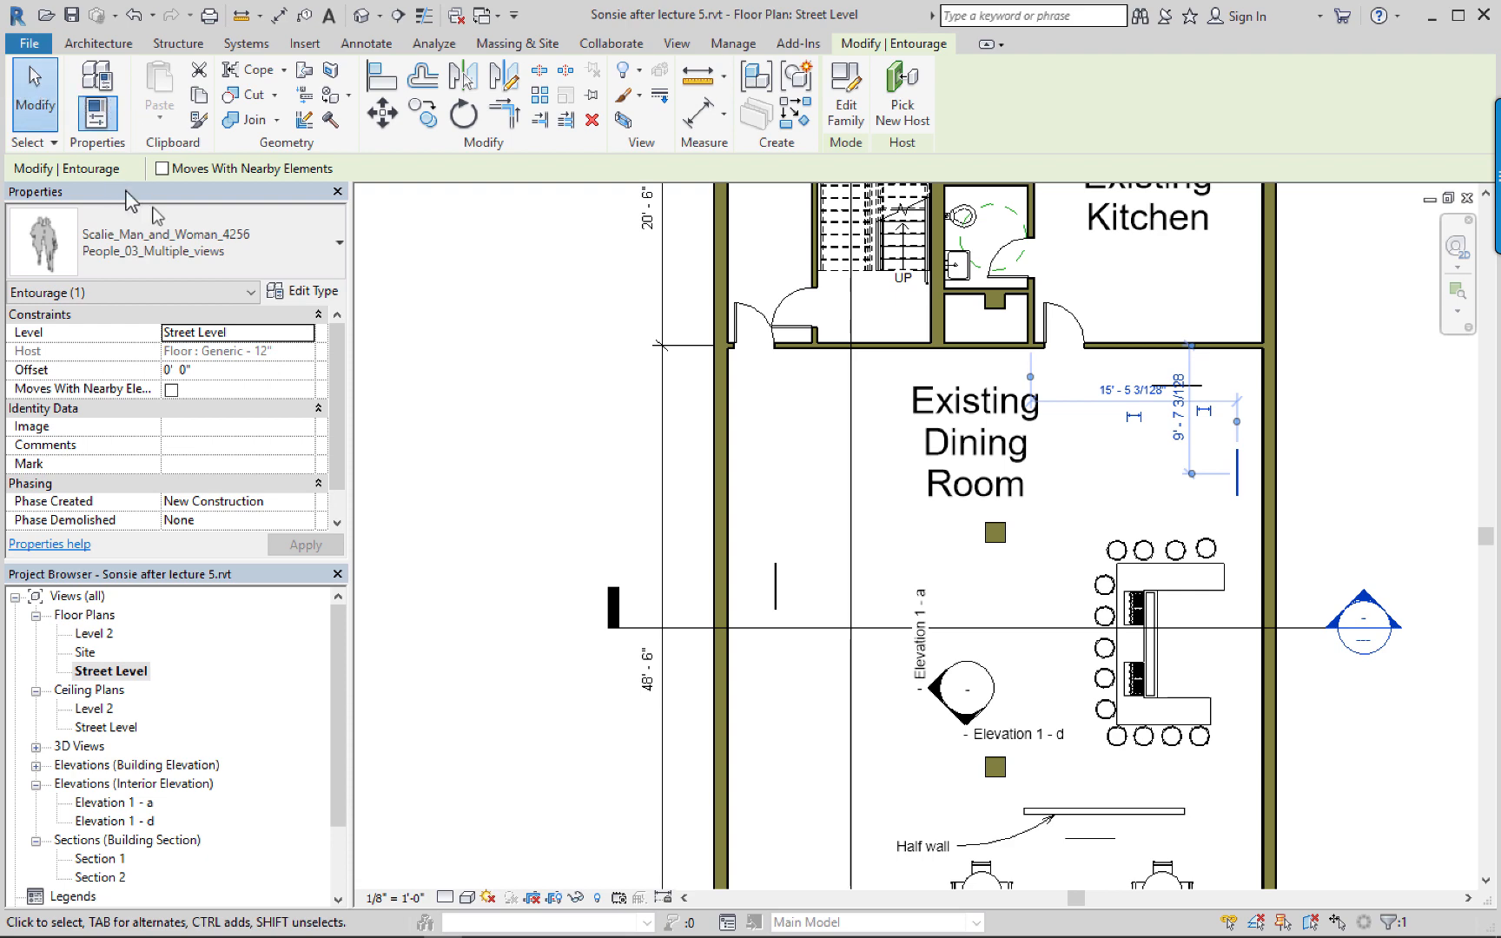
left_click(535, 301)
Place a Scalie_Man_4255 component behind the bar counter, 24'-0" from the kitchen wall and 6'-0" from the nearby exterior wall.
left_click(261, 230)
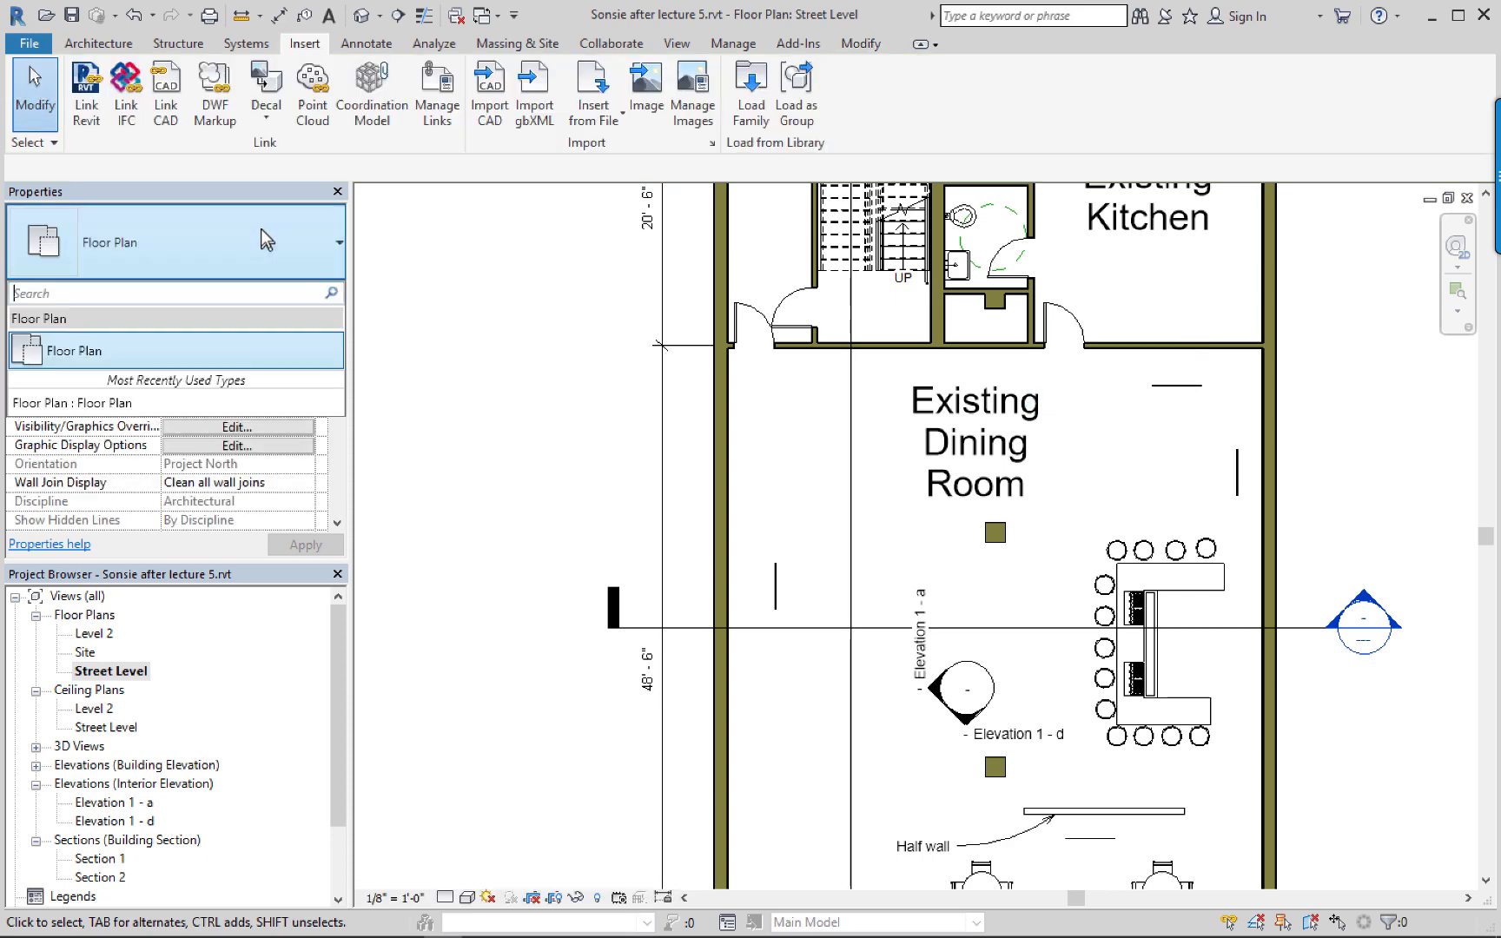
left_click(264, 236)
left_click(98, 42)
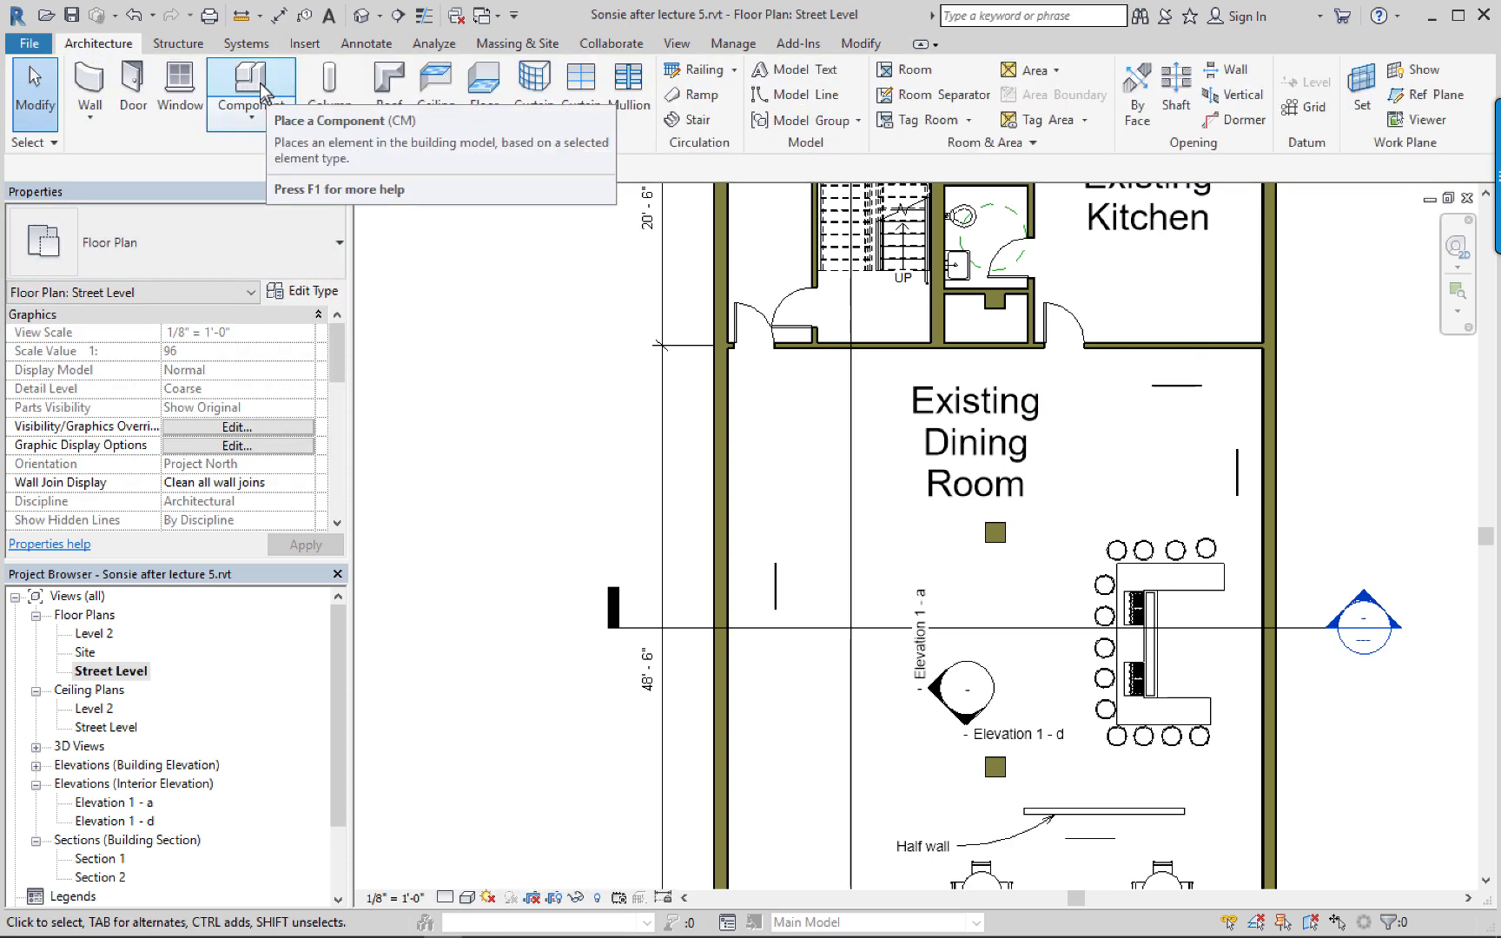
left_click(260, 90)
left_click(266, 264)
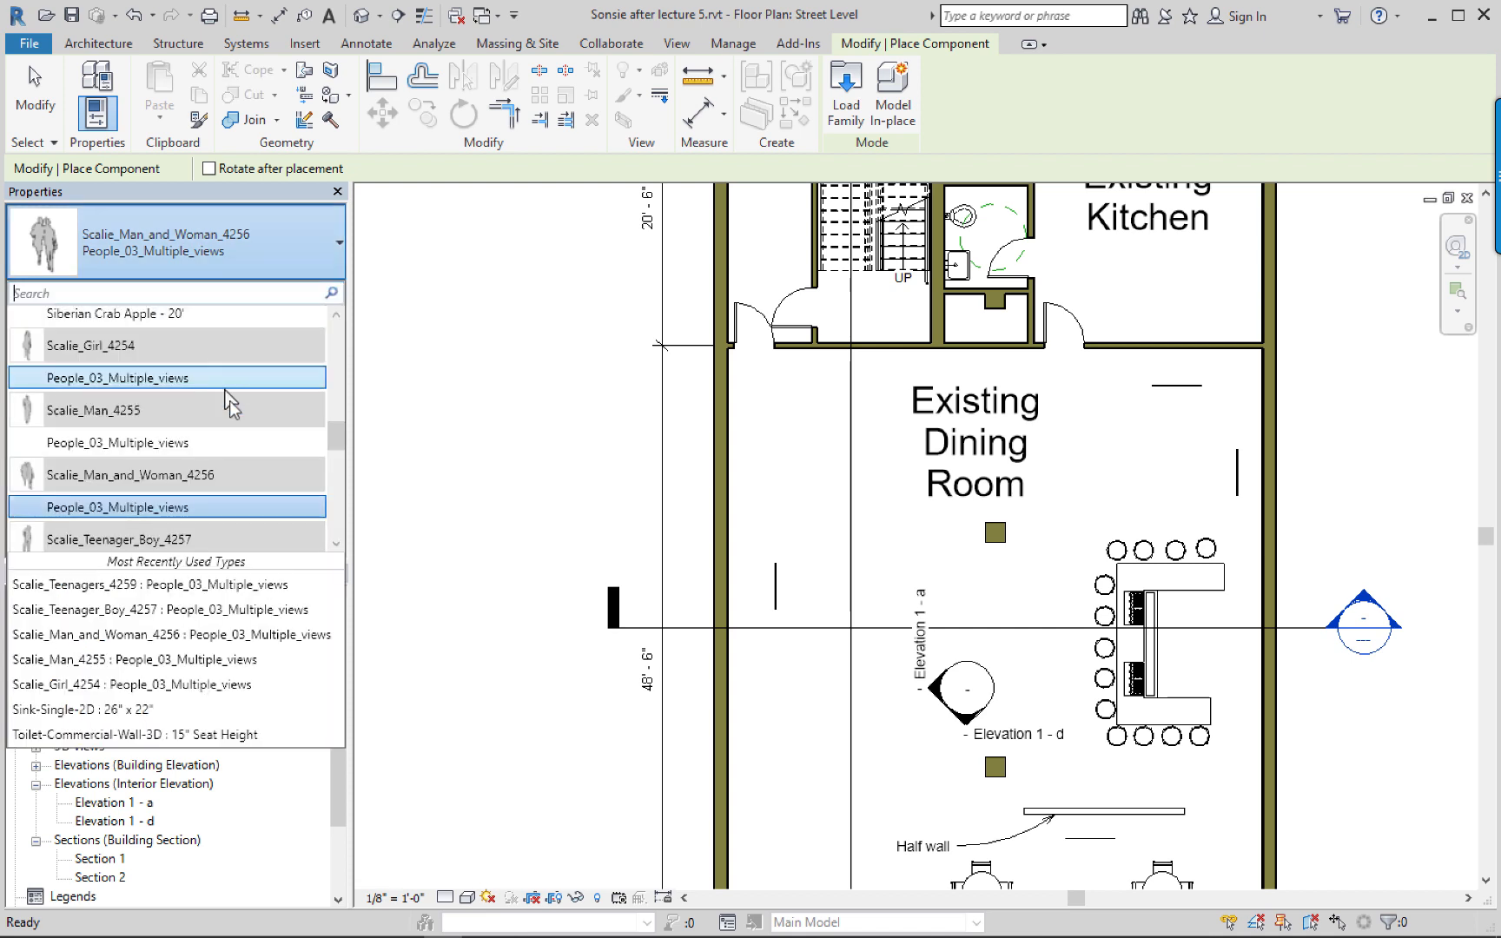
left_click(202, 442)
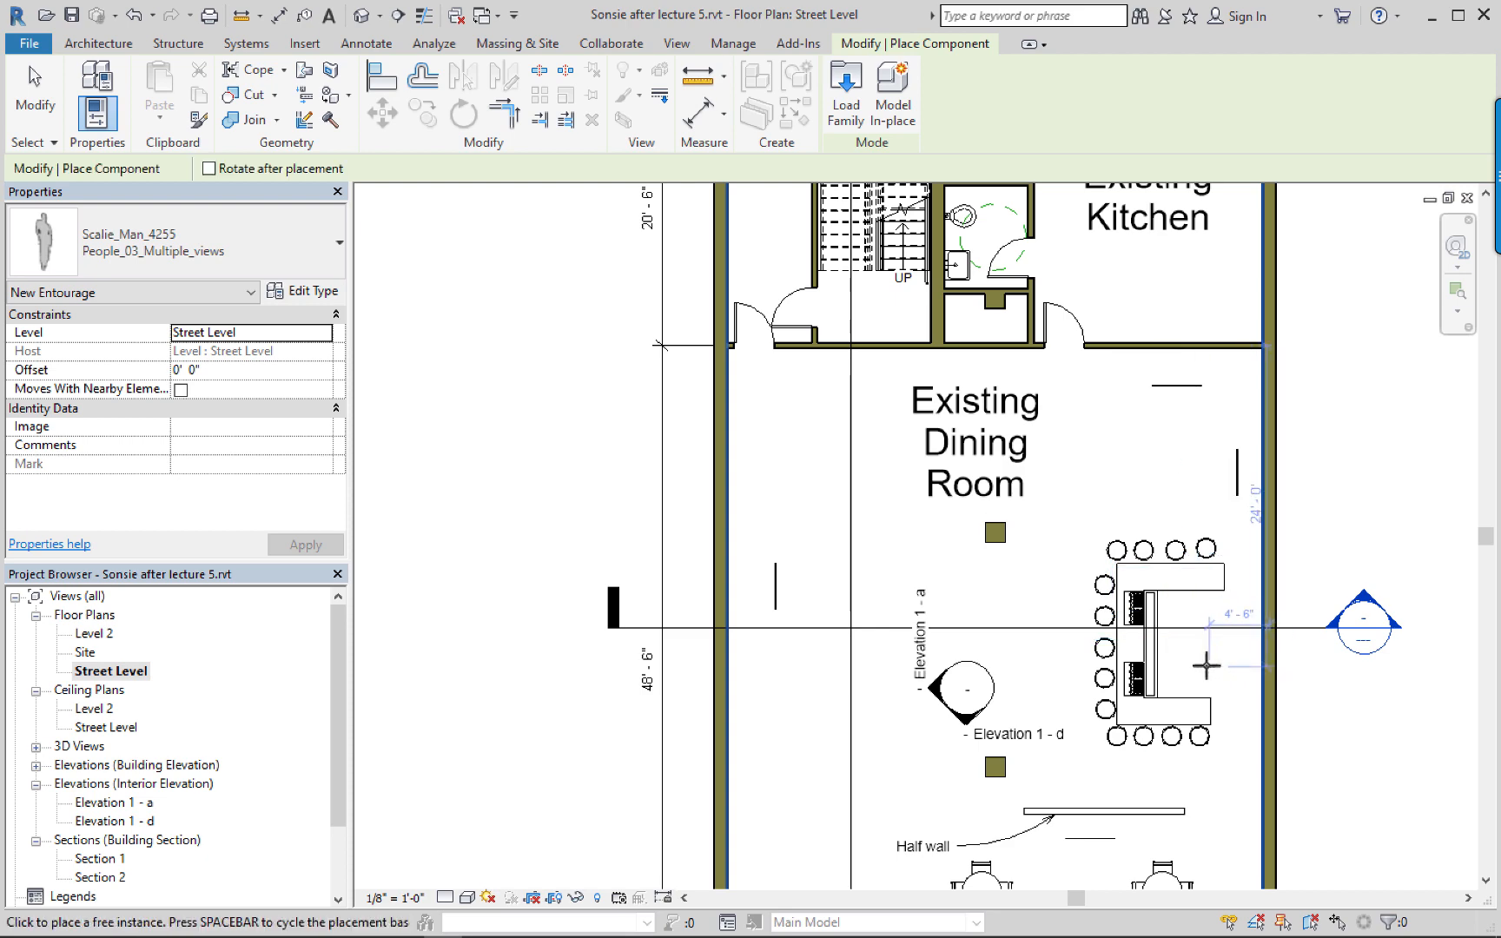
scroll(1147, 647, "down", 2)
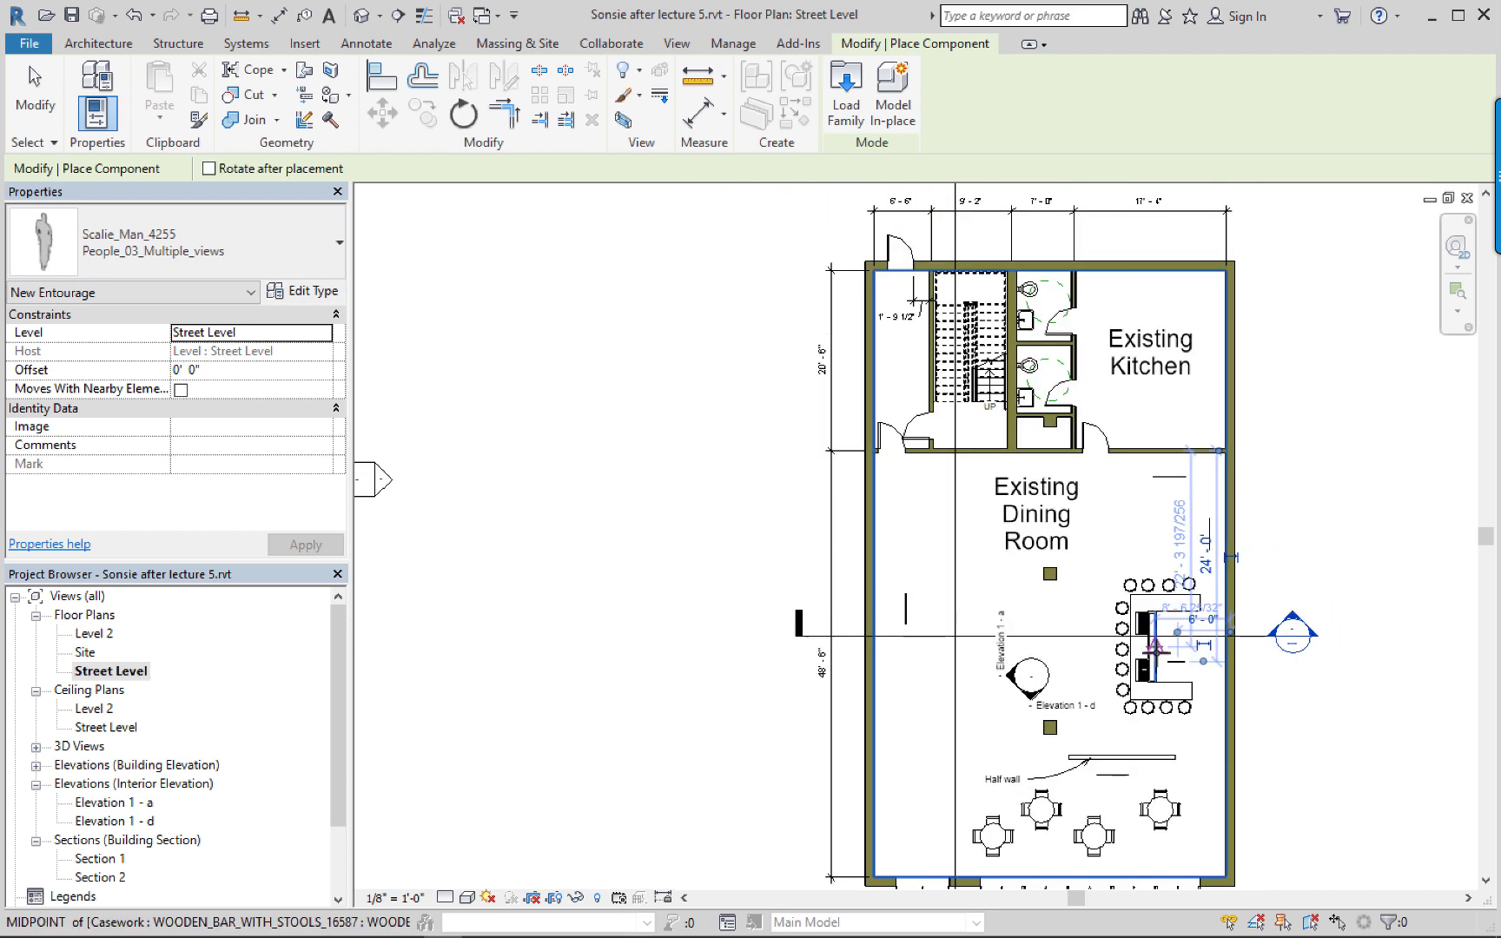
scroll(1146, 647, "up", 3)
left_click(21, 108)
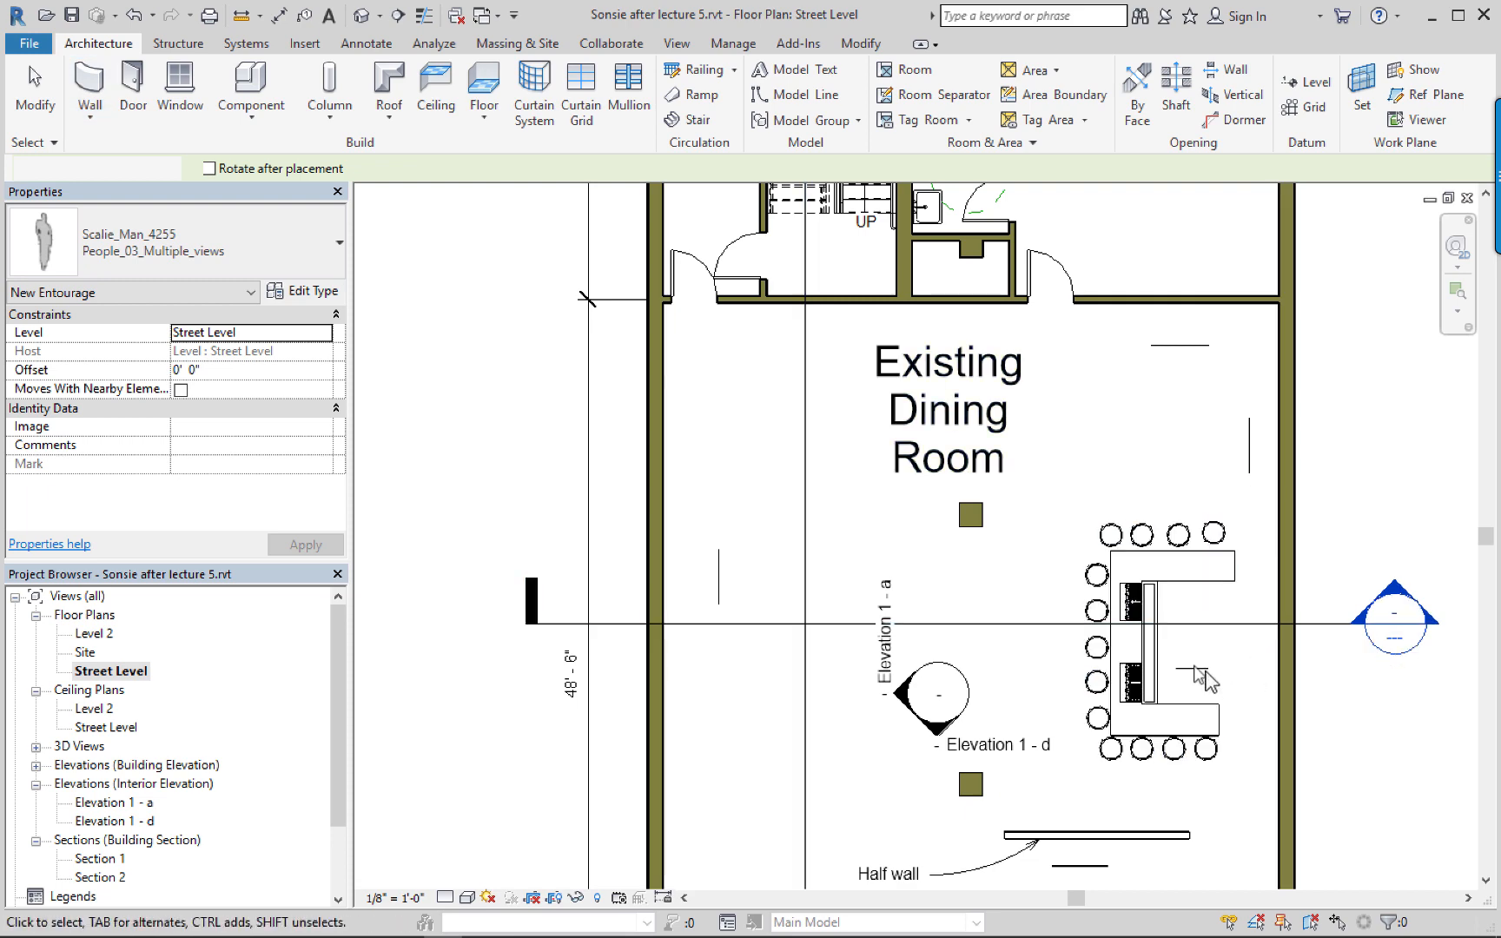
Rotate the Scalie_Man_4255 figure behind the bar 90° counterclockwise.
left_click(463, 114)
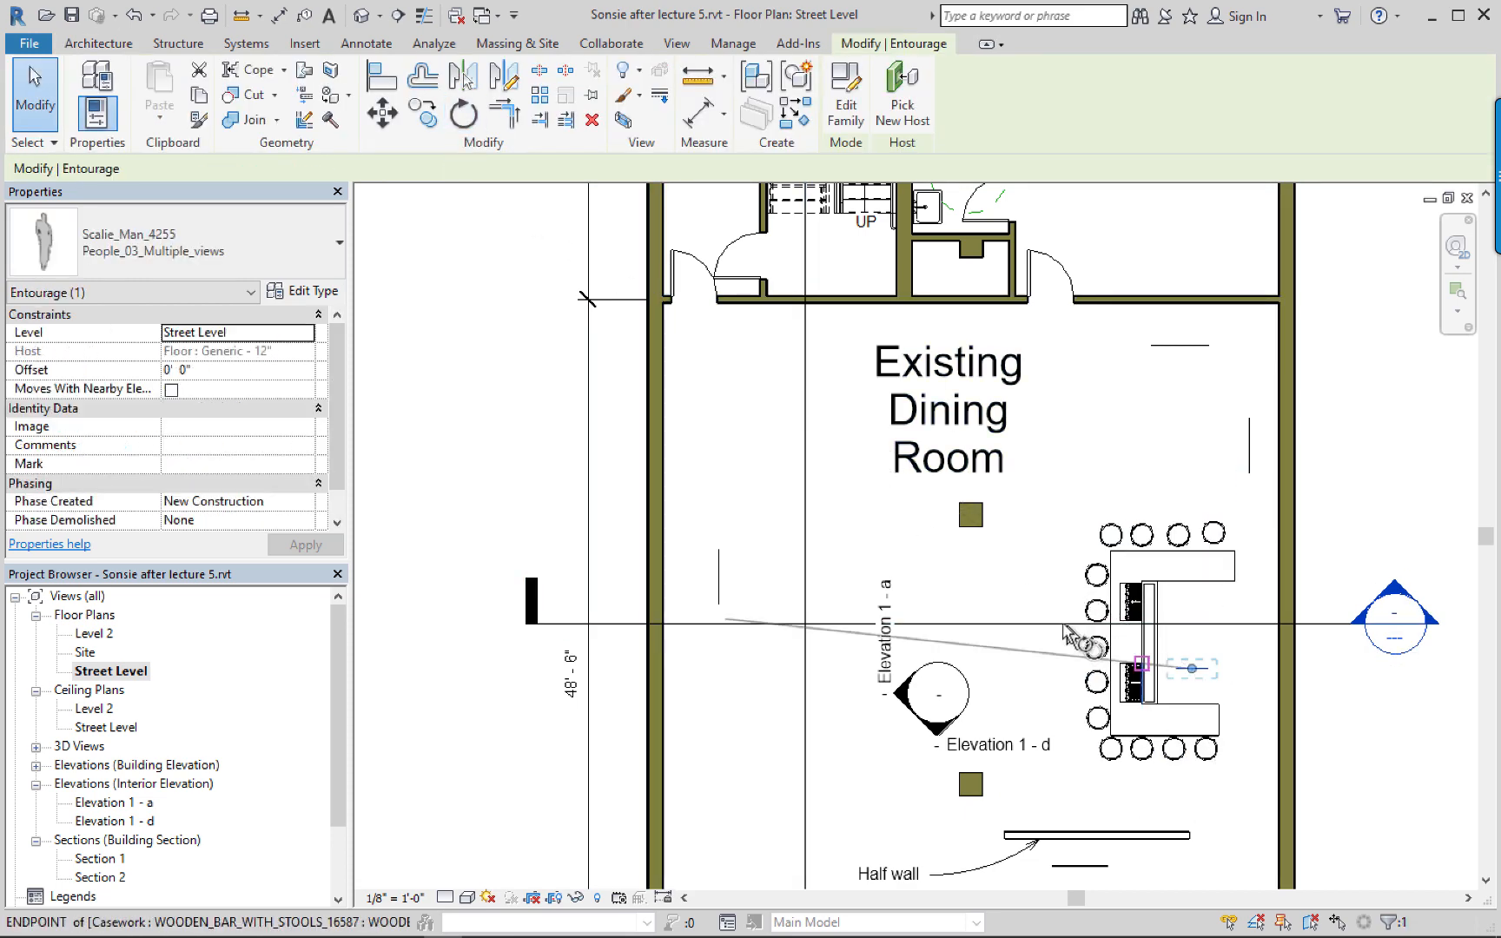
left_click(1190, 477)
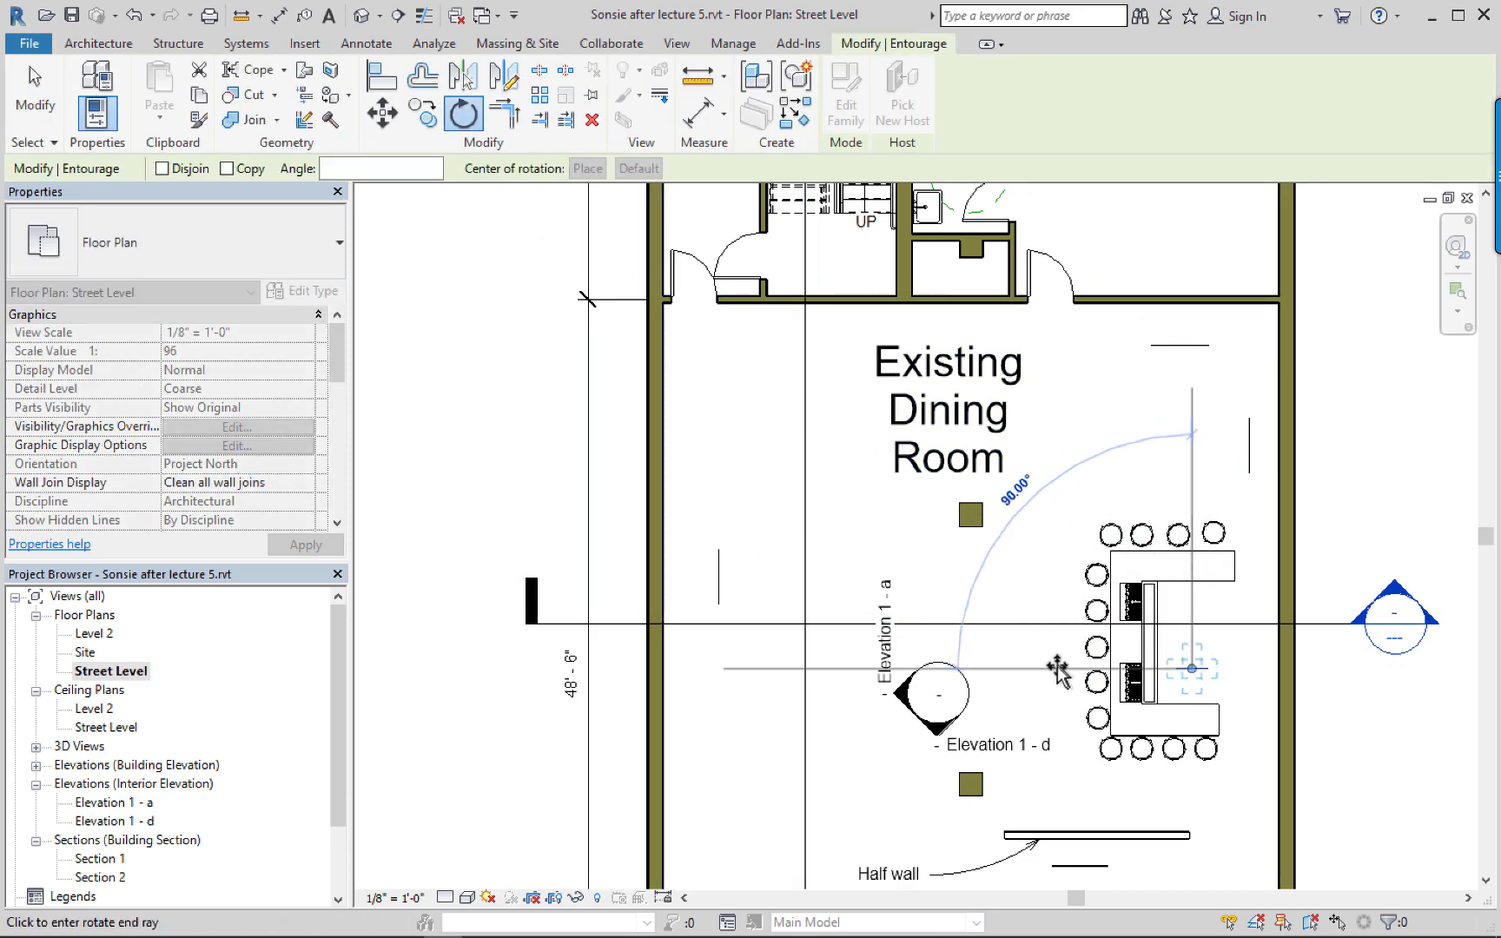
left_click(1055, 670)
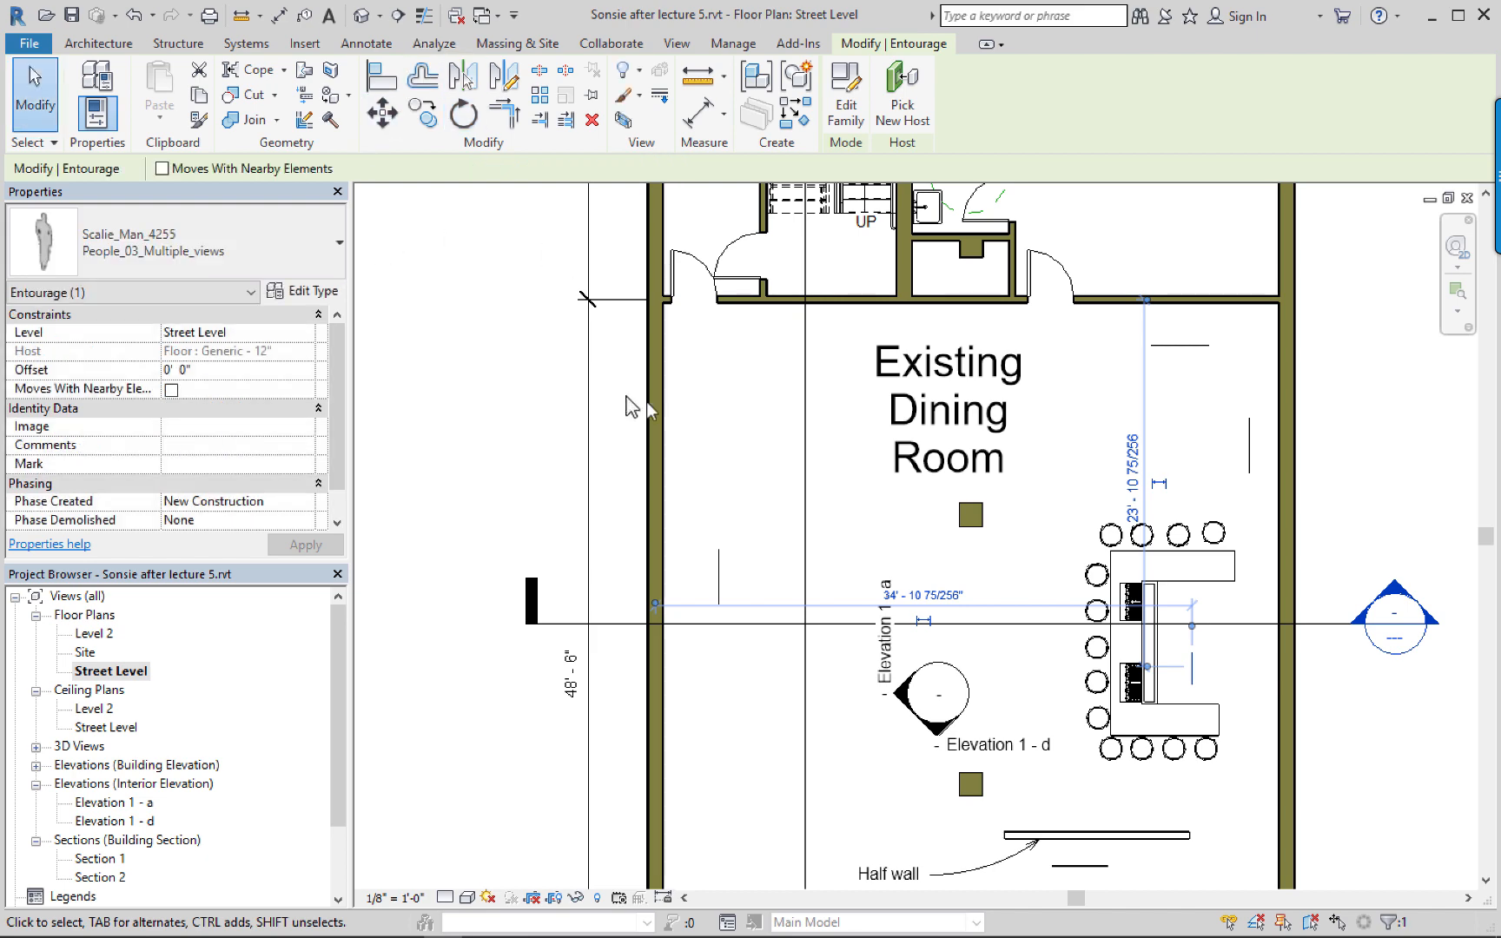
Close the hidden views, open Section 1 and tile it beside the Street Level floor plan.
scroll(887, 578, "down", 3)
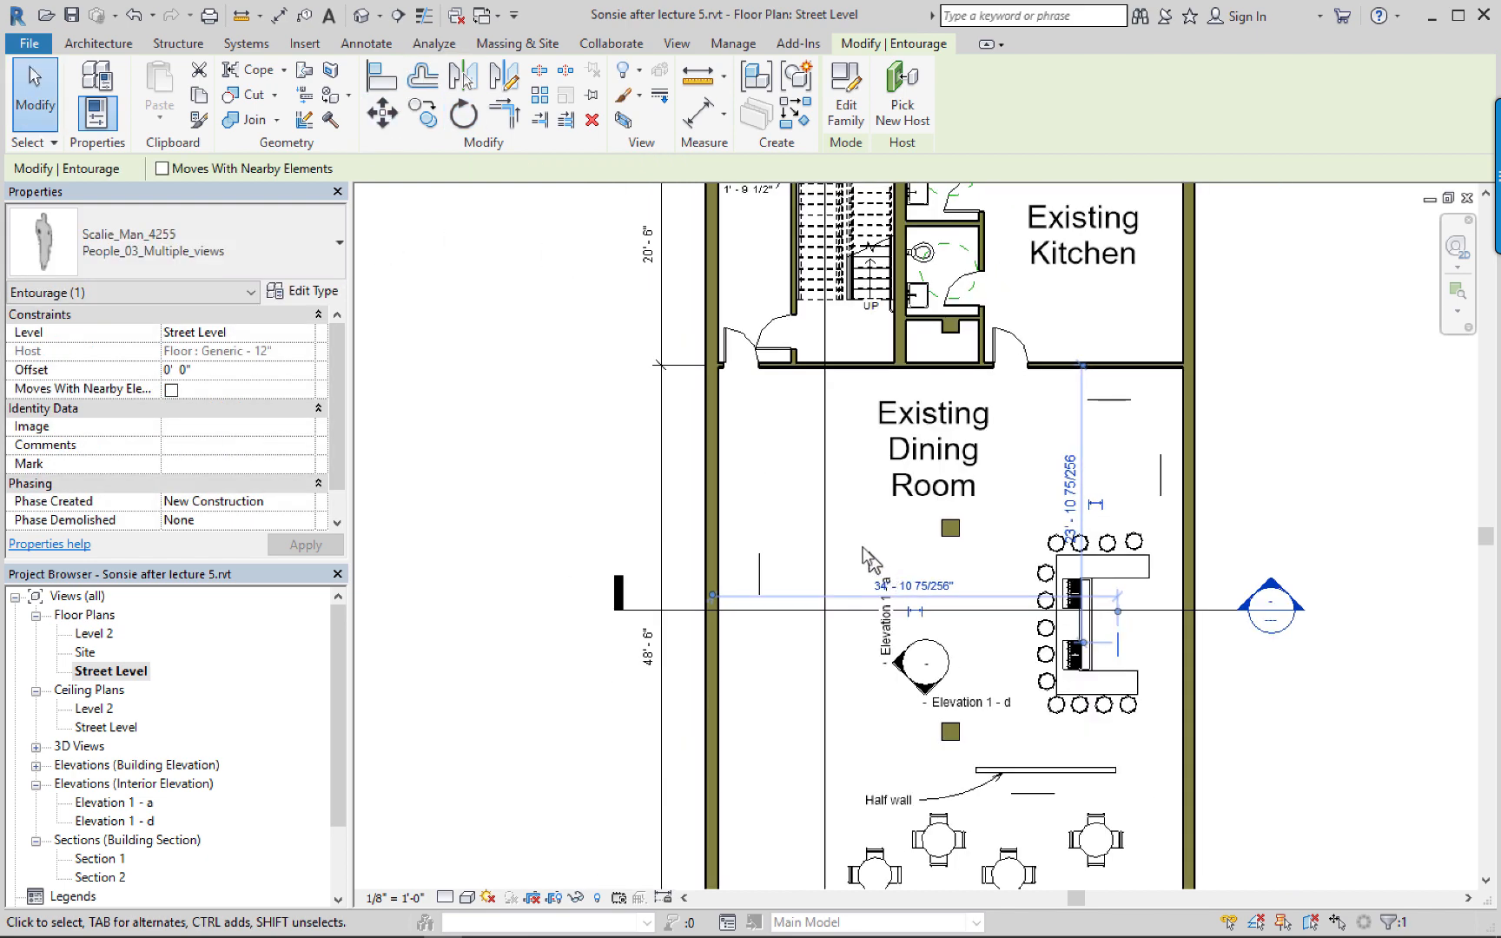
middle_click_drag(888, 577, 751, 489)
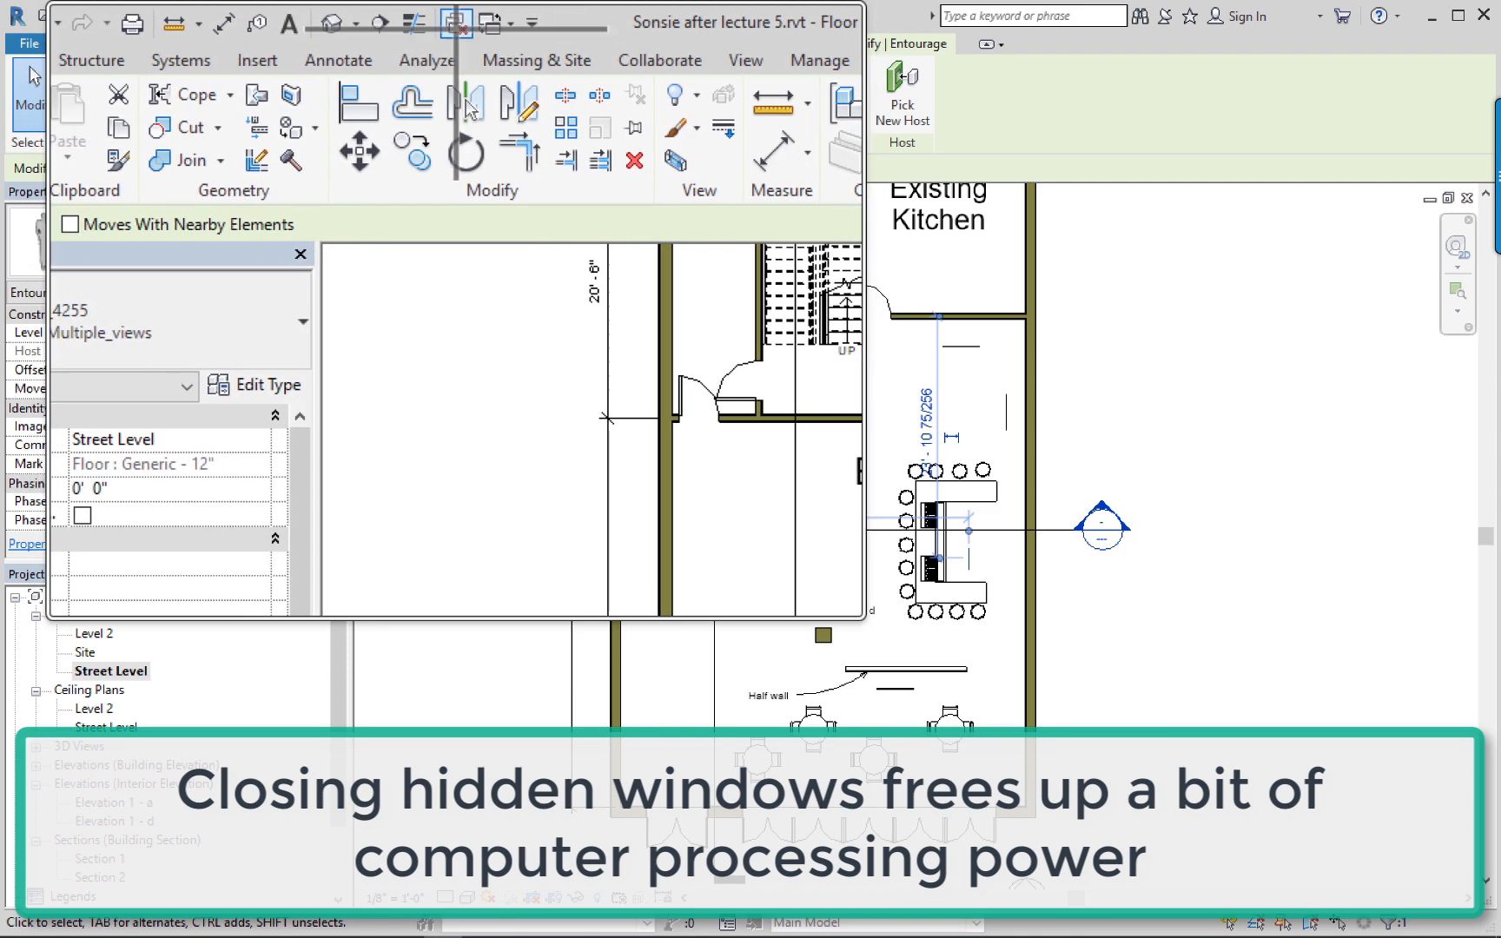
left_click(460, 18)
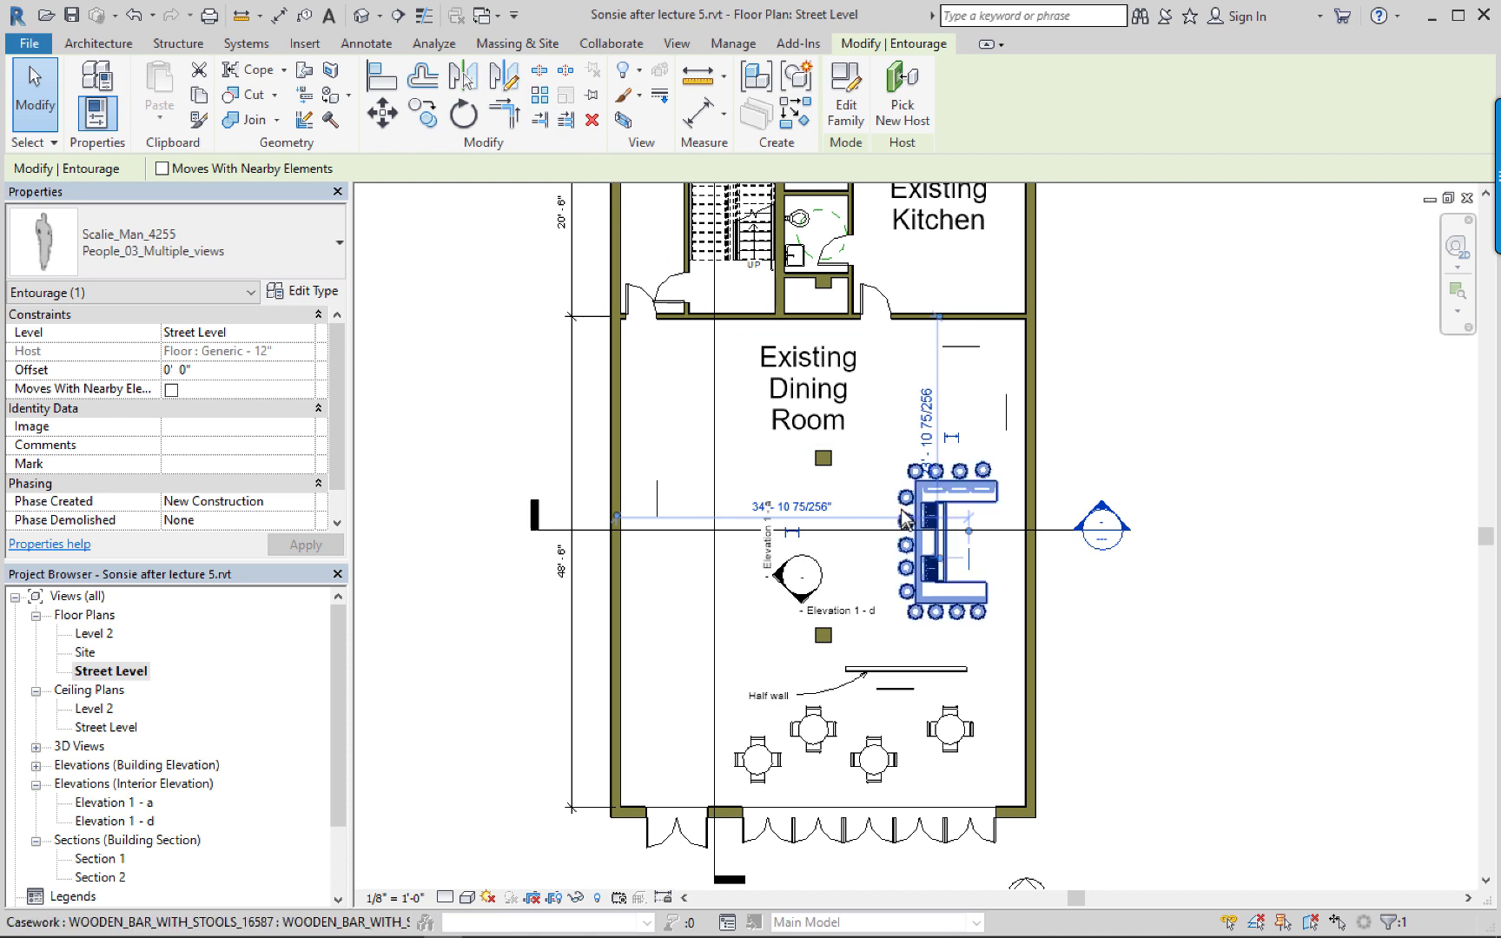
double_click(1098, 514)
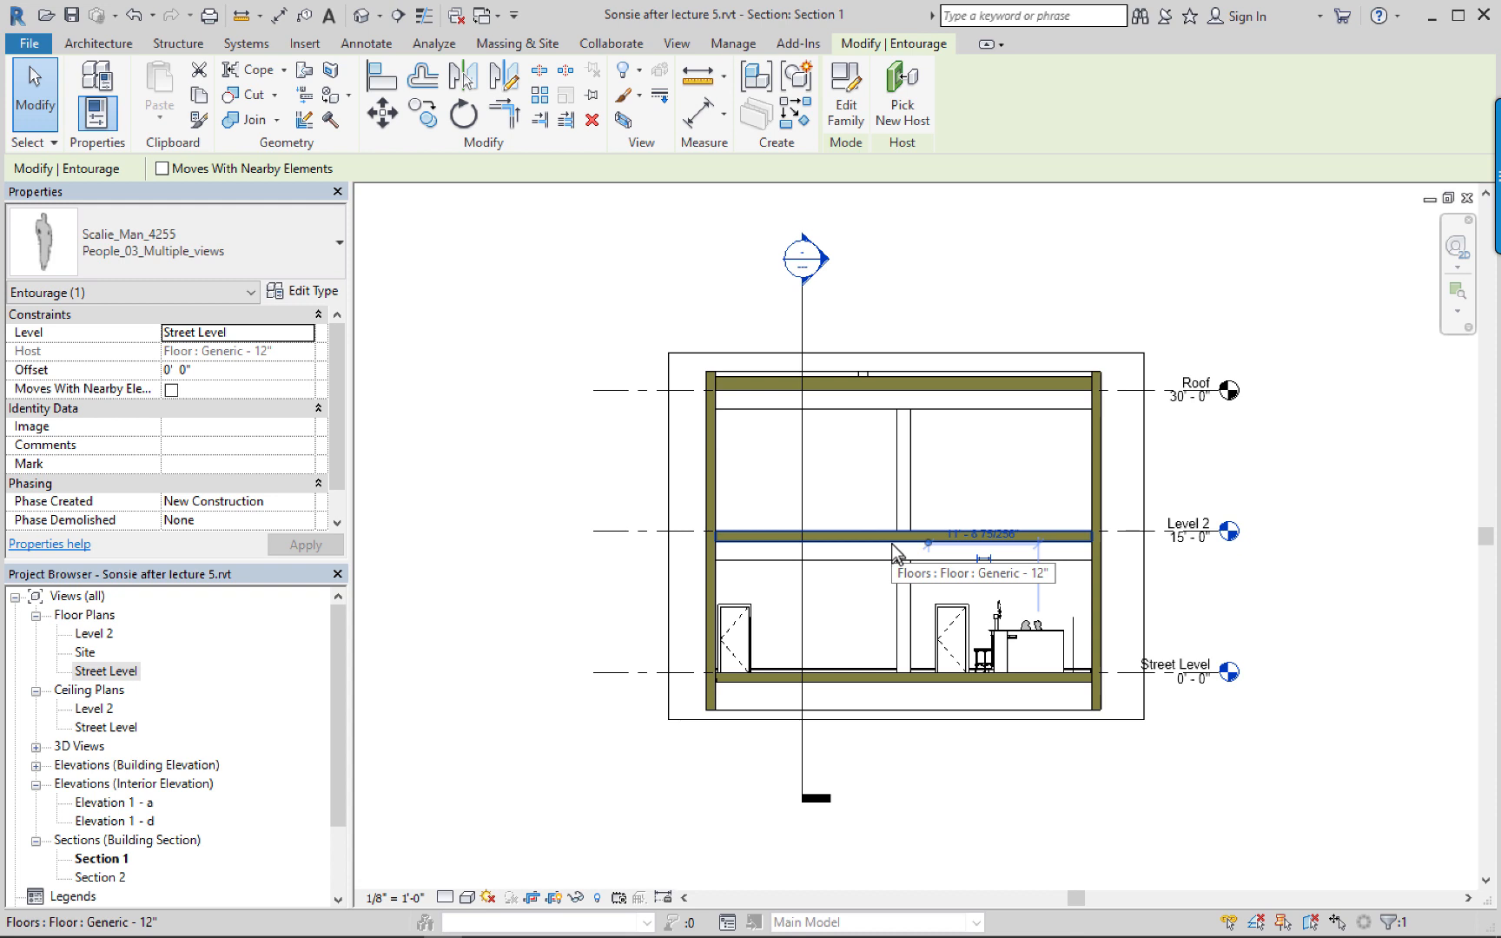
key("w")
key("t")
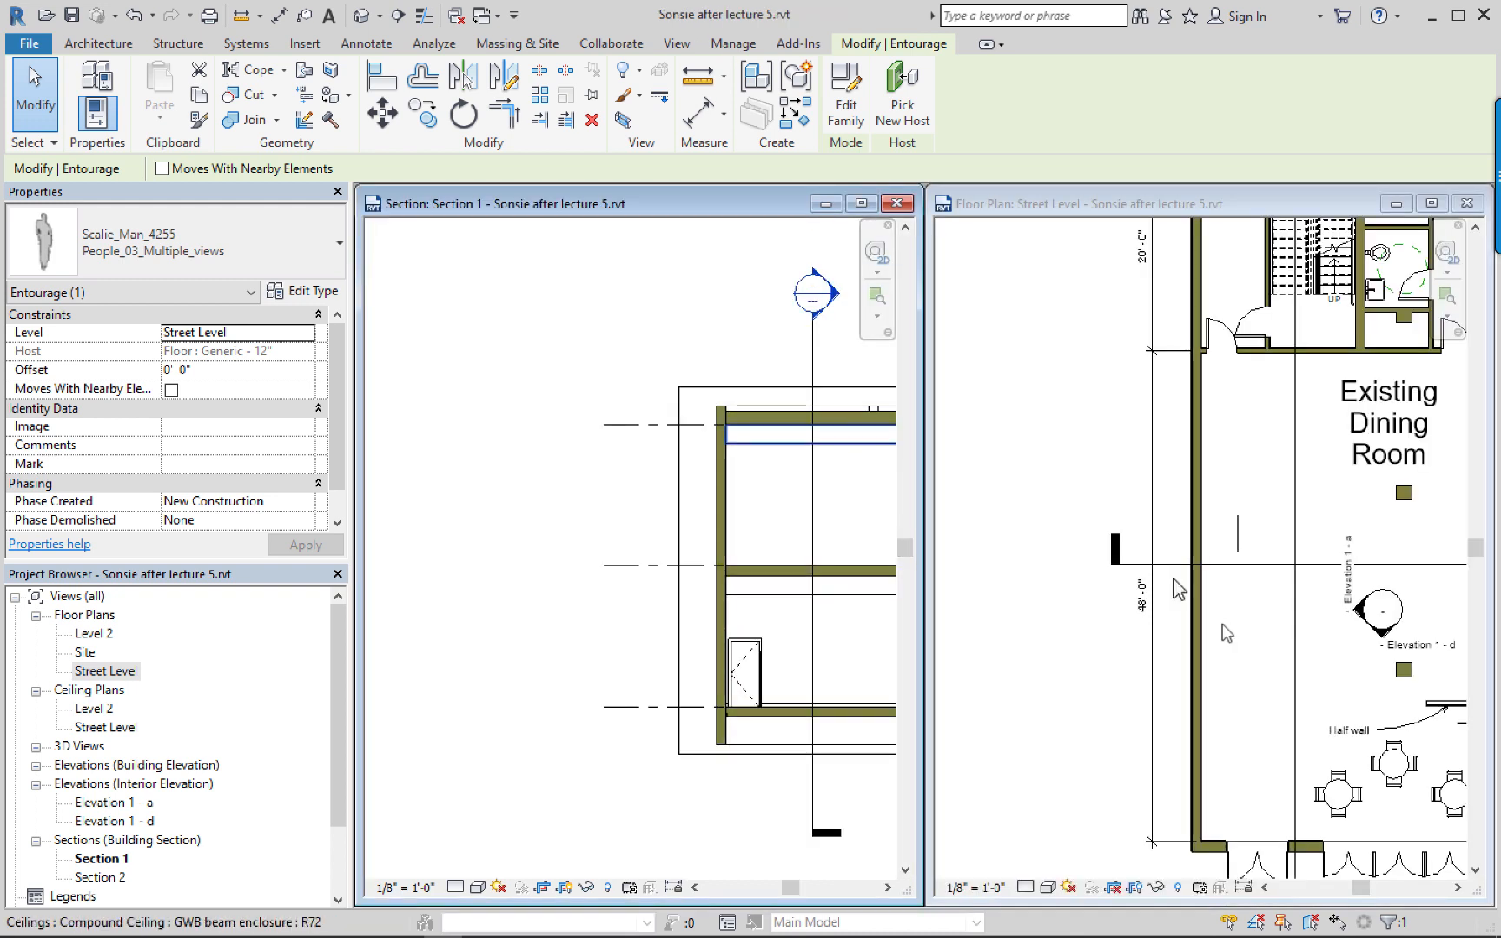
In Section 1, move the Scalie_Teenagers_4259 figure from behind the bar to the open floor, about 27'-5" from the bar-side exterior wall.
scroll(1195, 515, "up", 3)
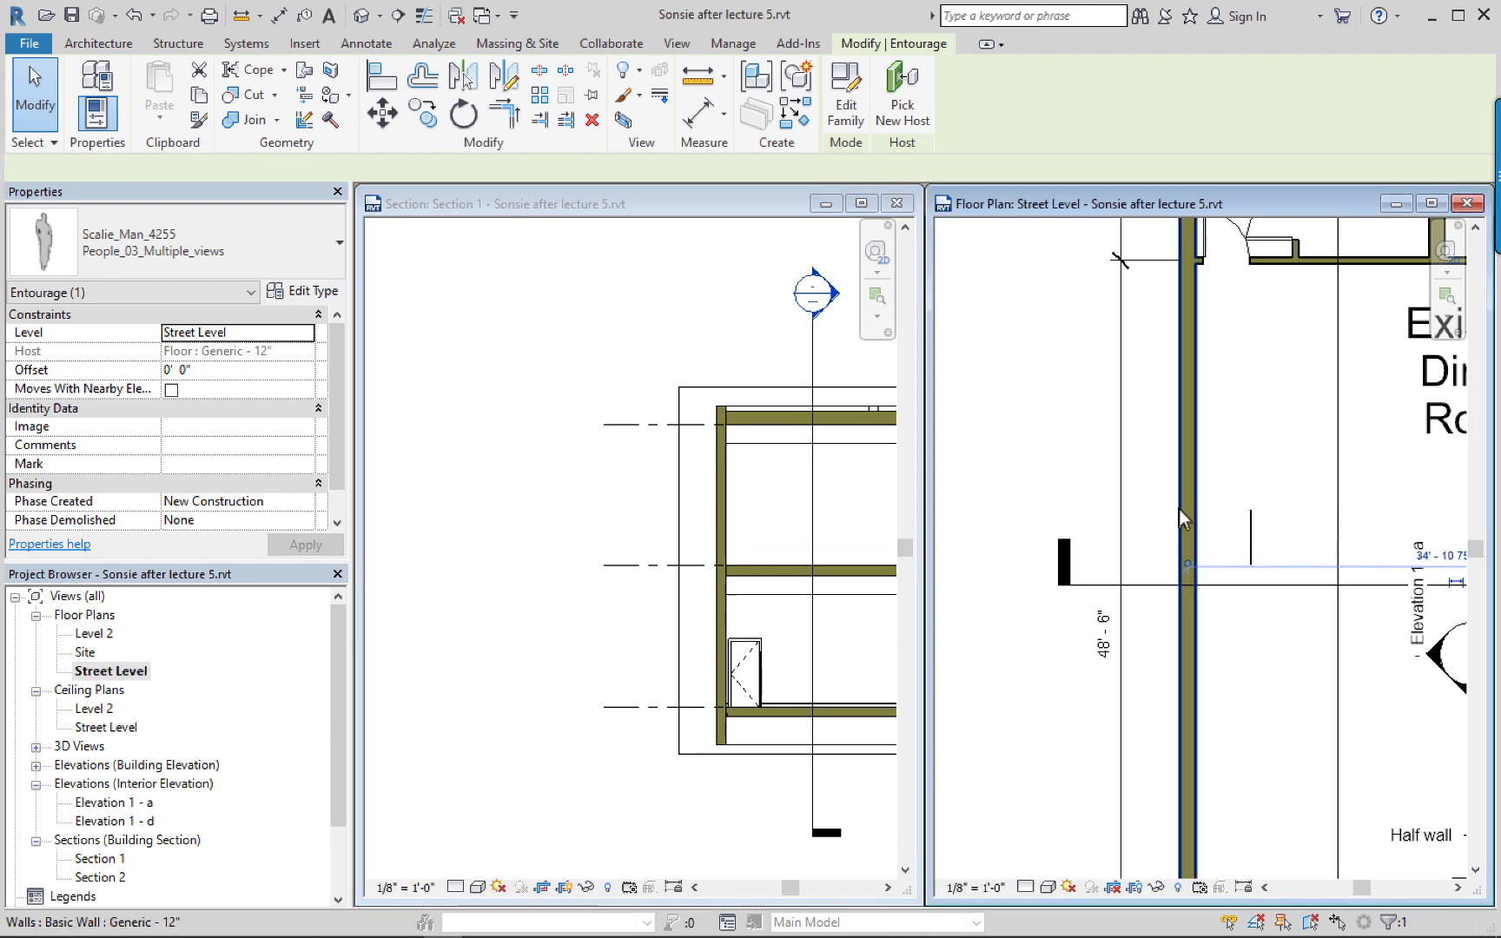
scroll(1263, 542, "down", 4)
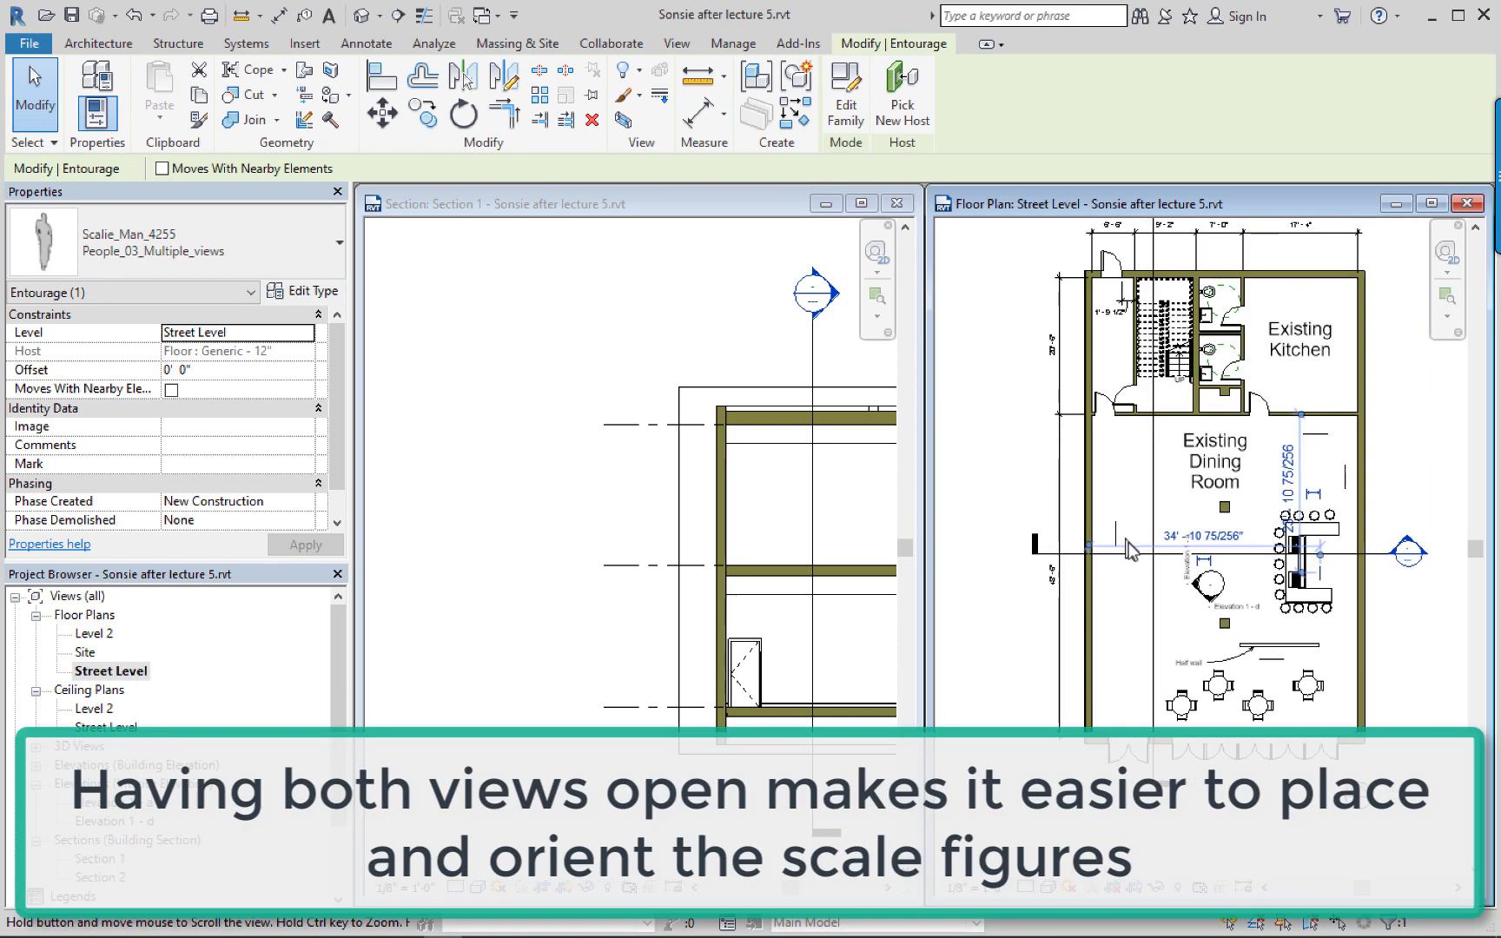
left_click(770, 552)
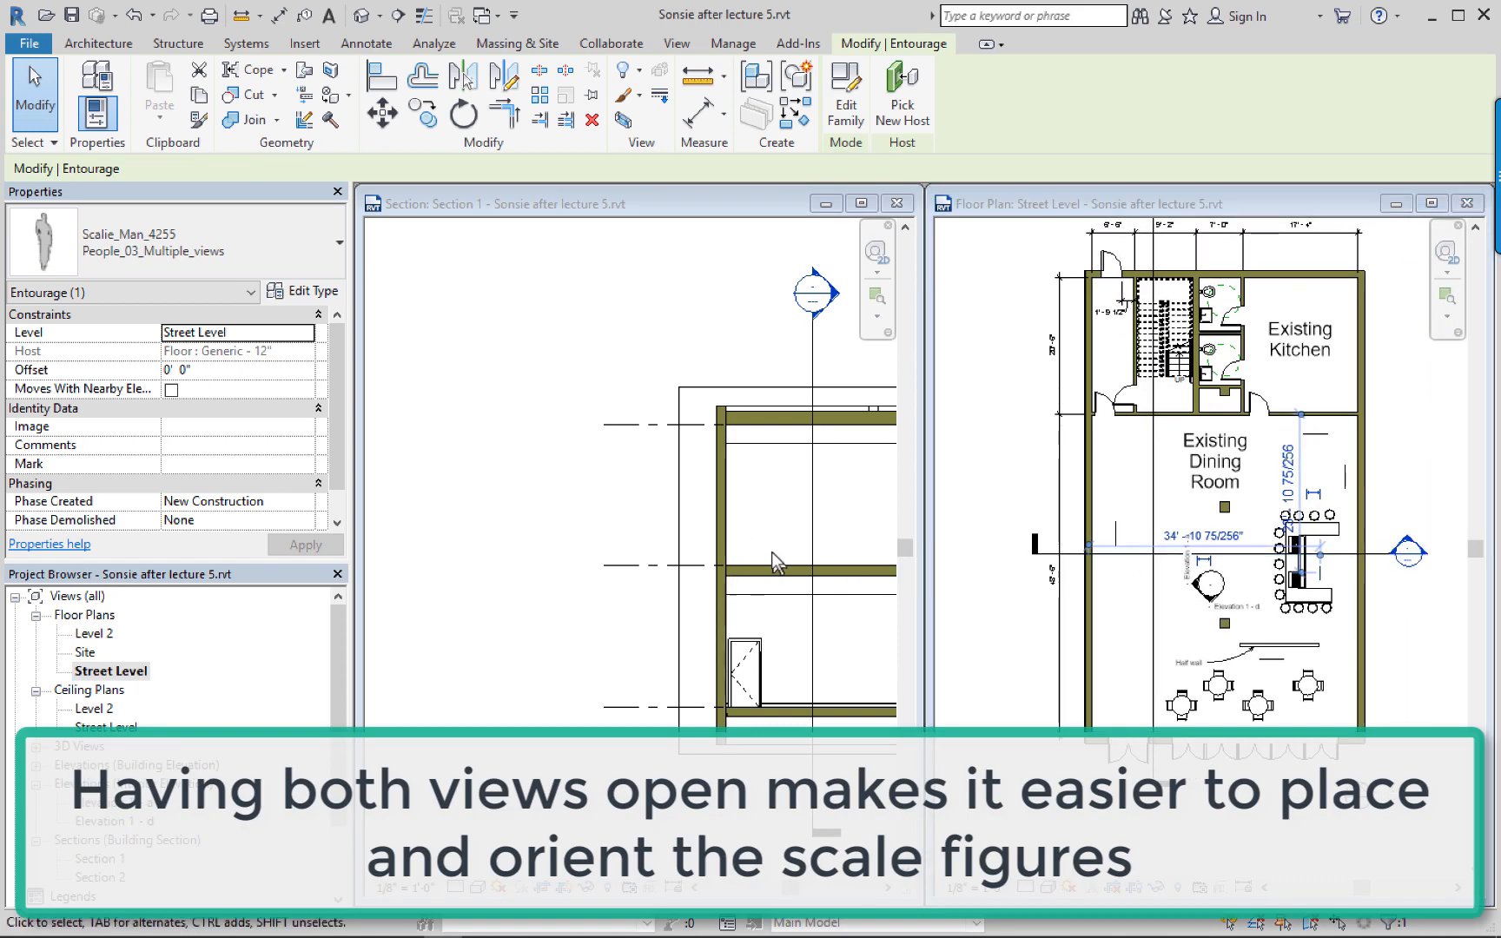
left_click(551, 503)
scroll(874, 580, "down", 4)
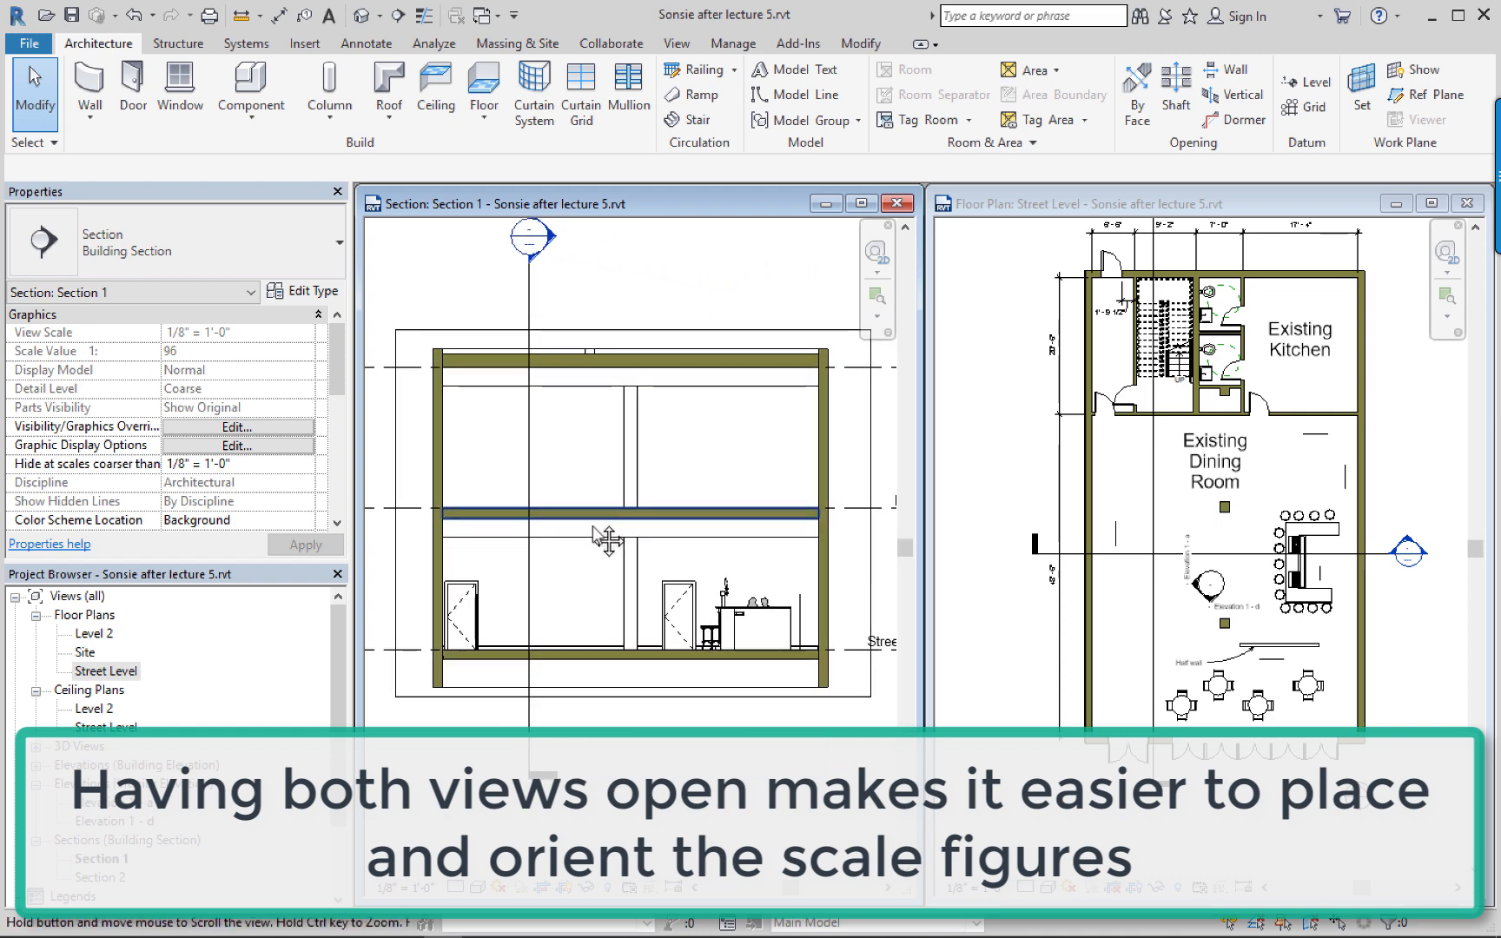
scroll(784, 647, "up", 2)
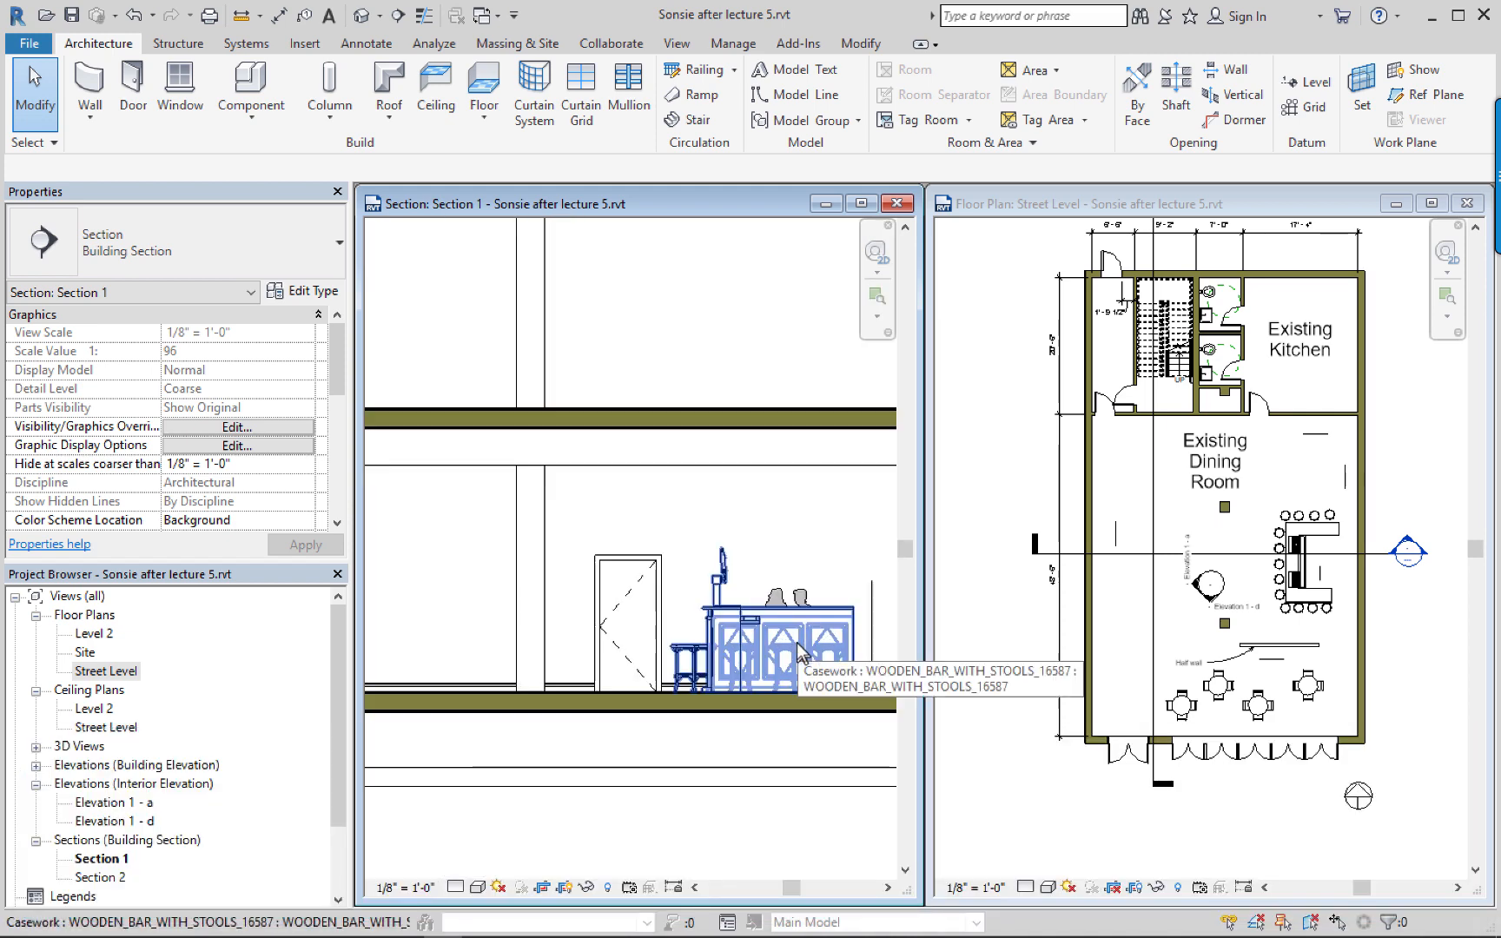
scroll(787, 649, "up", 1)
scroll(790, 652, "down", 1)
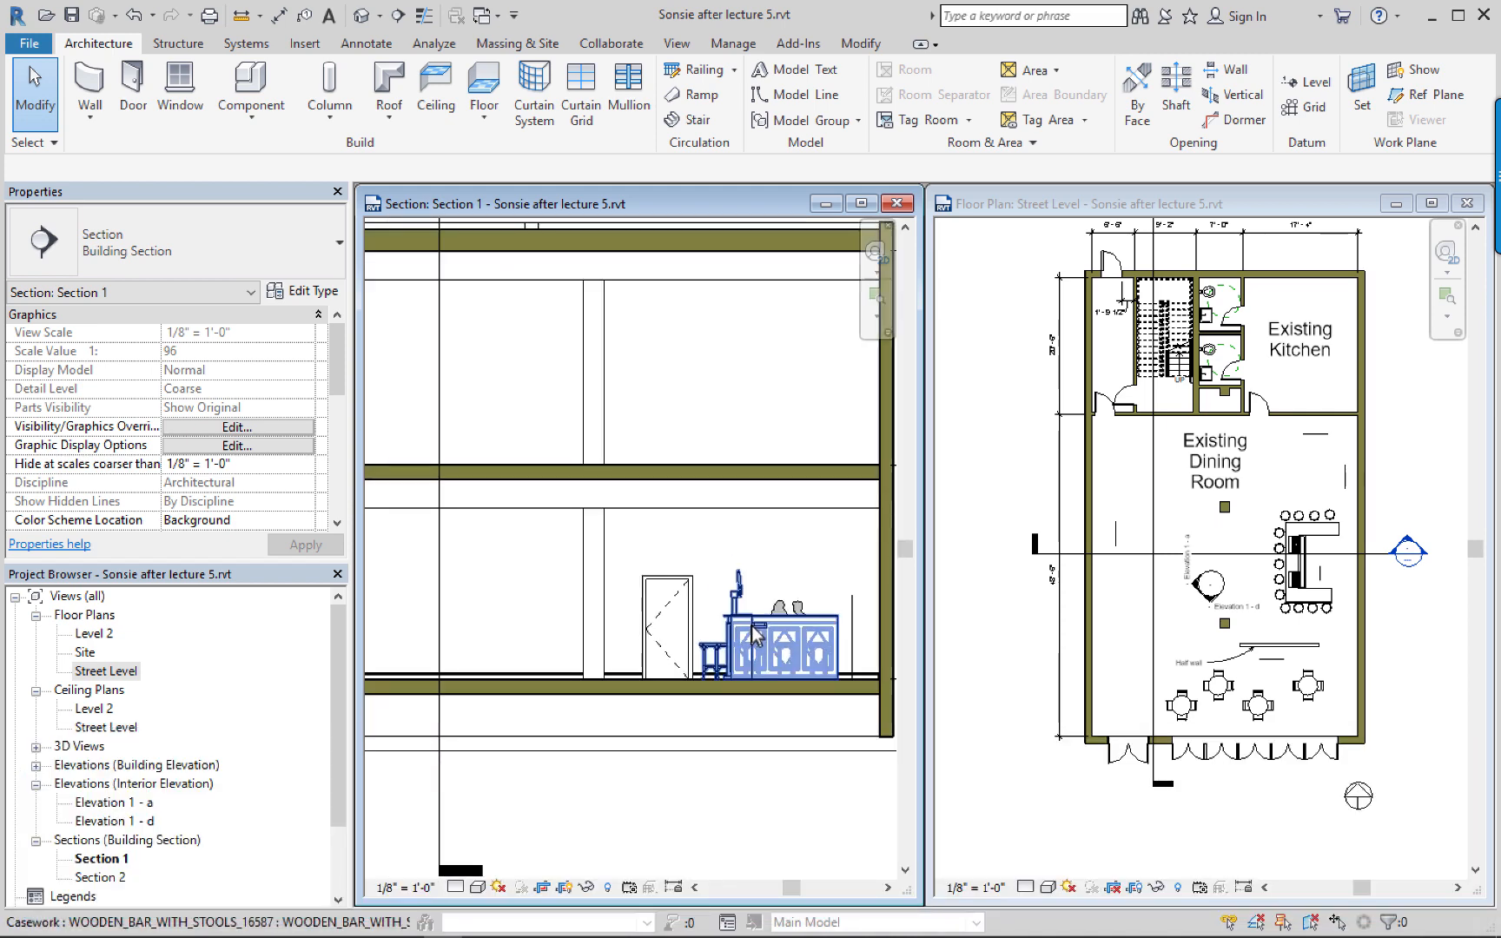
scroll(761, 633, "down", 1)
middle_click_drag(771, 641, 803, 637)
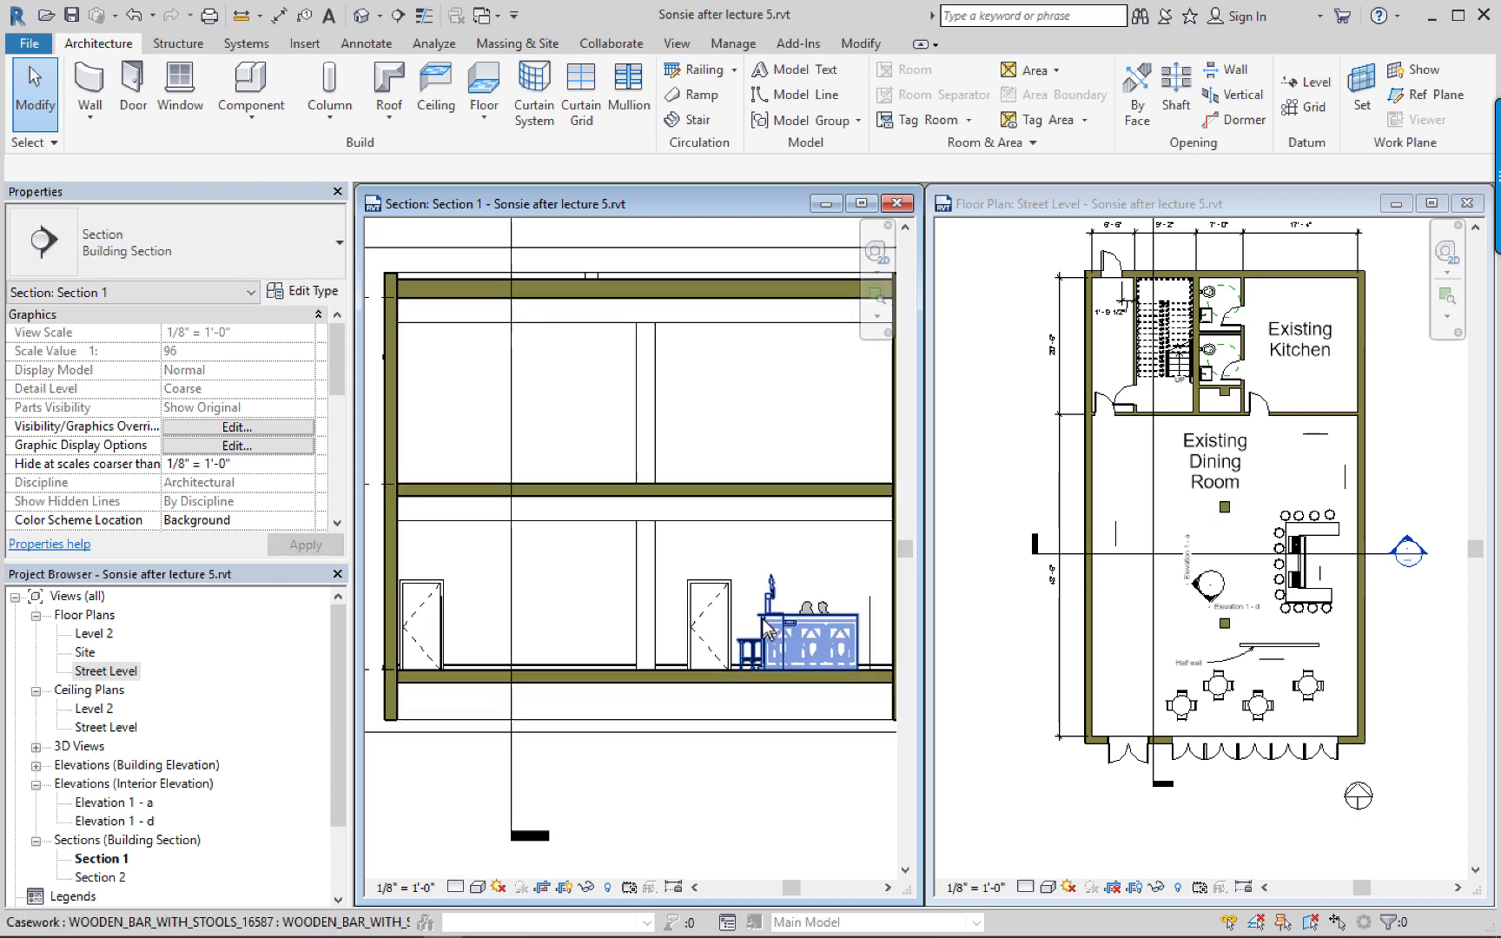
left_click(808, 601)
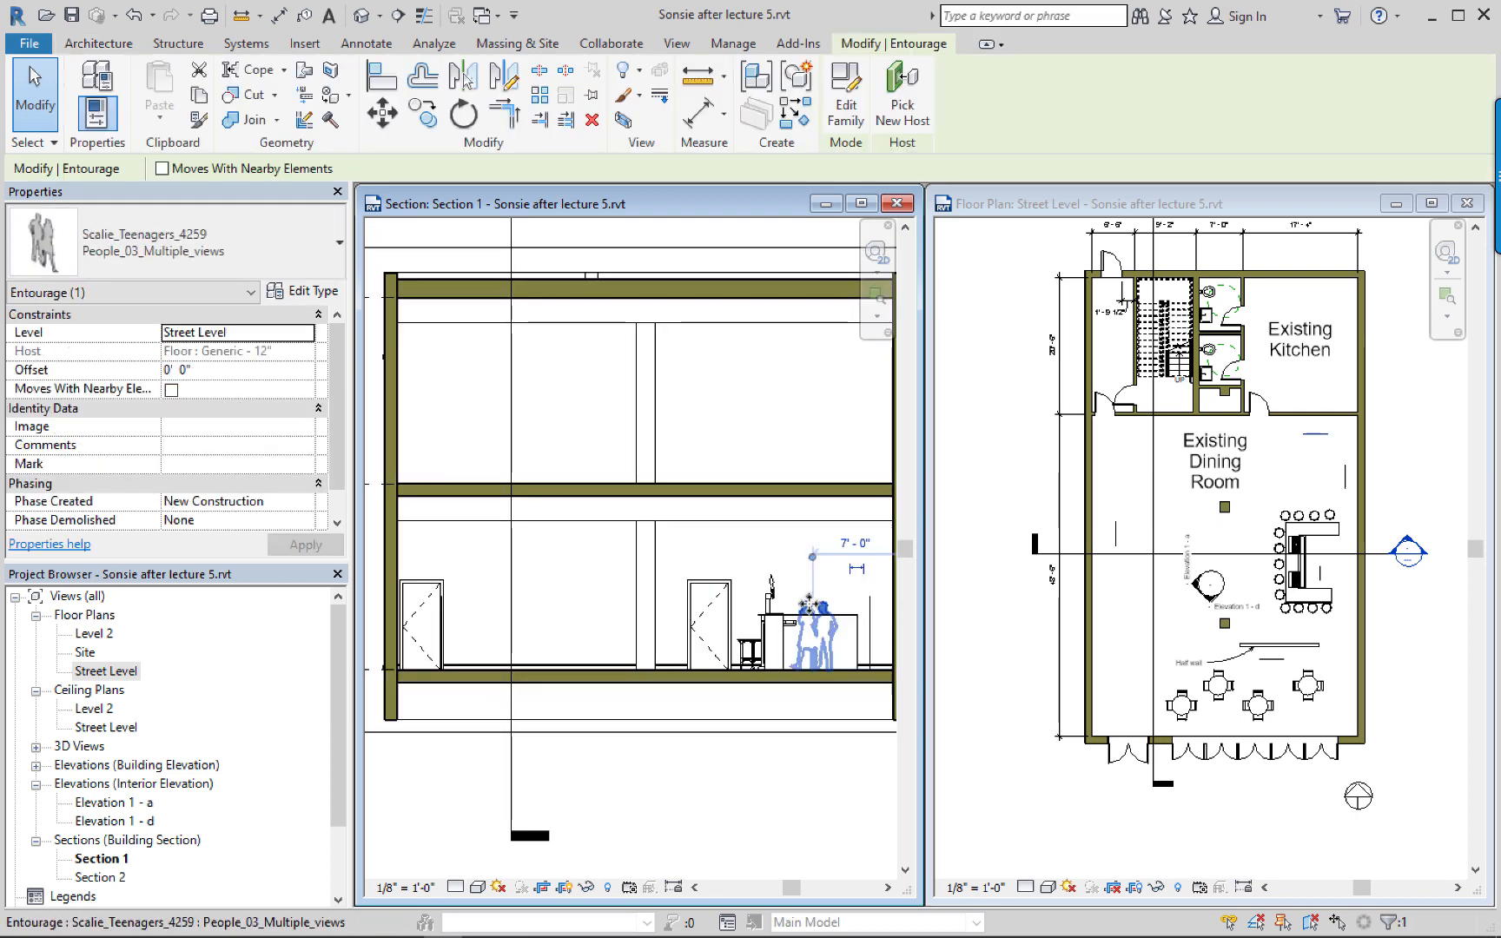
left_click_drag(768, 598, 552, 602)
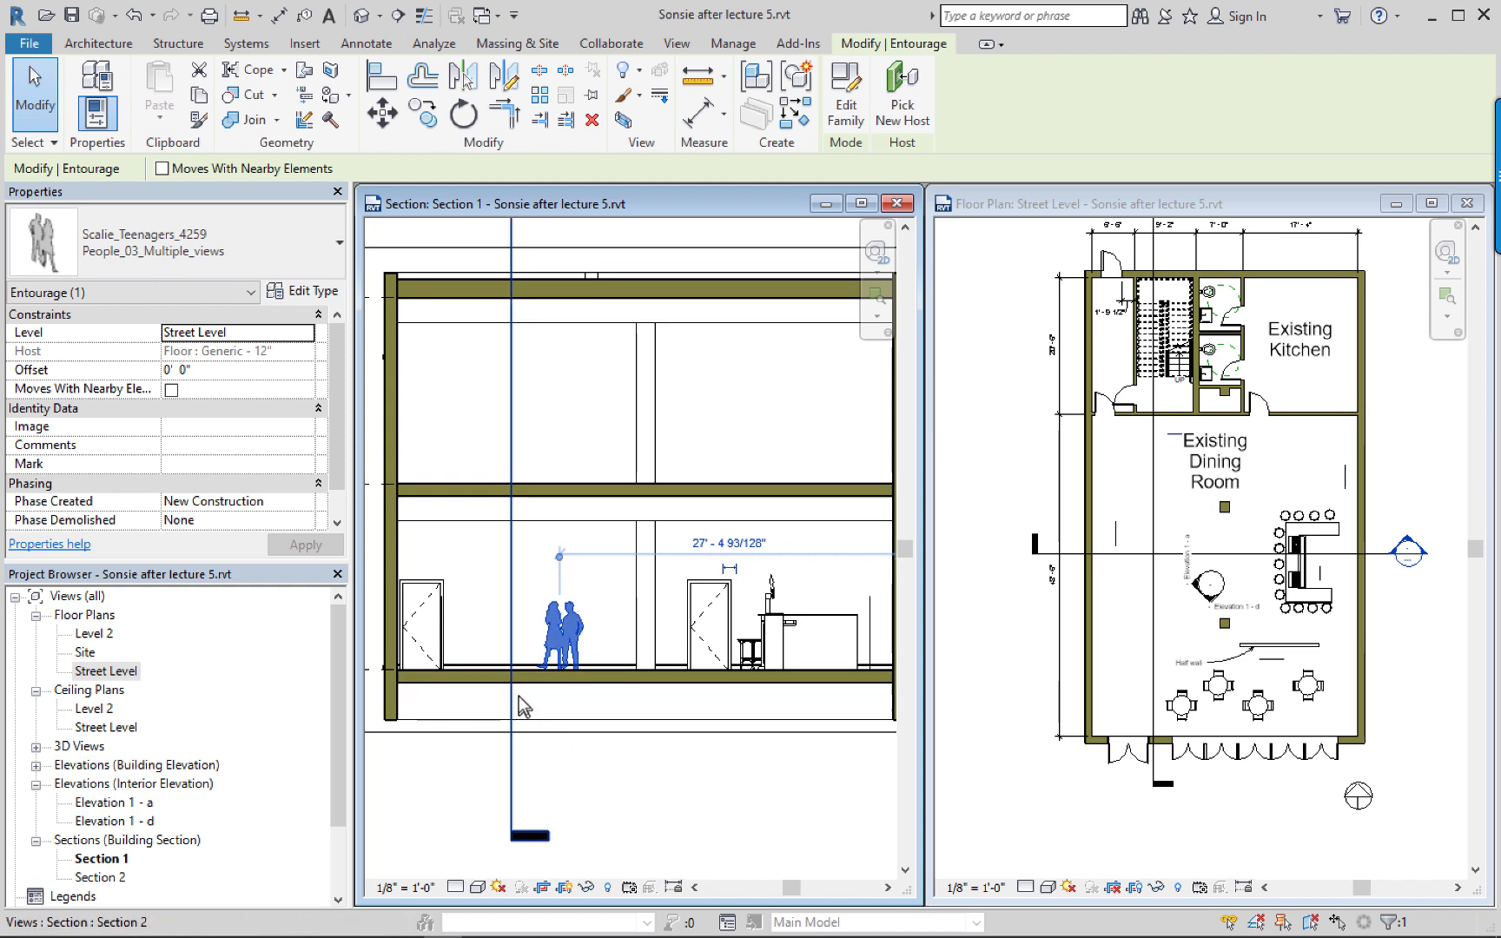
Nudge the teenagers figure up off the Street Level floor and back down to a 0'-0" offset.
key("Up")
key("Up")
key("Up")
key("Up")
key("Up")
key("Up")
key("Up")
key("Up")
key("Up")
key("Up")
key("Up")
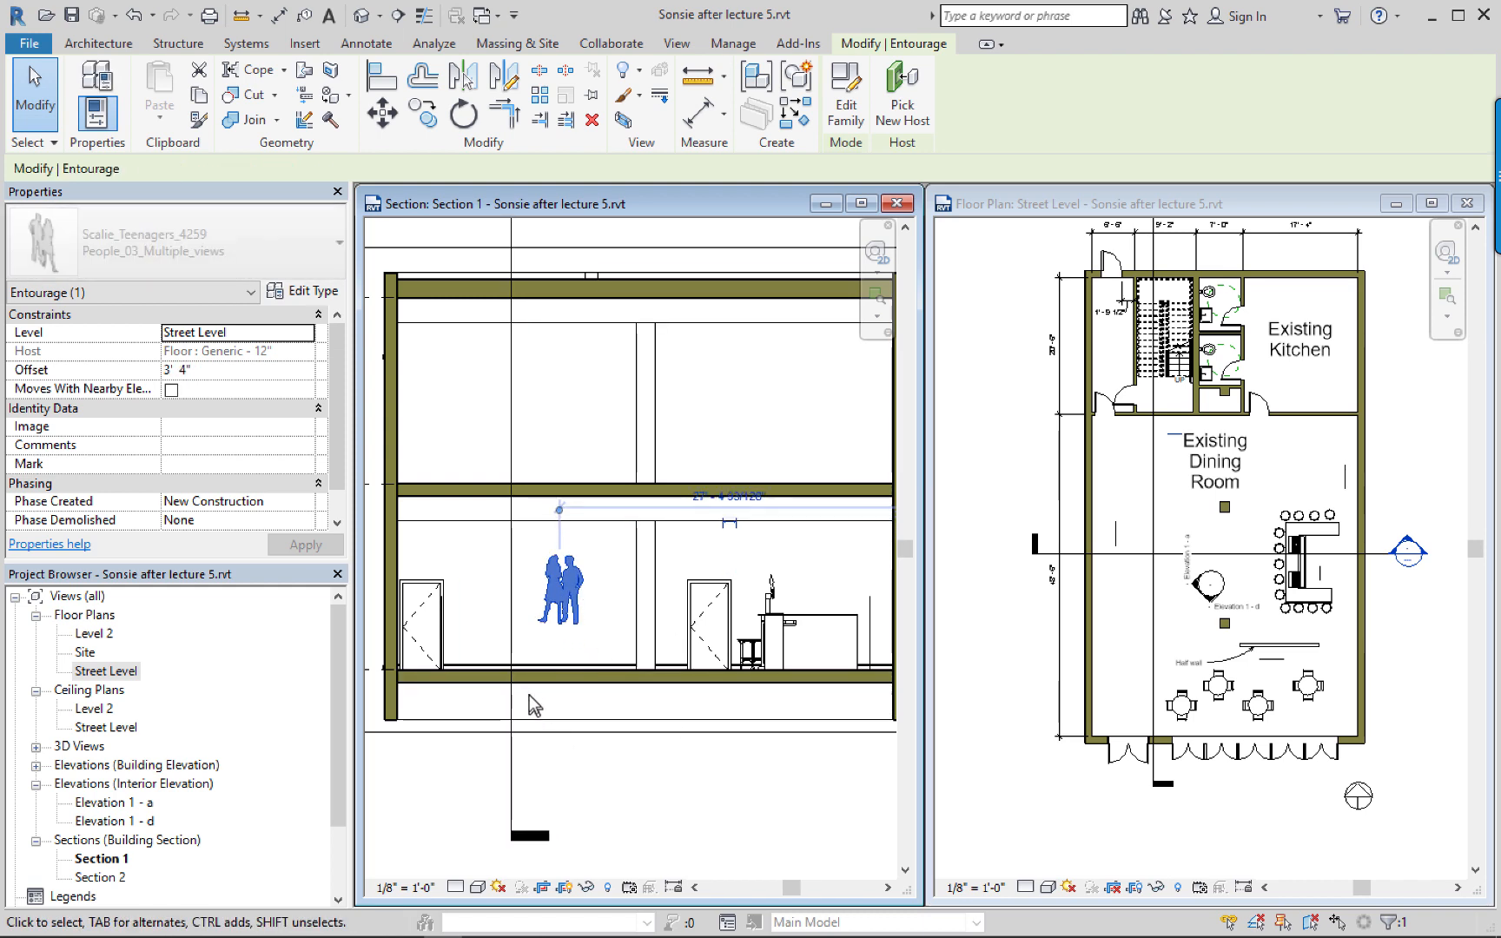
key("Down")
key("Down")
key("Down")
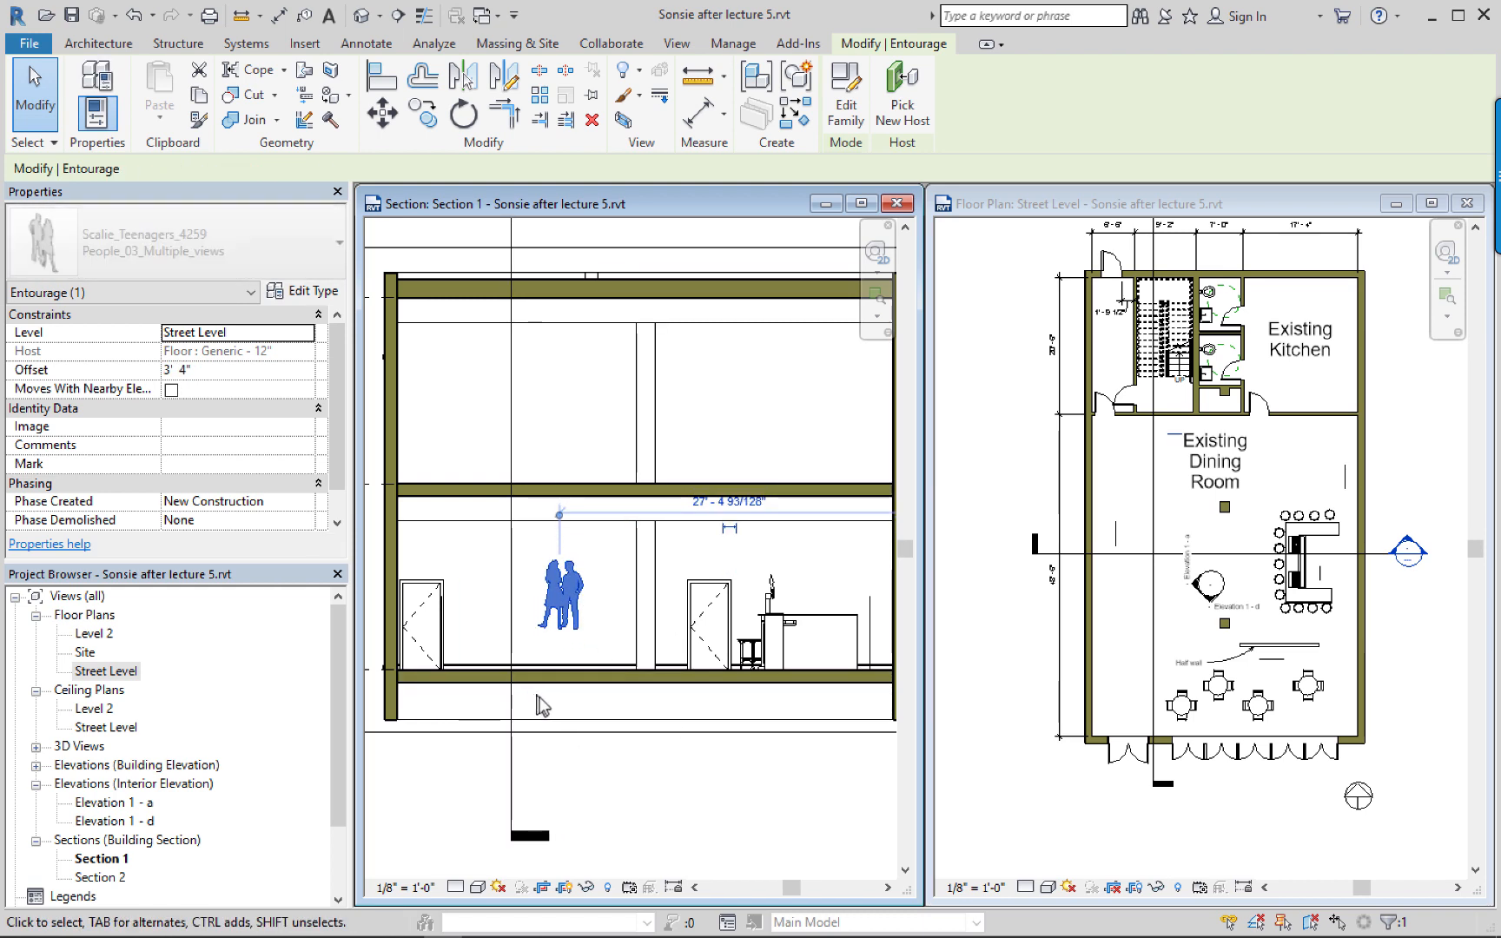
key("Down")
key("Down")
key("Down")
key("Down")
key("Down")
key("Down")
key("Down")
key("Down")
key("Down")
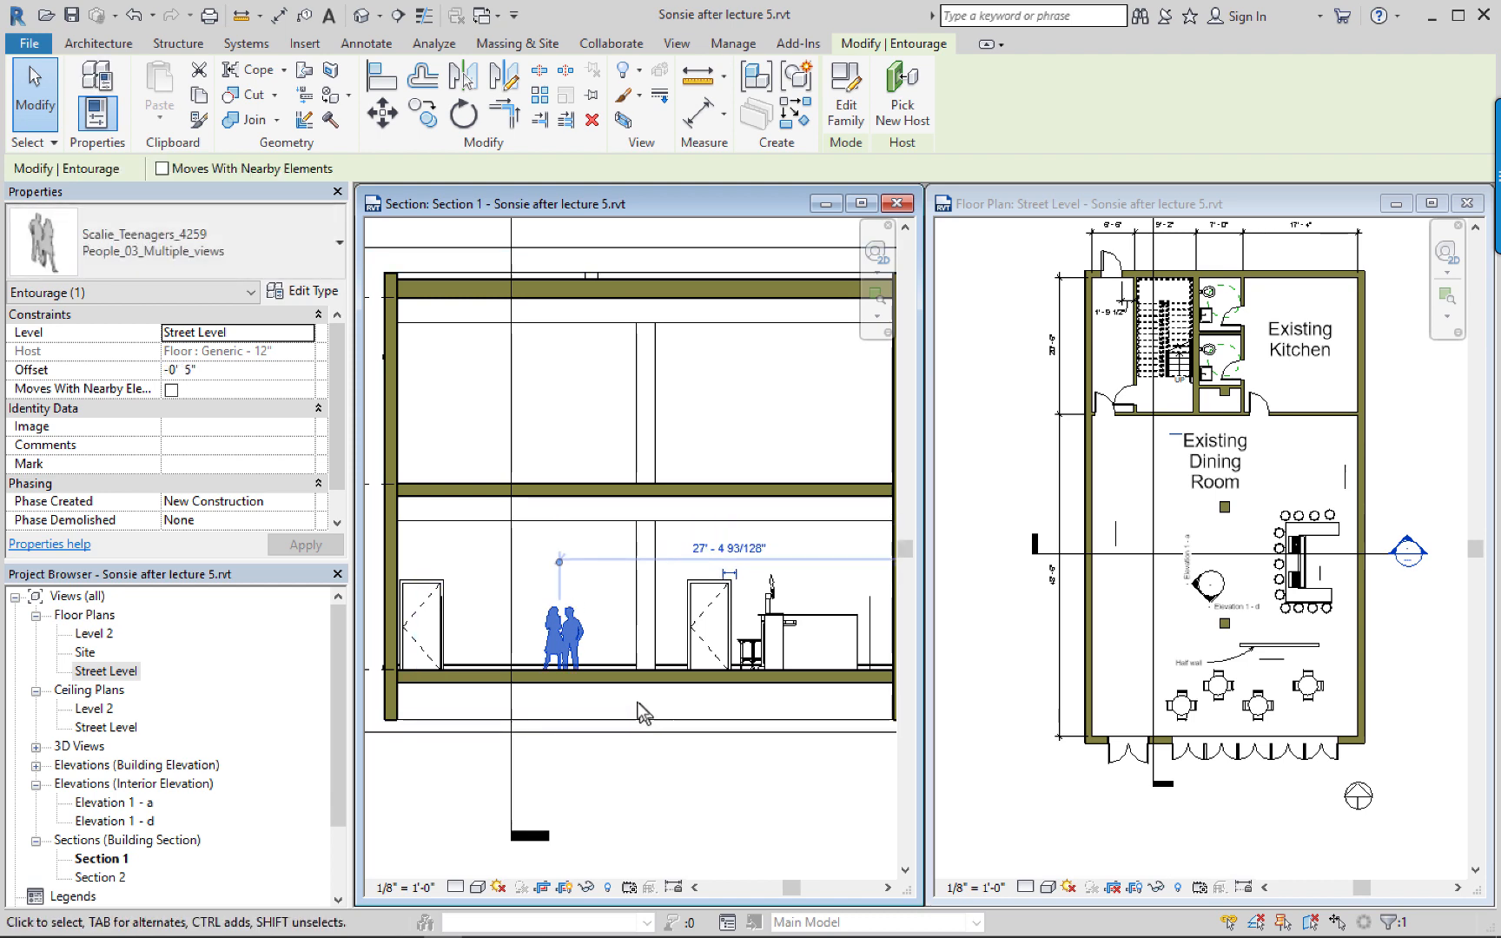
key("Up")
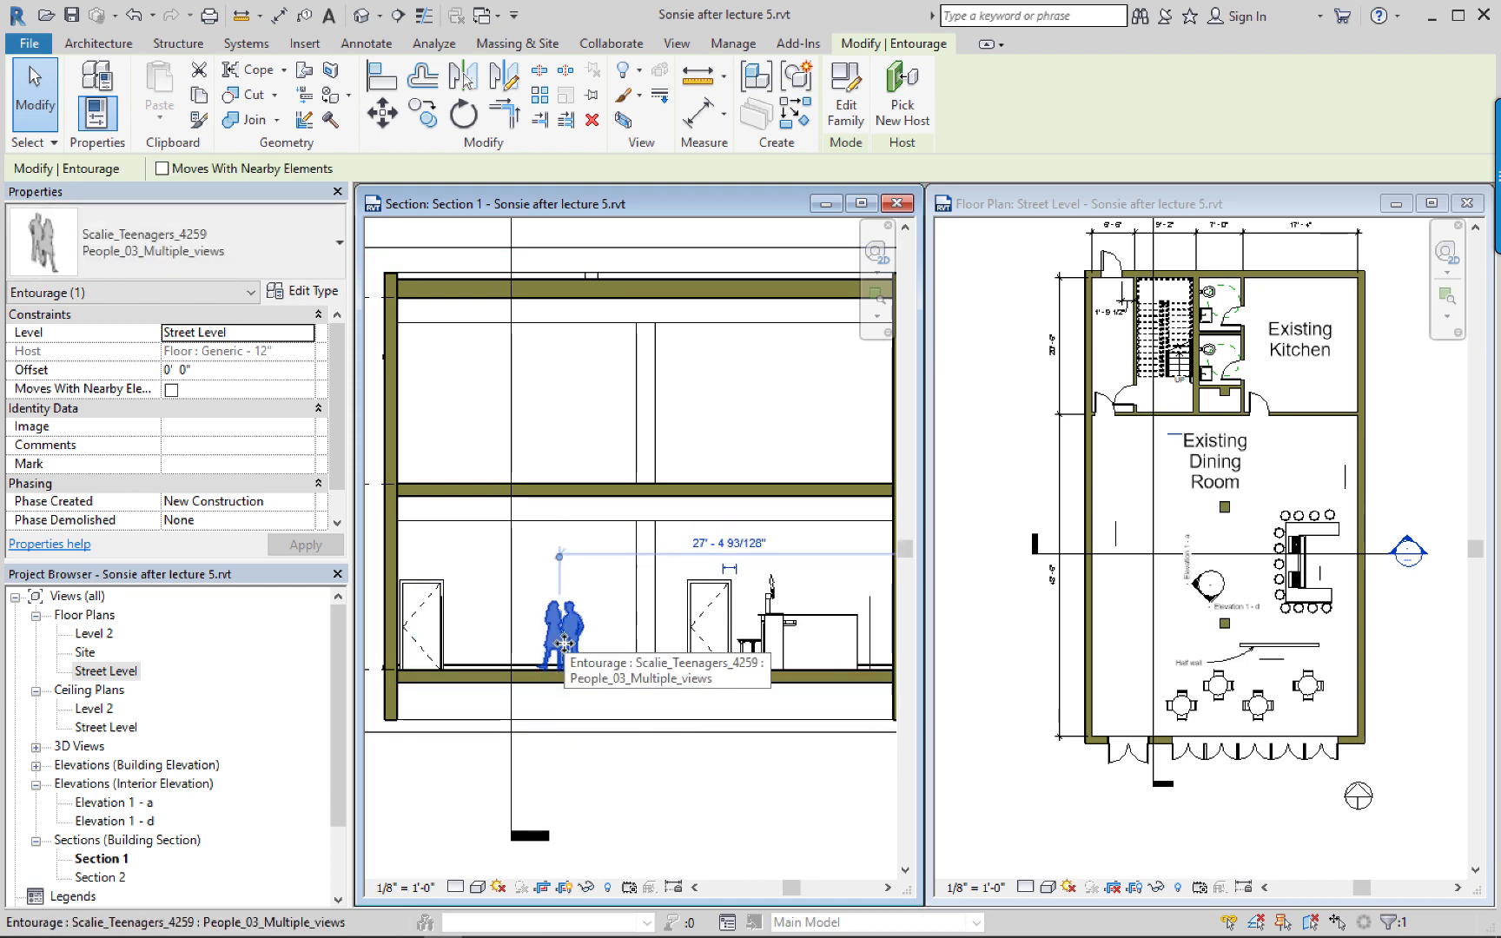
Copy the teenagers figure onto the Level 2 floor in Section 1 and nudge the copy to 34'-3 1/4" from the bar-side exterior wall.
left_click_drag(563, 643, 524, 450)
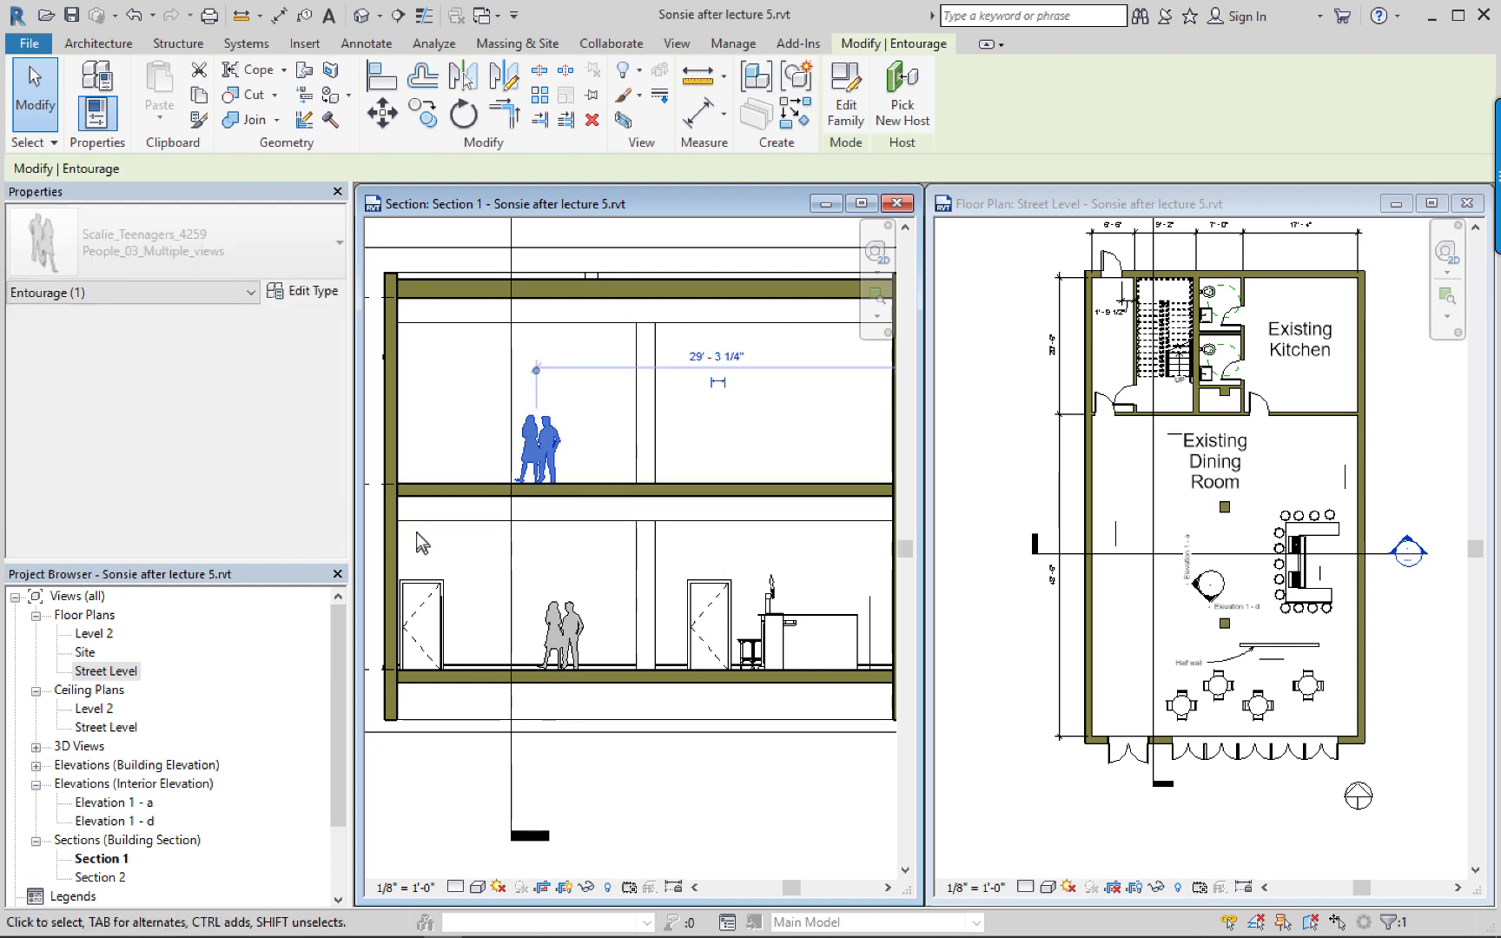
key("Left")
key("Left")
key("Left")
key("Left")
key("Left")
key("Left")
key("Left")
key("Left")
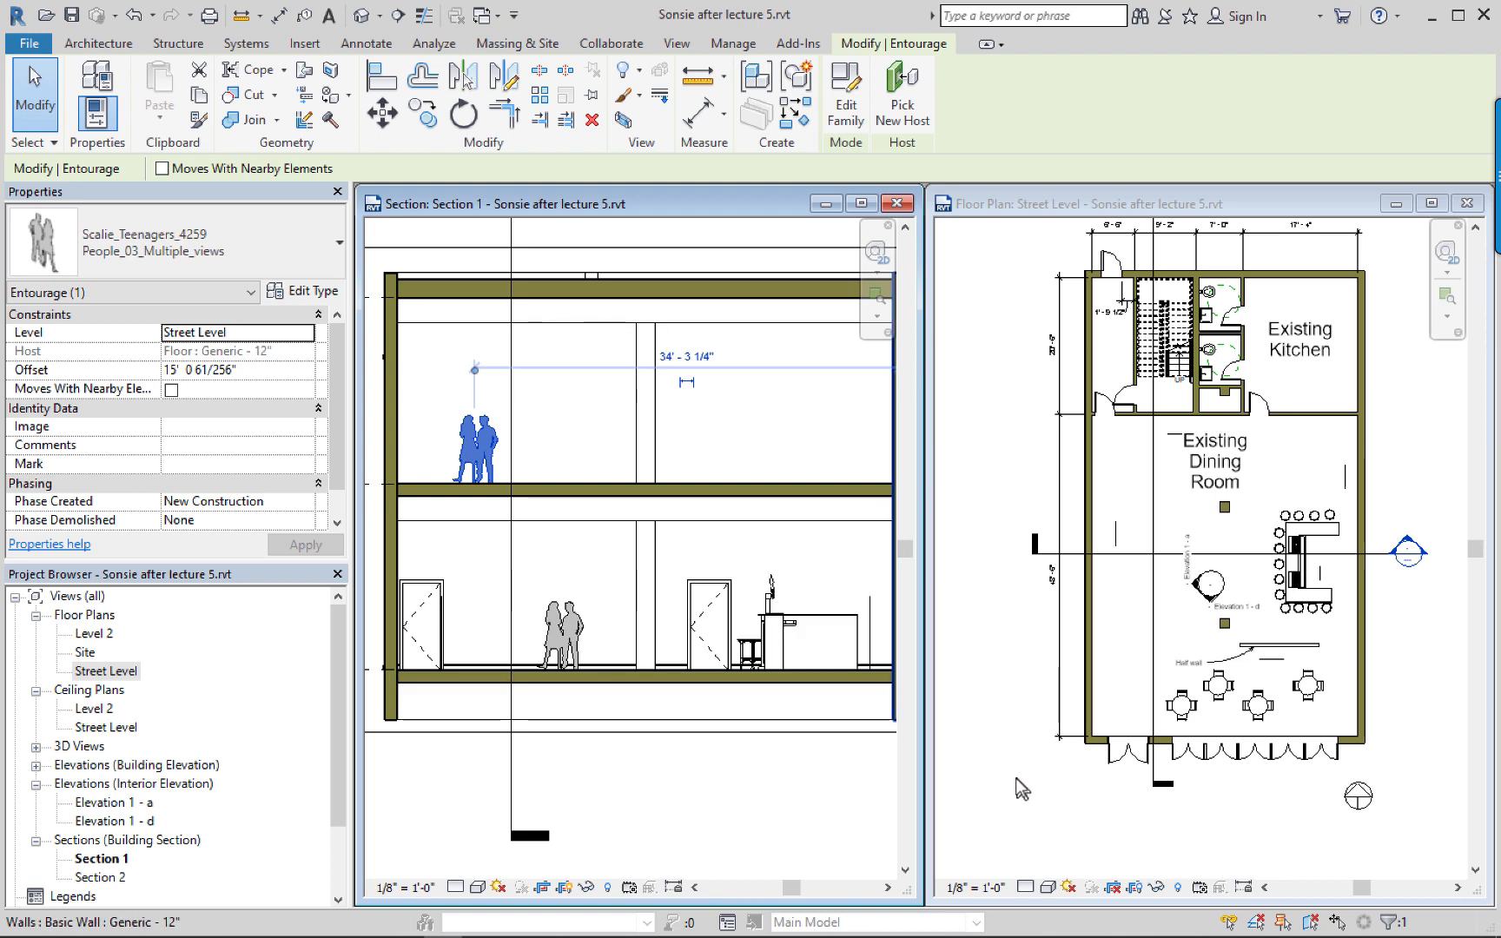
Copy the Street Level teenagers figure to behind the bar and change the copy's type to Scalie_Man_4255.
left_click(566, 635)
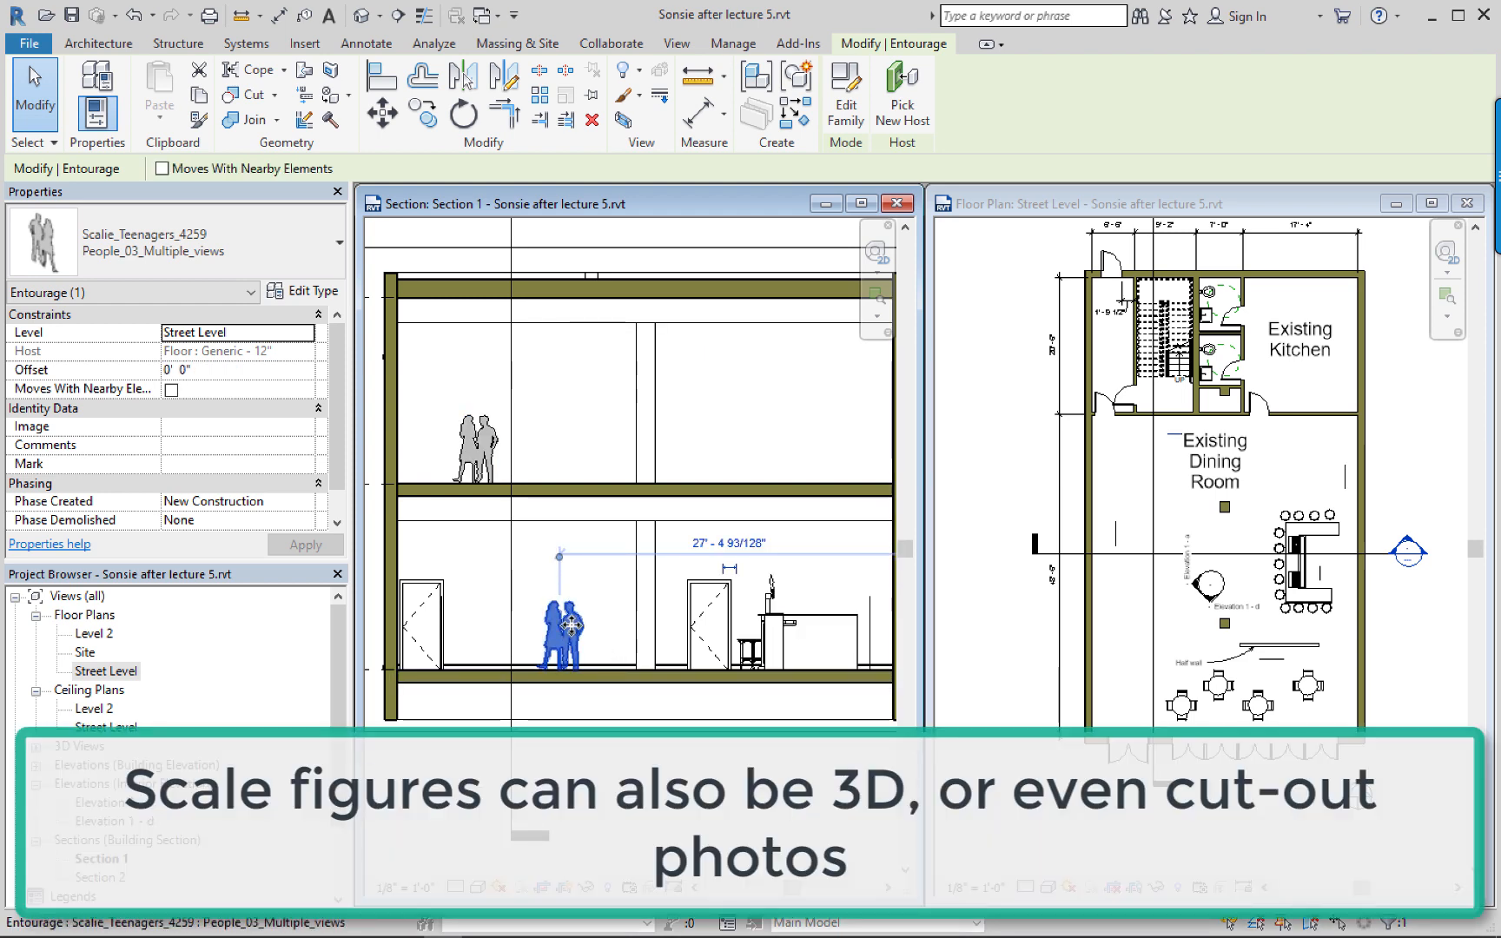
left_click_drag(568, 632, 810, 623)
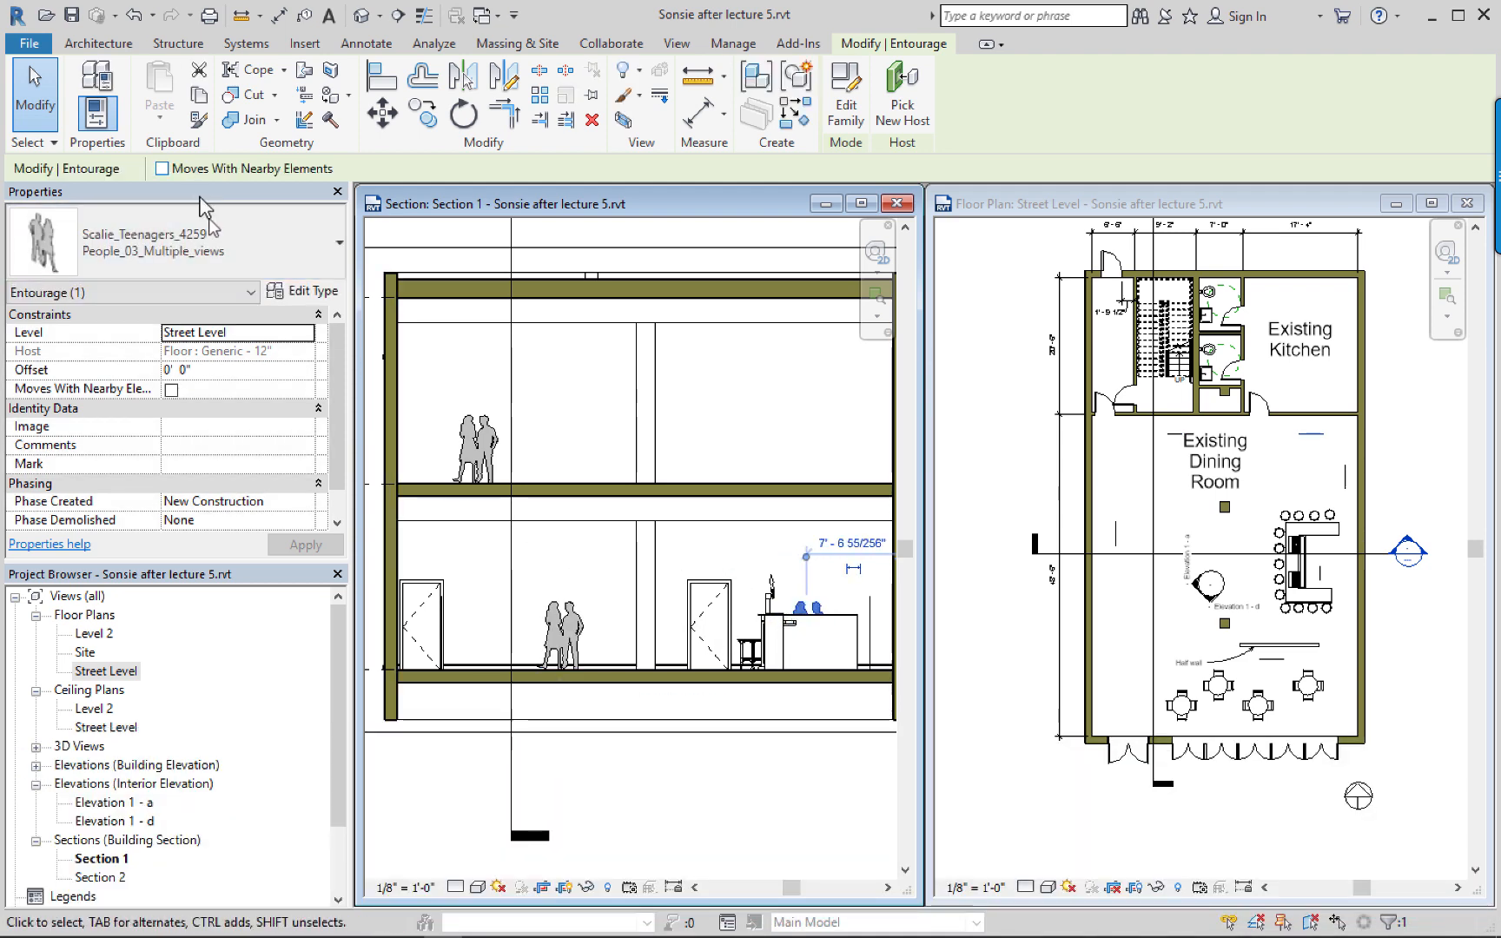
left_click(213, 261)
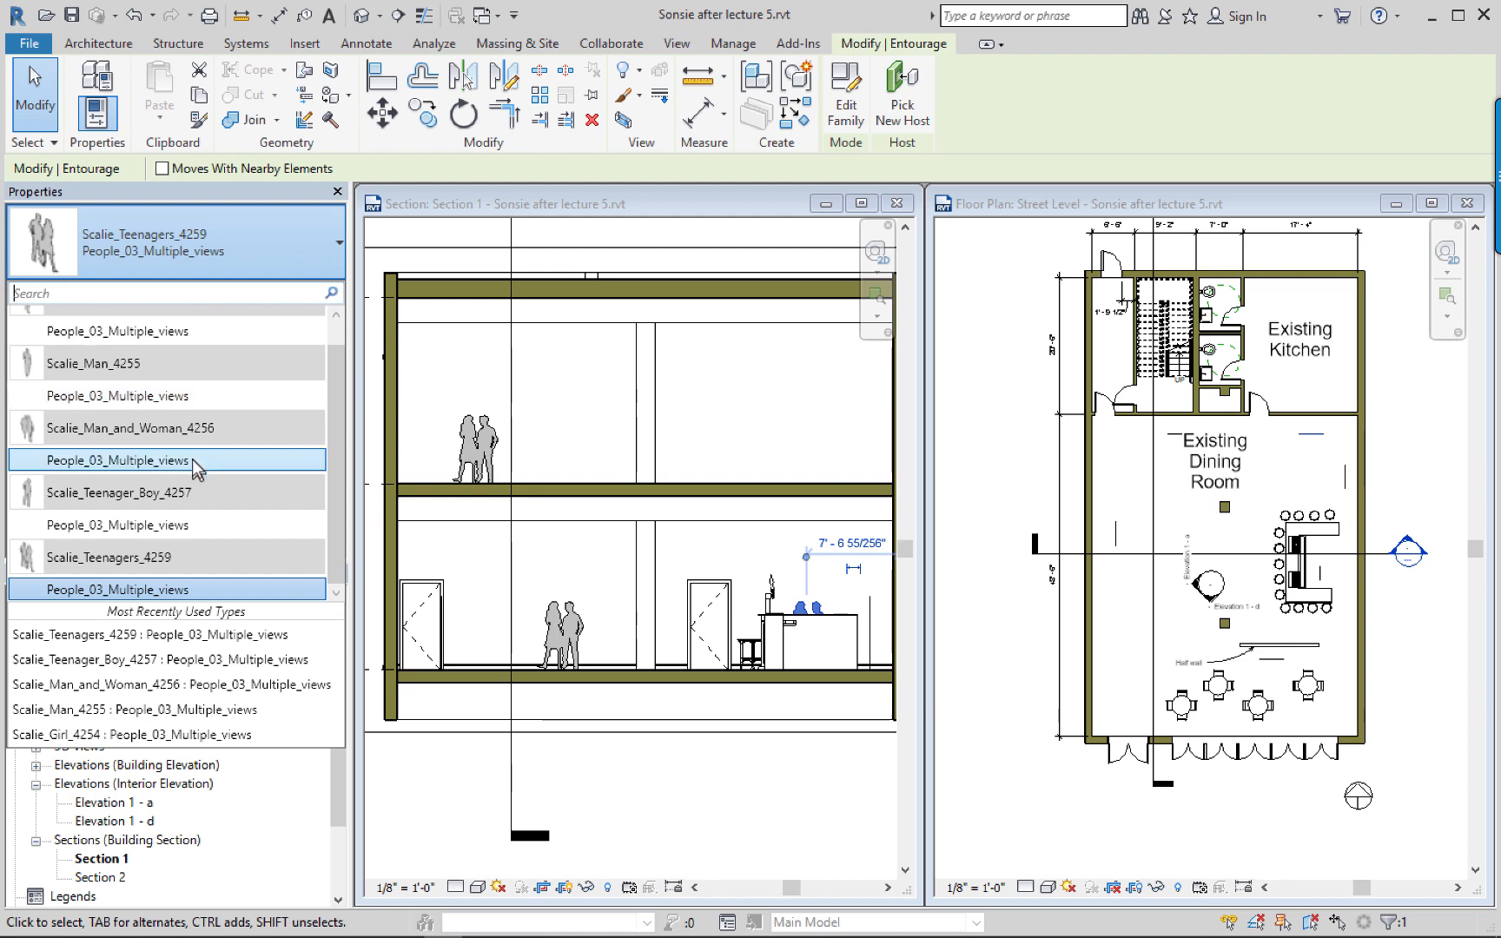
mouse_move(193, 467)
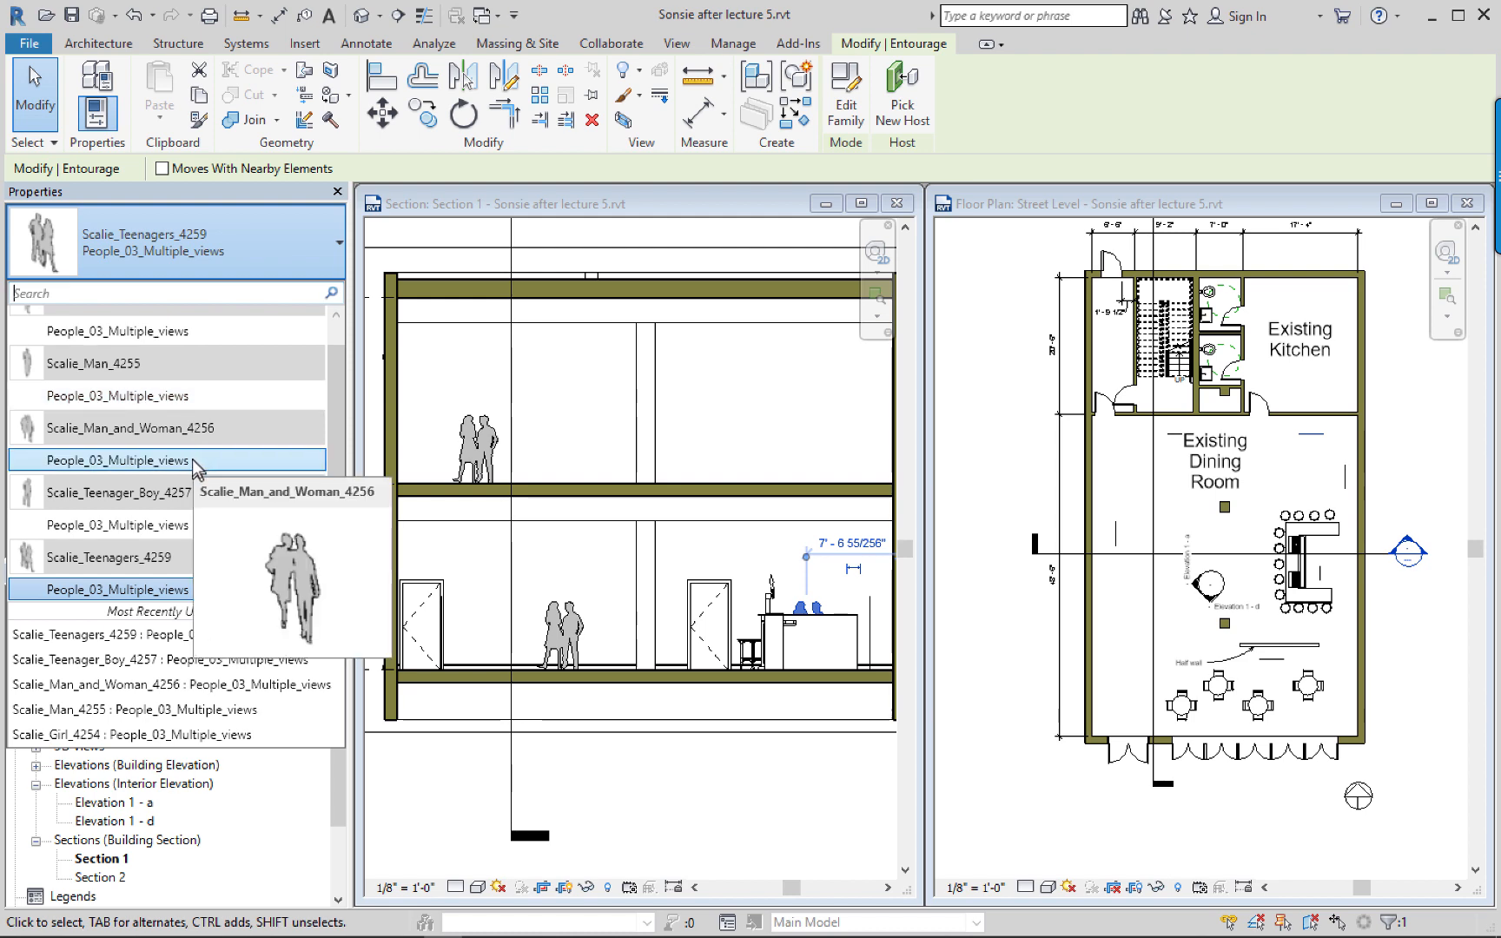
left_click(174, 395)
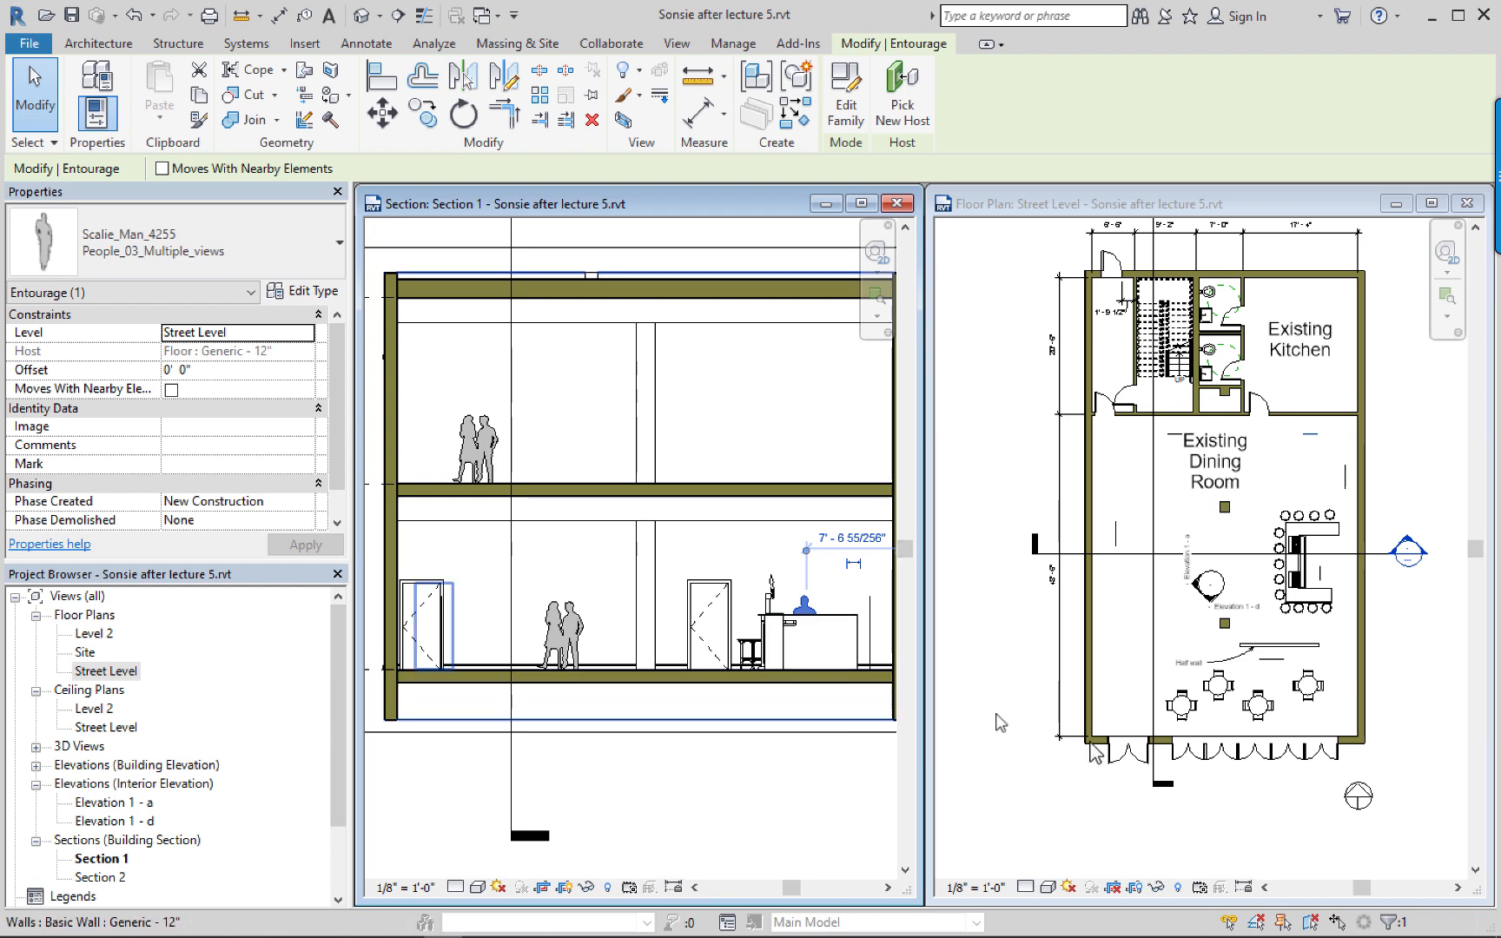
scroll(723, 543, "down", 3)
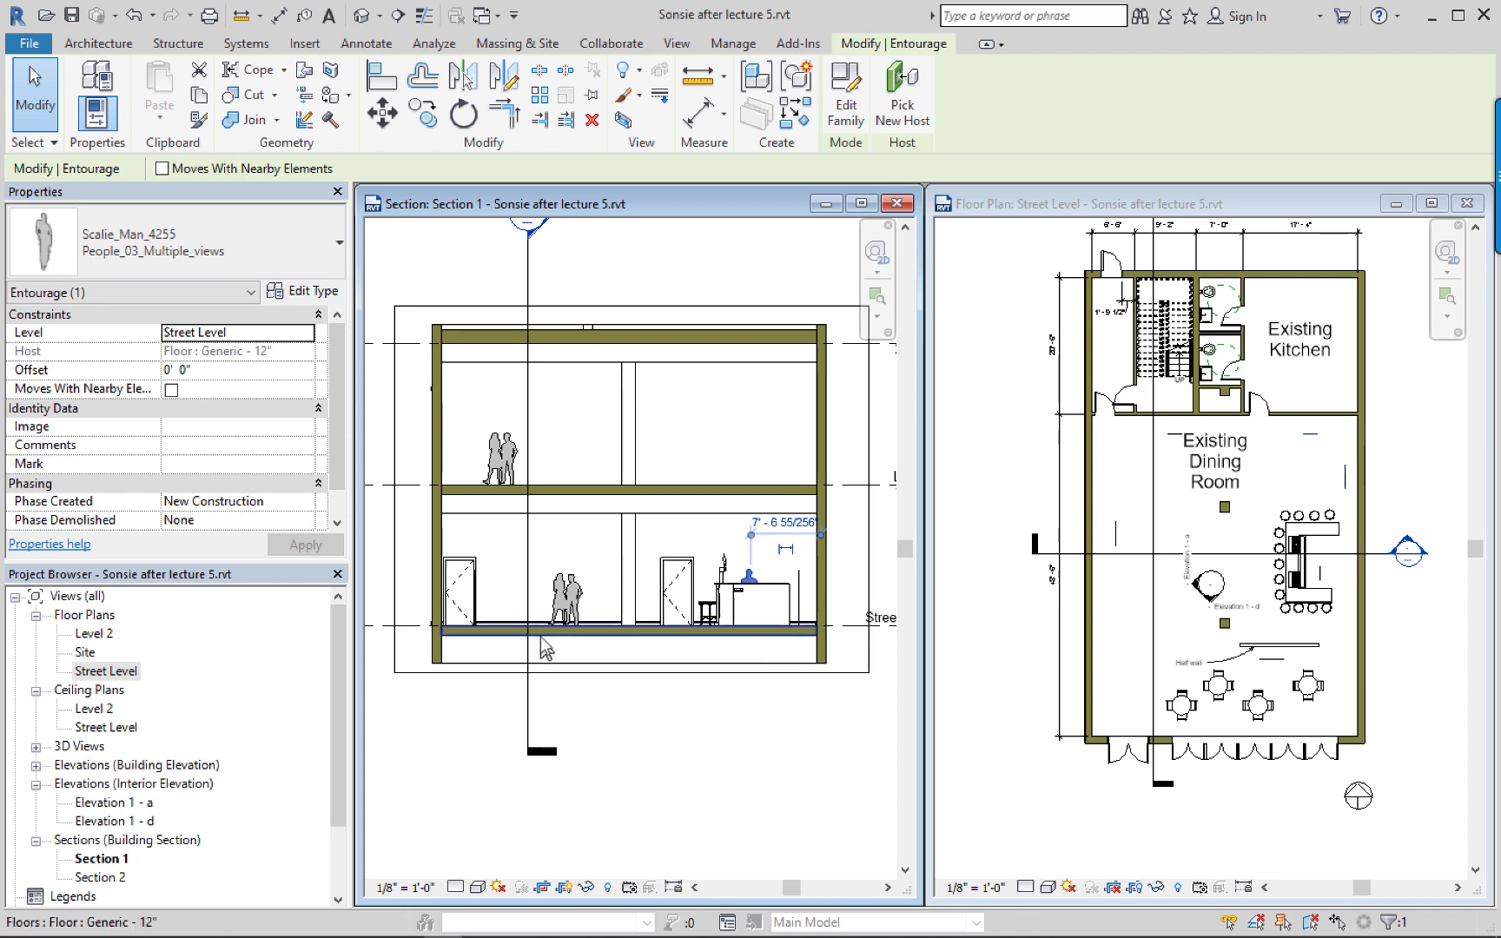
scroll(504, 625, "up", 5)
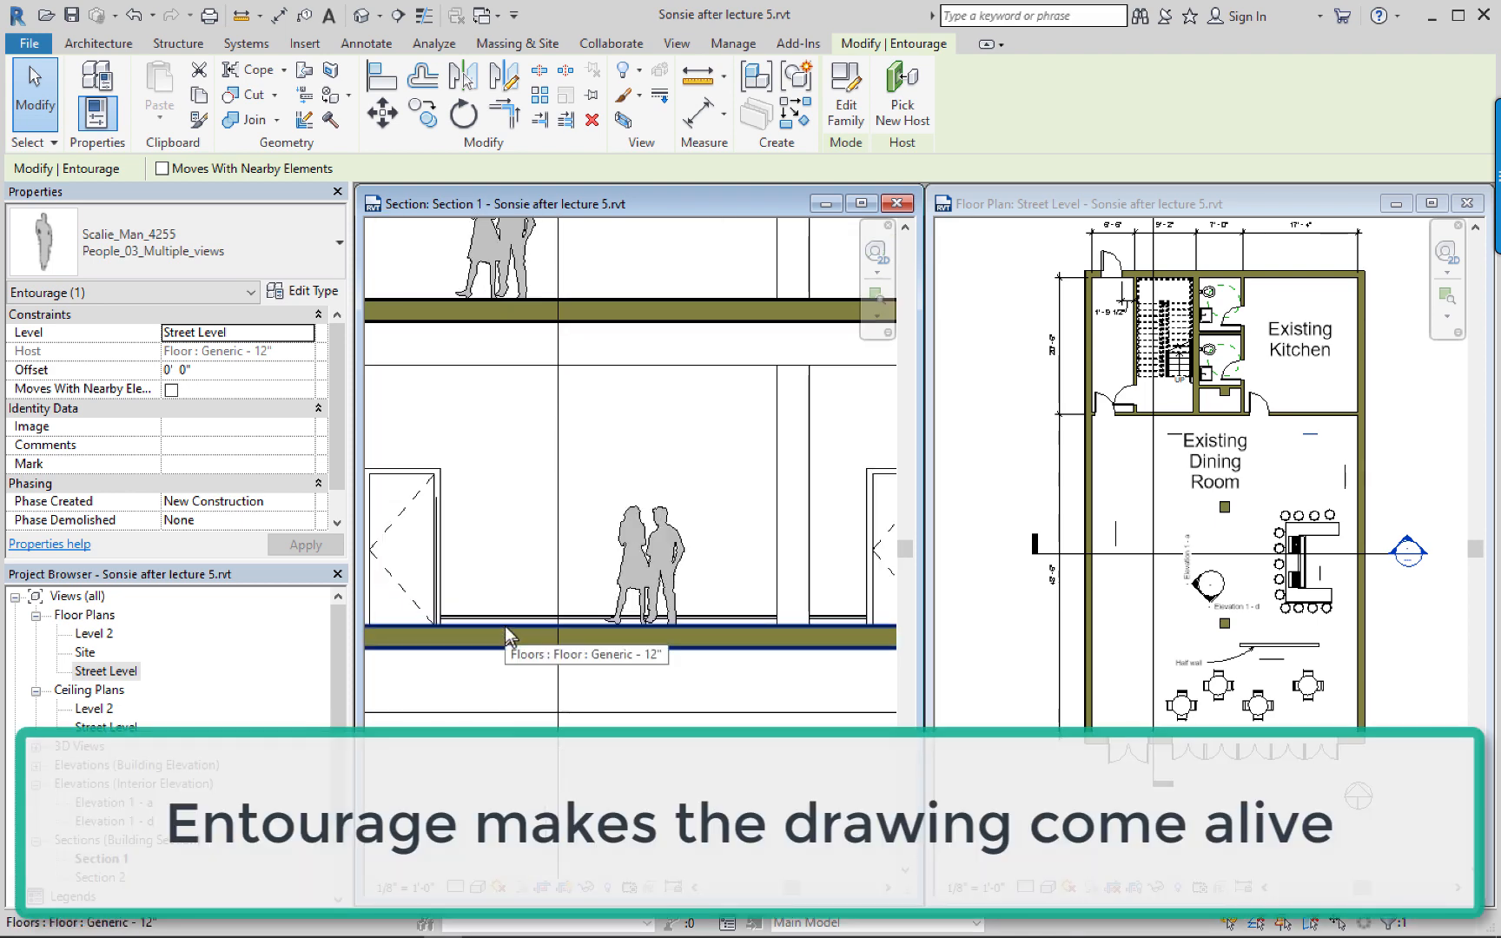
scroll(506, 625, "down", 3)
middle_click_drag(599, 637, 637, 653)
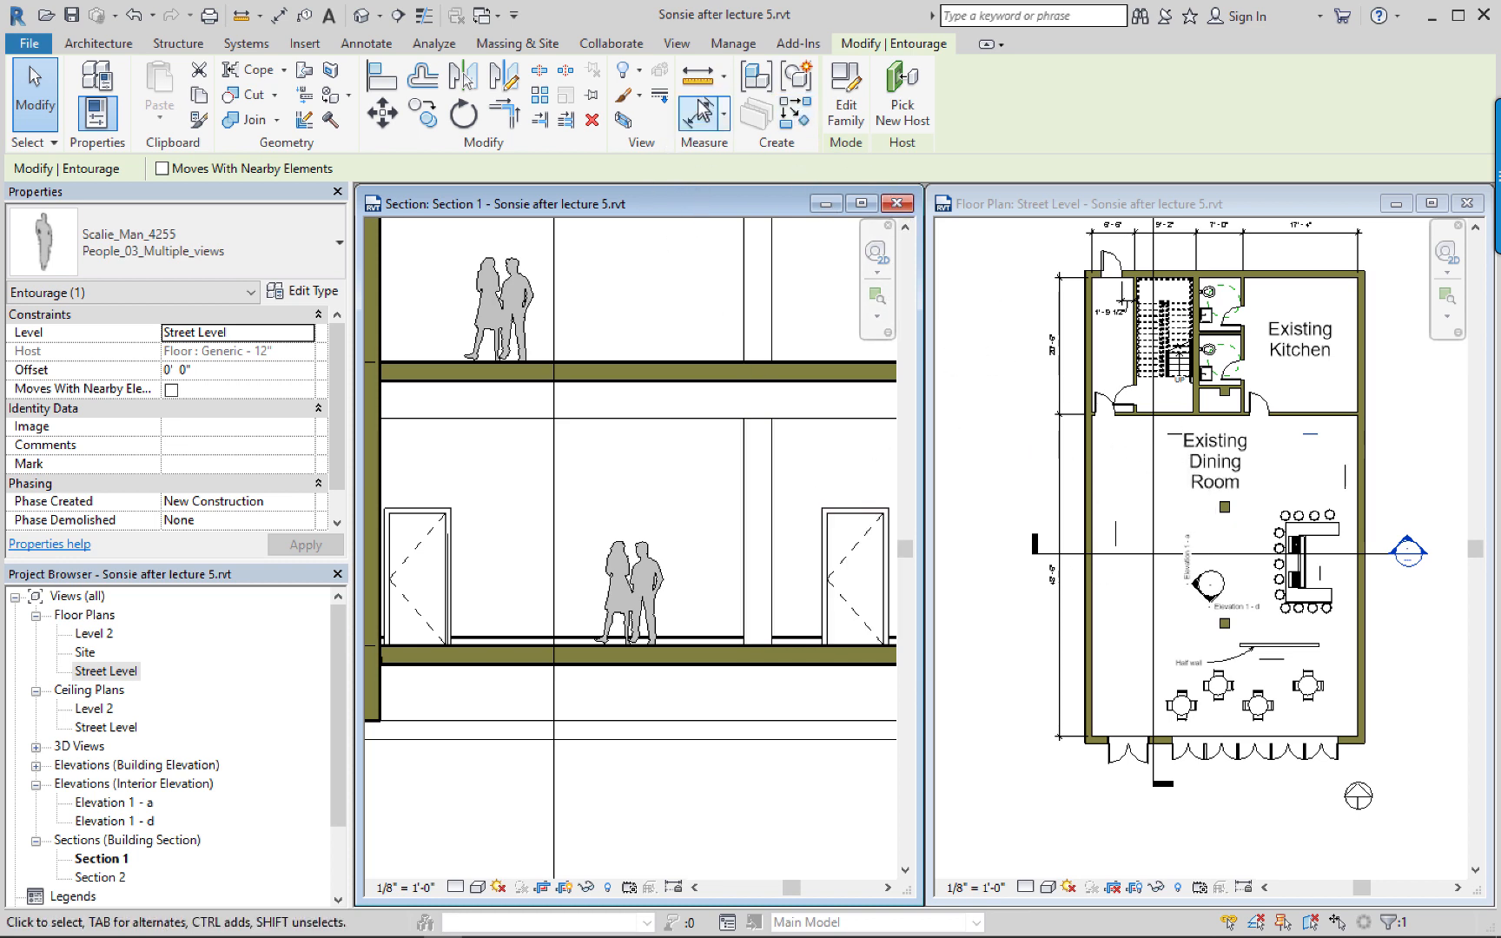
left_click(677, 46)
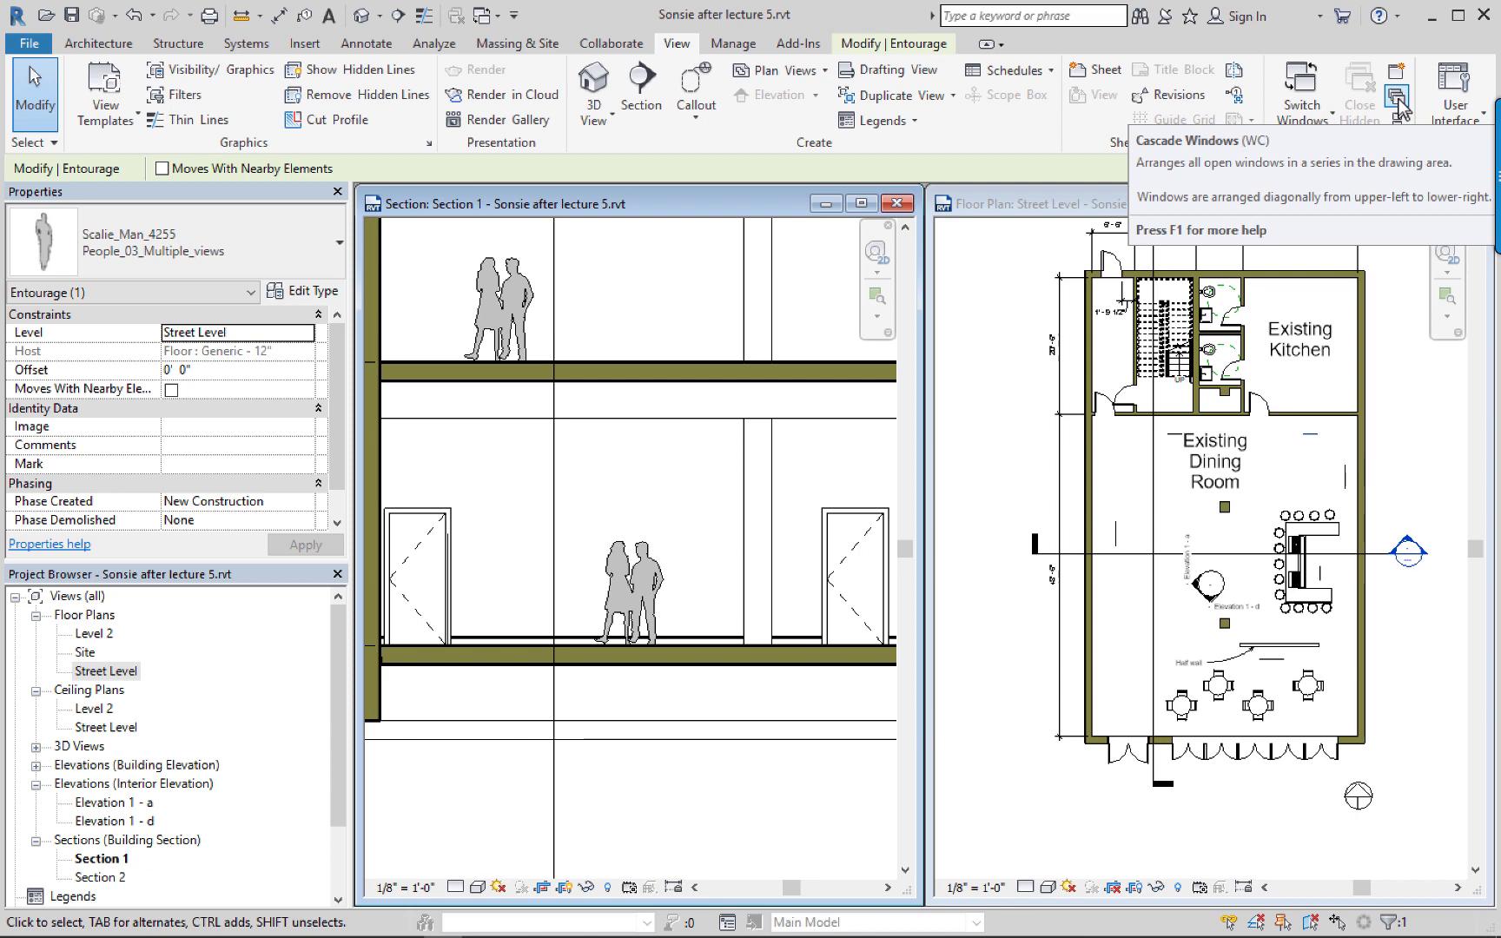
Hide all visible instances of the Scalie_Man_and_Woman_4256 figure in the Street Level floor plan.
left_click(989, 329)
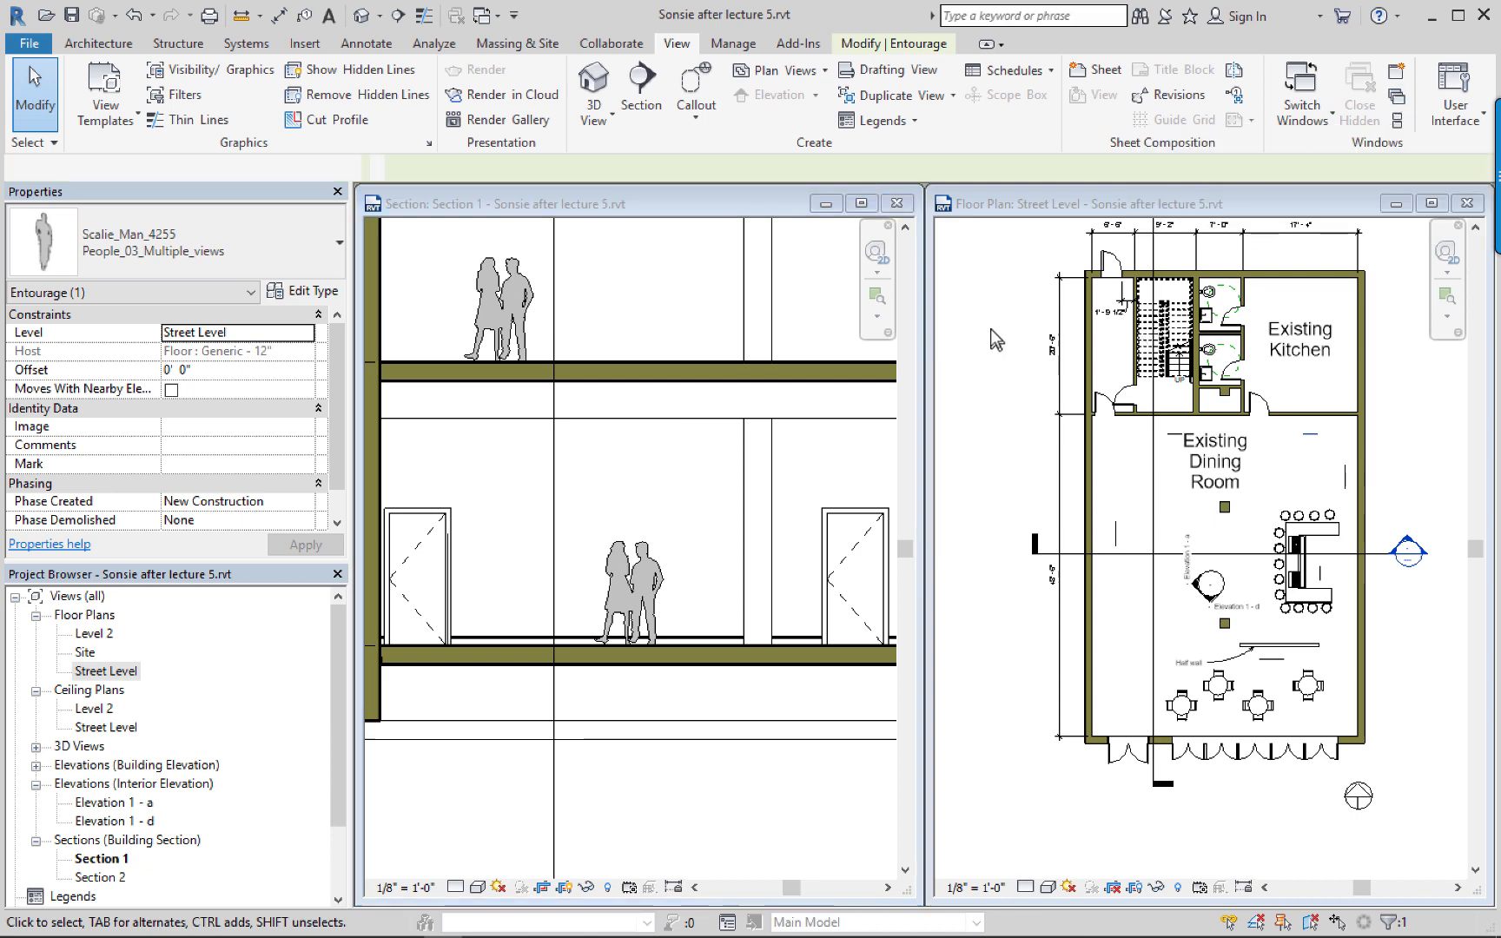
left_click(1117, 537)
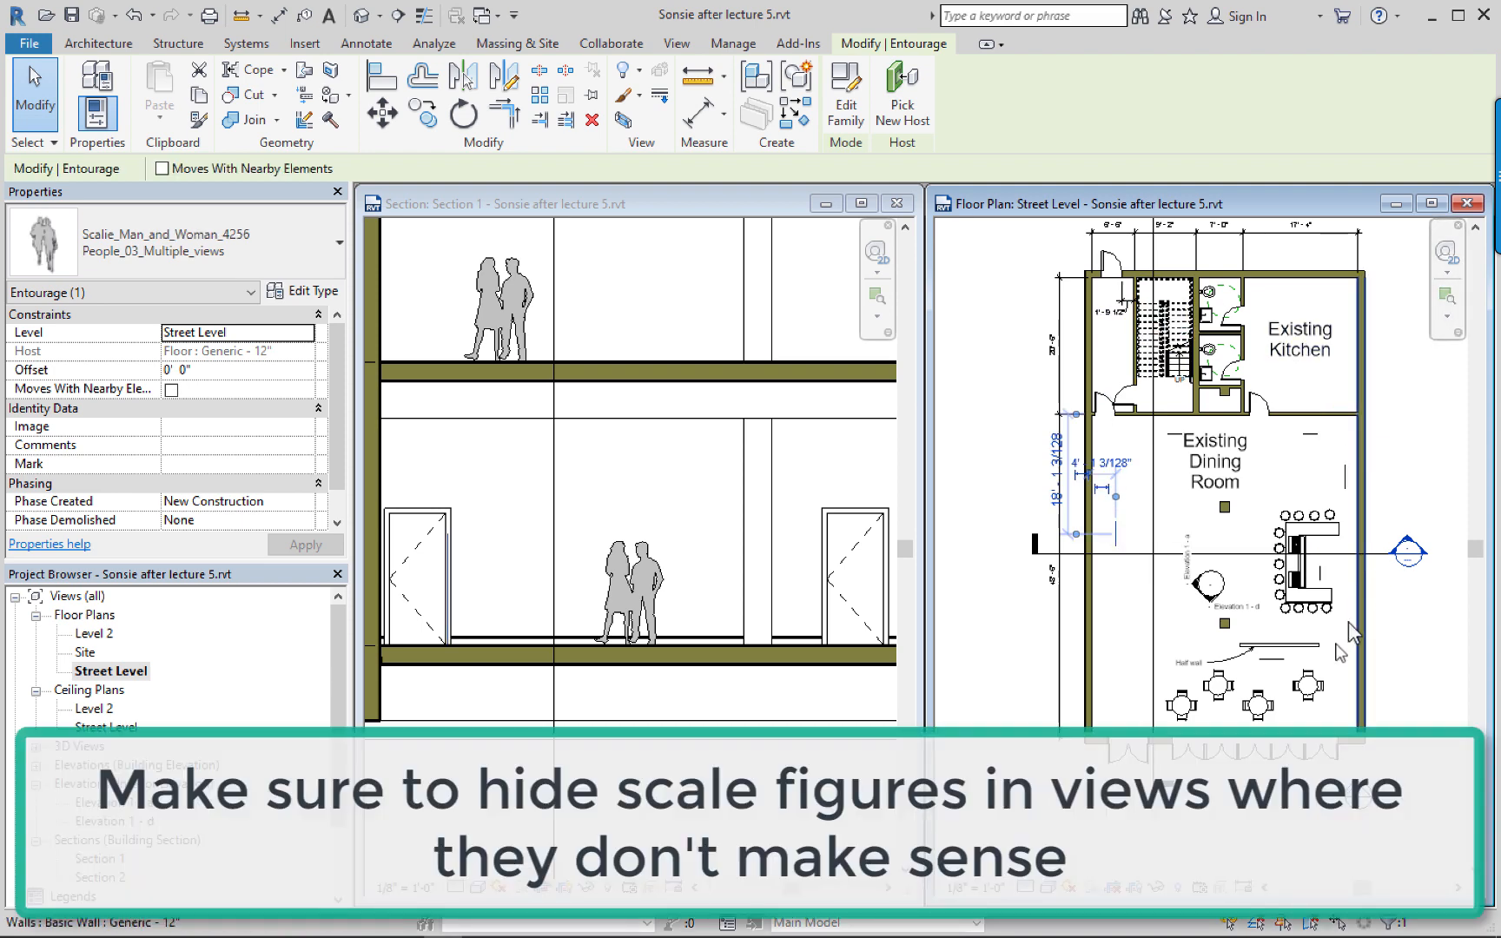
scroll(1247, 523, "up", 1)
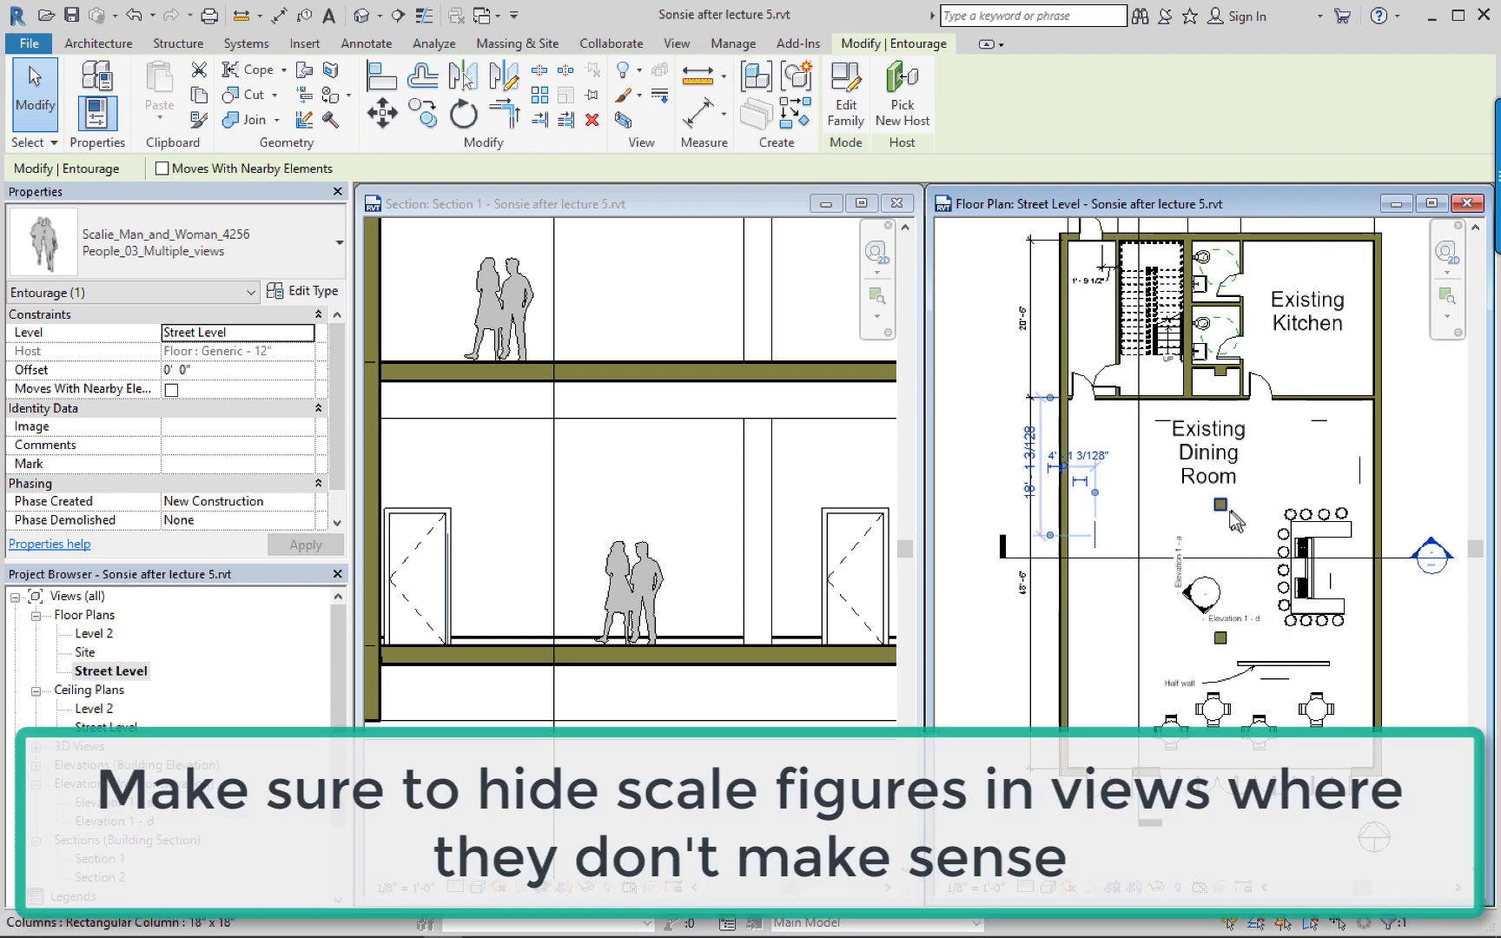
scroll(1229, 512, "up", 1)
right_click(1071, 542)
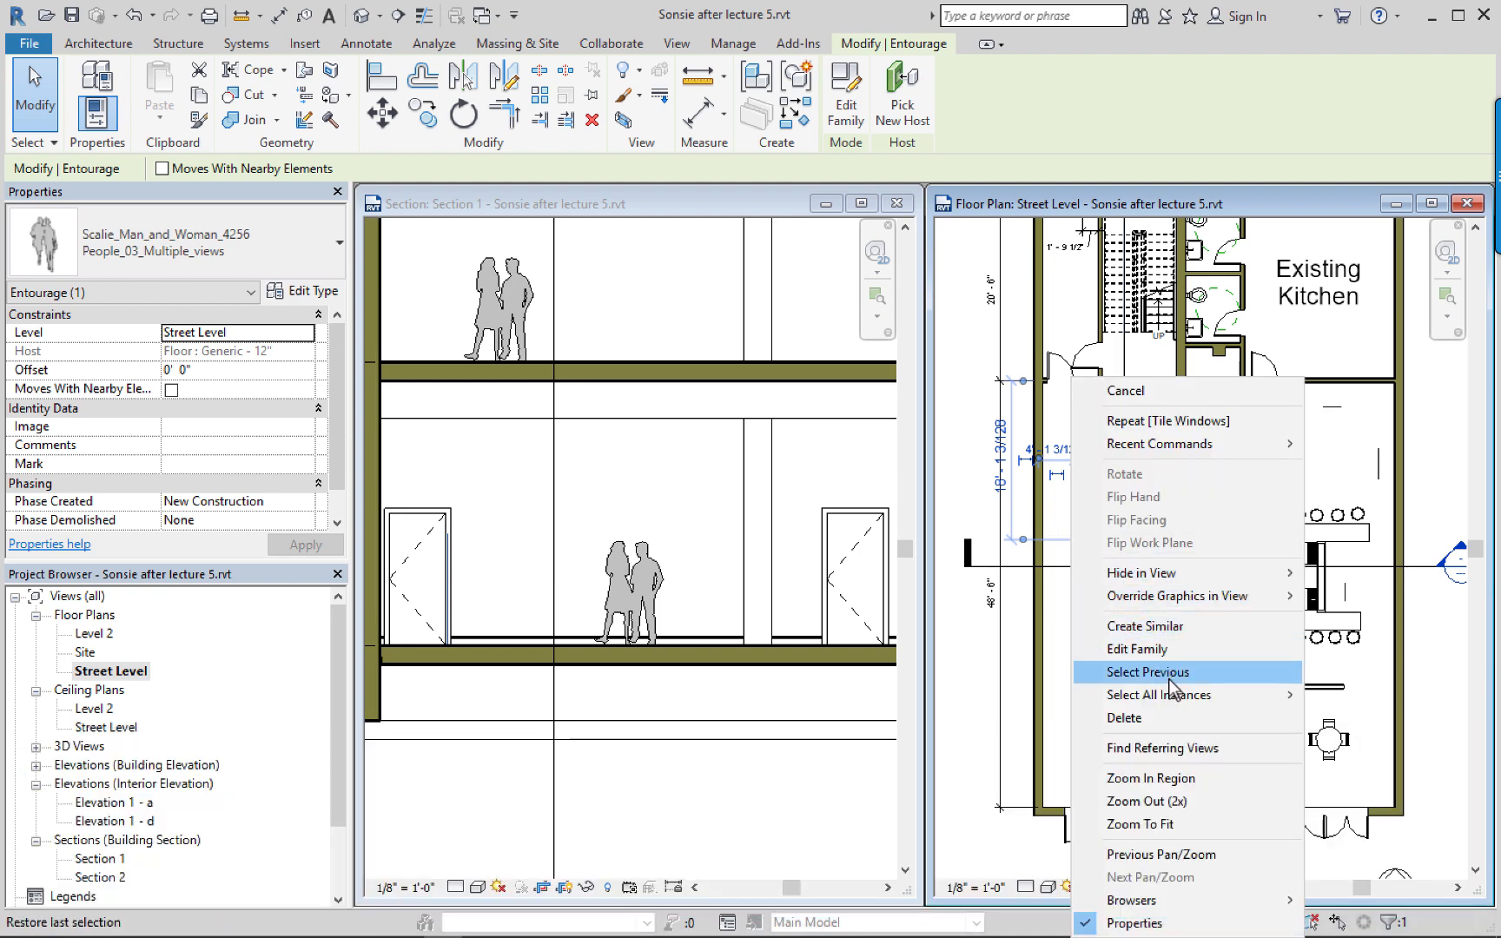
mouse_move(1182, 698)
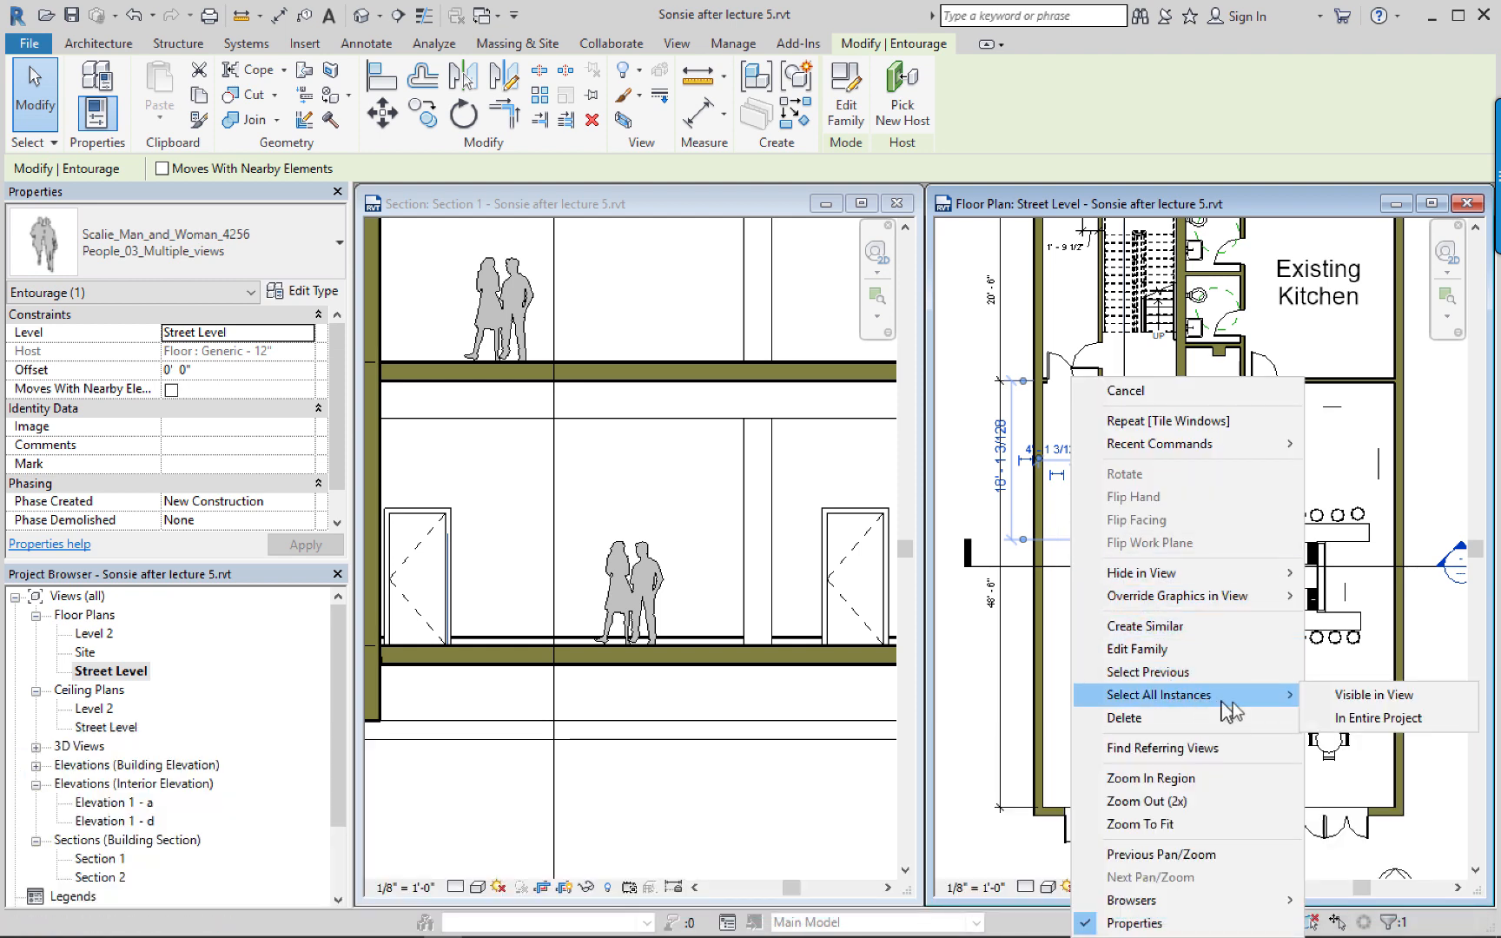
left_click(1343, 695)
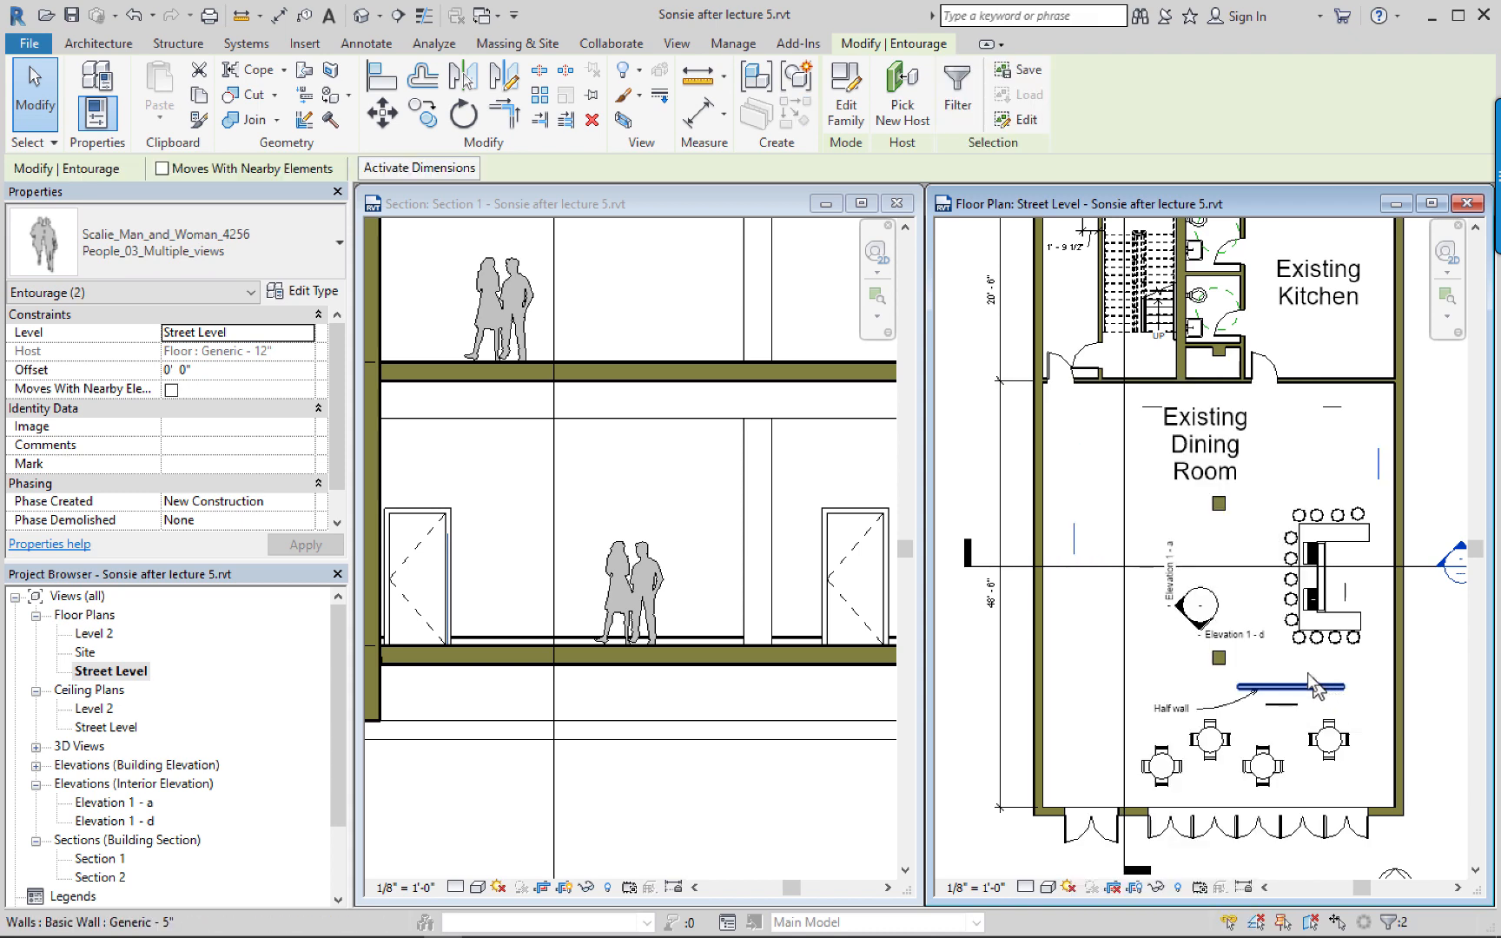
right_click(1074, 539)
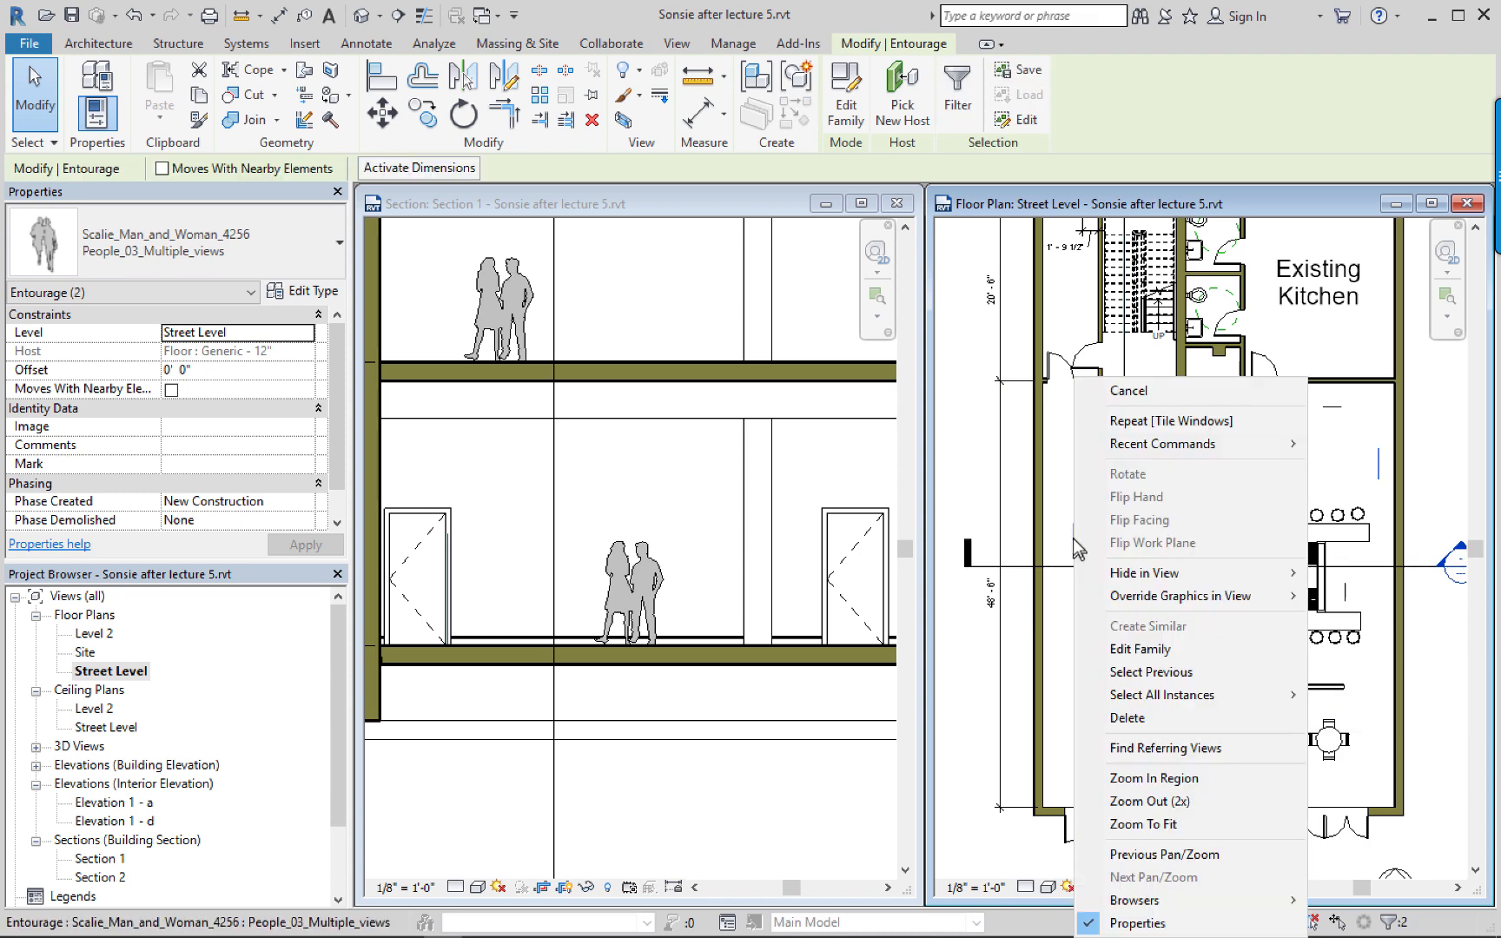
mouse_move(1164, 580)
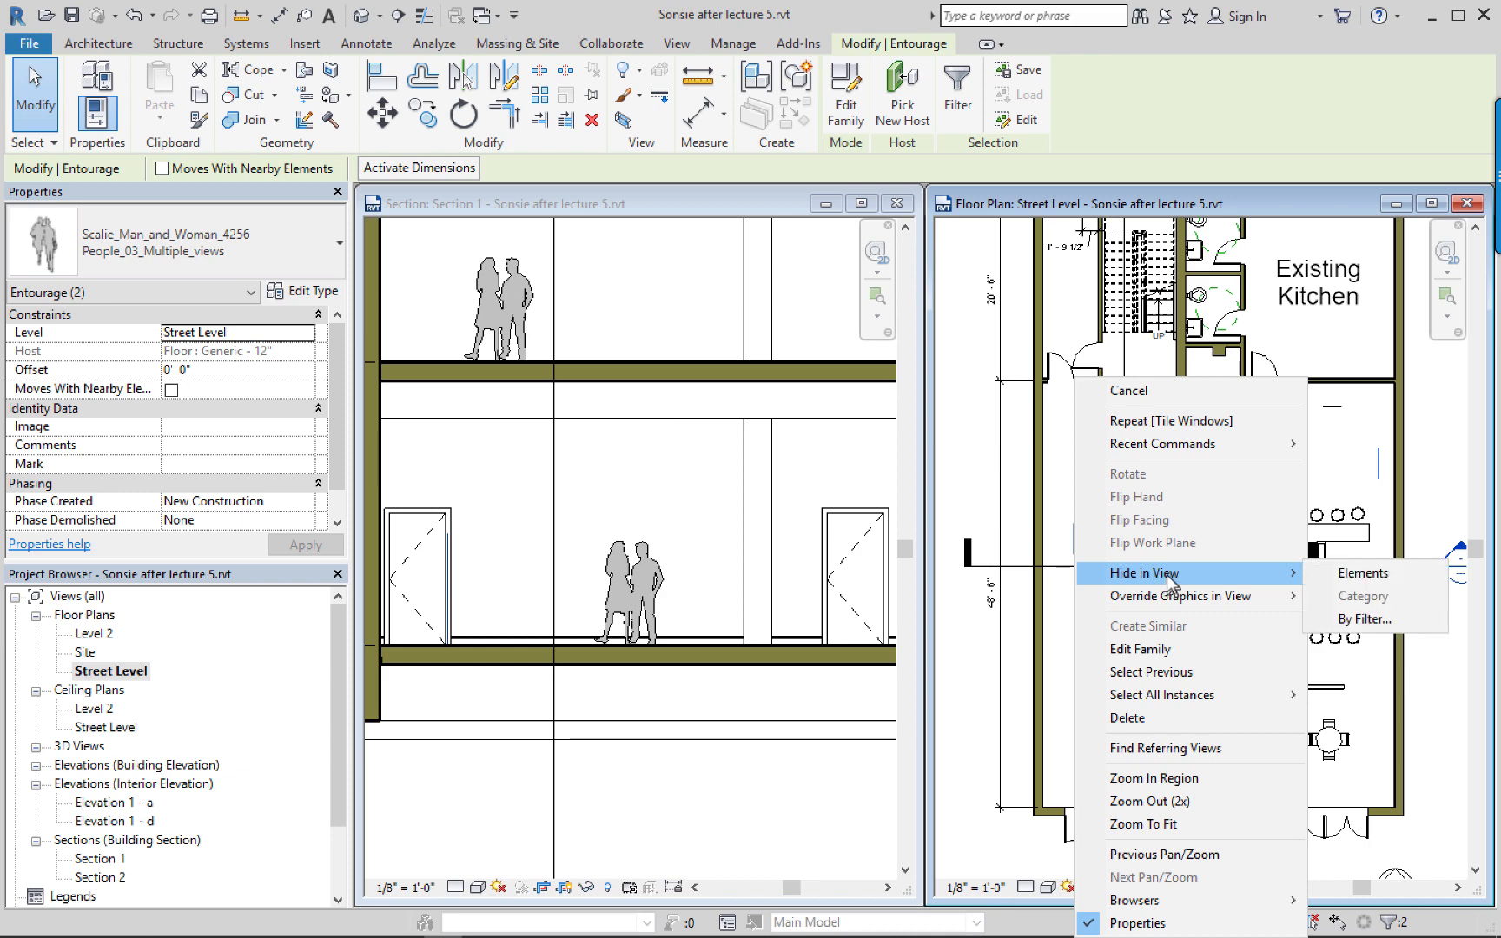
left_click(1329, 573)
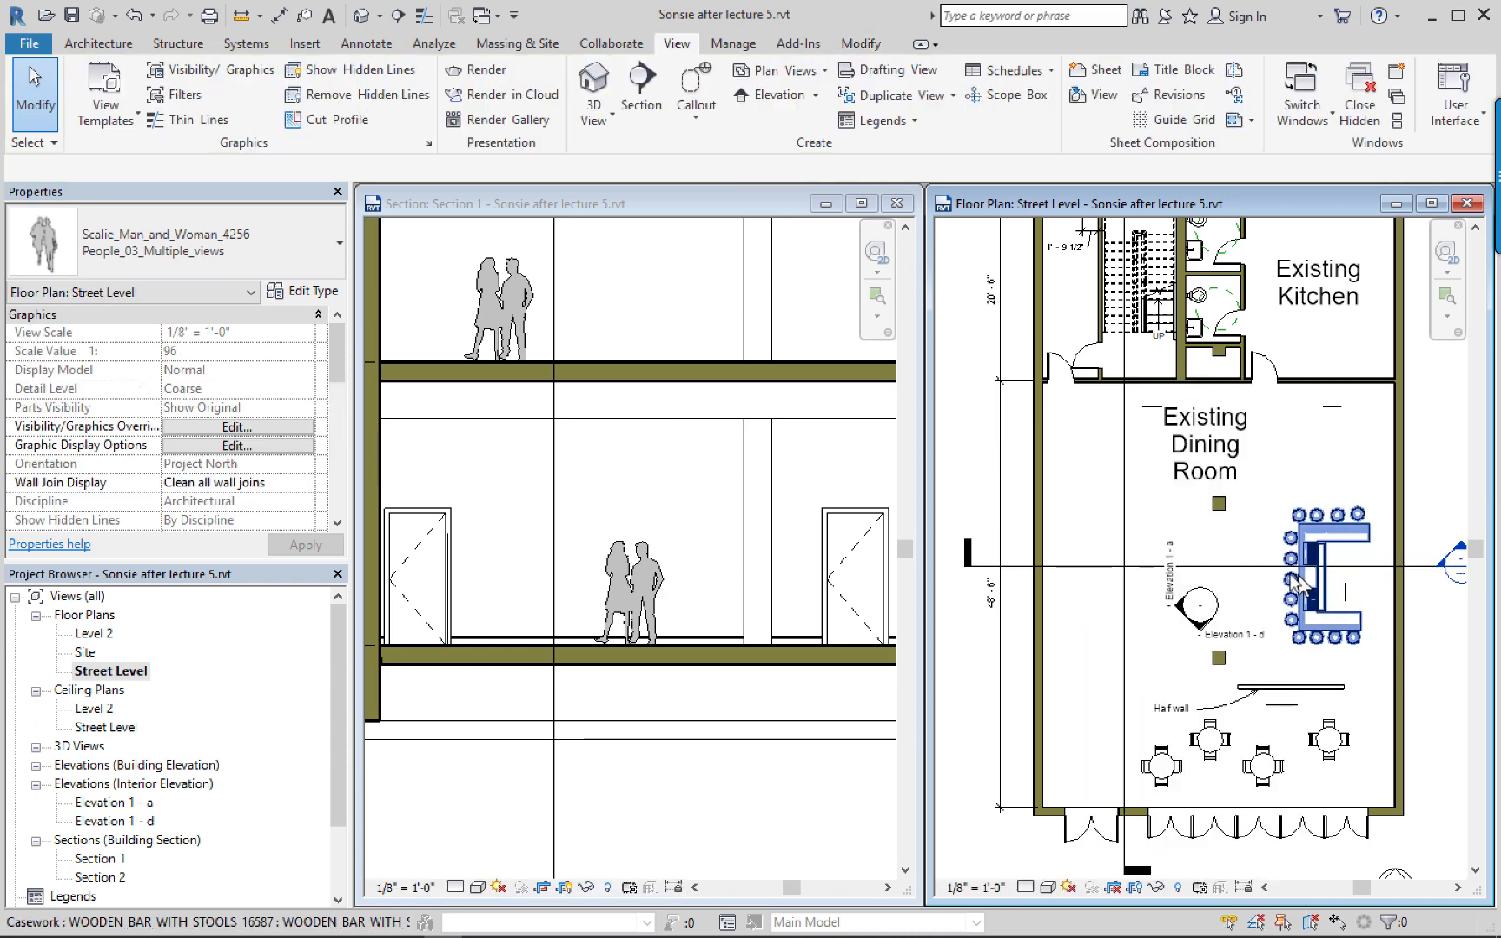
Hide the man figure near the kitchen wall and the two teenagers figures in the Street Level floor plan, repeating Hide Elements.
left_click(1334, 406)
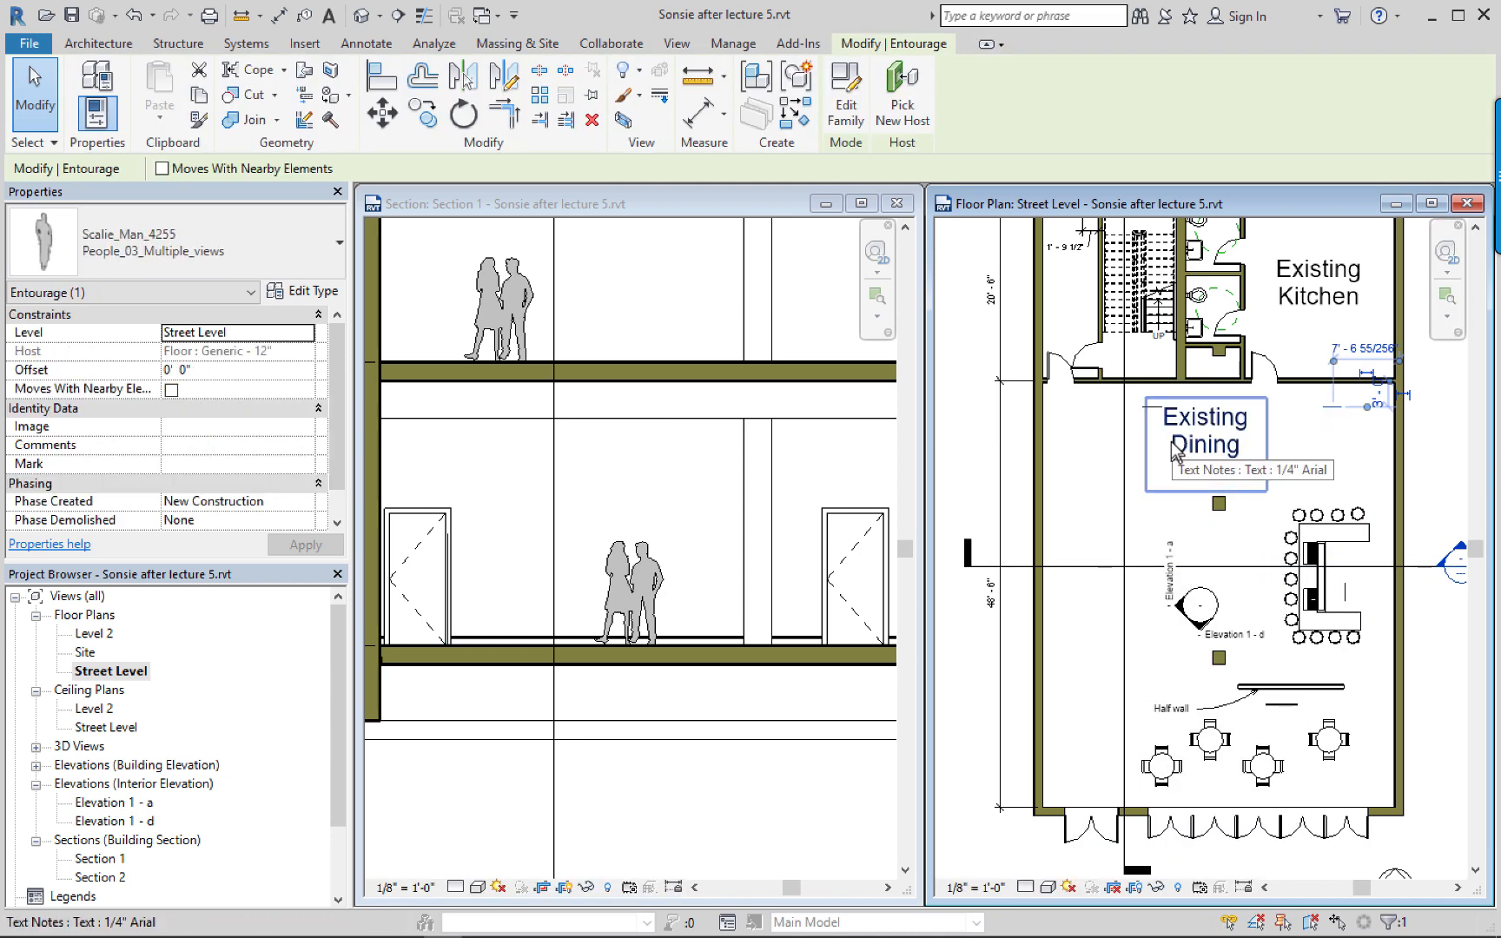
left_click(1152, 408, "ctrl")
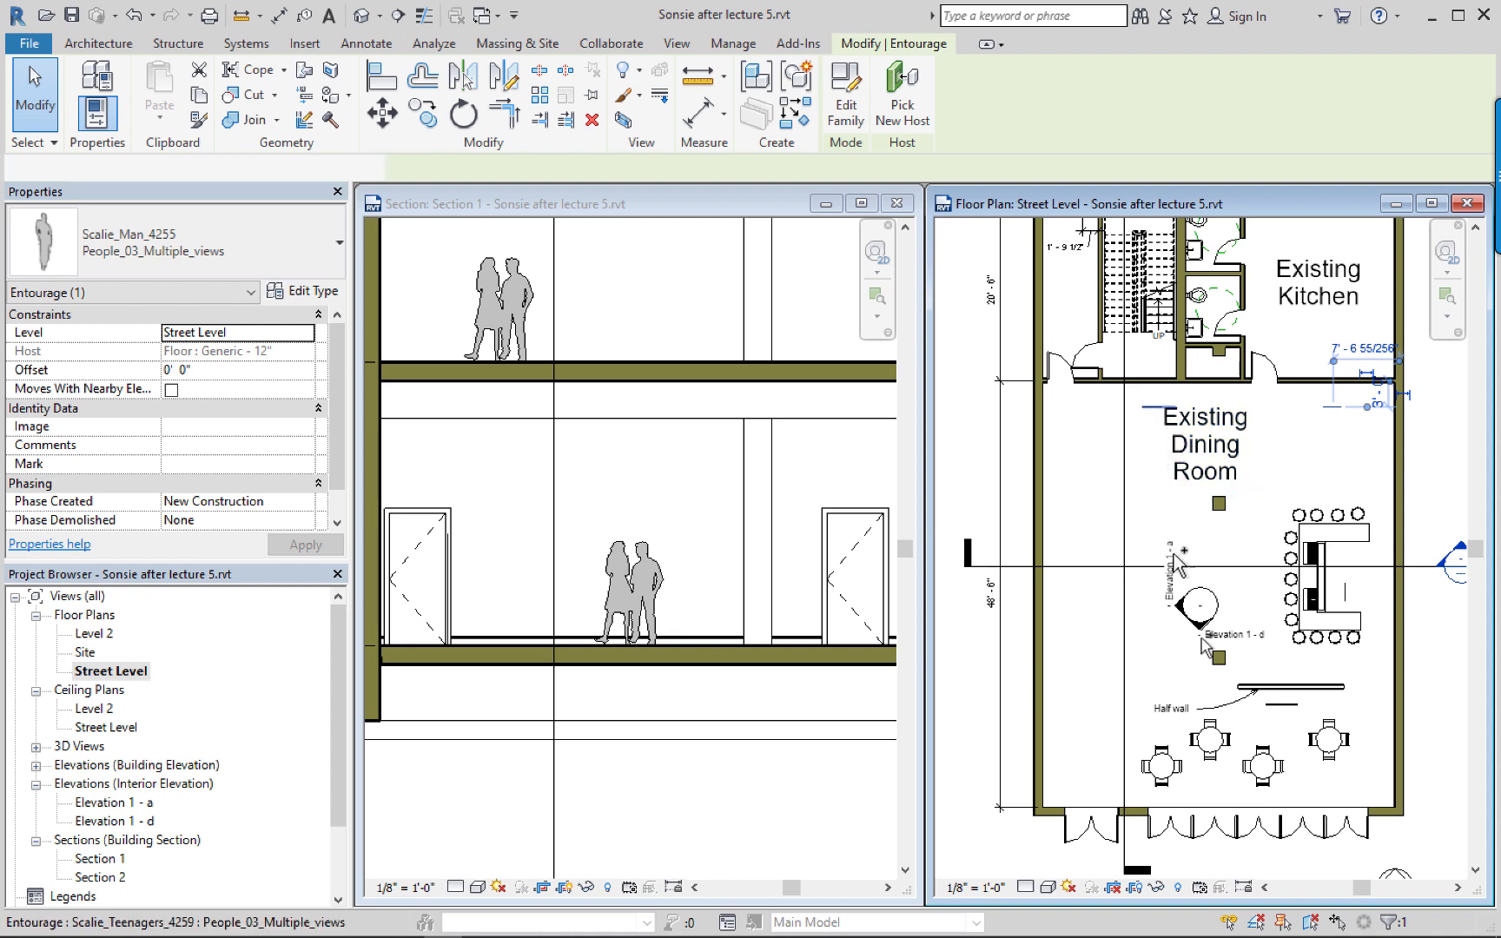
left_click(1280, 704, "ctrl")
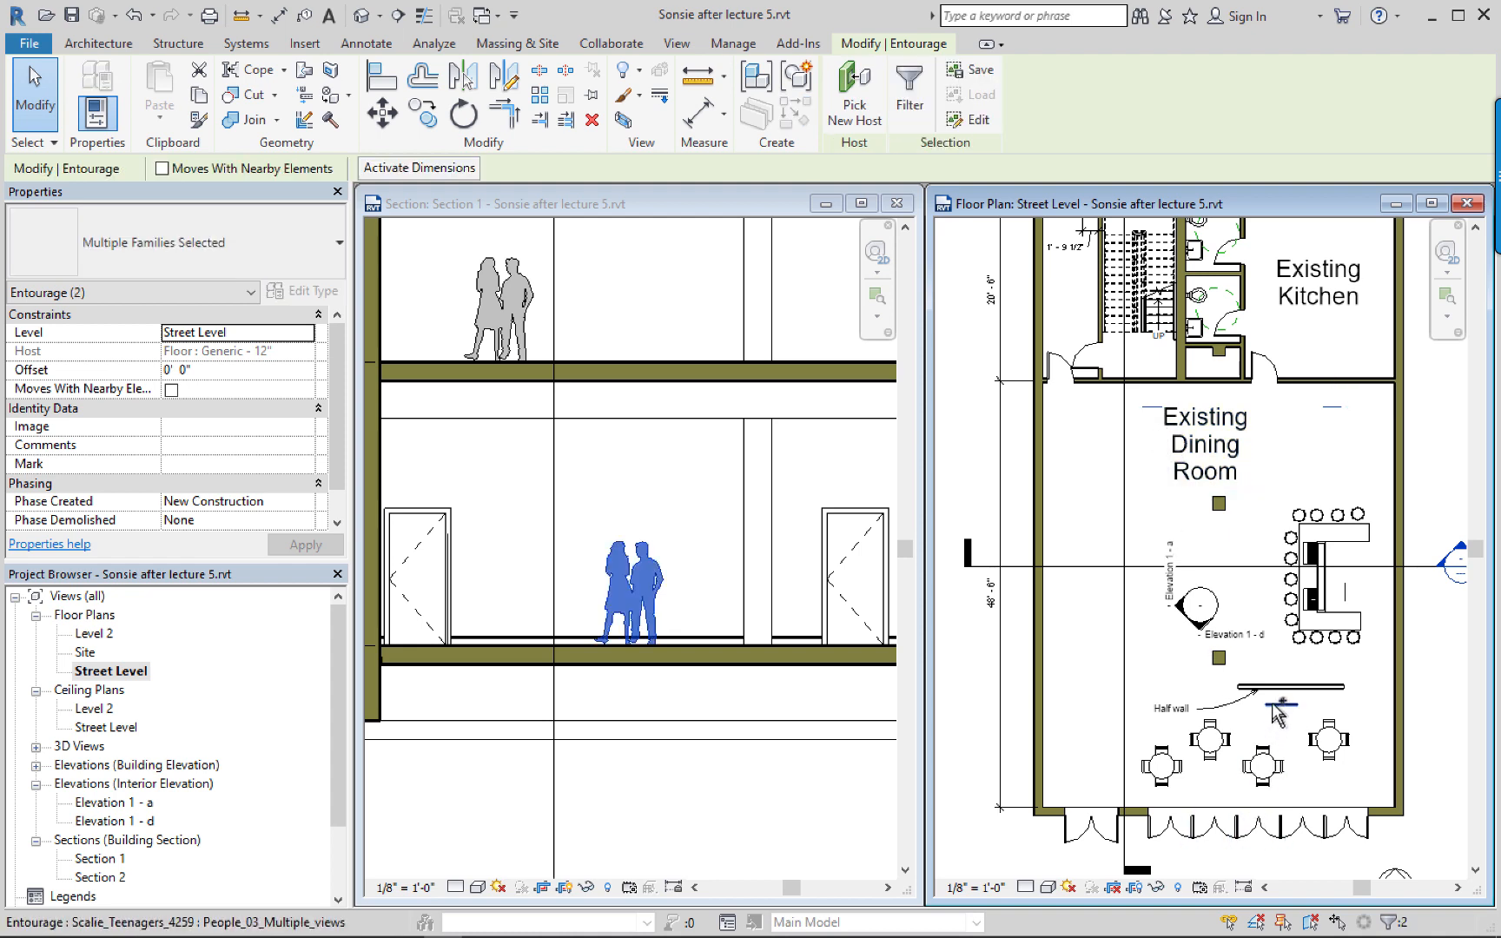
right_click(1335, 407)
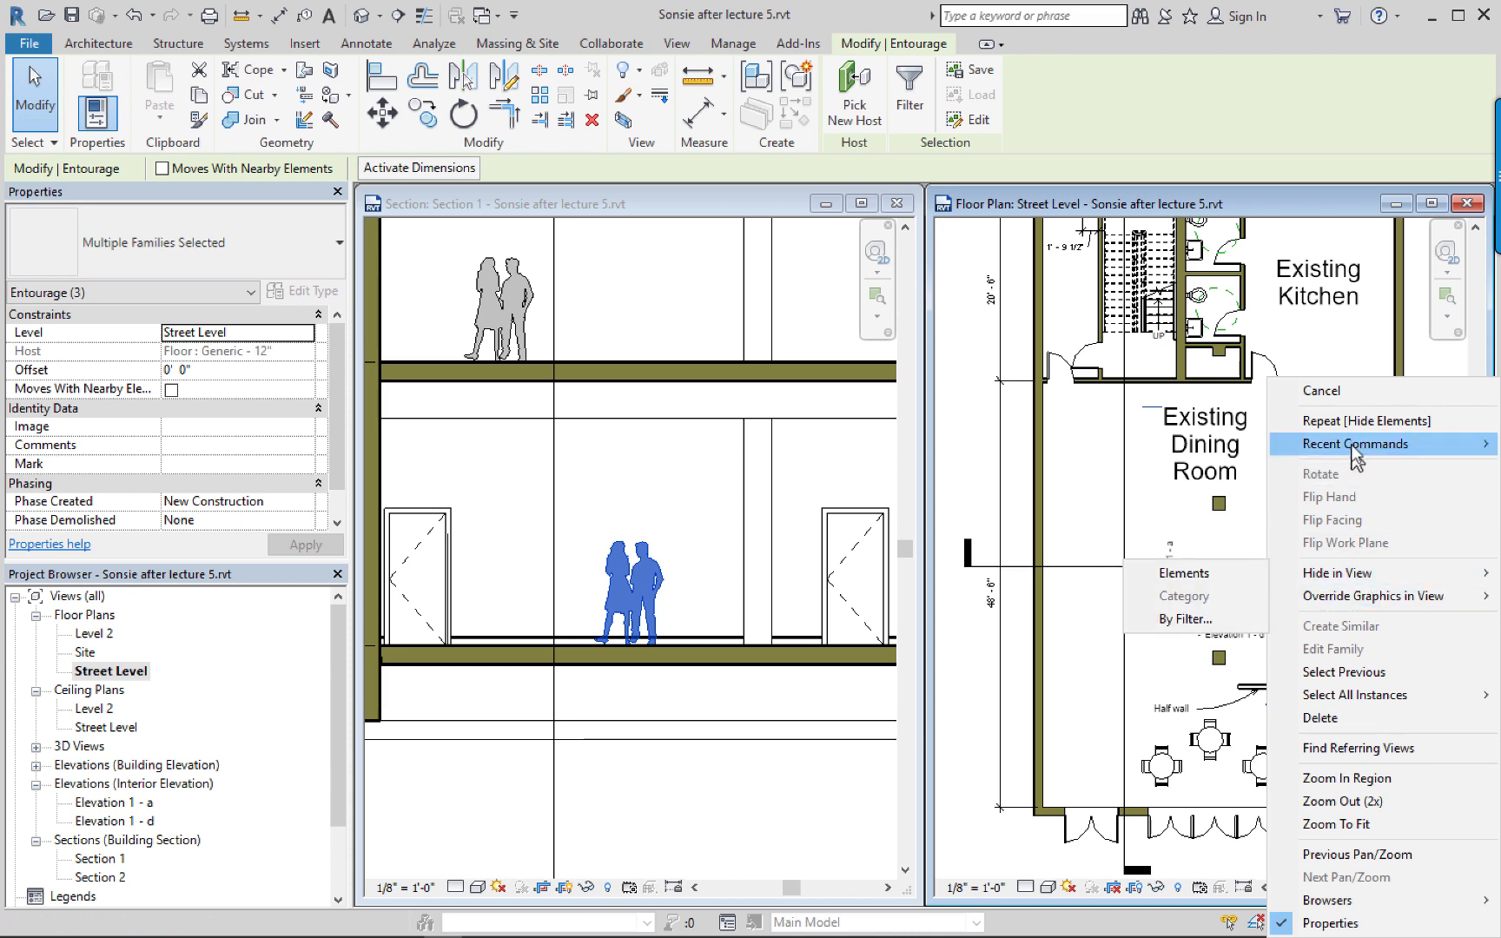
left_click(1349, 422)
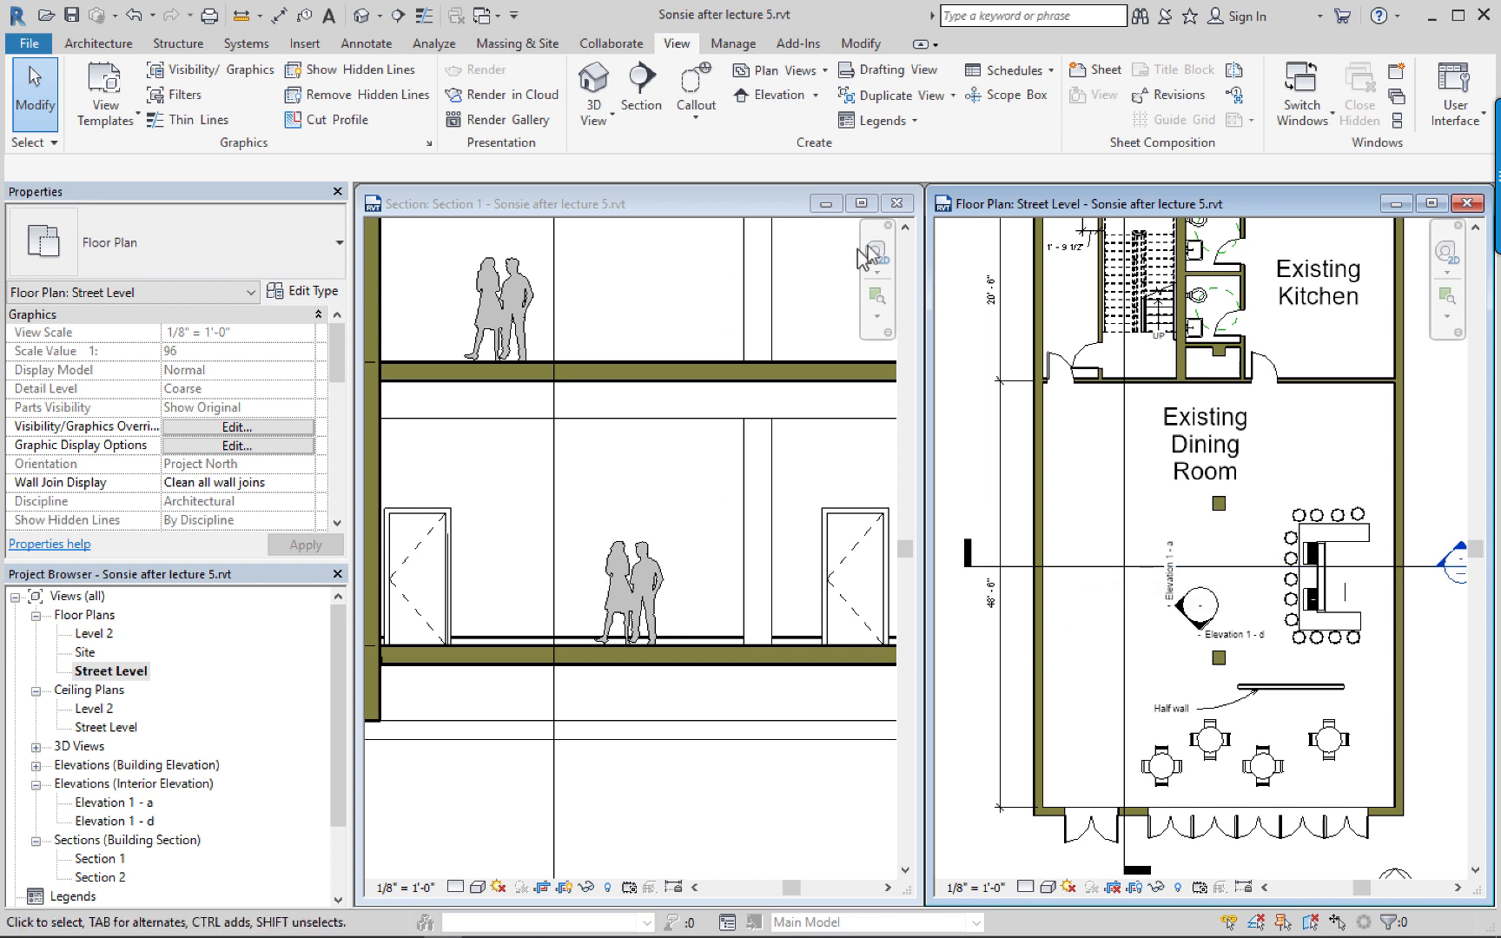
Close the Section 1 view and maximize the Street Level floor plan with the building centred.
left_click(896, 203)
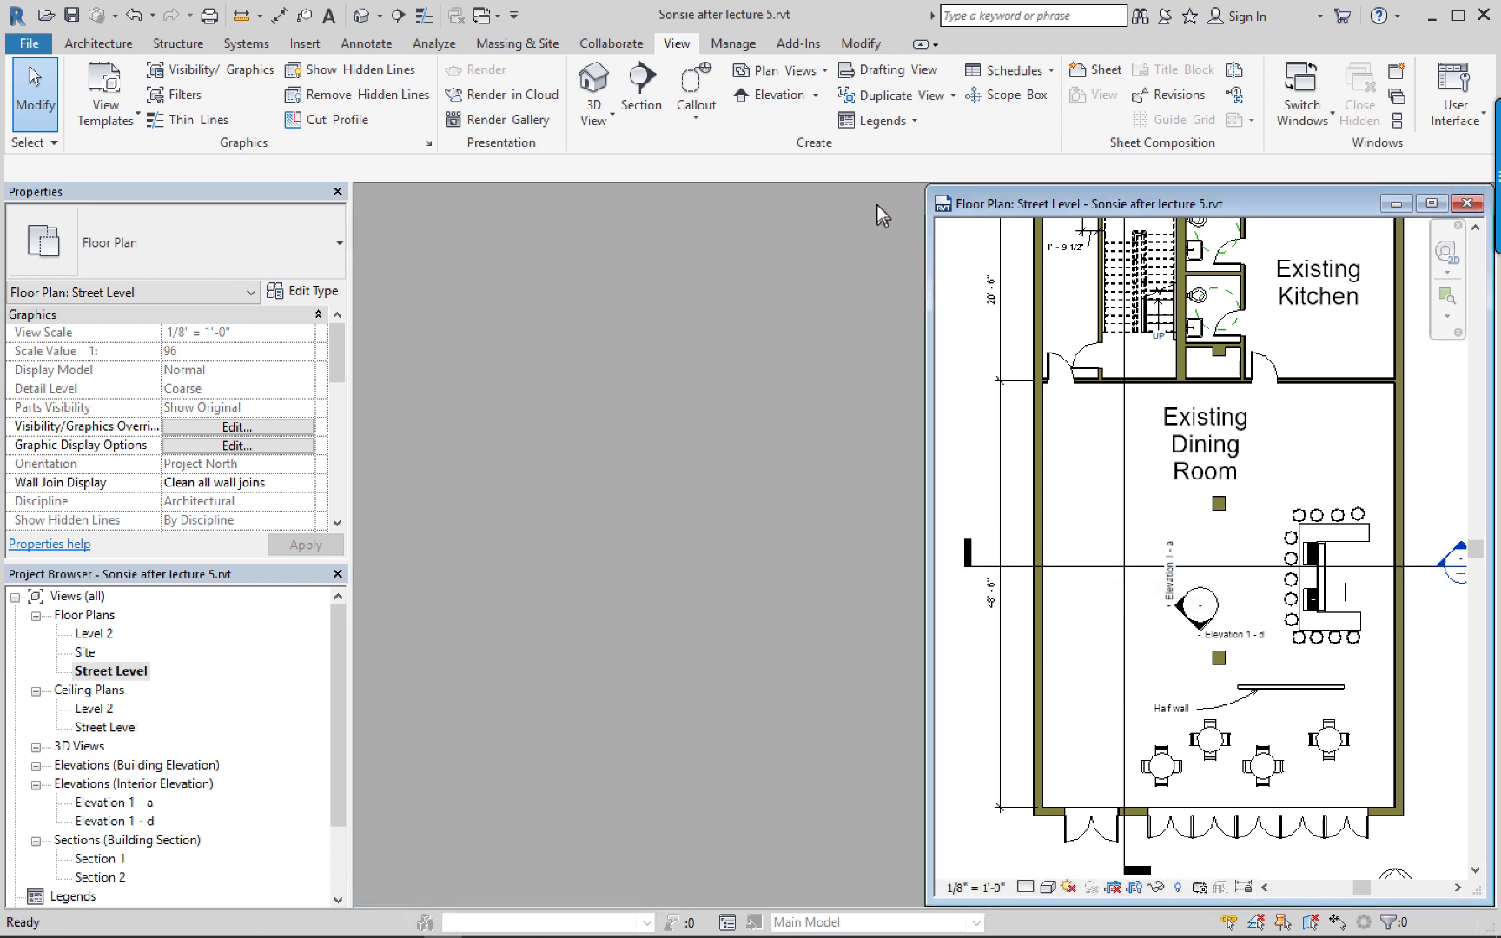
left_click(1432, 203)
middle_click_drag(649, 512, 895, 590)
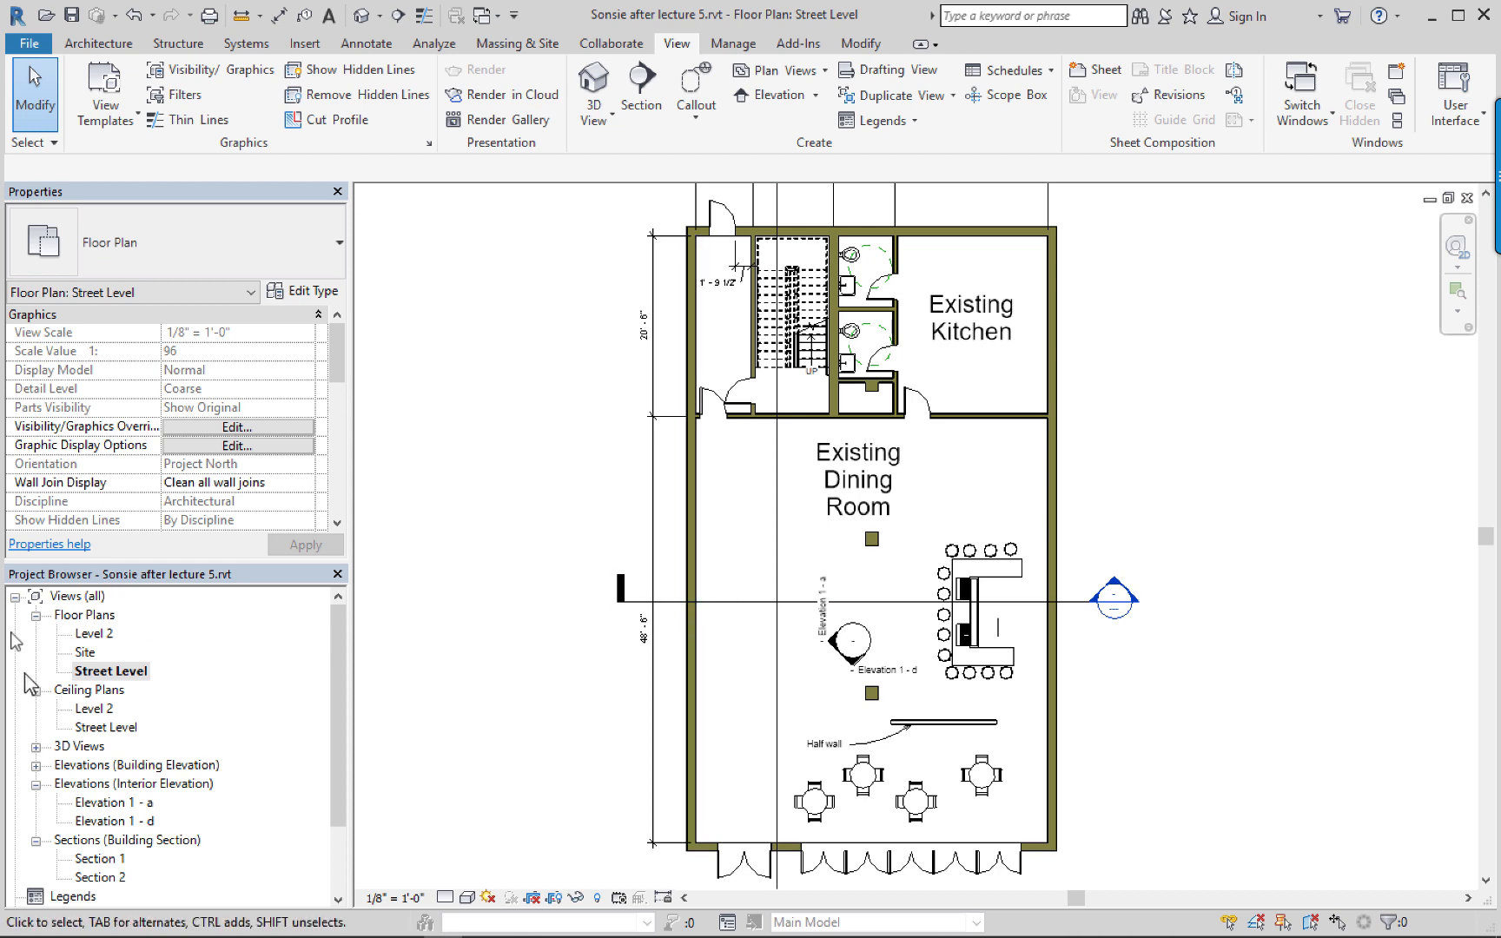
Collapse the floor plan, ceiling plan, interior elevation and building section groups in the project's view list.
left_click(34, 615)
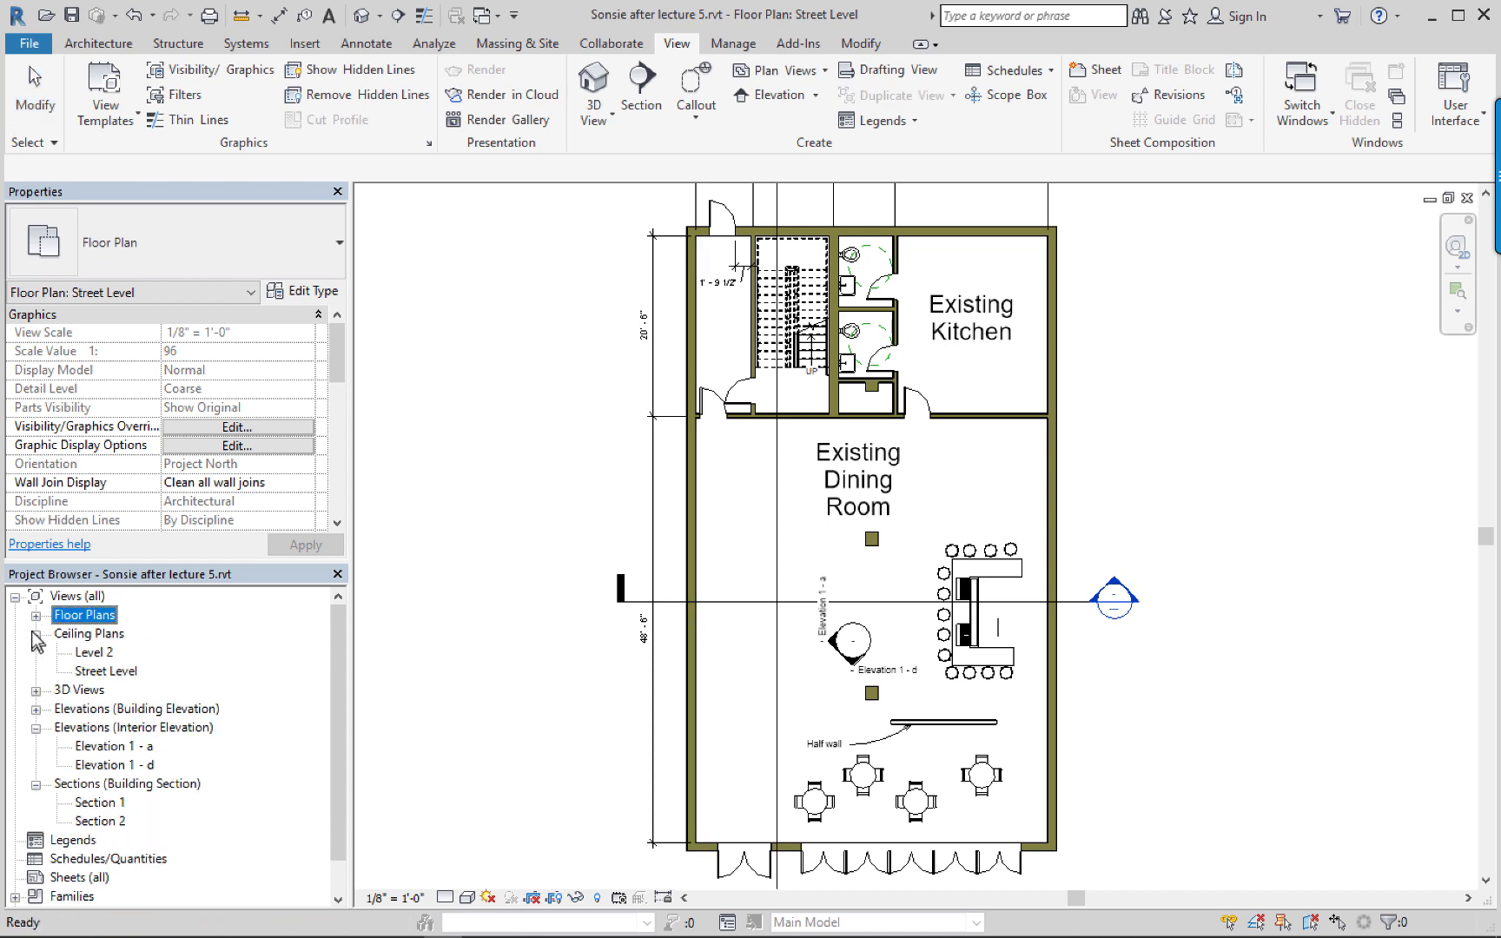
left_click(36, 634)
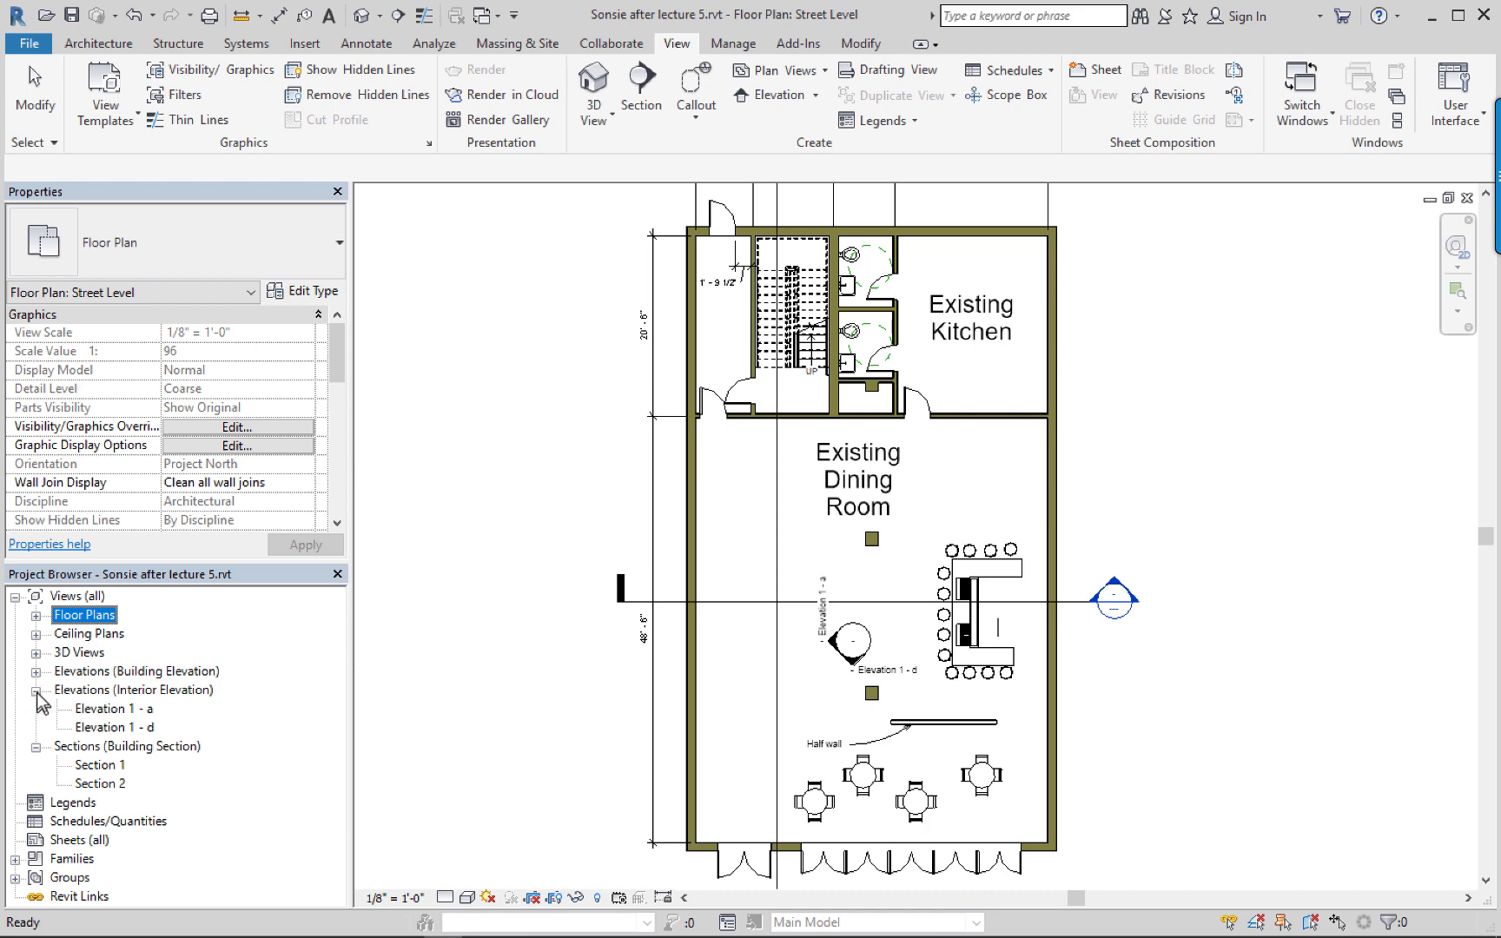
left_click(36, 691)
left_click(36, 710)
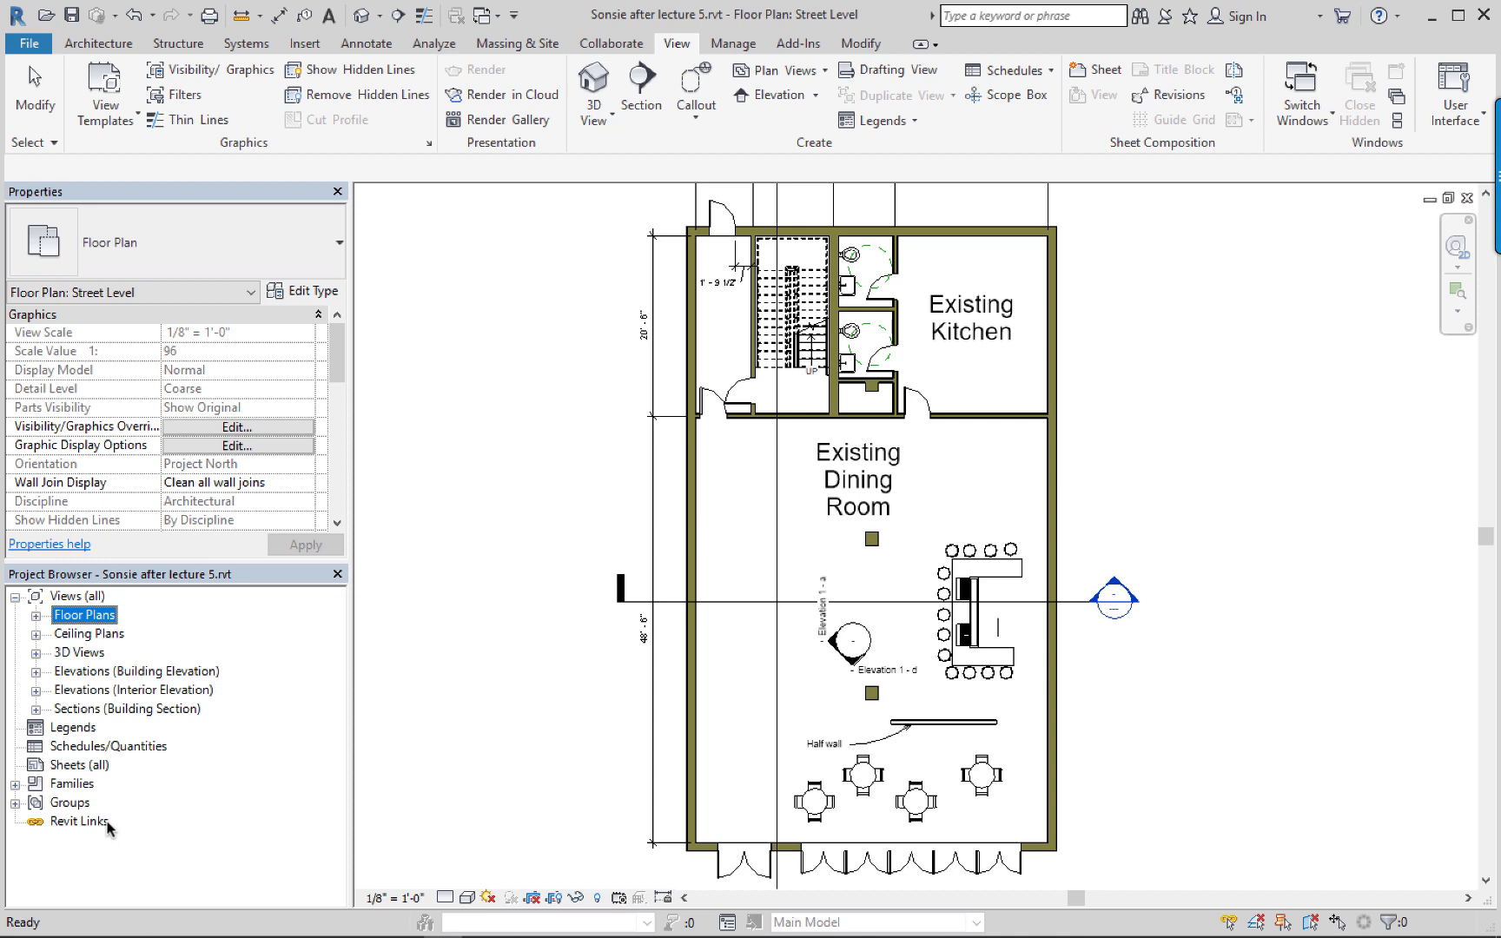
Create a new sheet using the D 22 x 34 Horizontal title block, loaded from the US Imperial Titleblocks folder.
left_click(73, 767)
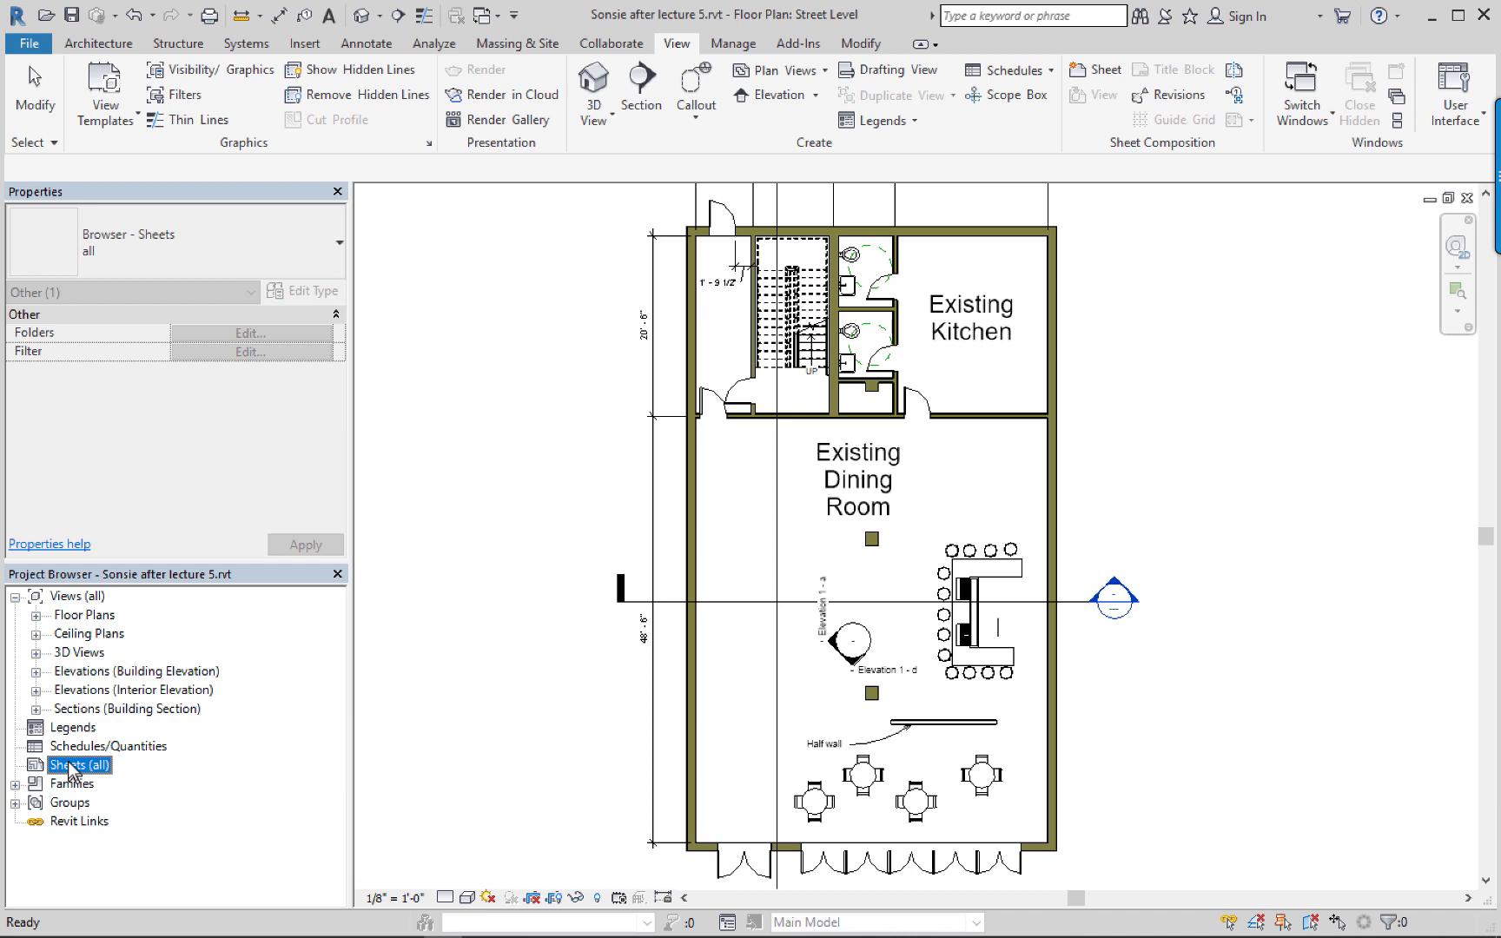
right_click(73, 770)
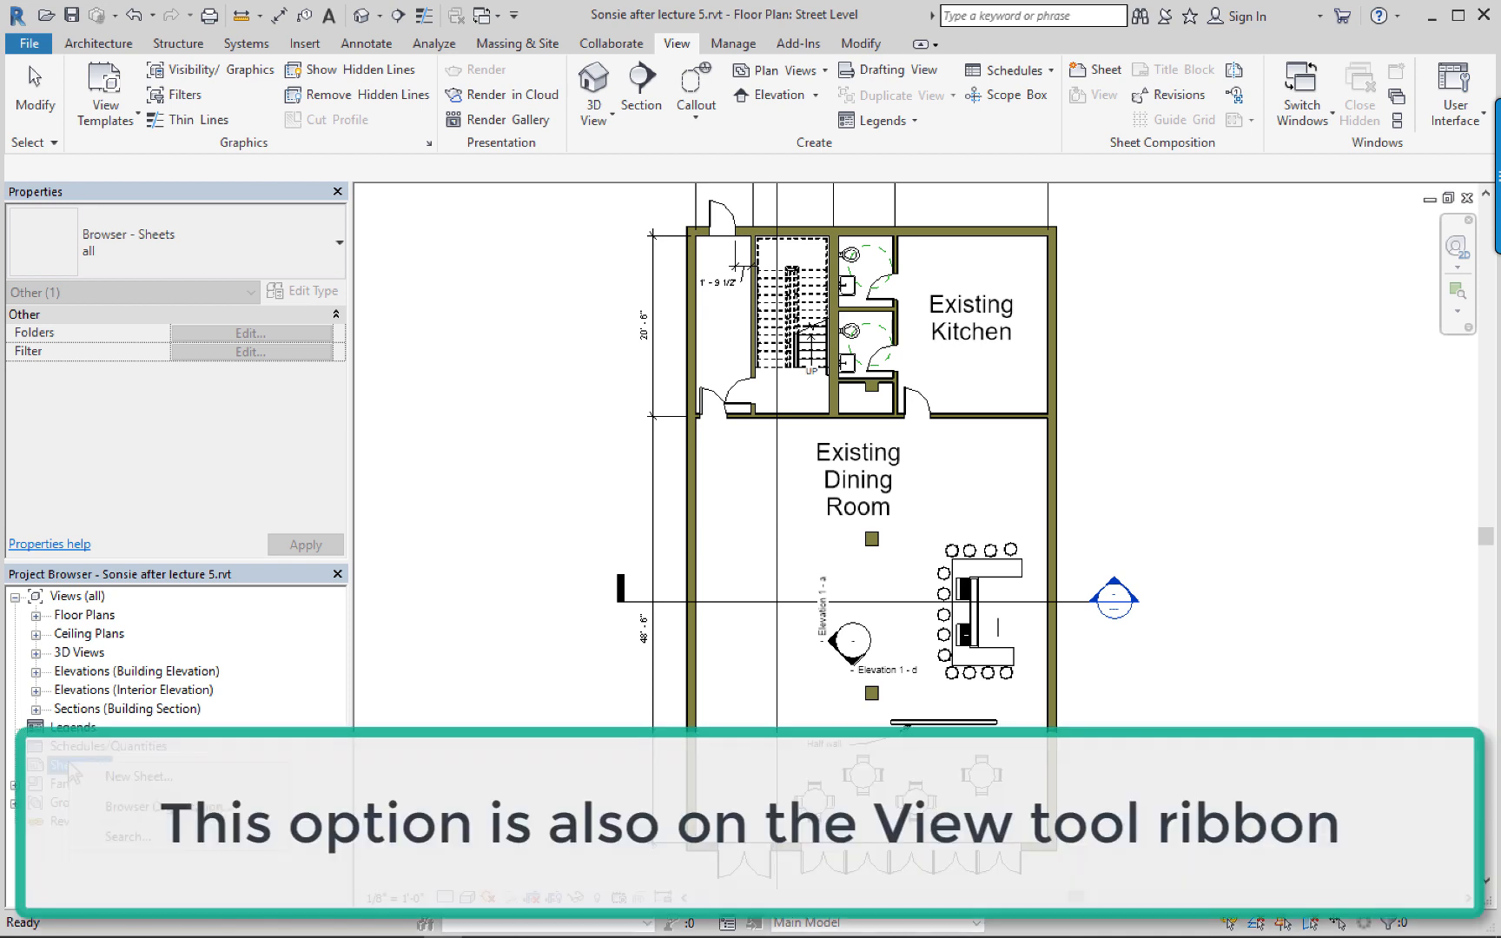
left_click(119, 777)
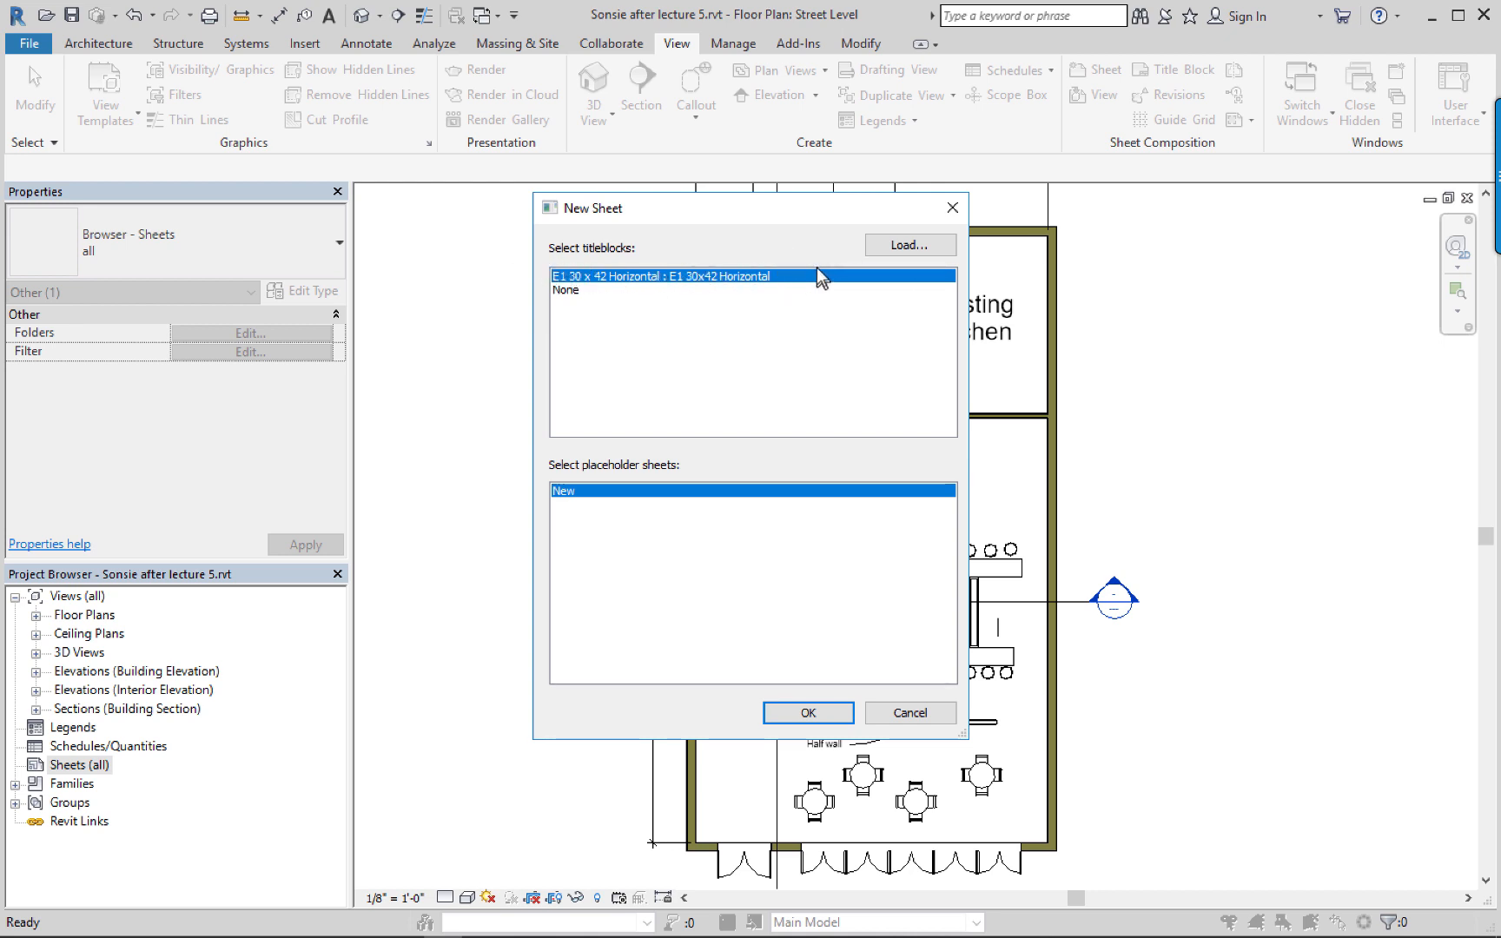
left_click(918, 251)
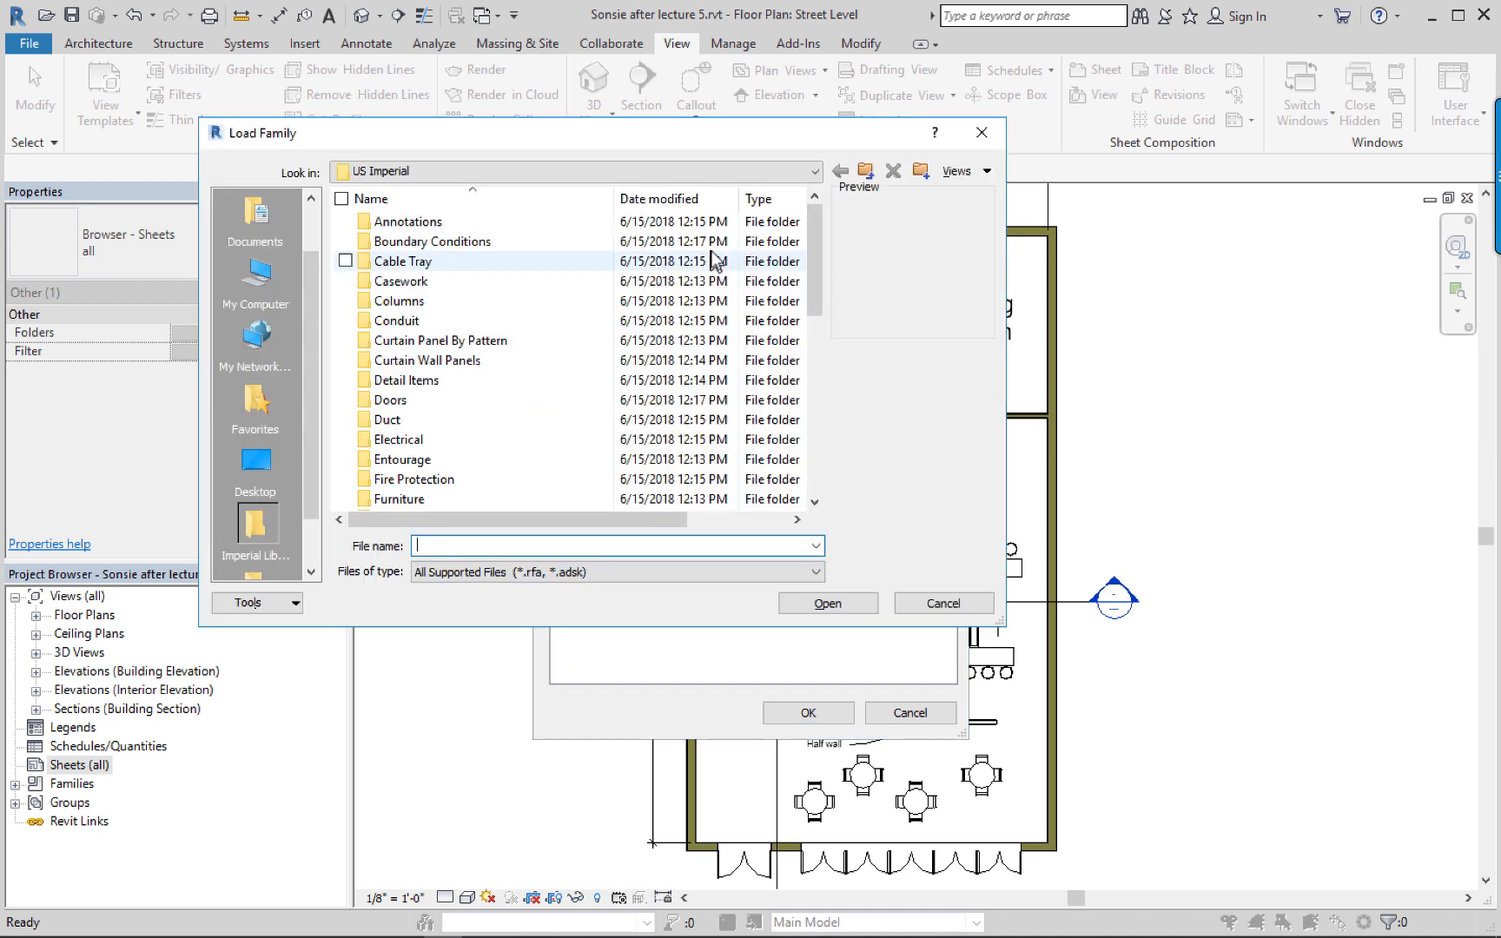
mouse_move(808, 281)
left_mouse_down()
mouse_move(852, 462)
mouse_move(838, 458)
left_mouse_up()
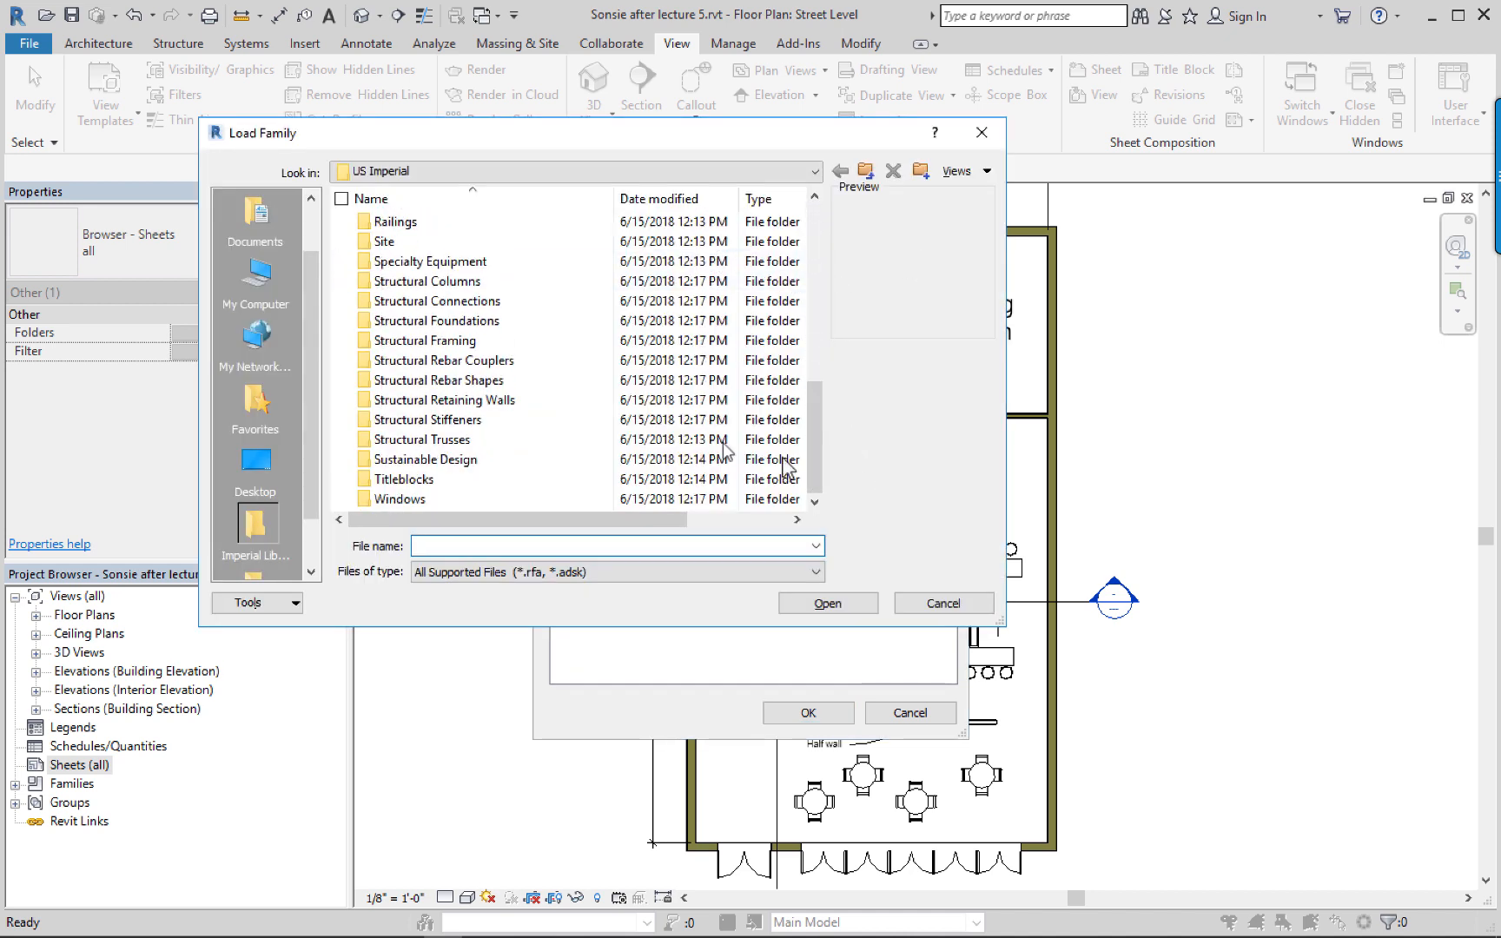
left_click(426, 482)
double_click(406, 482)
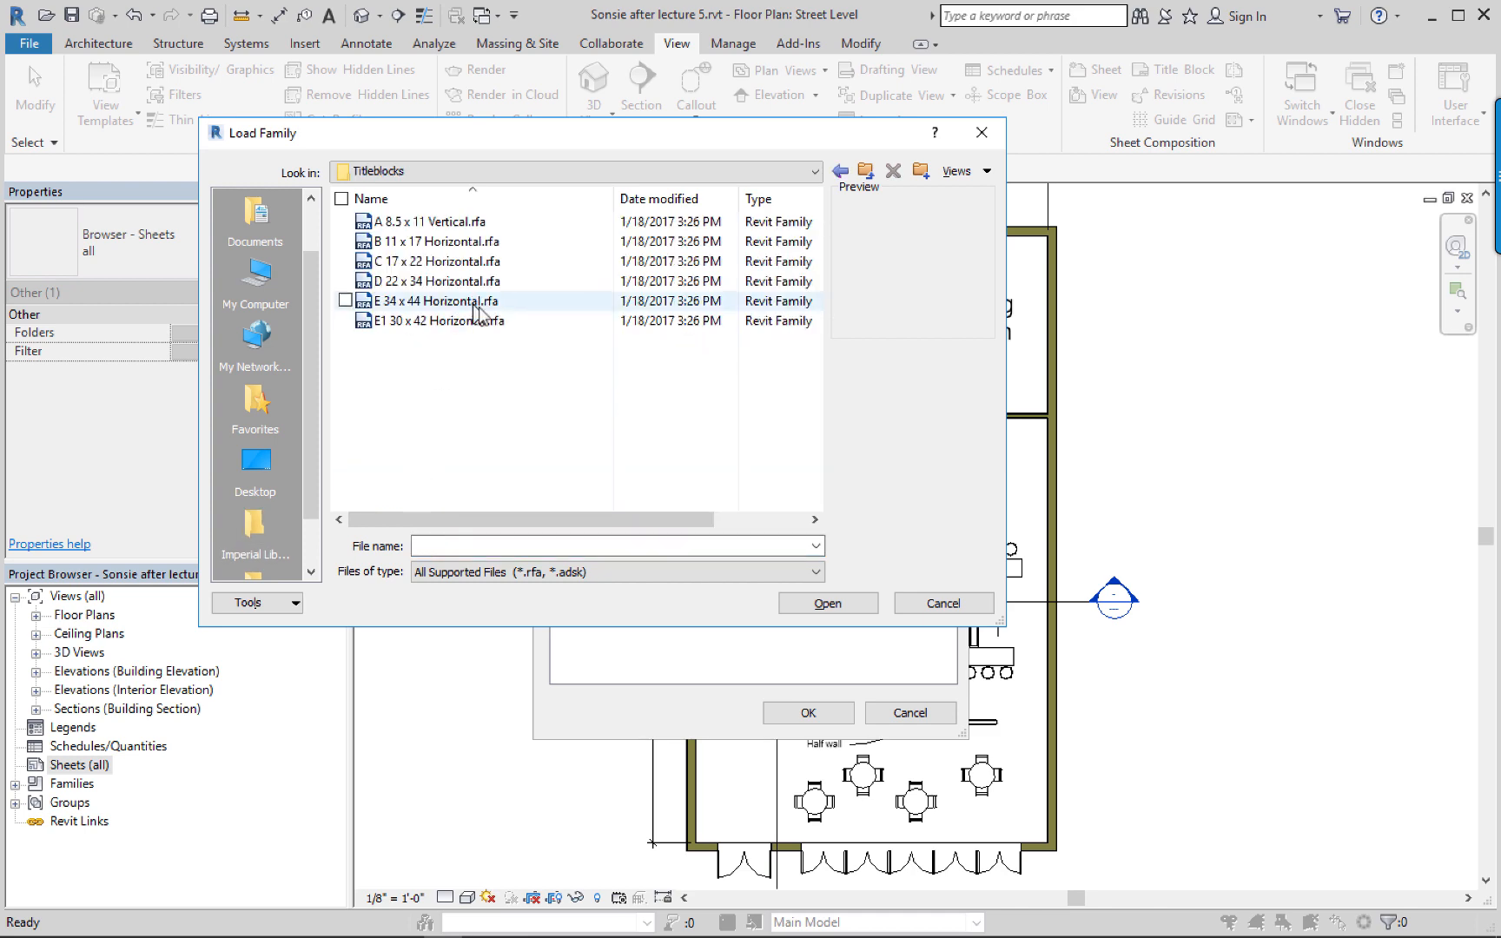
left_click(414, 287)
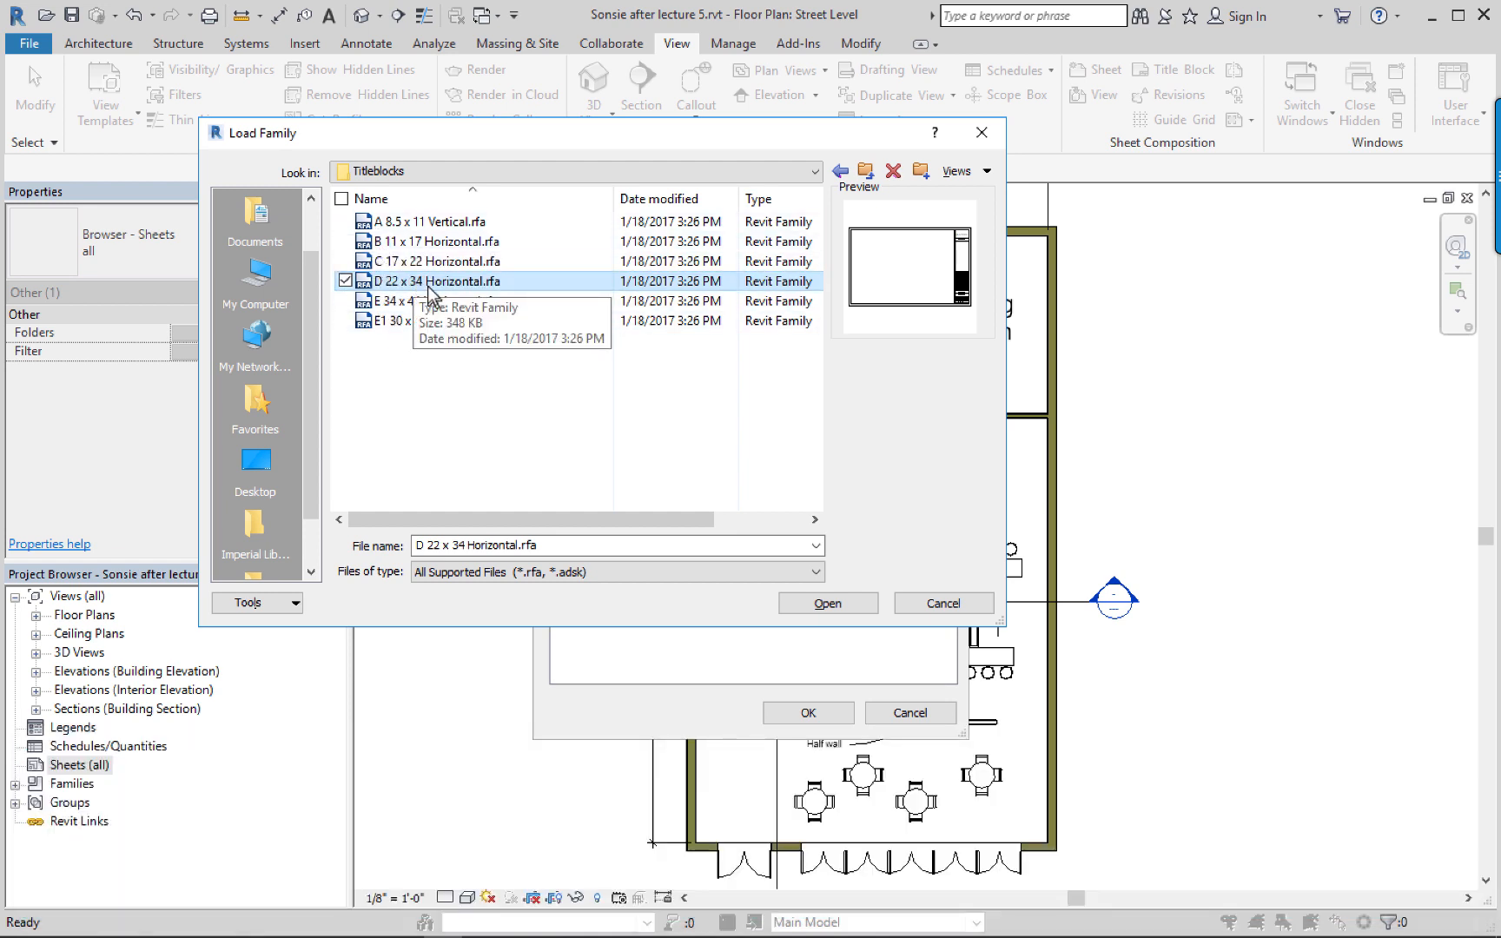
left_click(816, 608)
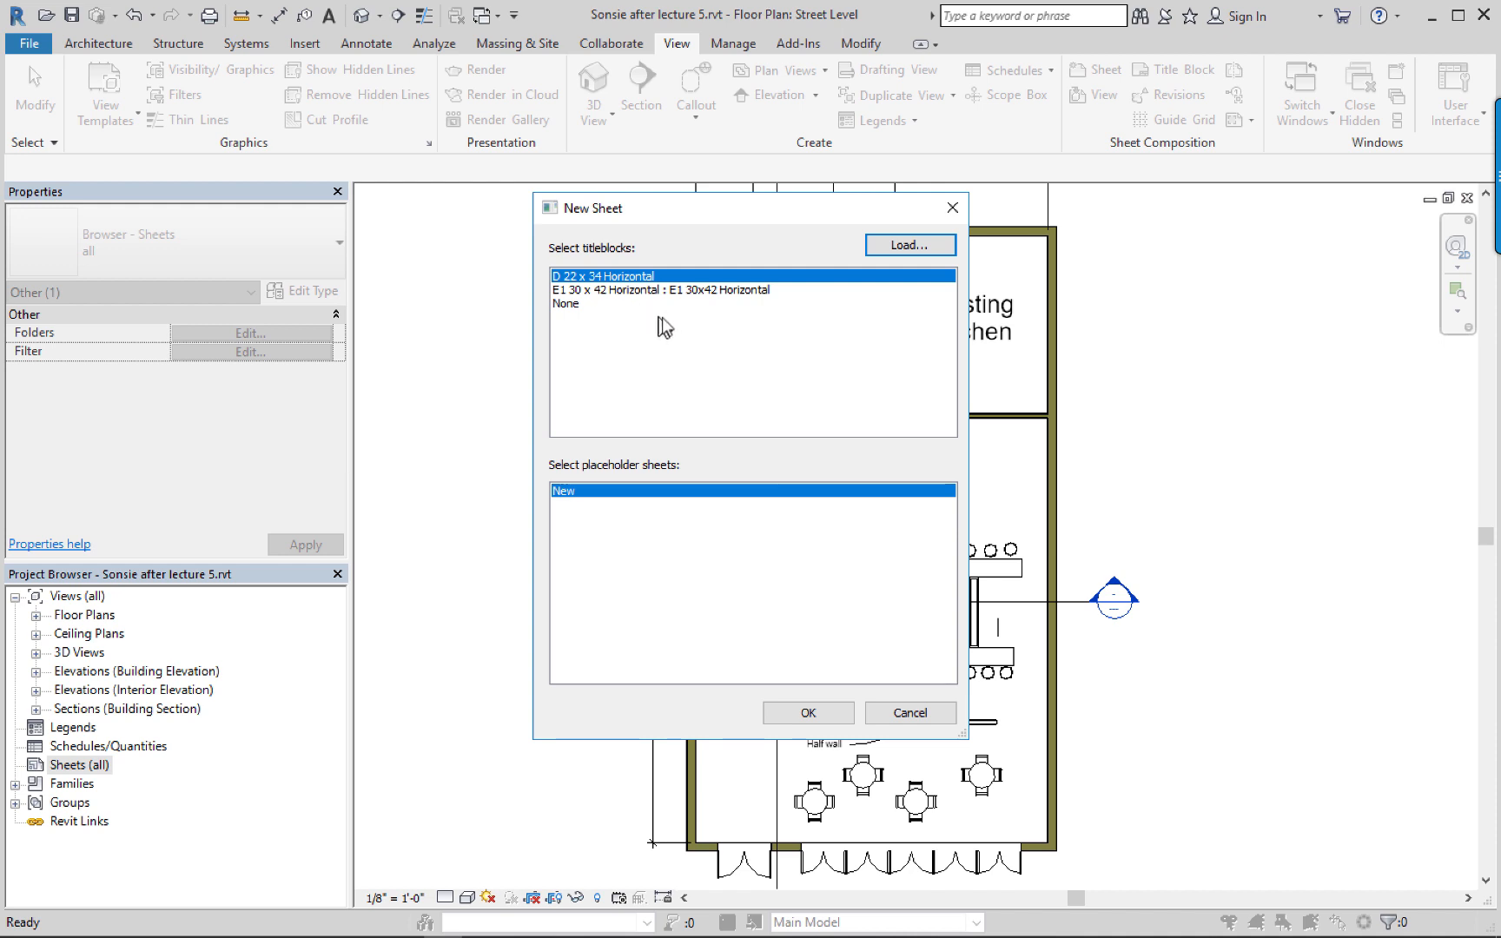
left_click(808, 714)
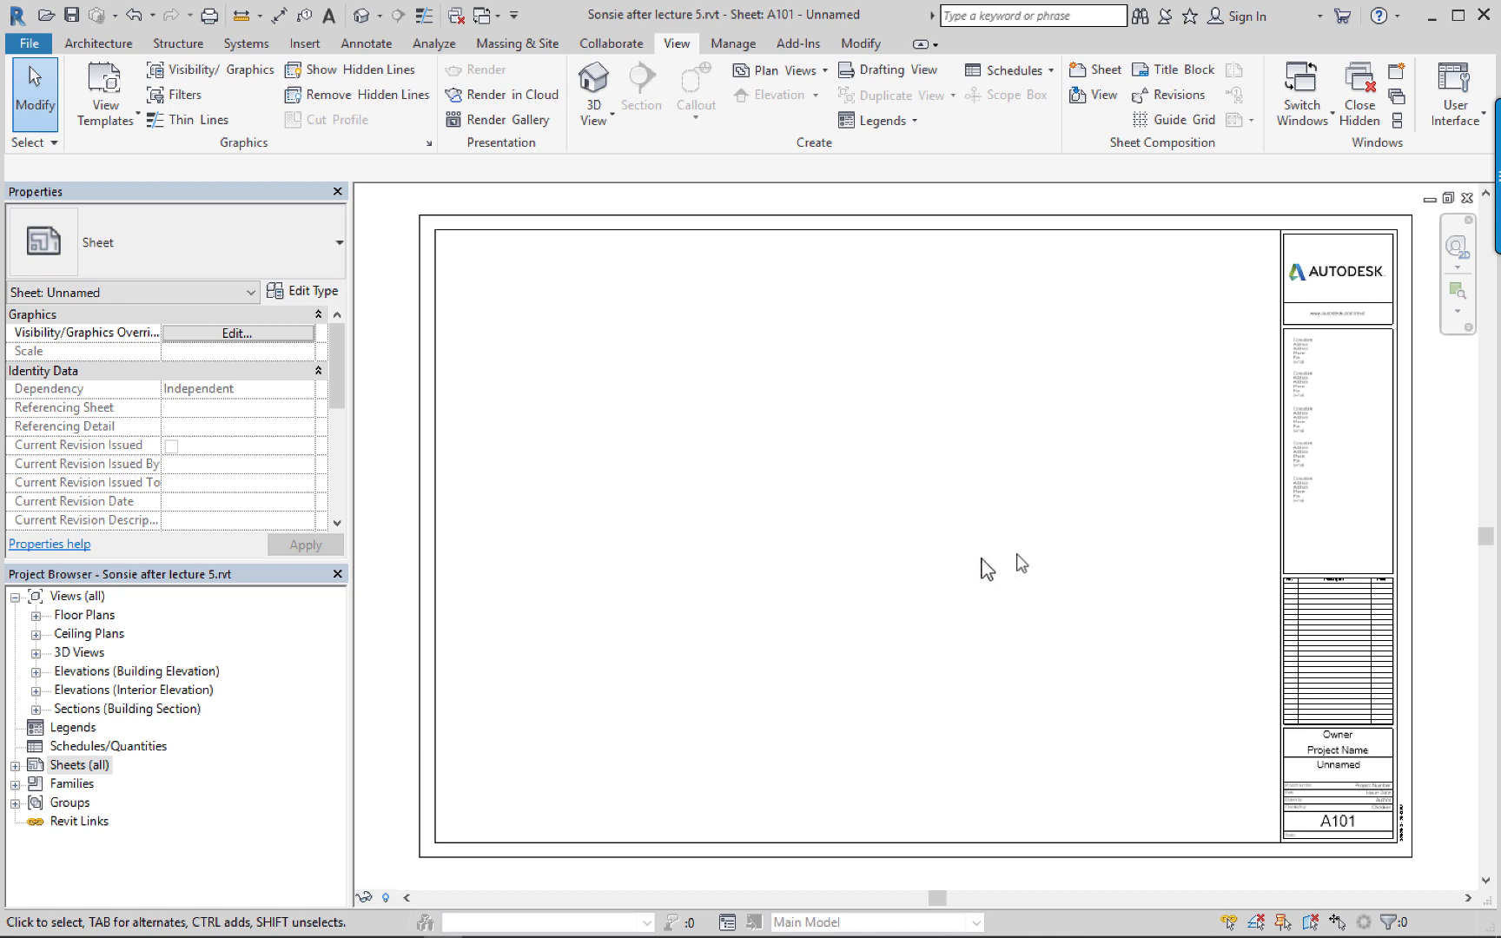
Change the new sheet's title block type to E1 30x42 Horizontal.
left_click(1300, 499)
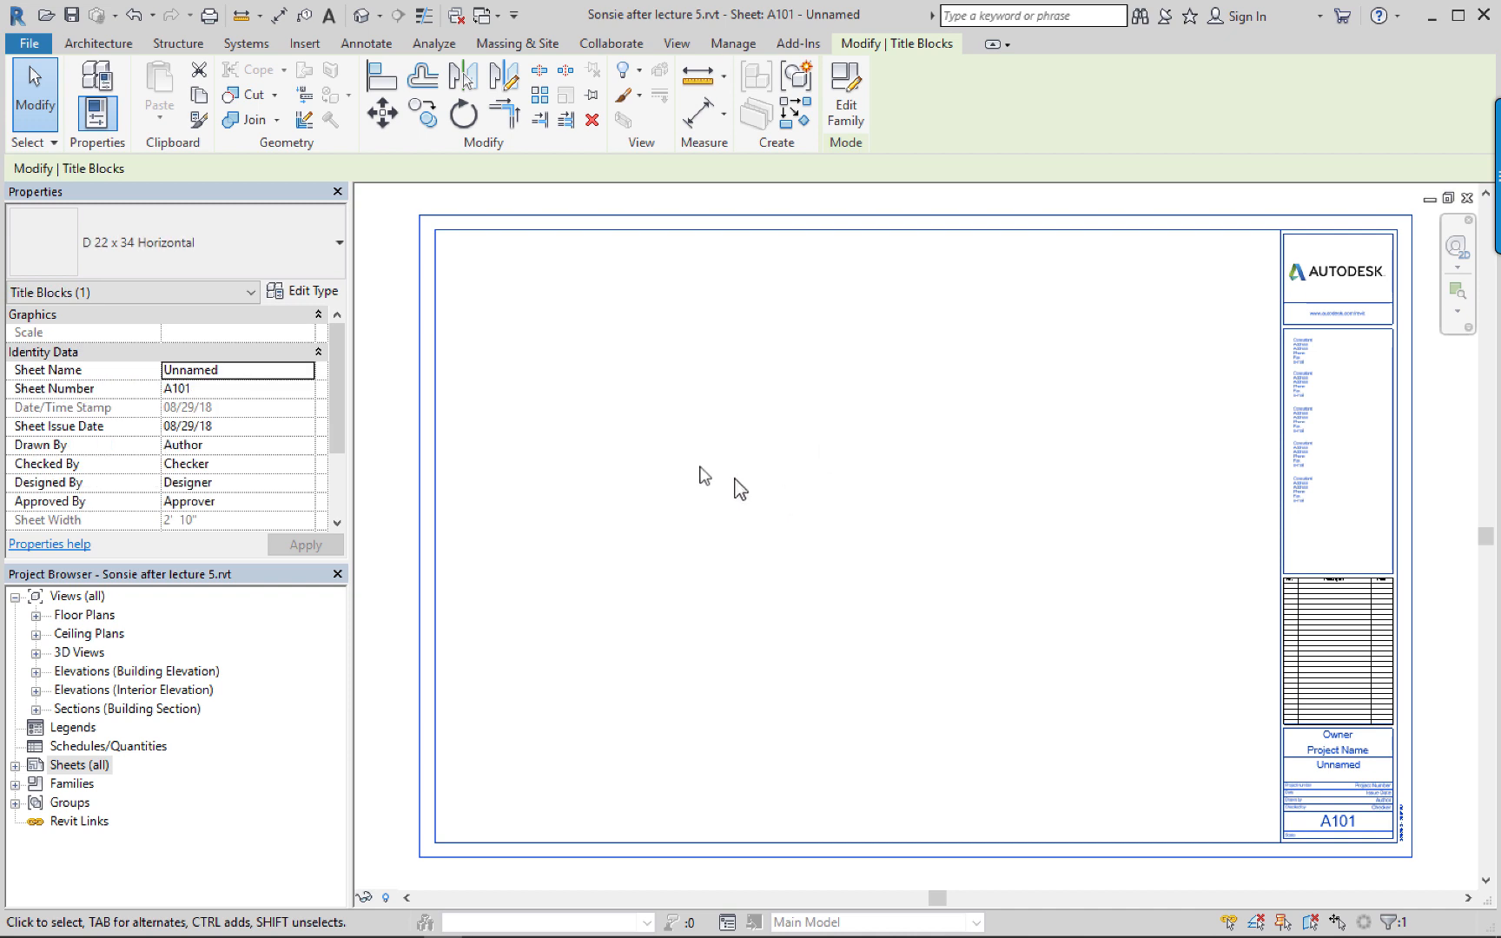
left_click(308, 239)
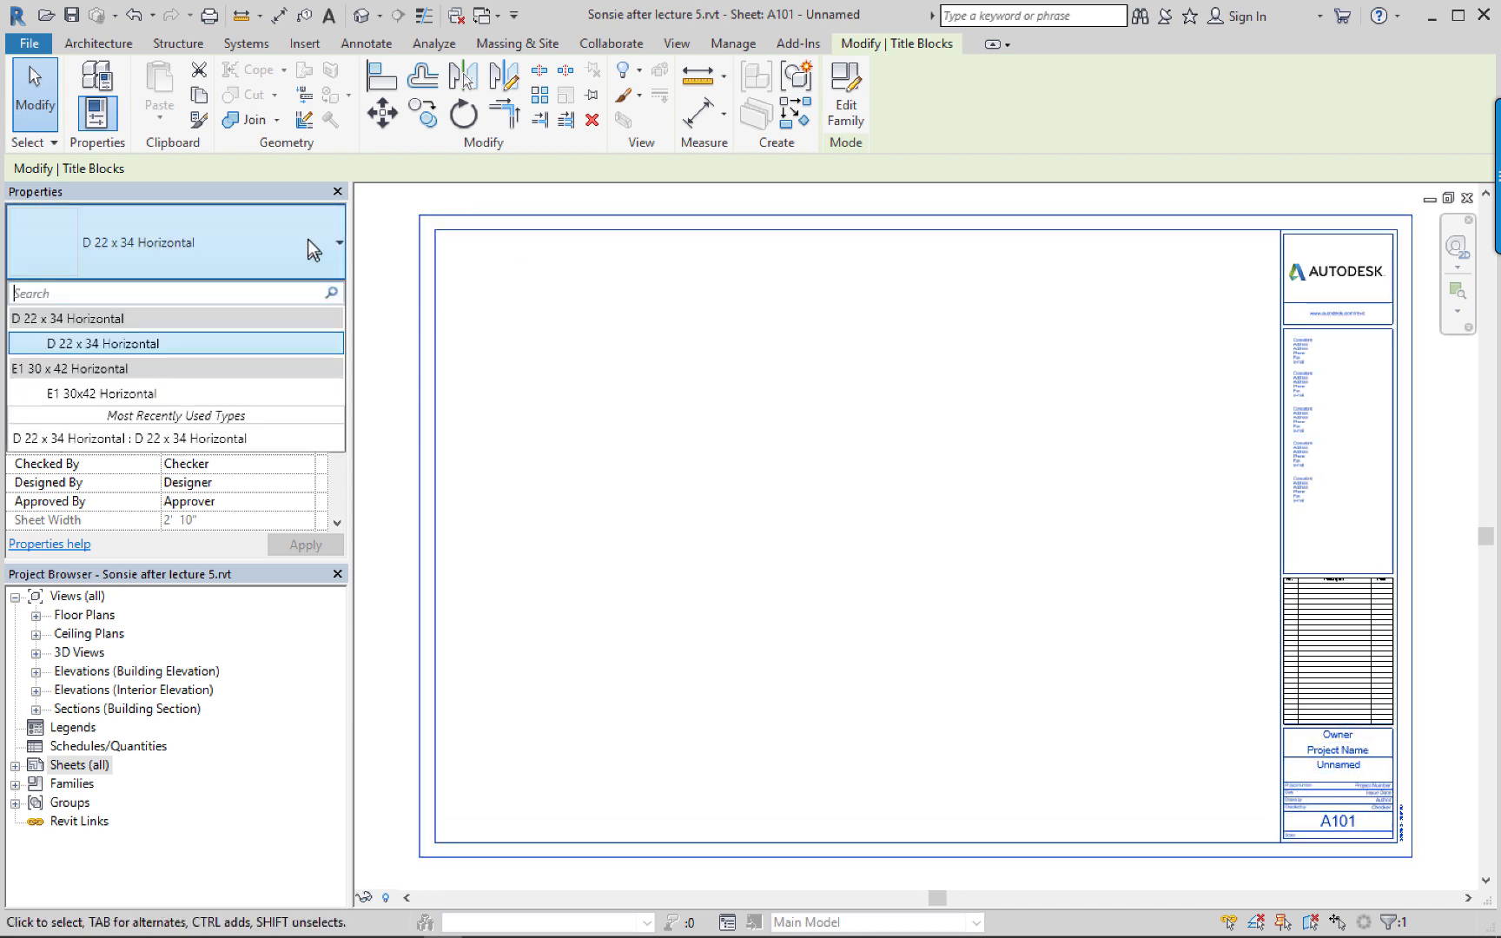
left_click(116, 393)
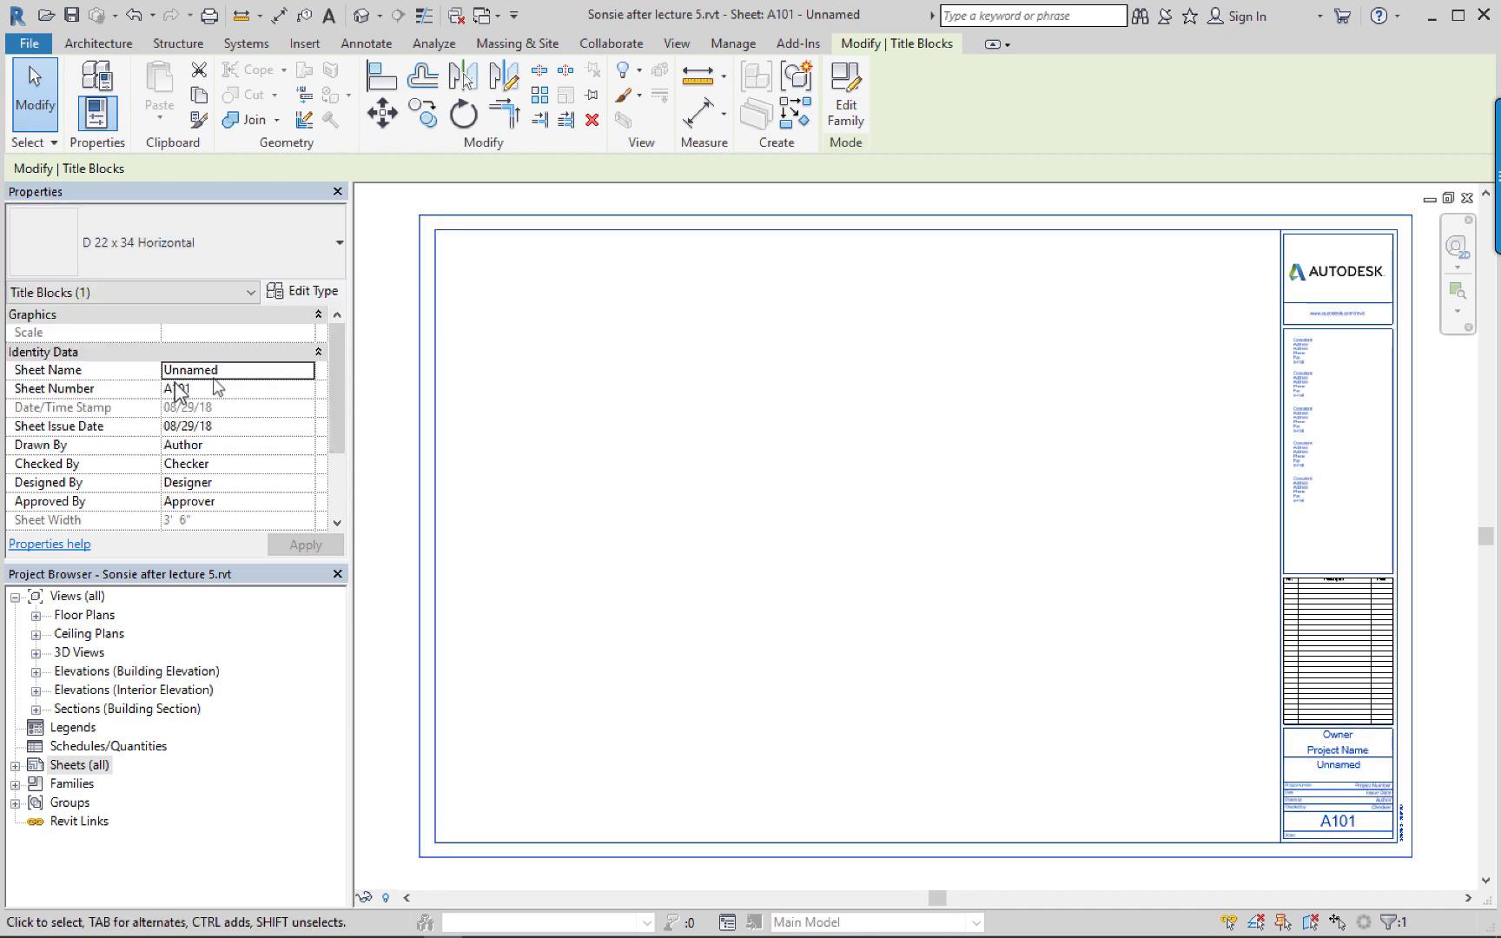
scroll(863, 389, "down", 1)
middle_click_drag(883, 411, 845, 522)
scroll(784, 494, "up", 1)
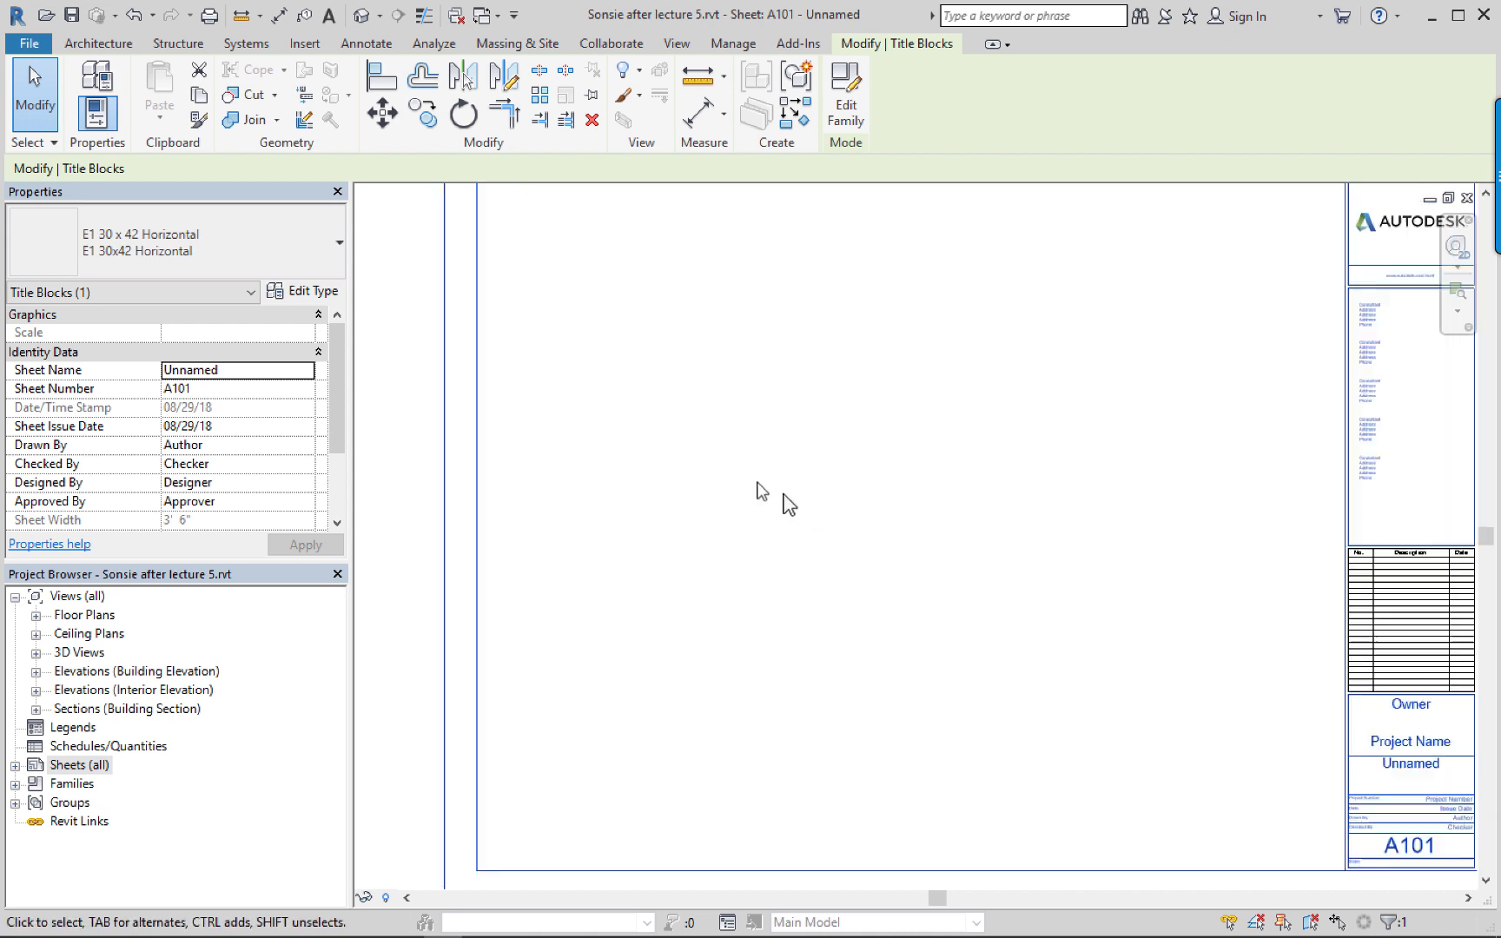
Switch the sheet's title block back to D 22 x 34 Horizontal and inspect its project information fields.
left_click(304, 255)
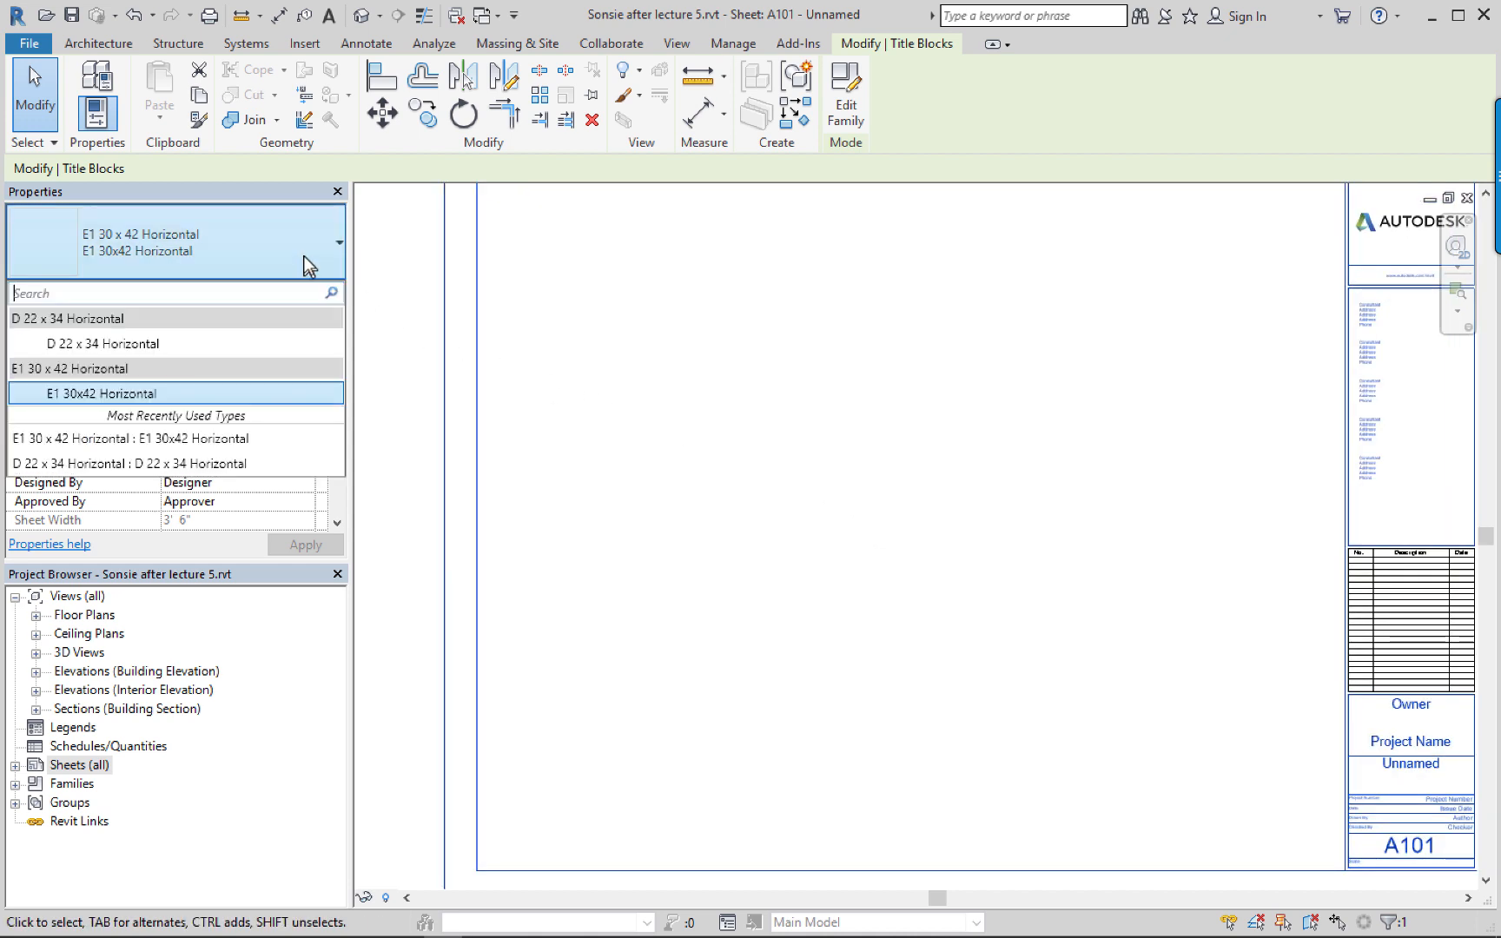
left_click(172, 347)
middle_click_drag(880, 502, 912, 421)
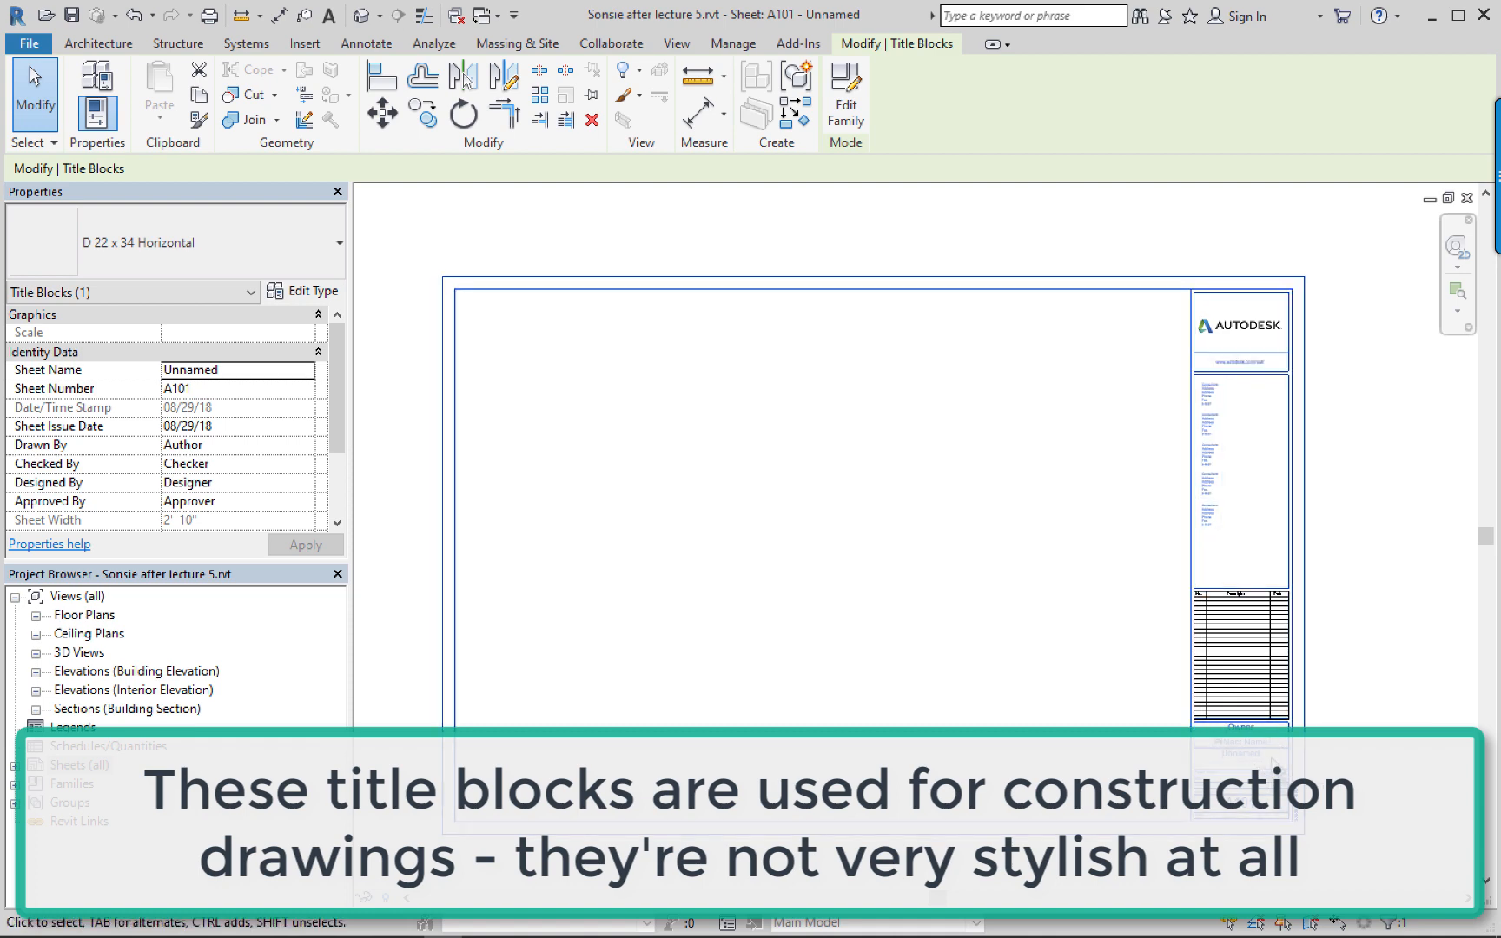
scroll(1272, 763, "up", 5)
middle_click_drag(1251, 738, 1095, 584)
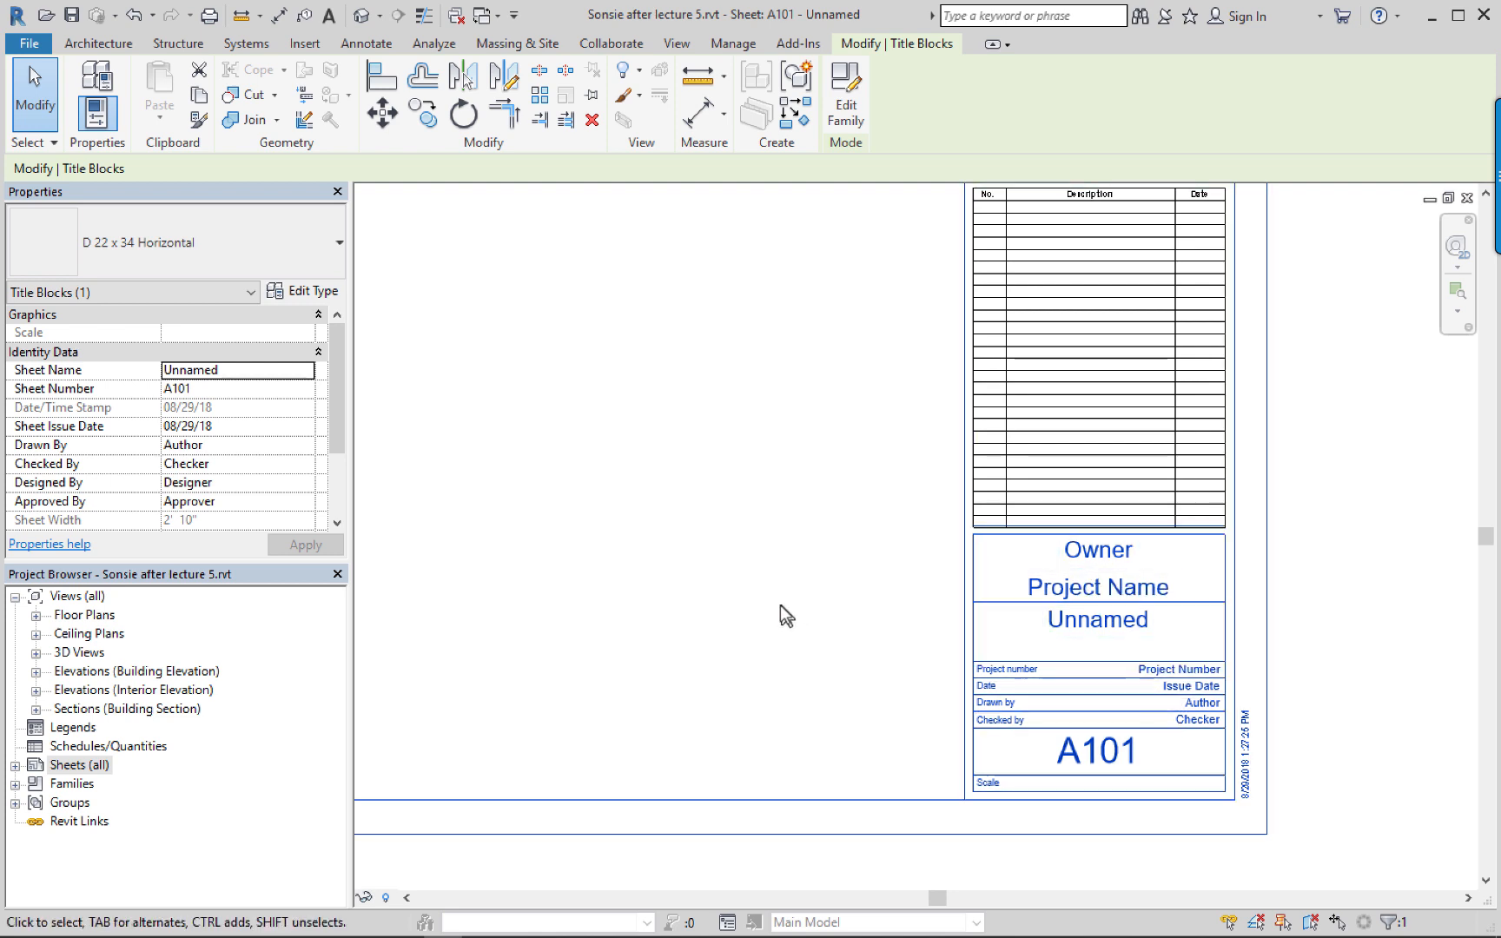
Change the sheet number in the title block to A1.
scroll(1099, 684, "up", 1)
scroll(1099, 684, "up", 3)
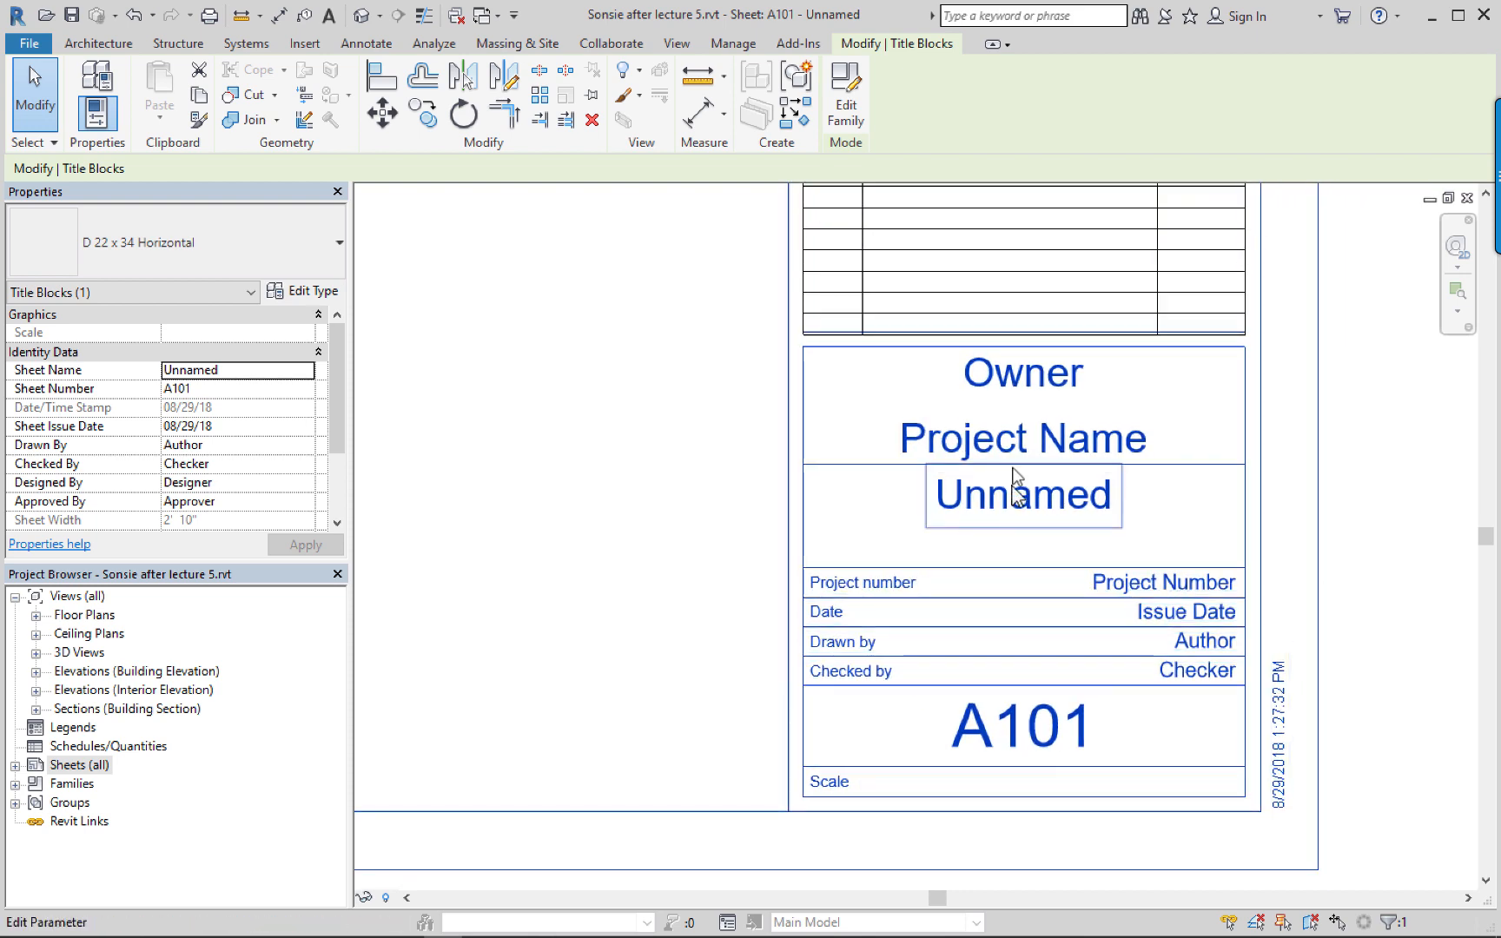
left_click(1030, 738)
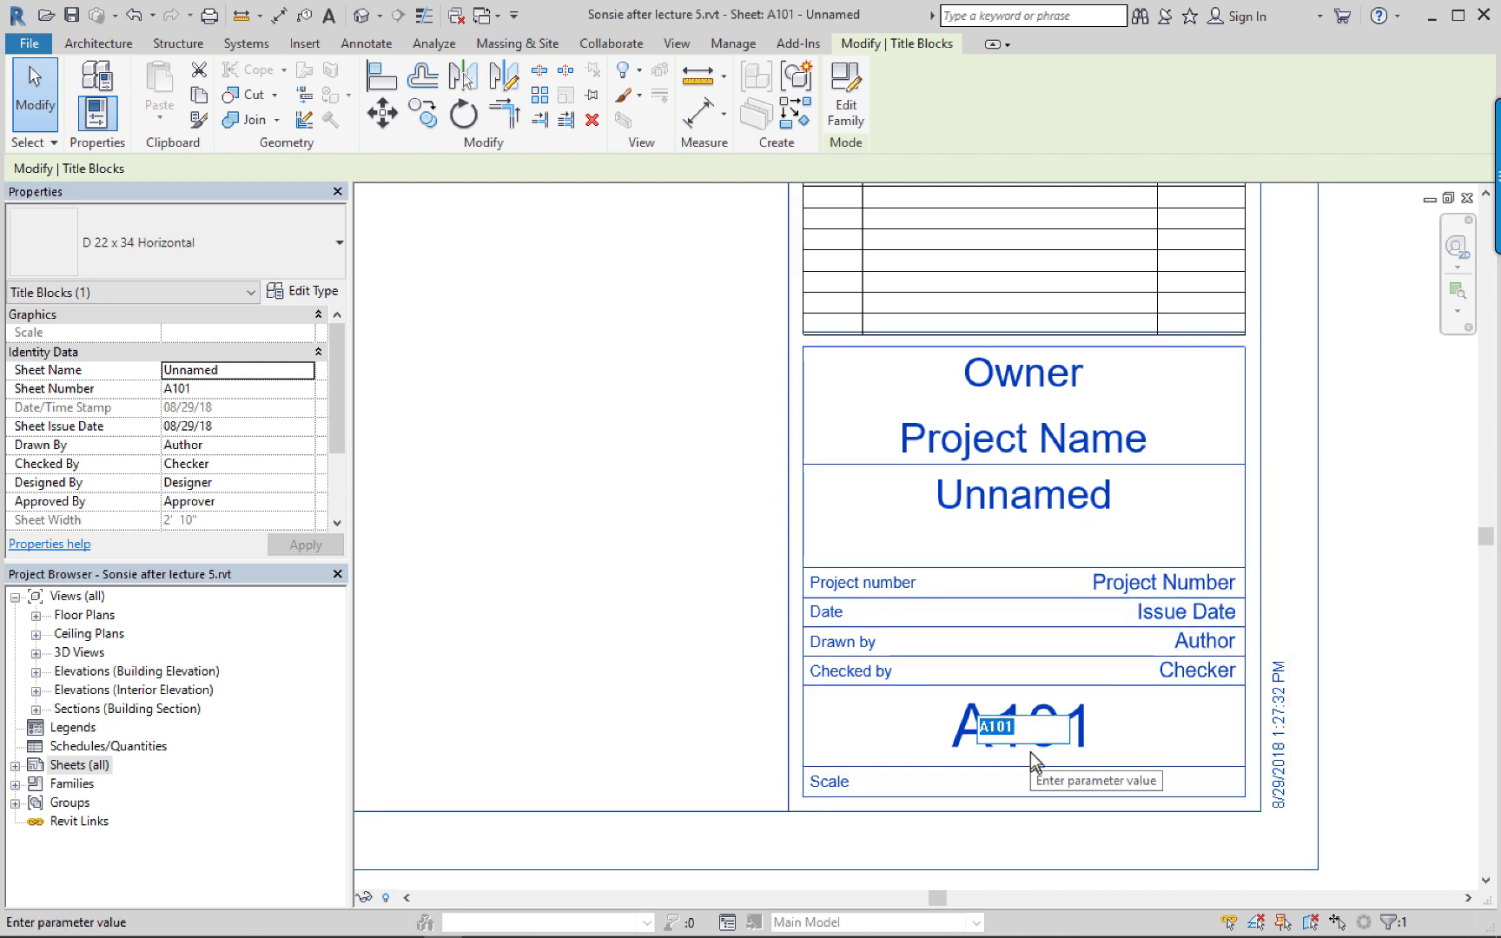
type("A1")
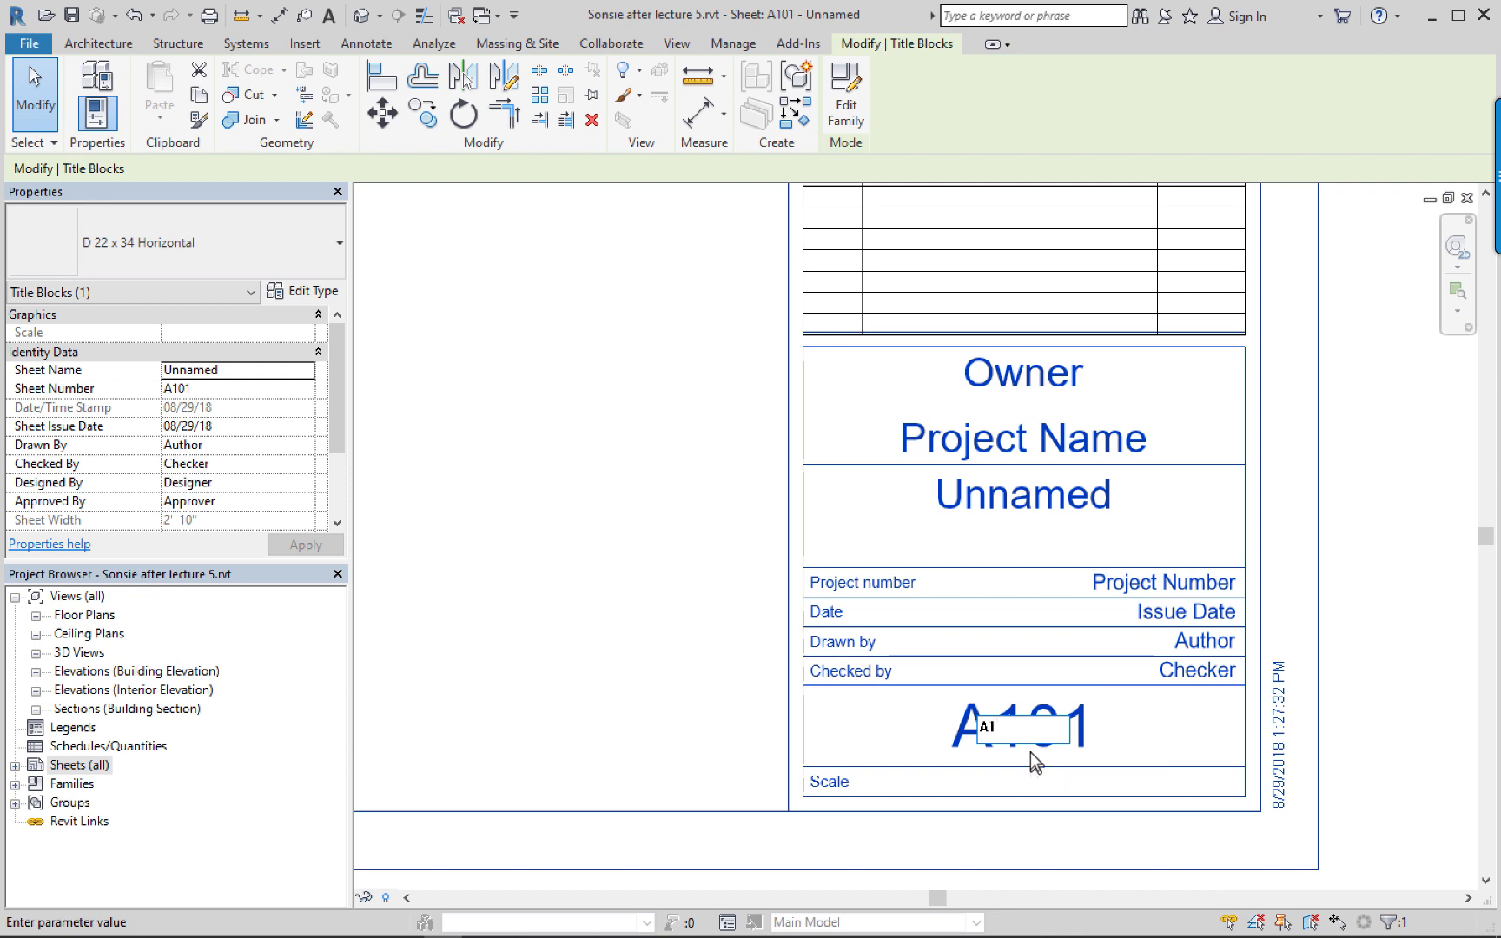
key("Return")
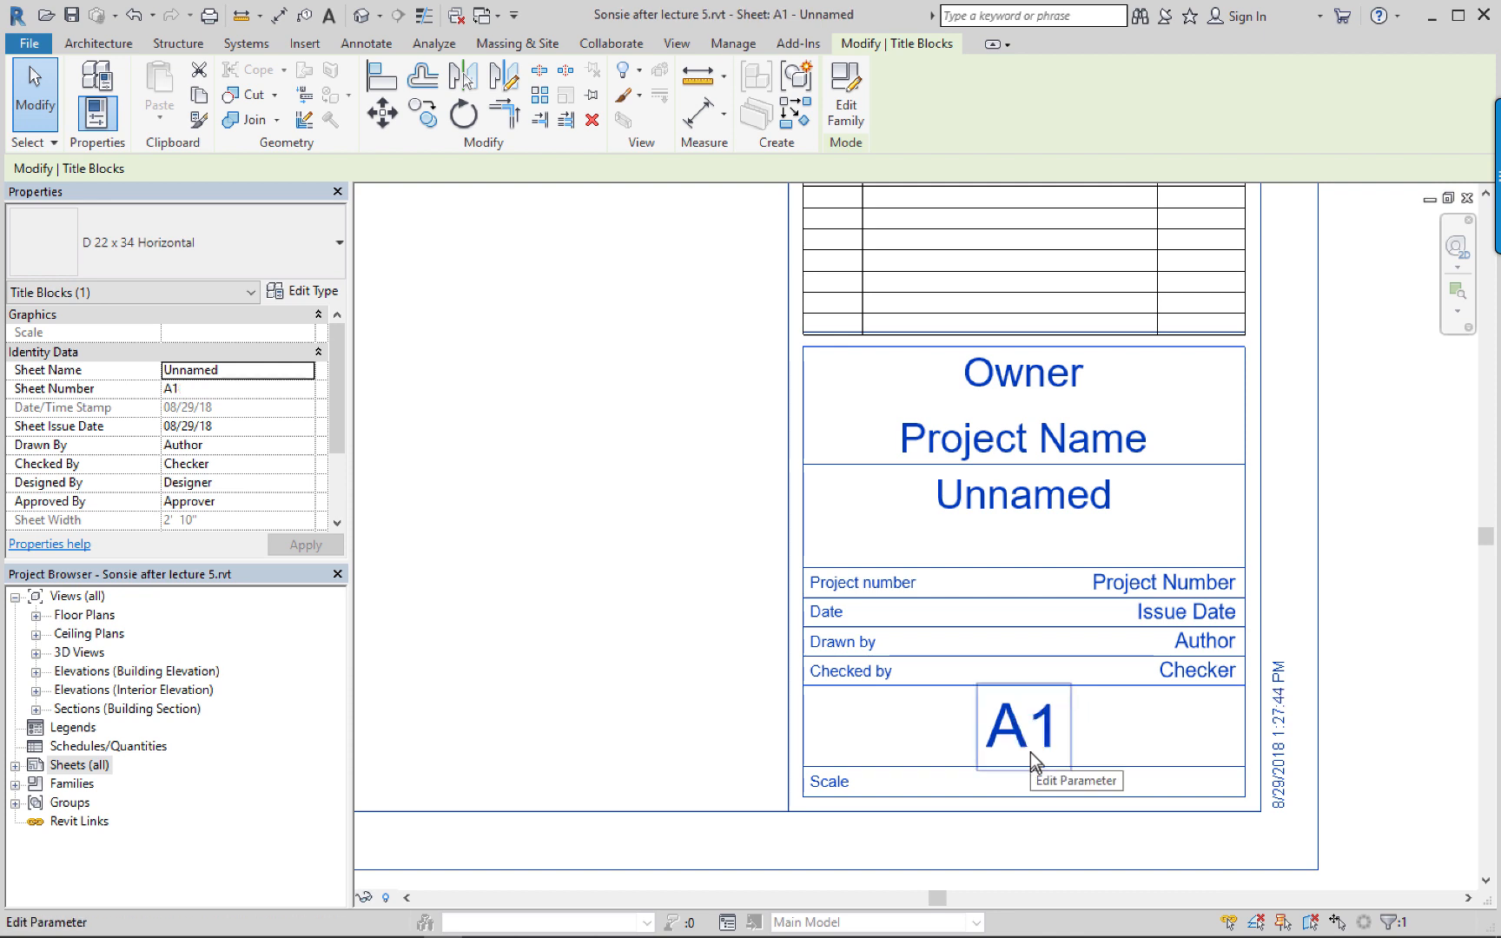
Rename the A1 sheet in its title block as Existing Conditions.
left_click(984, 518)
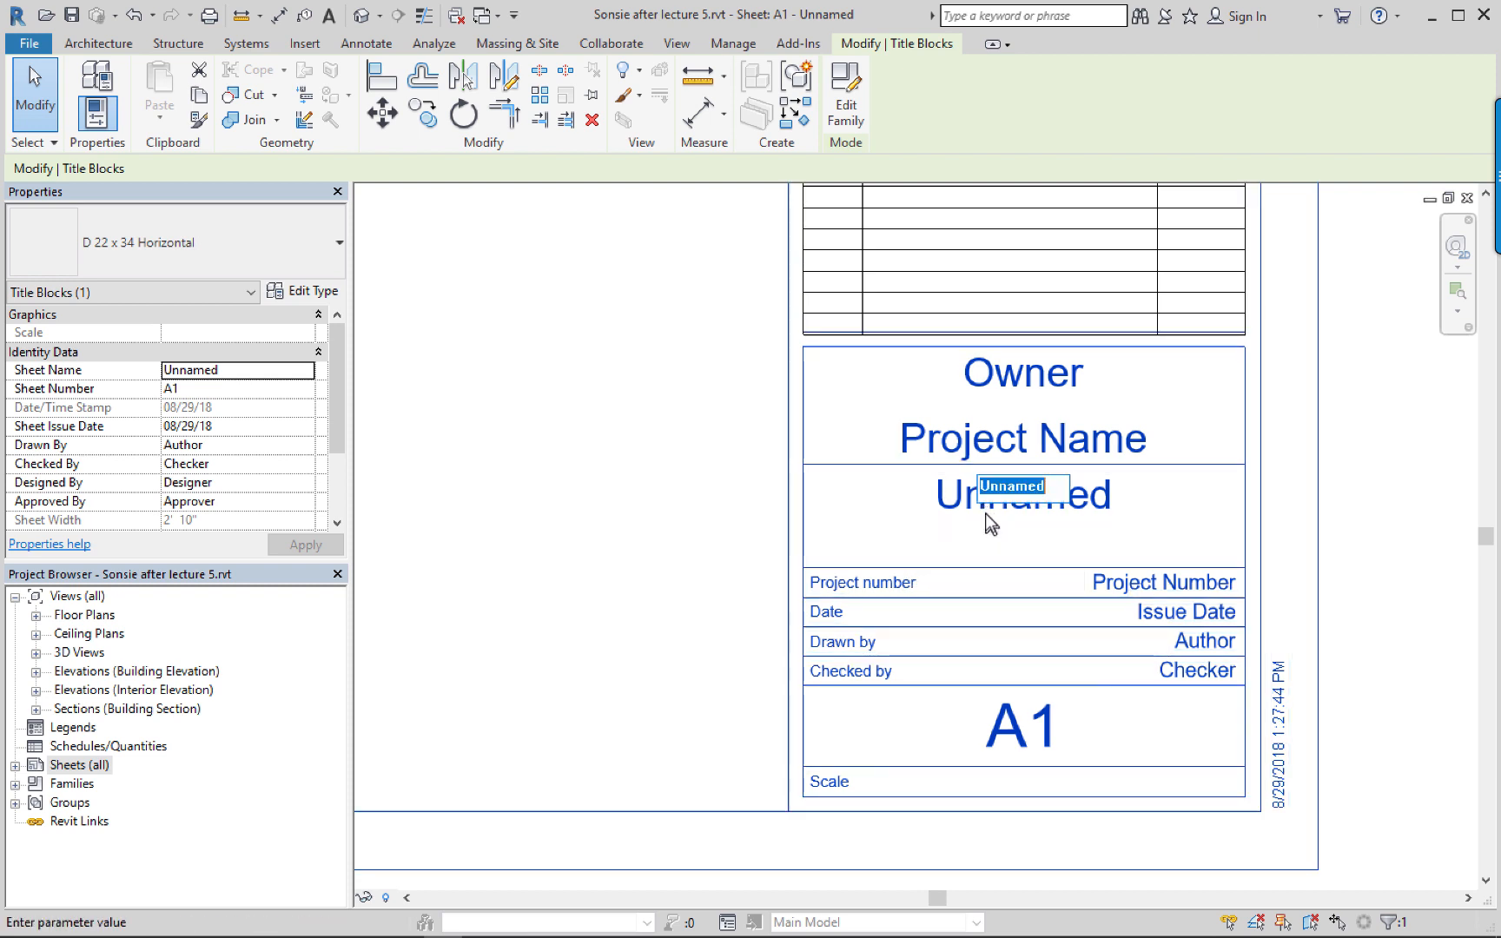
type("Existin")
type("g Condition")
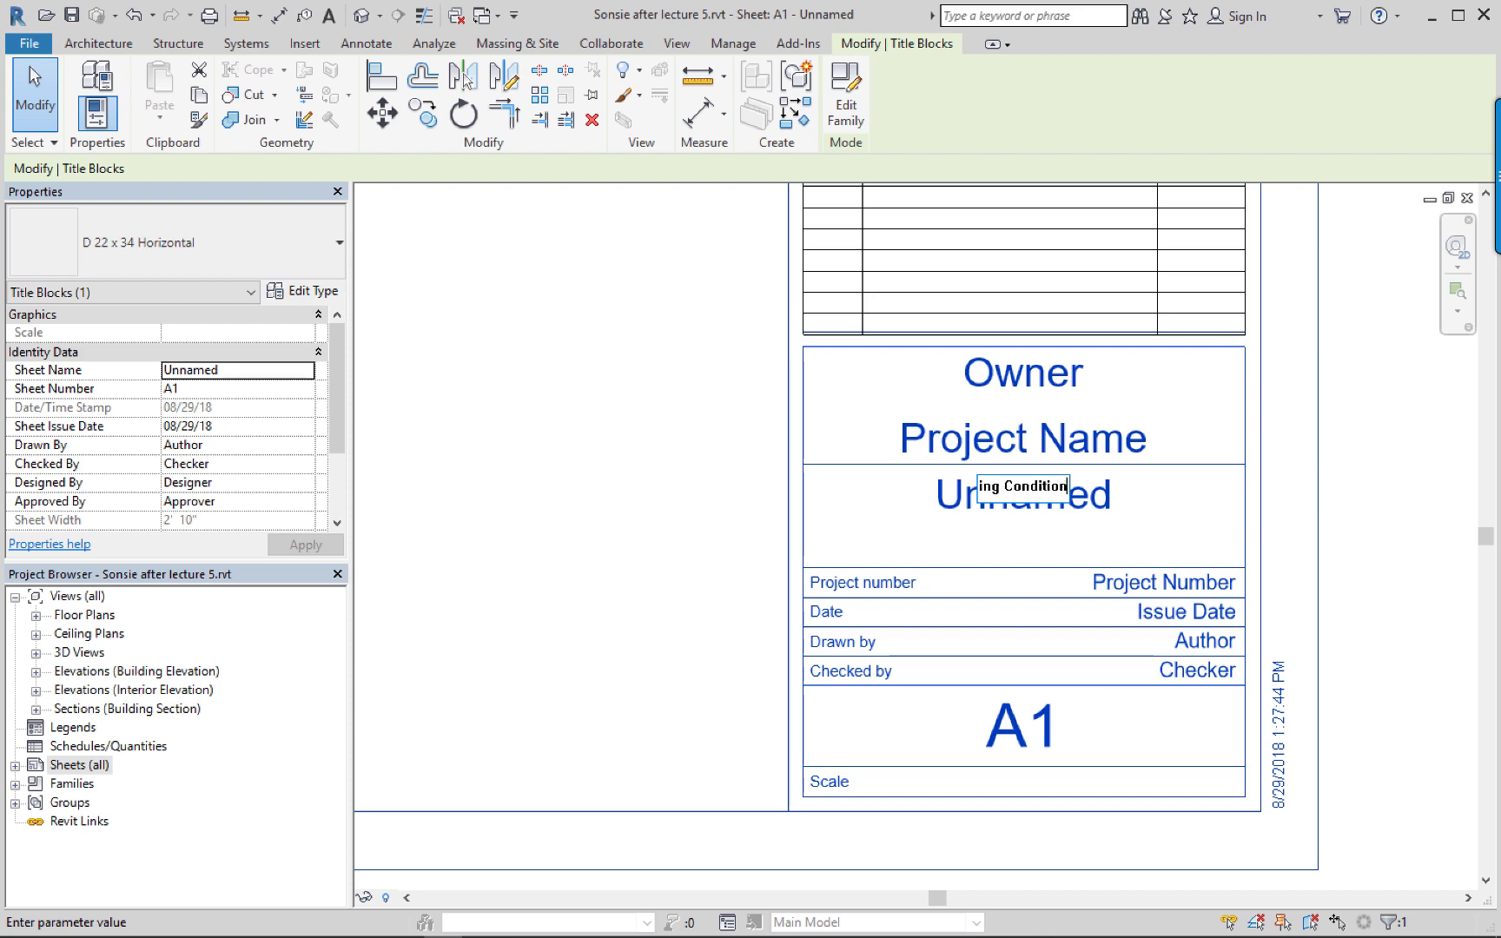
type("s")
key("Return")
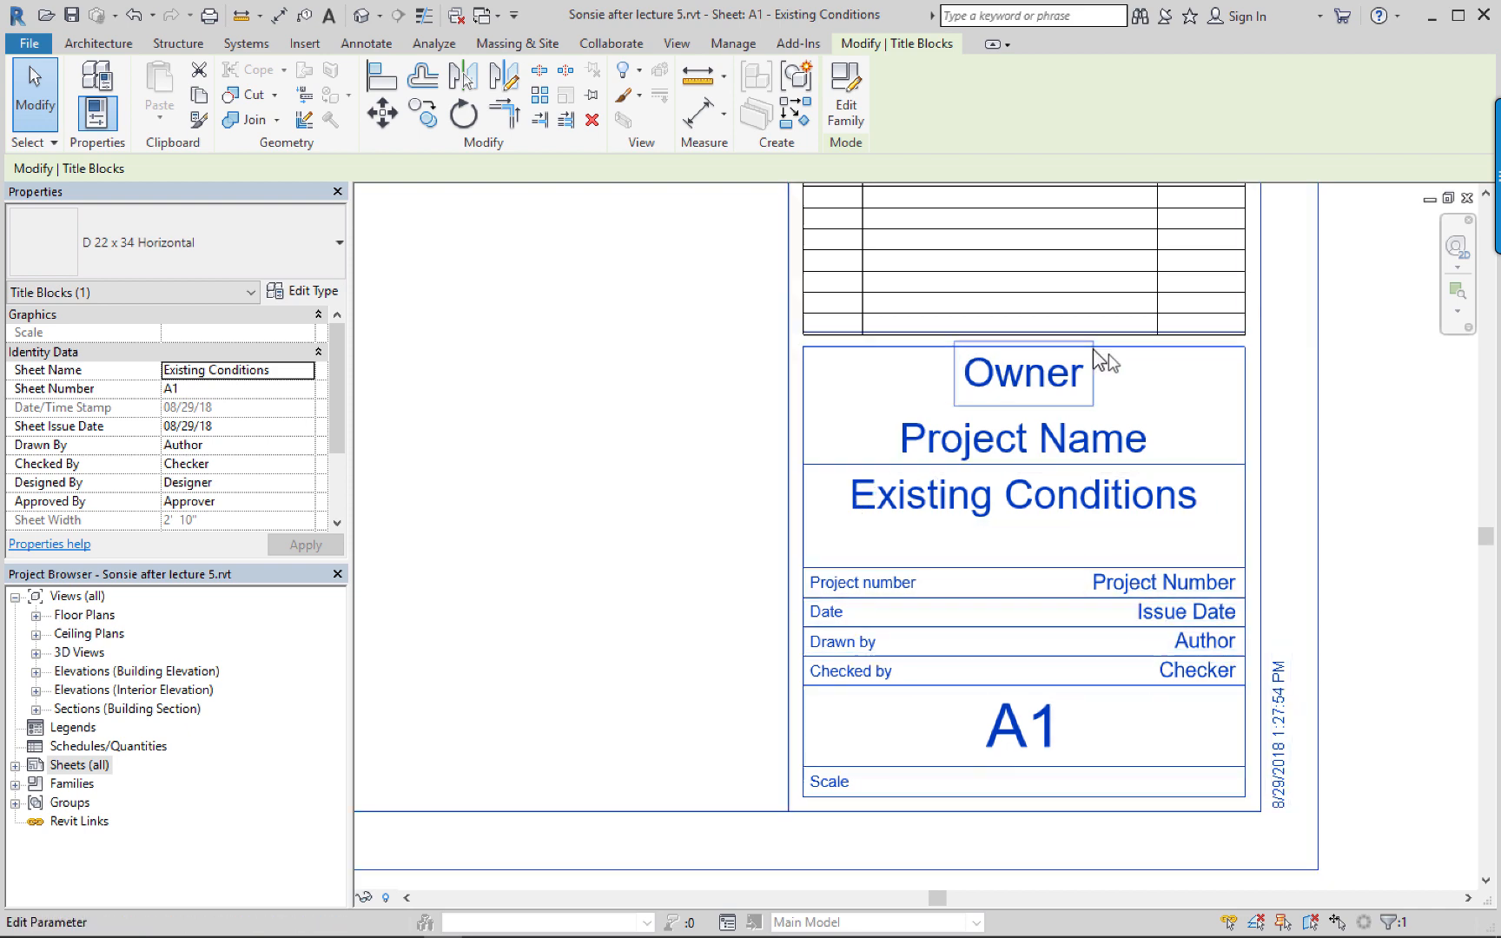
Replace the Owner text in the title block with Endicott College and deselect the title block.
left_click(1001, 375)
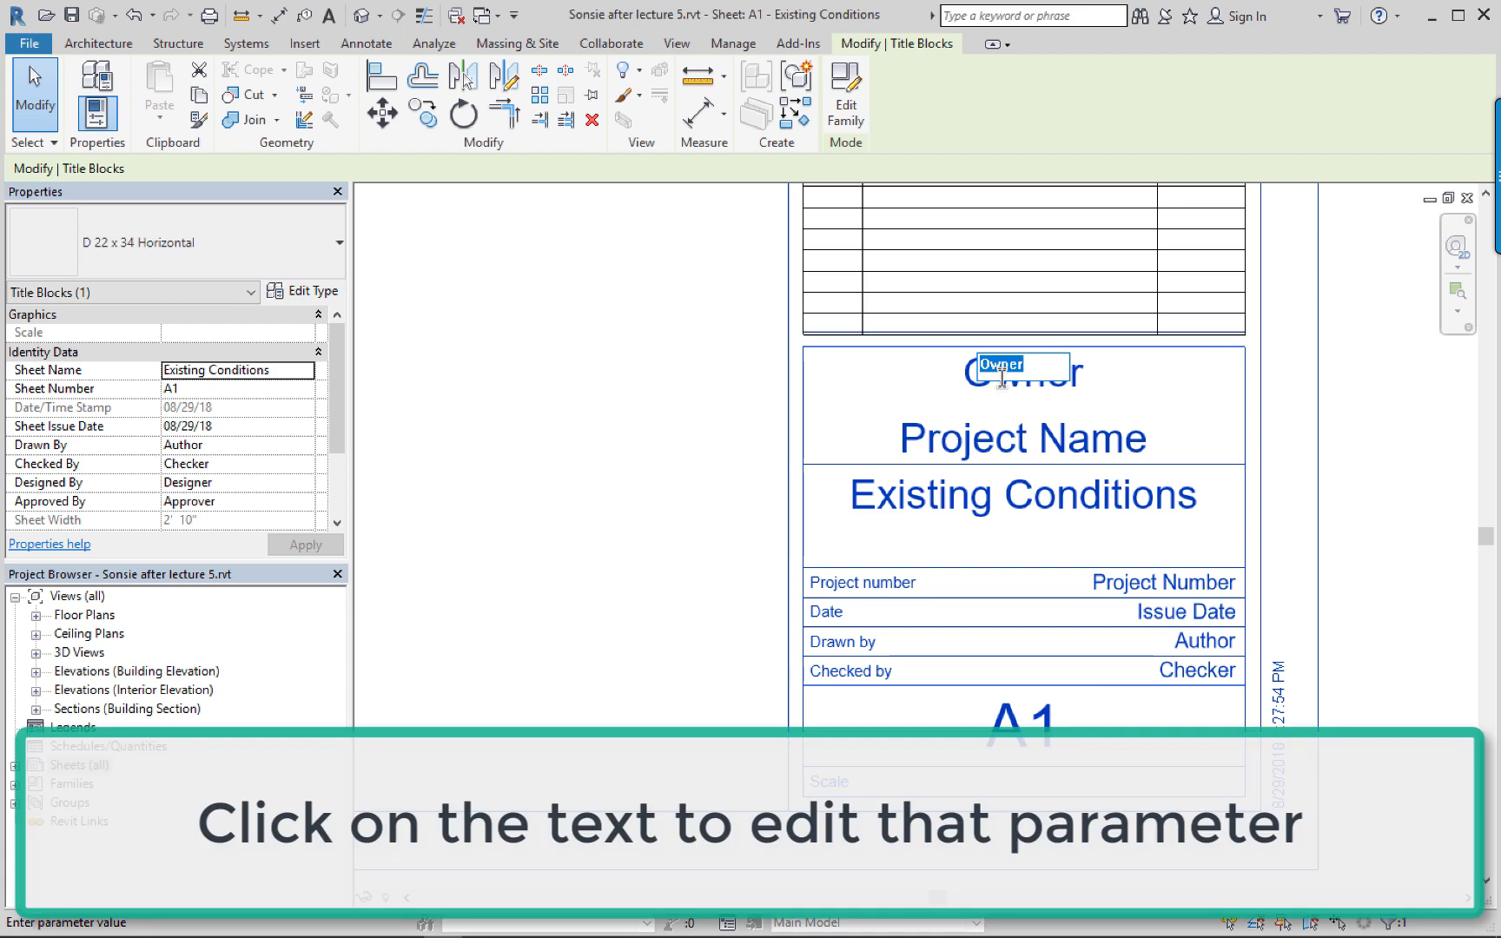
type("Endicott Coll")
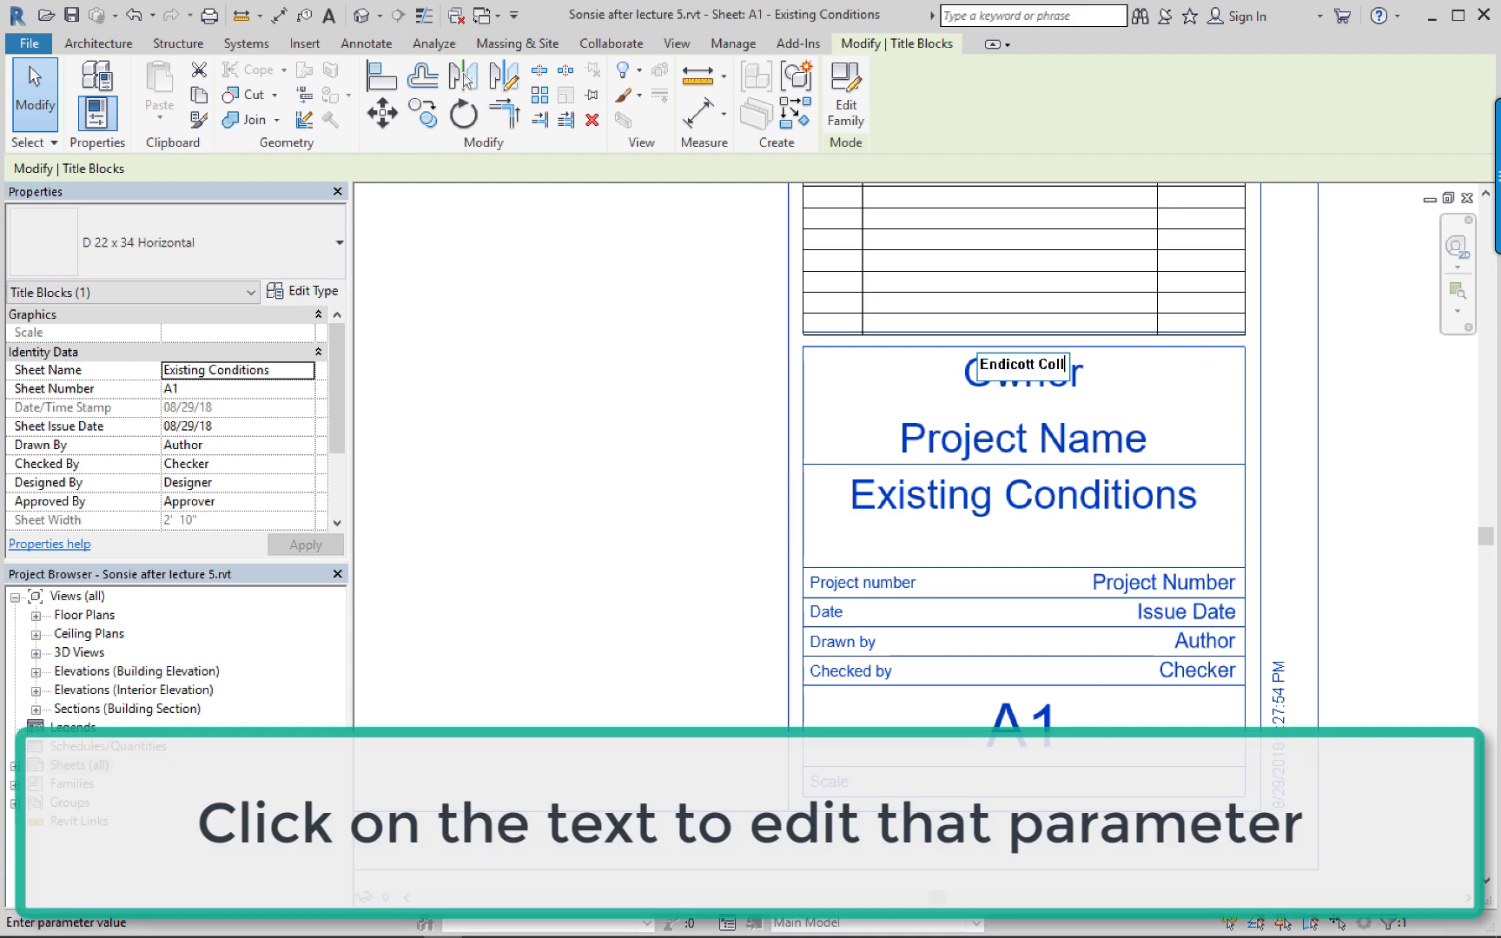
type("ege")
left_click(769, 444)
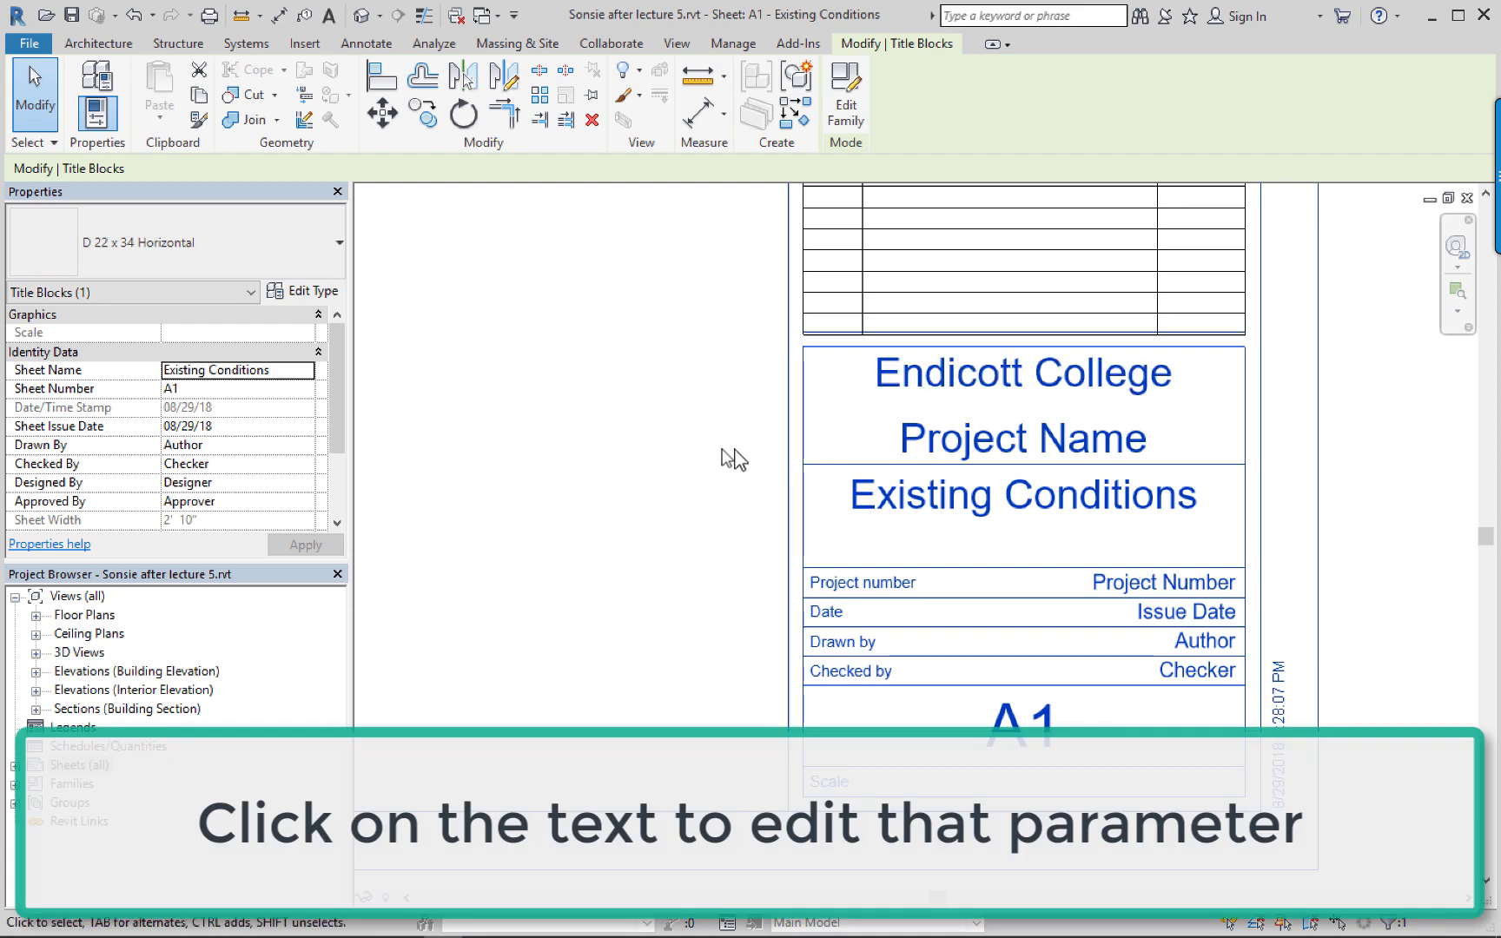
left_click(705, 447)
Create a second sheet with the D 22 x 34 Horizontal title block and expand the project's sheet list.
scroll(751, 513, "down", 4)
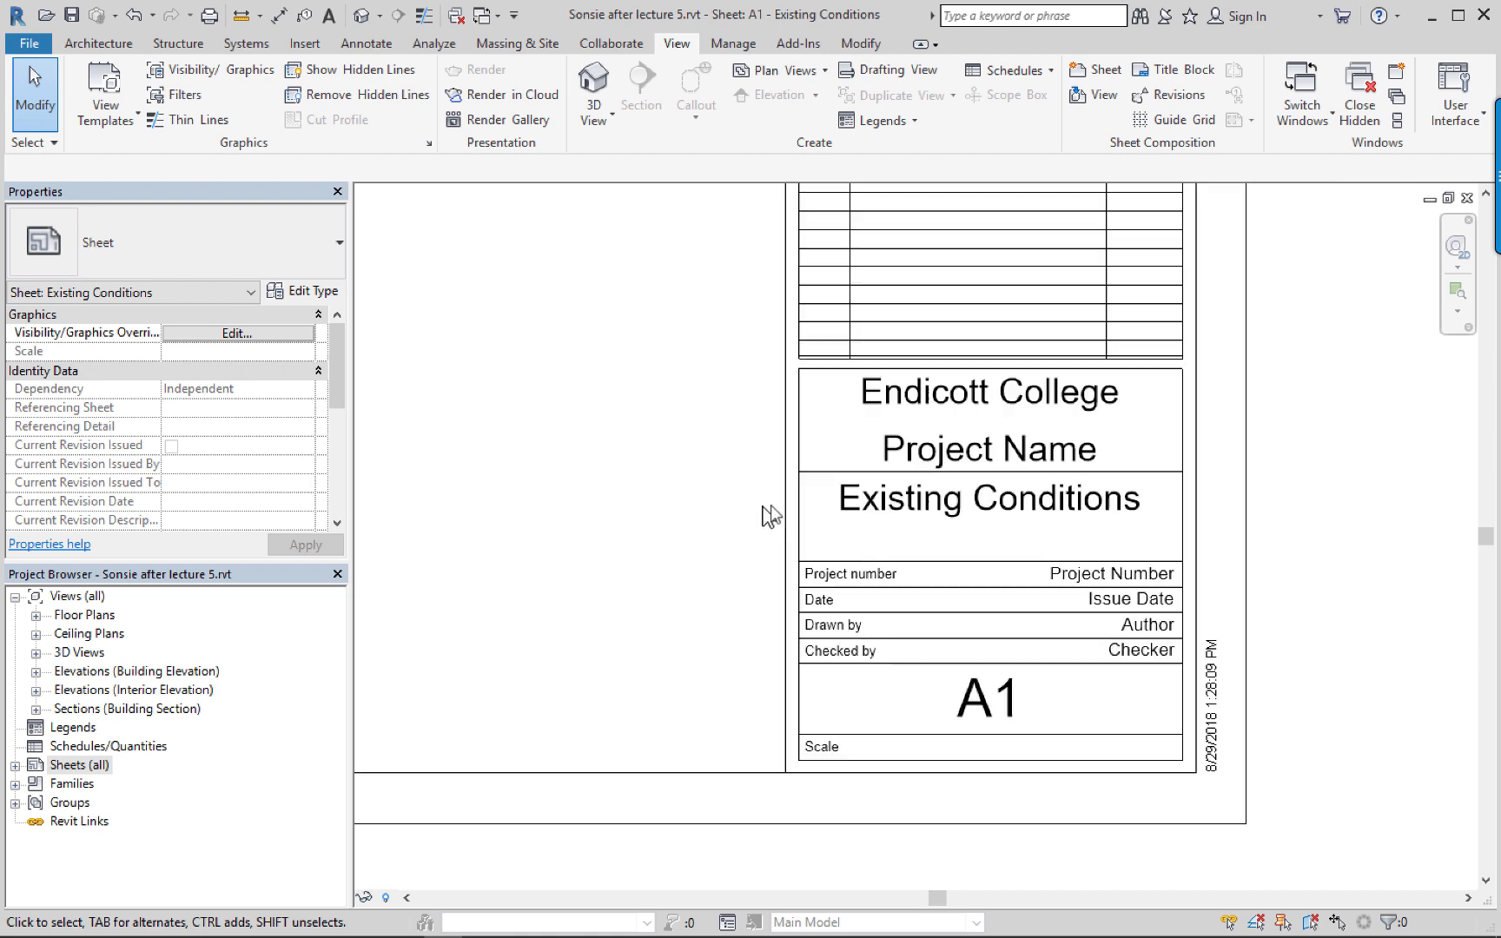
middle_click_drag(765, 515, 1200, 683)
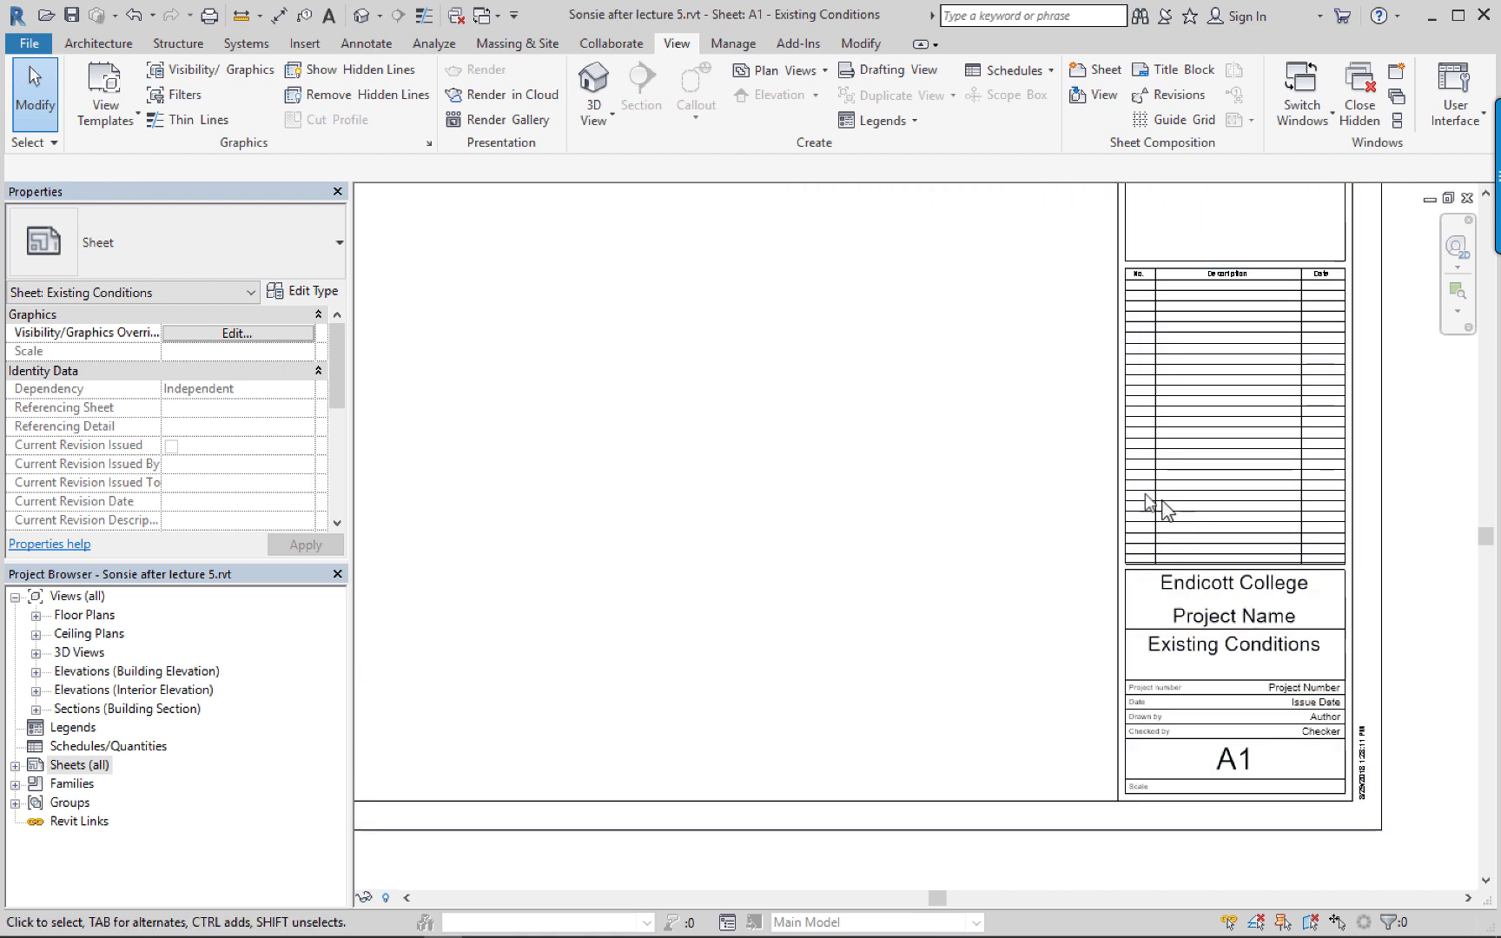
left_click(1130, 537)
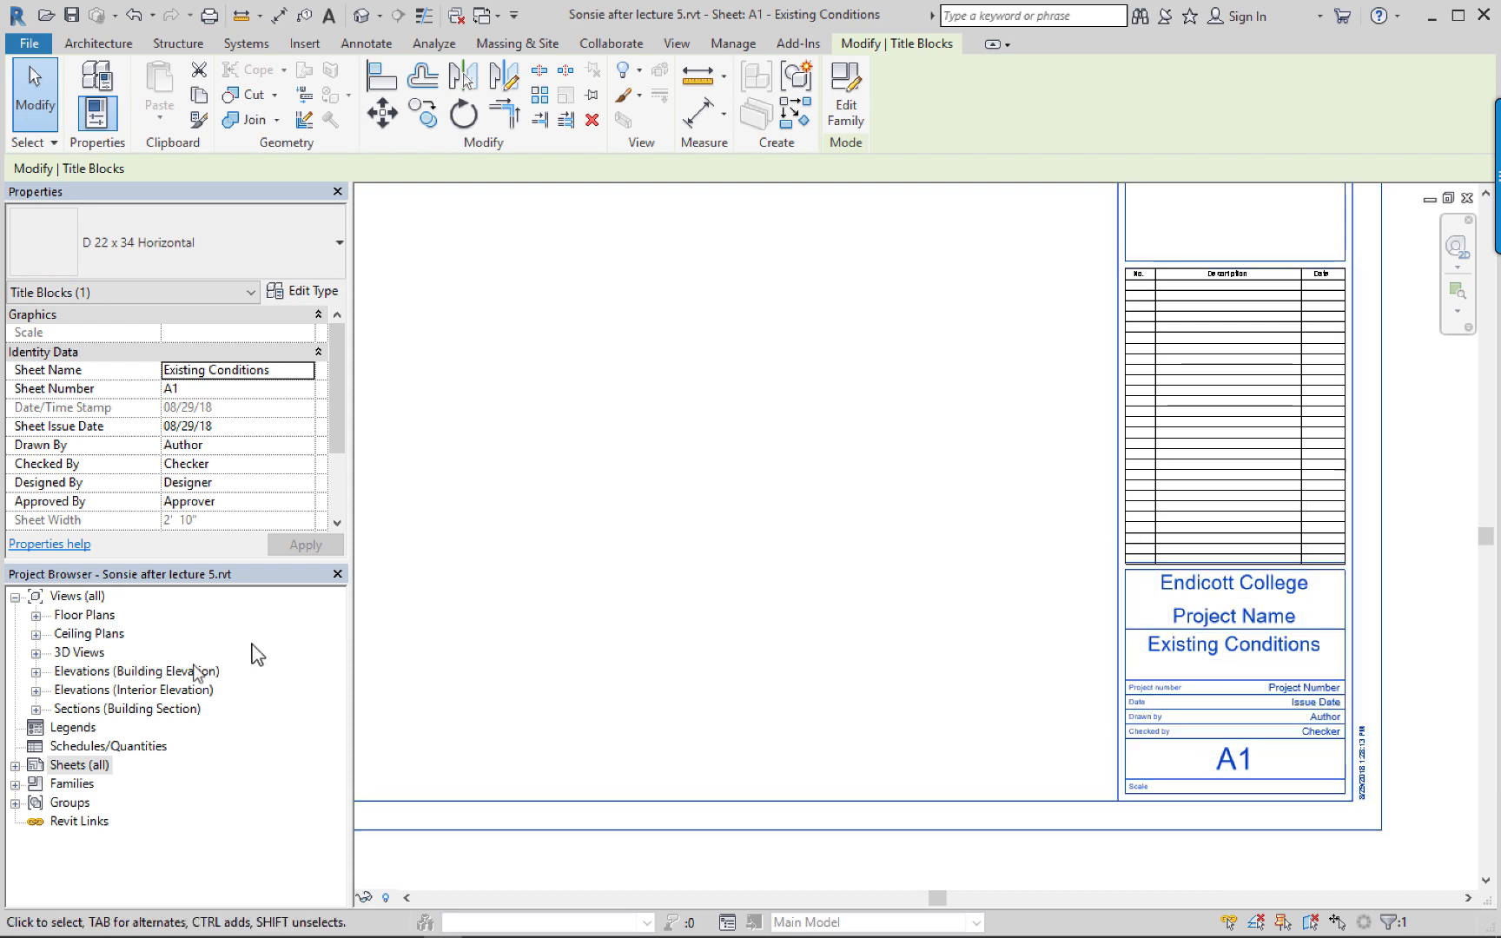
left_click(65, 766)
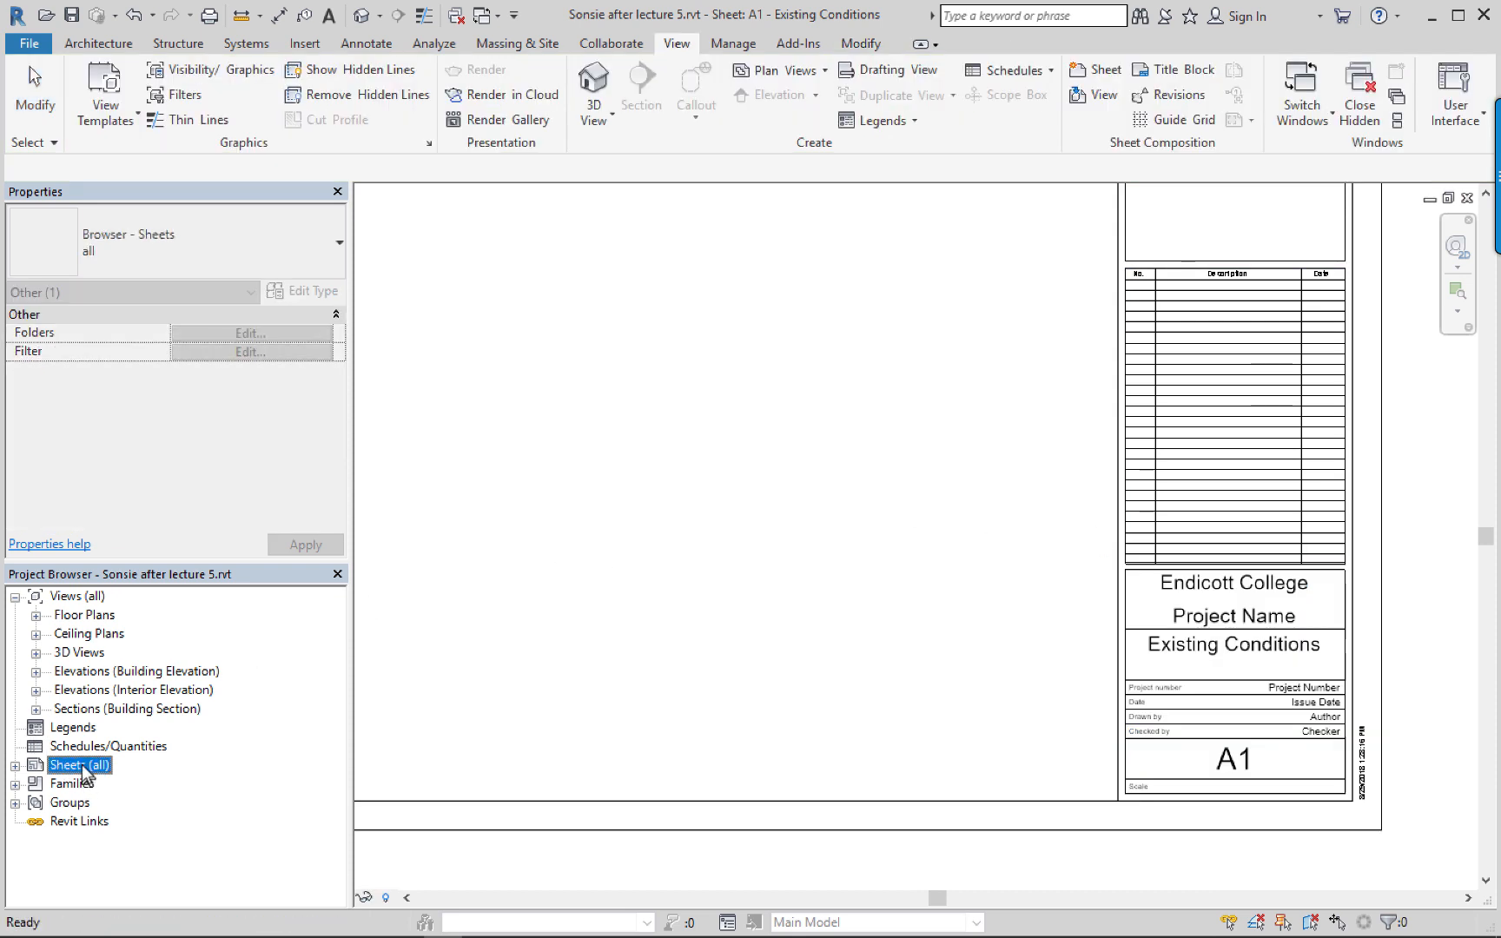
right_click(81, 764)
left_click(130, 780)
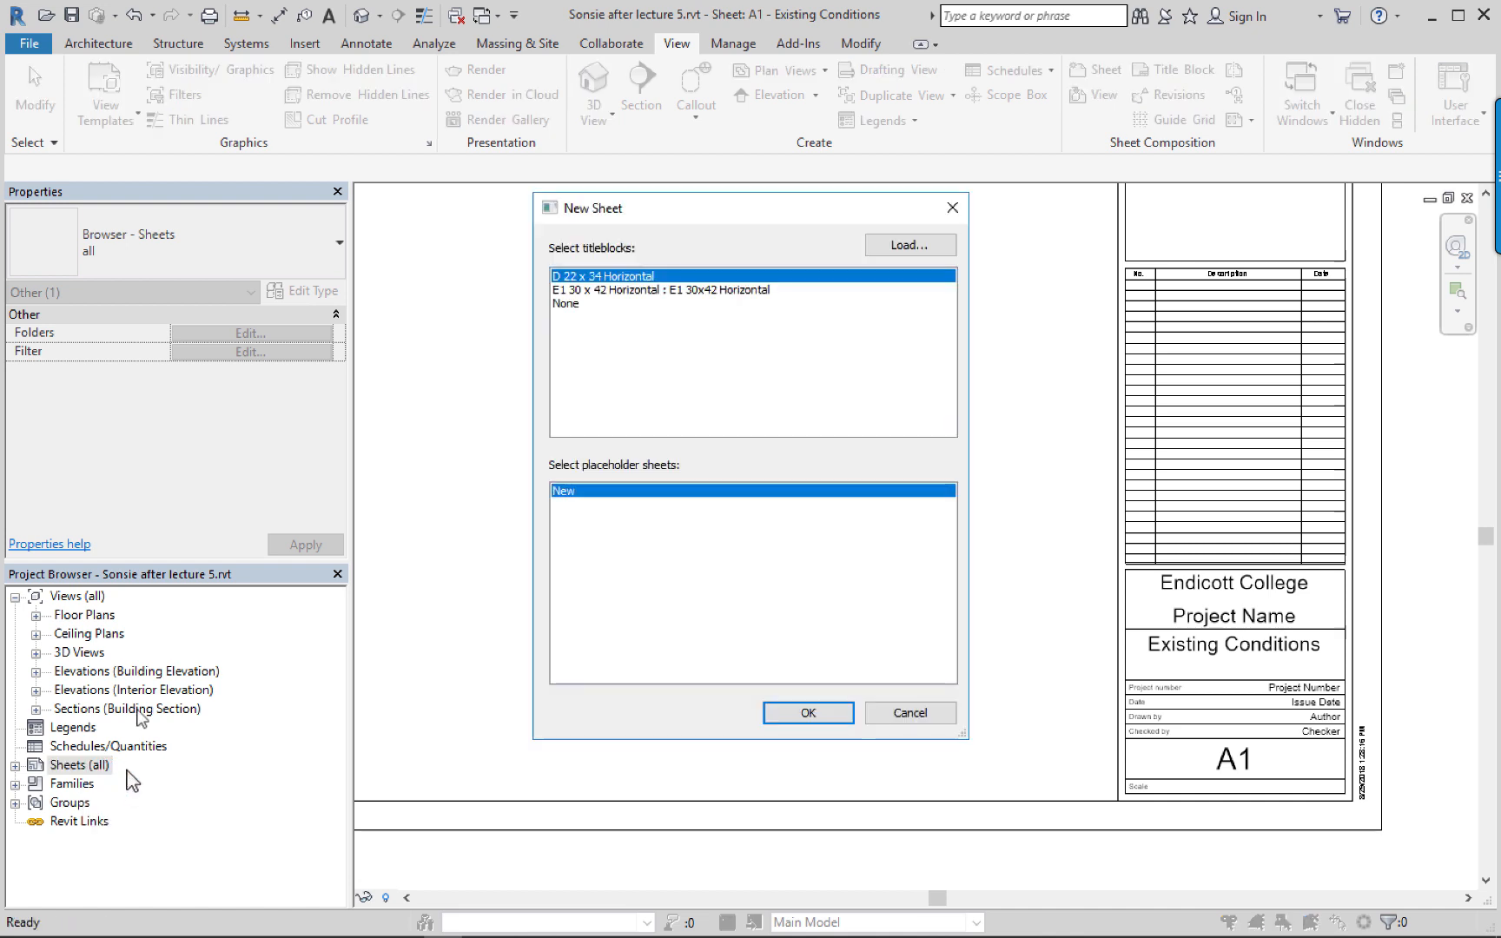
left_click(780, 714)
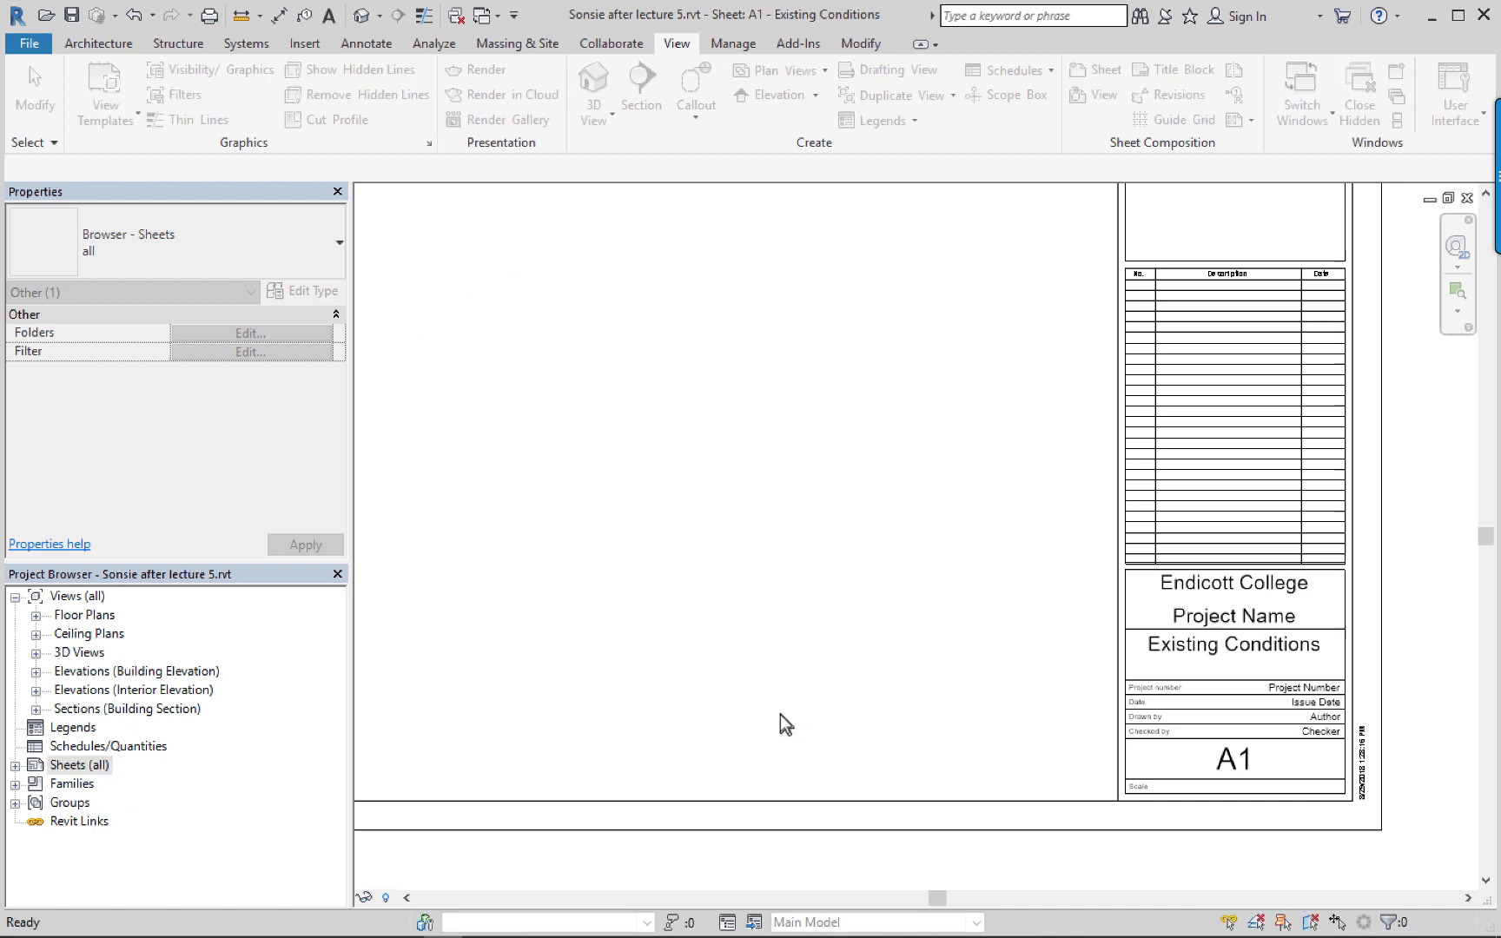
left_click(15, 765)
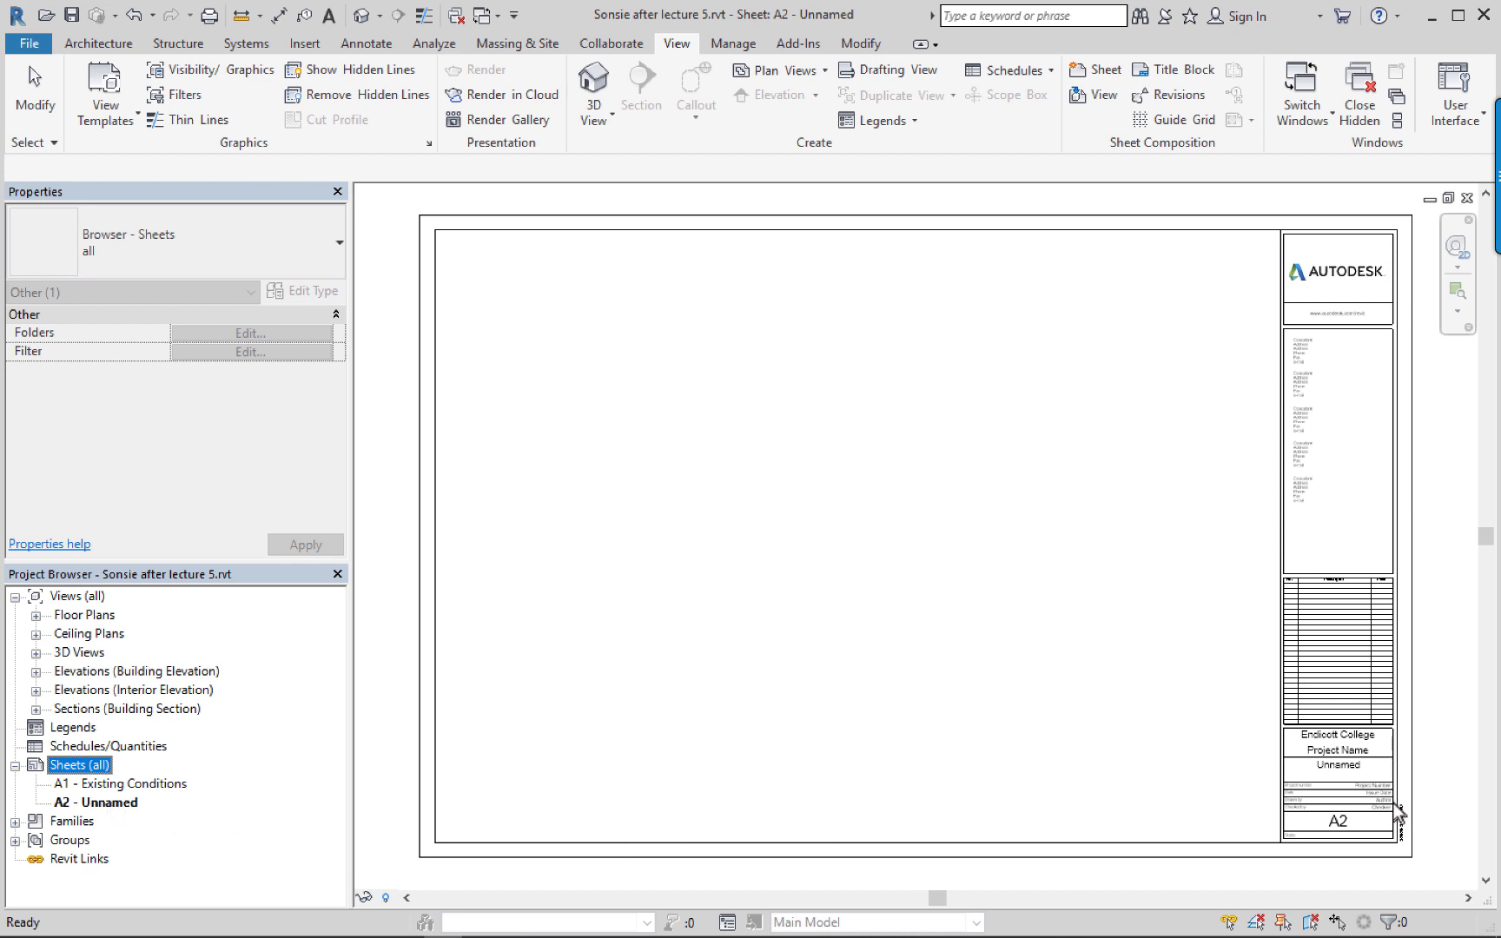
Set the project name in sheet A2's title block to Gallery Space.
scroll(1360, 847, "up", 3)
scroll(1337, 840, "up", 4)
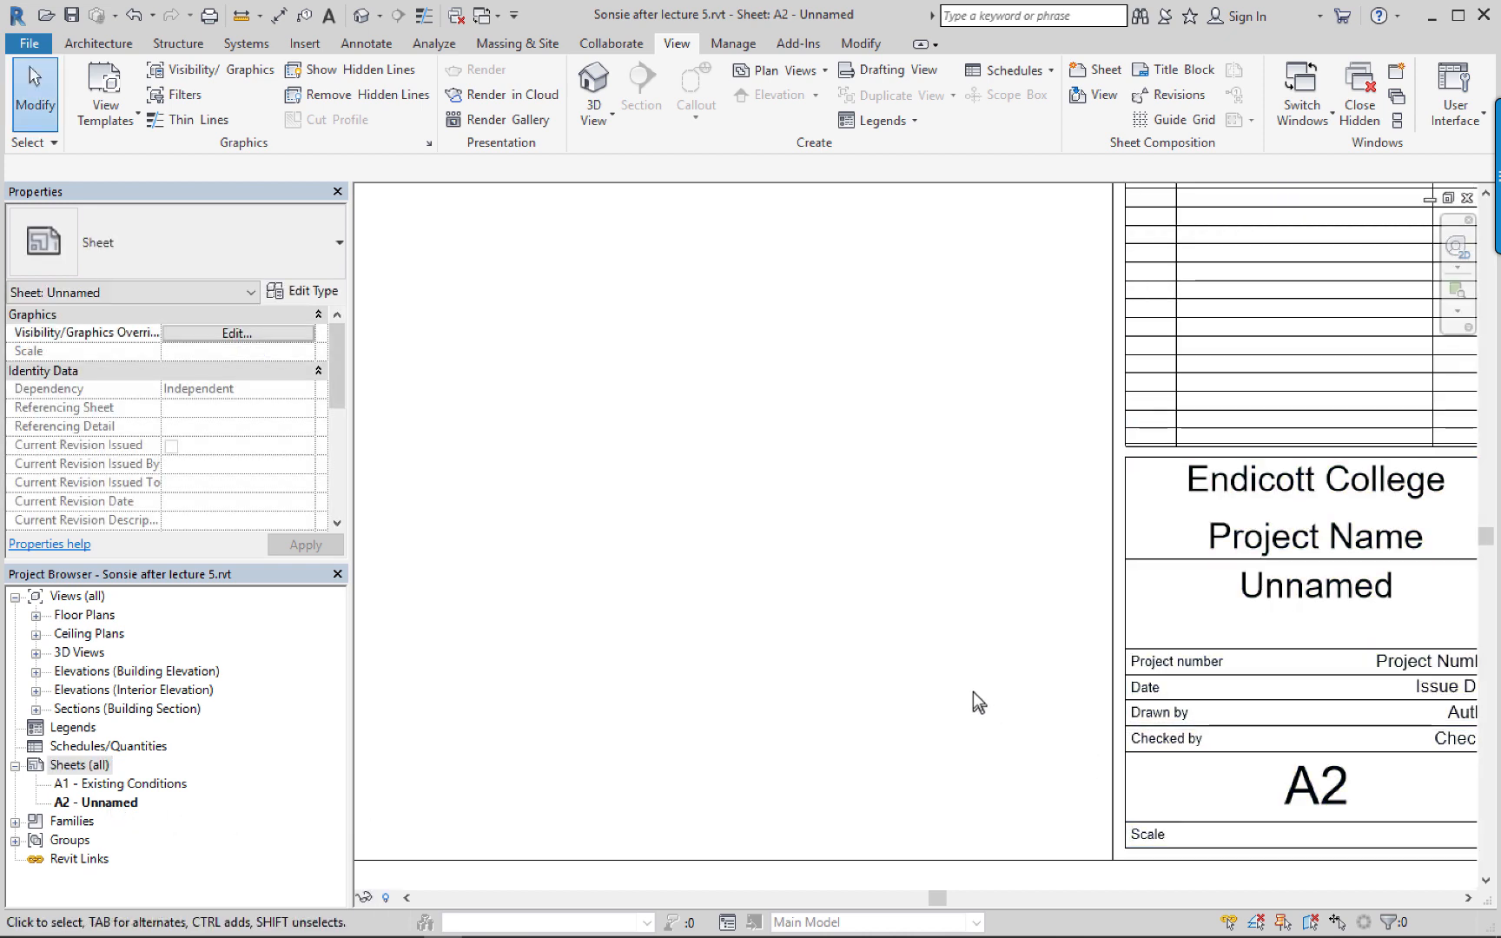
middle_click_drag(1028, 754, 736, 707)
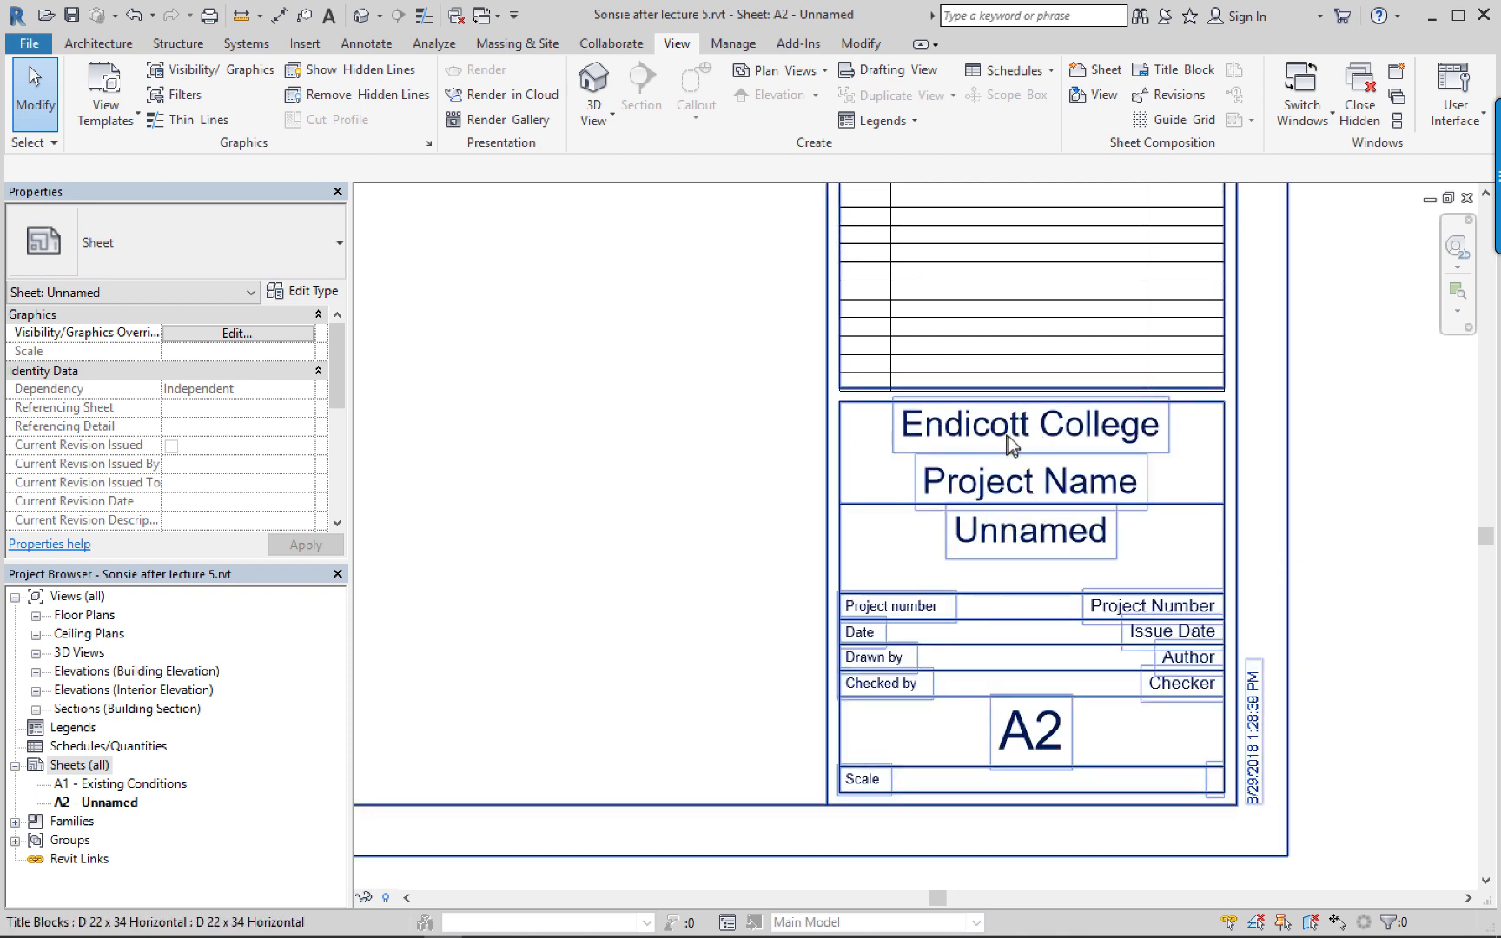
left_click(1001, 497)
left_click(997, 488)
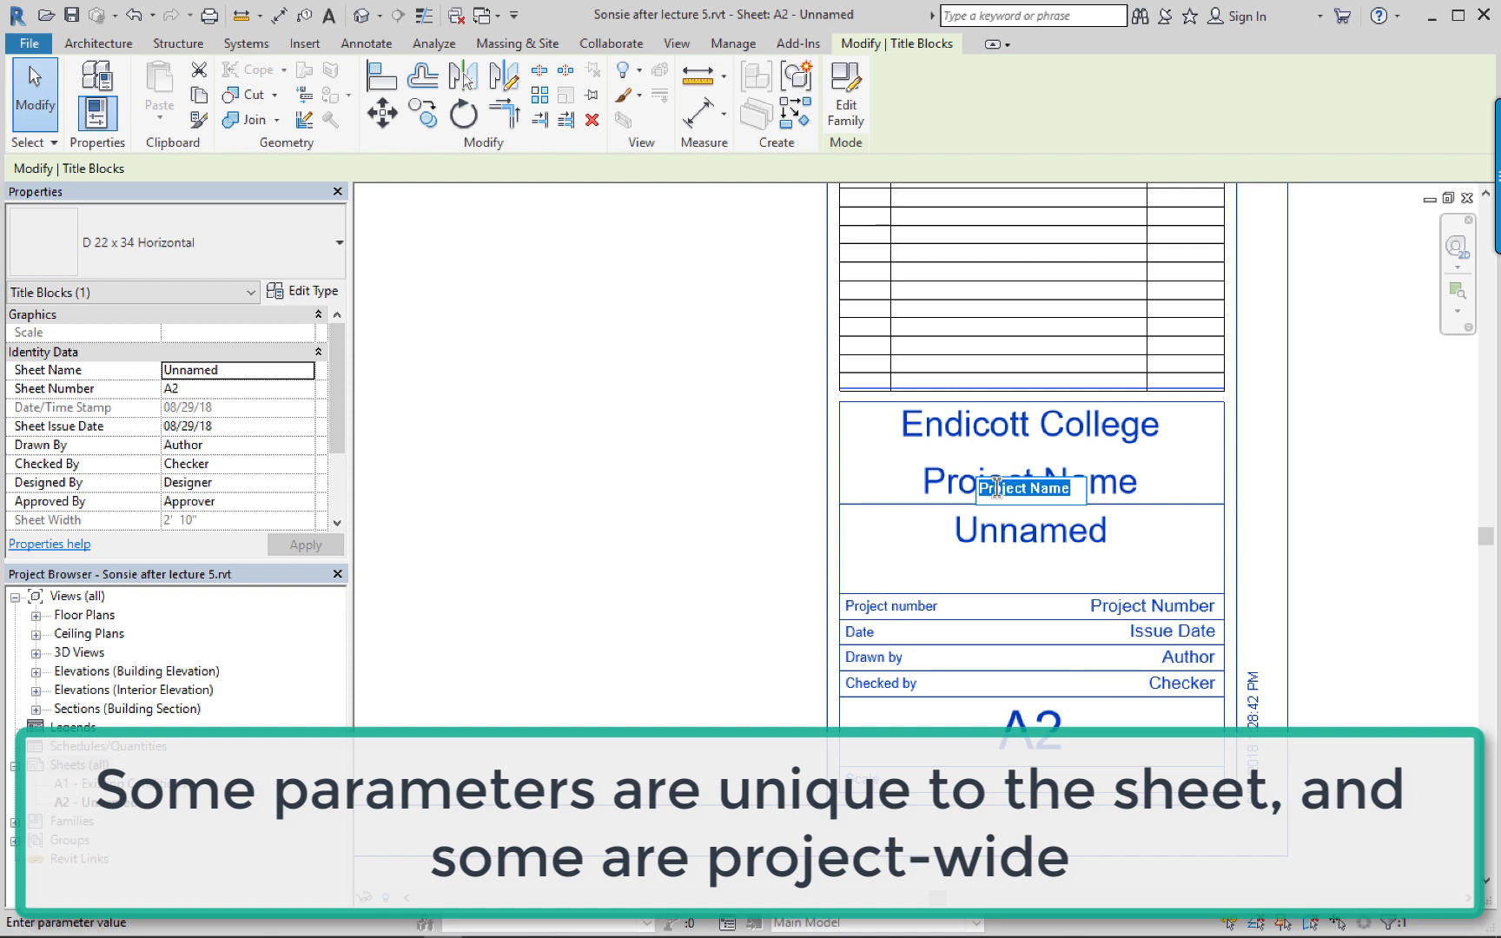
type("Galler")
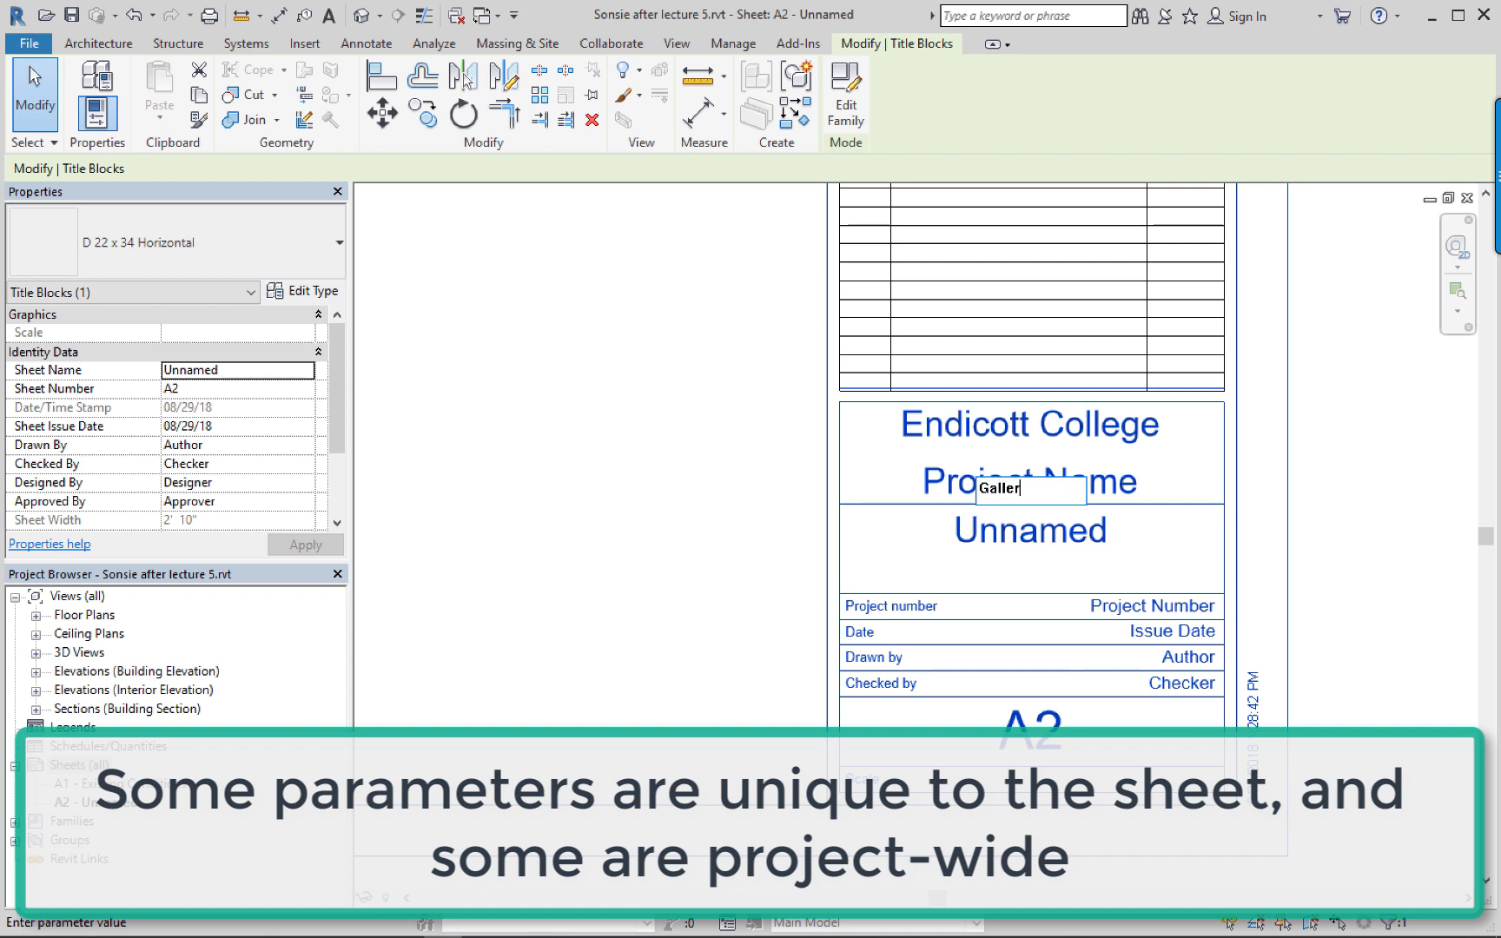
type("y Space")
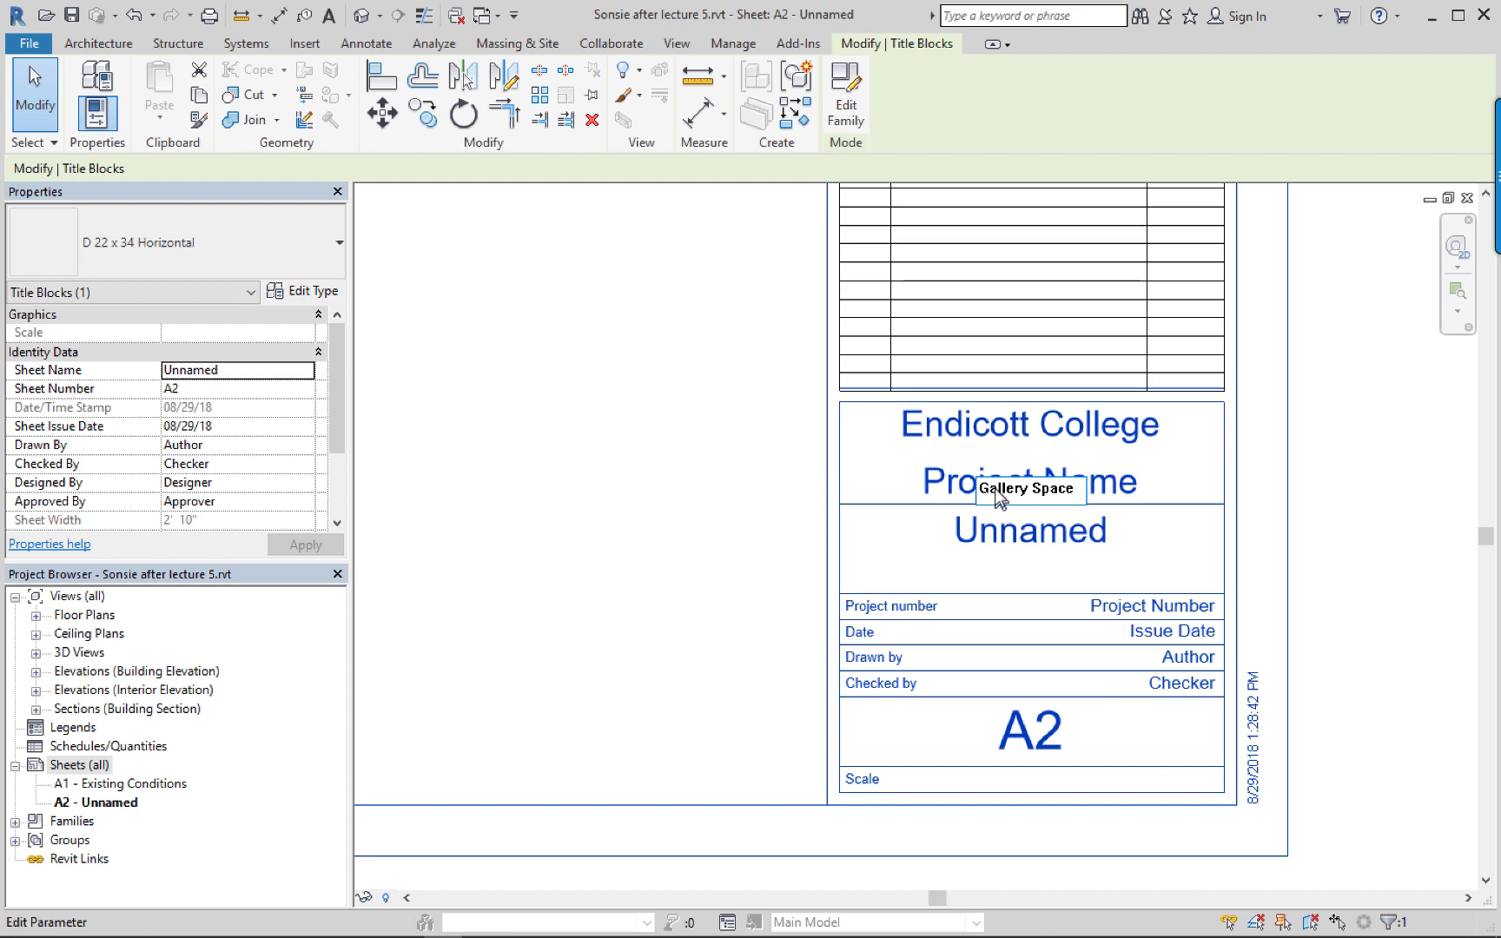
key("Return")
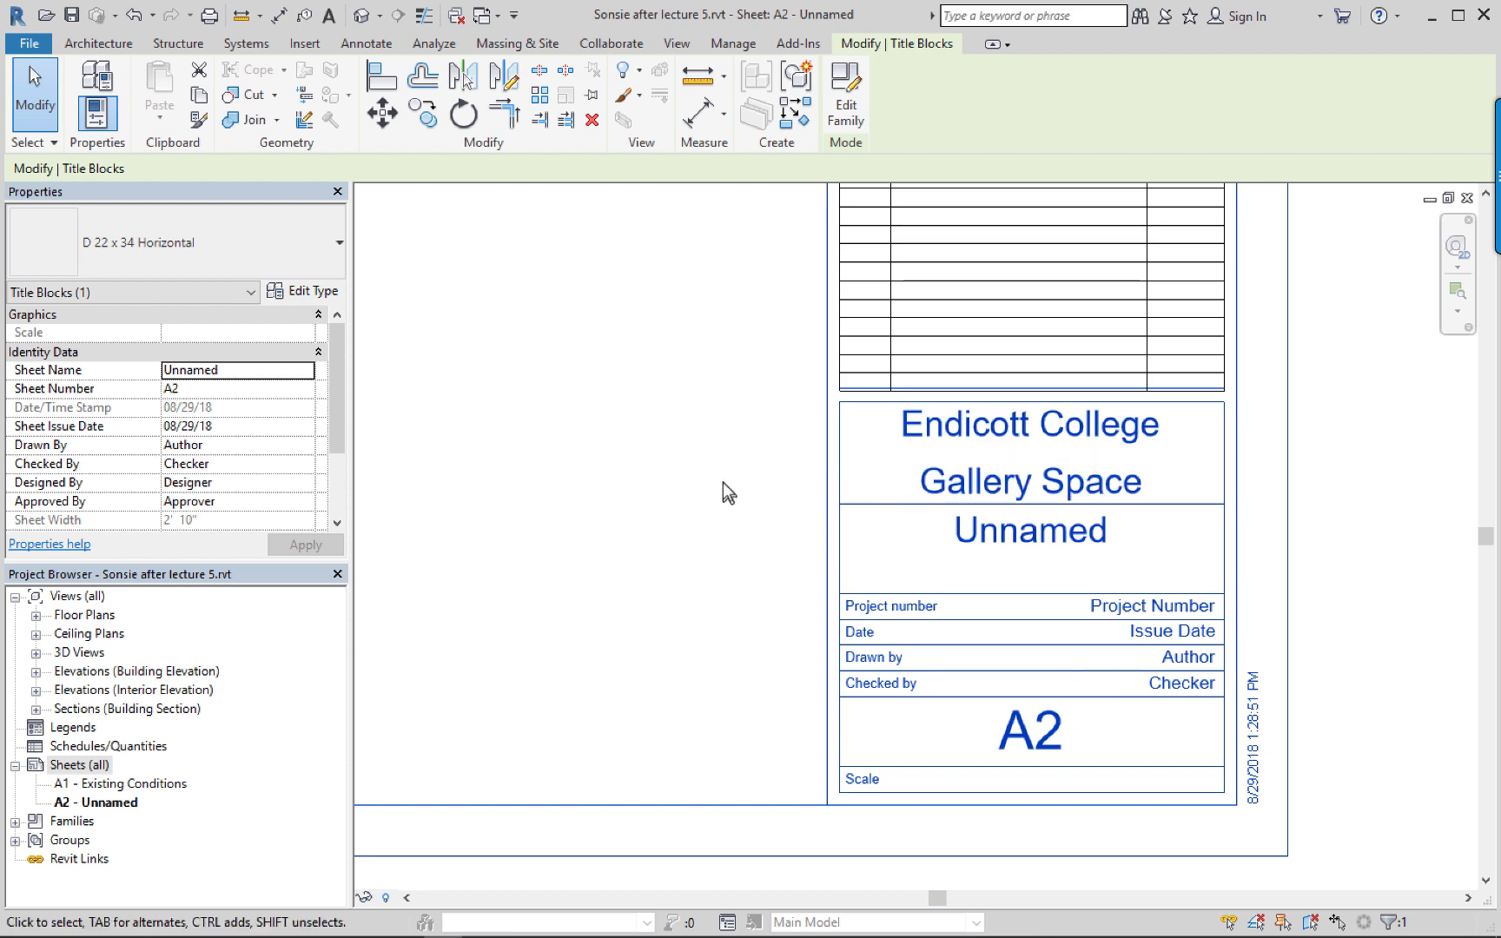
Return to the A1 - Existing Conditions sheet and open the Project Information settings.
double_click(115, 785)
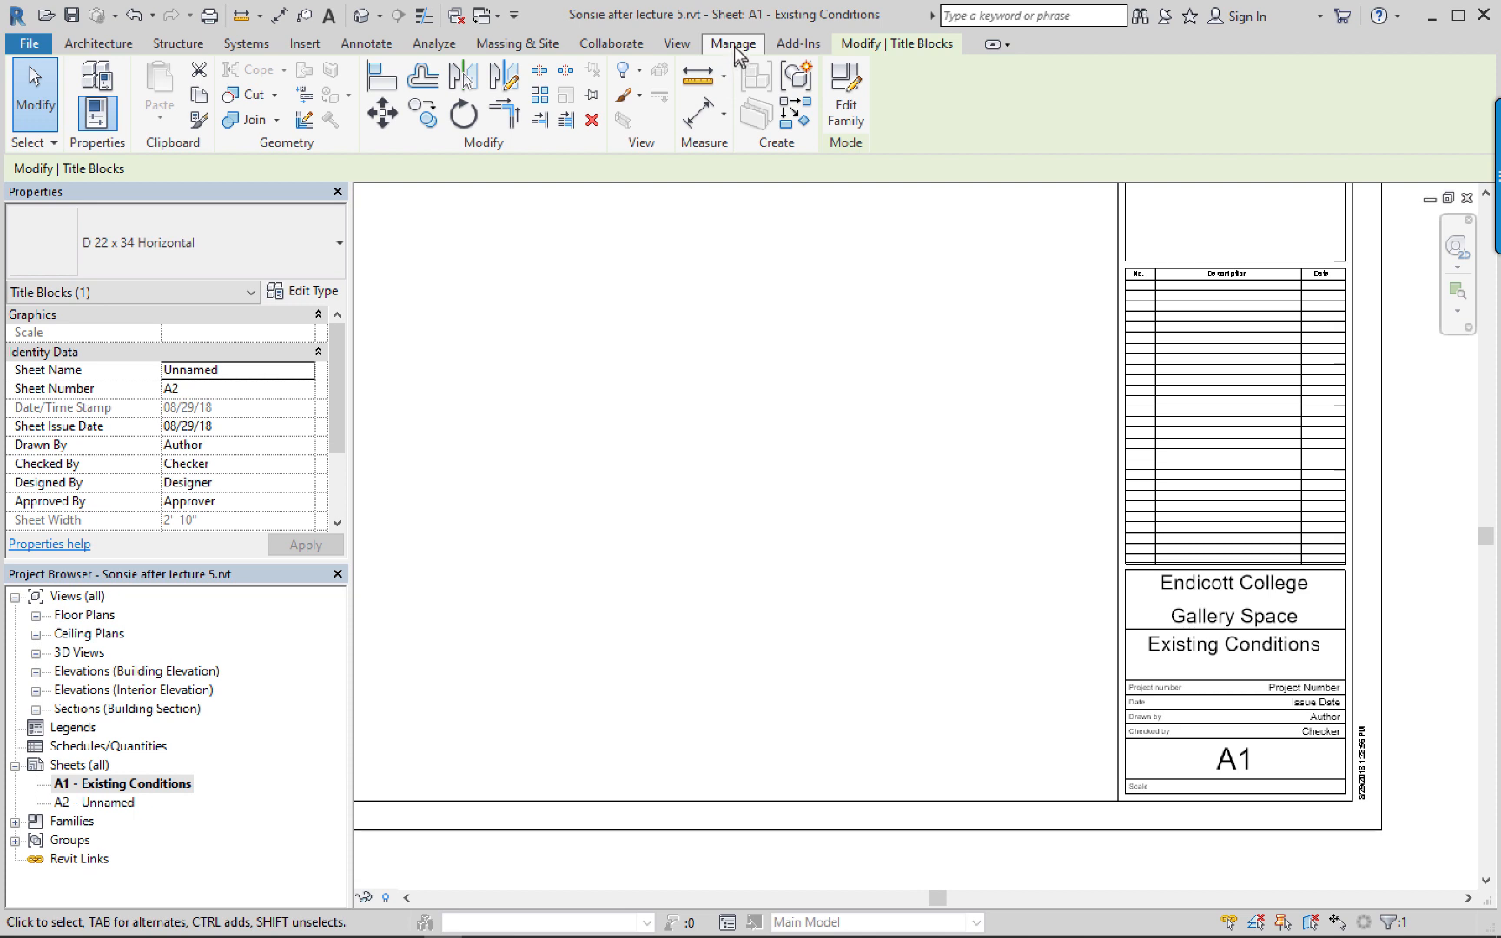
scroll(735, 48, "up", 2, "ctrl")
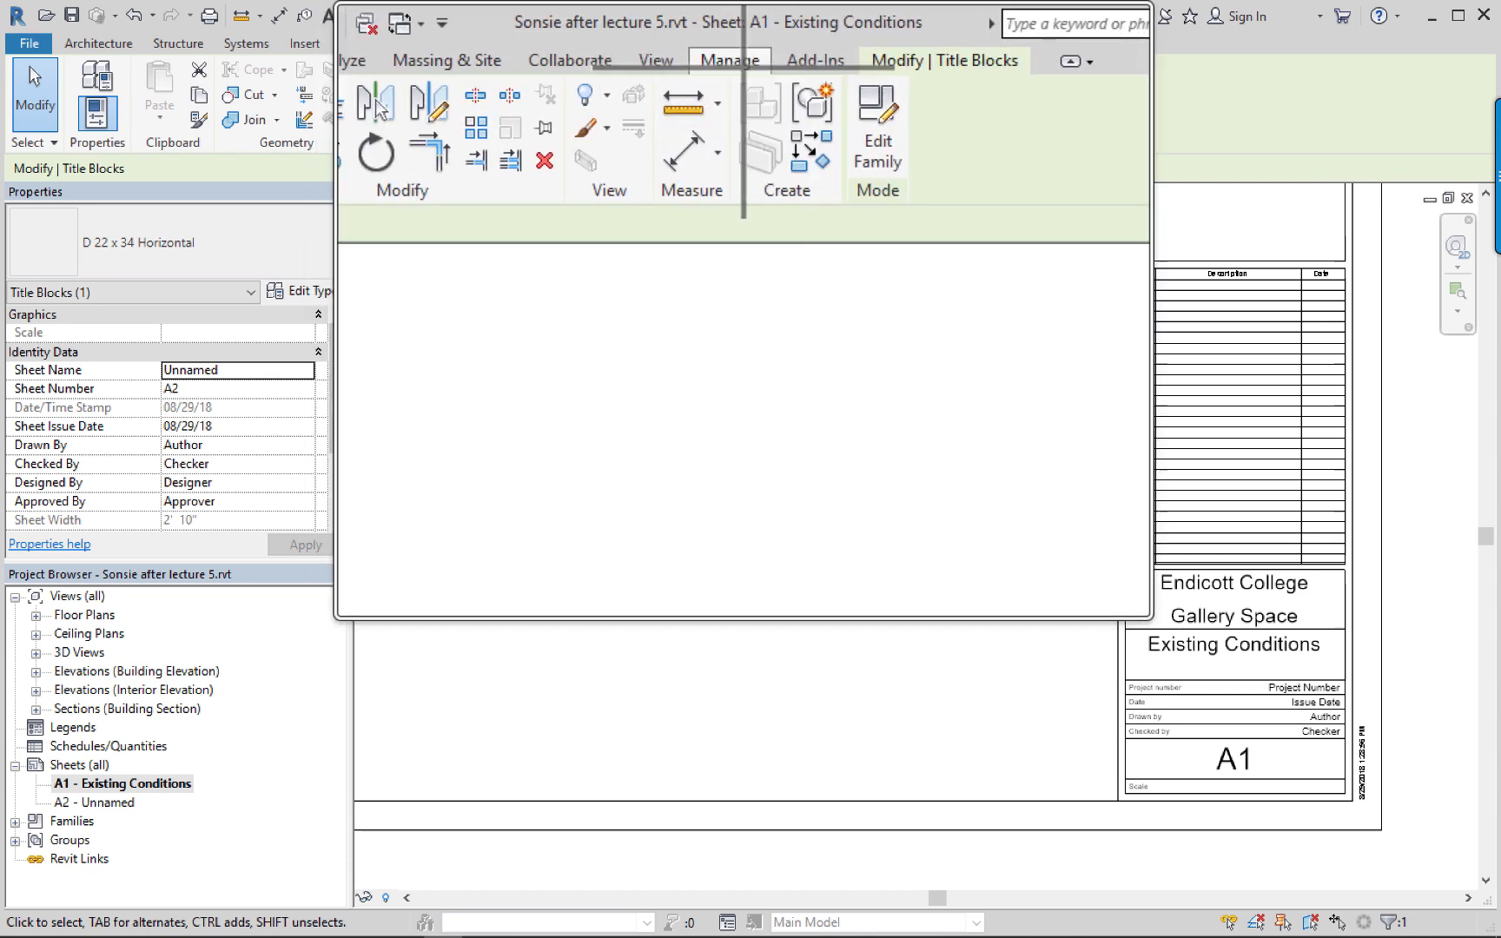
middle_click(740, 49)
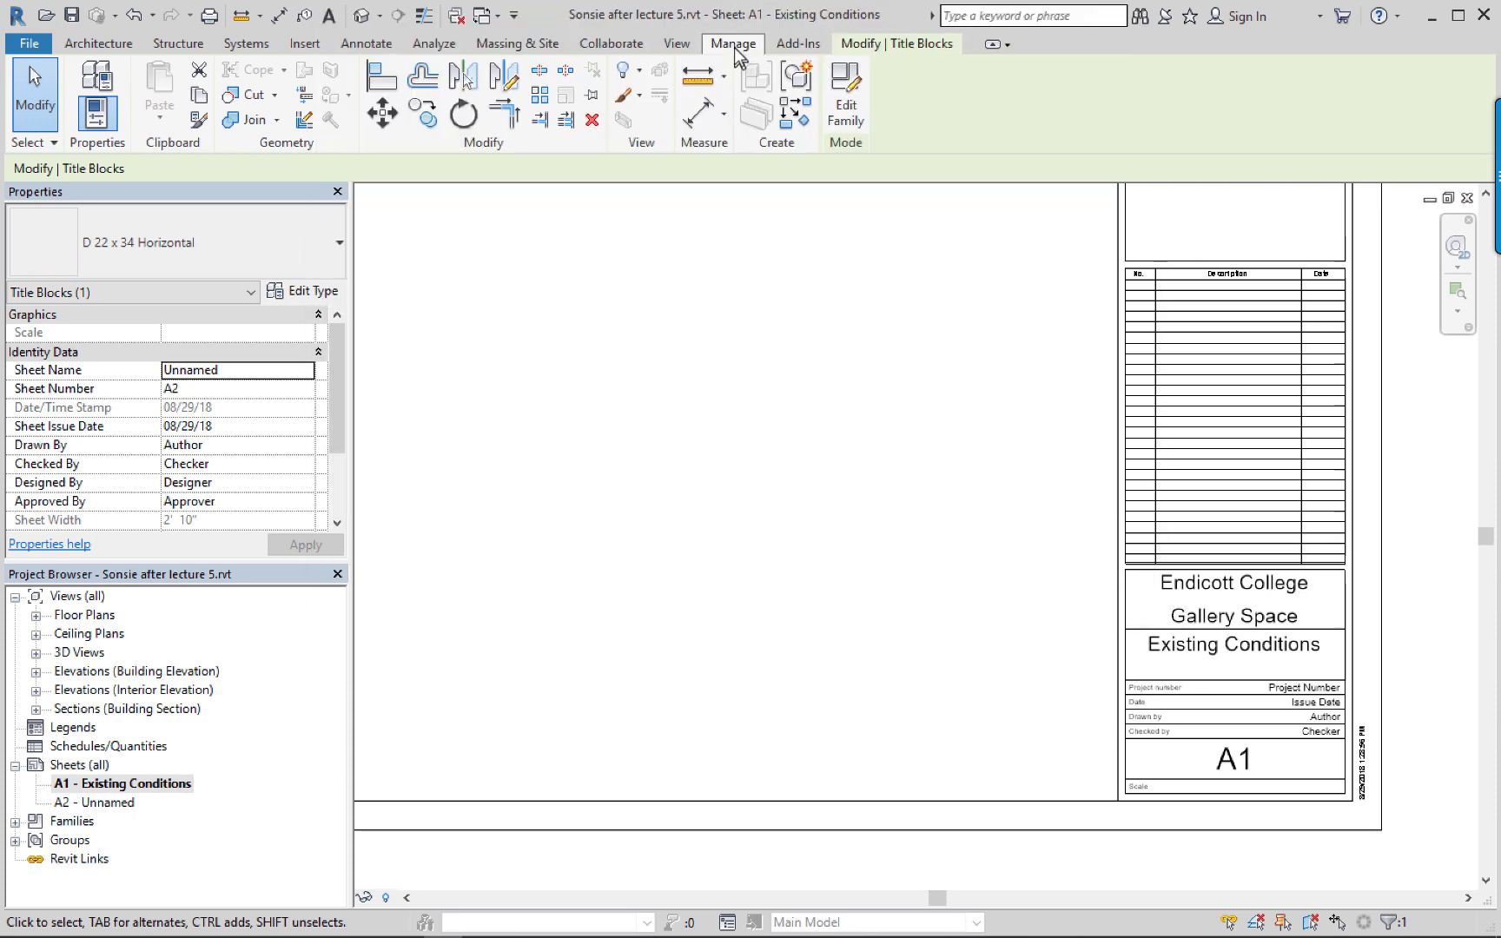
left_click(720, 47)
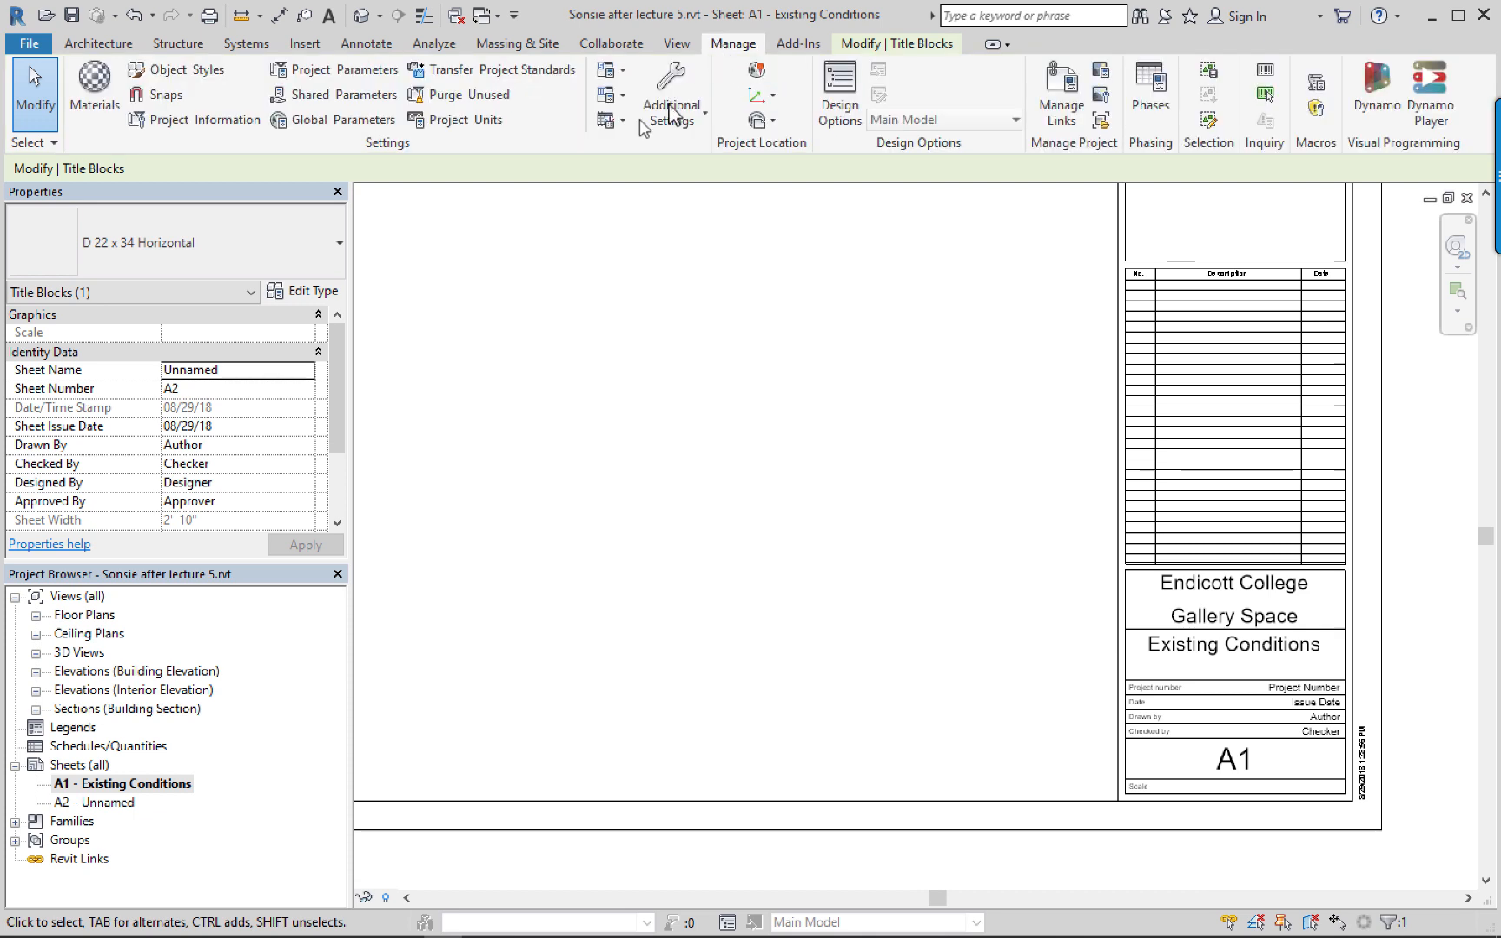
middle_click(204, 121)
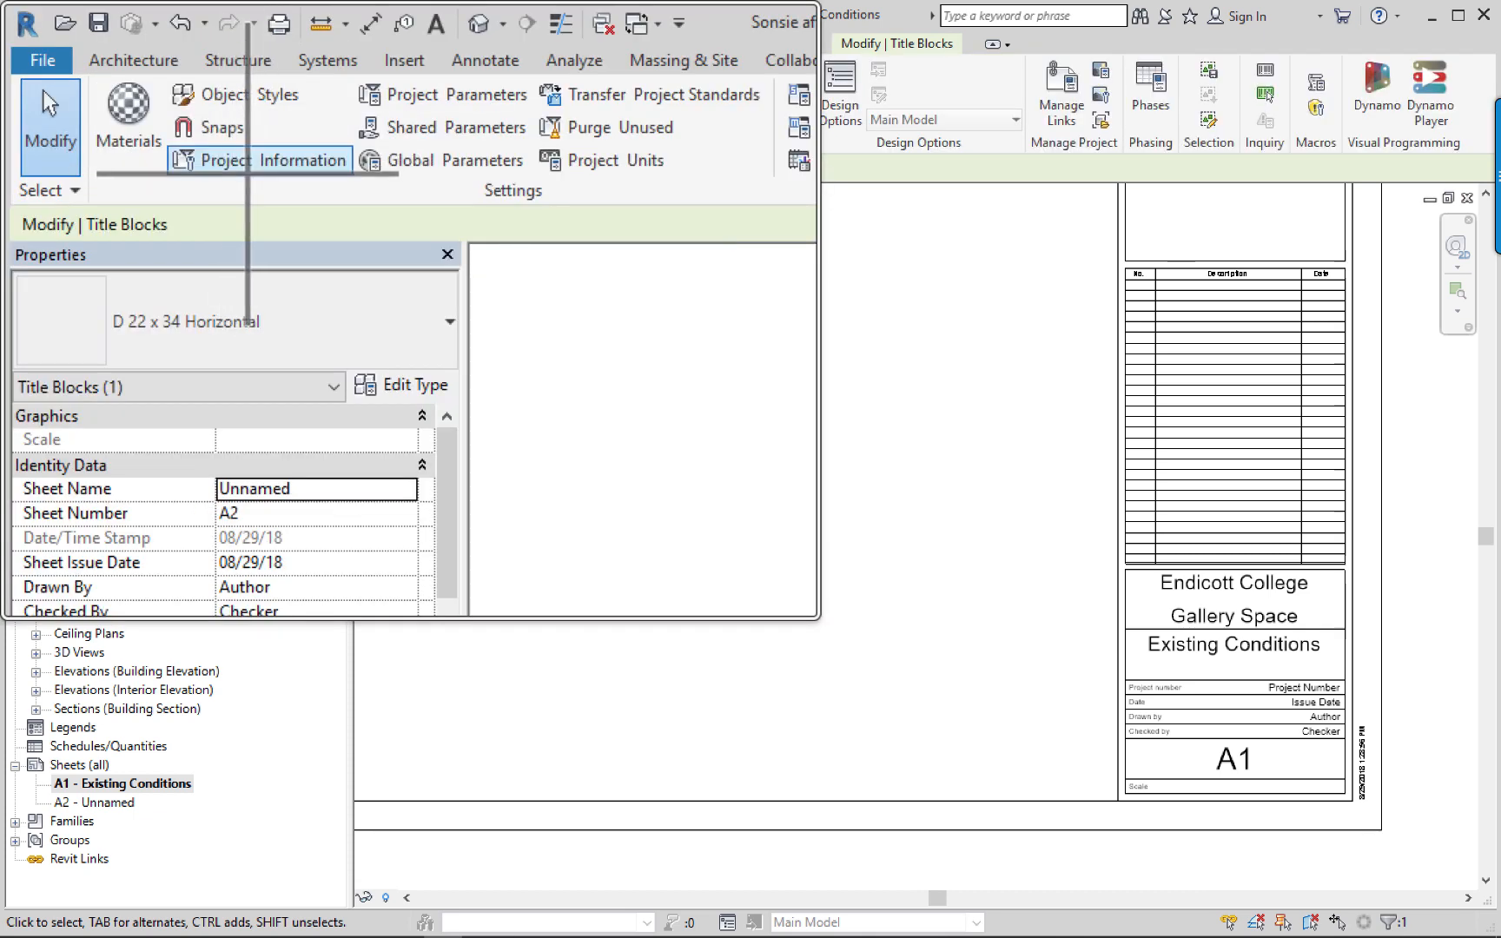
middle_click(187, 130)
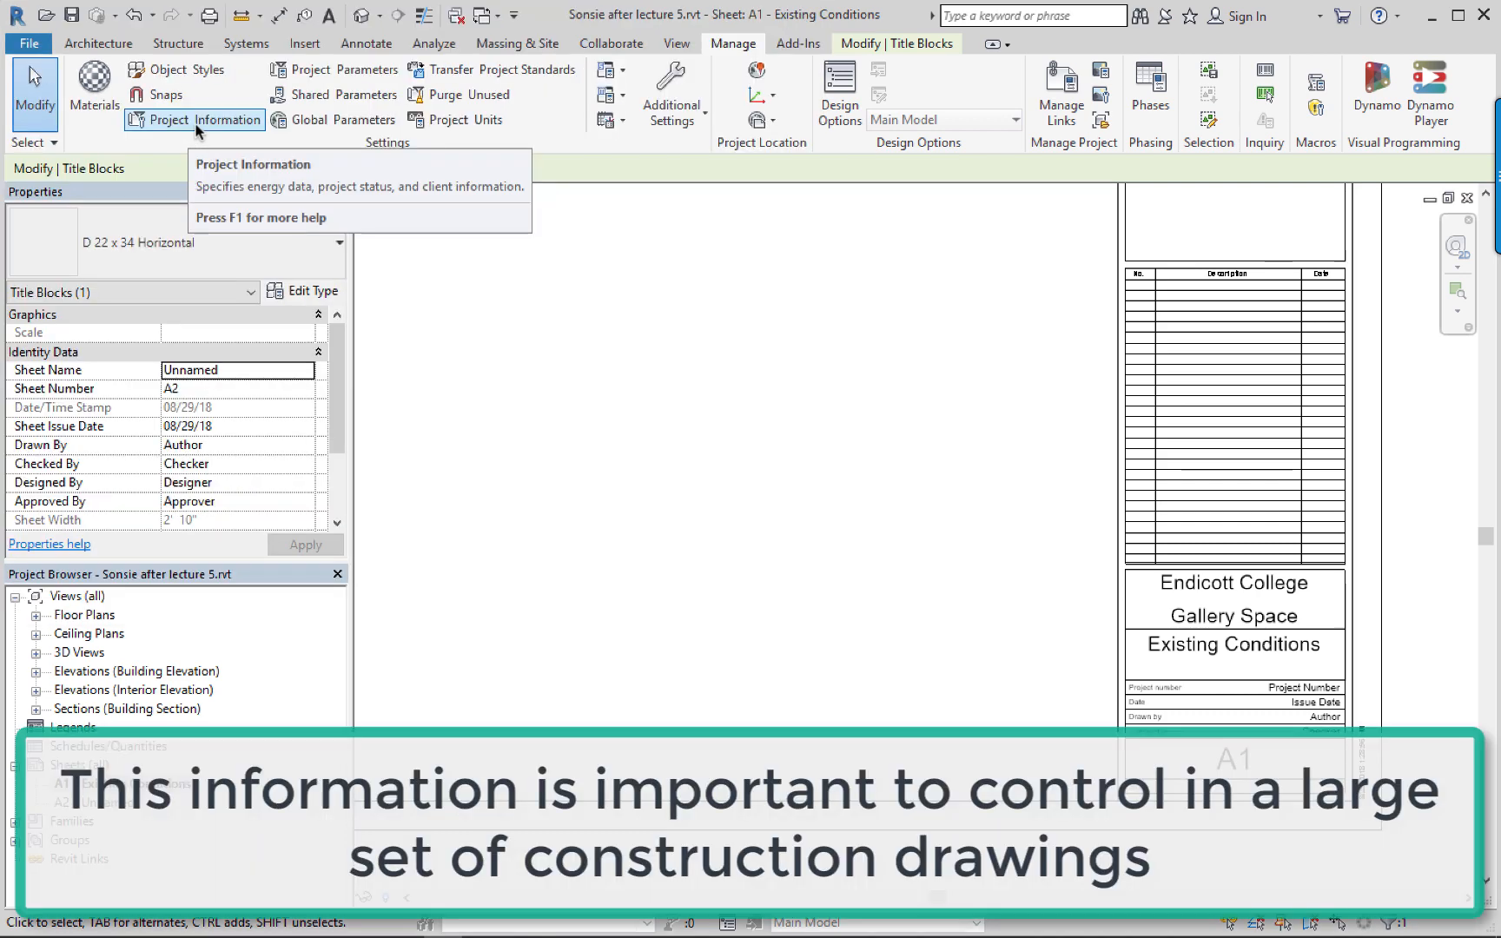
left_click(198, 130)
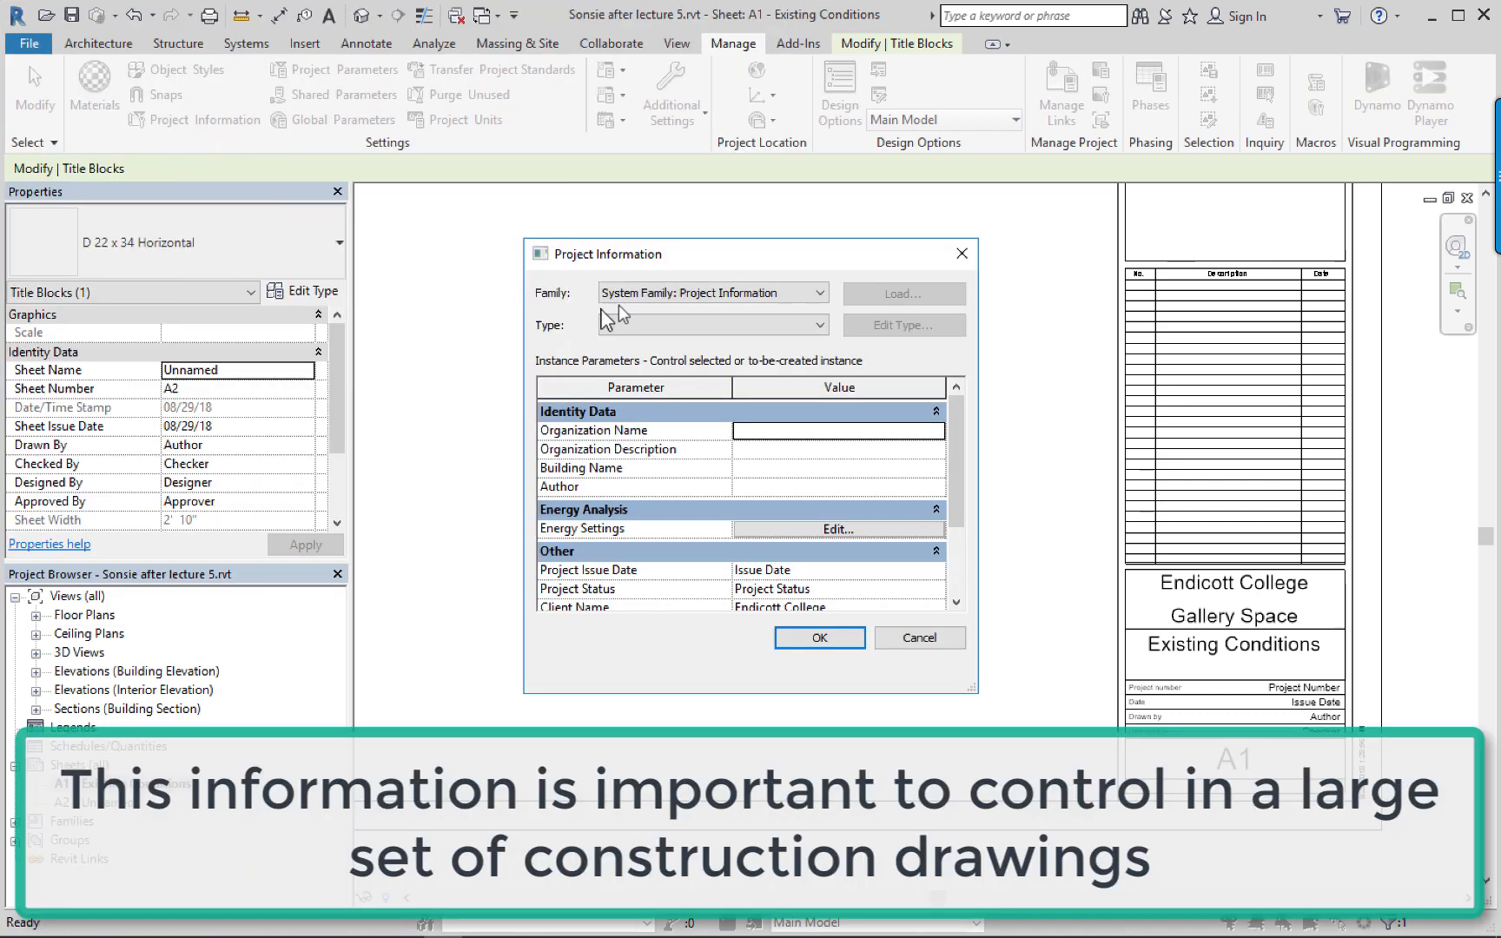
Set the organization name to School of Art and Design and fill in the author's initials in the project information.
left_click_drag(707, 259, 707, 244)
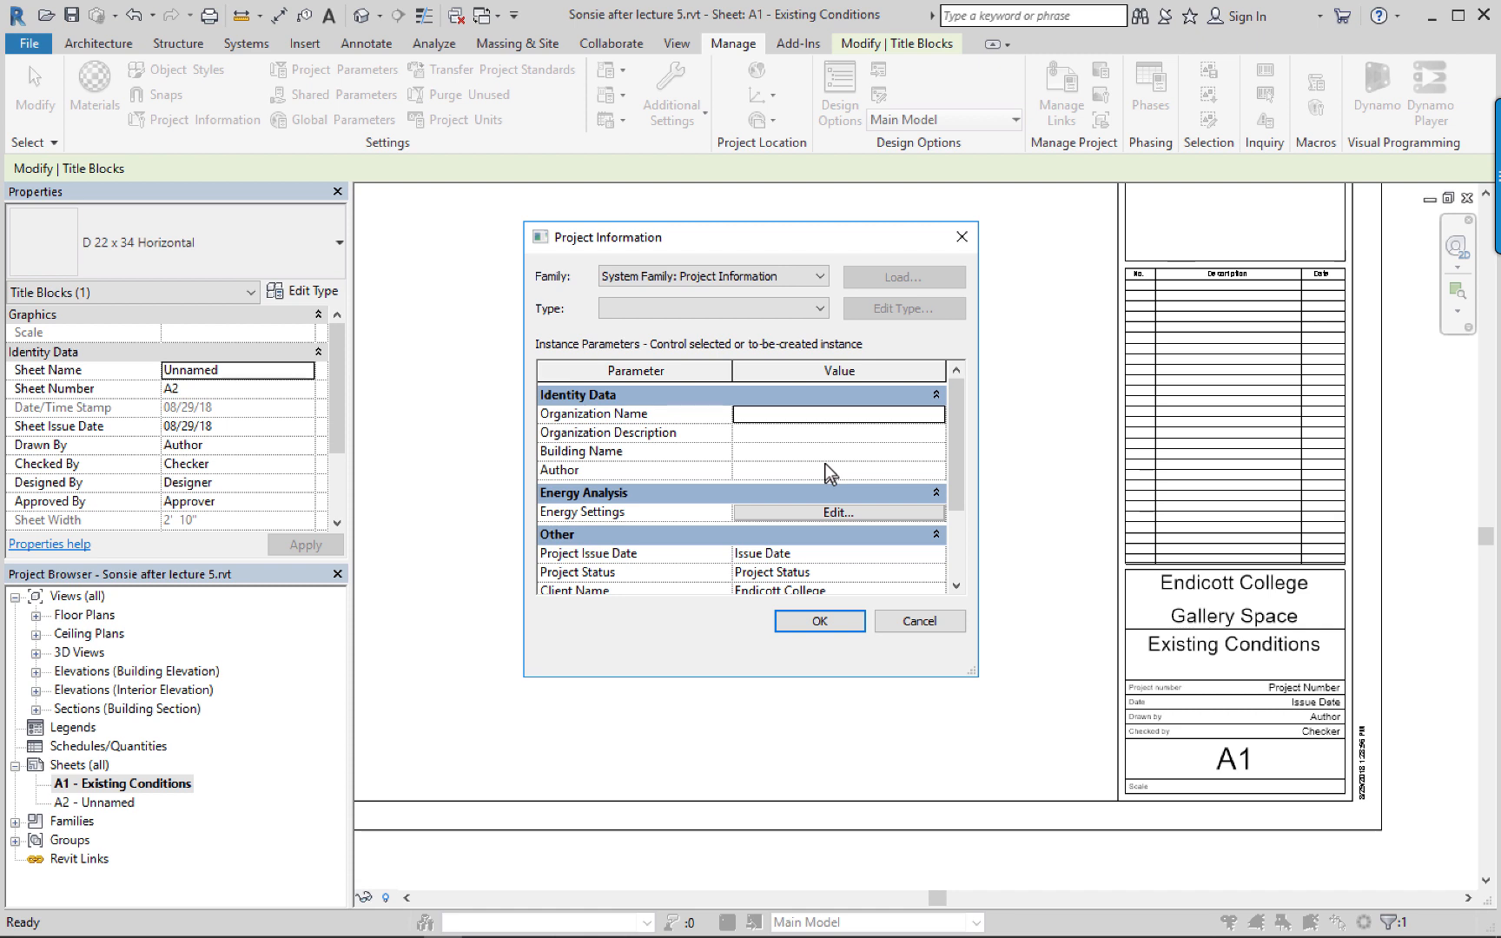
type("Sc")
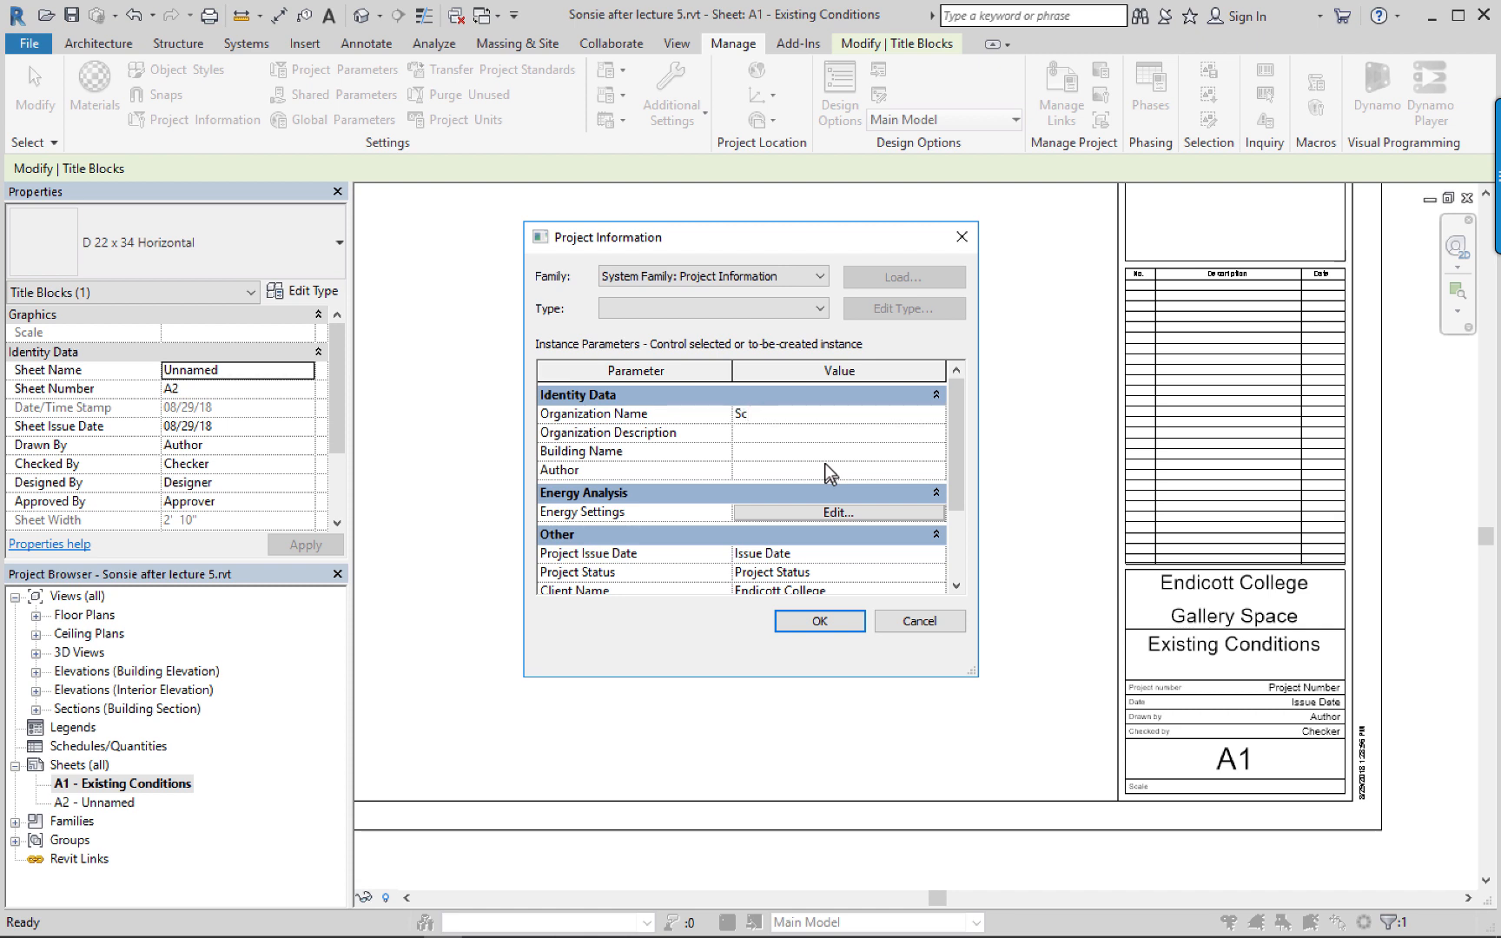
type("hool of Art and Design")
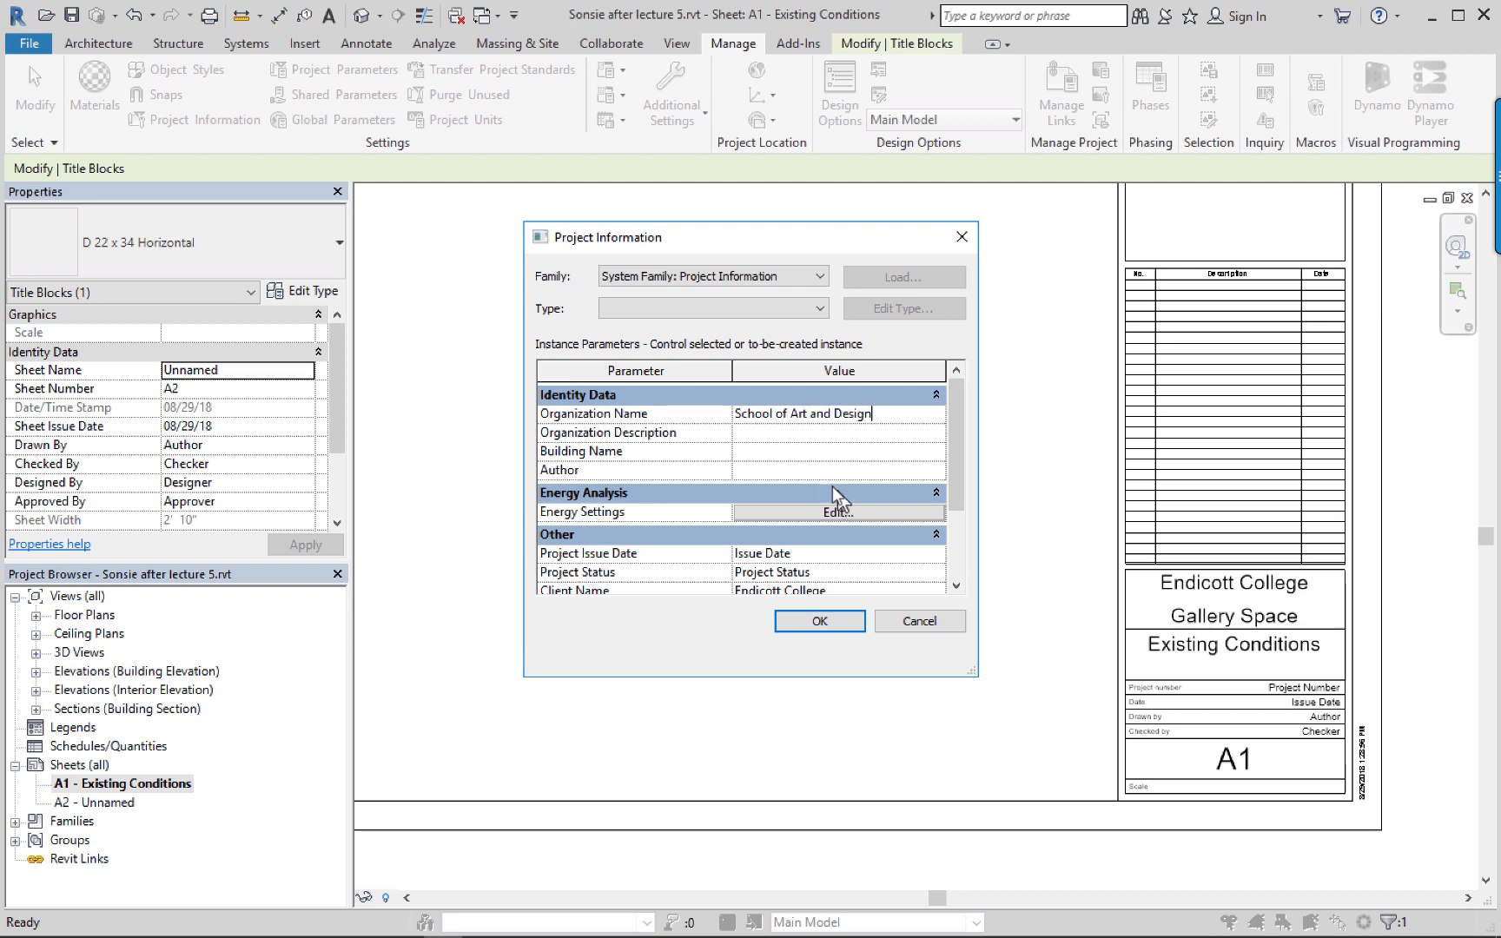
left_click(796, 469)
Set the project issue date to November 1st 2018 and apply the project information to the sheets.
left_click(786, 554)
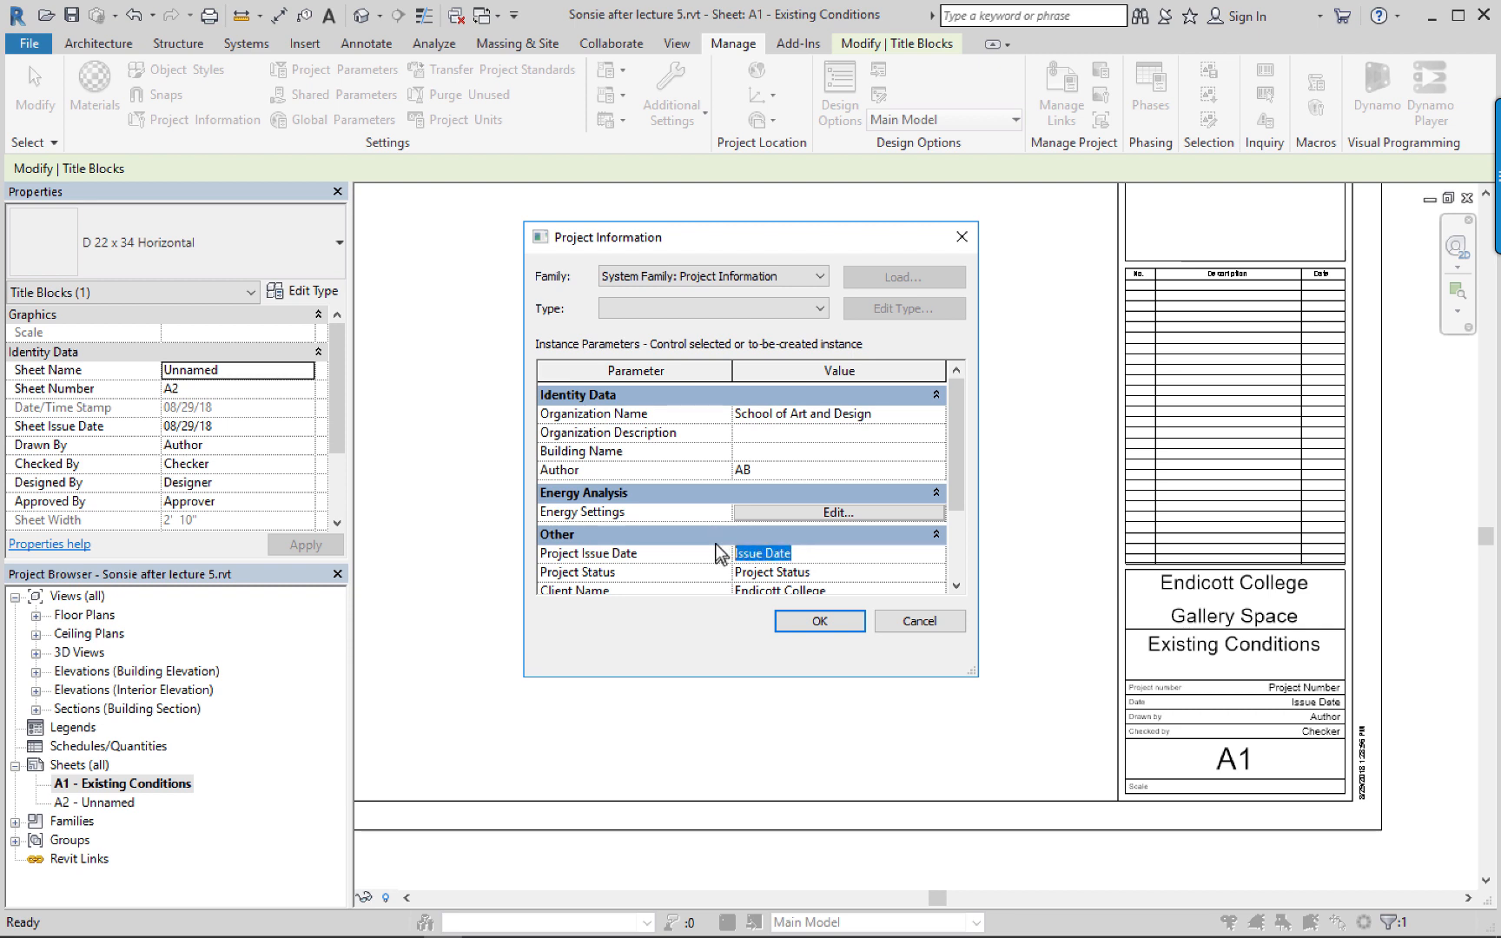
type("November 1")
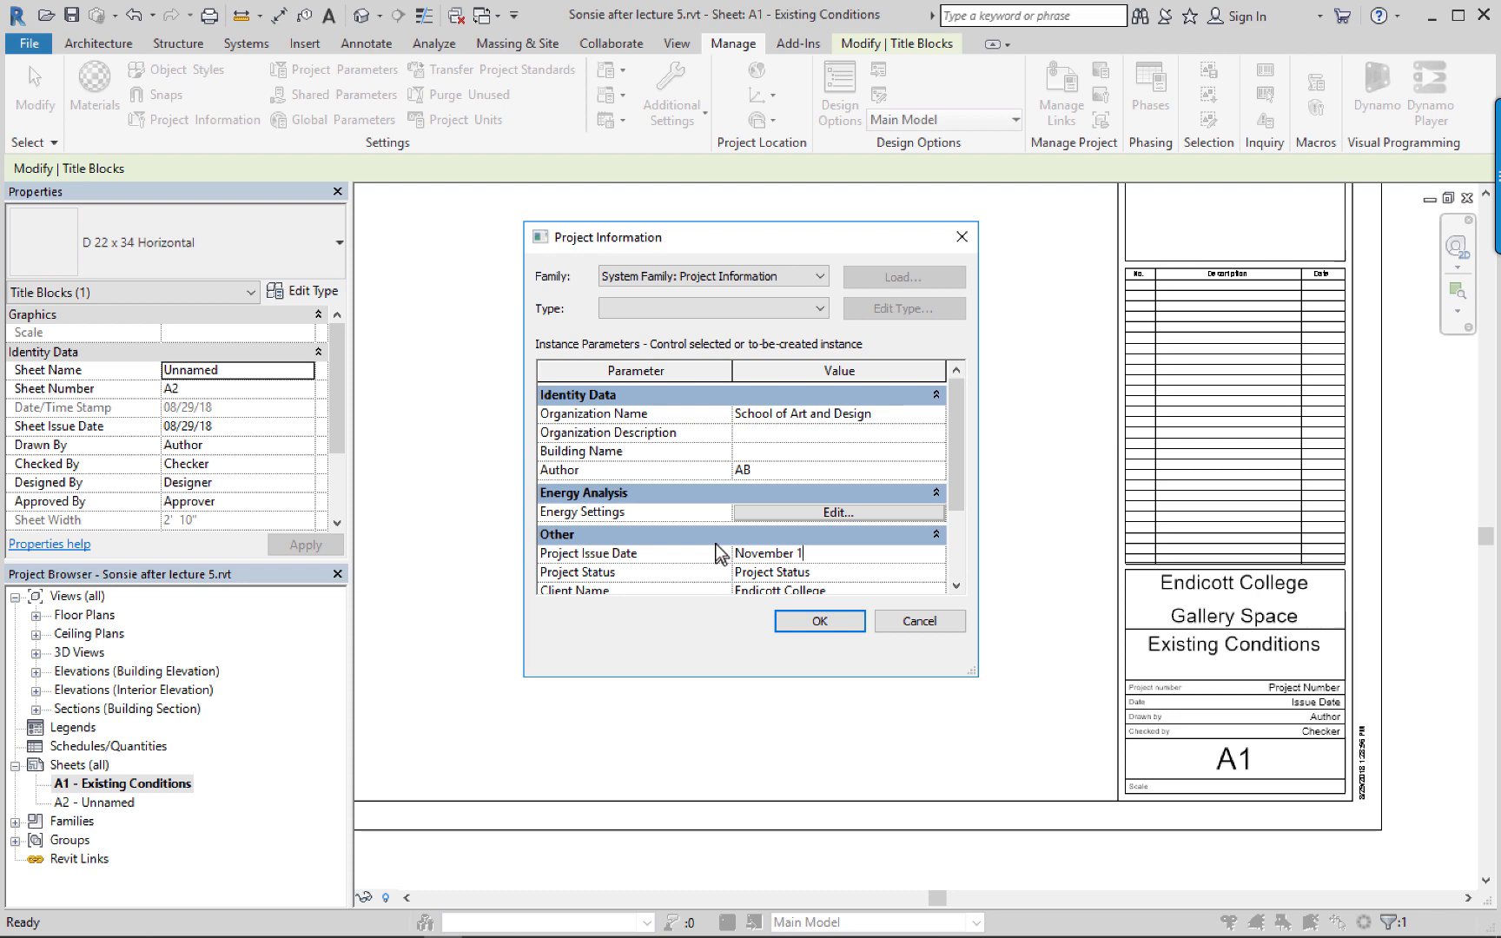
type("st 2018")
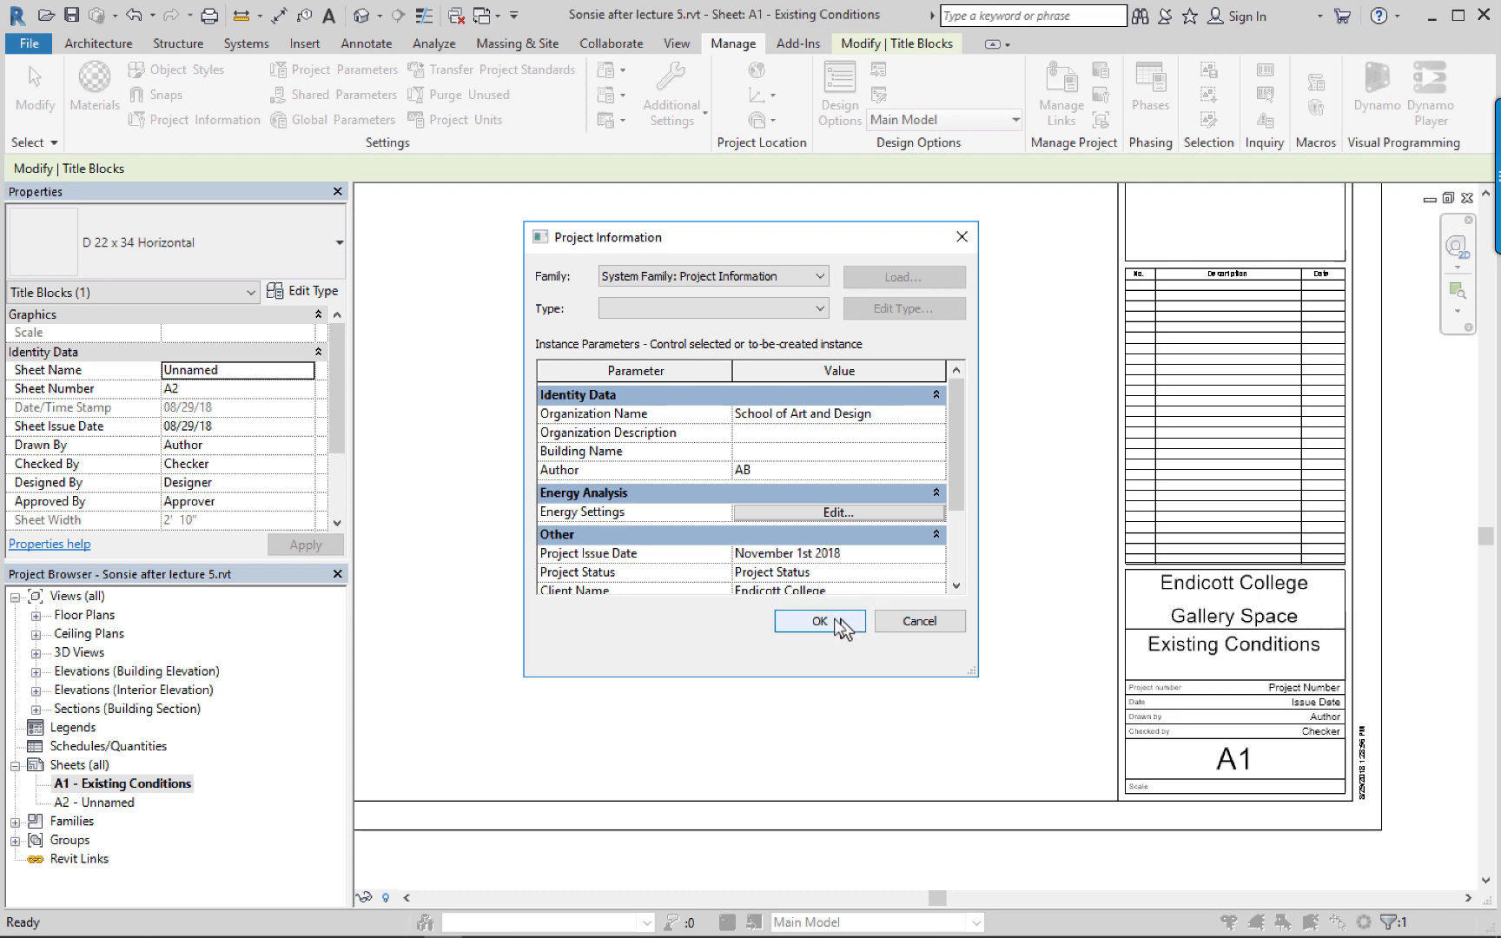
left_click(839, 622)
scroll(1301, 738, "up", 3)
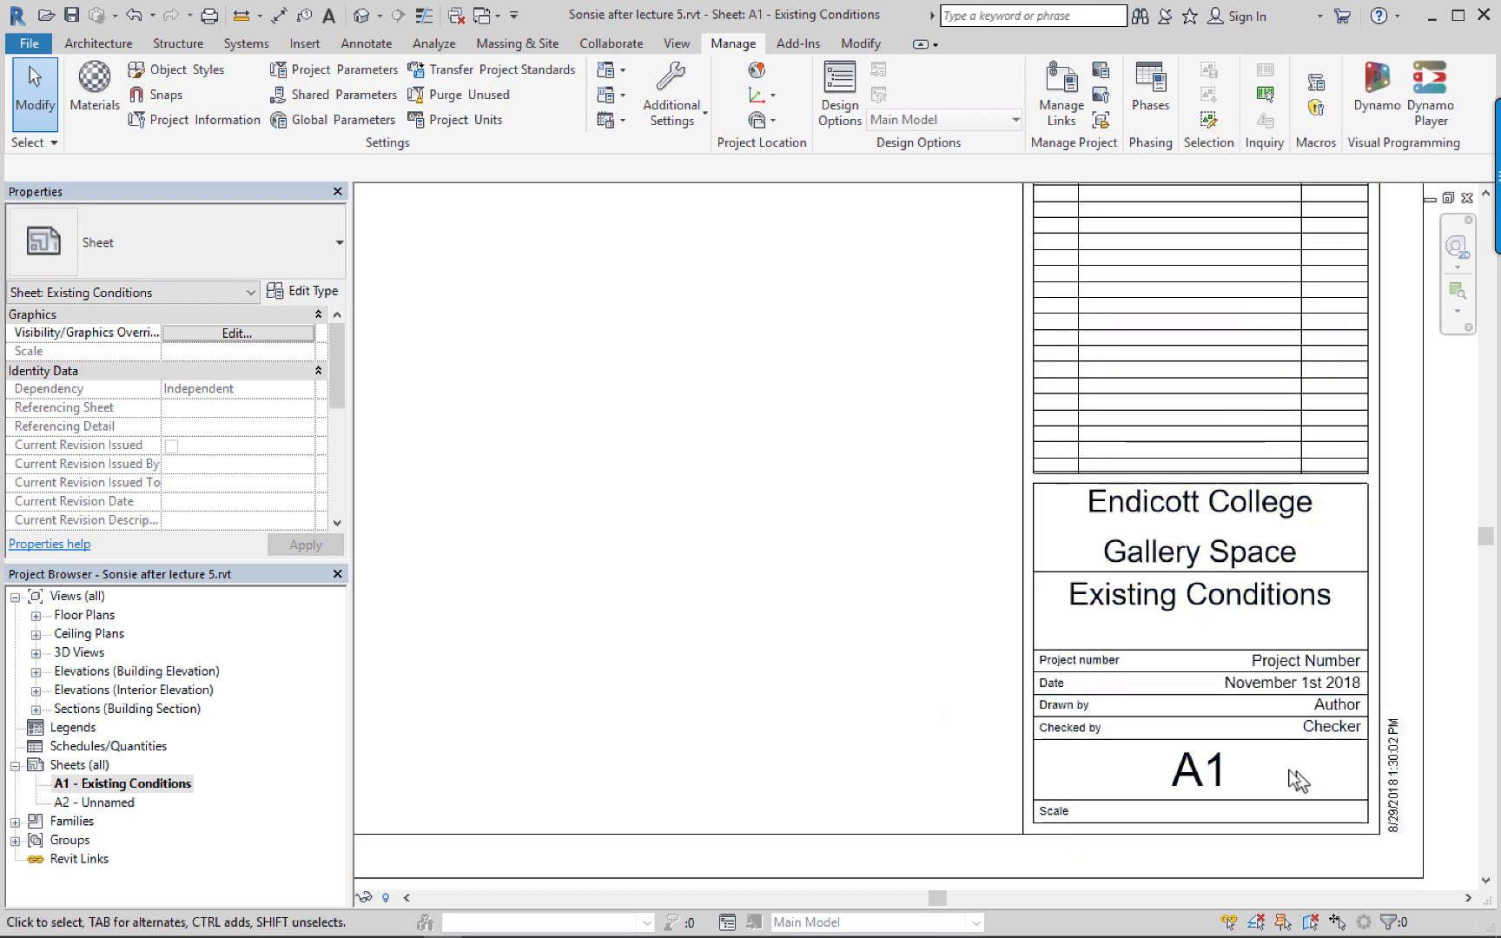
Open the D 22 x 34 Horizontal title block family on sheet A1 for editing.
scroll(1293, 773, "down", 2)
scroll(852, 608, "down", 2)
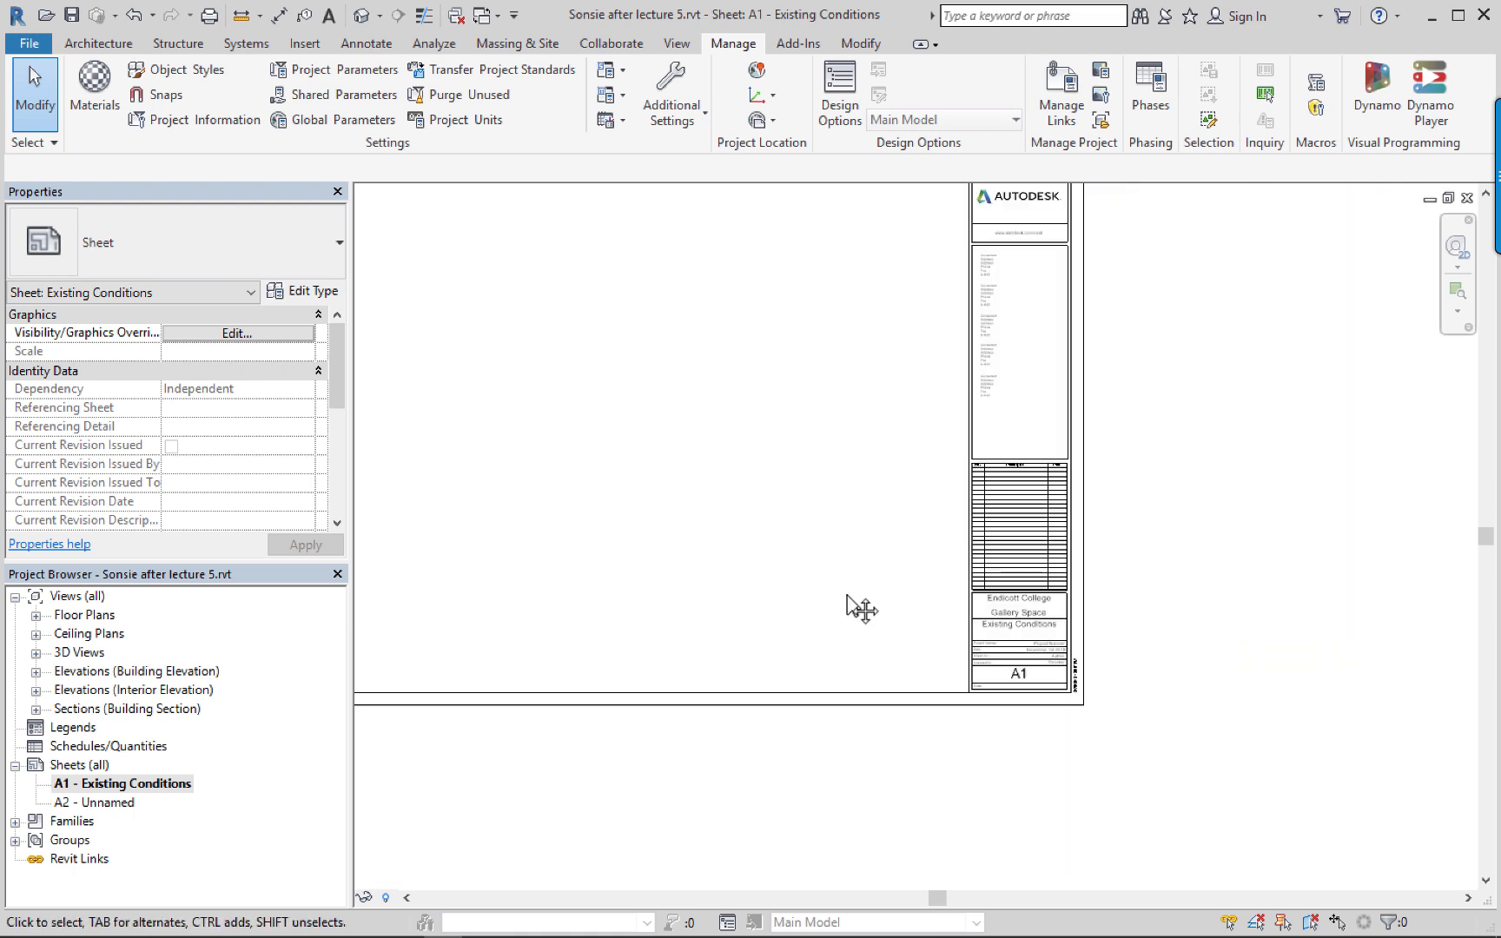
middle_click_drag(857, 606, 1042, 710)
middle_click_drag(756, 564, 780, 567)
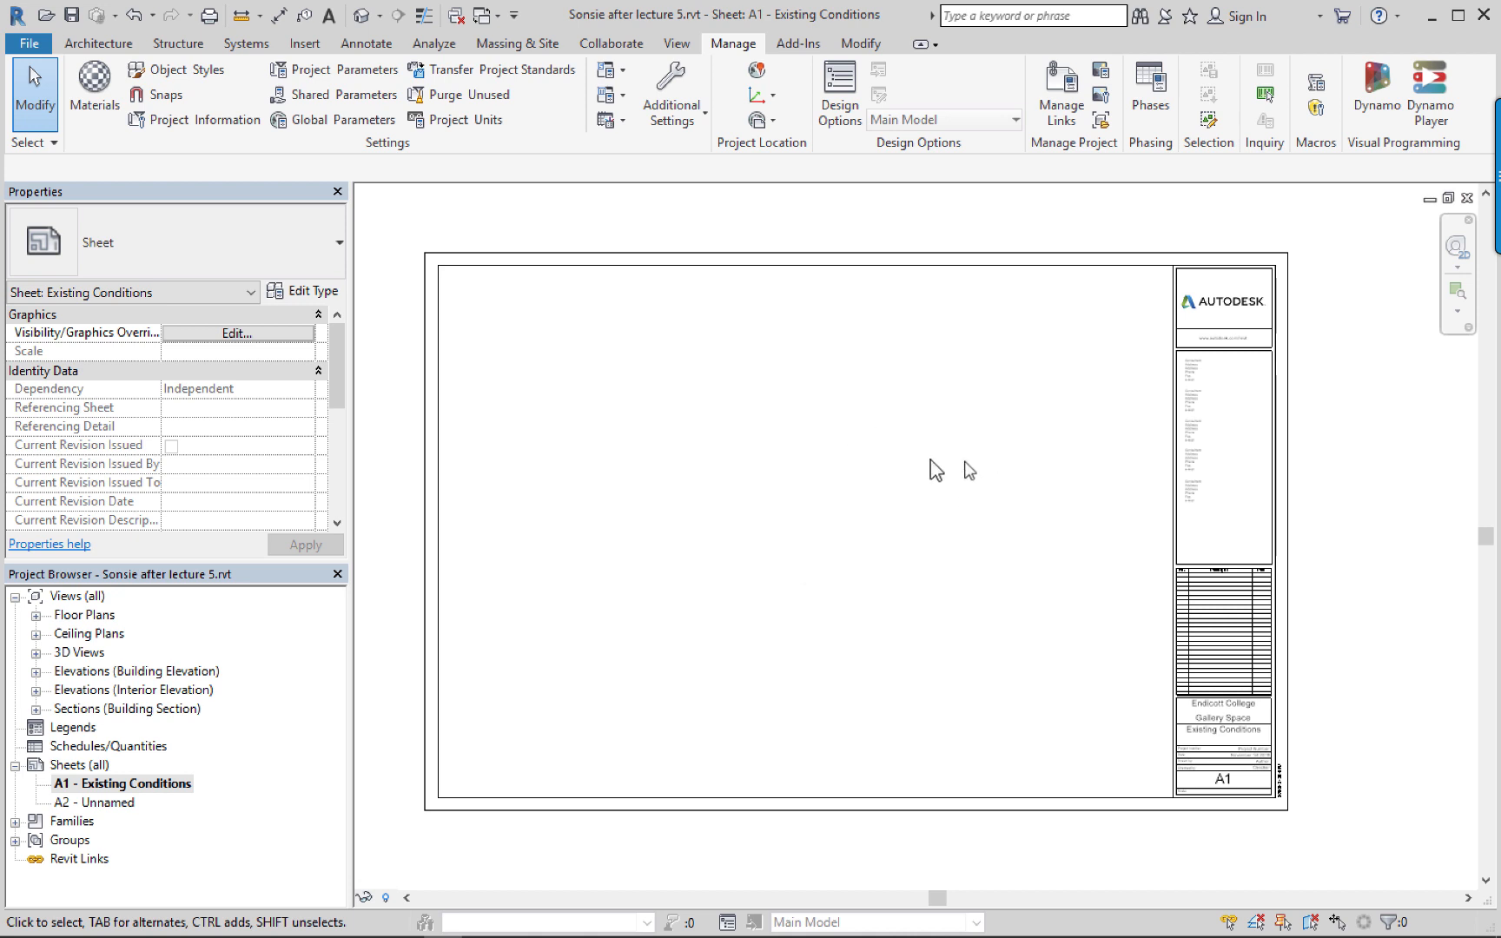
scroll(1233, 299, "up", 5)
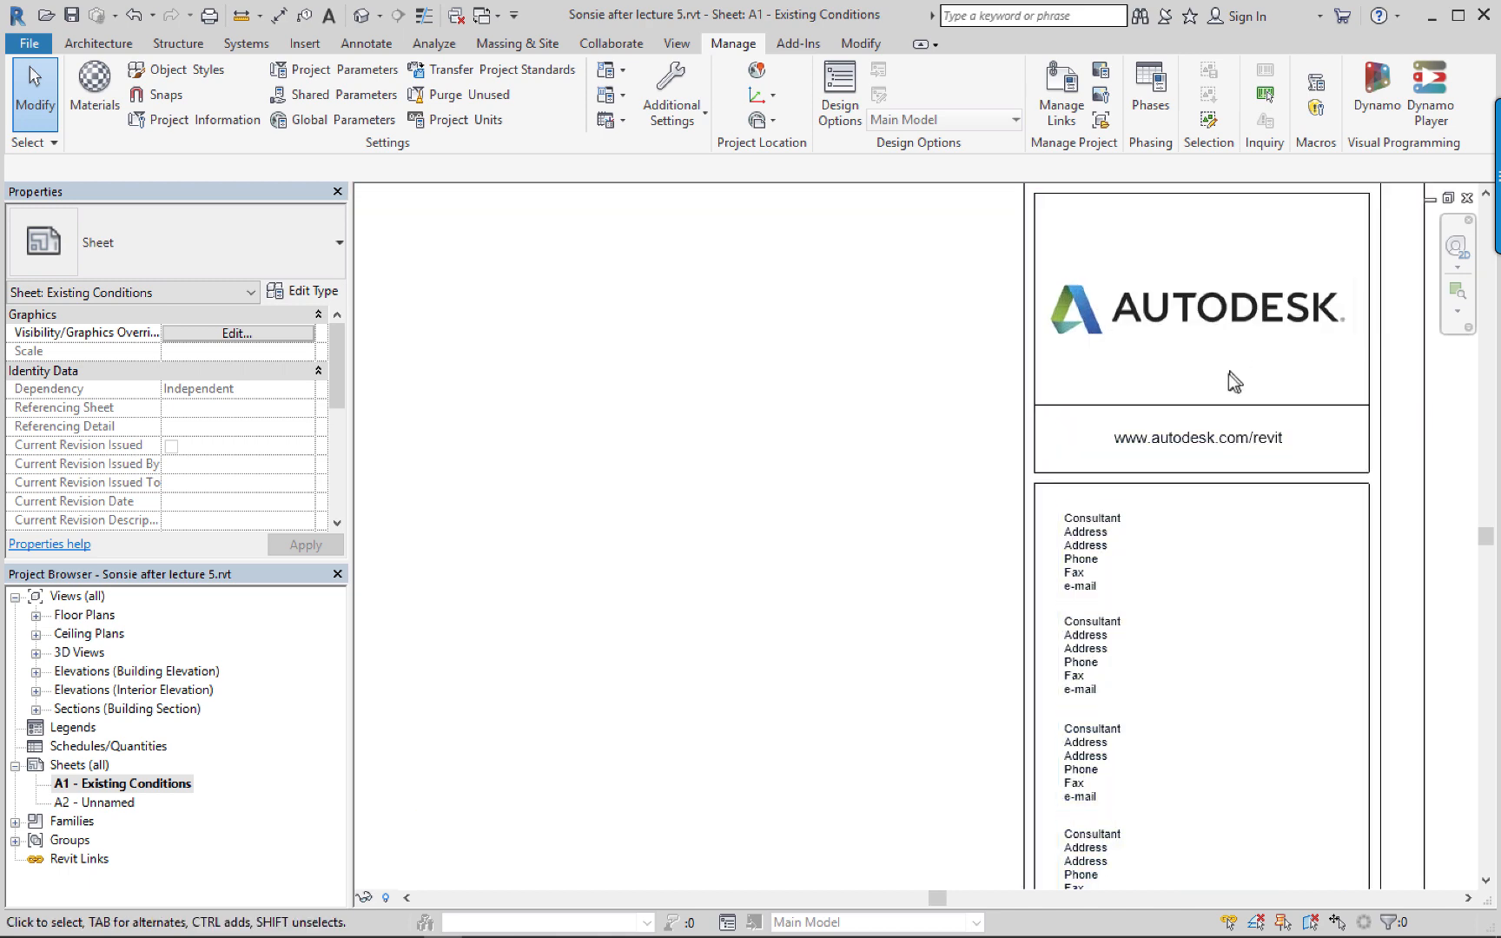
left_click(1211, 323)
left_click(901, 344)
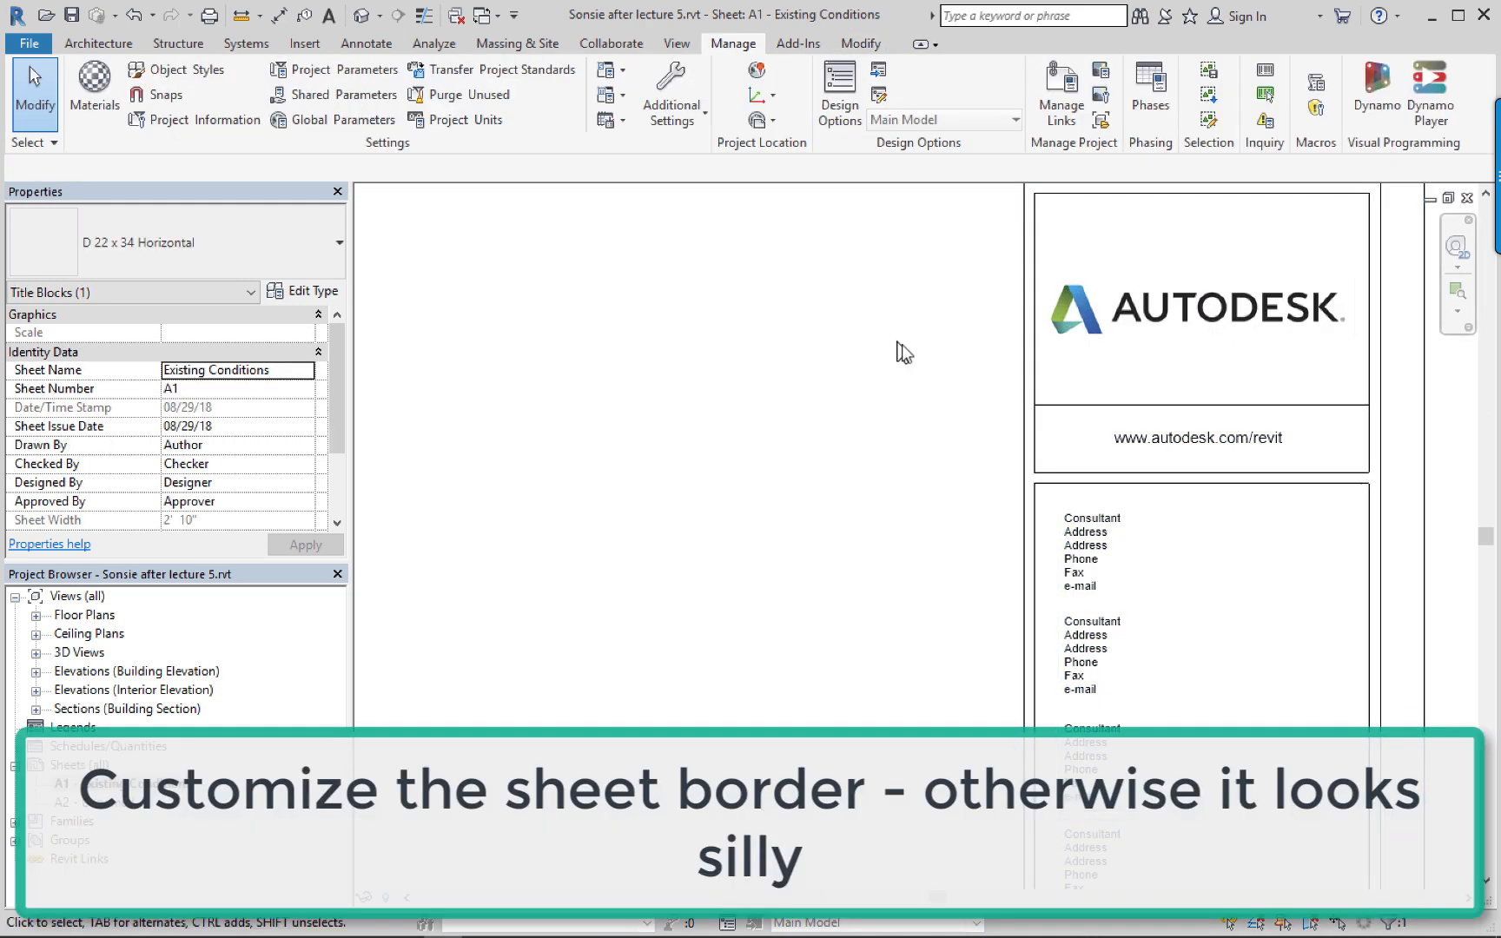
scroll(1081, 404, "down", 1)
scroll(1081, 404, "down", 1)
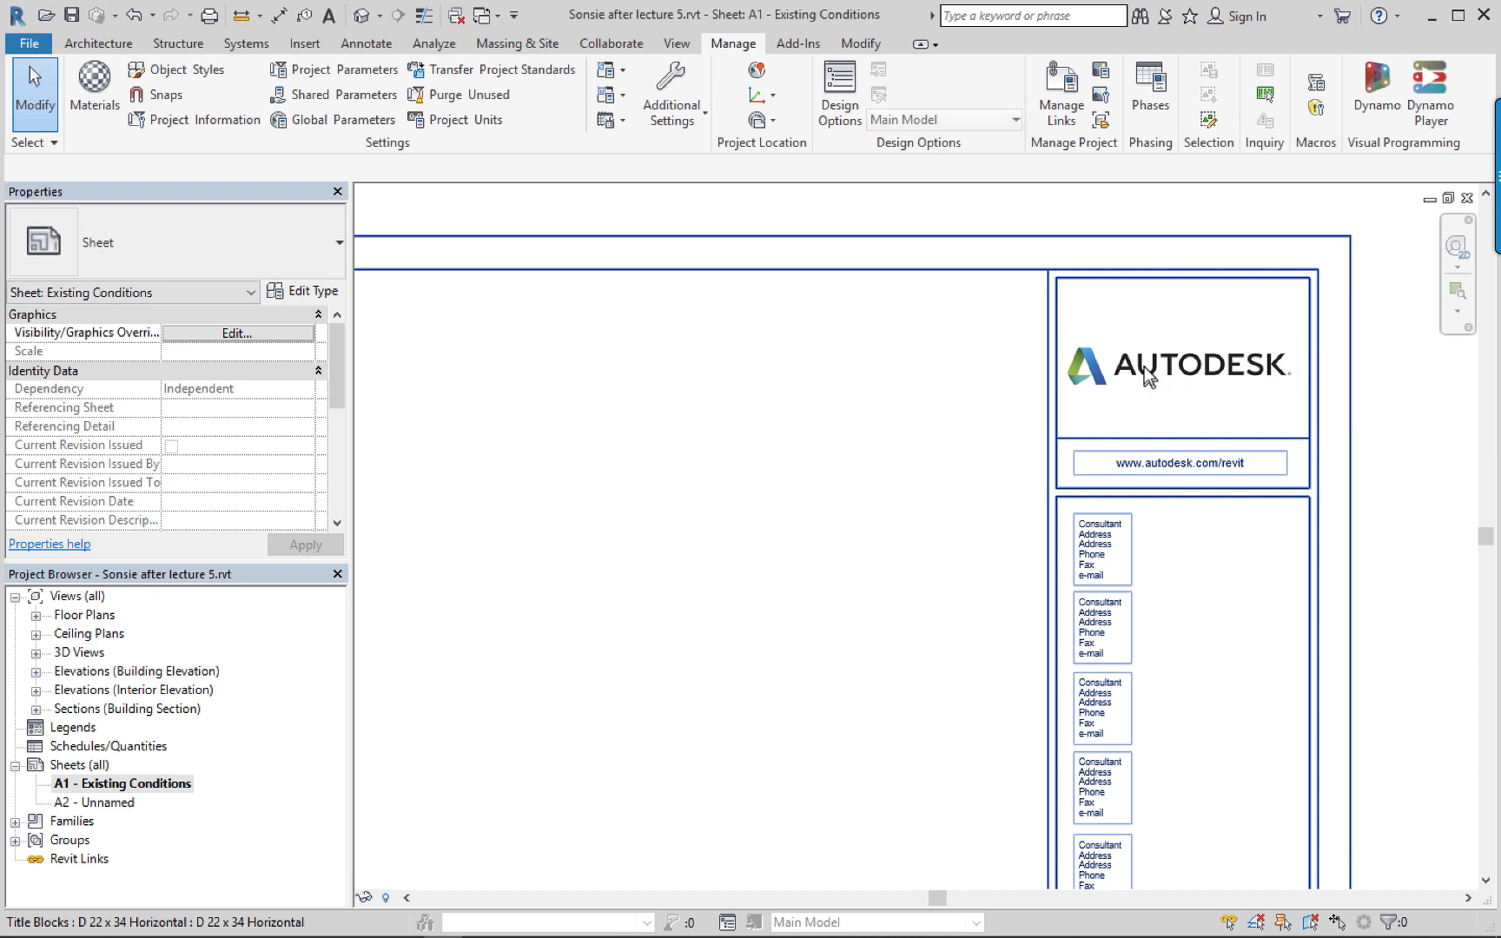
double_click(1109, 273)
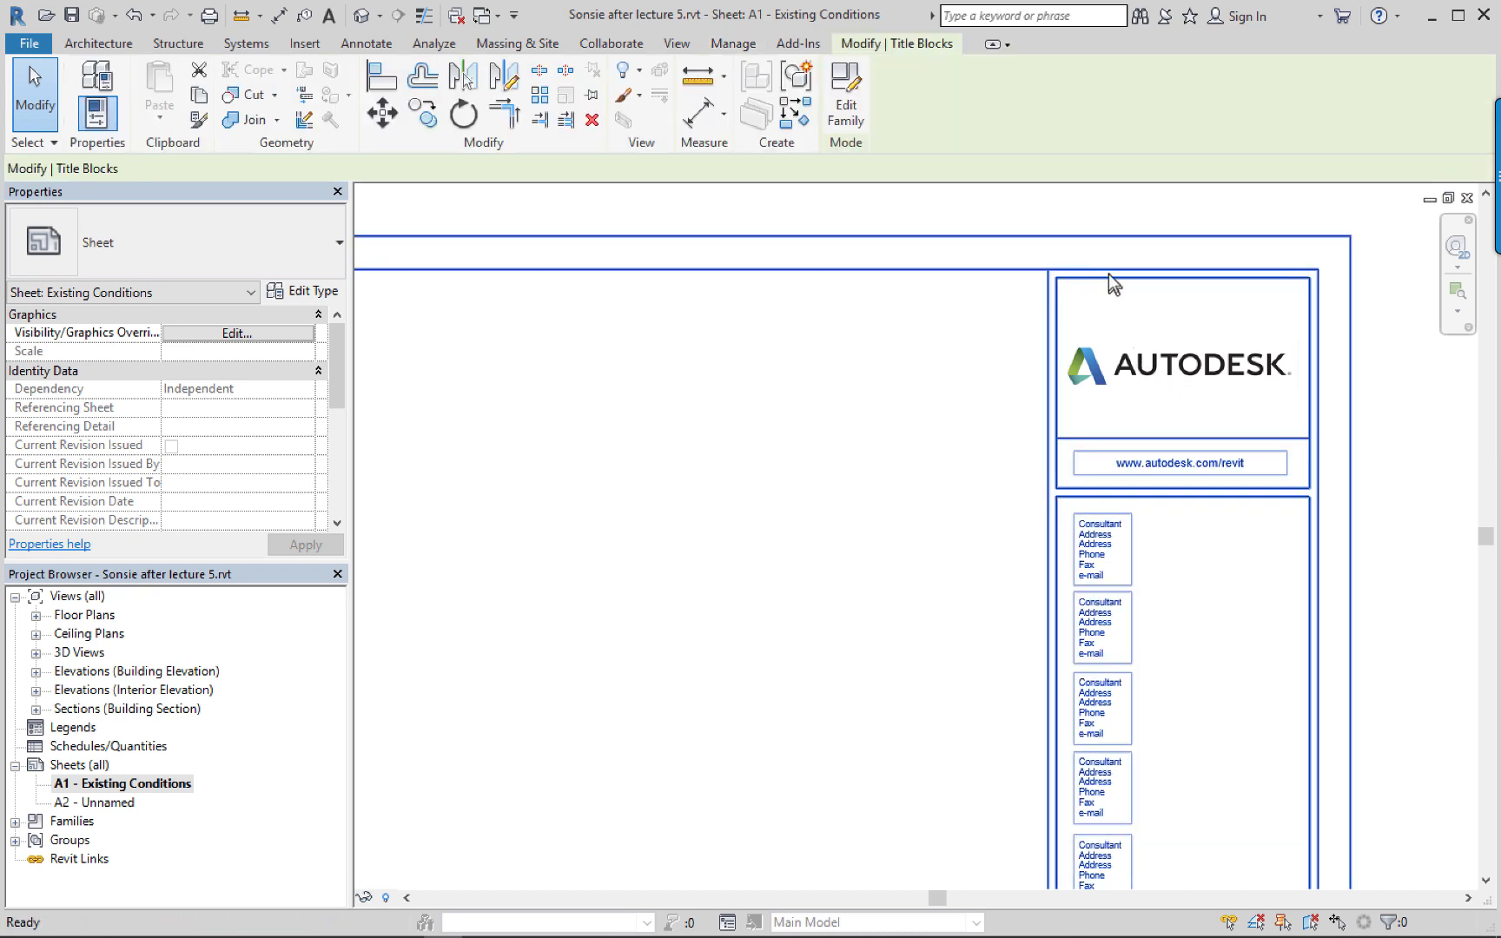
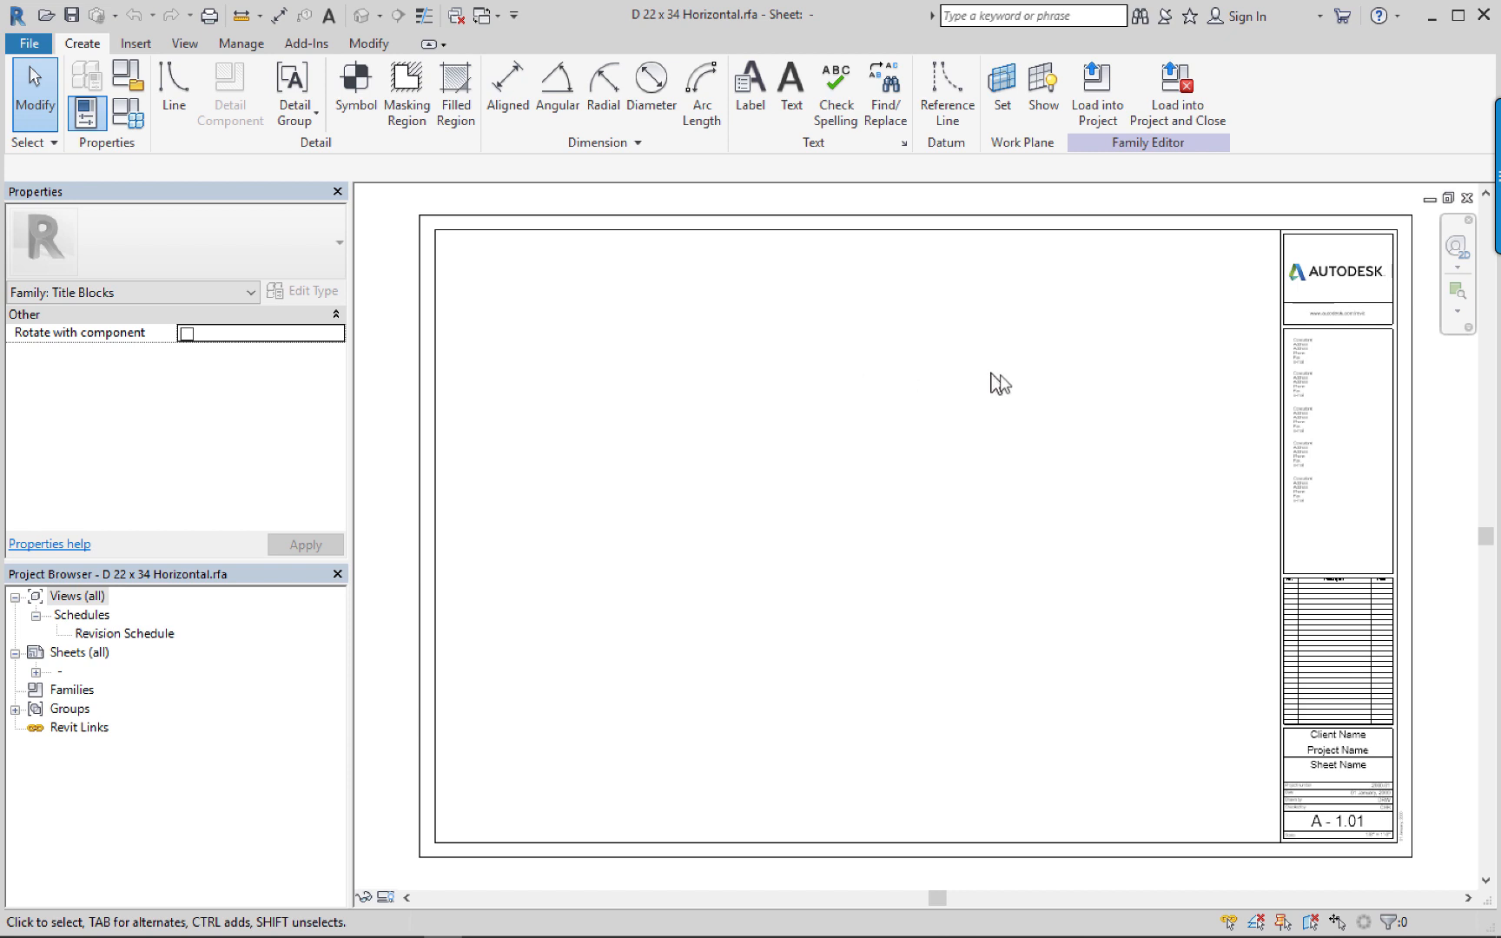
Delete the Autodesk logo image and the divider line beneath it from the upper title block cell.
middle_click_drag(991, 375, 1032, 390)
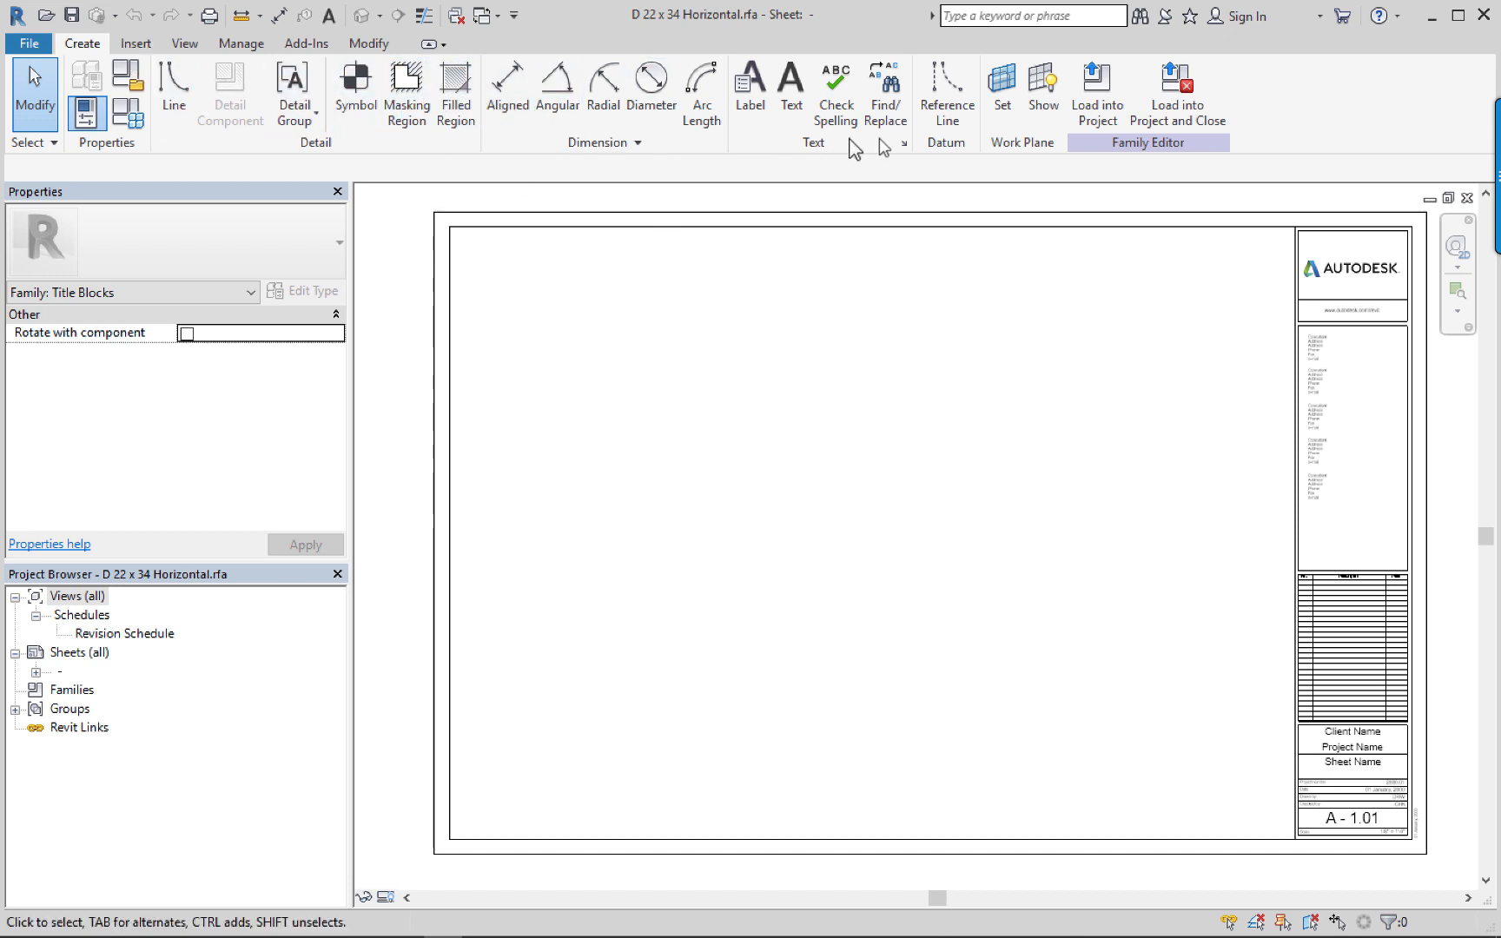
middle_click_drag(1196, 373, 999, 352)
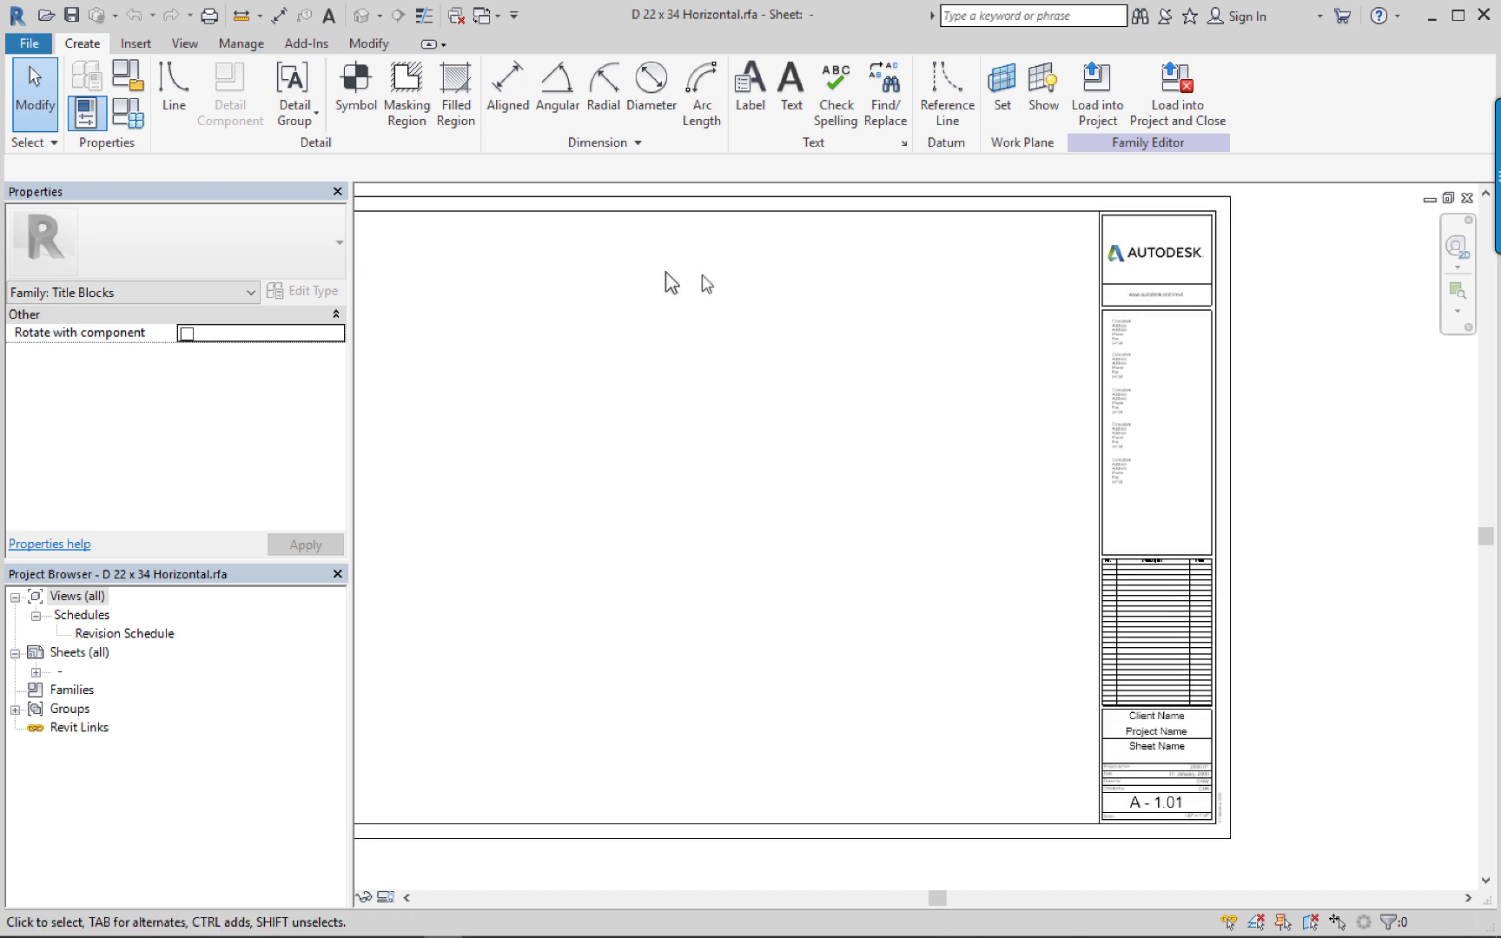
scroll(1061, 301, "up", 5)
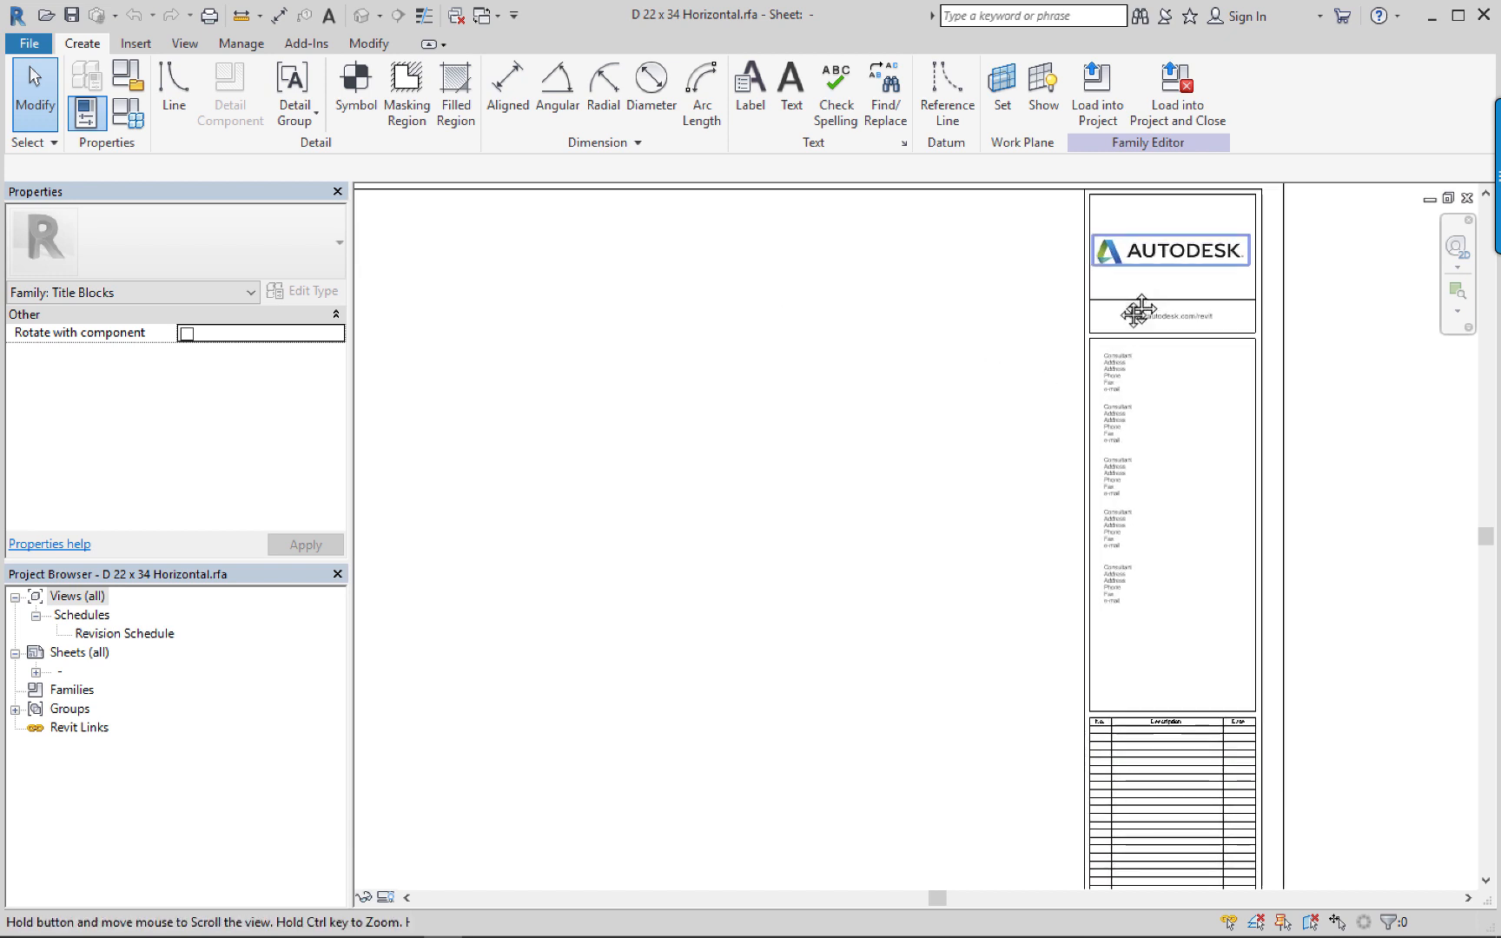
scroll(944, 459, "up", 2)
left_click(948, 447)
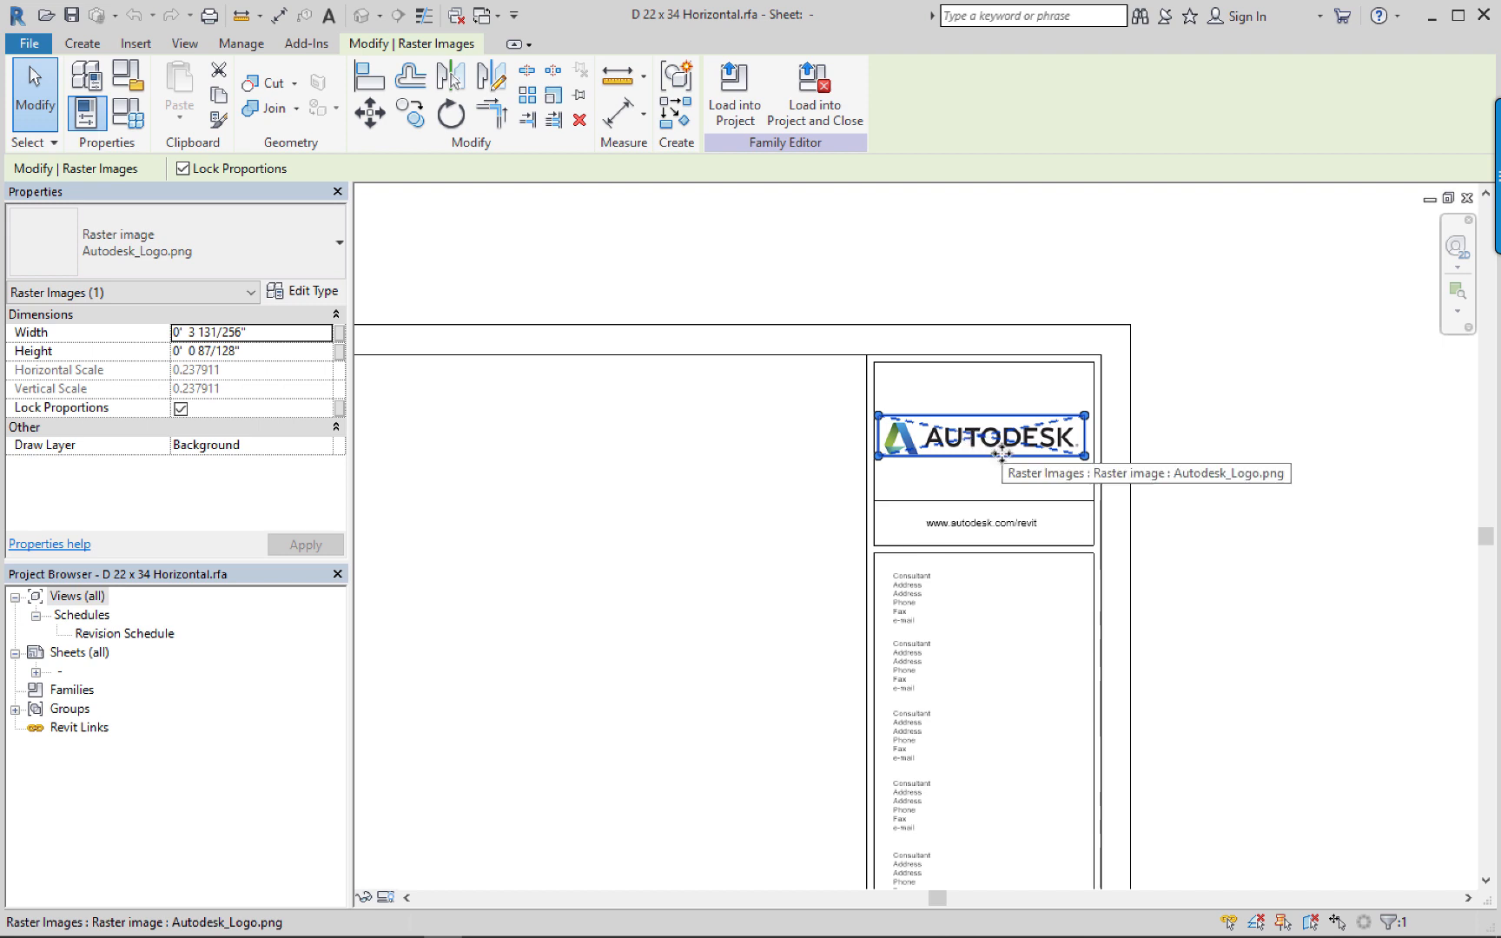
key("Delete")
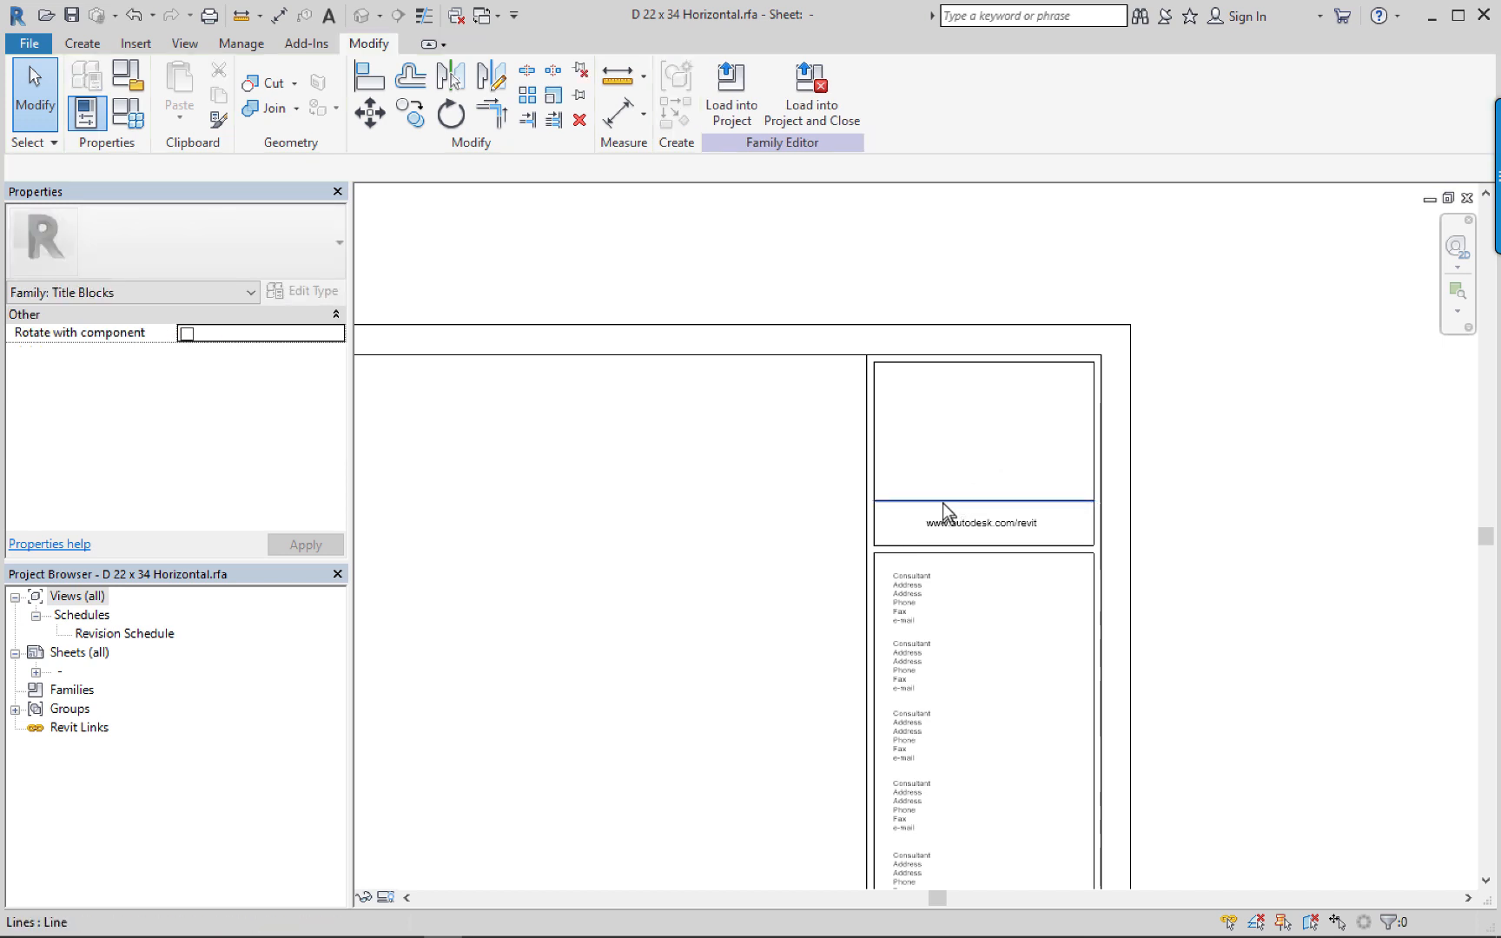
left_click(990, 501)
key("Escape")
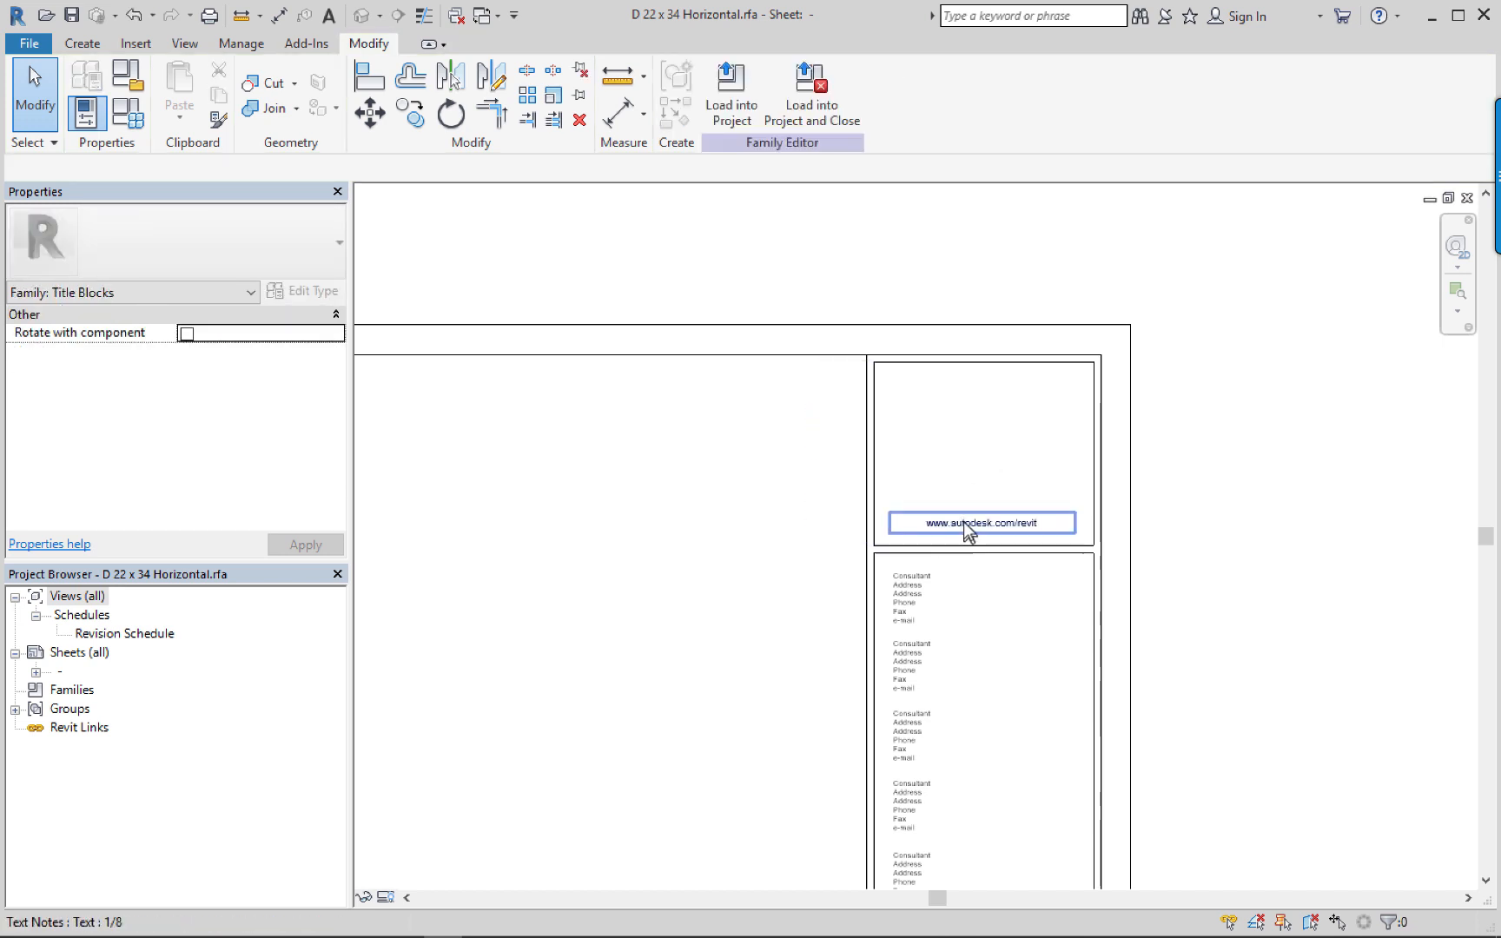
double_click(955, 523)
left_click_drag(955, 523, 900, 515)
key("ctrl+a")
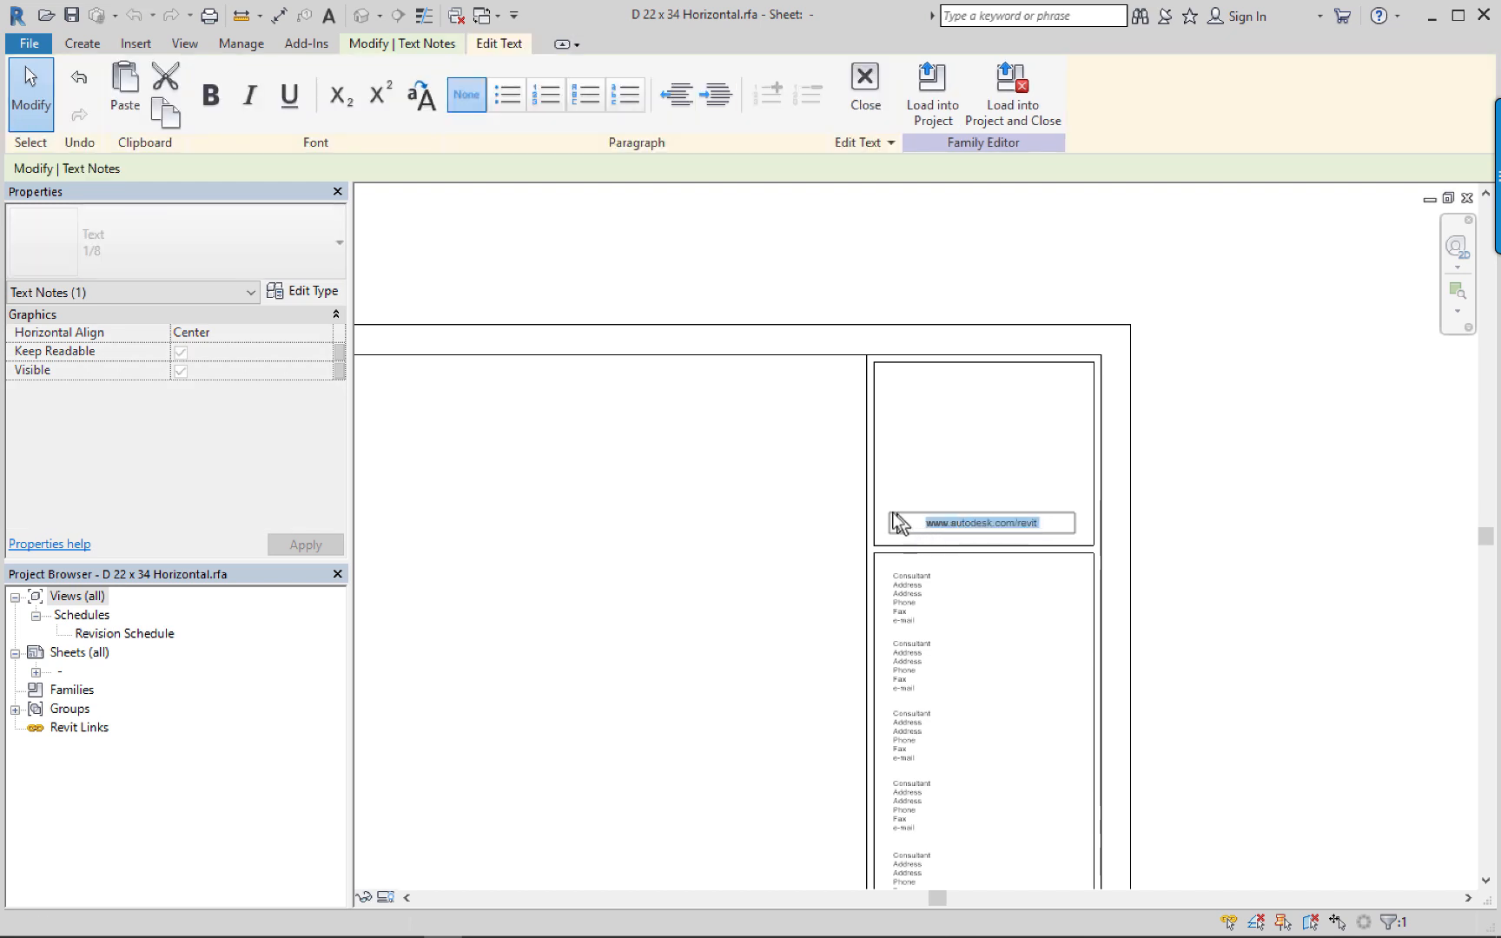
left_click(726, 482)
double_click(921, 526)
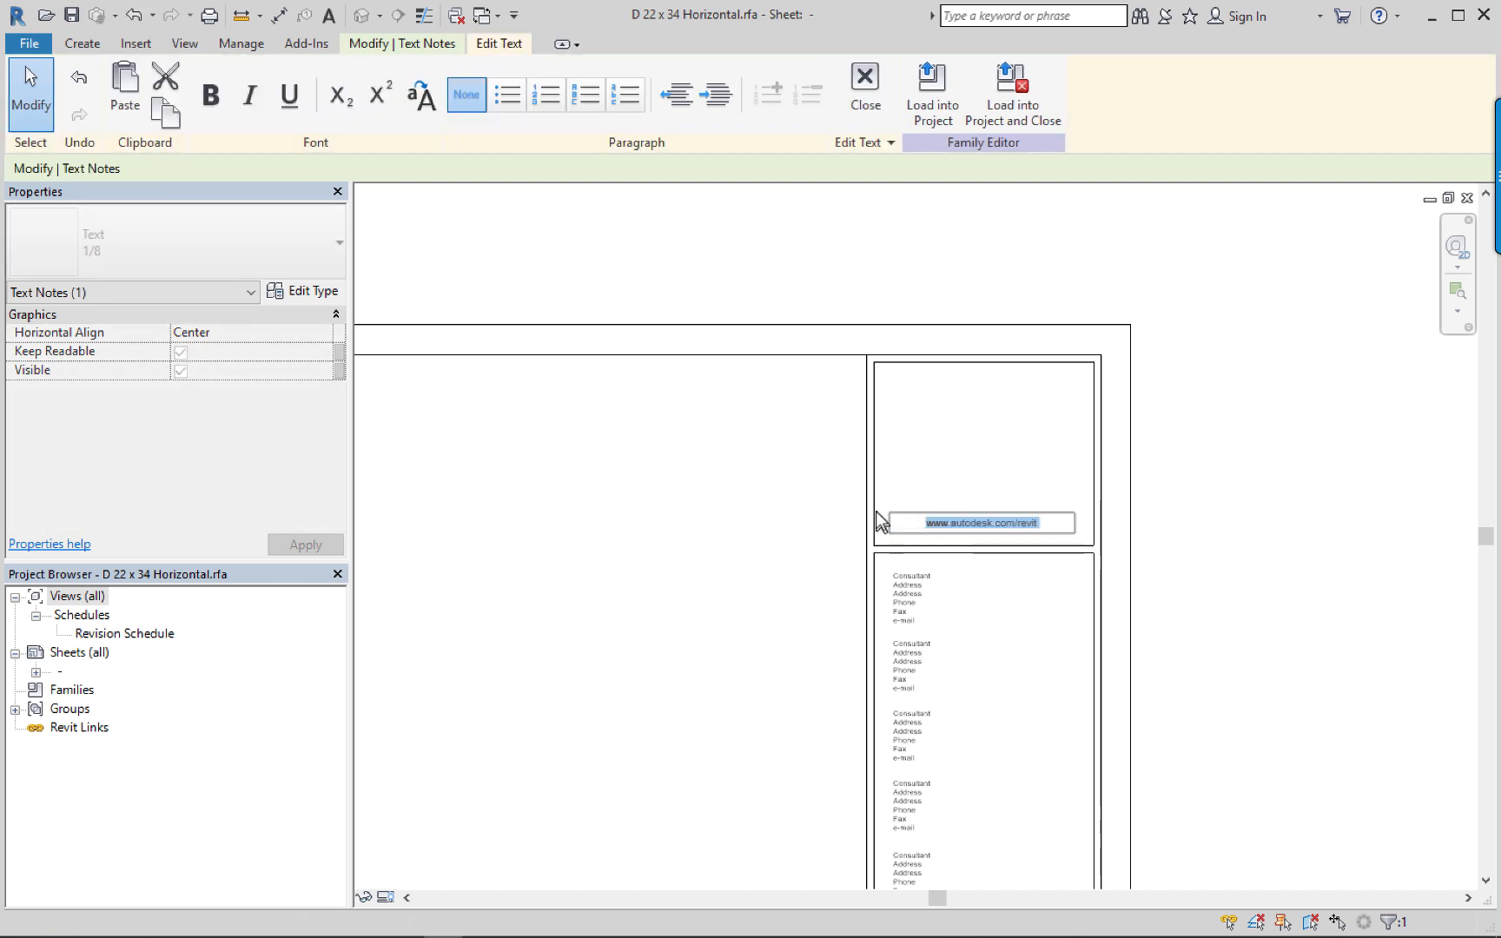
left_click(731, 502)
left_click_drag(888, 517, 622, 519)
left_click(772, 639)
key("Delete")
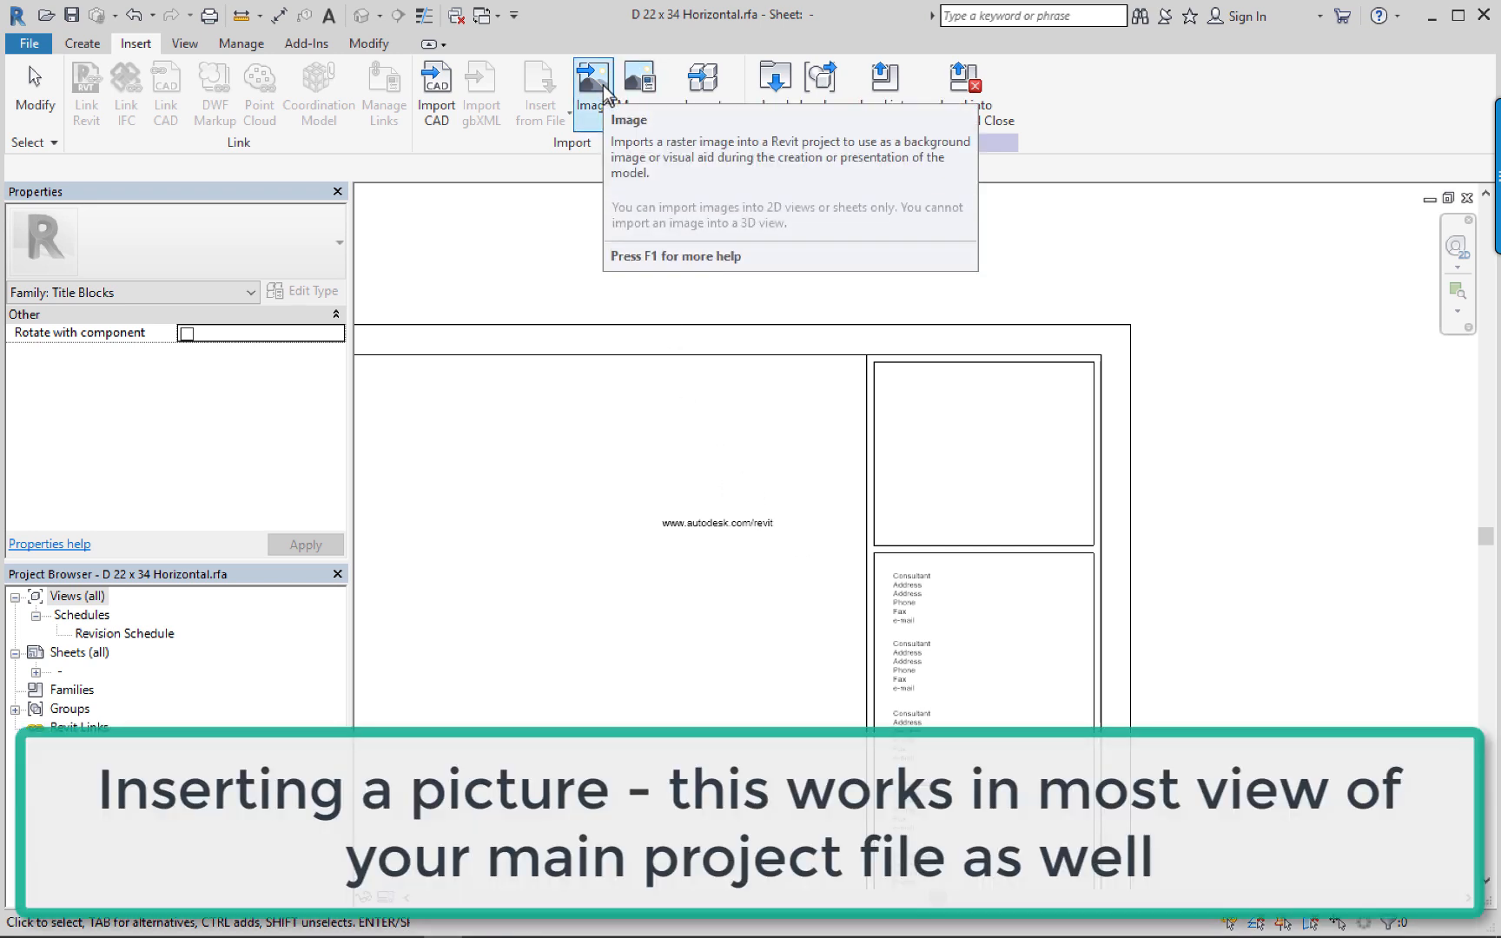
Import the image 2018-08-10 19.52.23.jpg and place it over the sheet.
left_click(594, 84)
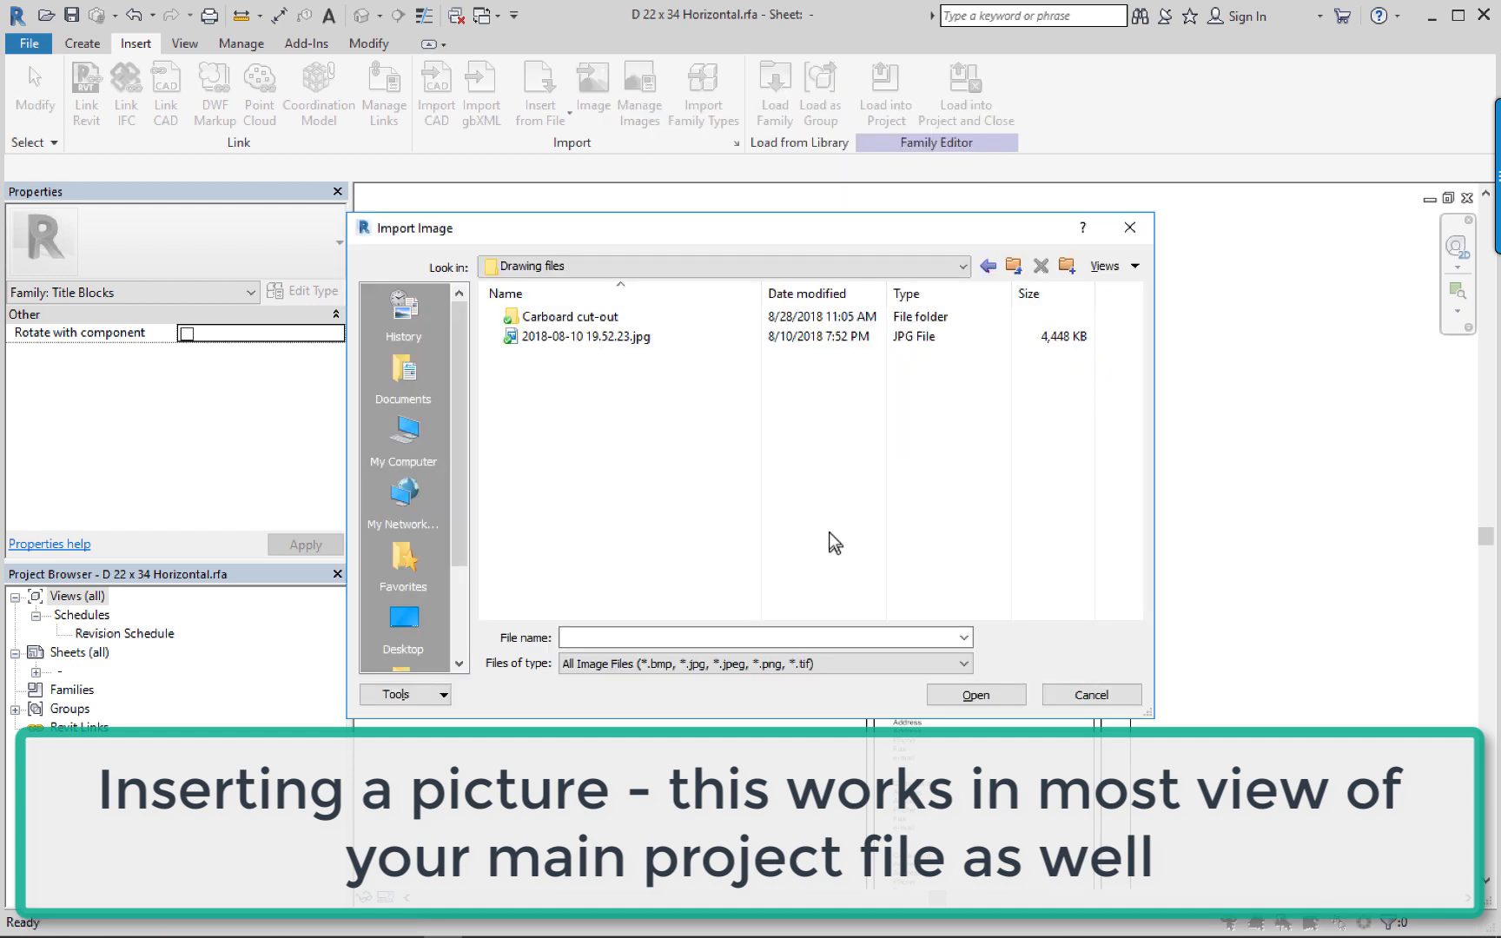
left_click(538, 336)
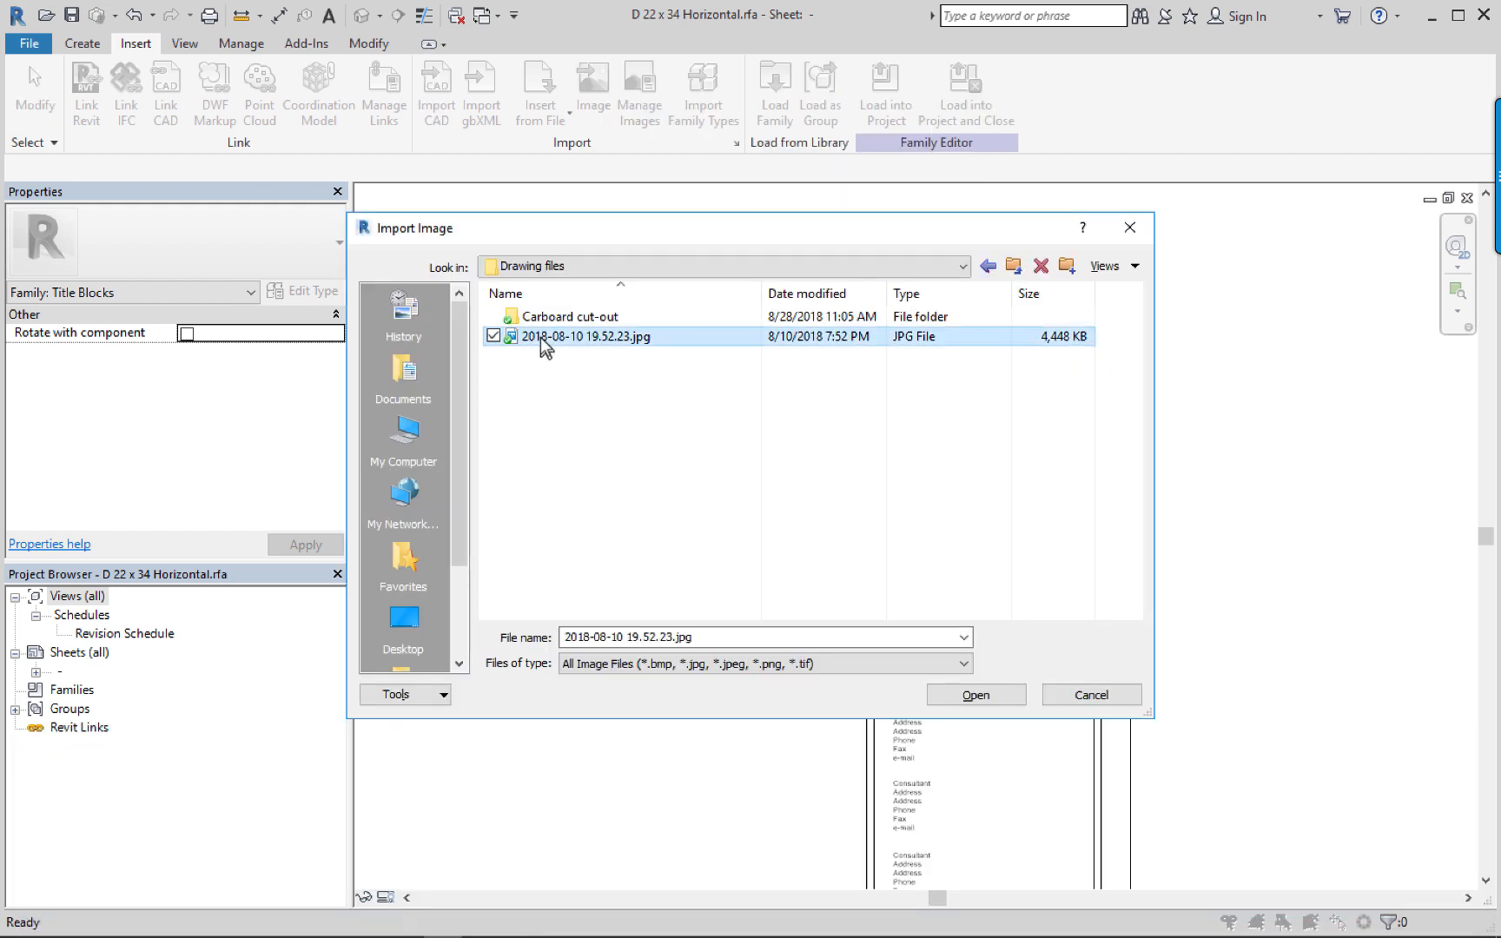
left_click(976, 695)
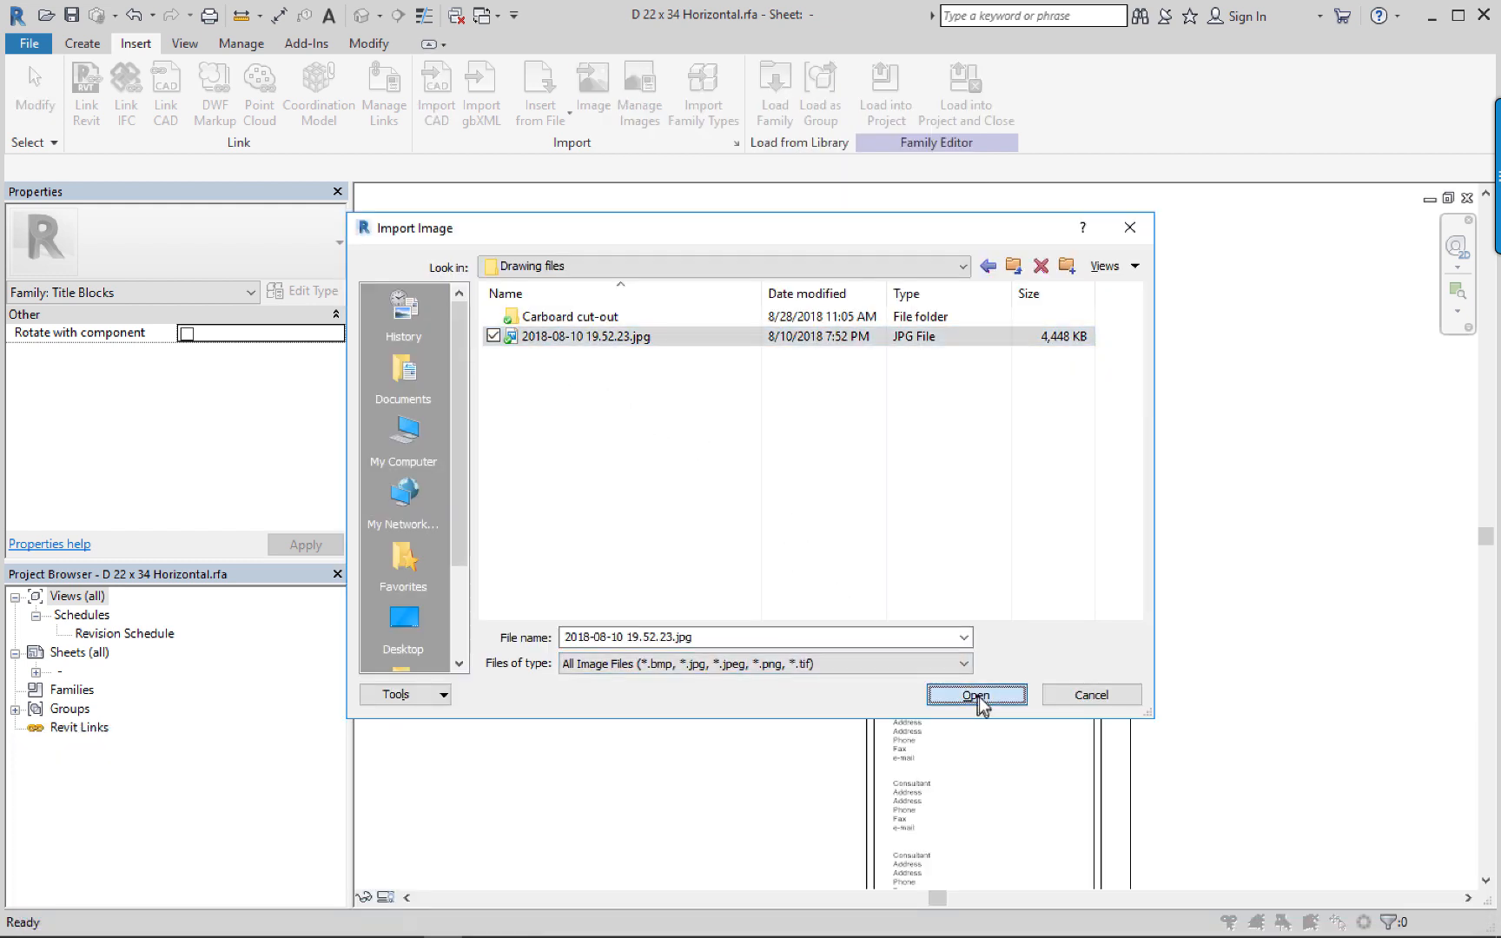
scroll(742, 620, "up", 5)
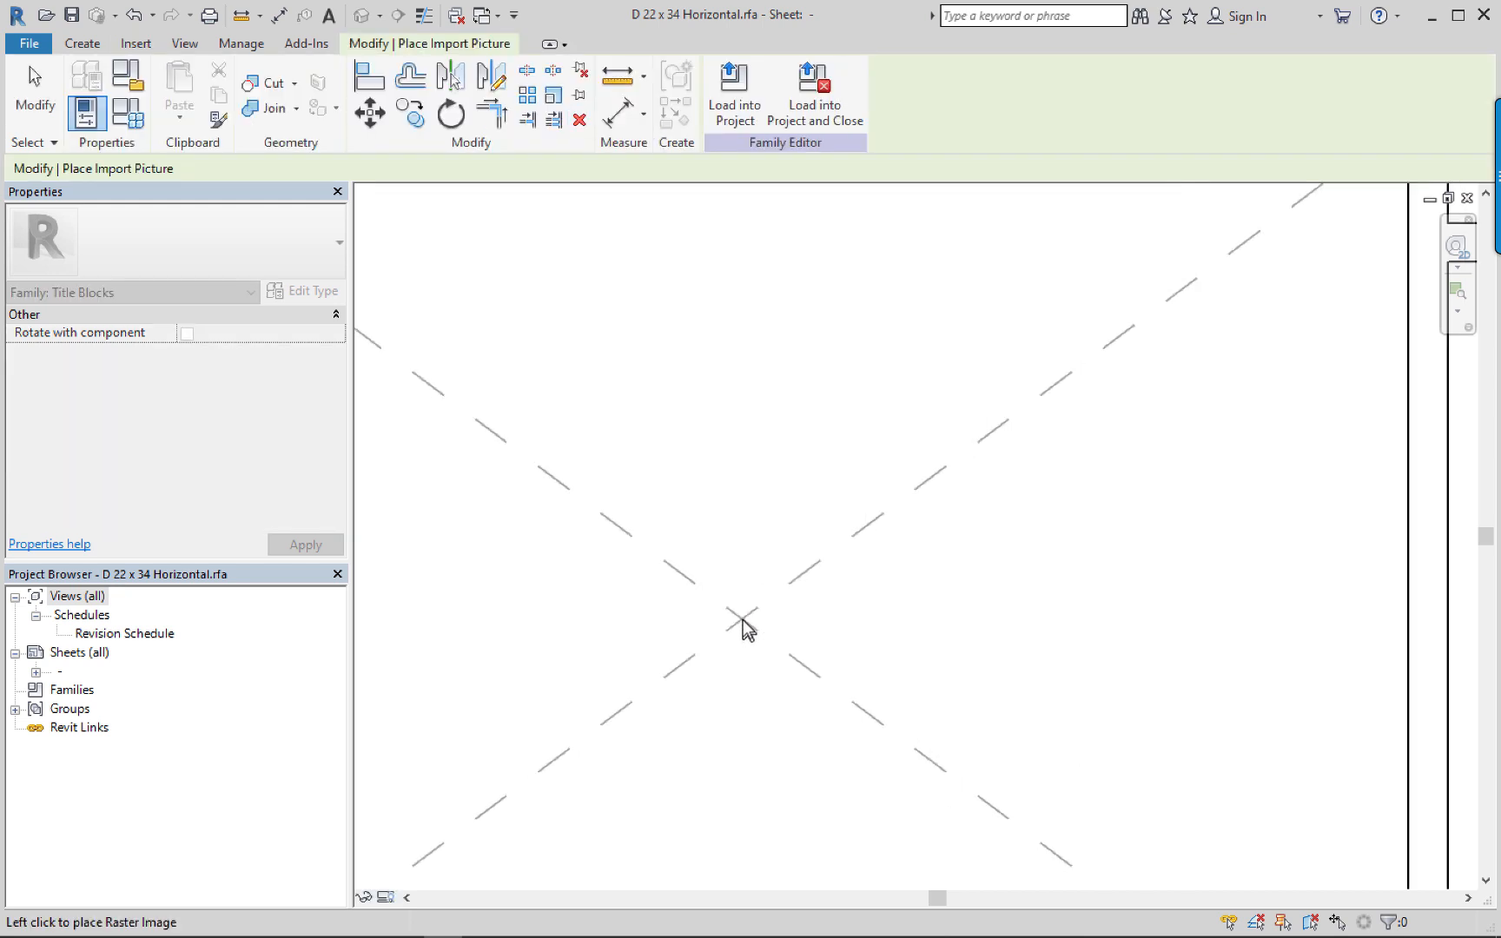
scroll(742, 620, "down", 15)
scroll(741, 621, "up", 3)
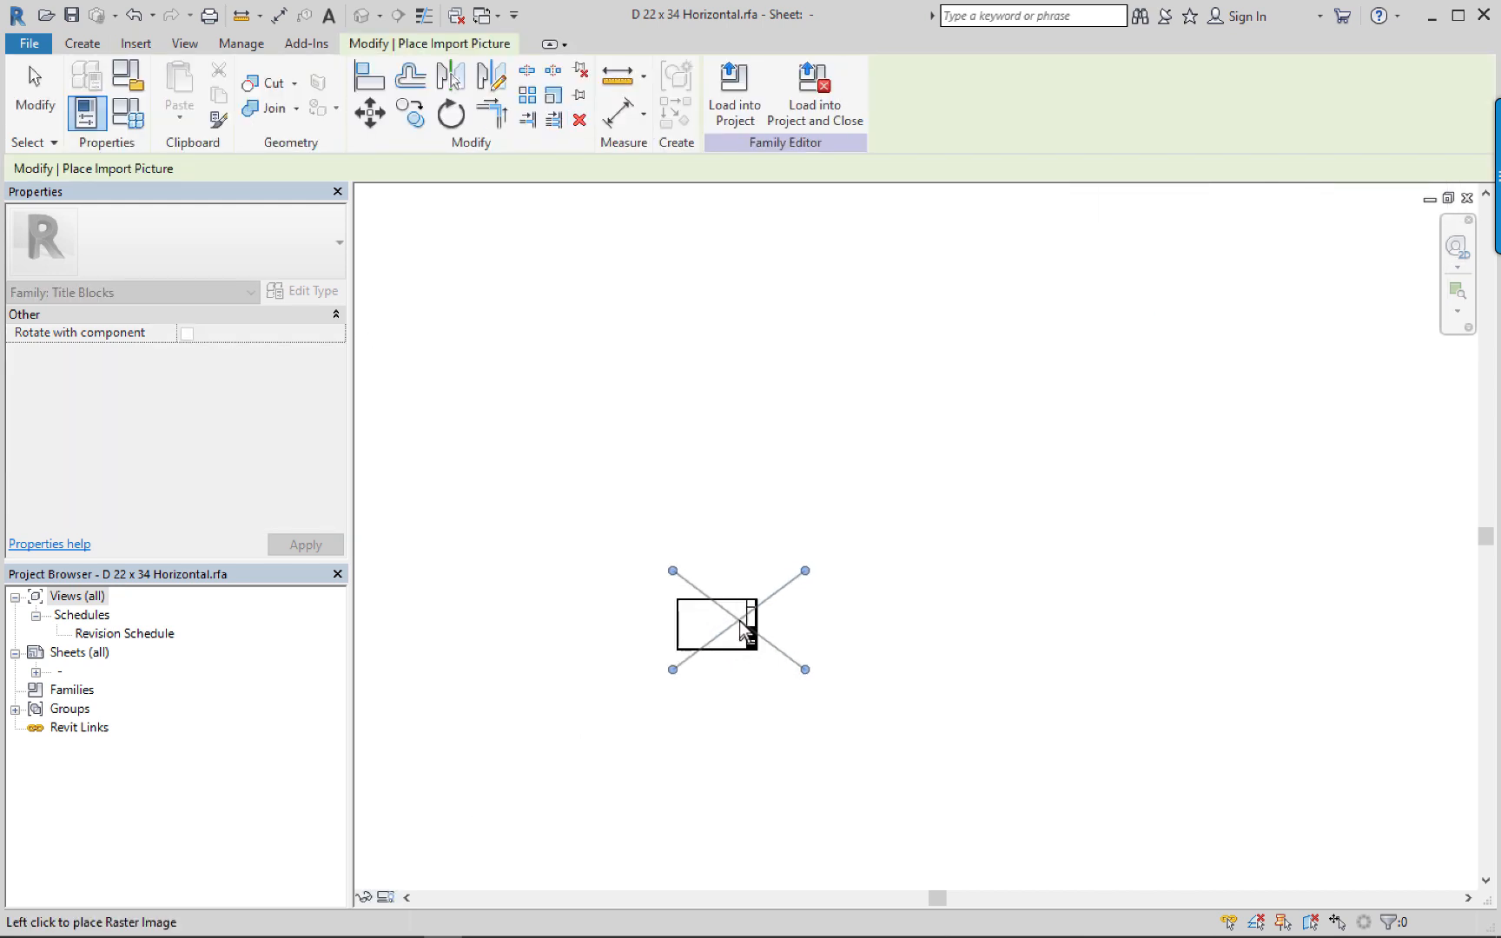
left_click(741, 622)
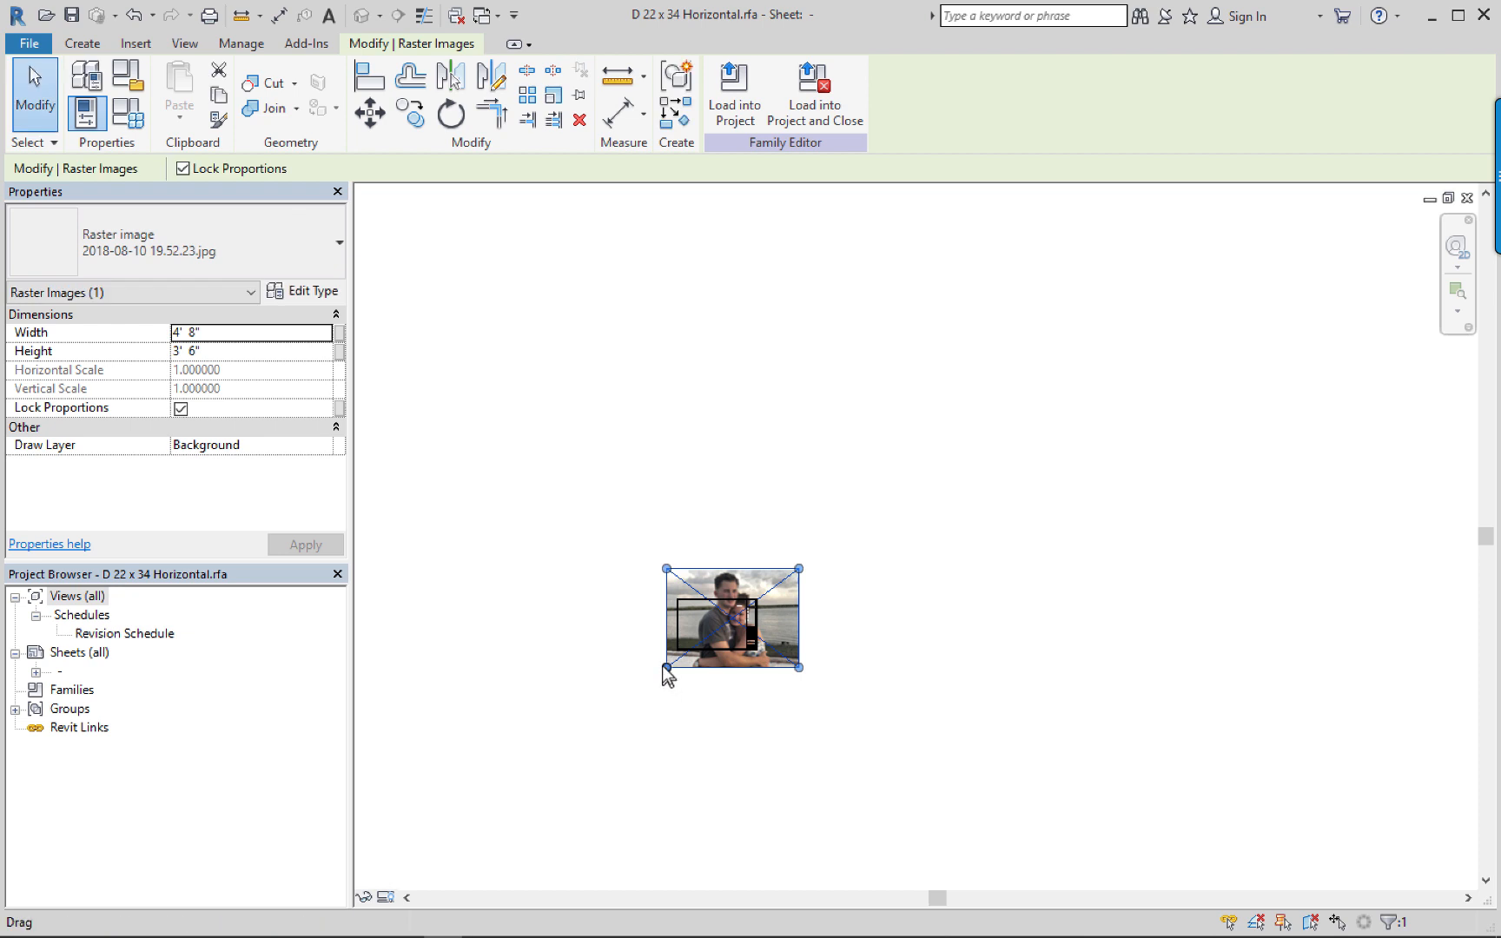
Shrink the imported photo with locked proportions to about 6 1/2" wide, beside the sheet.
left_click_drag(772, 590, 783, 580)
scroll(775, 609, "up", 3)
scroll(791, 594, "up", 1)
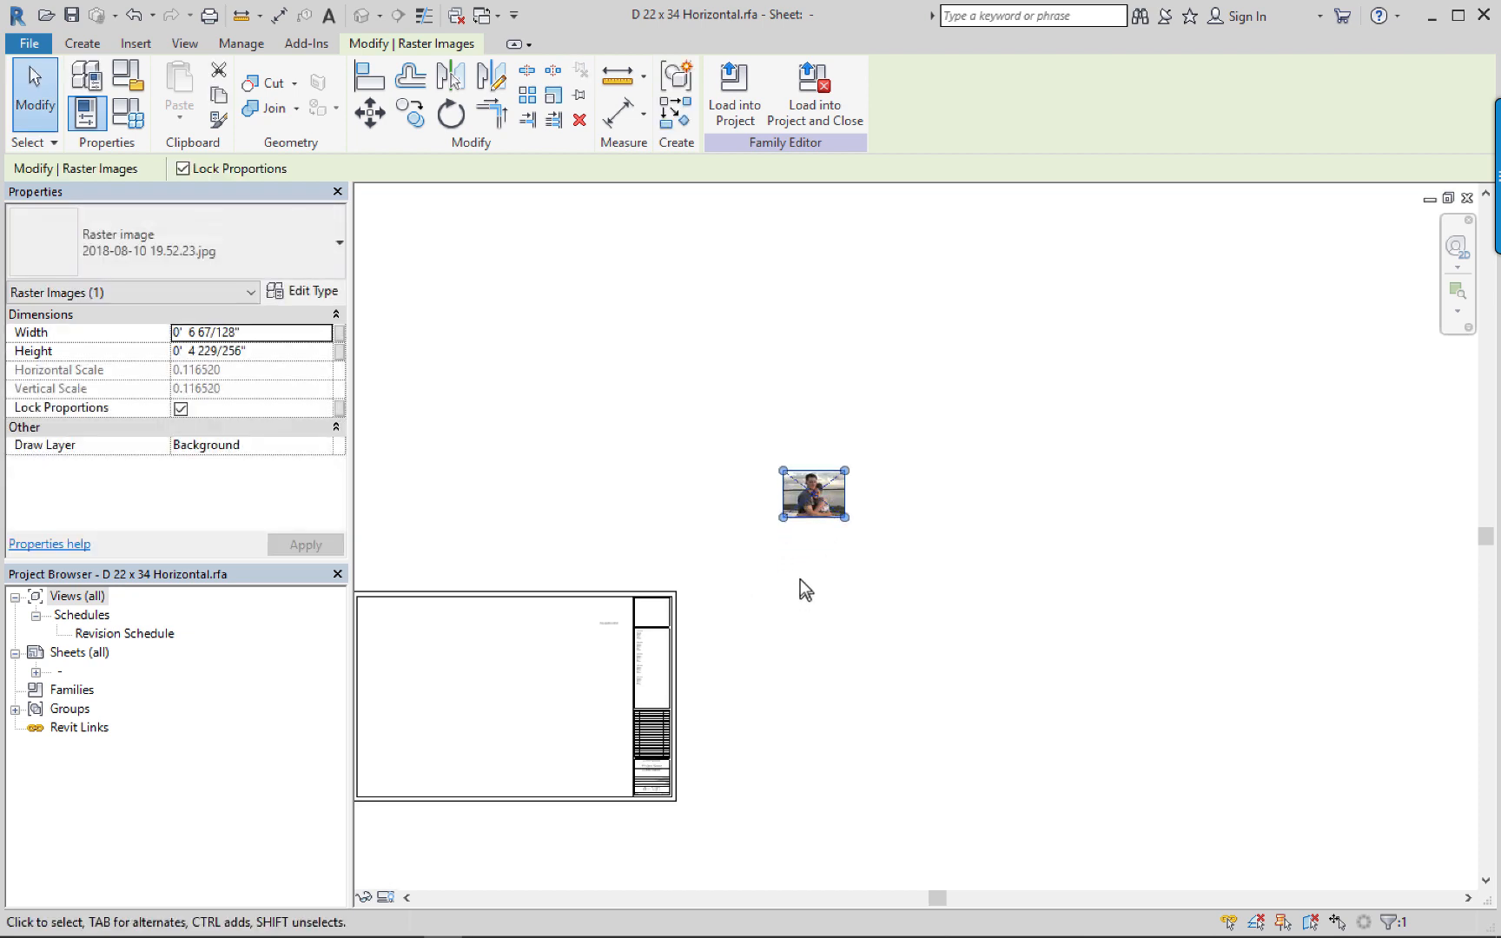
scroll(808, 491, "up", 2)
Scale the photo to about 3 3/16" wide and center it in the title block's emptied logo cell.
middle_click_drag(798, 508, 1032, 425)
left_click_drag(1015, 418, 599, 772)
key("Right")
key("Right")
key("Right")
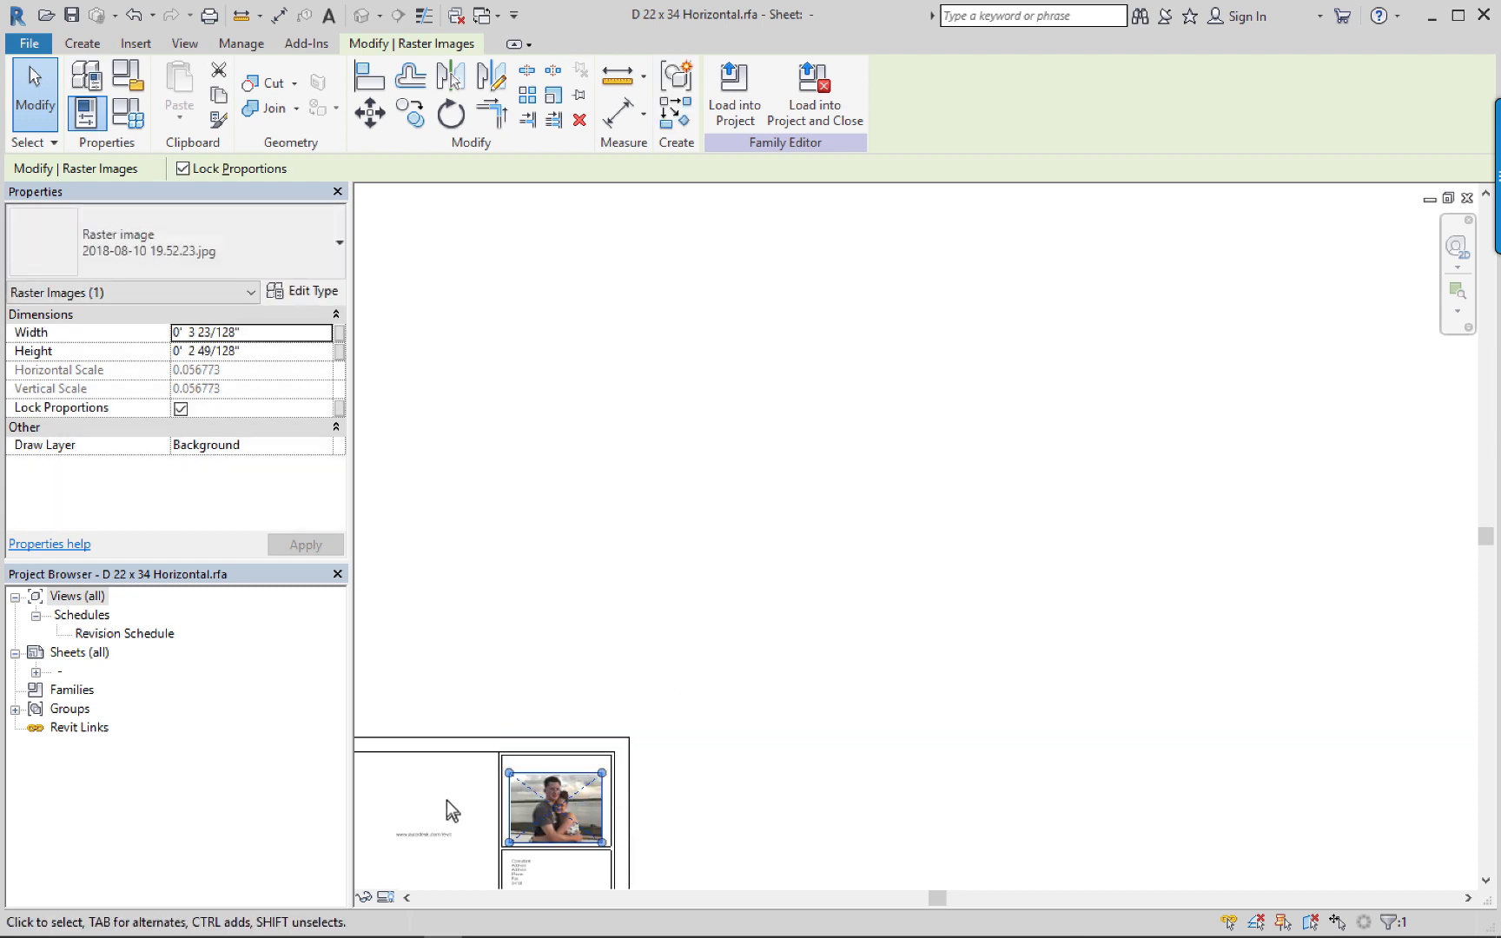
key("Up")
key("Up")
key("Up")
scroll(496, 807, "up", 3)
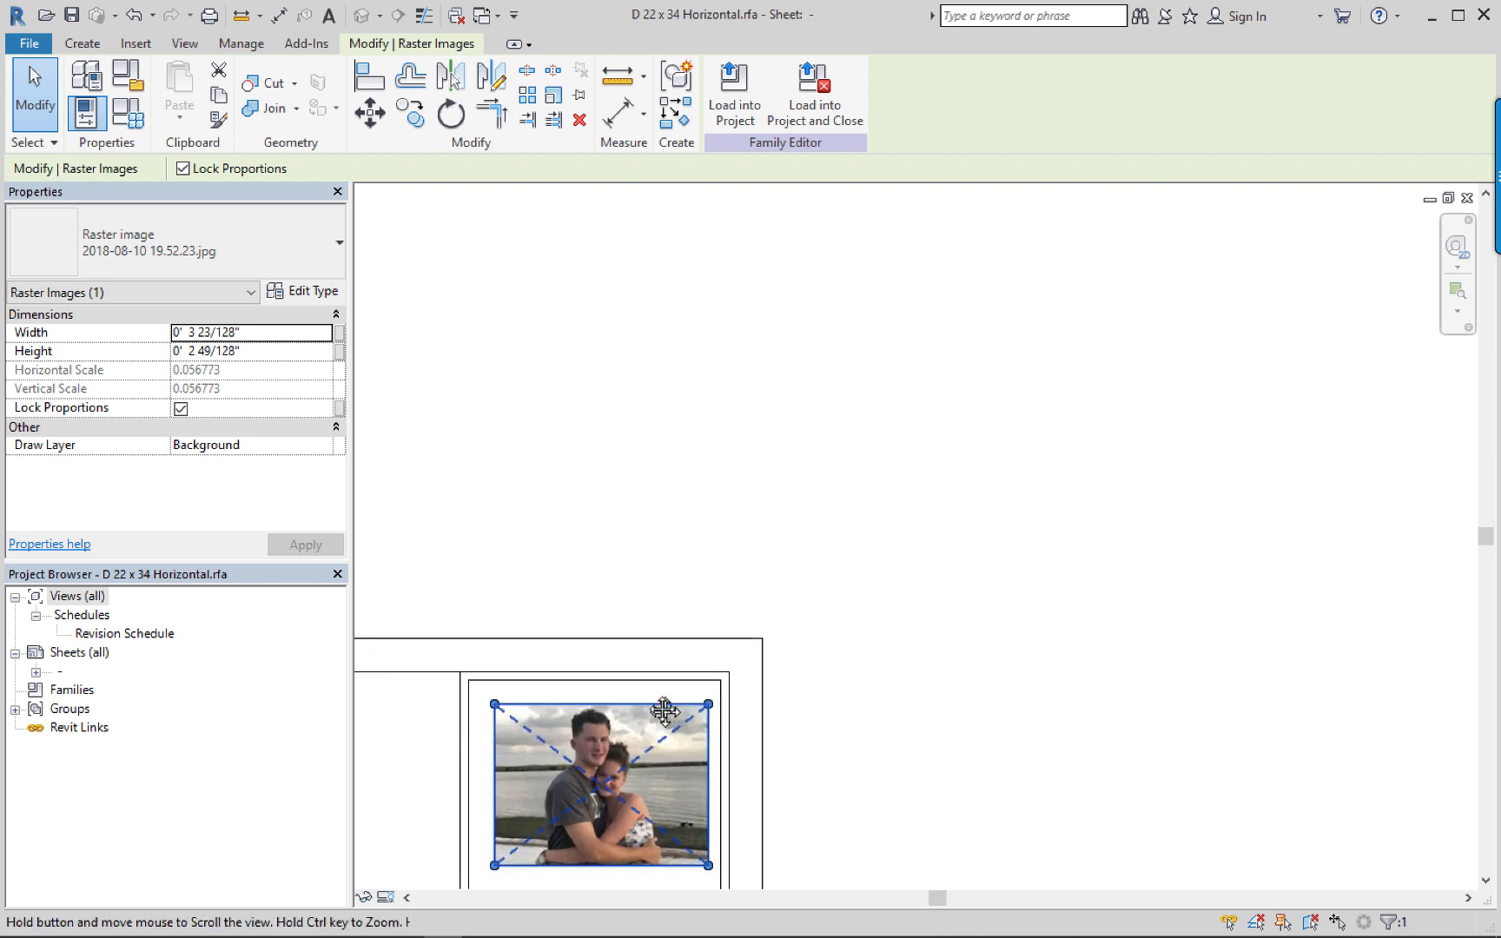
key("Left")
key("Left")
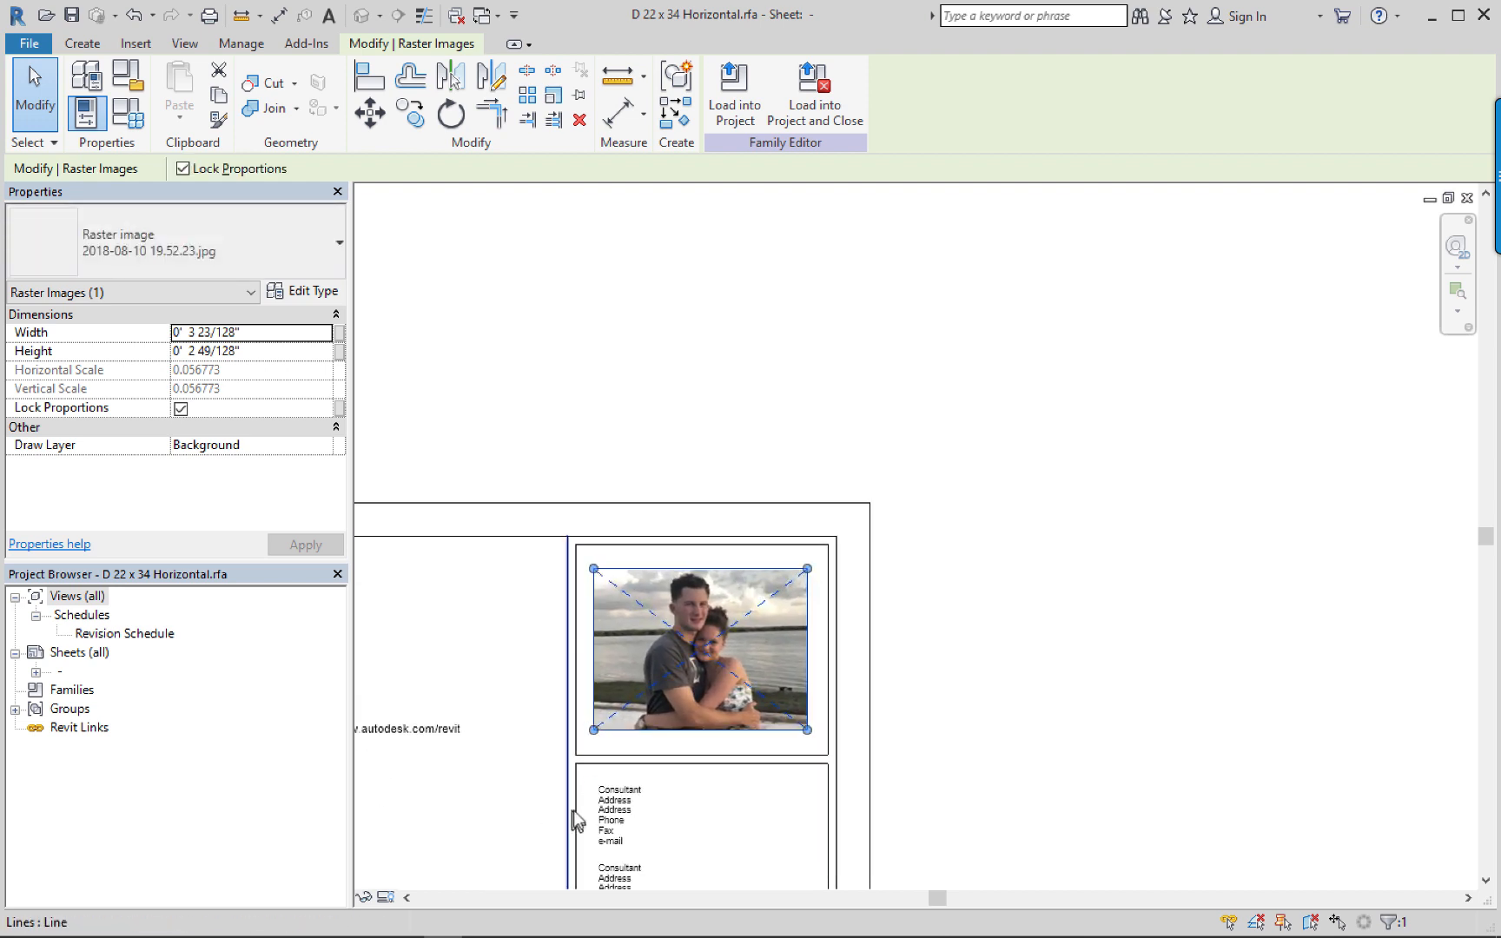
left_click(1009, 653)
Delete all five consultant address text notes from the title block cell below the photo.
middle_click_drag(740, 738, 890, 665)
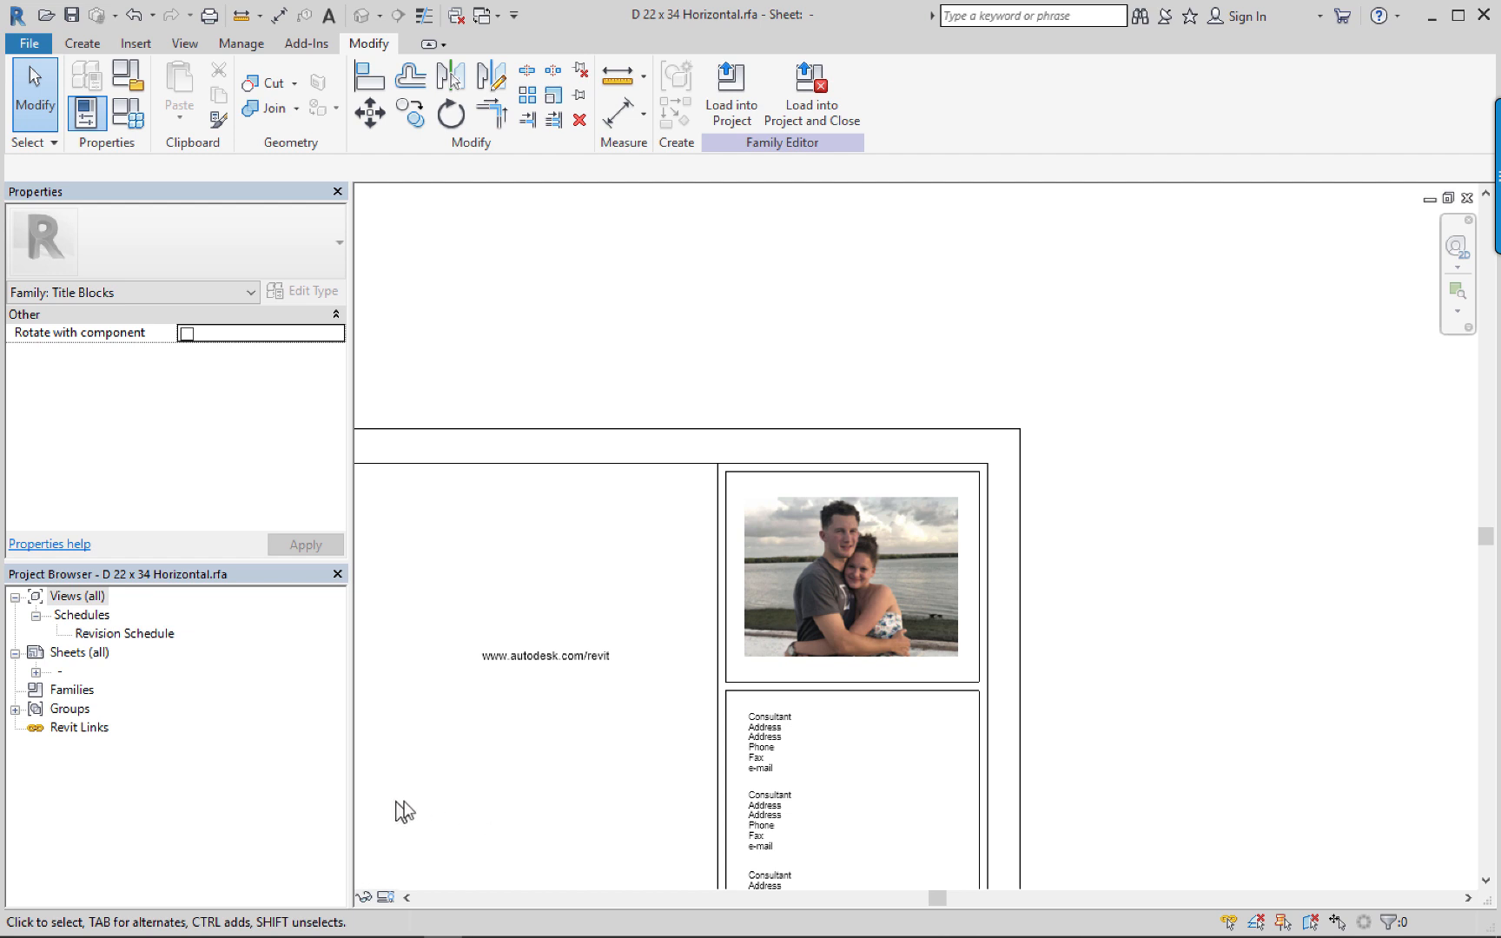
middle_click_drag(491, 783, 774, 553)
middle_click_drag(967, 610, 832, 418)
scroll(831, 419, "up", 1)
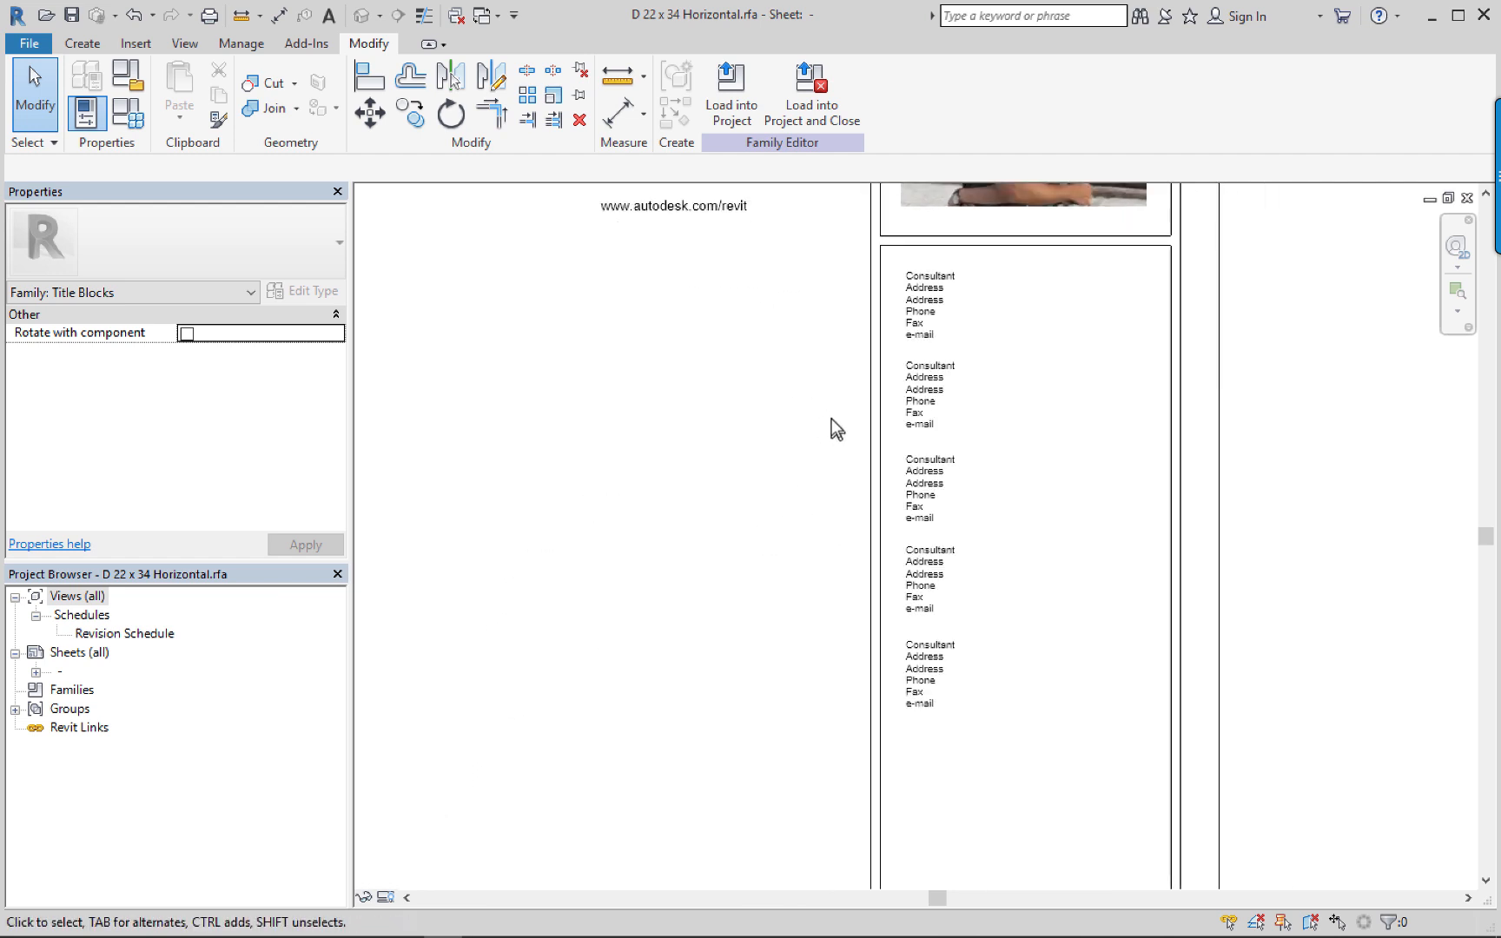
left_click(928, 293)
key("Delete")
left_click(924, 393)
key("Delete")
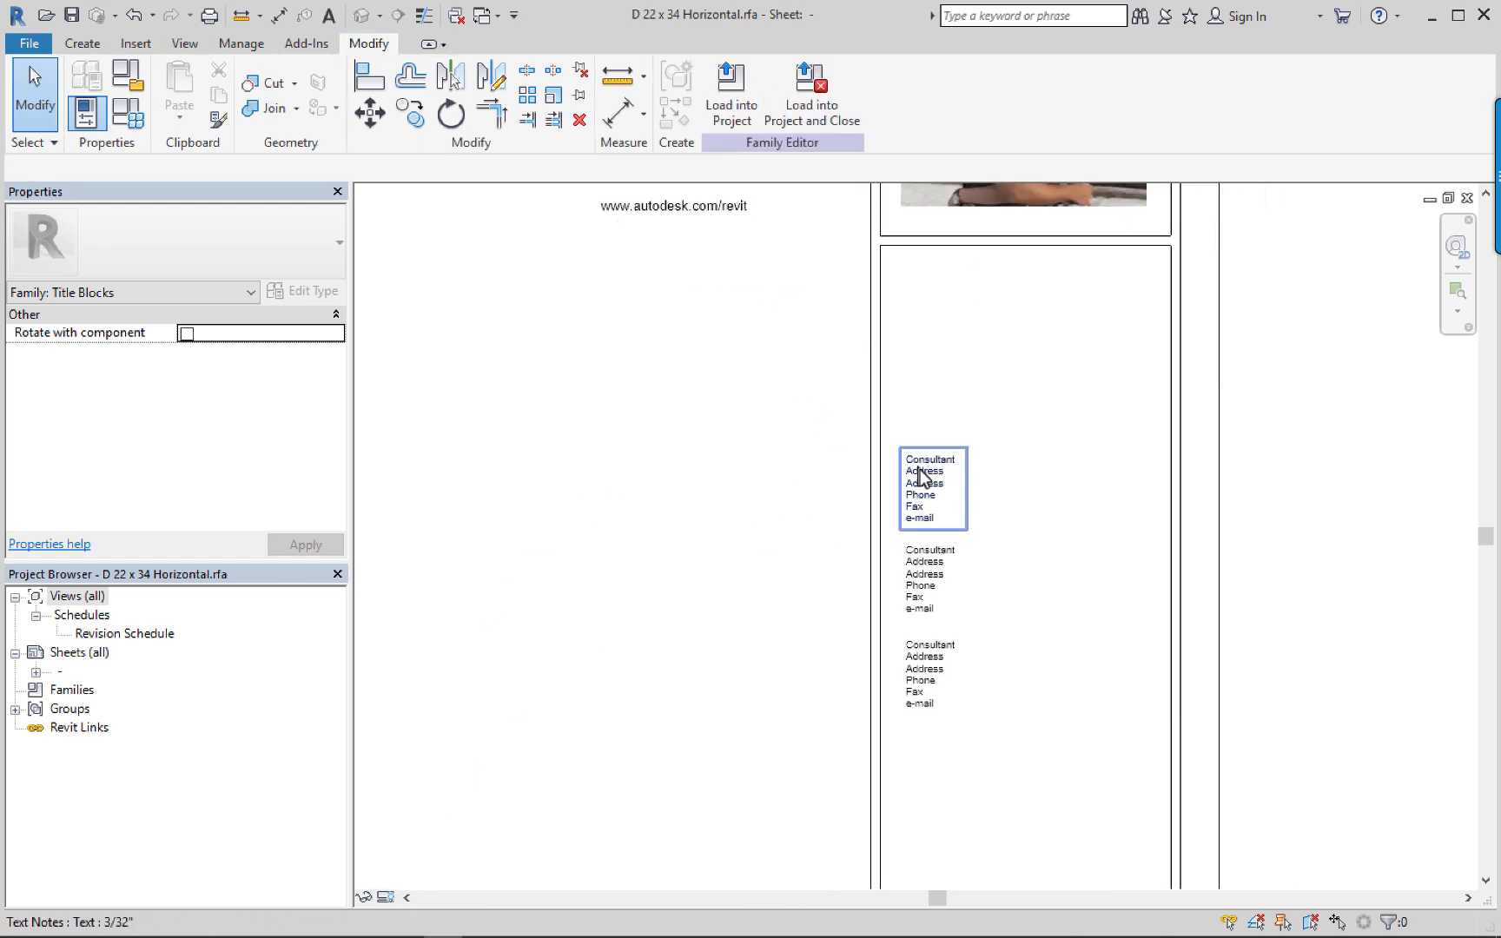
left_click(923, 476)
key("Delete")
left_click(925, 596)
key("Delete")
left_click(946, 669)
key("Delete")
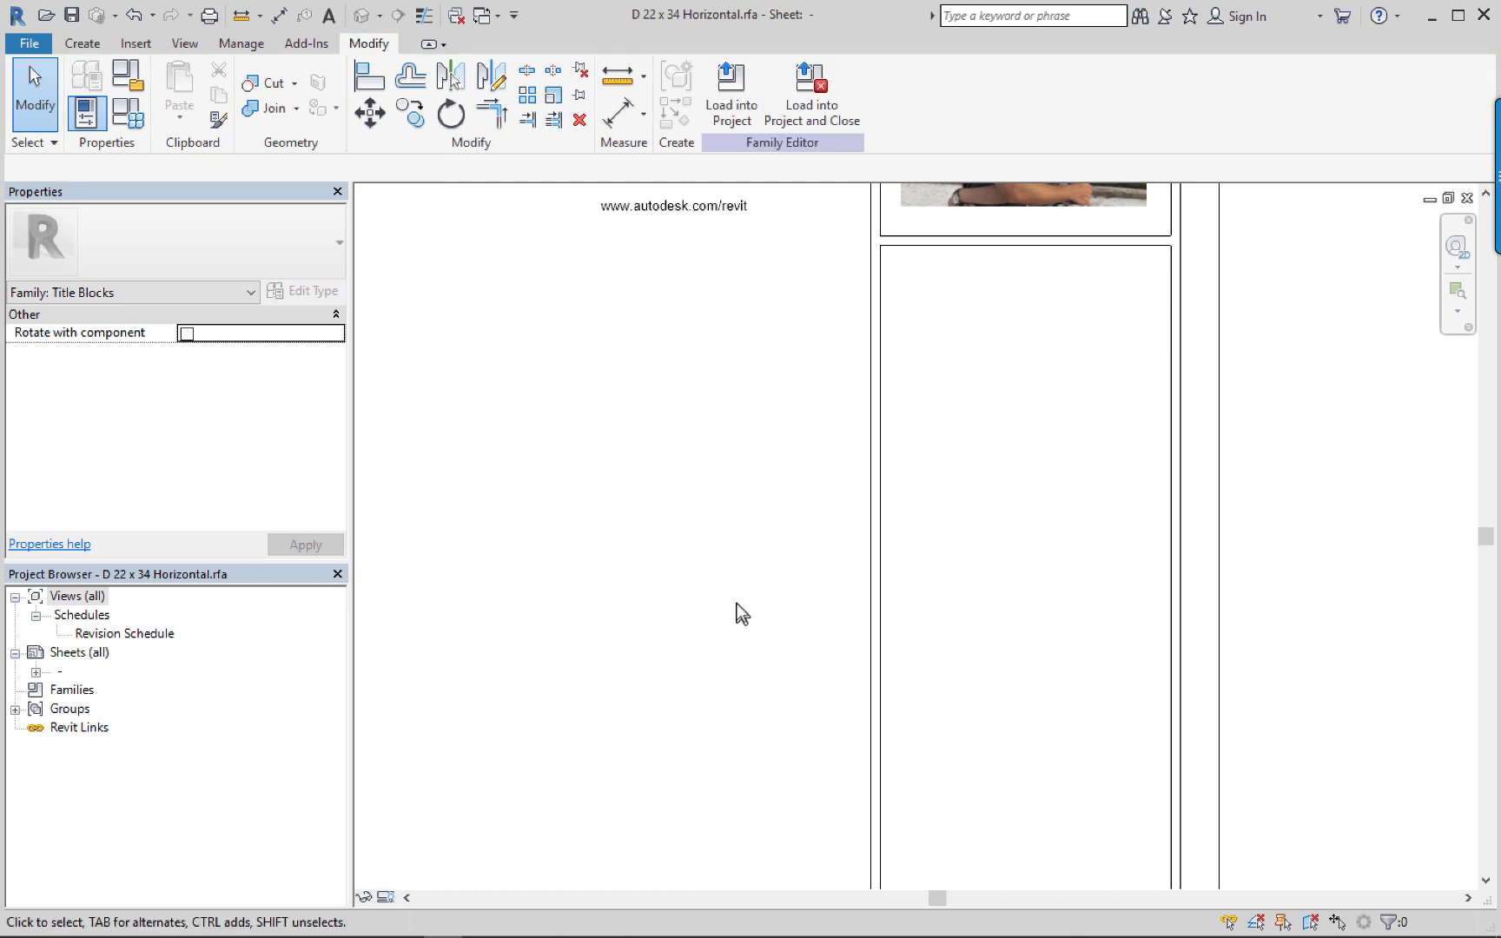
scroll(763, 601, "down", 2)
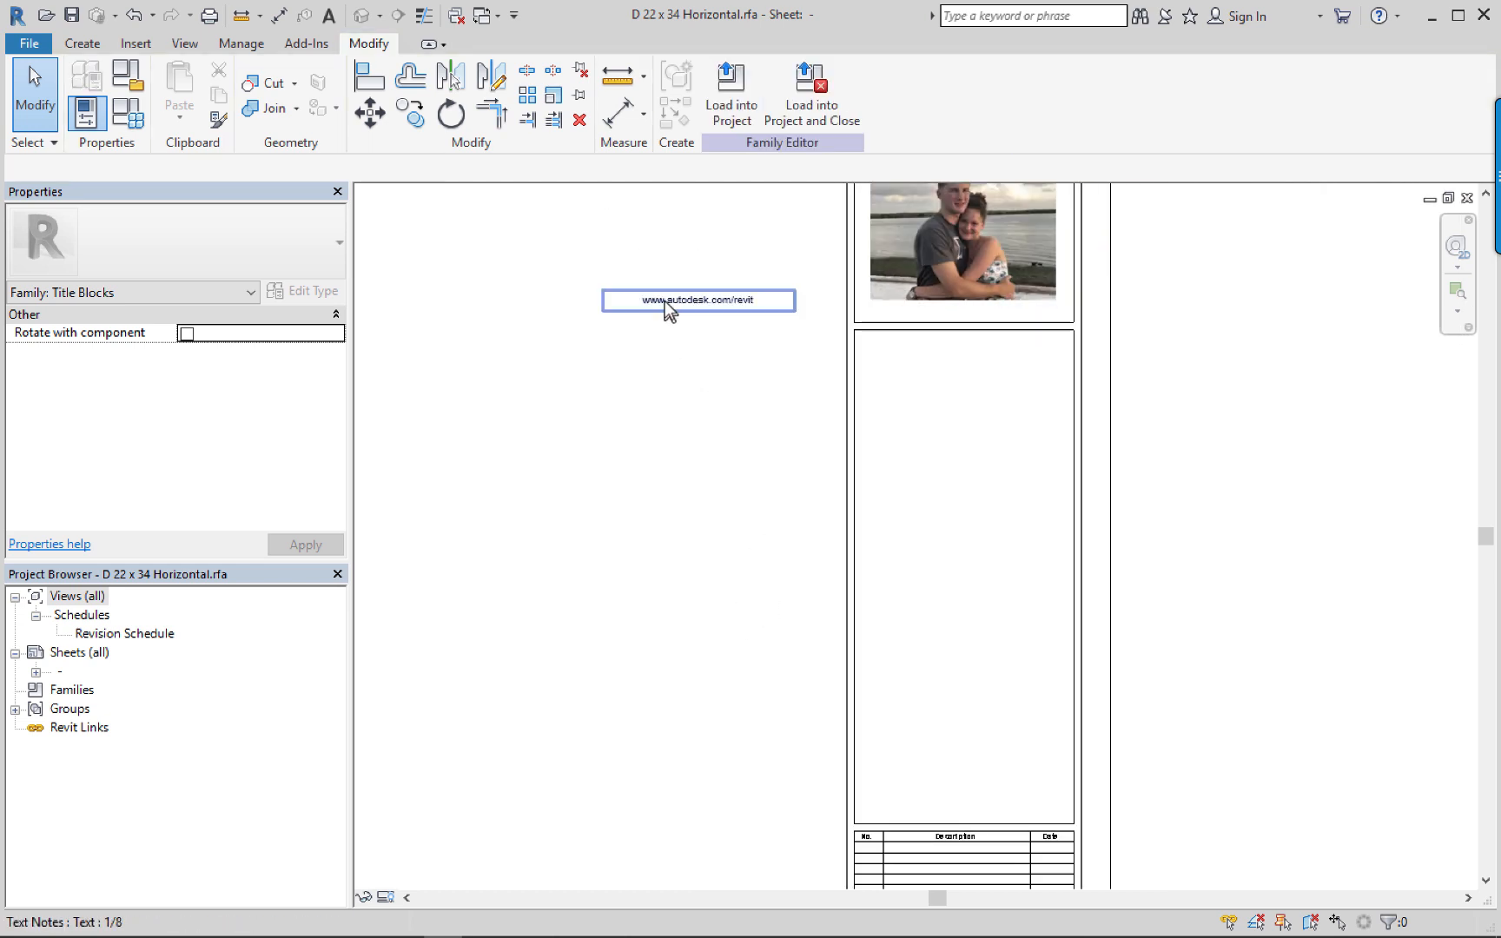
left_click(665, 300)
key("Delete")
Examine the revision schedule and the client, project and sheet name labels in the title block.
middle_click_drag(677, 570, 860, 638)
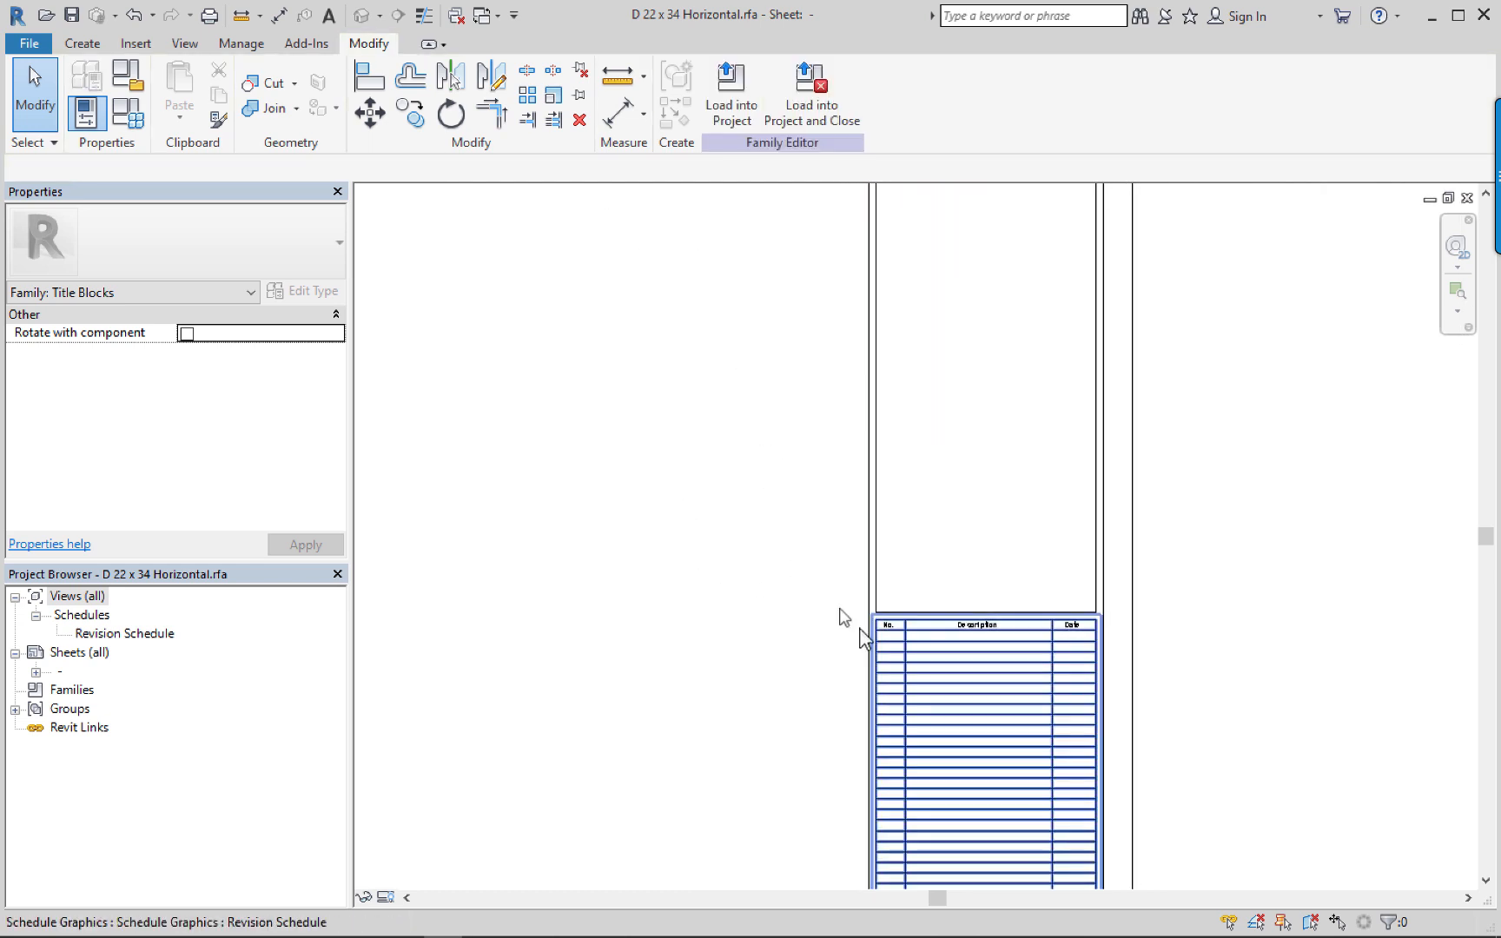
scroll(740, 670, "up", 2)
scroll(740, 670, "down", 3)
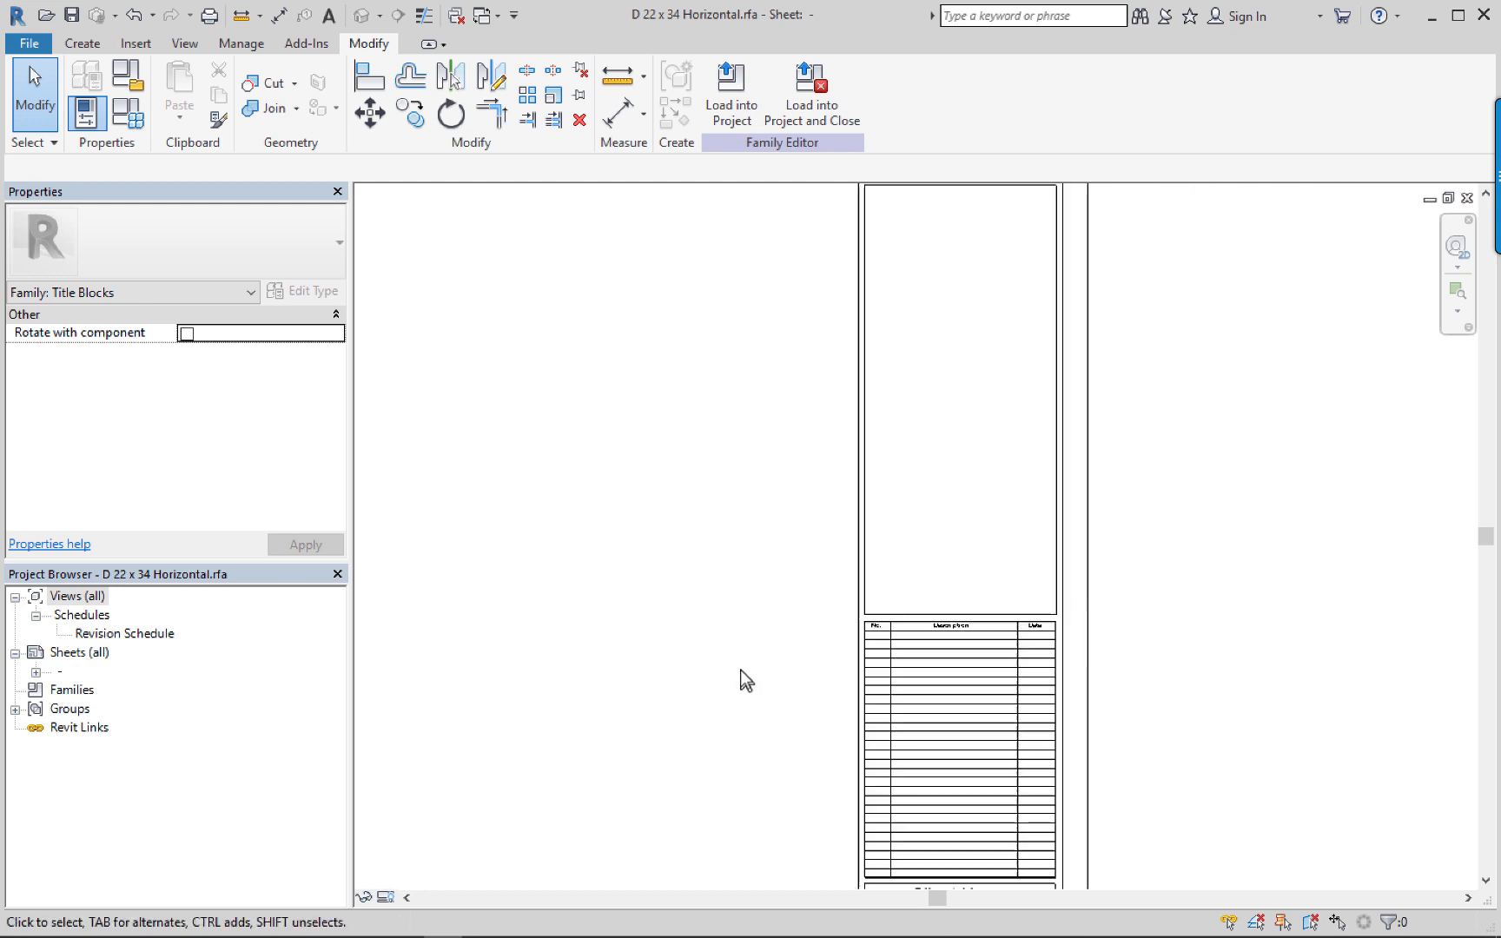
scroll(742, 674, "down", 3)
middle_click_drag(817, 698, 999, 662)
scroll(684, 672, "down", 1)
middle_click_drag(745, 675, 891, 630)
scroll(891, 630, "up", 1)
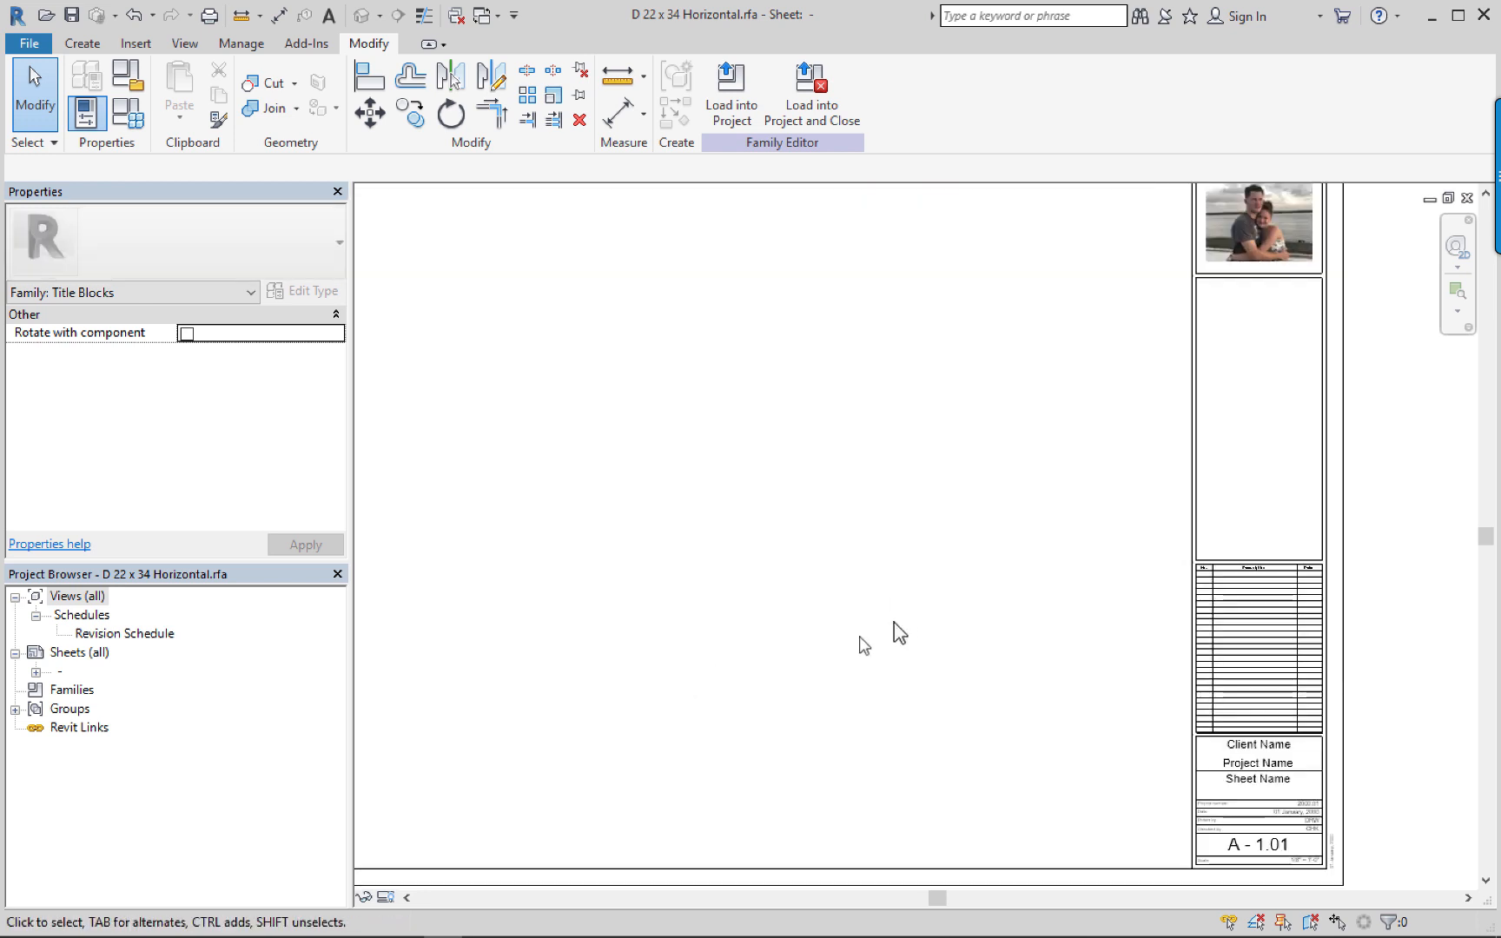
left_click(1267, 784)
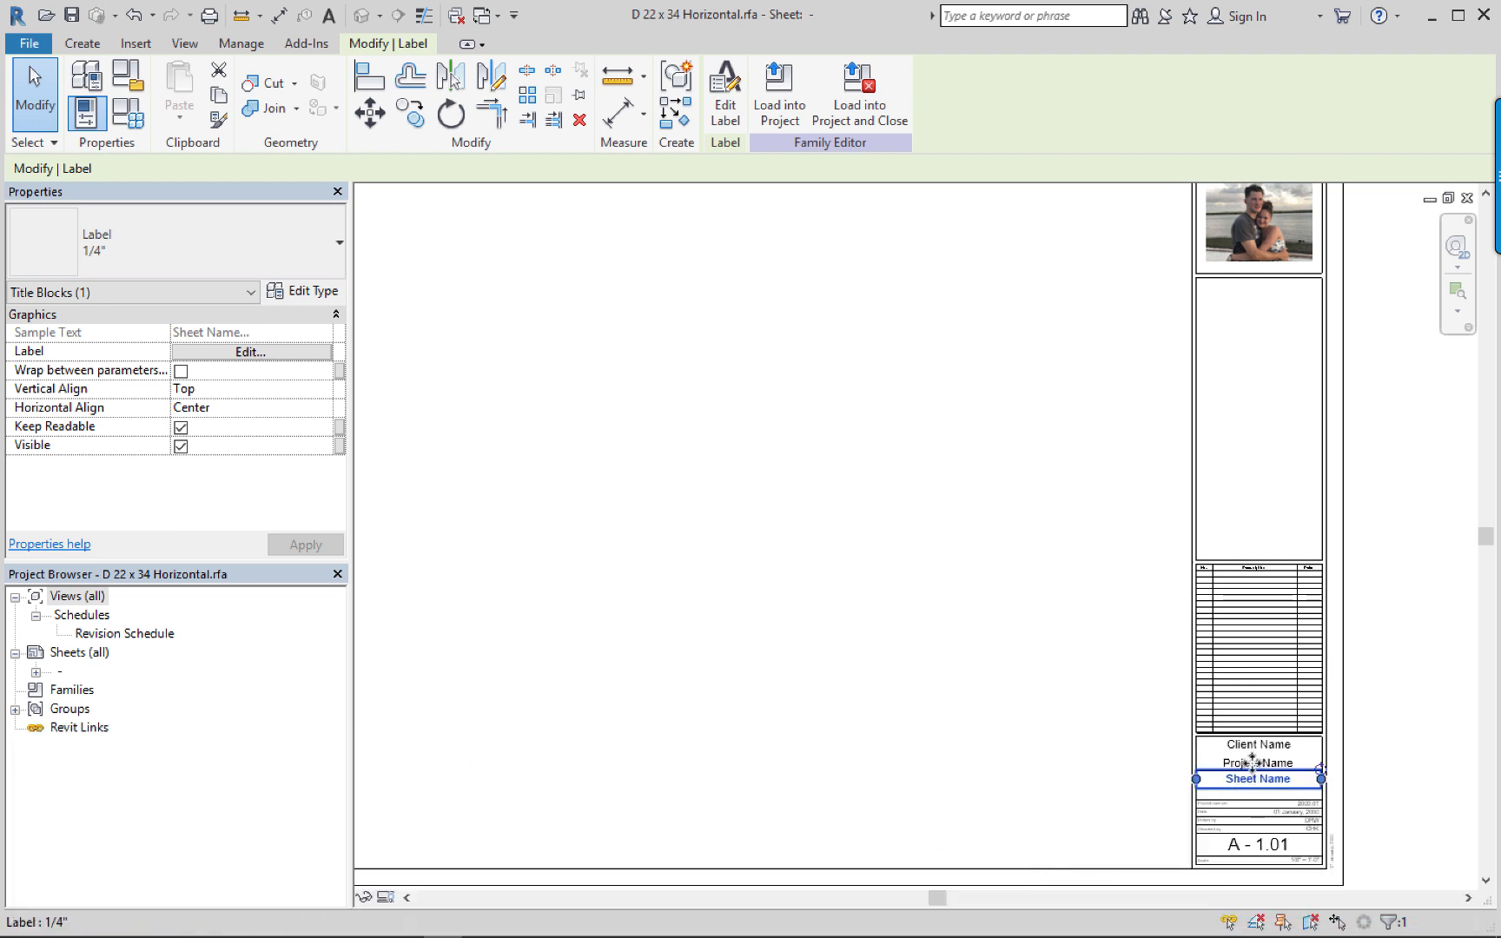
Move the Client Name label out onto the blank sheet and back into its cell above Project Name.
left_click(1199, 749)
left_click_drag(1202, 758, 744, 797)
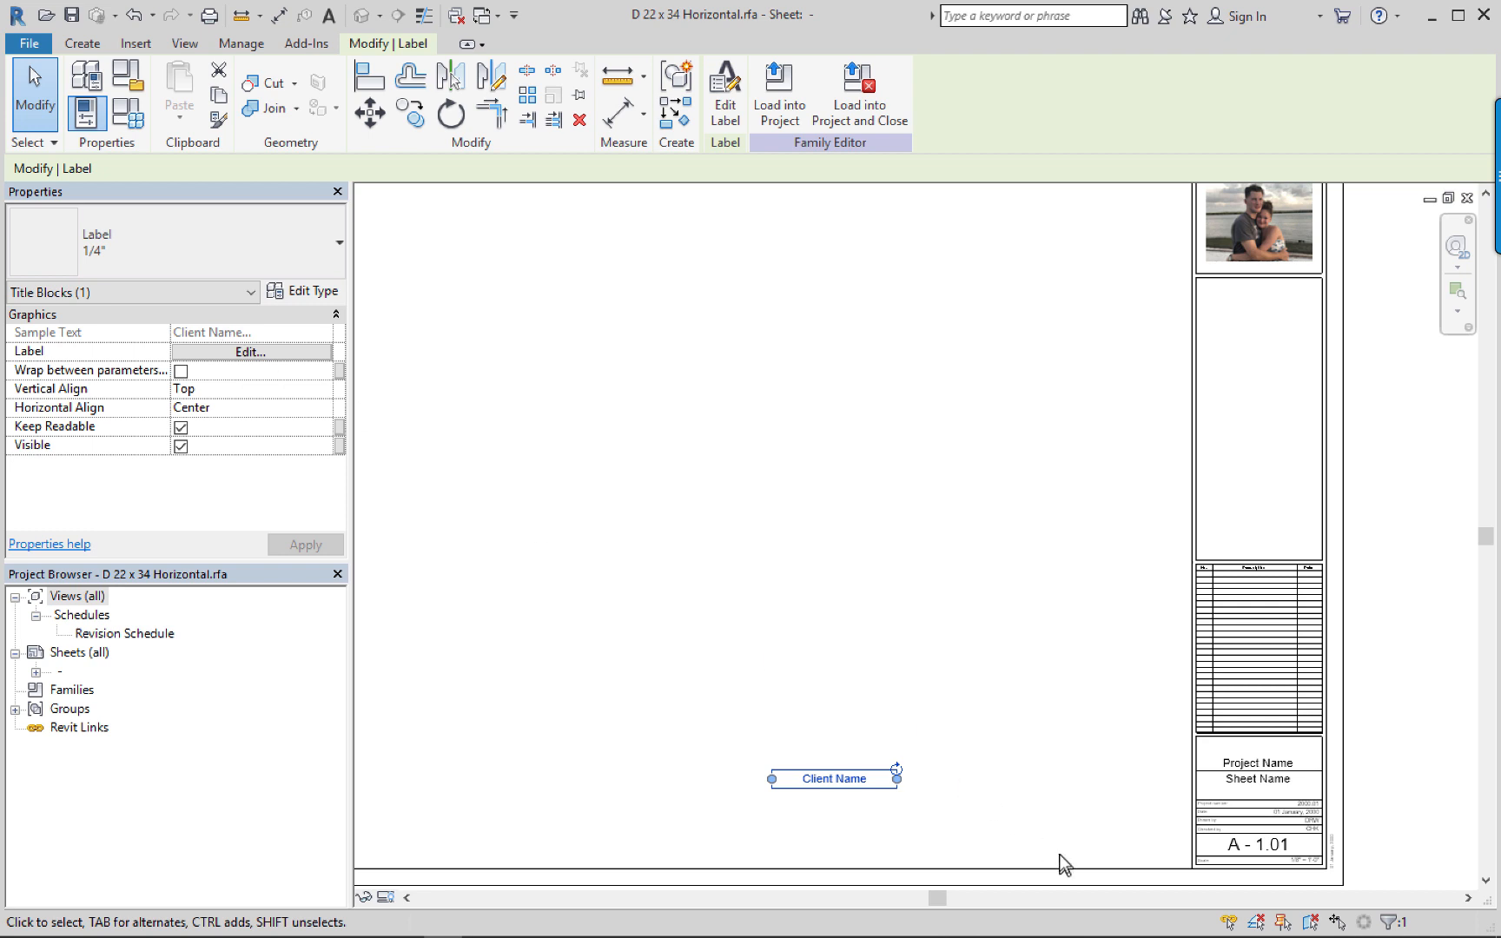
left_click(872, 813)
left_click(804, 776)
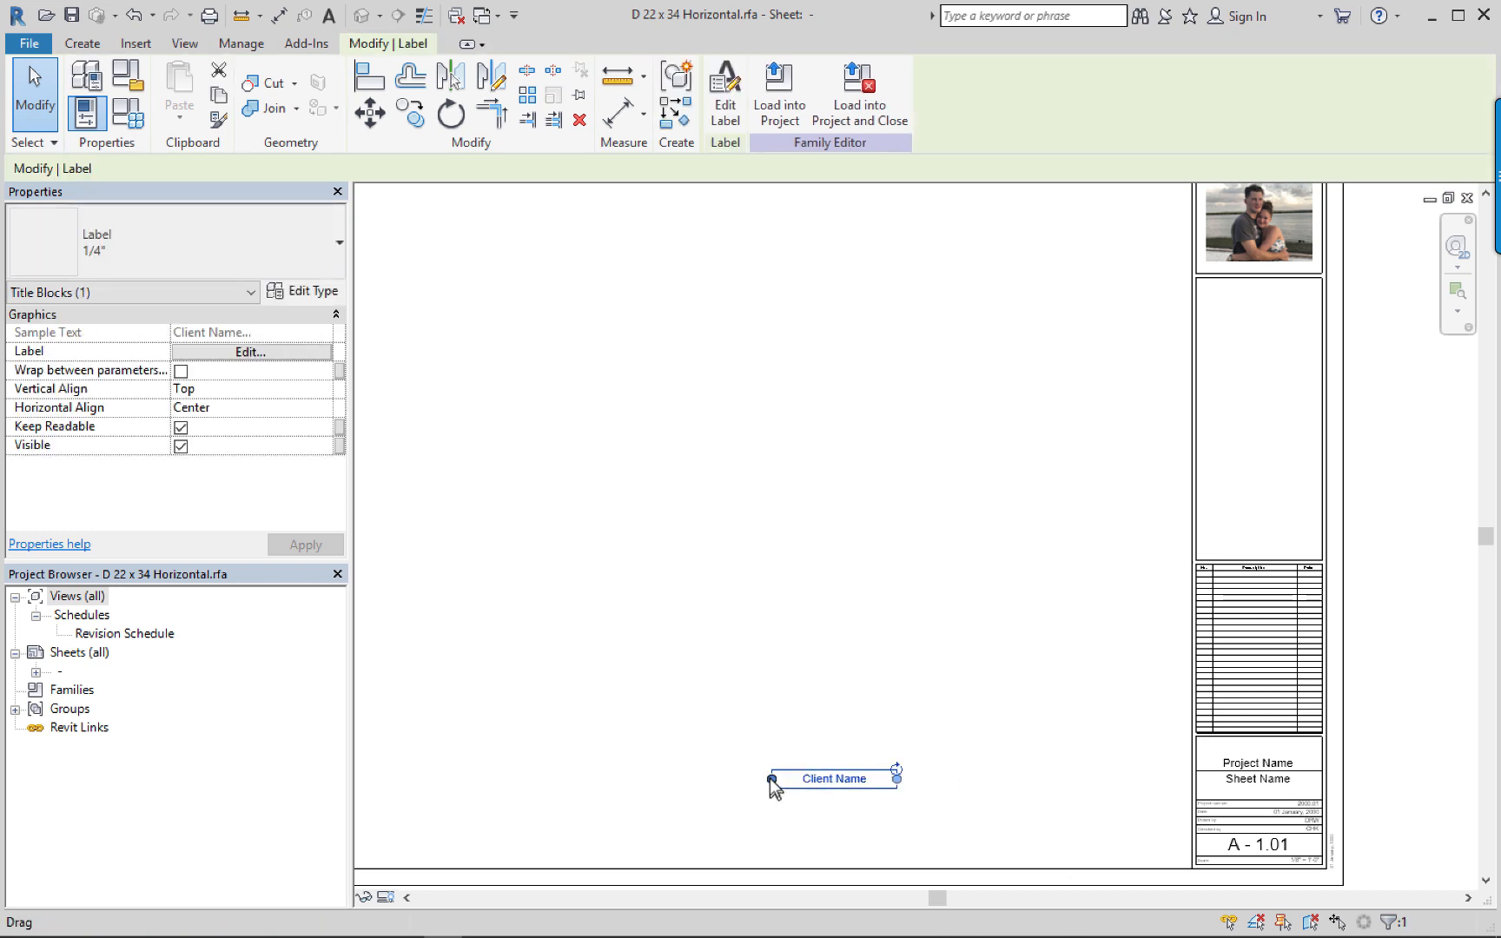
left_click_drag(832, 776, 1259, 749)
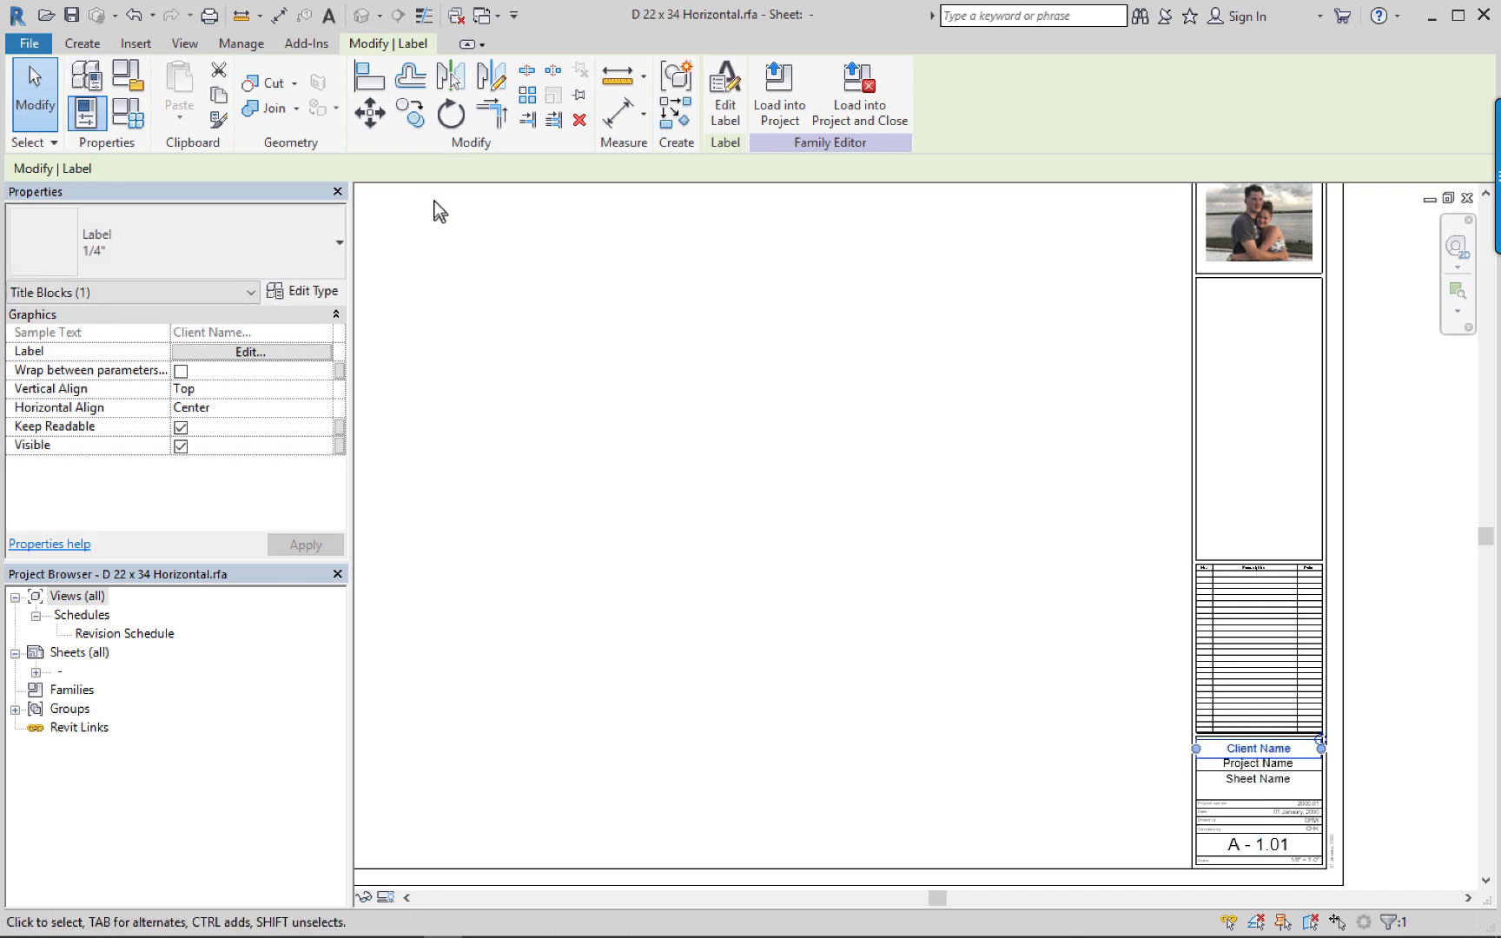
Place a wide wrapping text note reading "Give Me an A" in the blank sheet area just above the lower border.
left_click(82, 43)
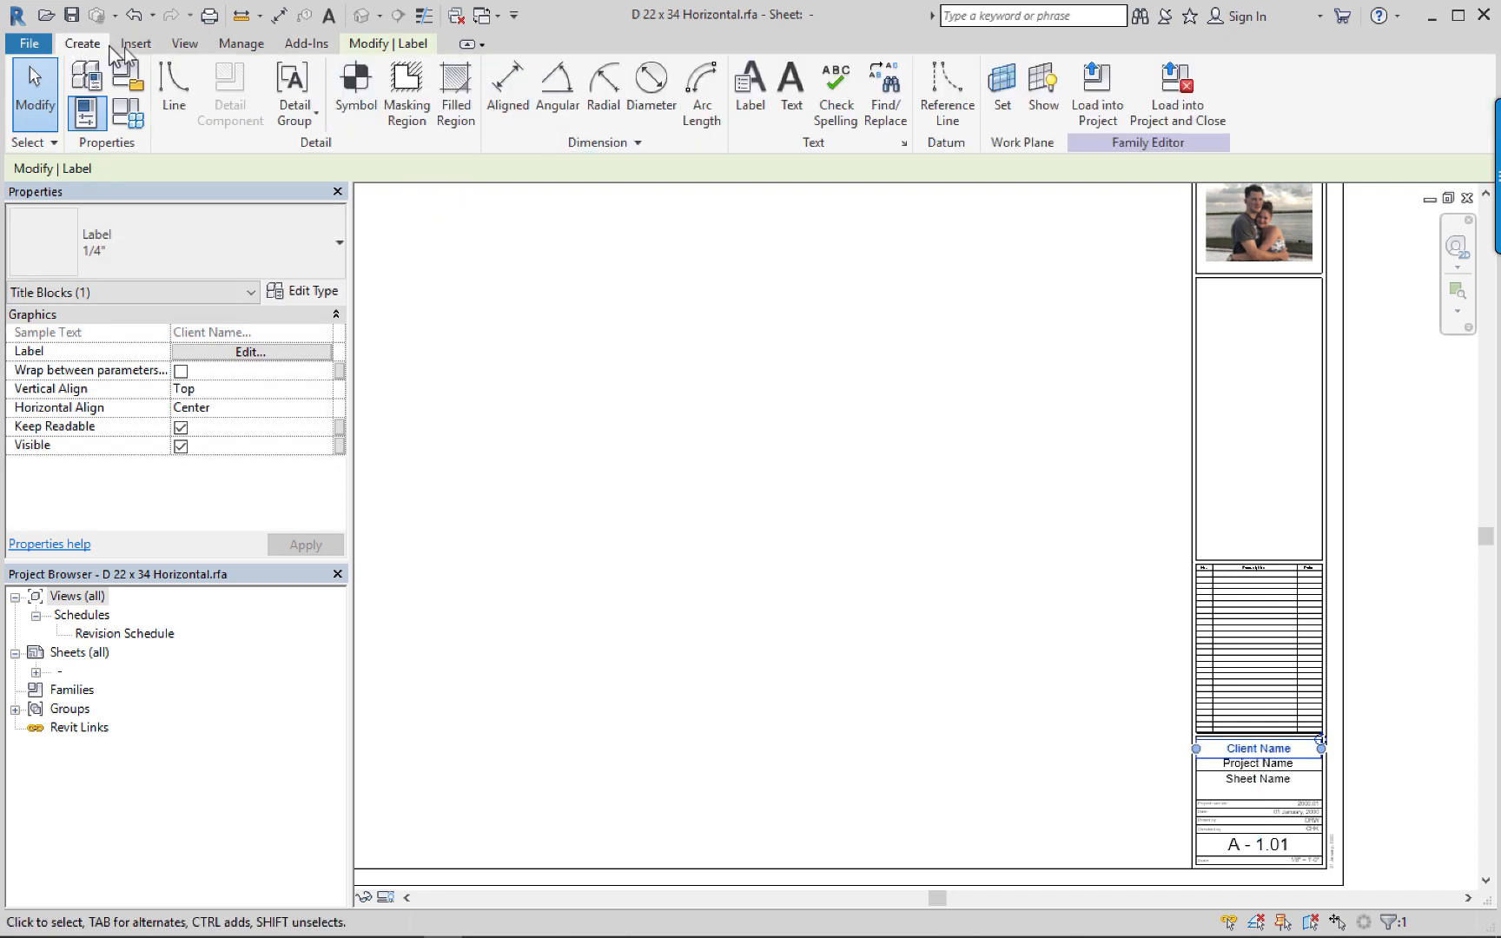
left_click(777, 100)
middle_click_drag(1073, 641, 907, 647)
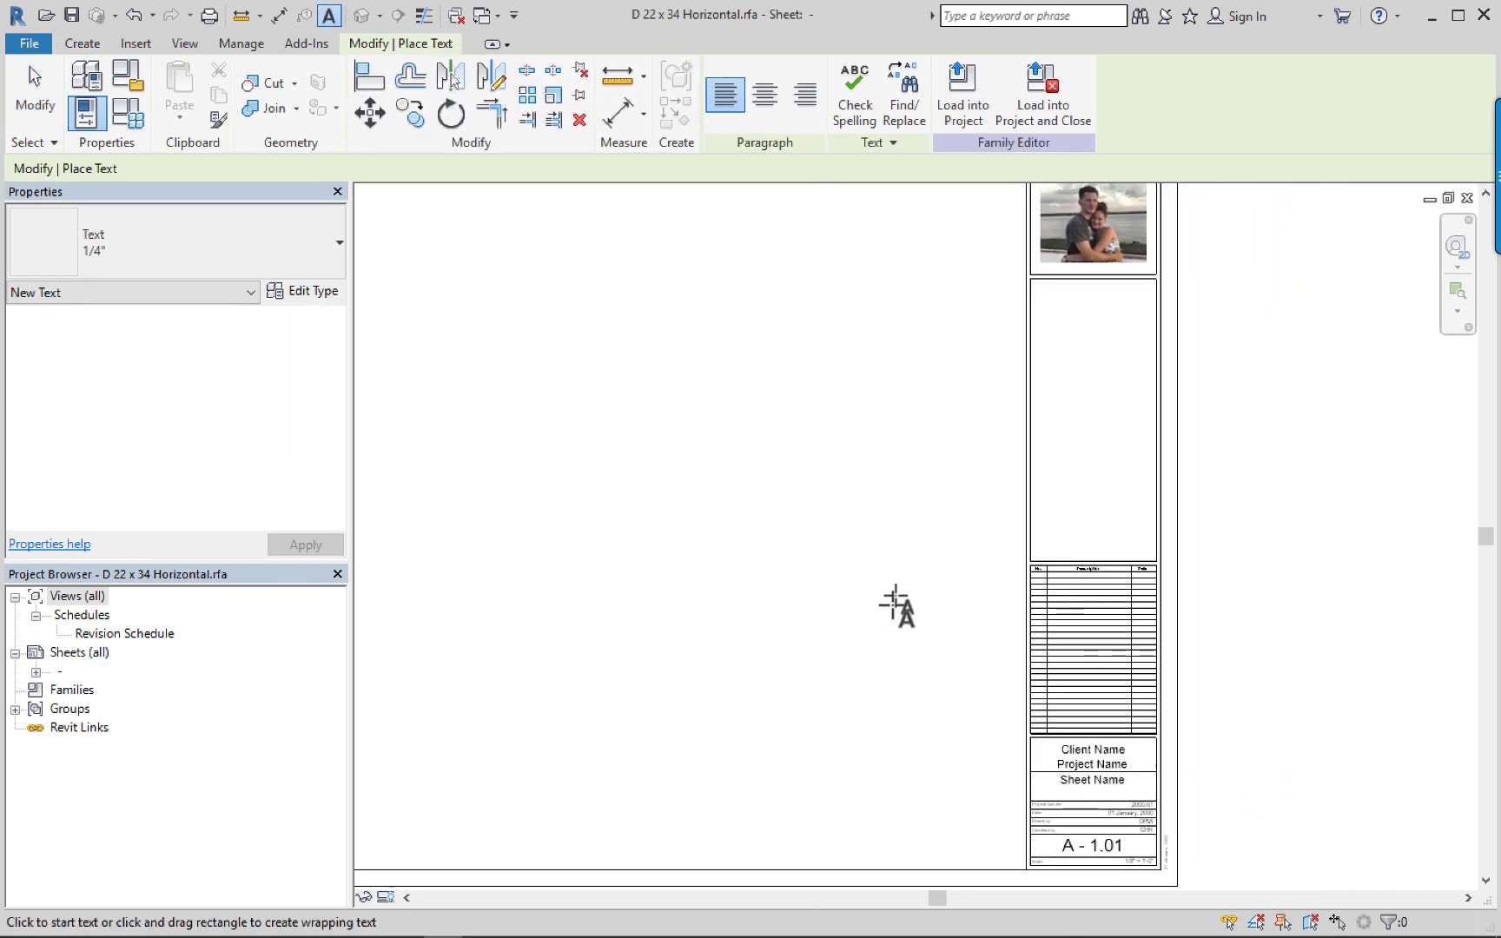
middle_click_drag(773, 705, 1052, 602)
scroll(580, 710, "up", 1)
left_click_drag(552, 712, 1195, 769)
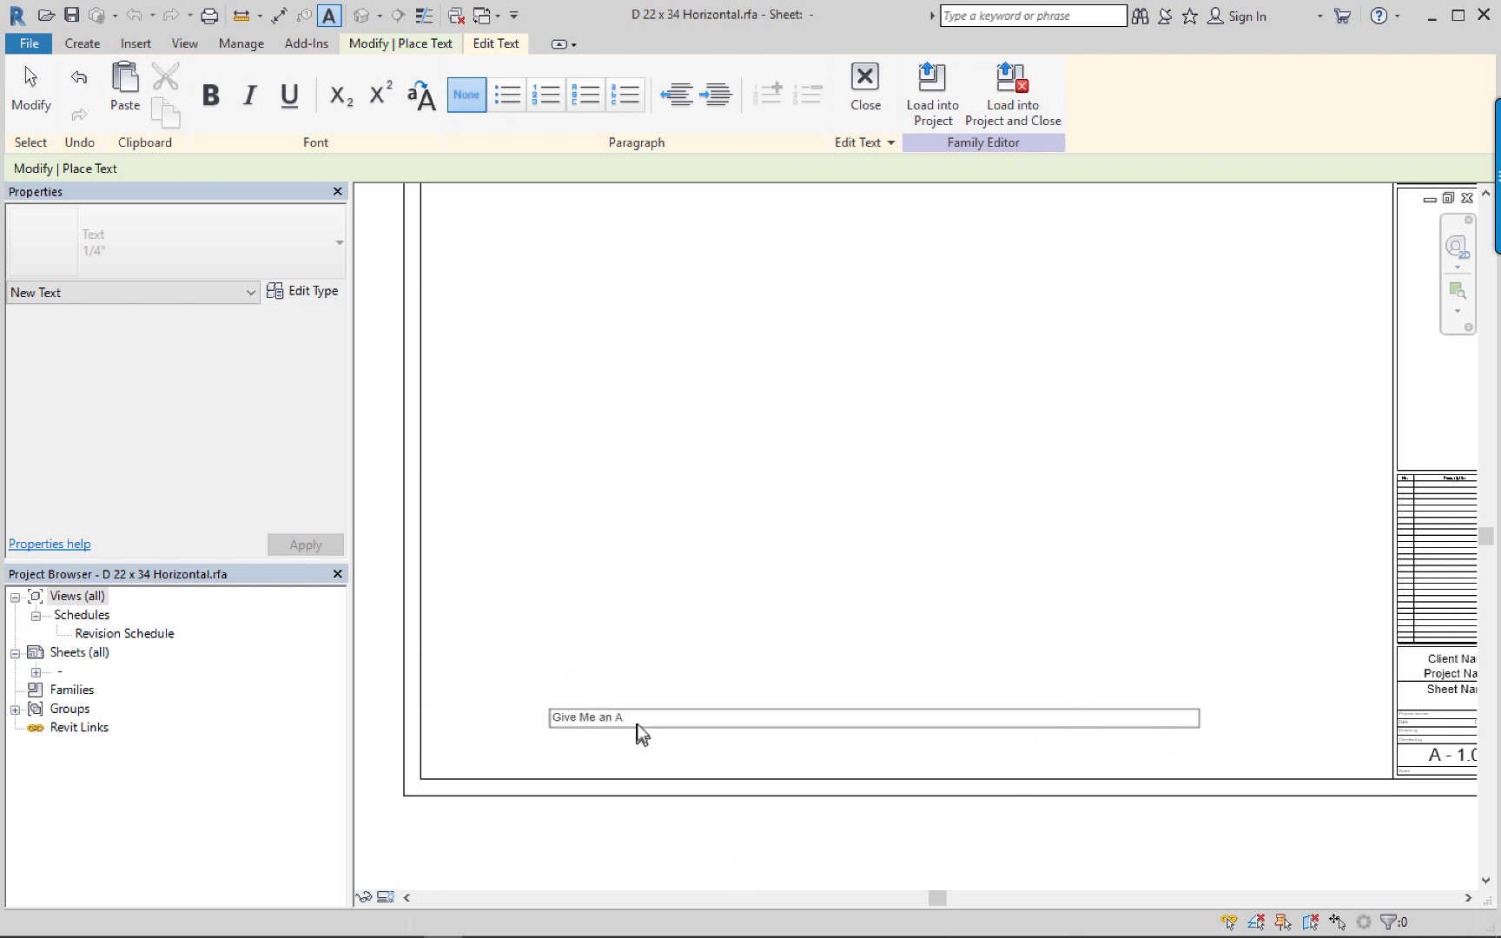
left_click_drag(626, 717, 553, 717)
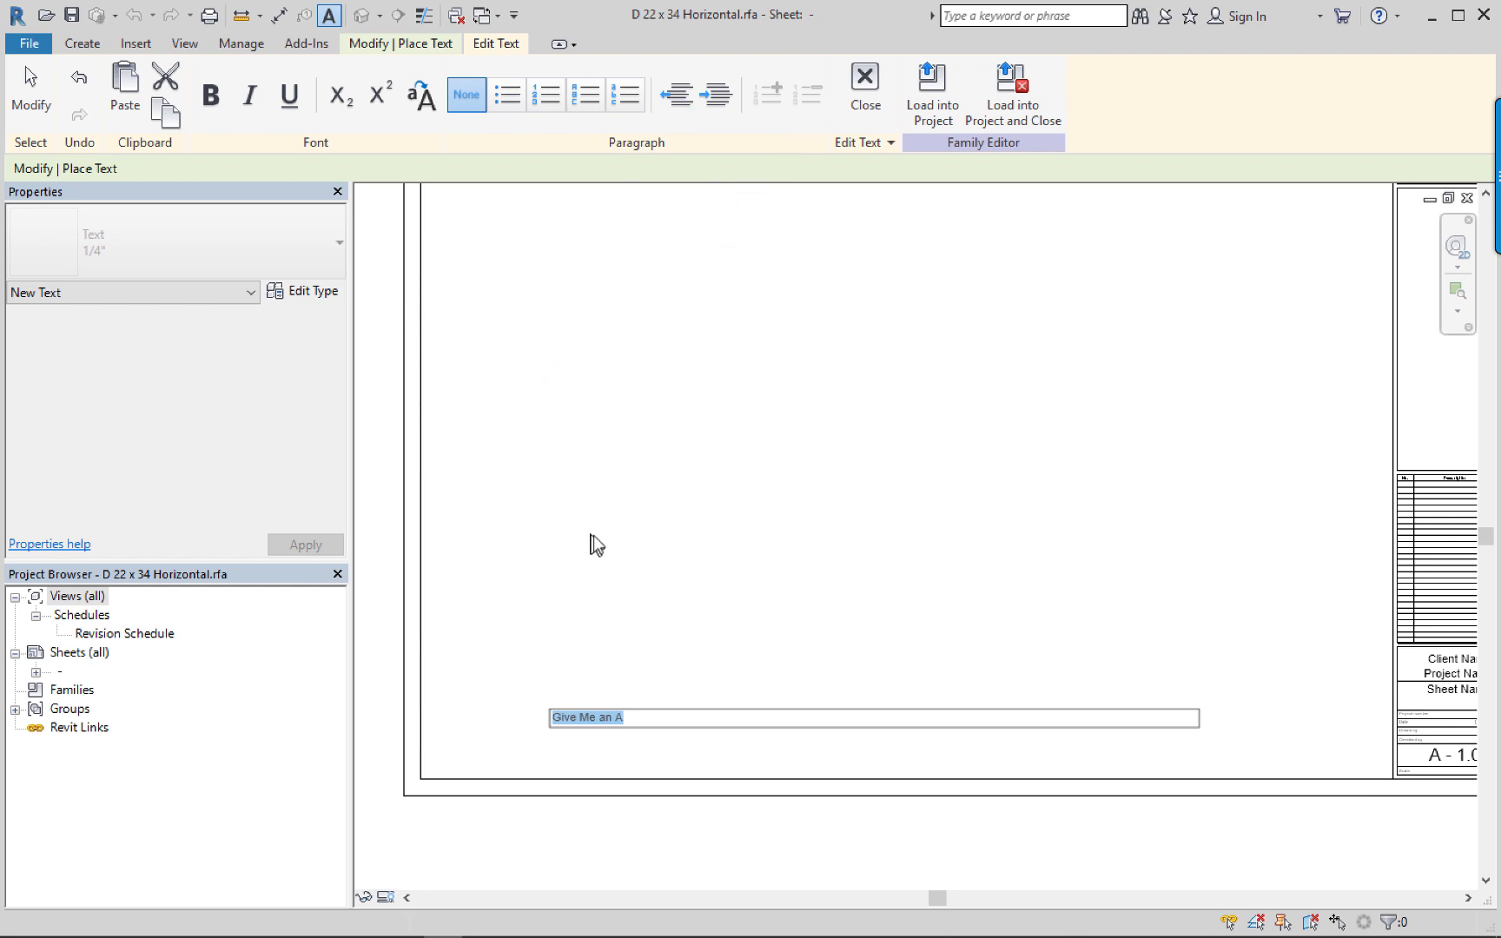
left_click(540, 476)
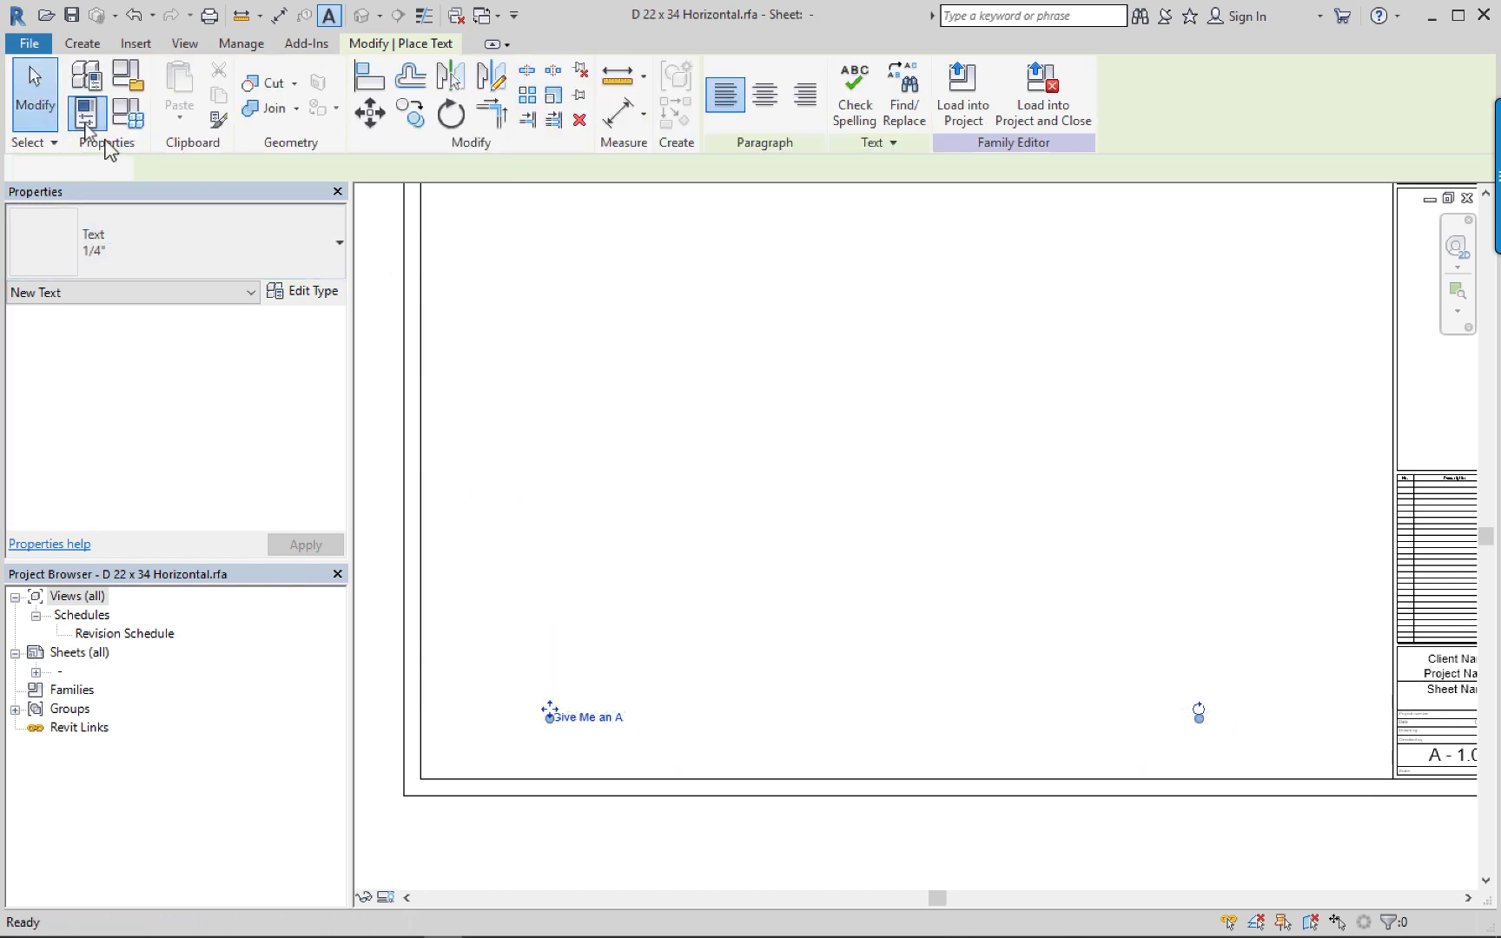
left_click(34, 92)
Center the "Give Me an A" text note horizontally within its text box.
left_click(576, 719)
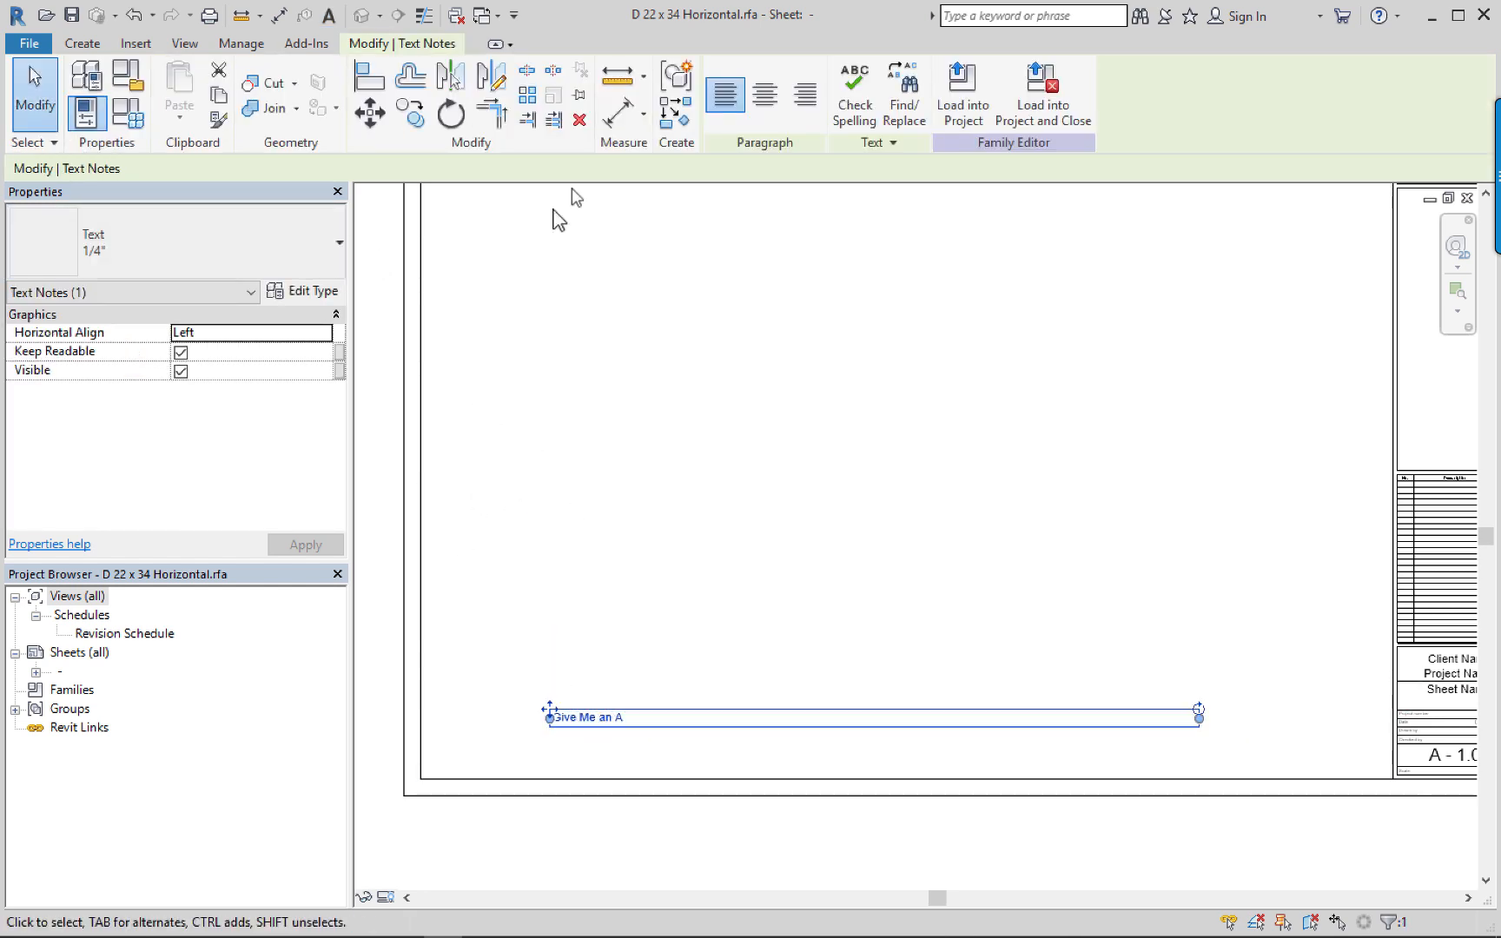
left_click(764, 93)
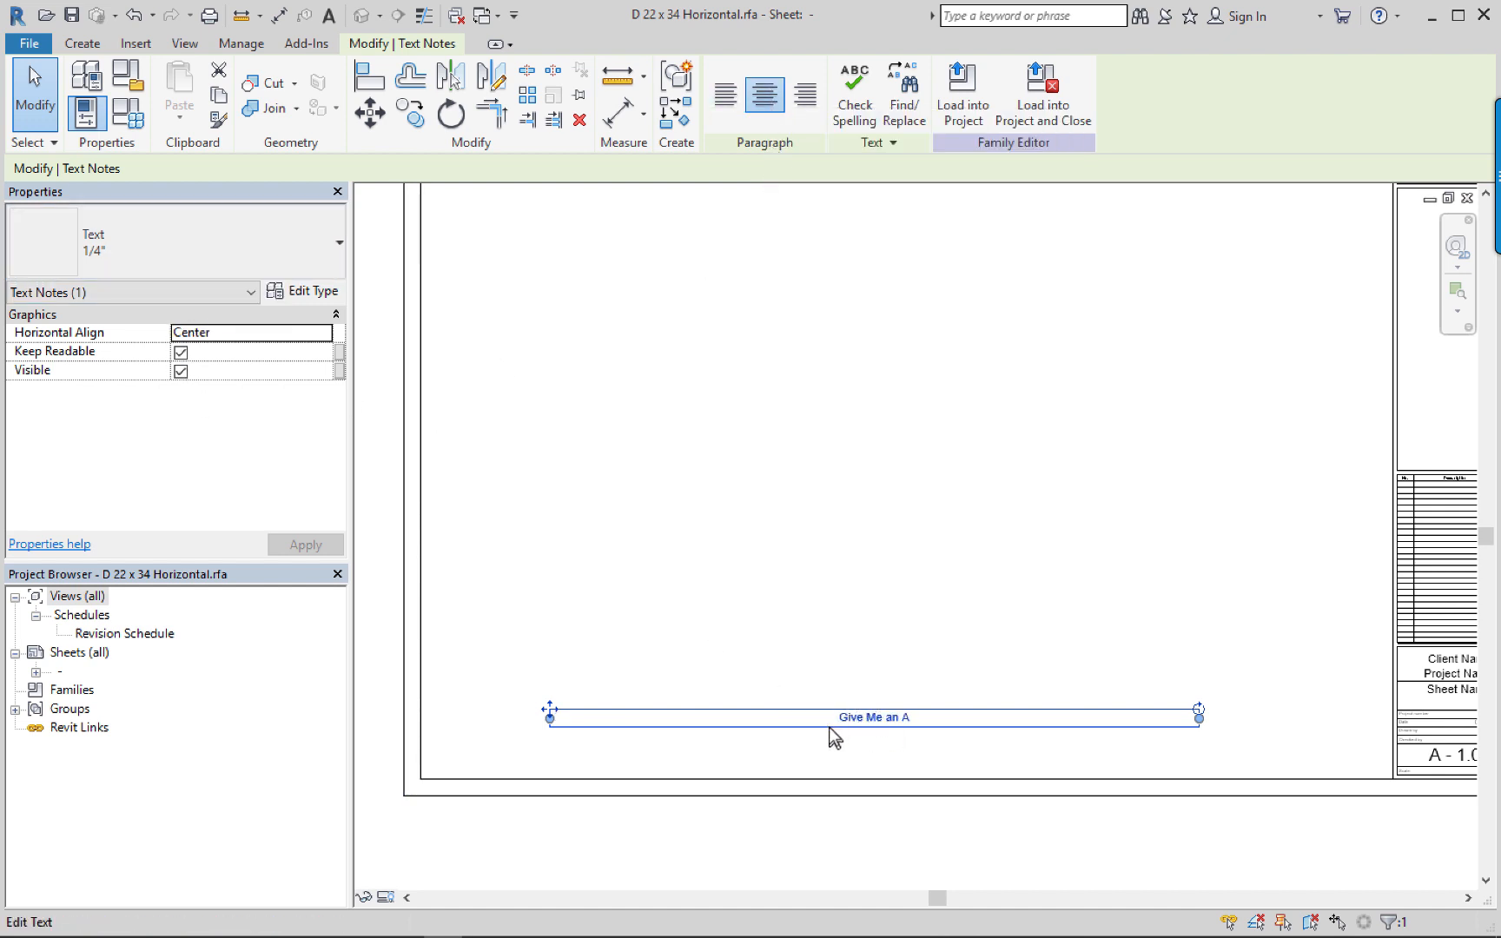
left_click(857, 720)
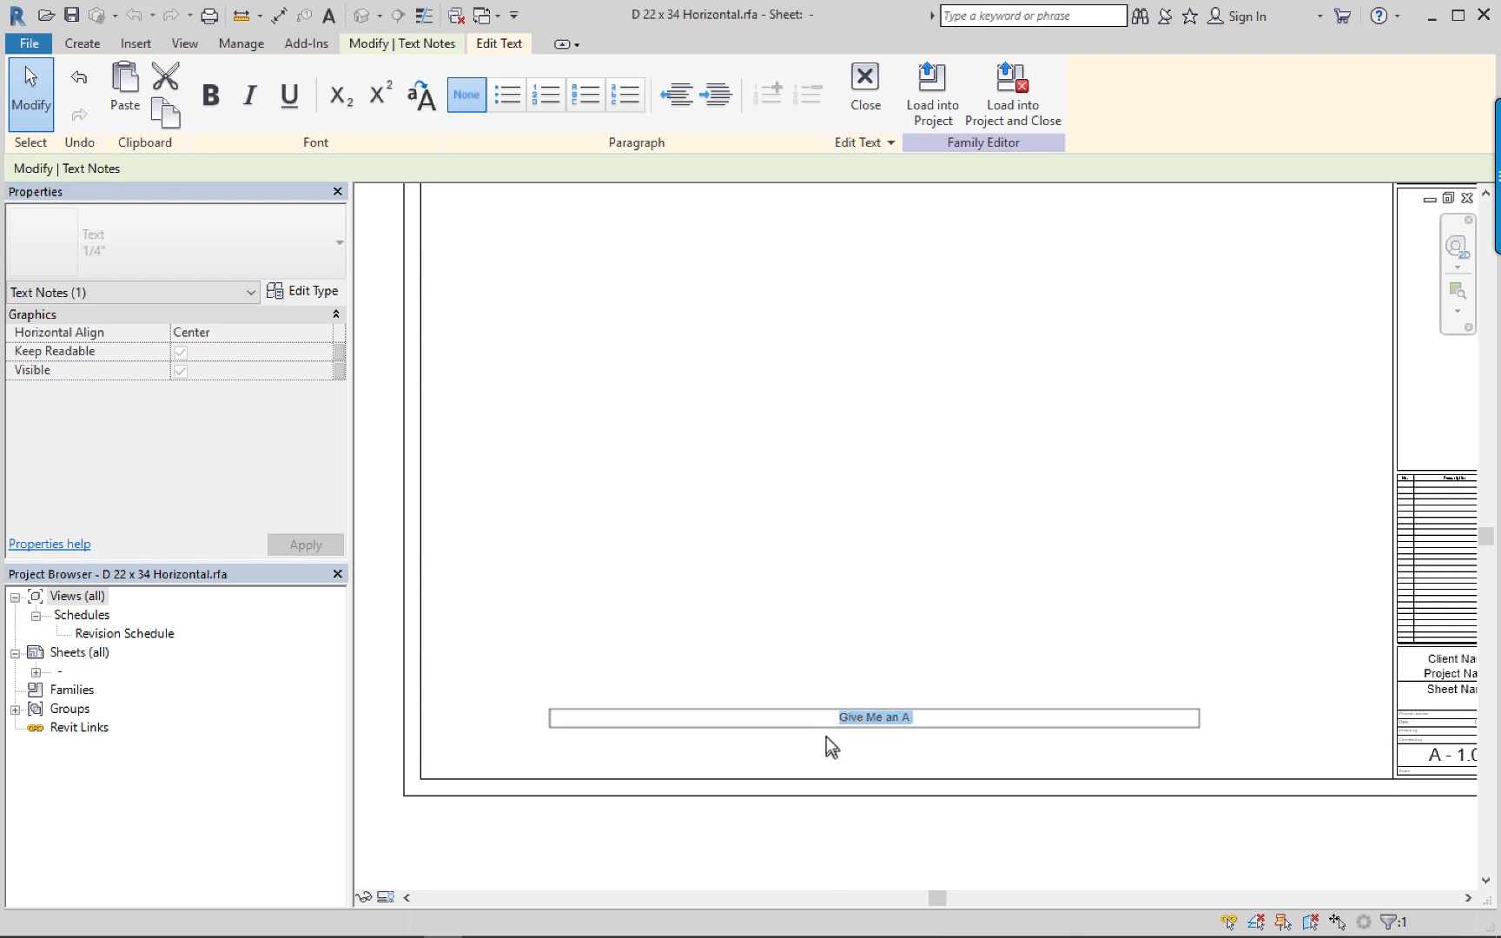
left_click(559, 706)
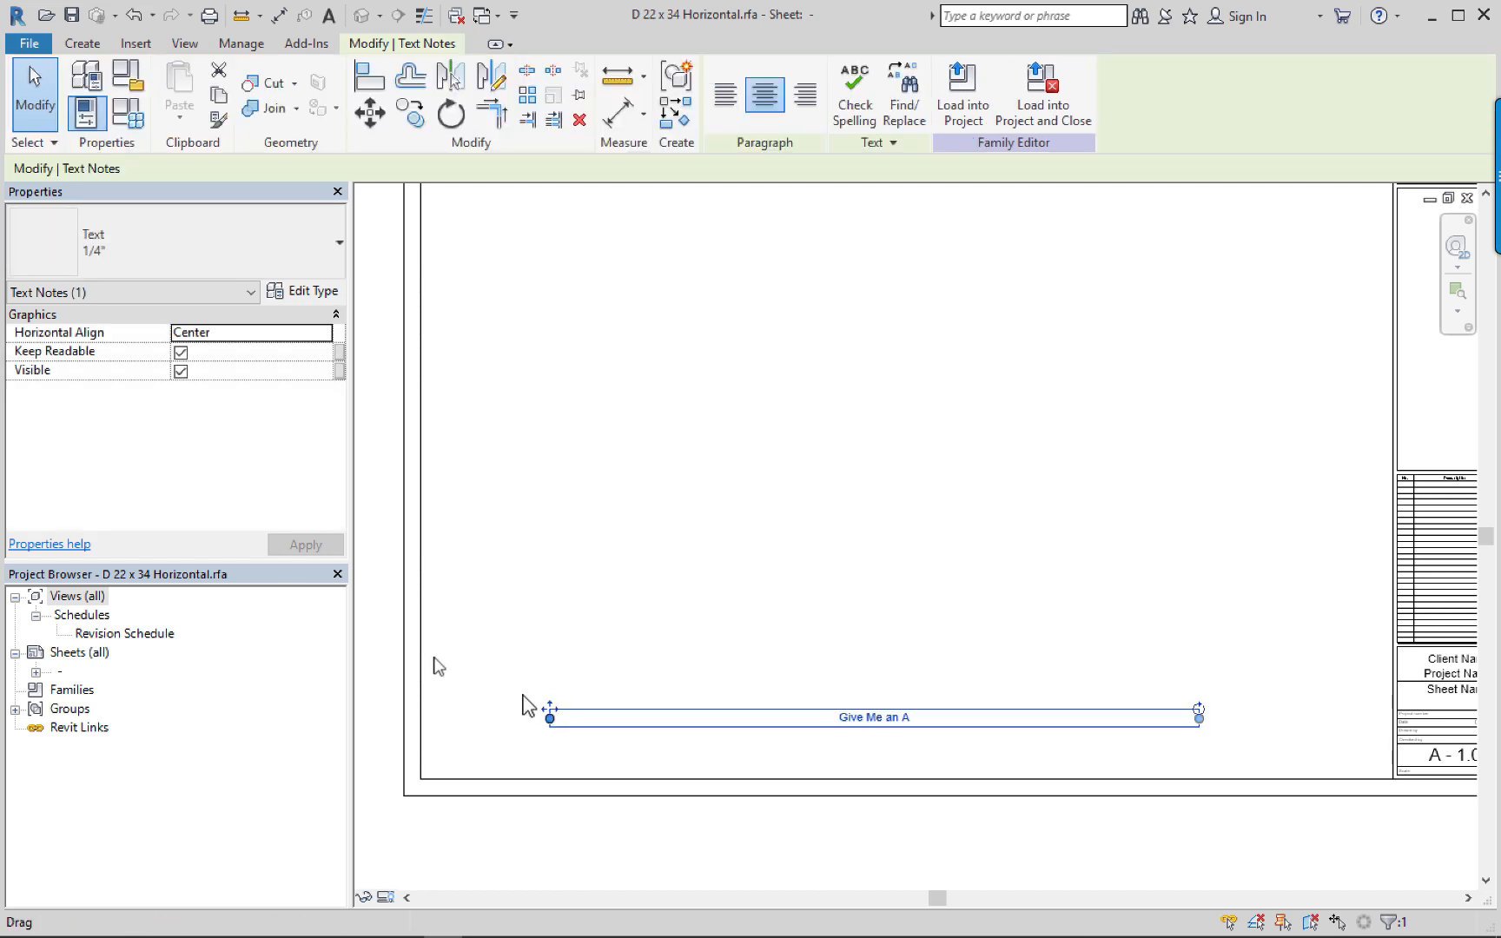
Duplicate the note's 1/4" text type under the name 1".
left_click(207, 233)
left_click(207, 233)
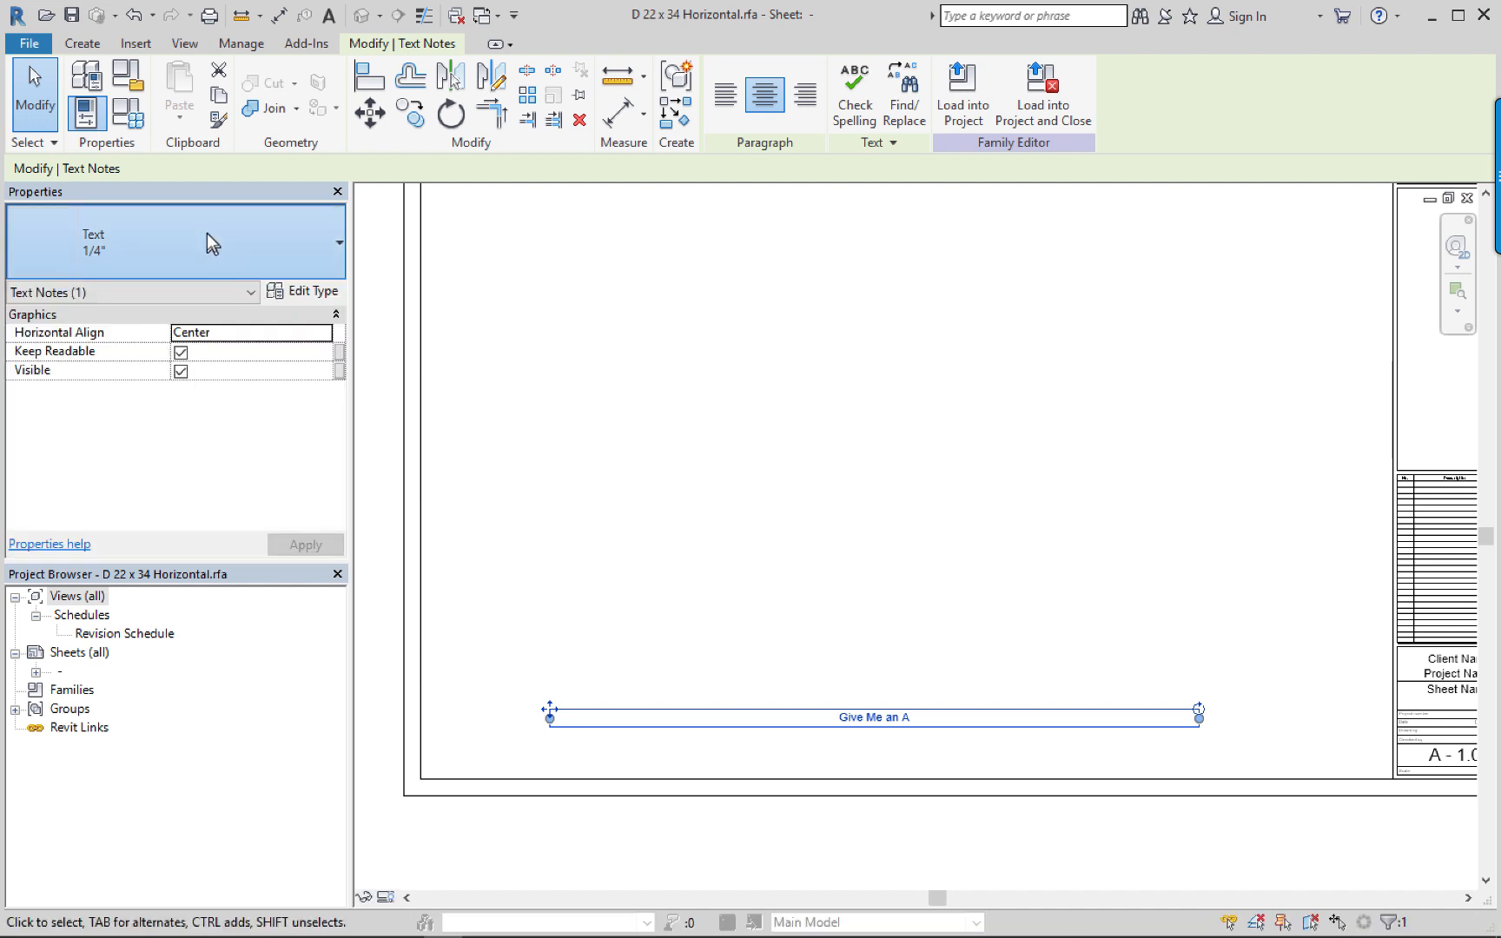
left_click(207, 233)
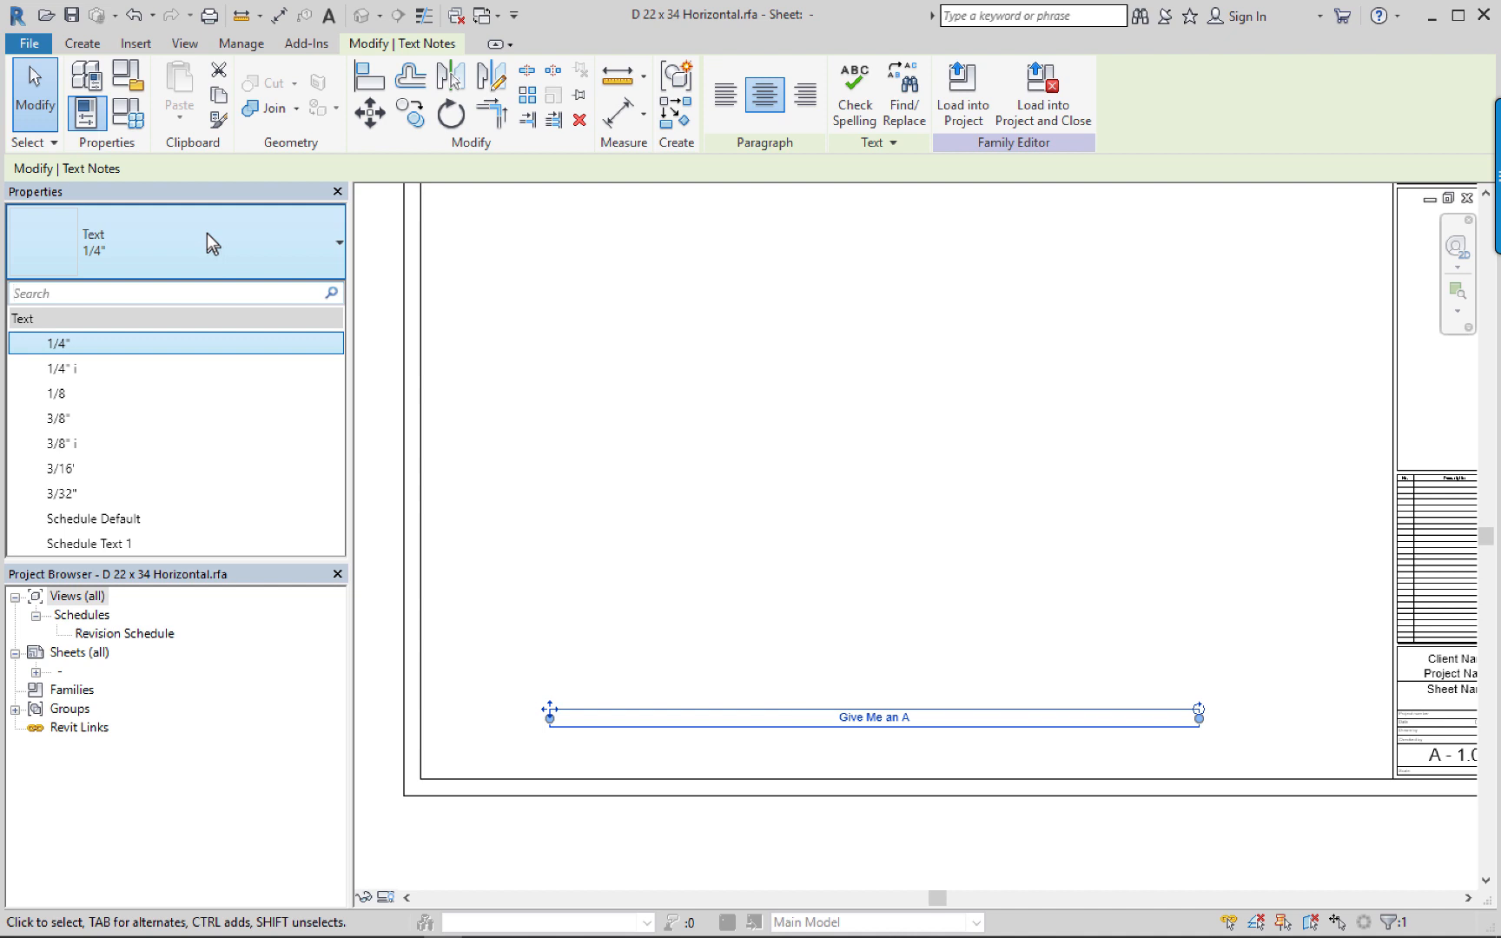
left_click(125, 345)
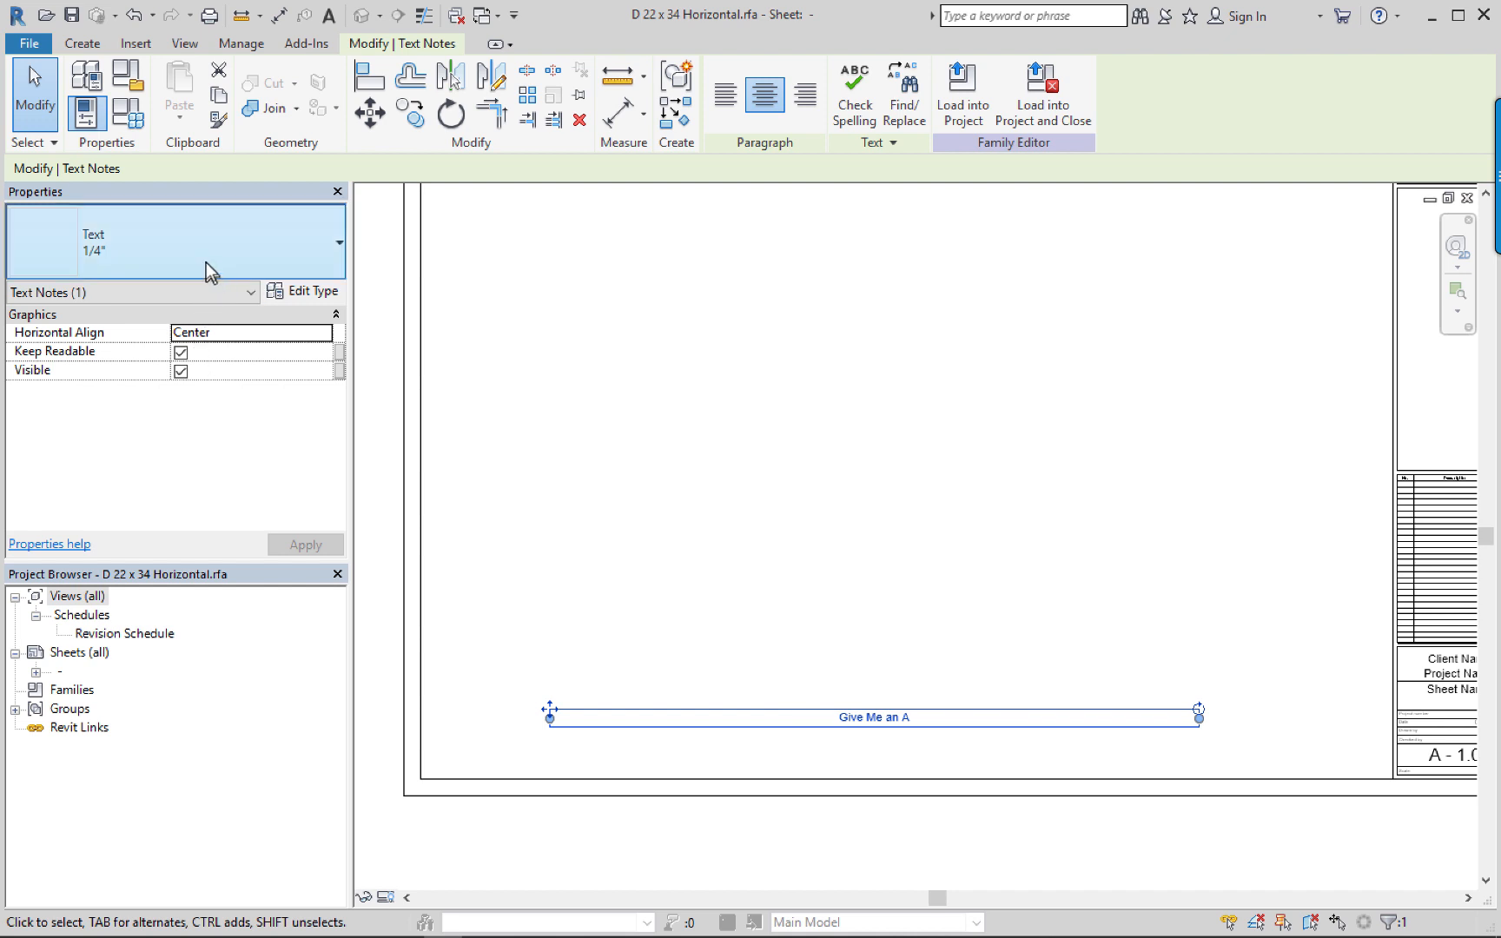
left_click(319, 294)
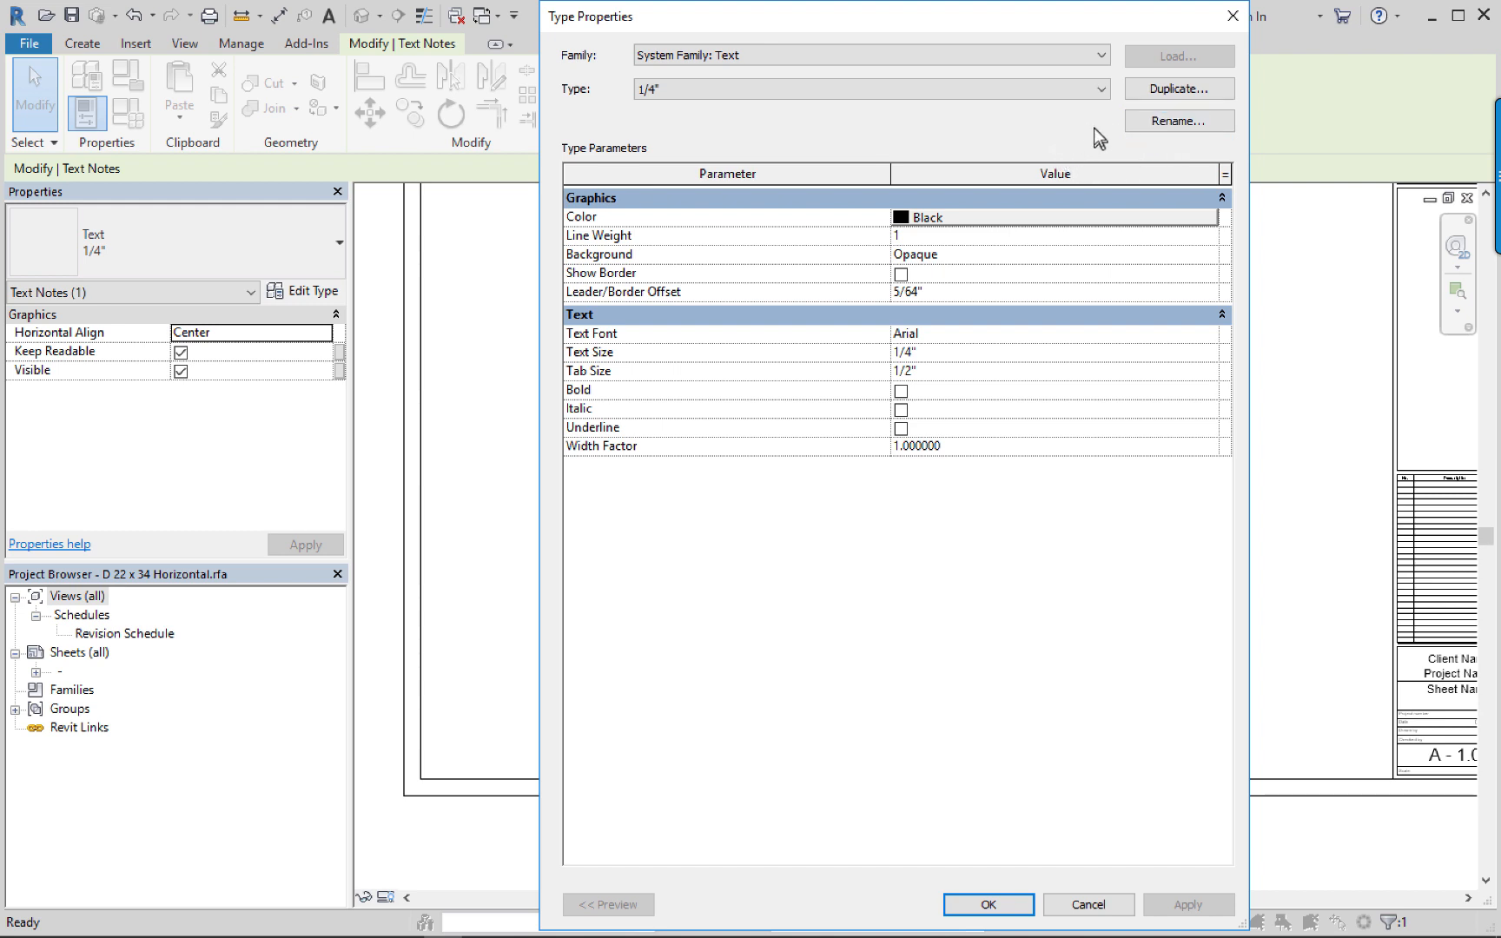
left_click(1151, 90)
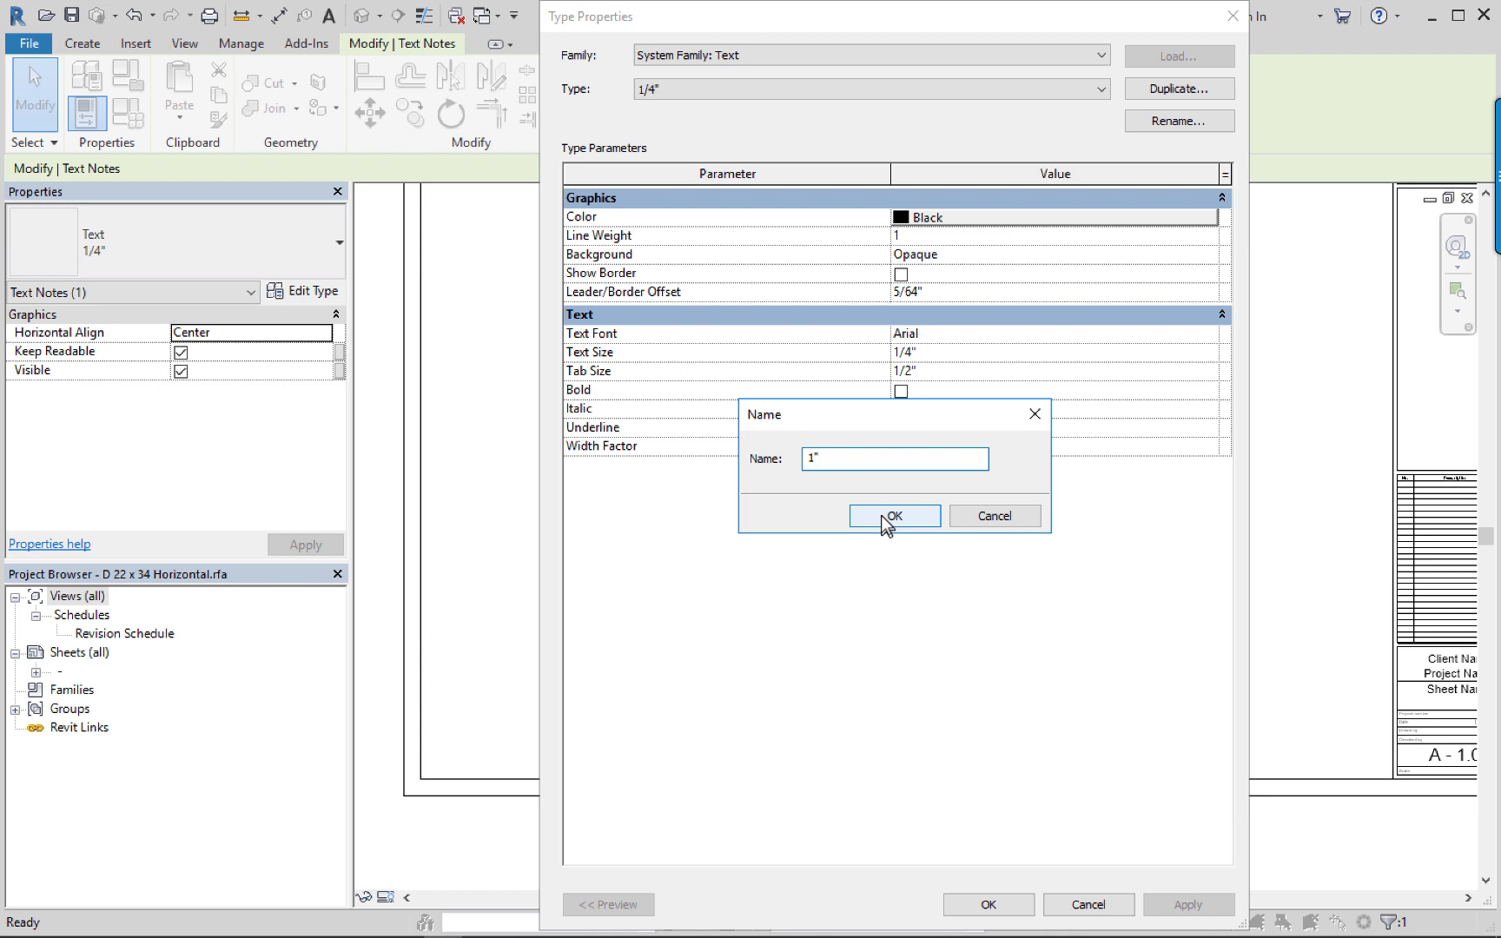
left_click(881, 515)
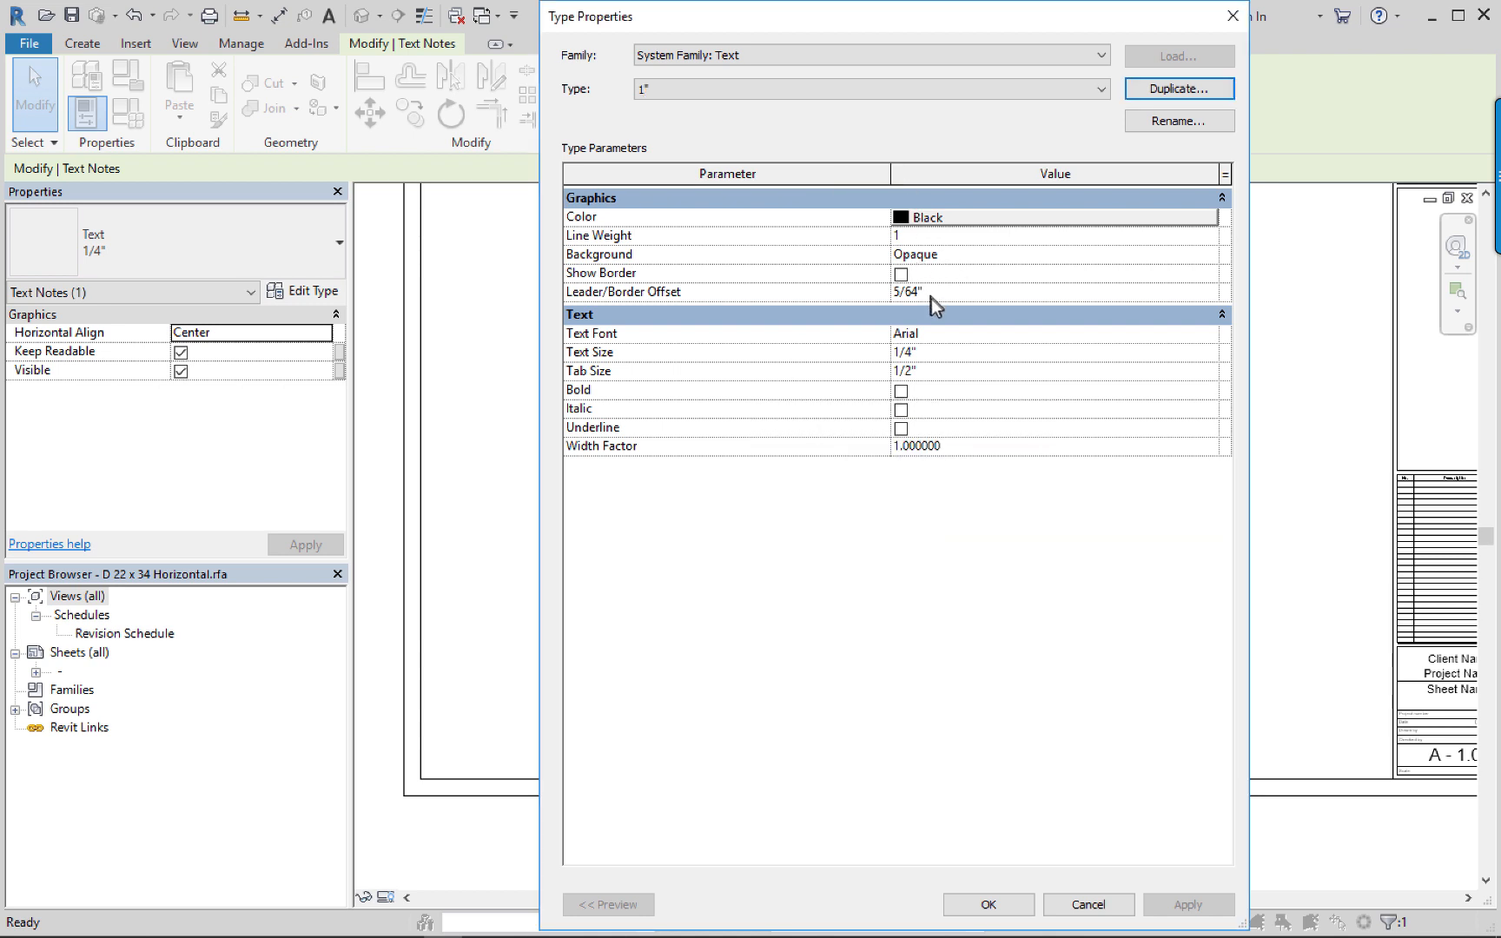
Set the text size of the new 1" text type to 1".
left_click(926, 354)
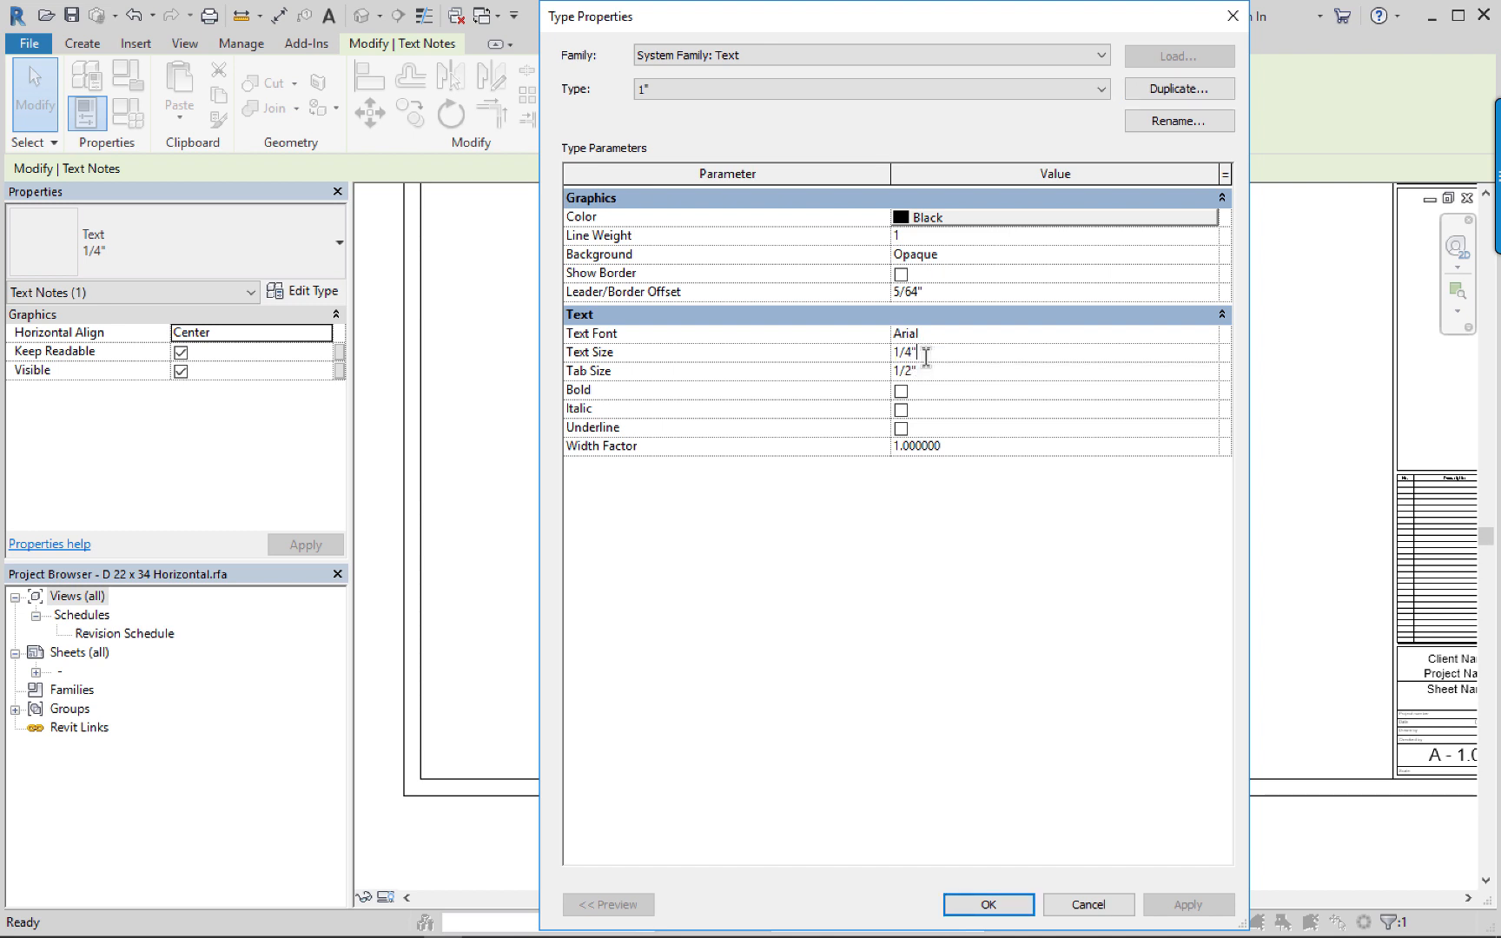
left_click_drag(931, 356, 871, 350)
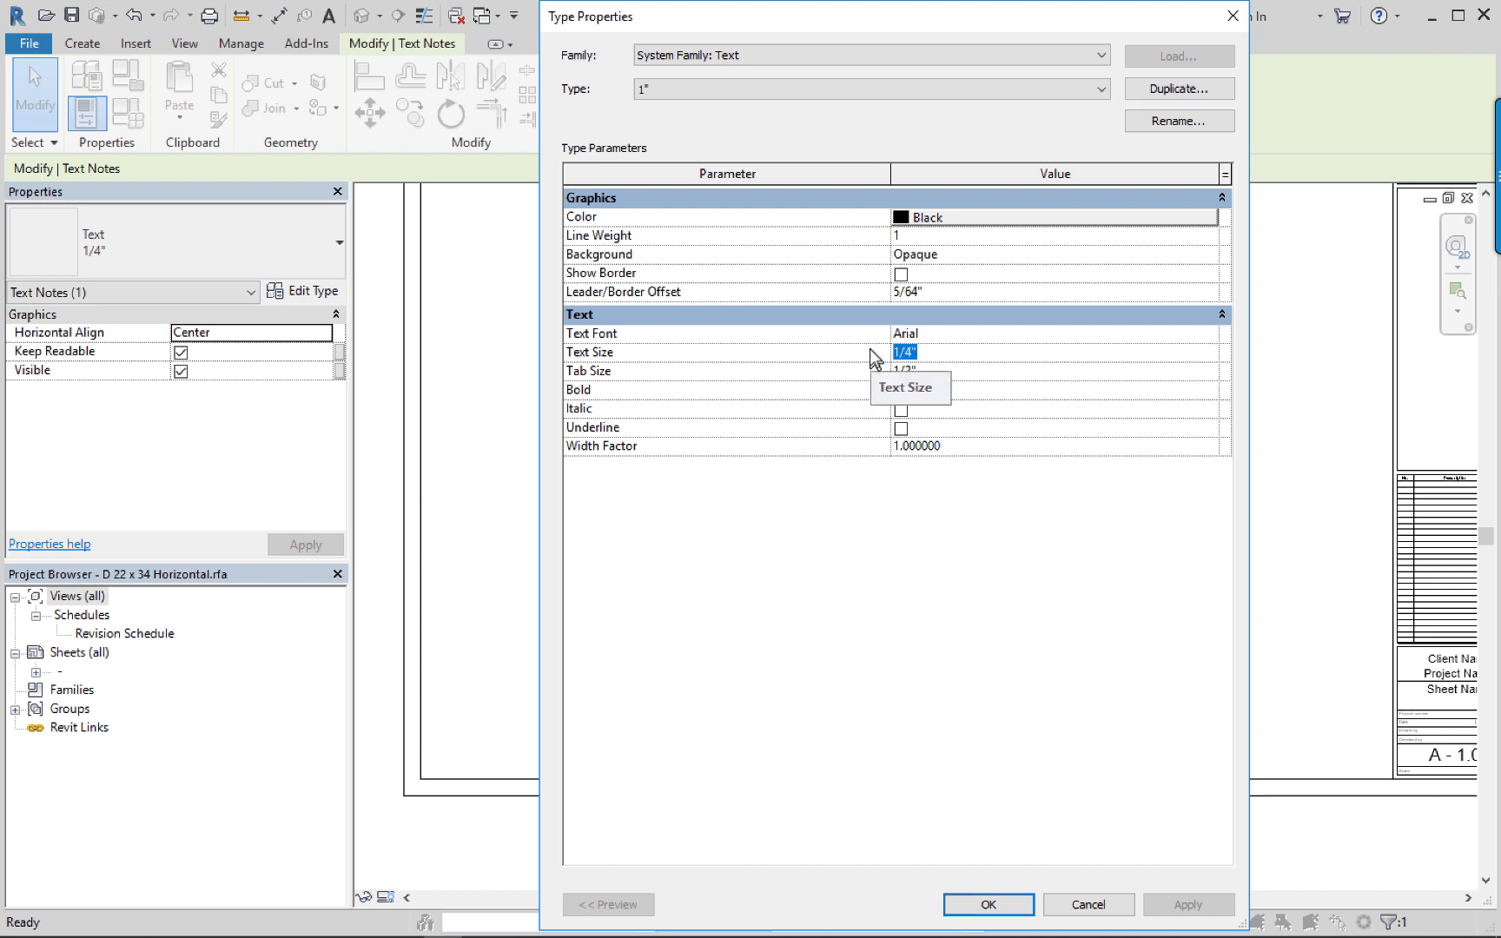
type("1\"")
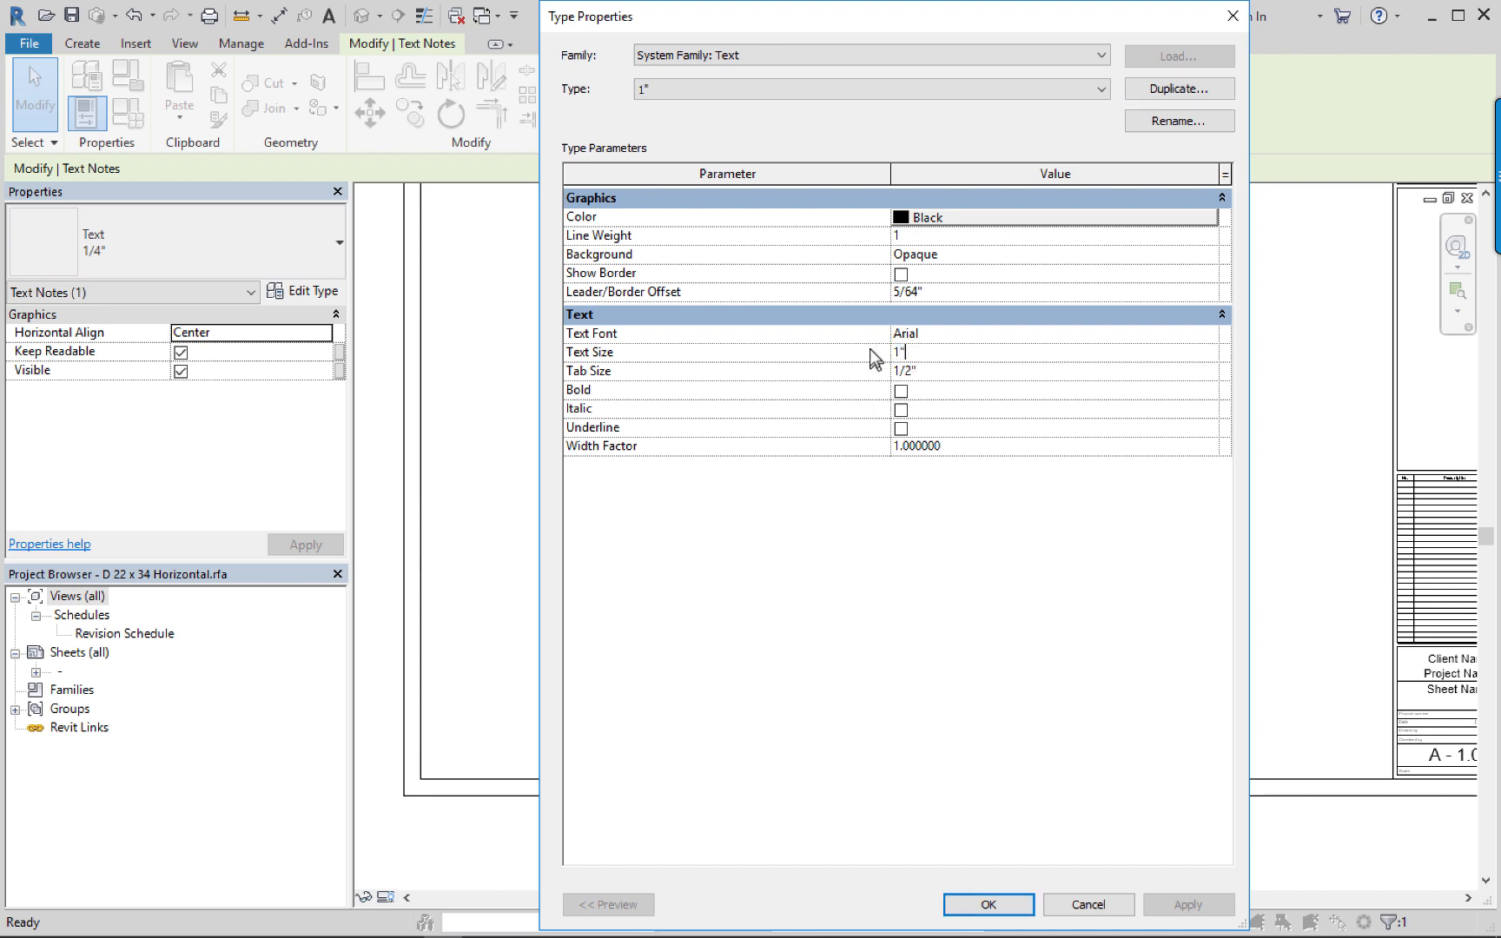
Change the 1" type's text font to Times New Roman and apply the type to the note.
left_click(949, 334)
left_click(1208, 335)
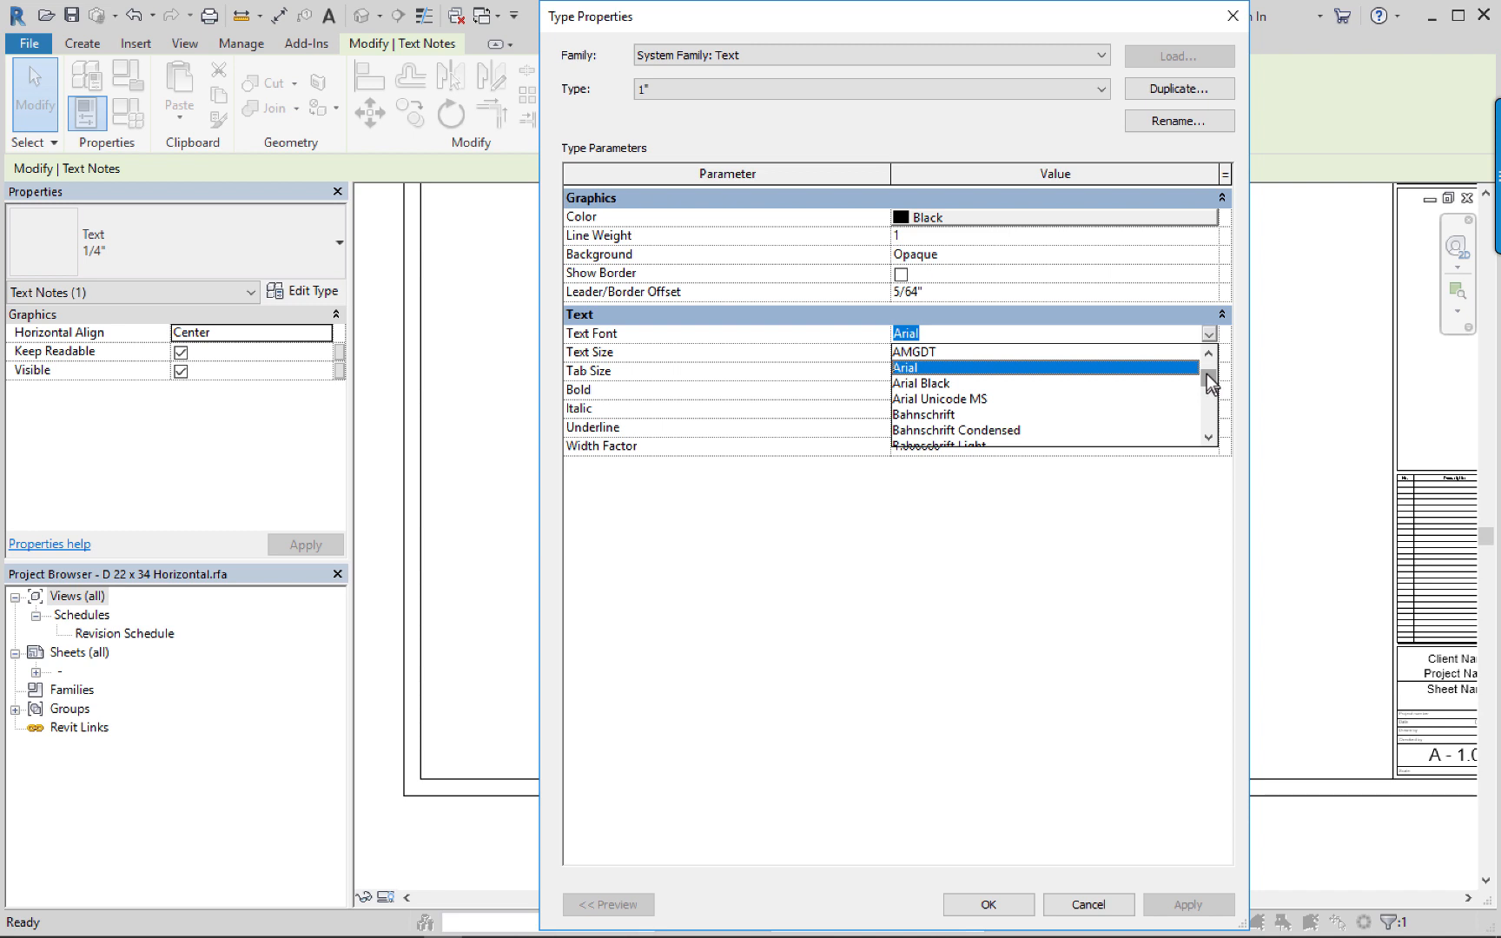
left_click_drag(1206, 374, 1207, 405)
left_click_drag(1213, 414, 1212, 419)
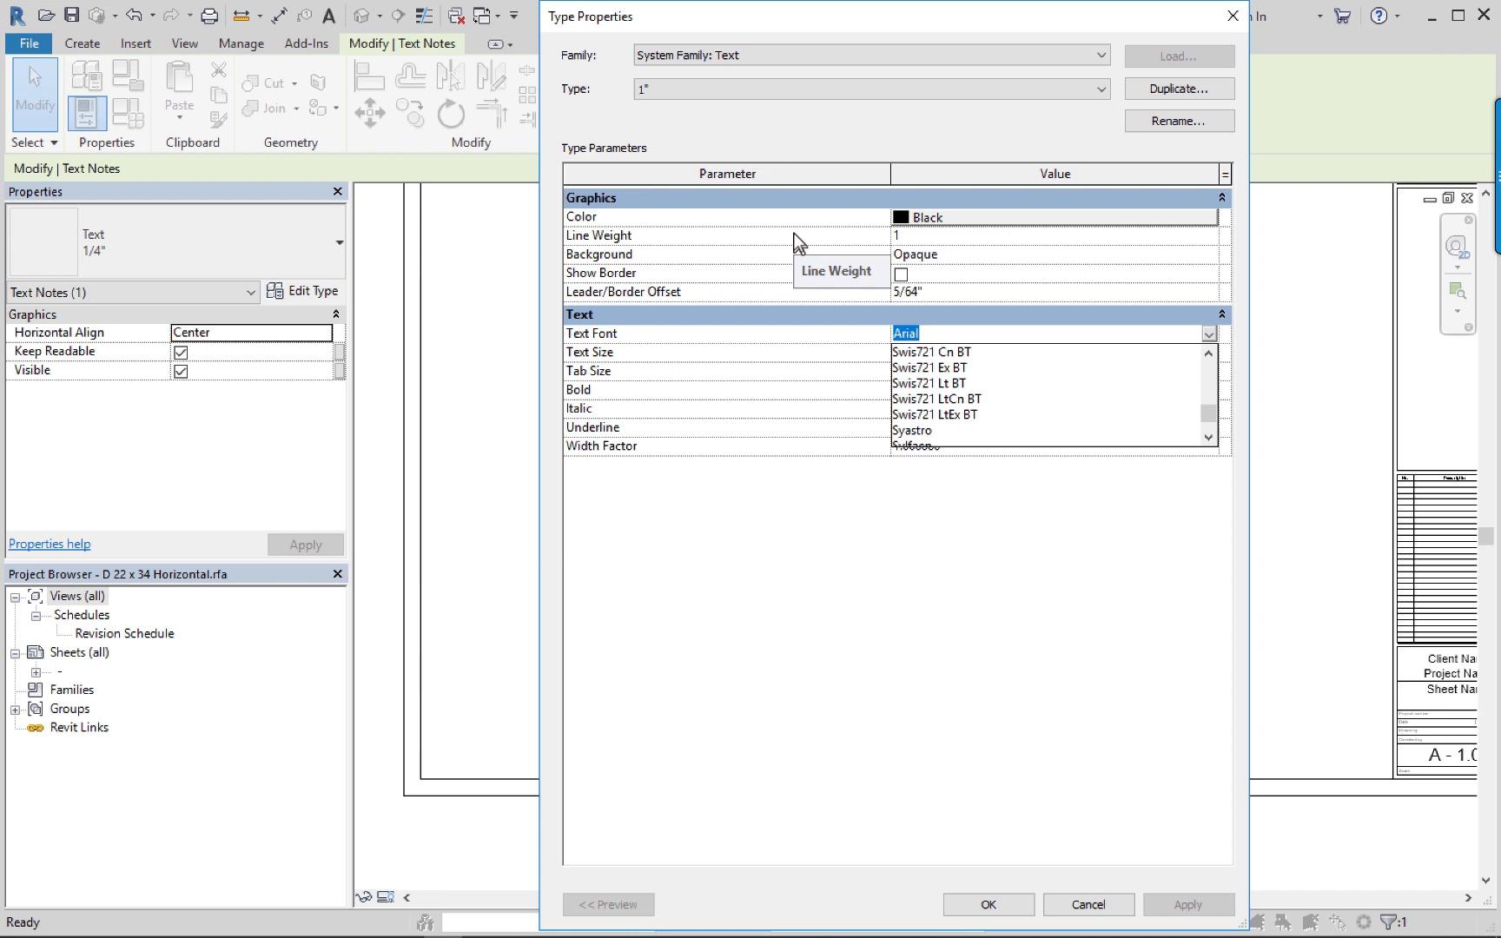
left_click(1208, 333)
left_click_drag(1208, 379, 1208, 424)
left_click(1214, 397)
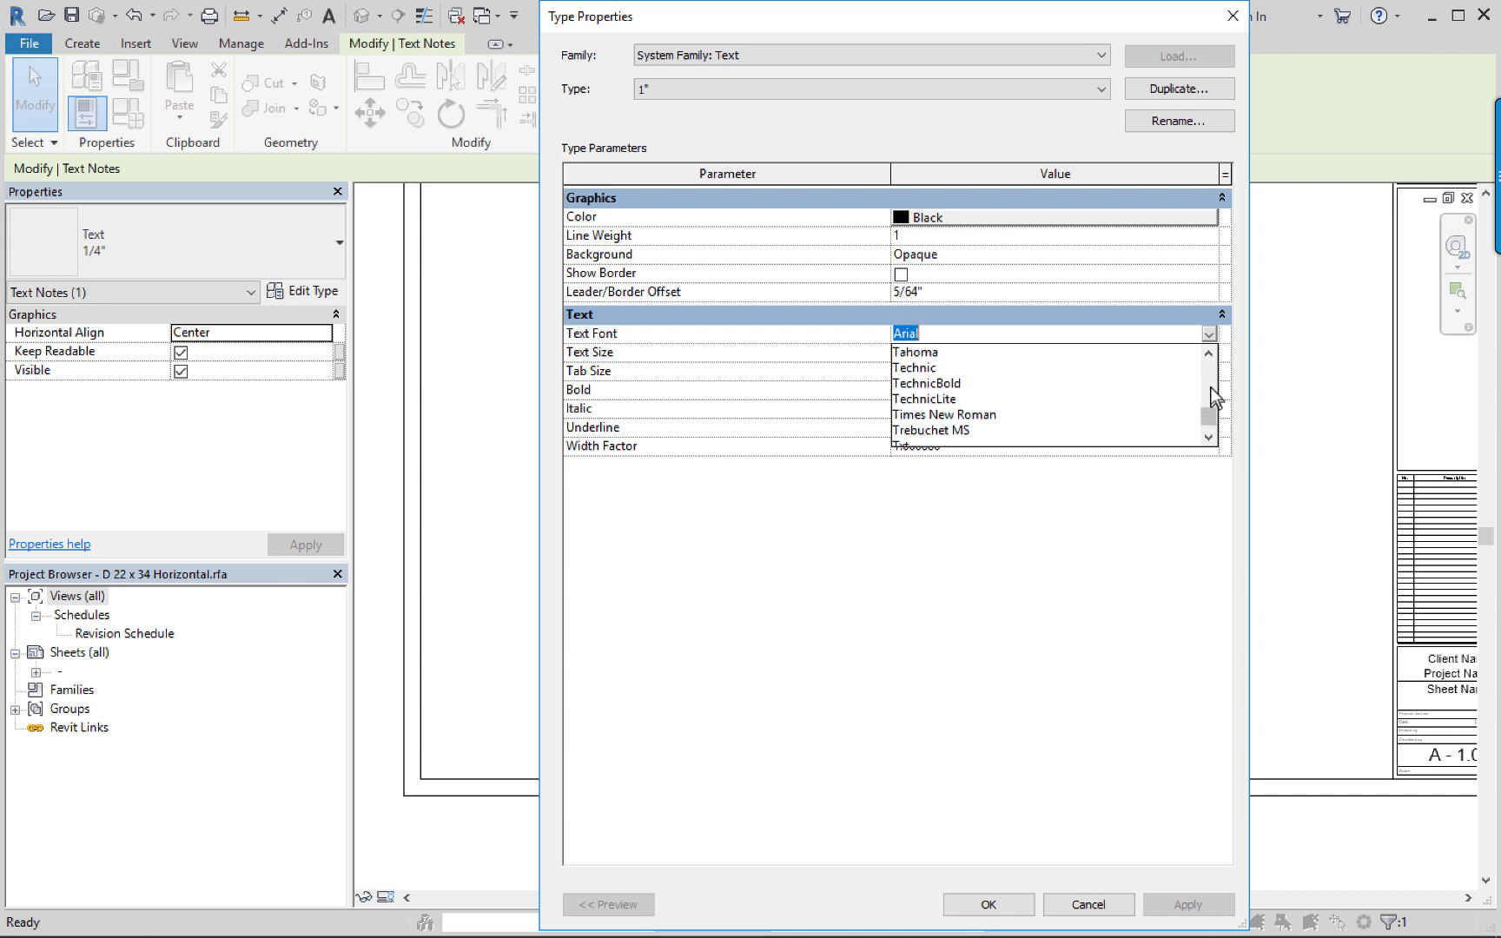
left_click(932, 415)
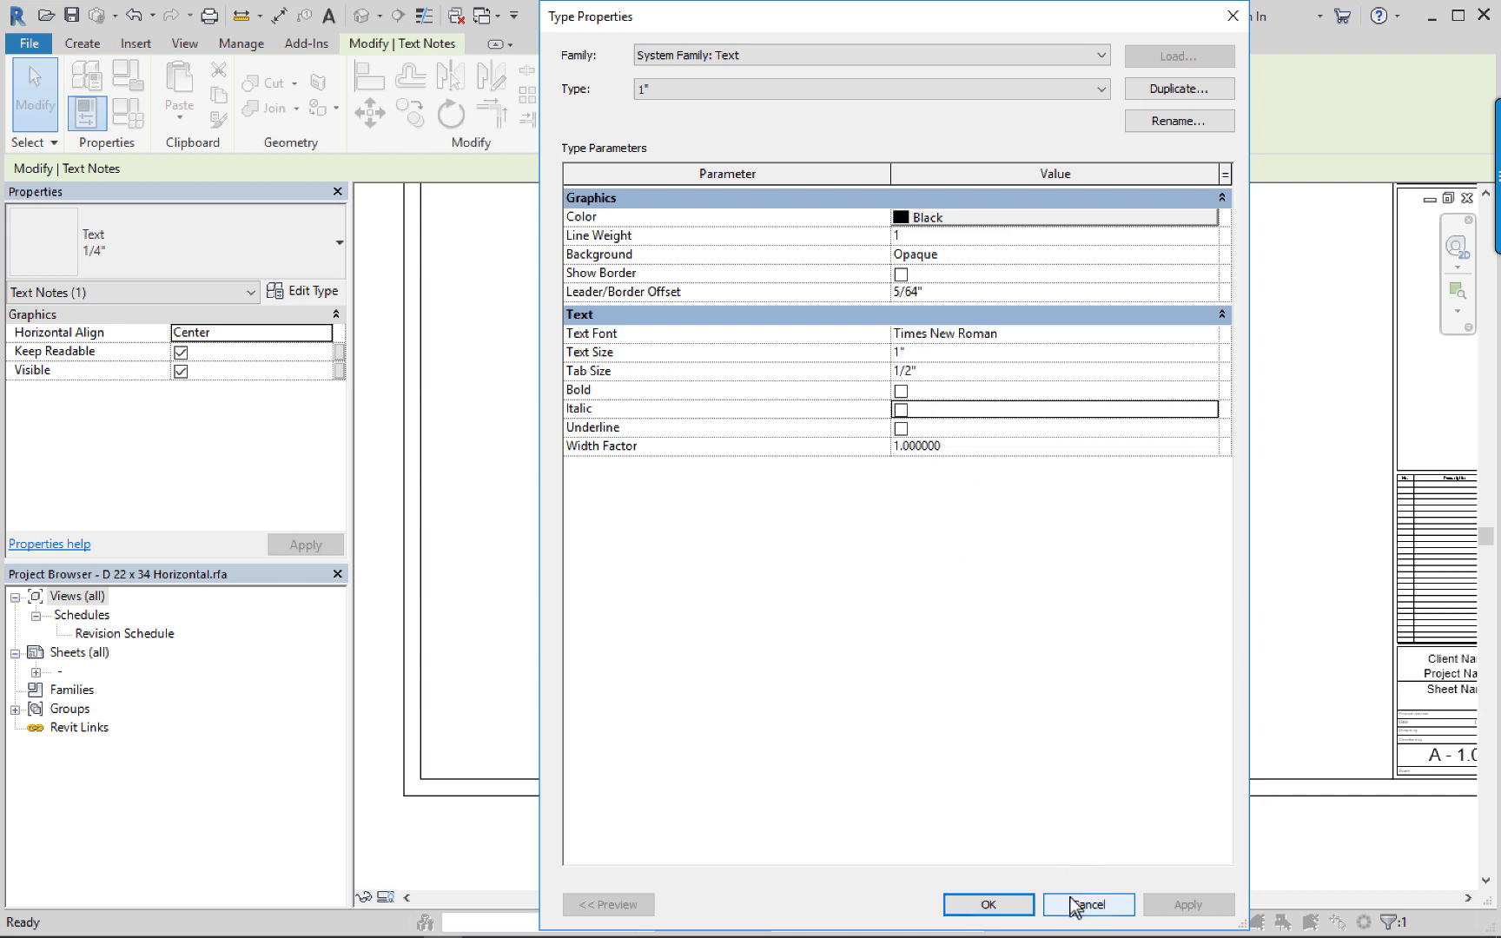
left_click(988, 907)
left_click(750, 587)
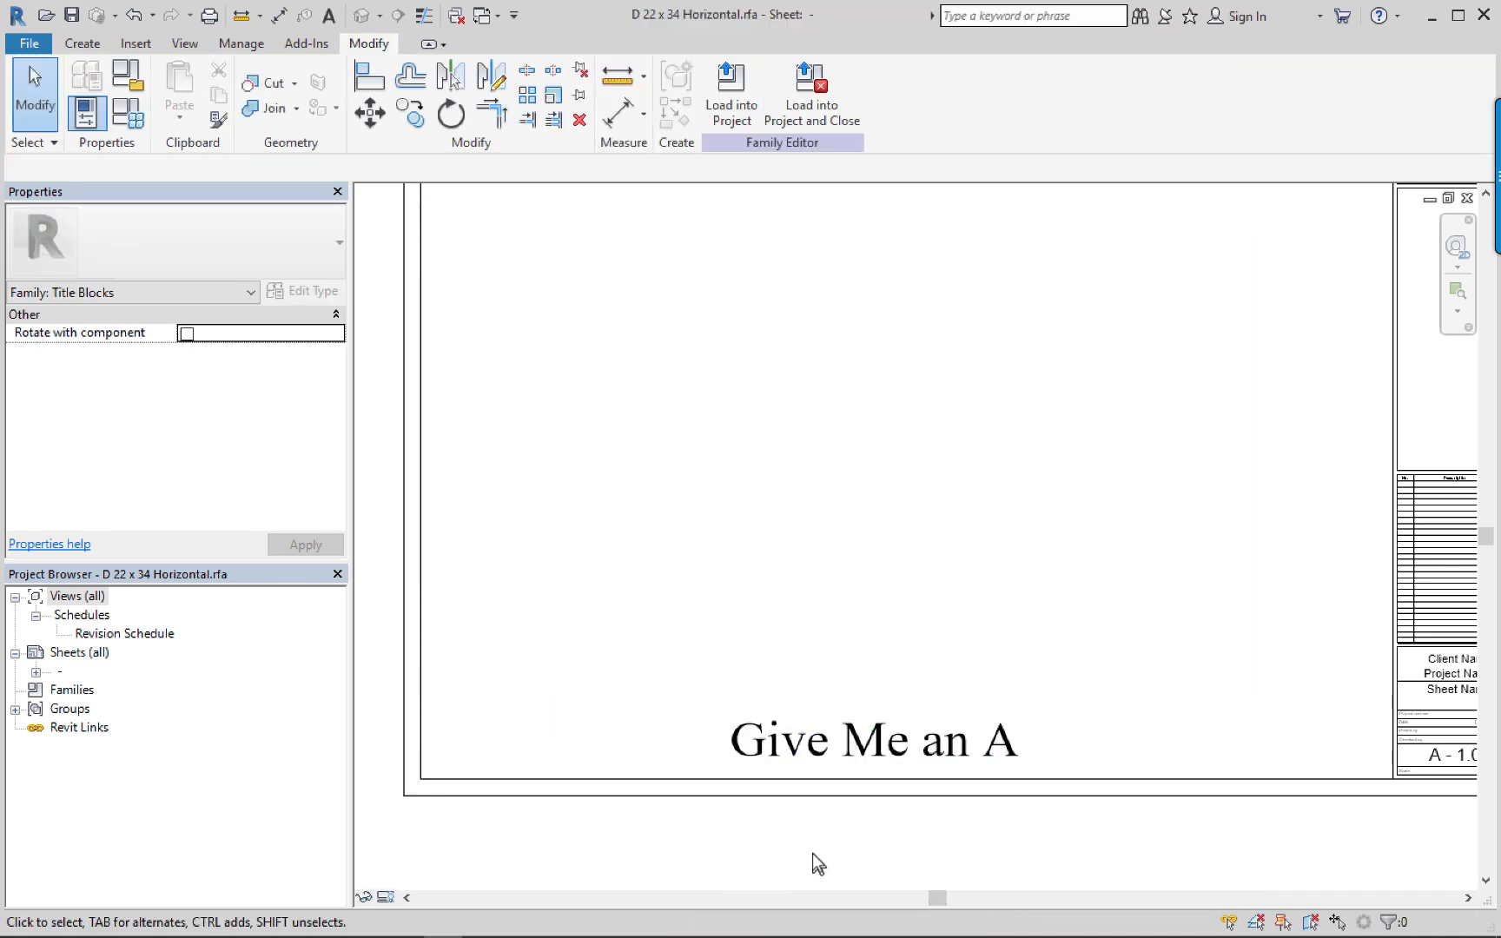
left_click(825, 742)
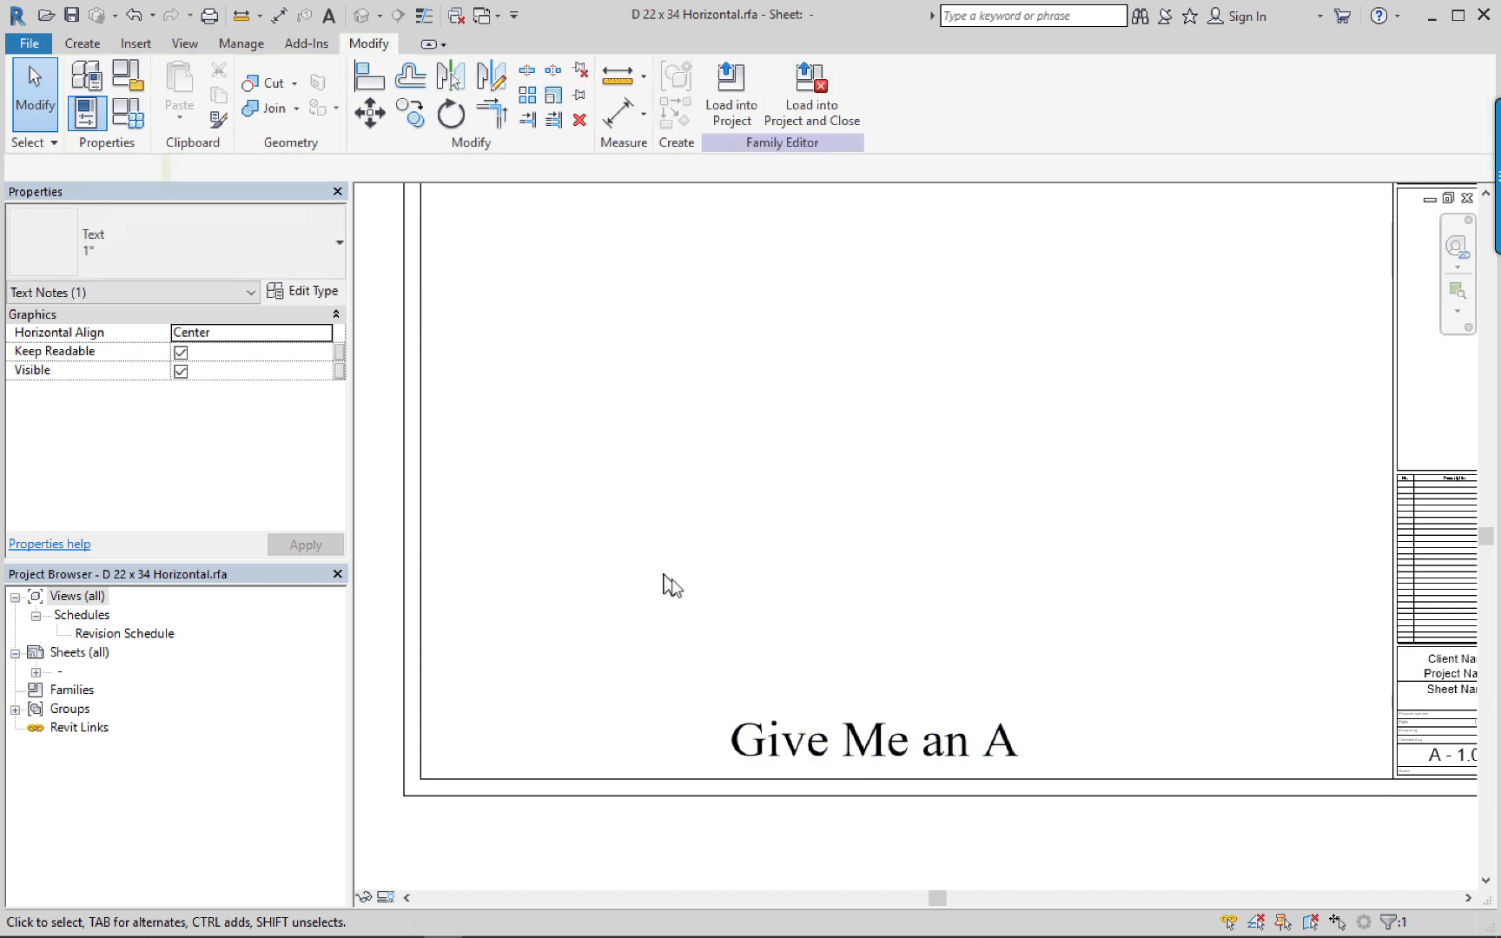
left_click(665, 575)
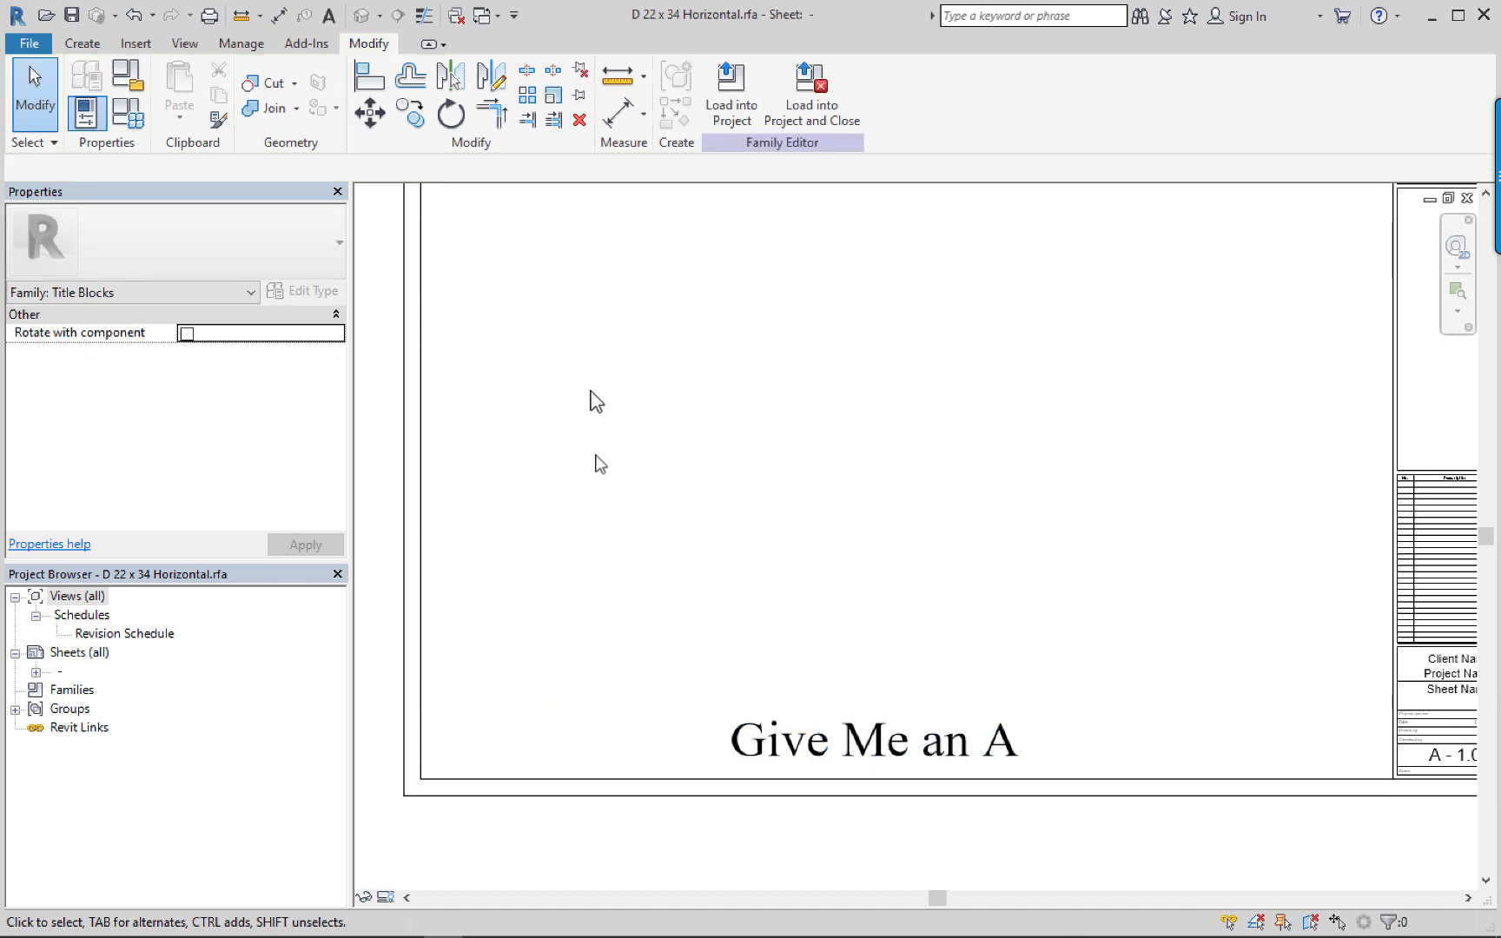
middle_click_drag(749, 448, 794, 507)
scroll(724, 479, "up", 1)
scroll(725, 478, "down", 3)
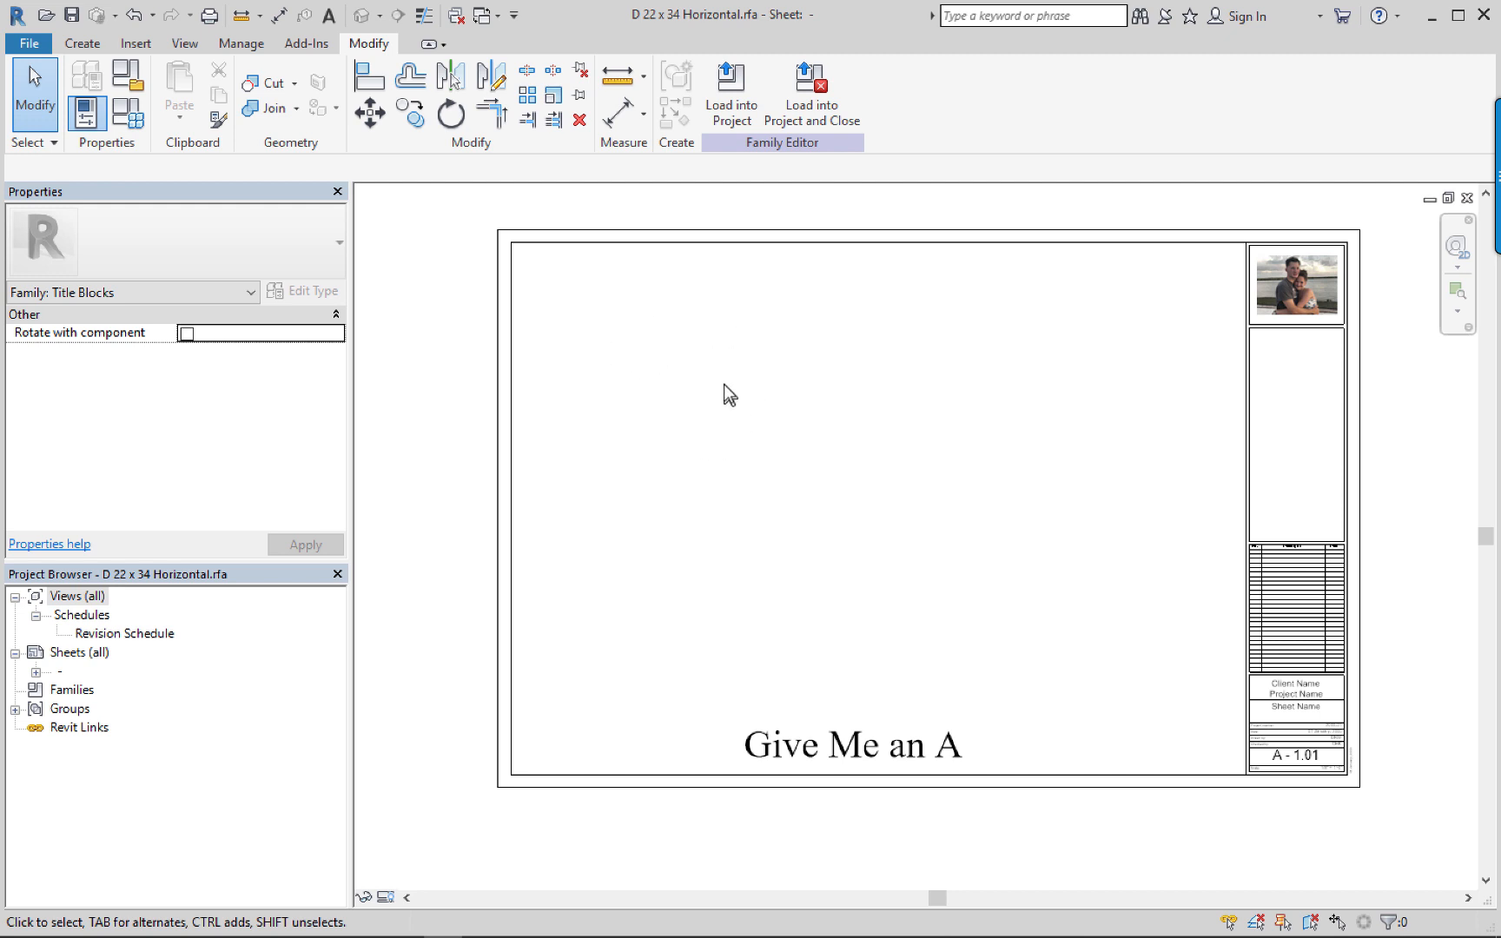
Save the title block family as Brody titleblockl.rfa in the Drawing files folder, replacing the existing file.
key("ctrl+s")
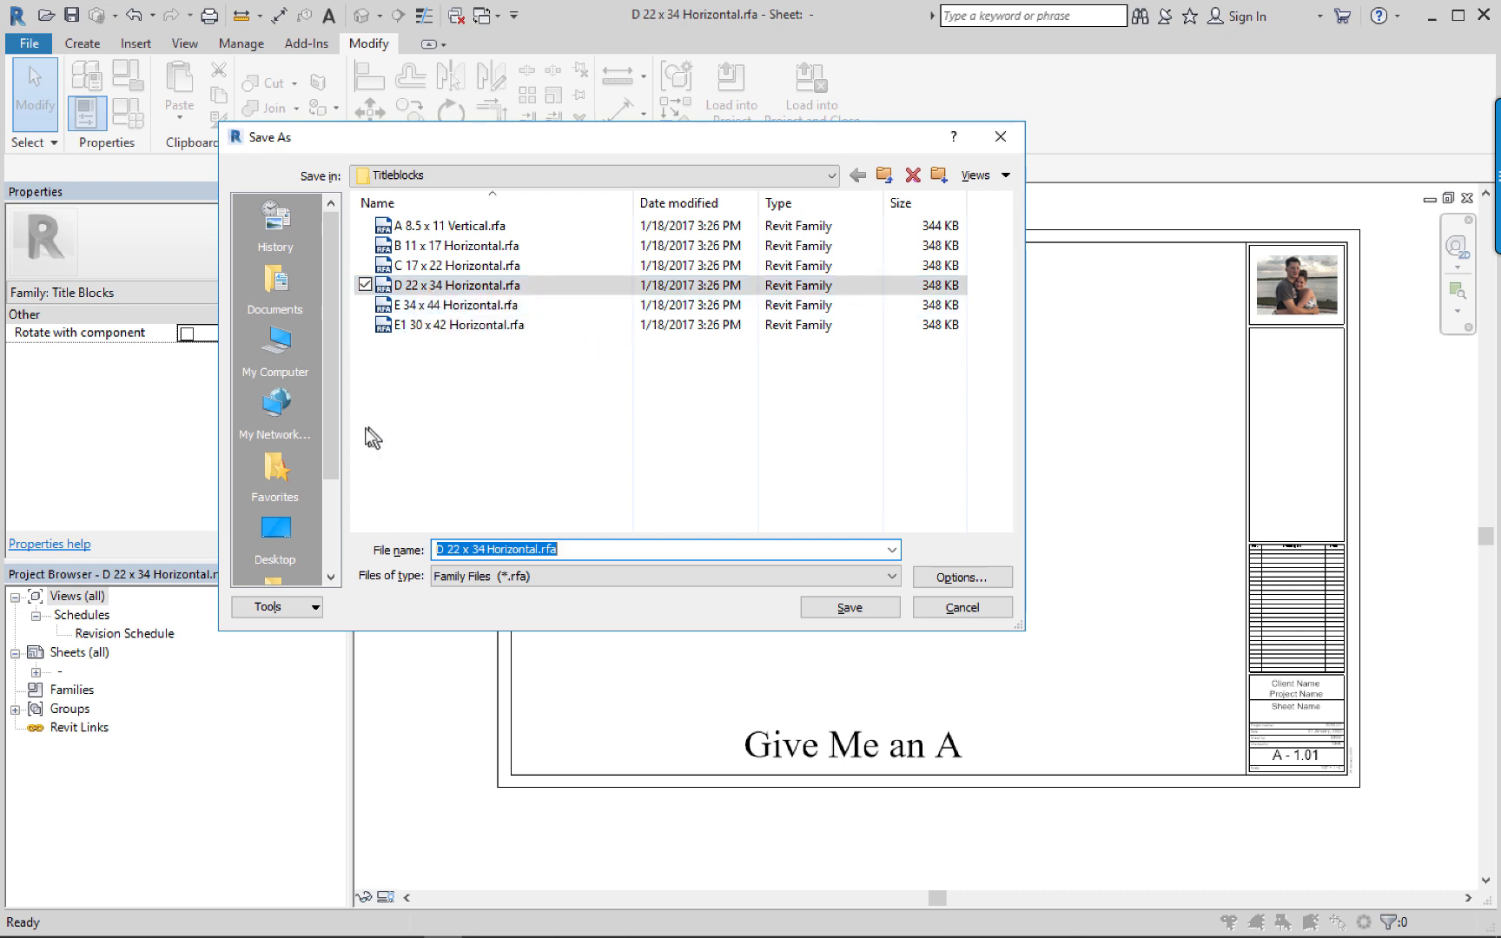
mouse_move(328, 430)
left_mouse_down()
mouse_move(345, 528)
mouse_move(329, 424)
left_mouse_up()
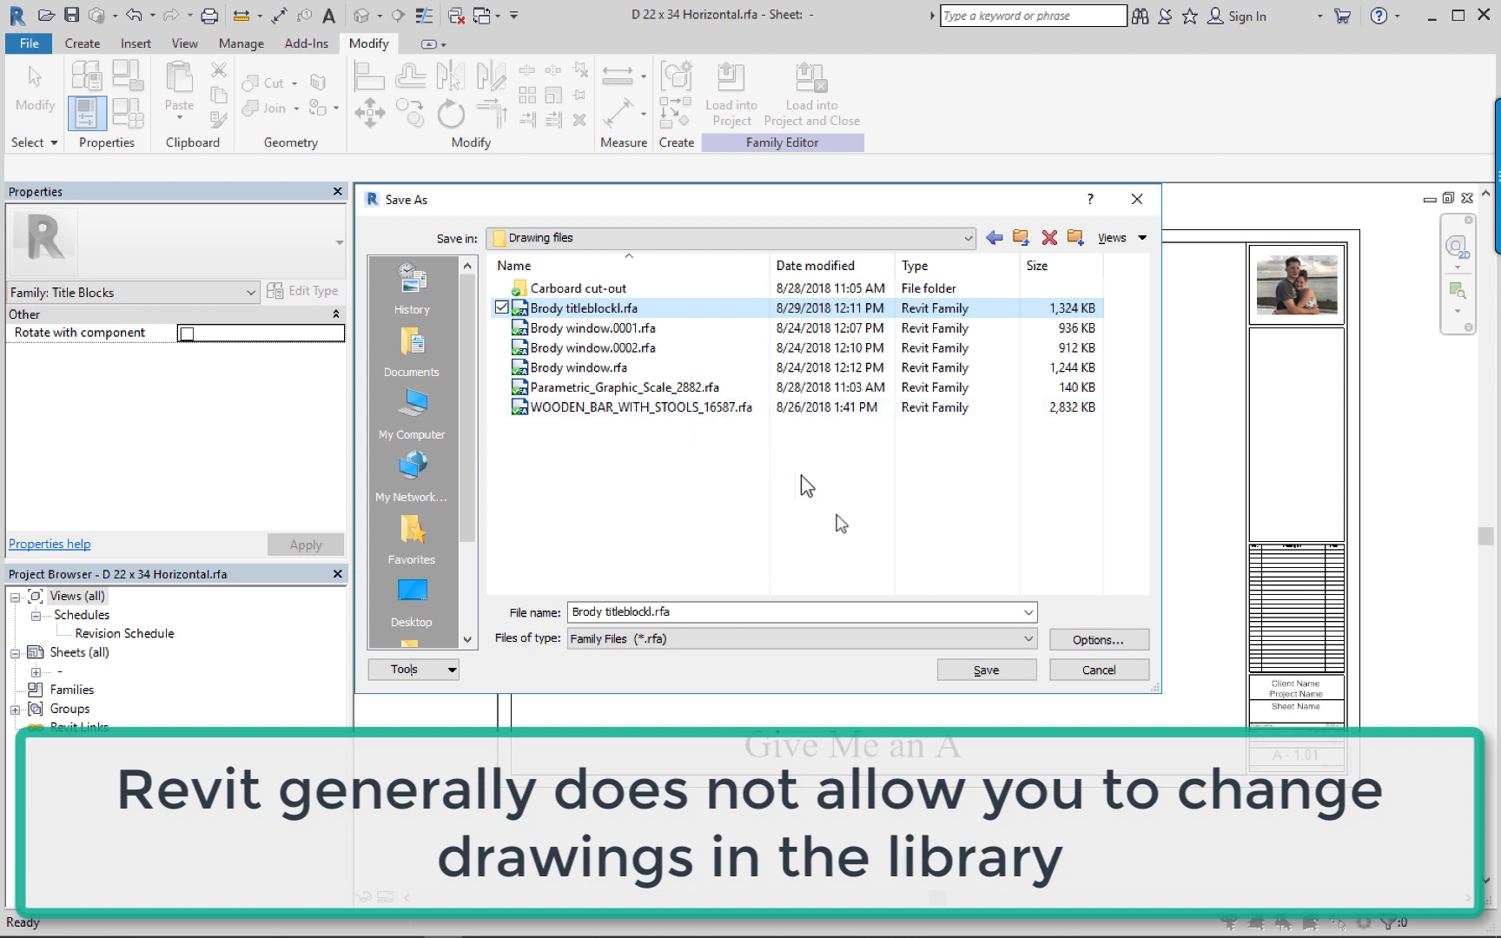
left_click(999, 672)
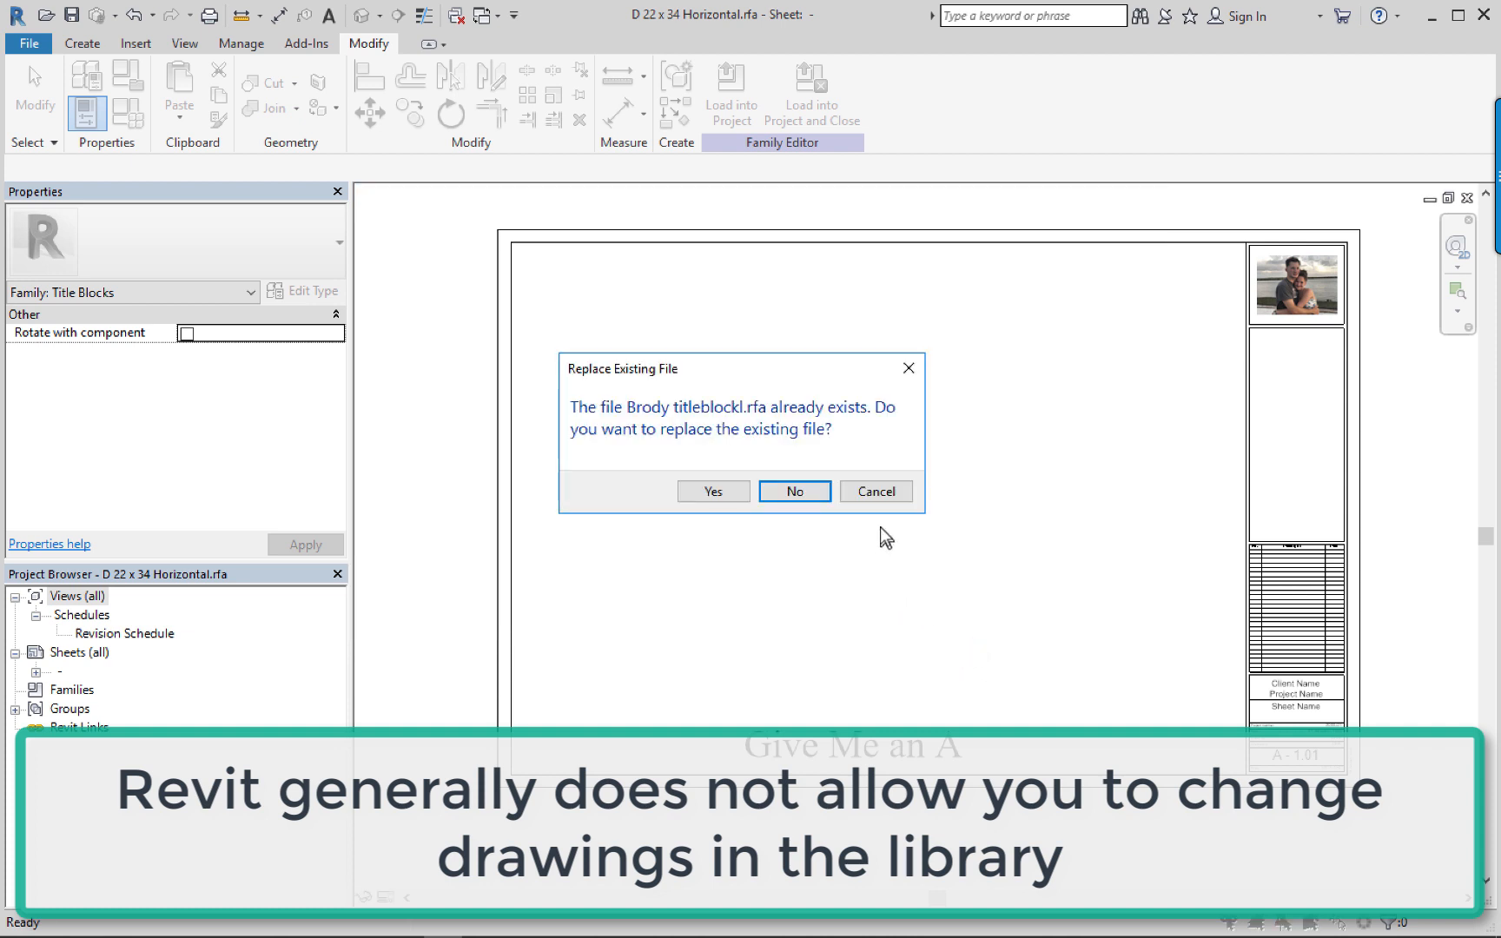
left_click(745, 492)
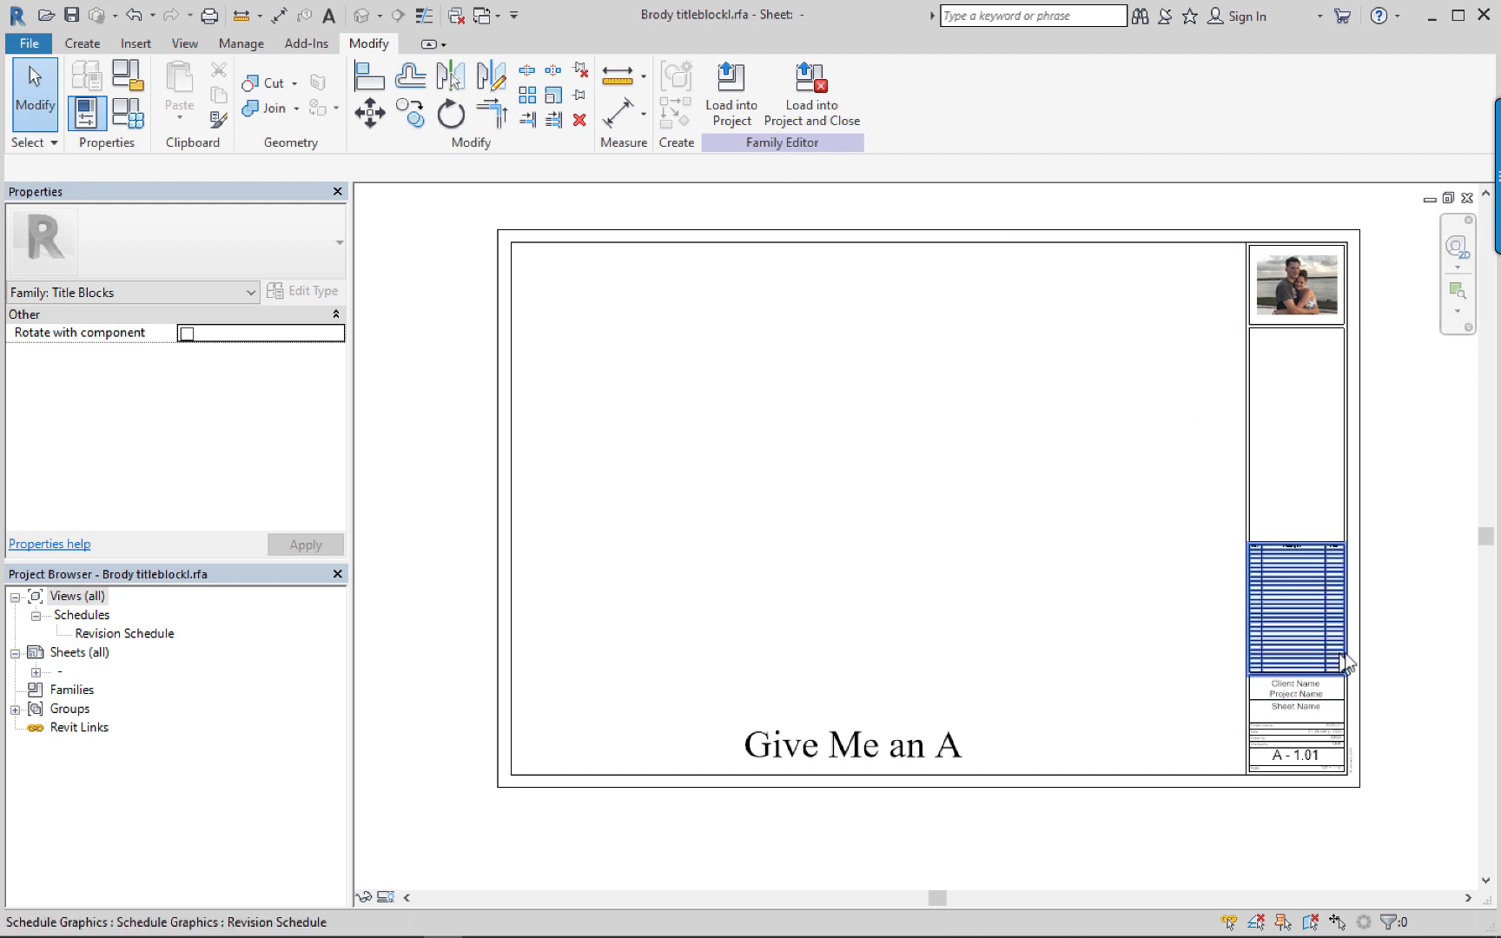
Load the title block family into the Sonsie after lecture 5.rvt project and close the family, dismissing the warning.
left_click(1286, 594)
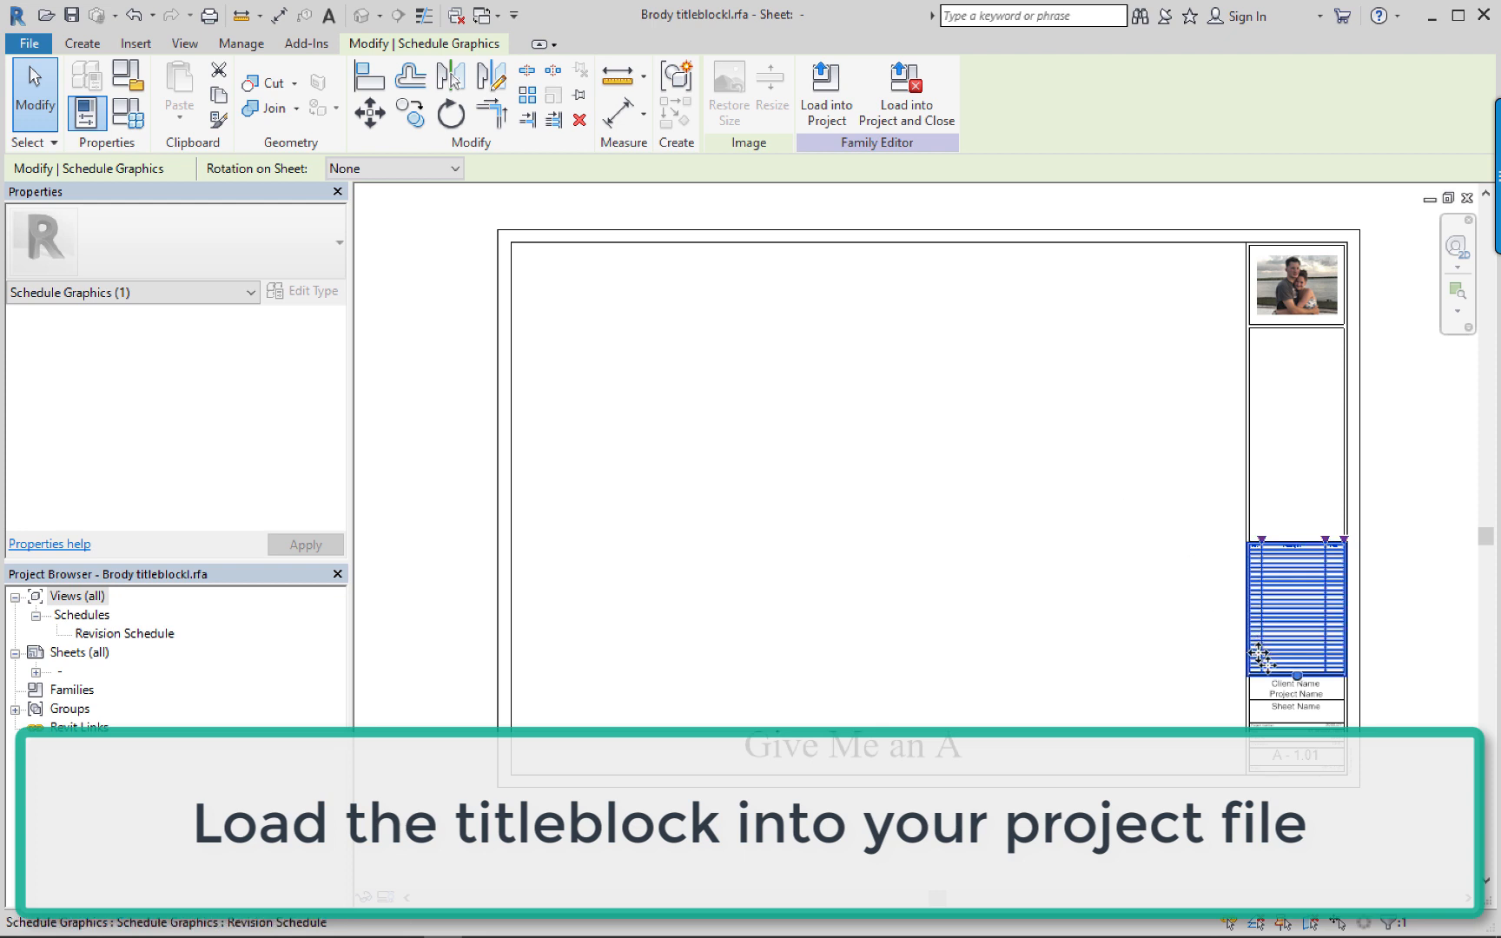
scroll(1216, 422, "down", 1)
left_click(1040, 416)
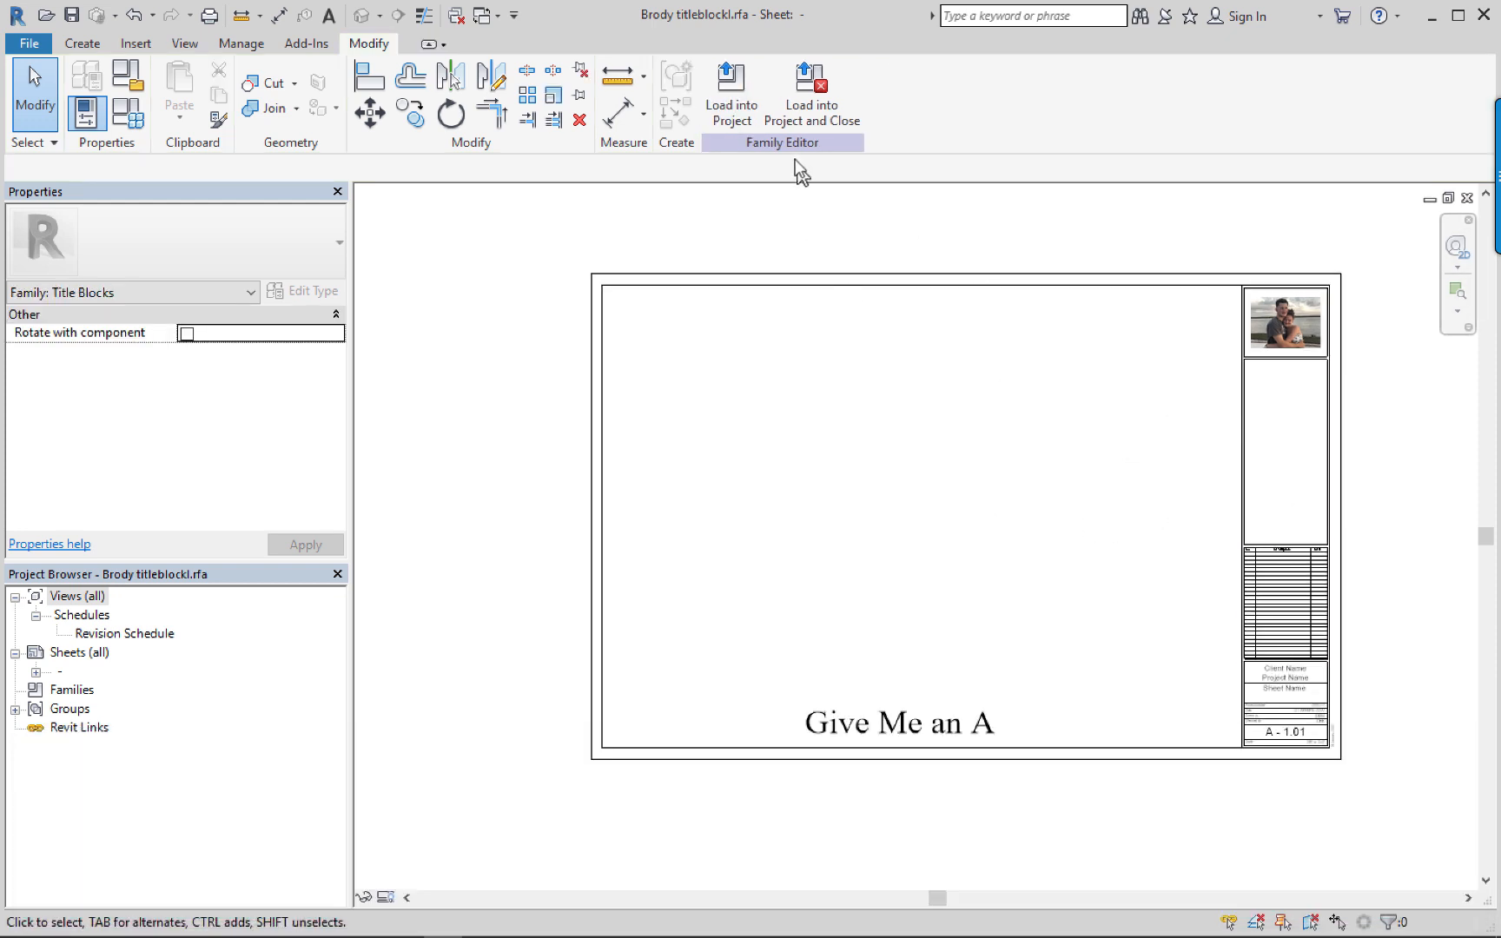
left_click(811, 96)
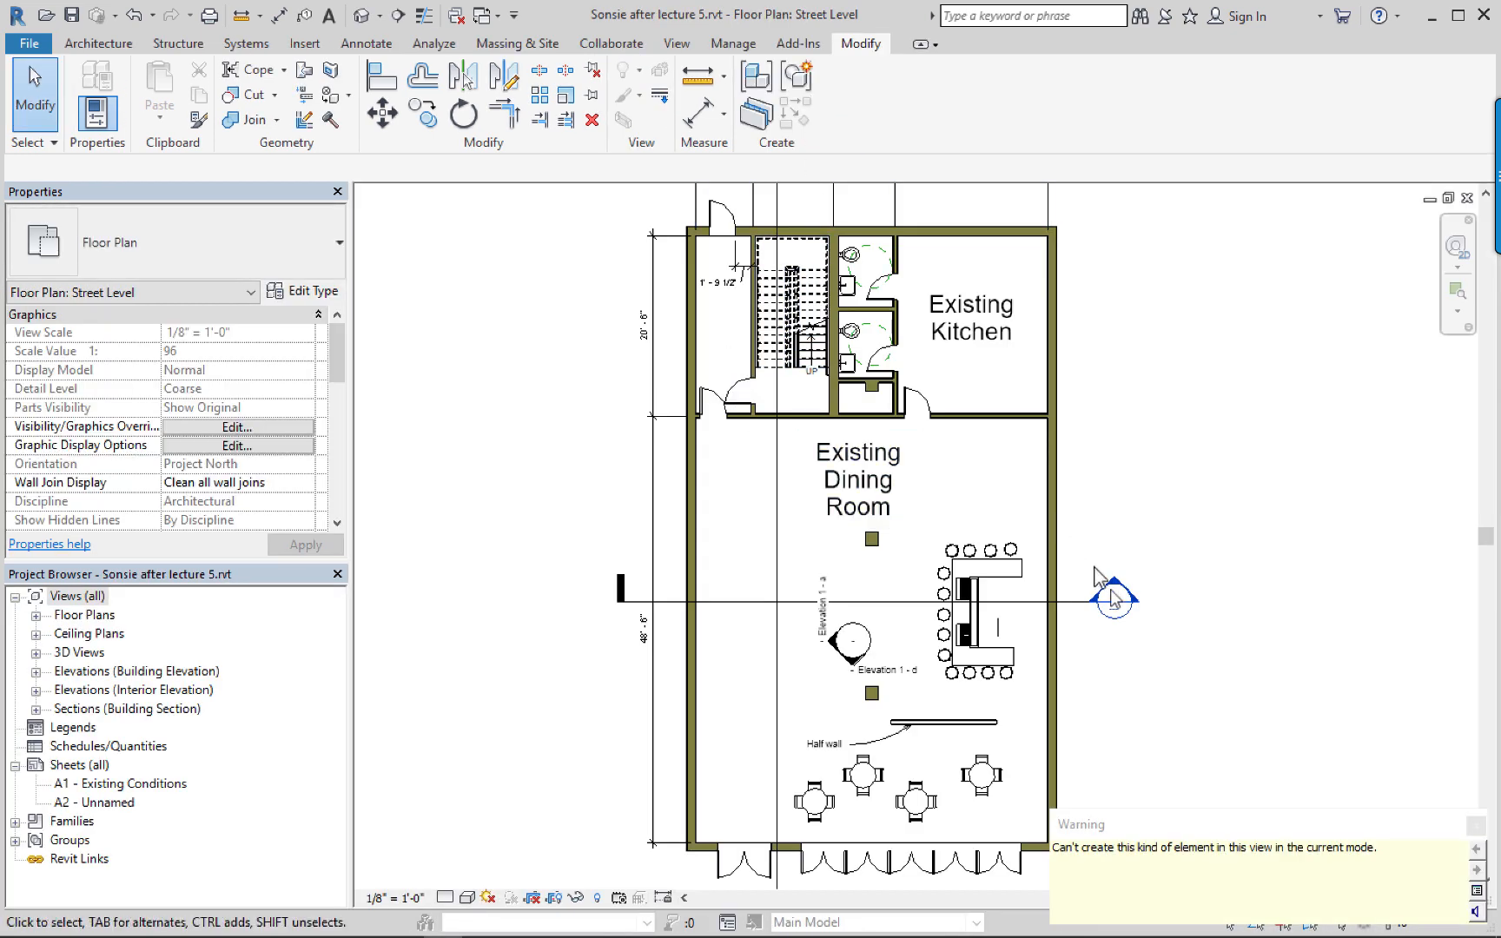
left_click(1476, 825)
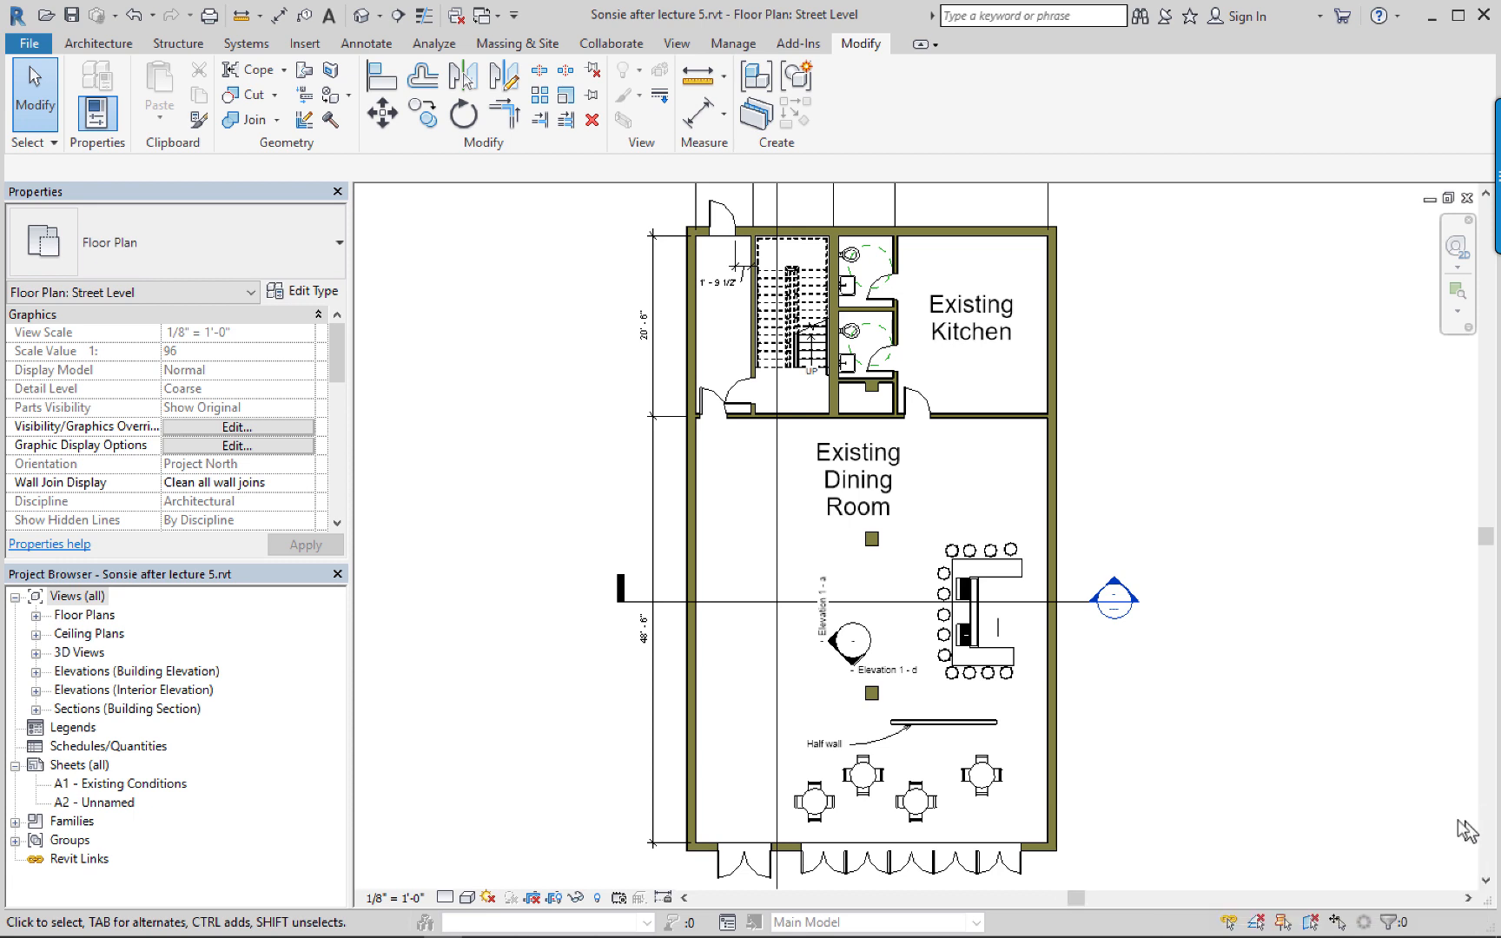
Open the A1 - Existing Conditions sheet of the project.
left_click(110, 785)
double_click(101, 786)
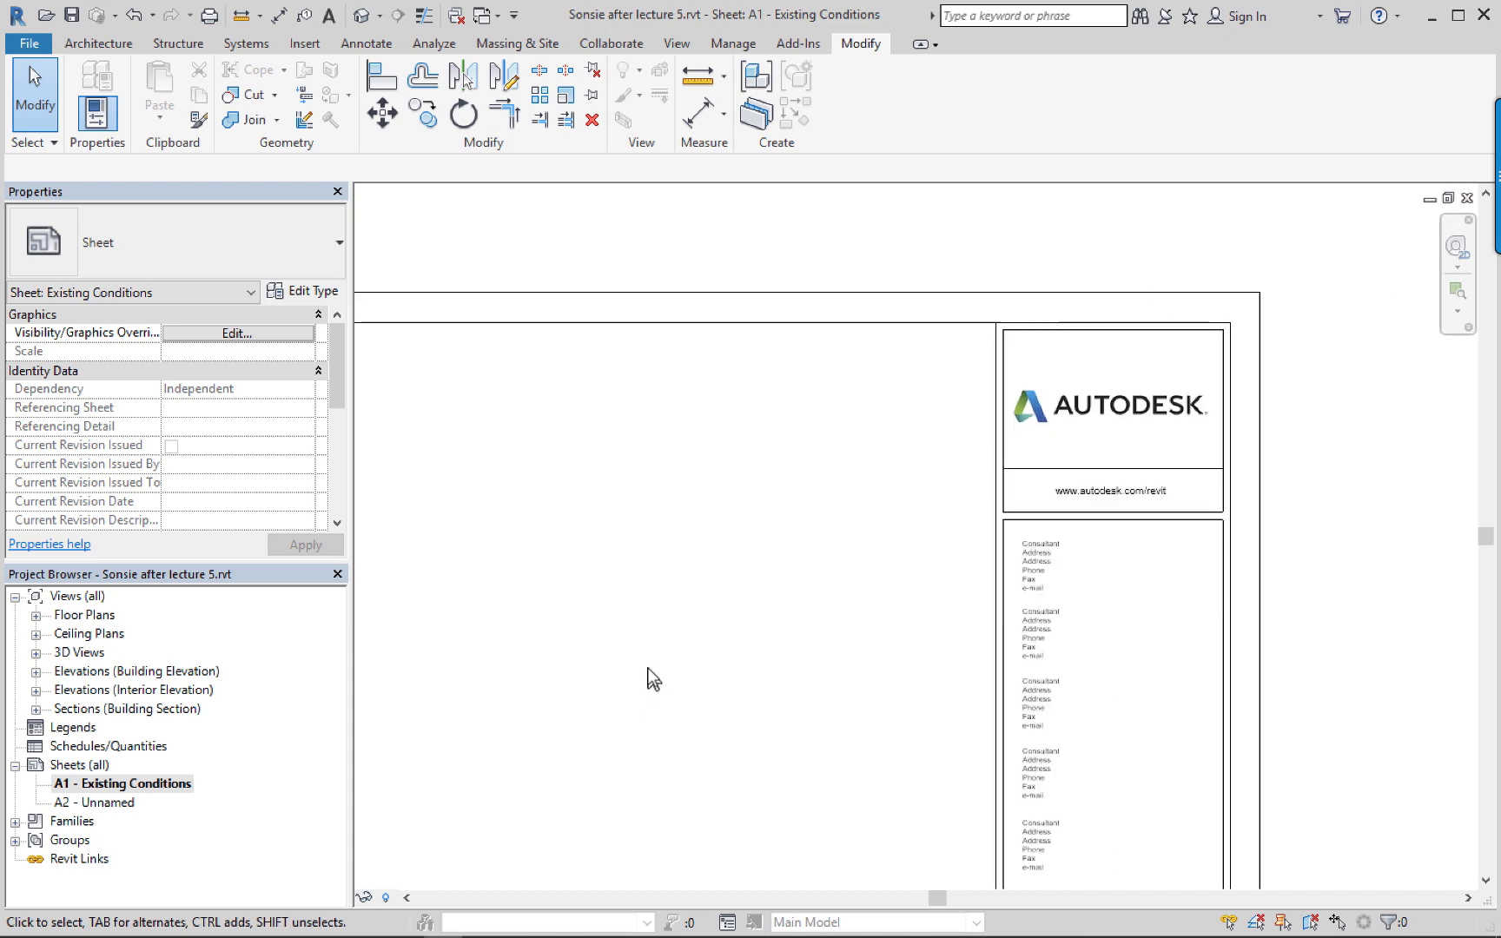
Switch the title block on sheet A1 from D 22 x 34 Horizontal to the Brody titleblockl type.
scroll(651, 676, "down", 2)
middle_click_drag(665, 664, 1103, 508)
middle_click_drag(740, 569, 824, 445)
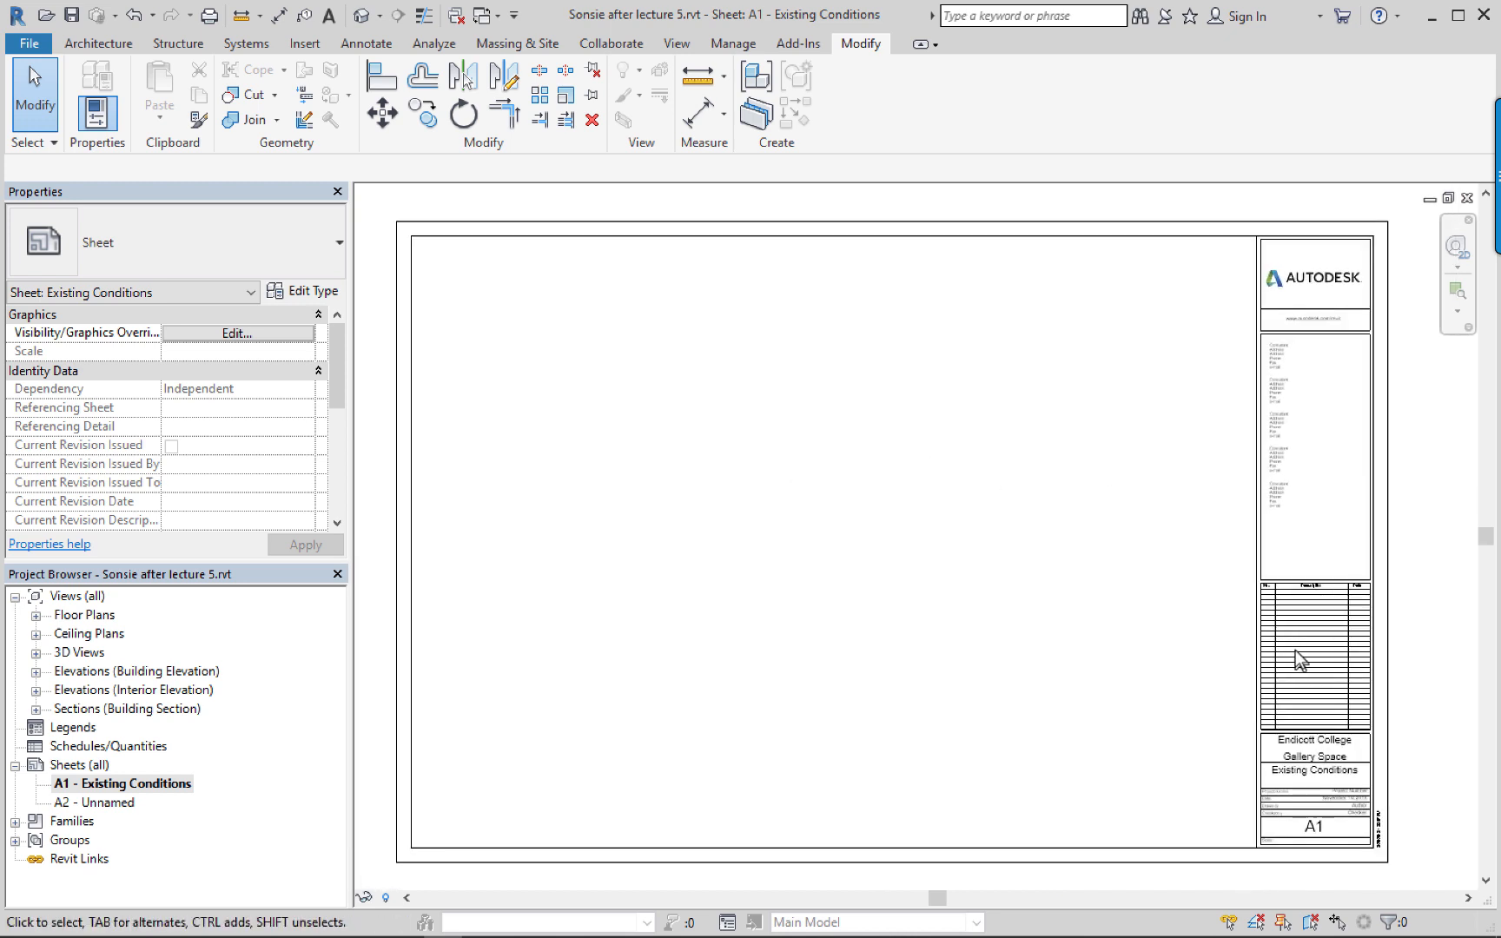
left_click(1256, 610)
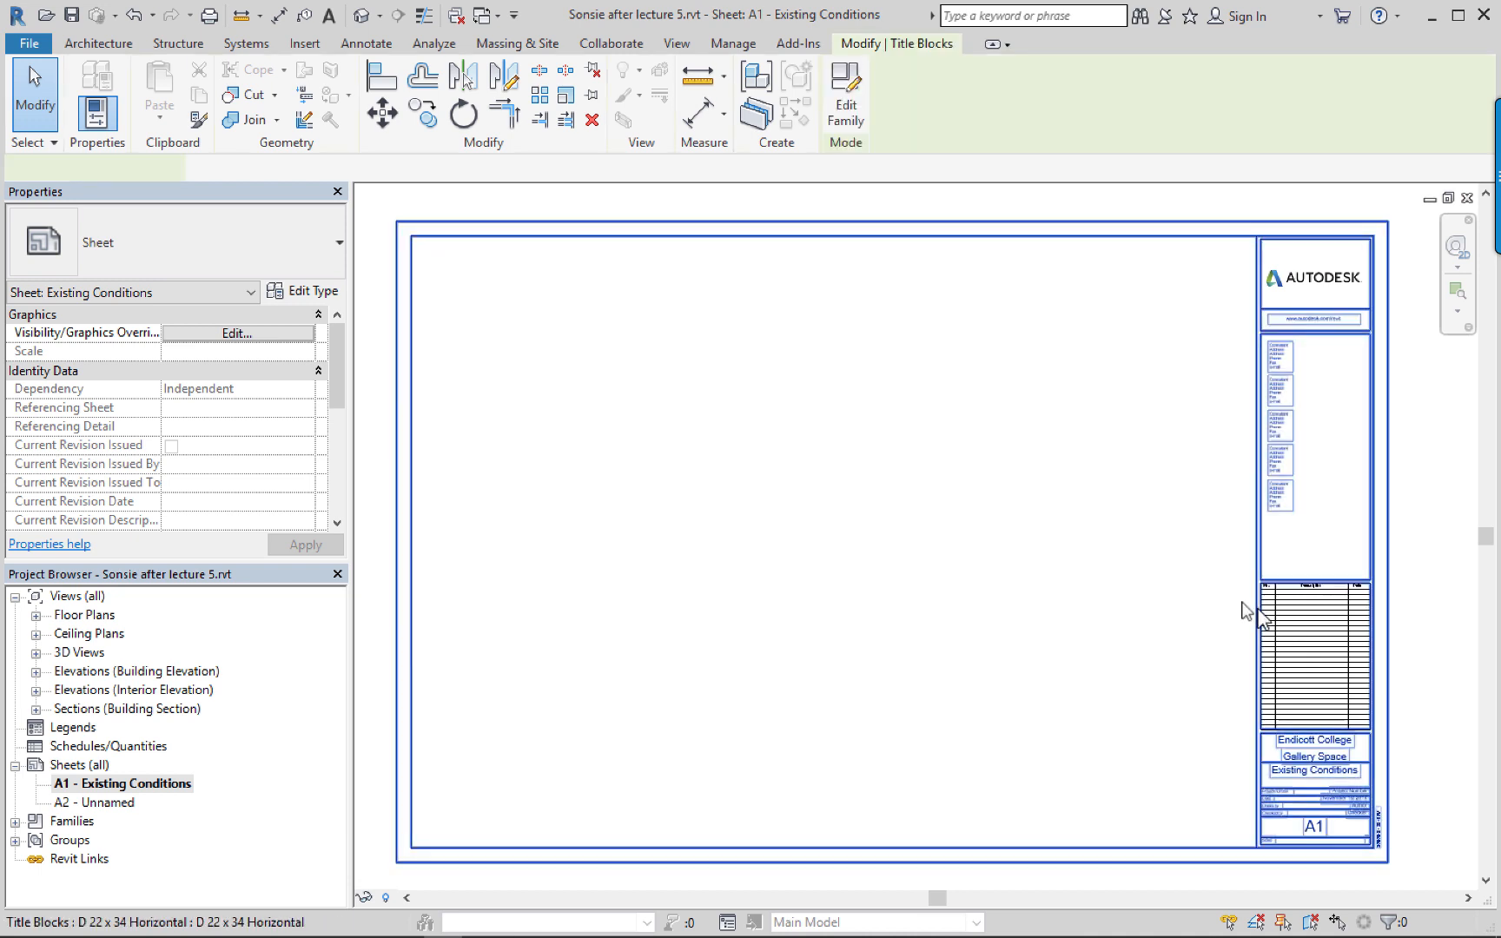
left_click(289, 259)
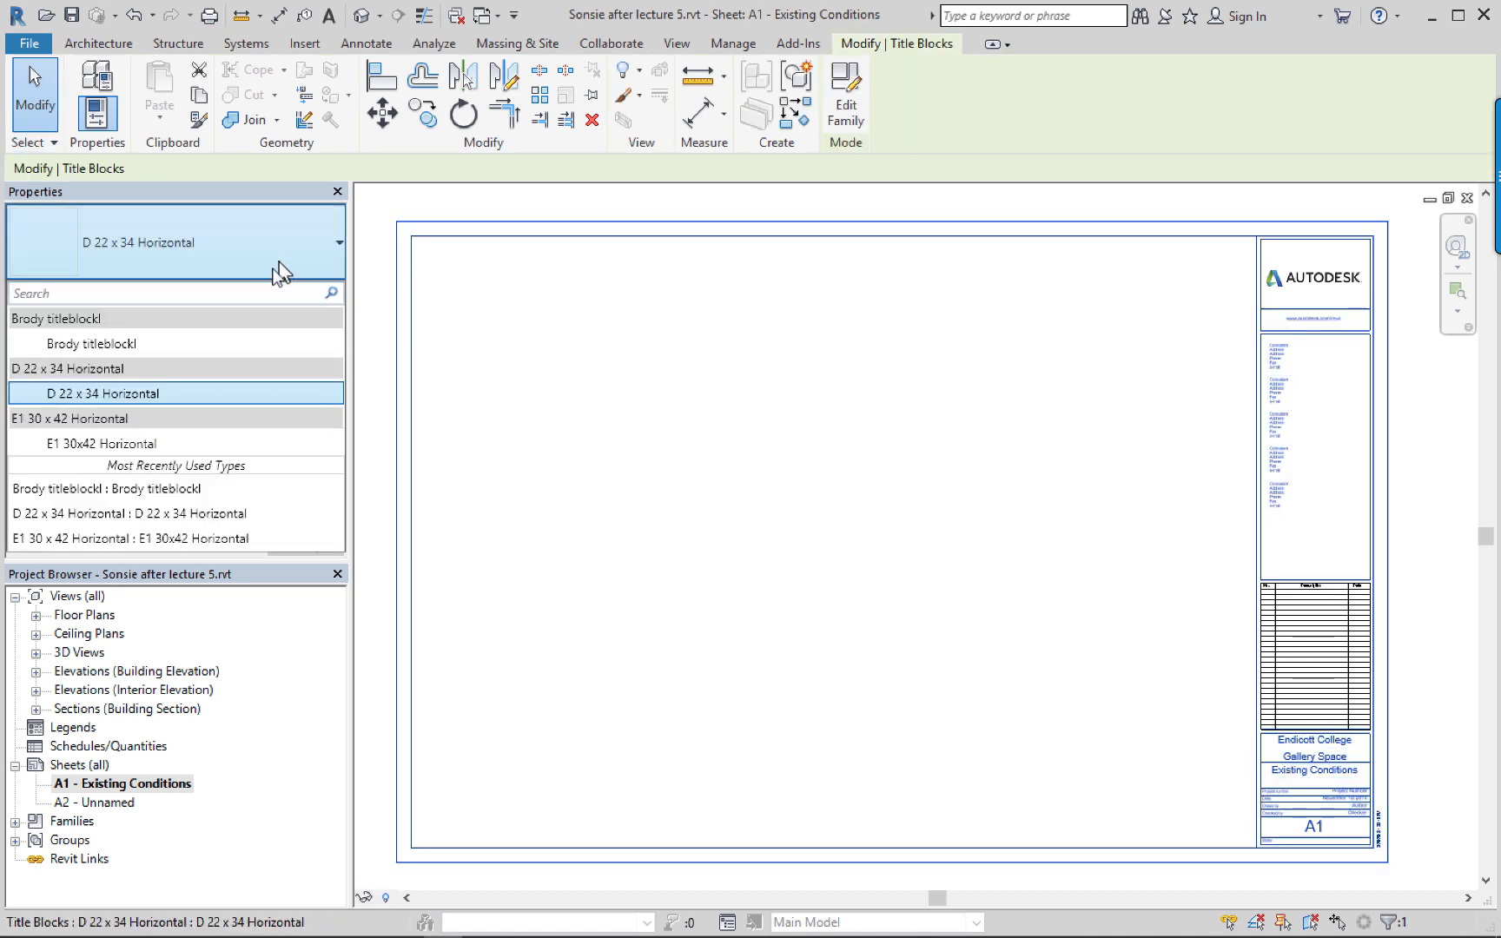
left_click(106, 346)
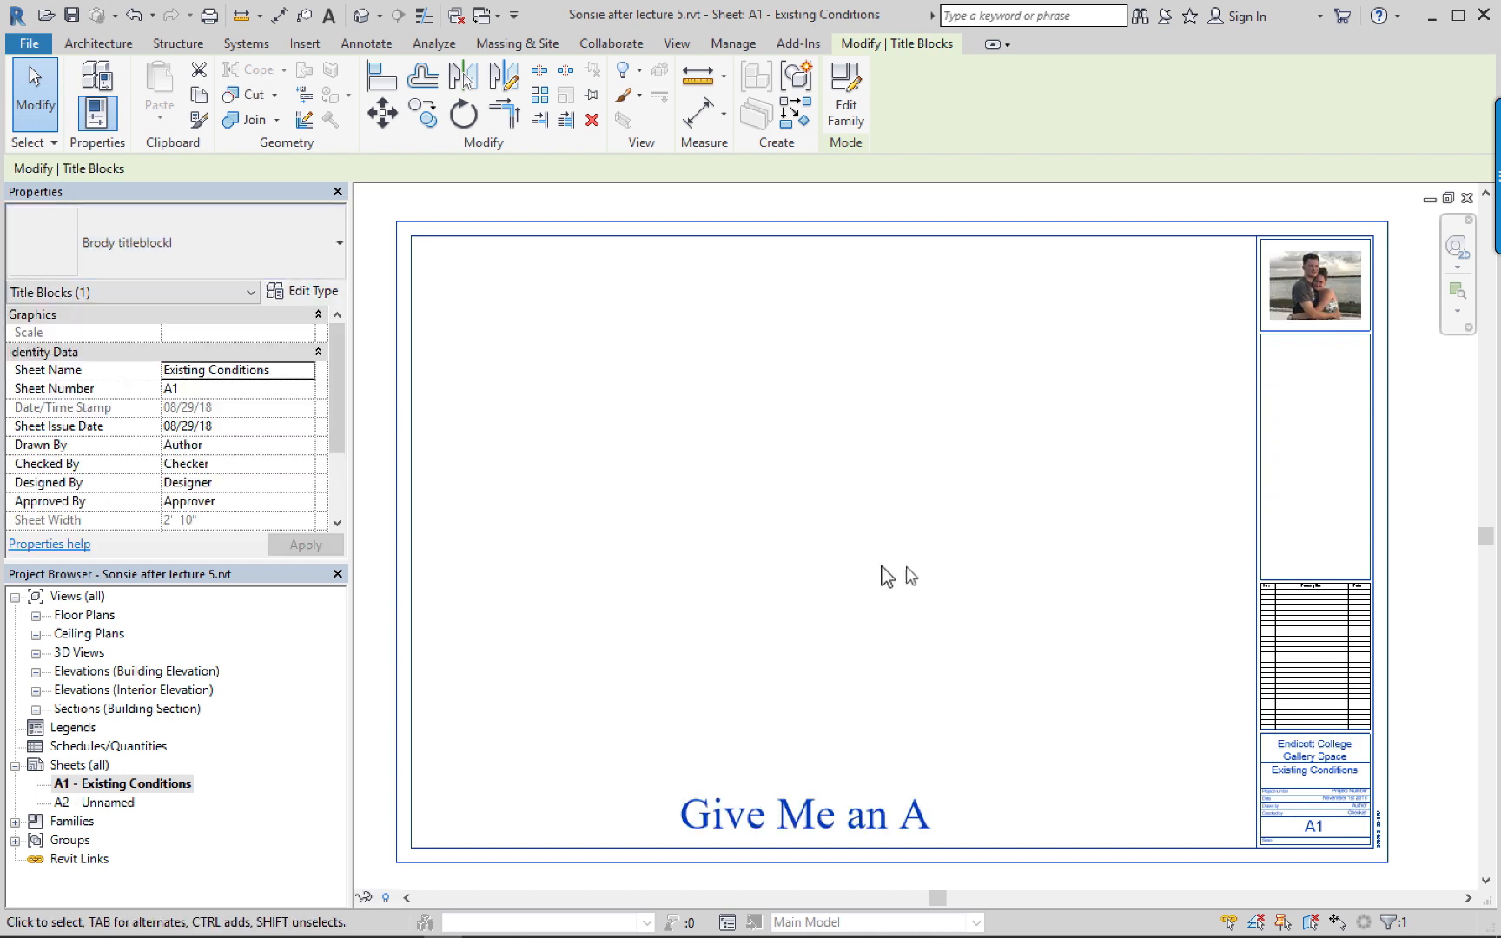
left_click(828, 587)
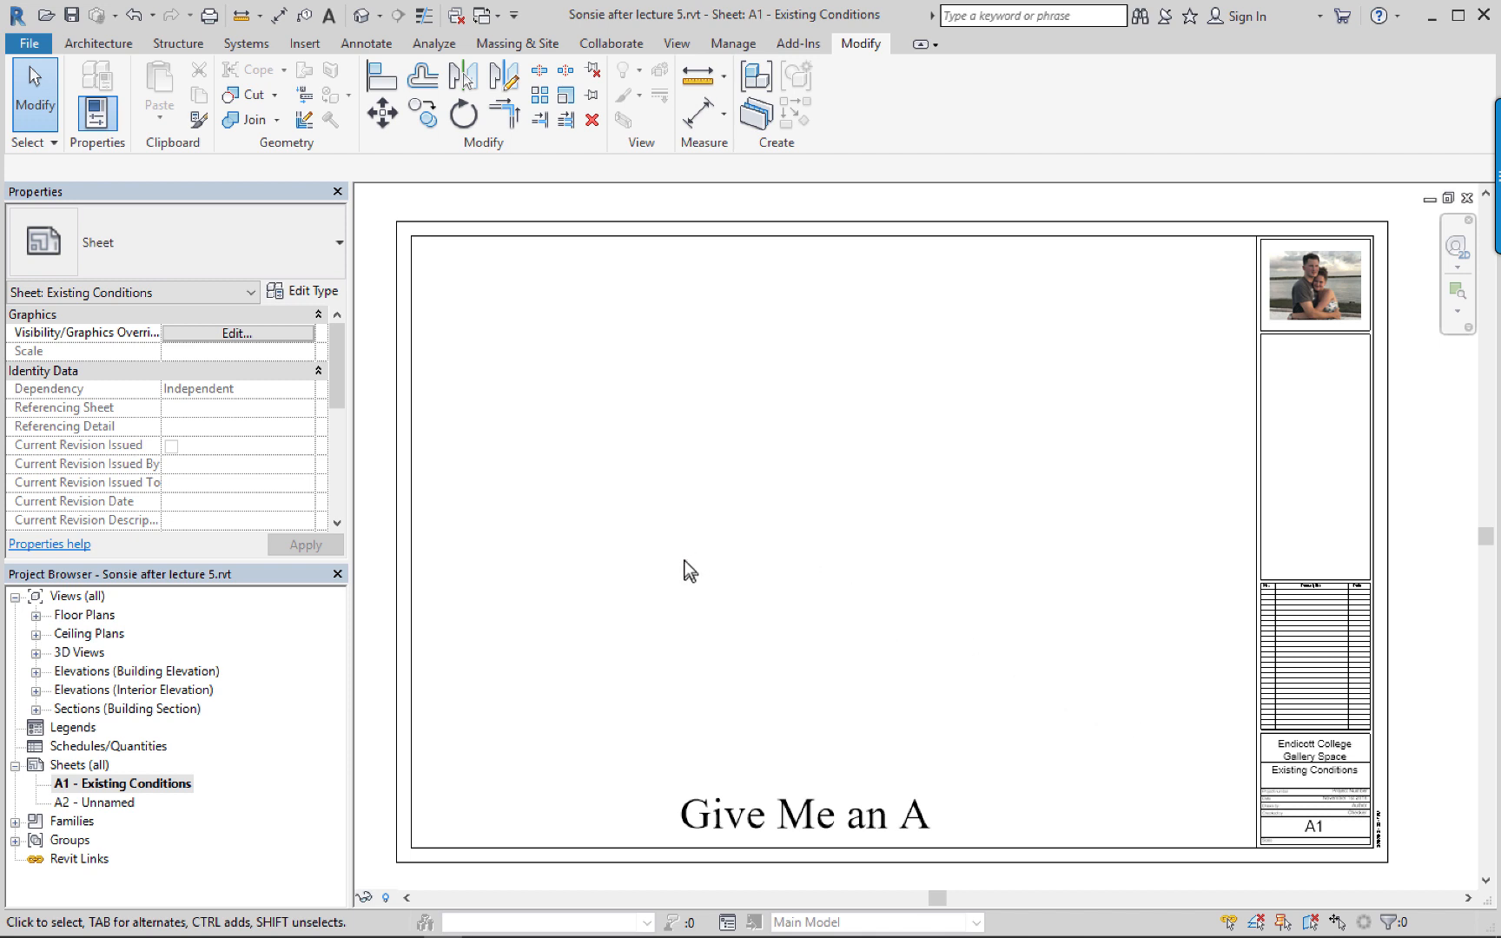
Place the Street Level floor plan view on the A1 - Existing Conditions sheet, centred within the border.
middle_click_drag(684, 561, 734, 582)
mouse_move(612, 619)
middle_mouse_down()
mouse_move(664, 629)
mouse_move(636, 626)
middle_mouse_up()
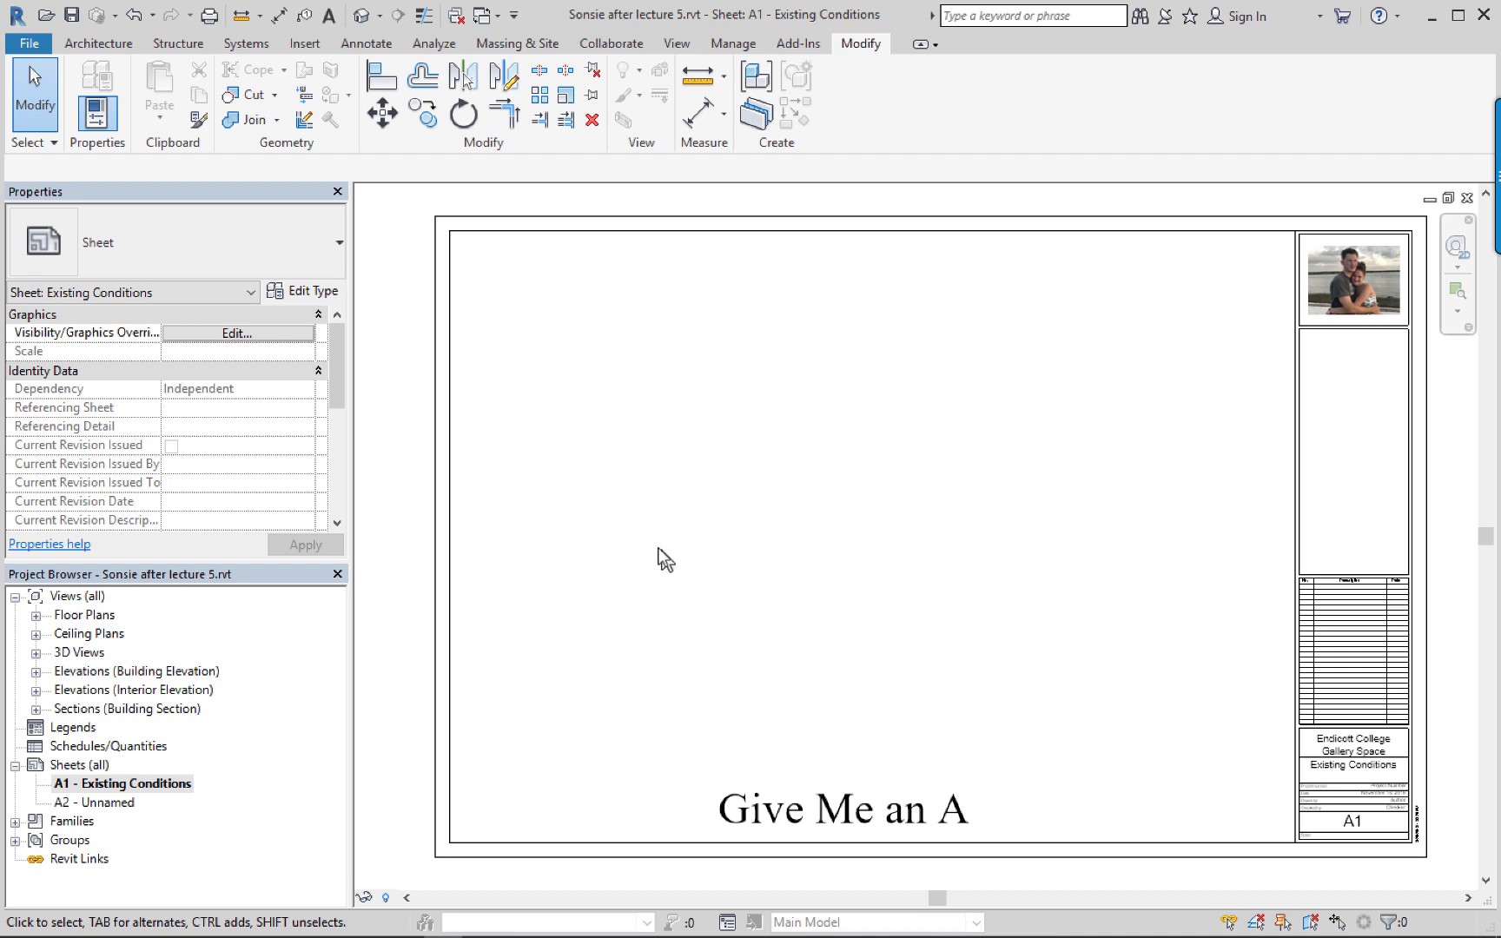
left_click(36, 615)
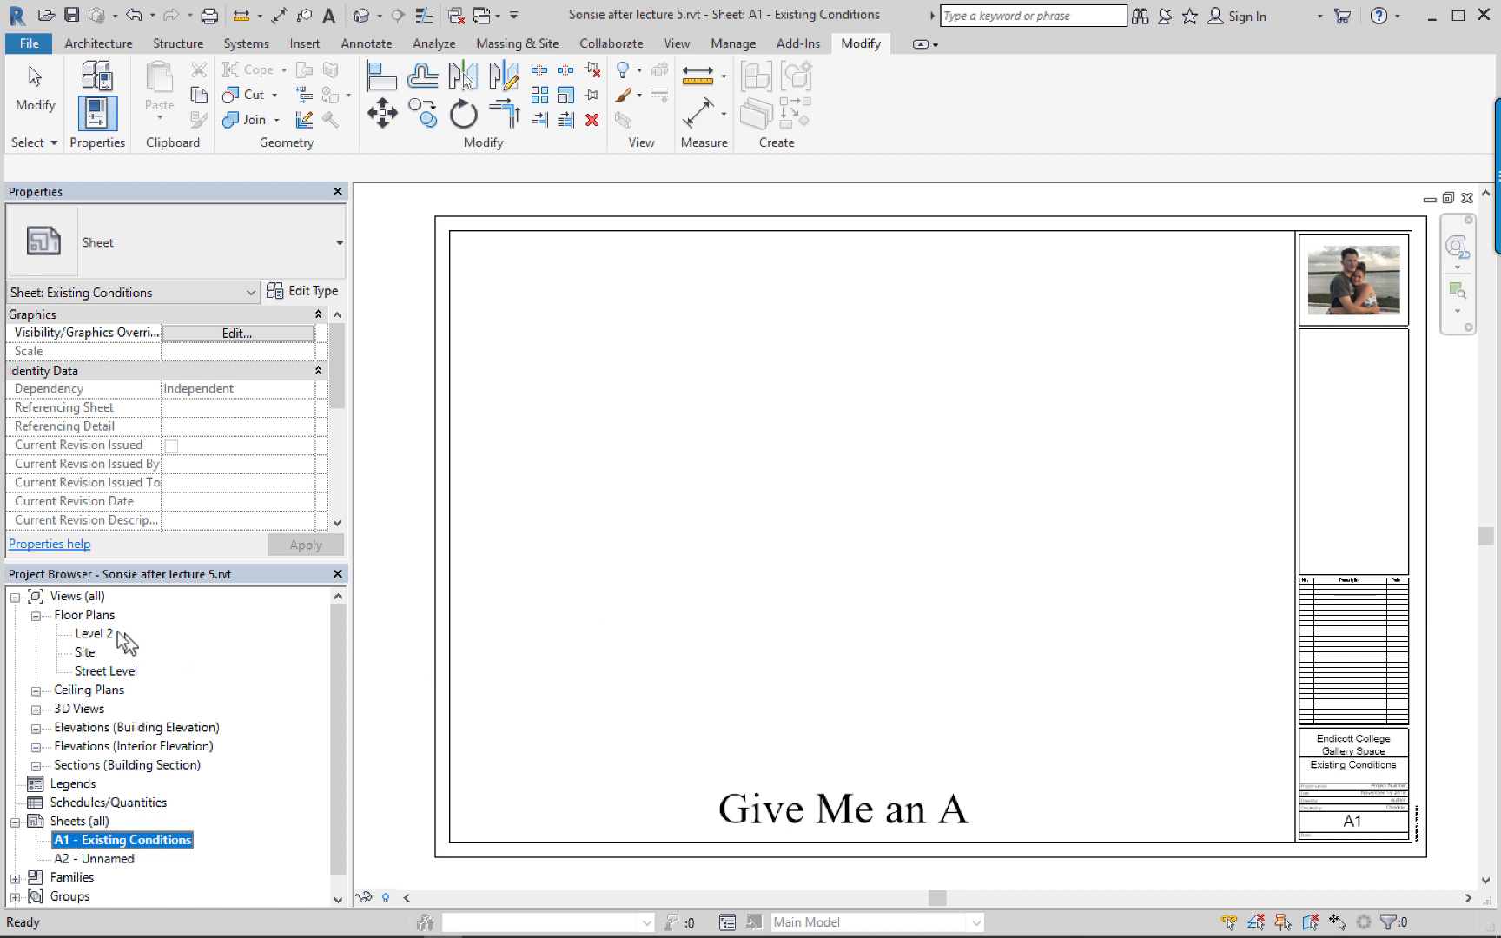
left_click(92, 672)
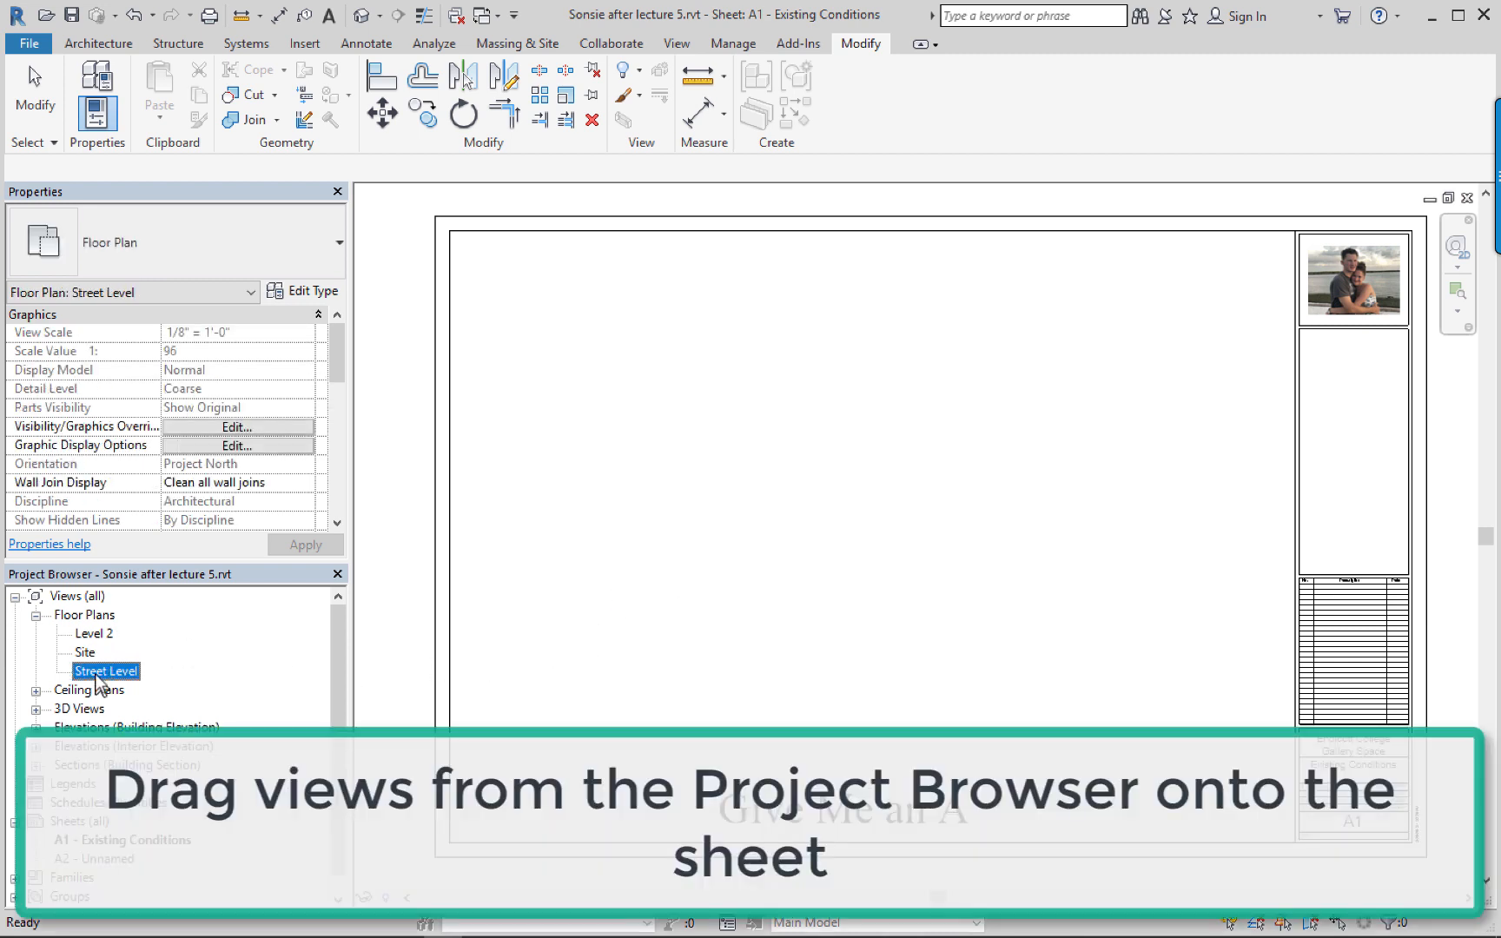
left_click_drag(126, 689, 731, 563)
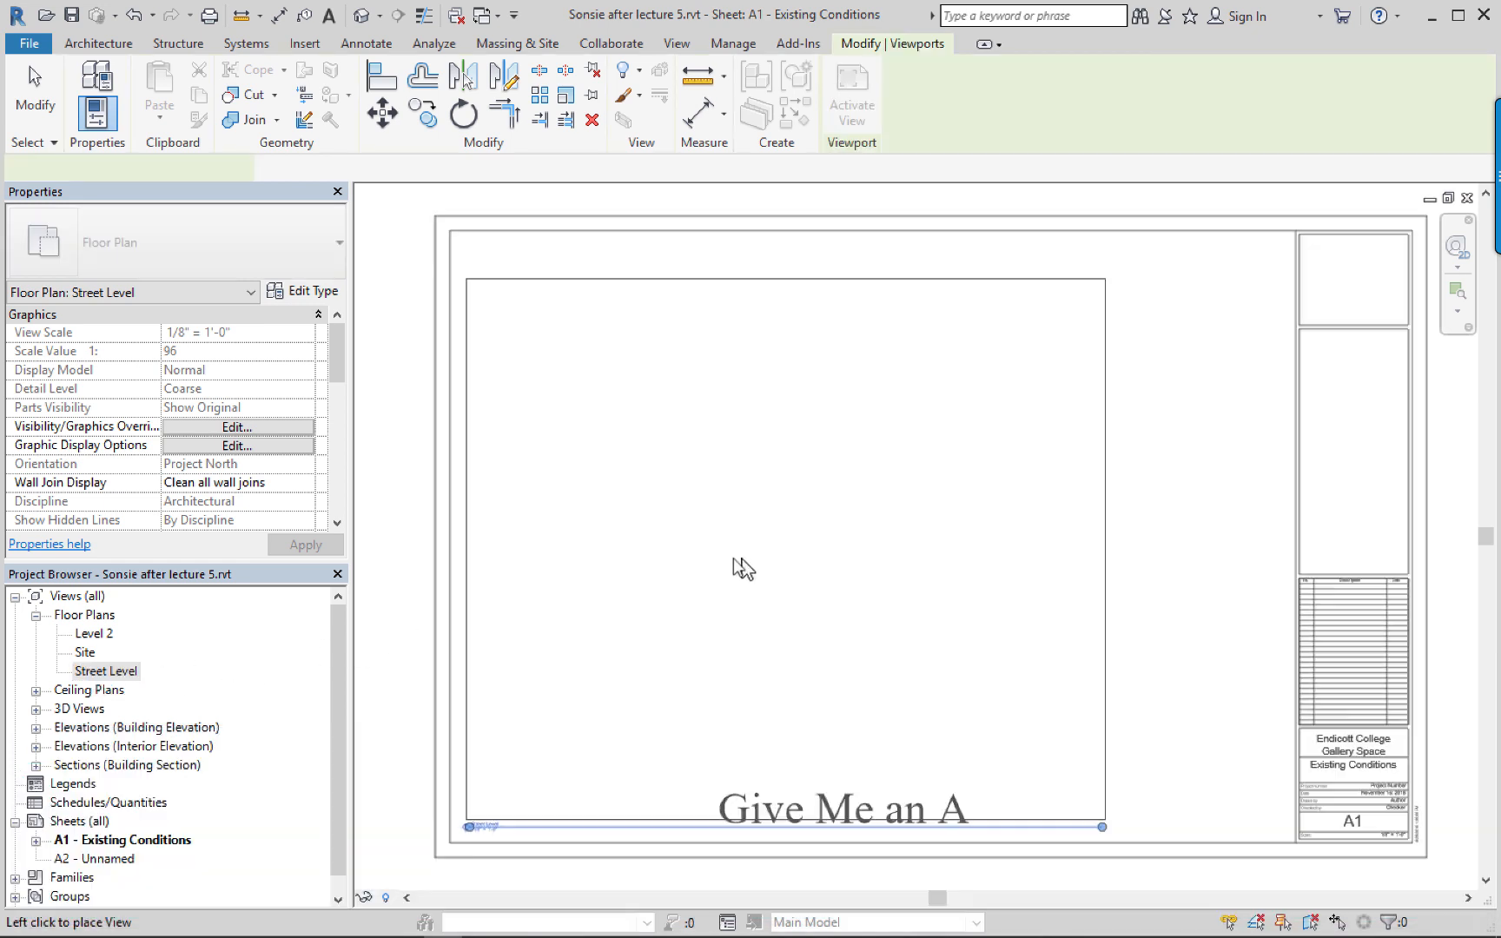
left_click(860, 530)
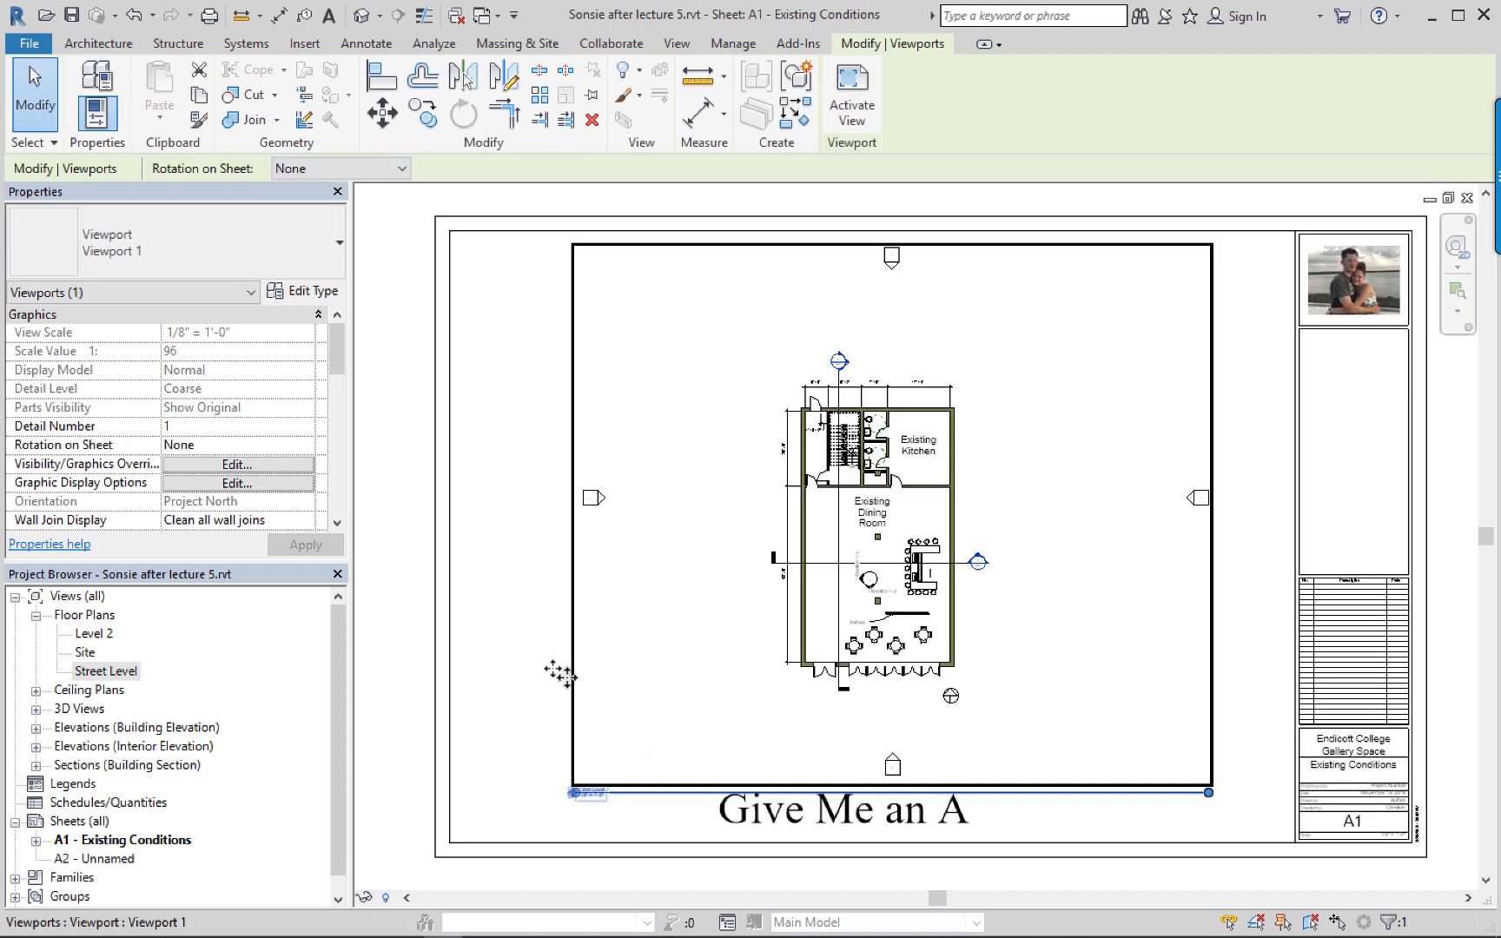
left_click(514, 656)
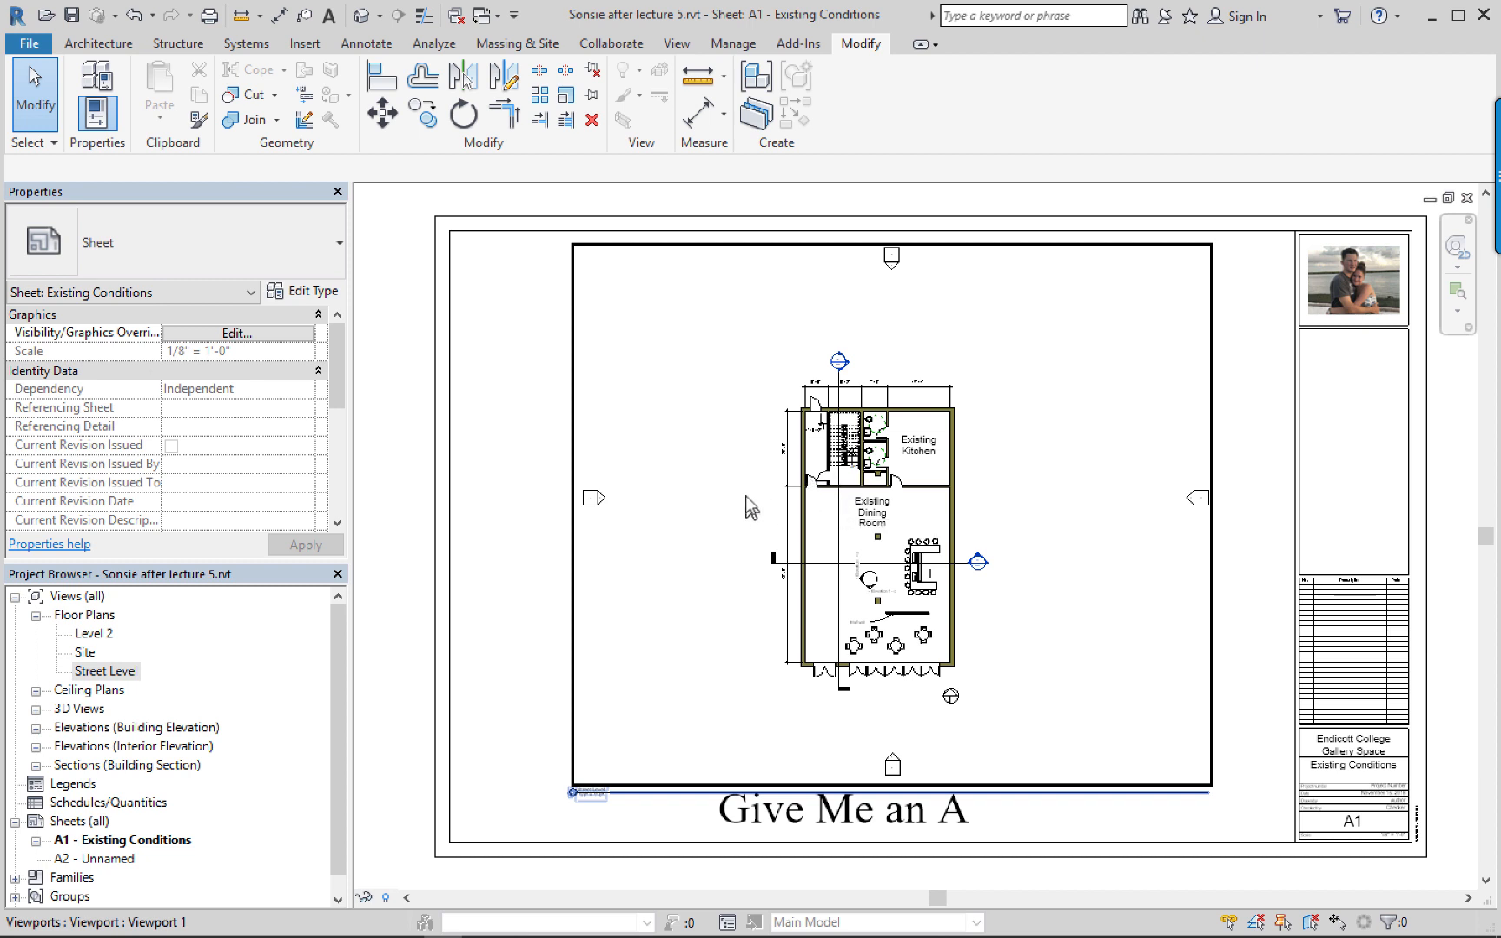
Activate the Street Level viewport on the sheet so its model can be edited in place.
left_click(801, 521)
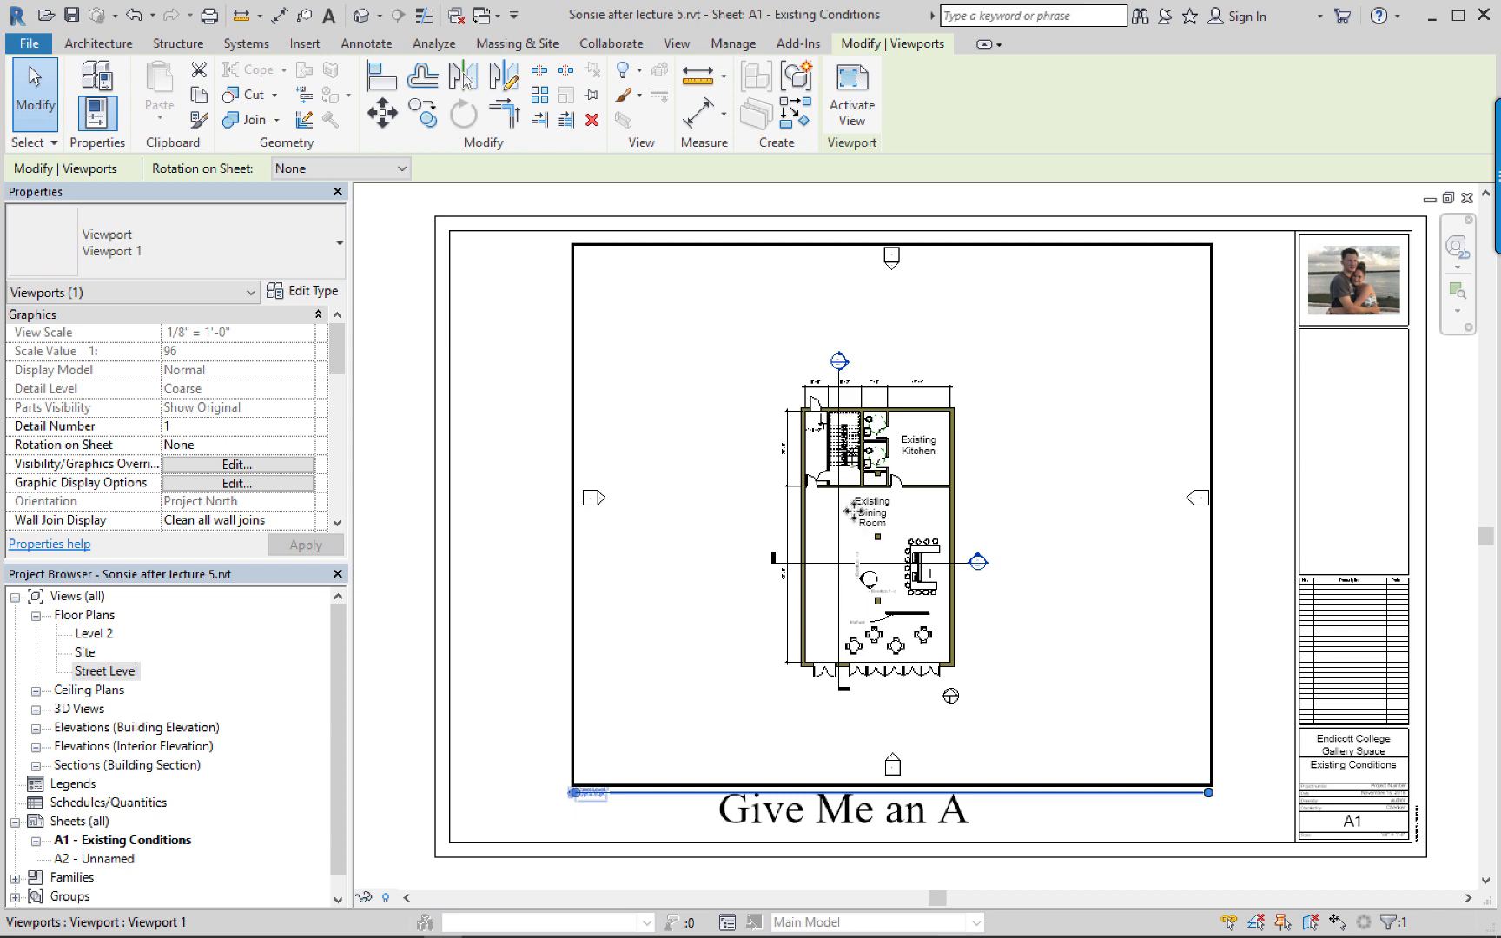
double_click(852, 513)
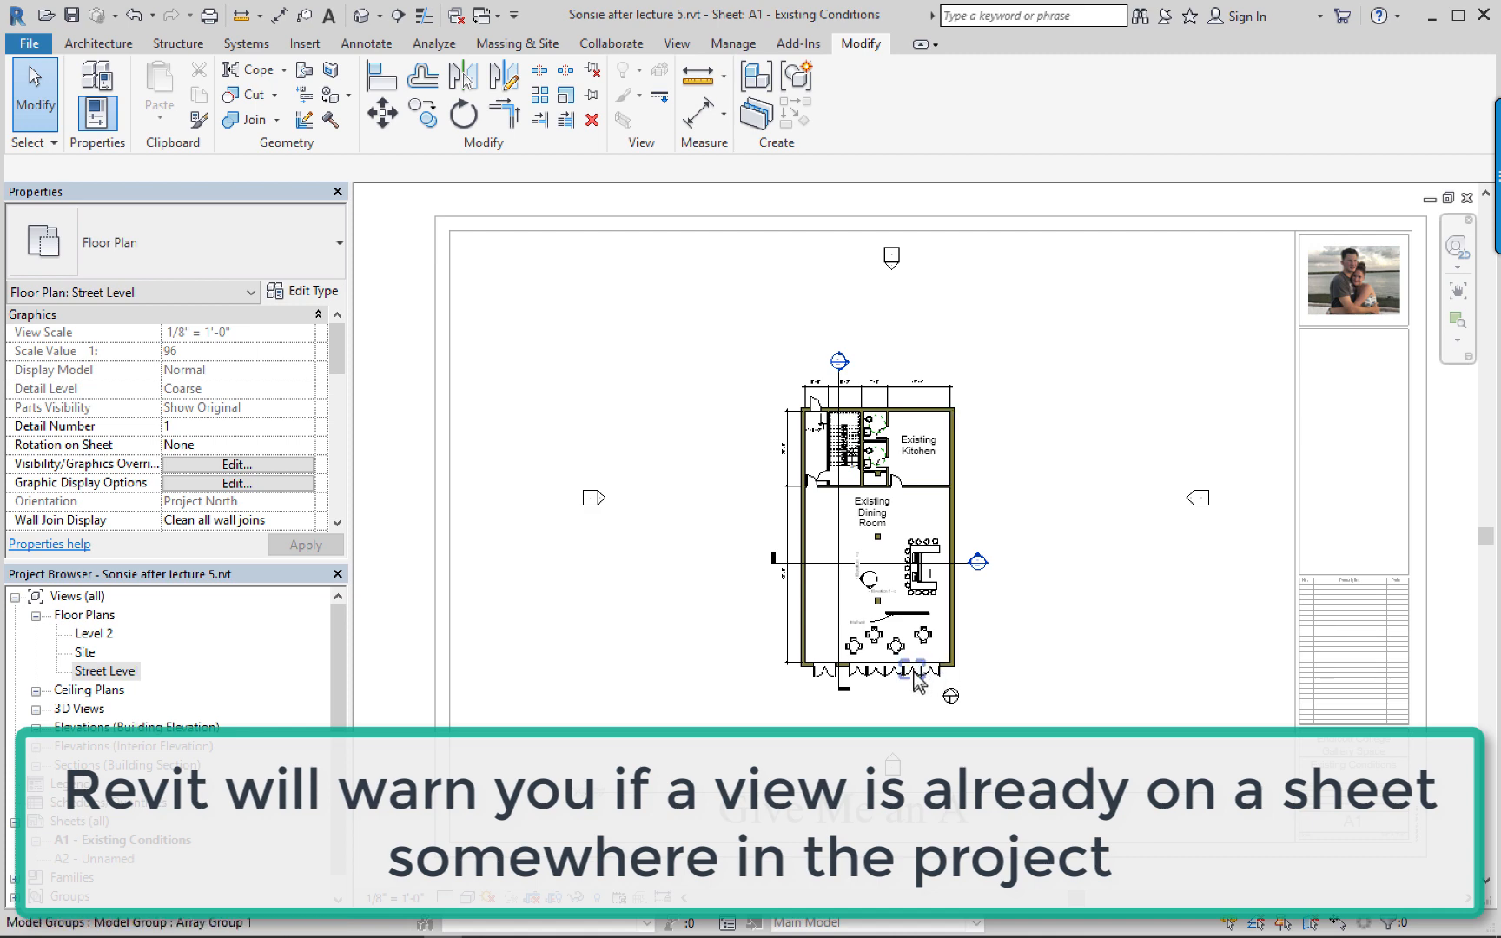
scroll(865, 640, "up", 2)
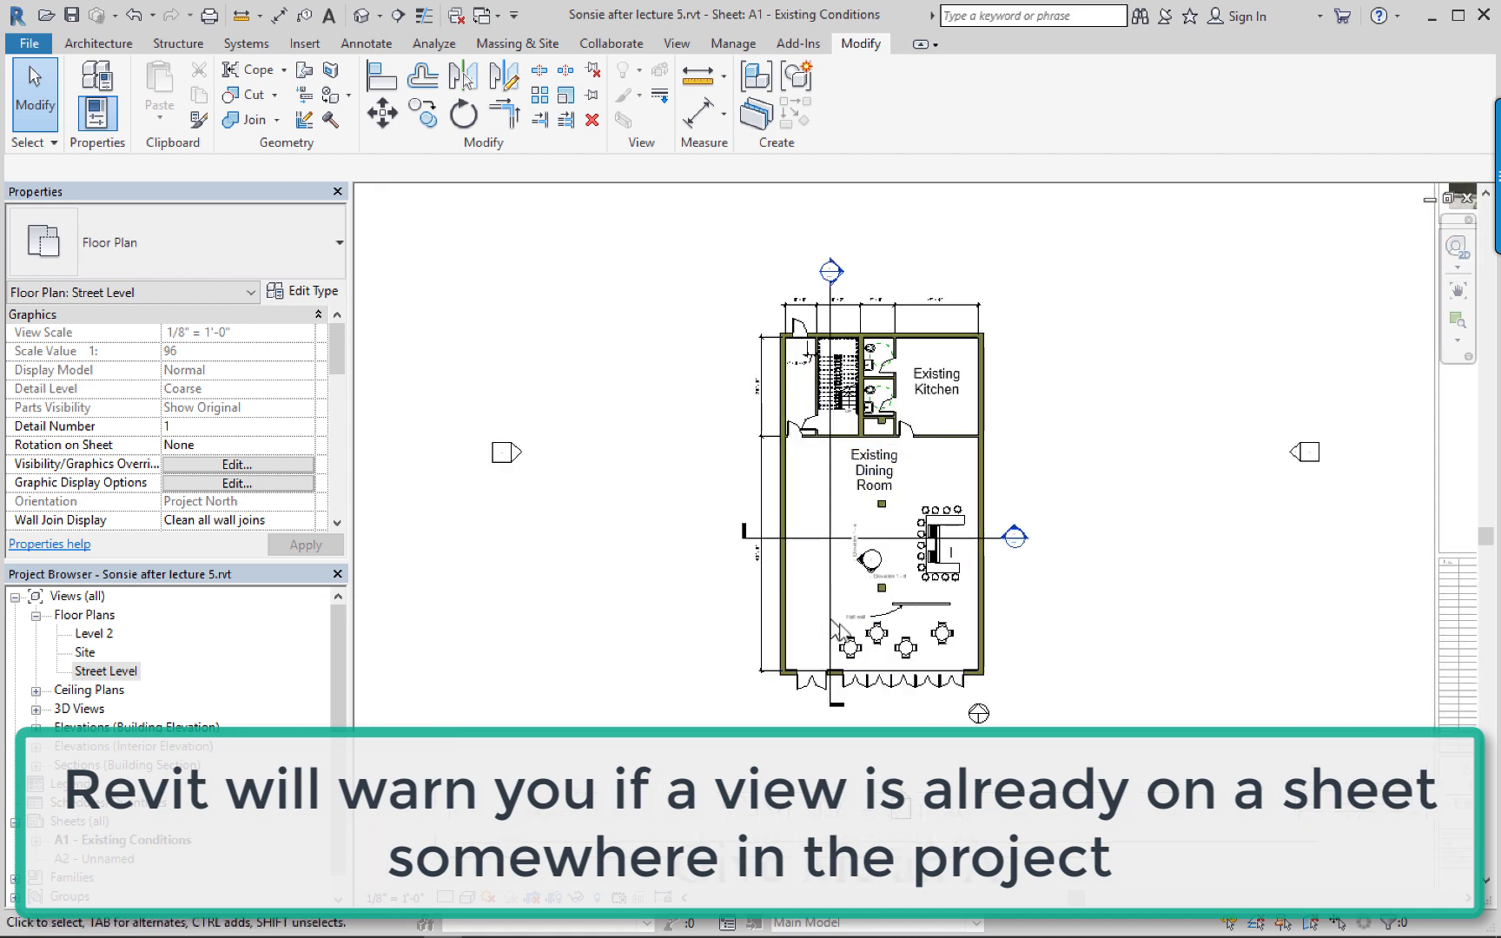
scroll(828, 588, "down", 1)
scroll(829, 588, "up", 2)
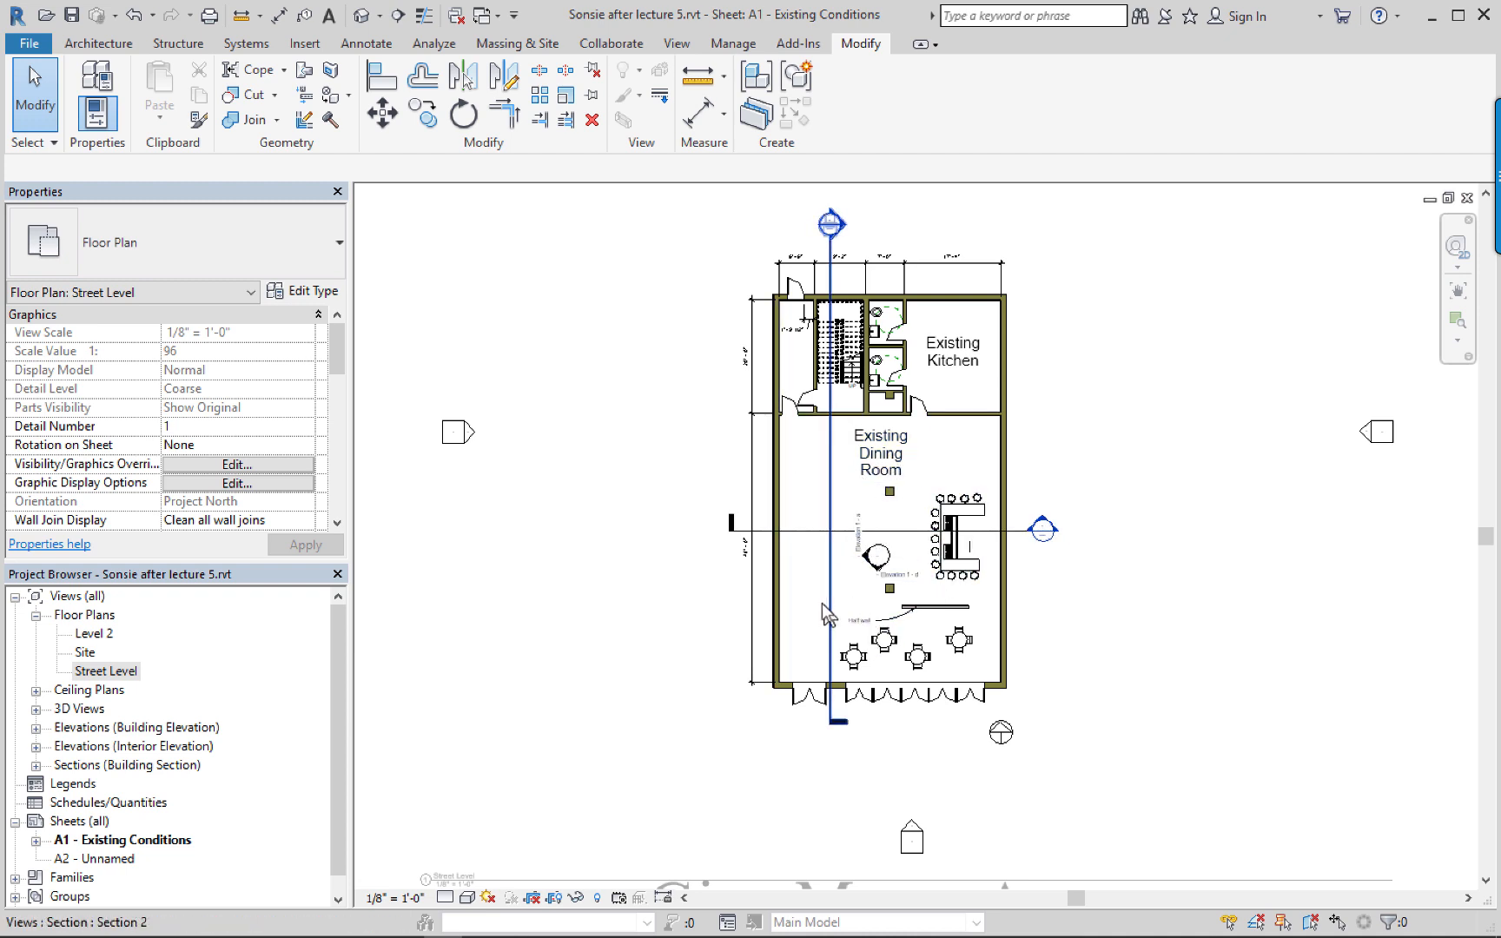
Check that the half wall and the Existing Dining Room text can be selected within the activated view.
left_click(934, 608)
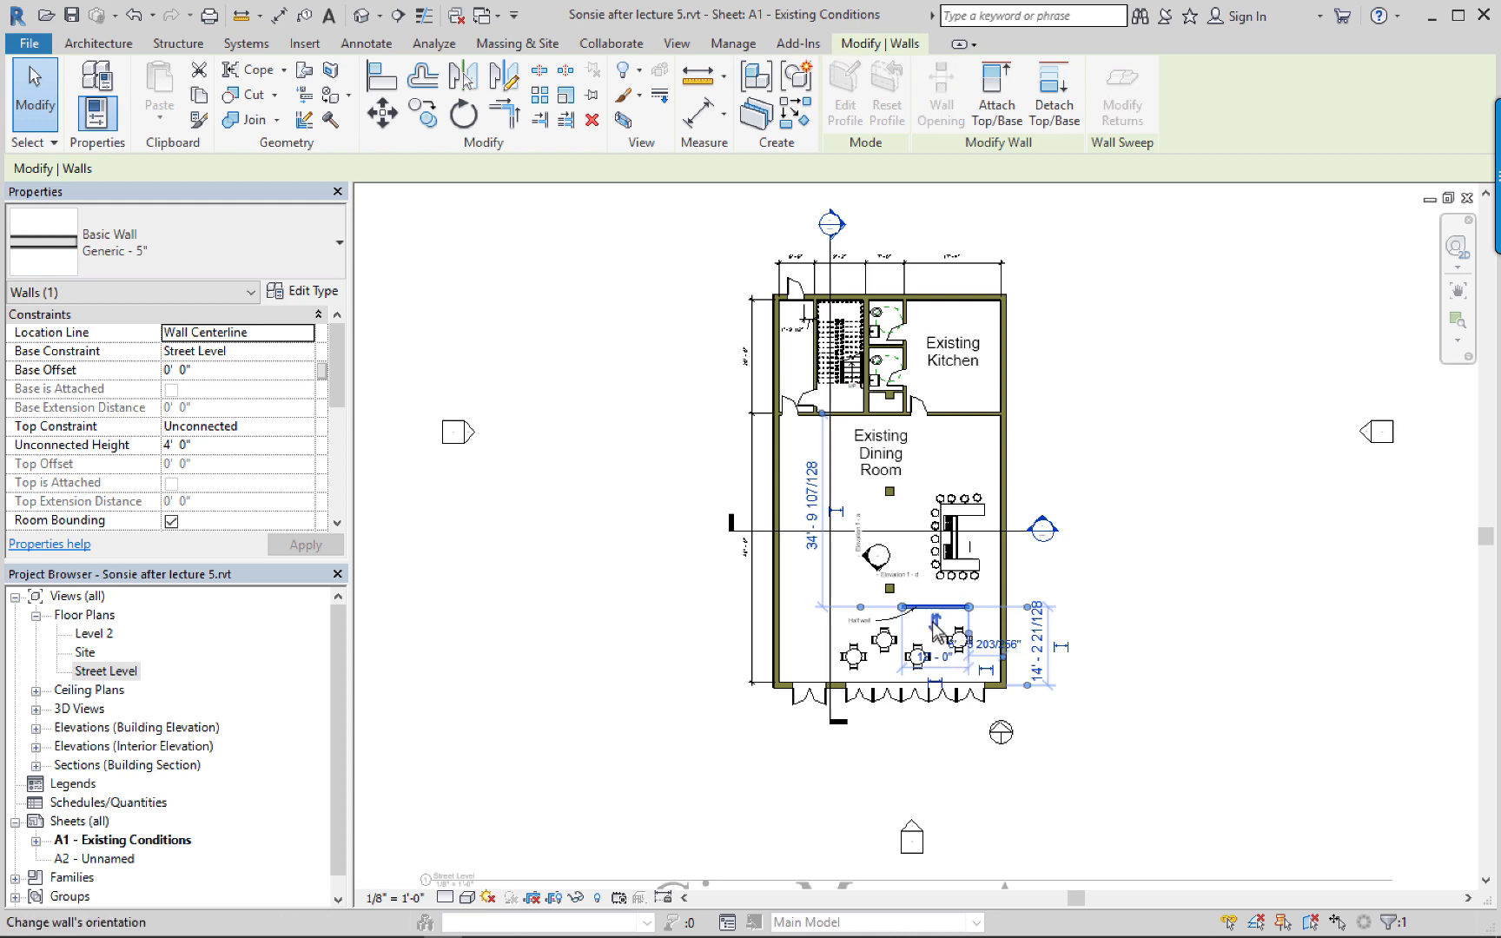
left_click(935, 454)
left_click(897, 460)
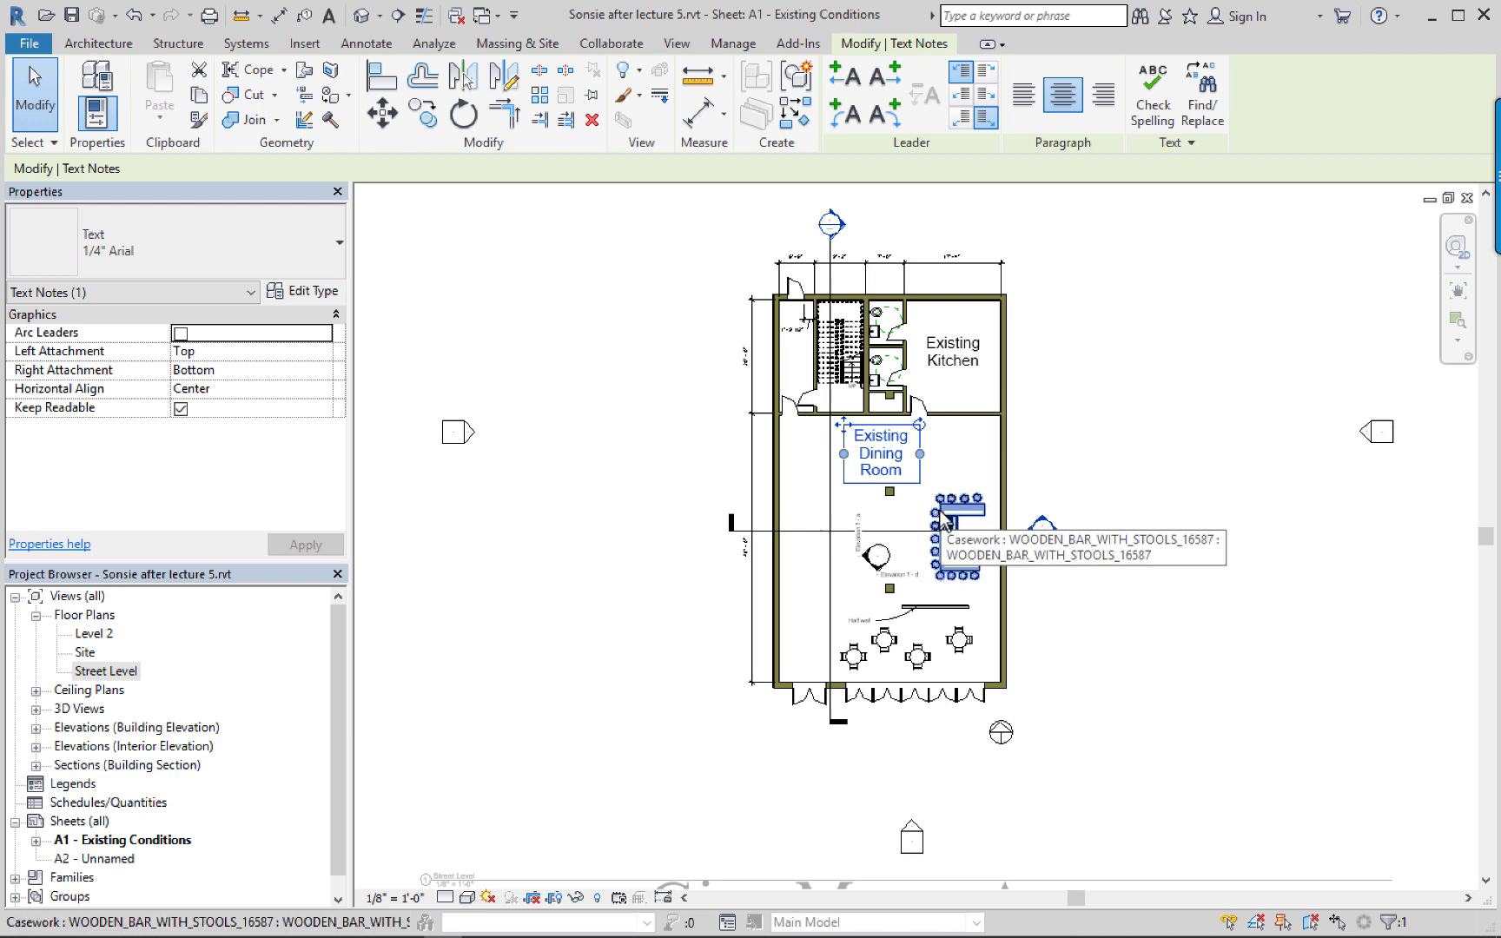
left_click(703, 470)
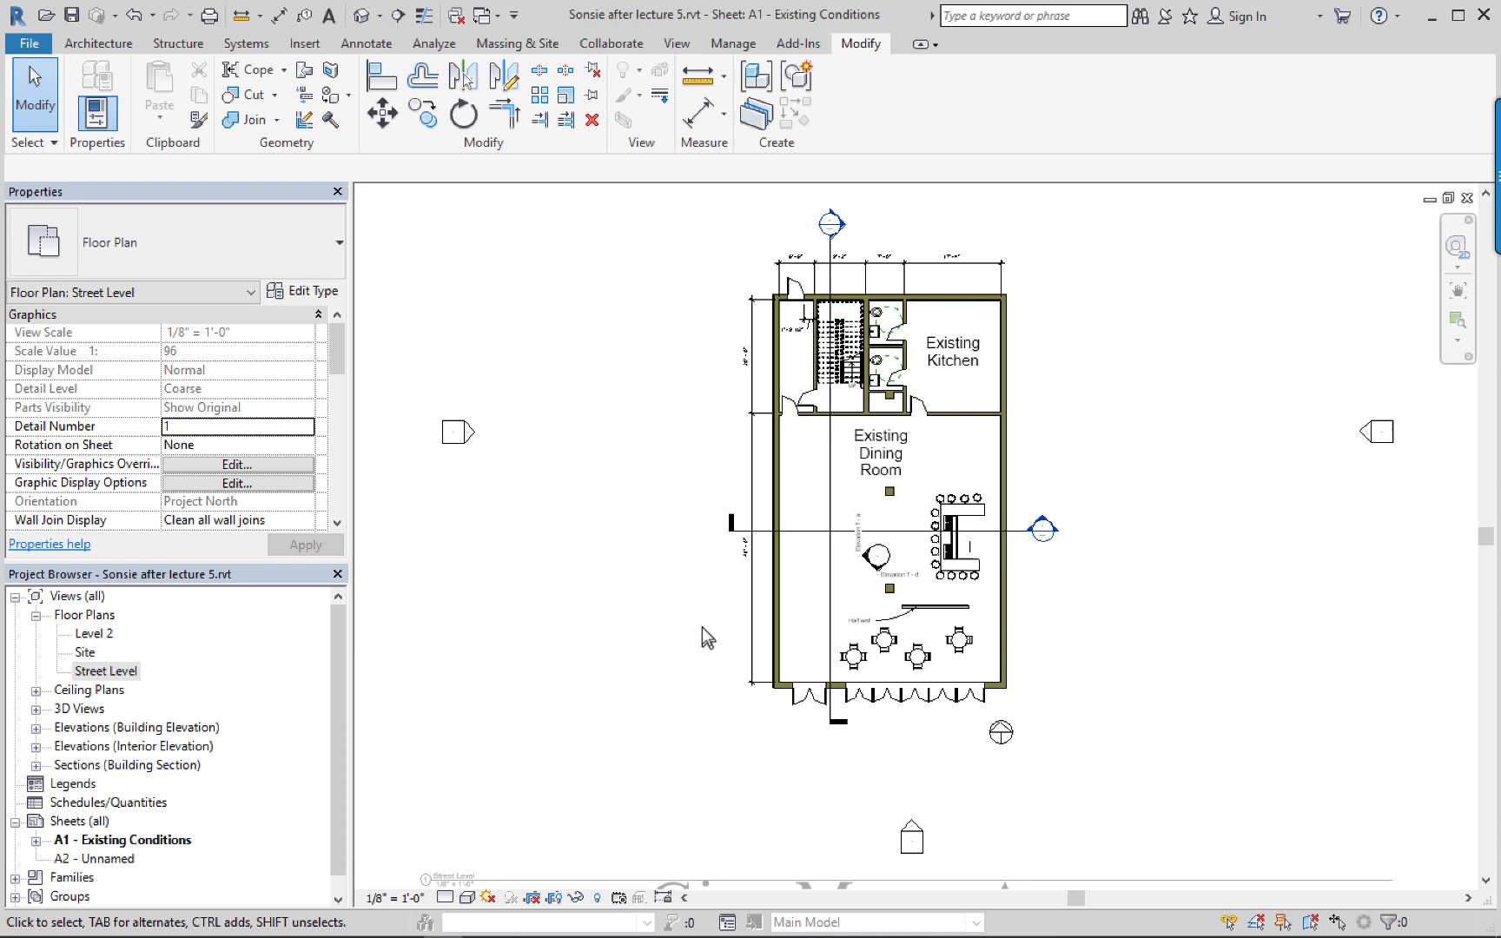
Show the crop region of the activated Street Level view and check its boundary and visibility control.
scroll(703, 626, "up", 2)
scroll(702, 626, "down", 3)
scroll(700, 615, "down", 1)
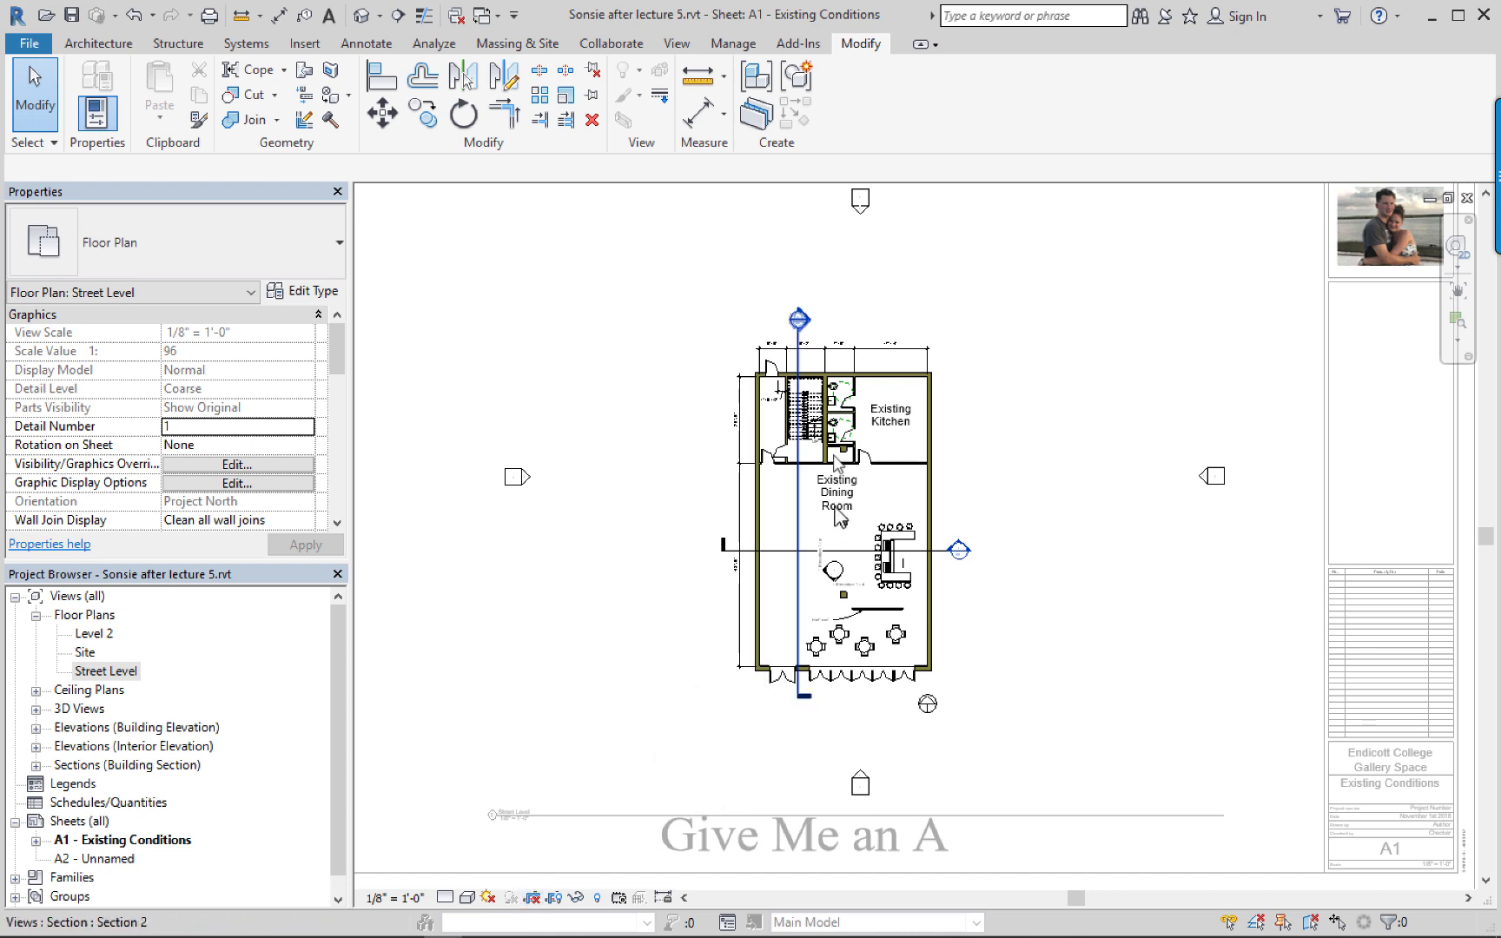
left_click(553, 899)
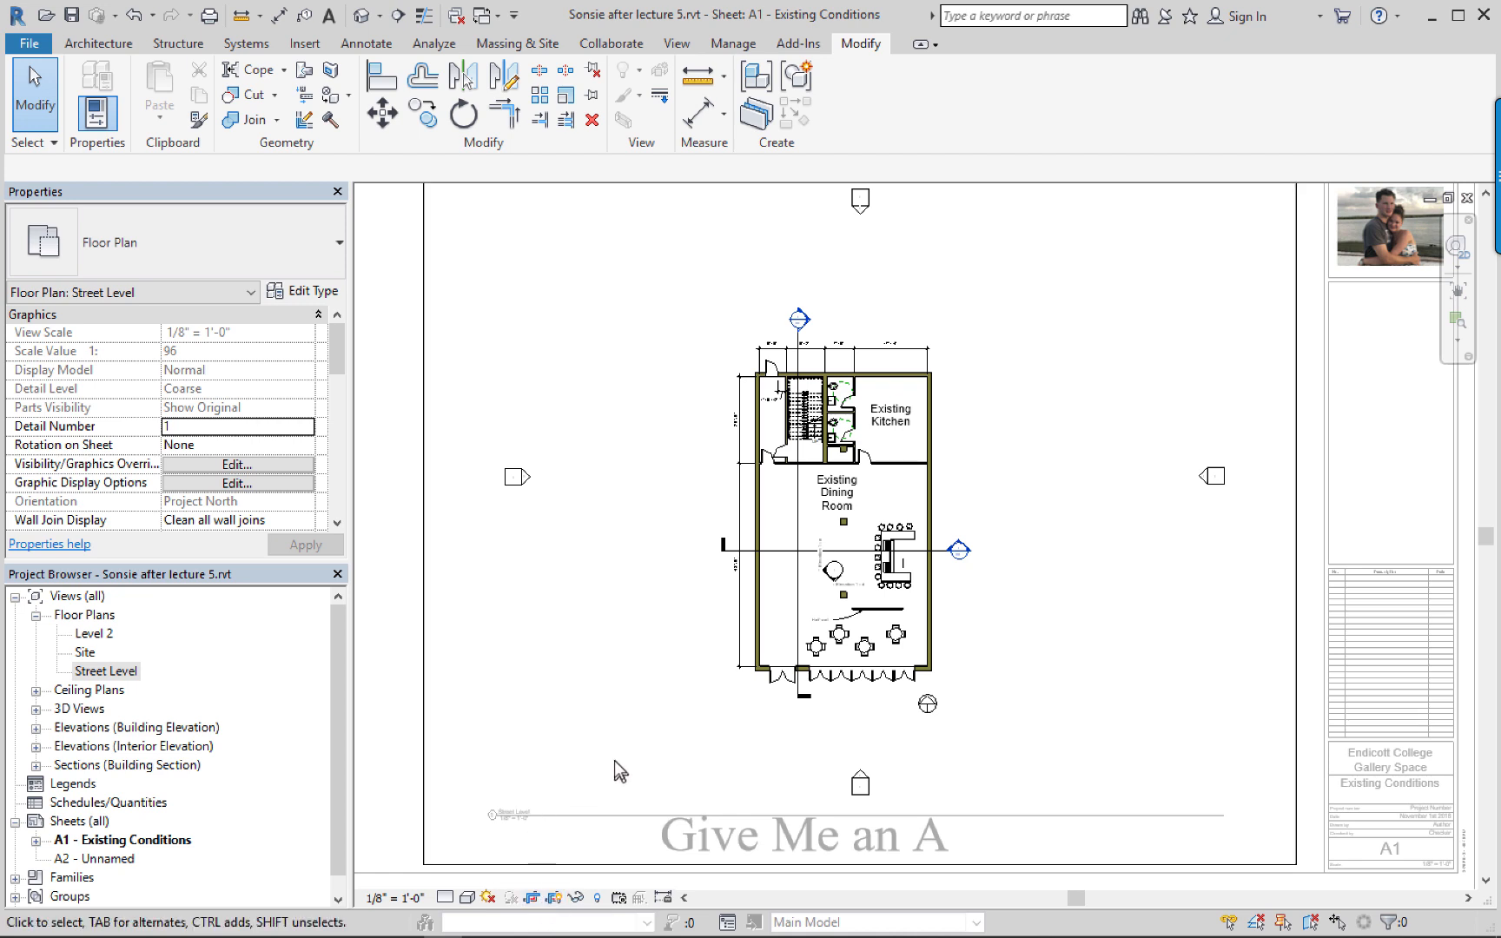
scroll(614, 762, "down", 1)
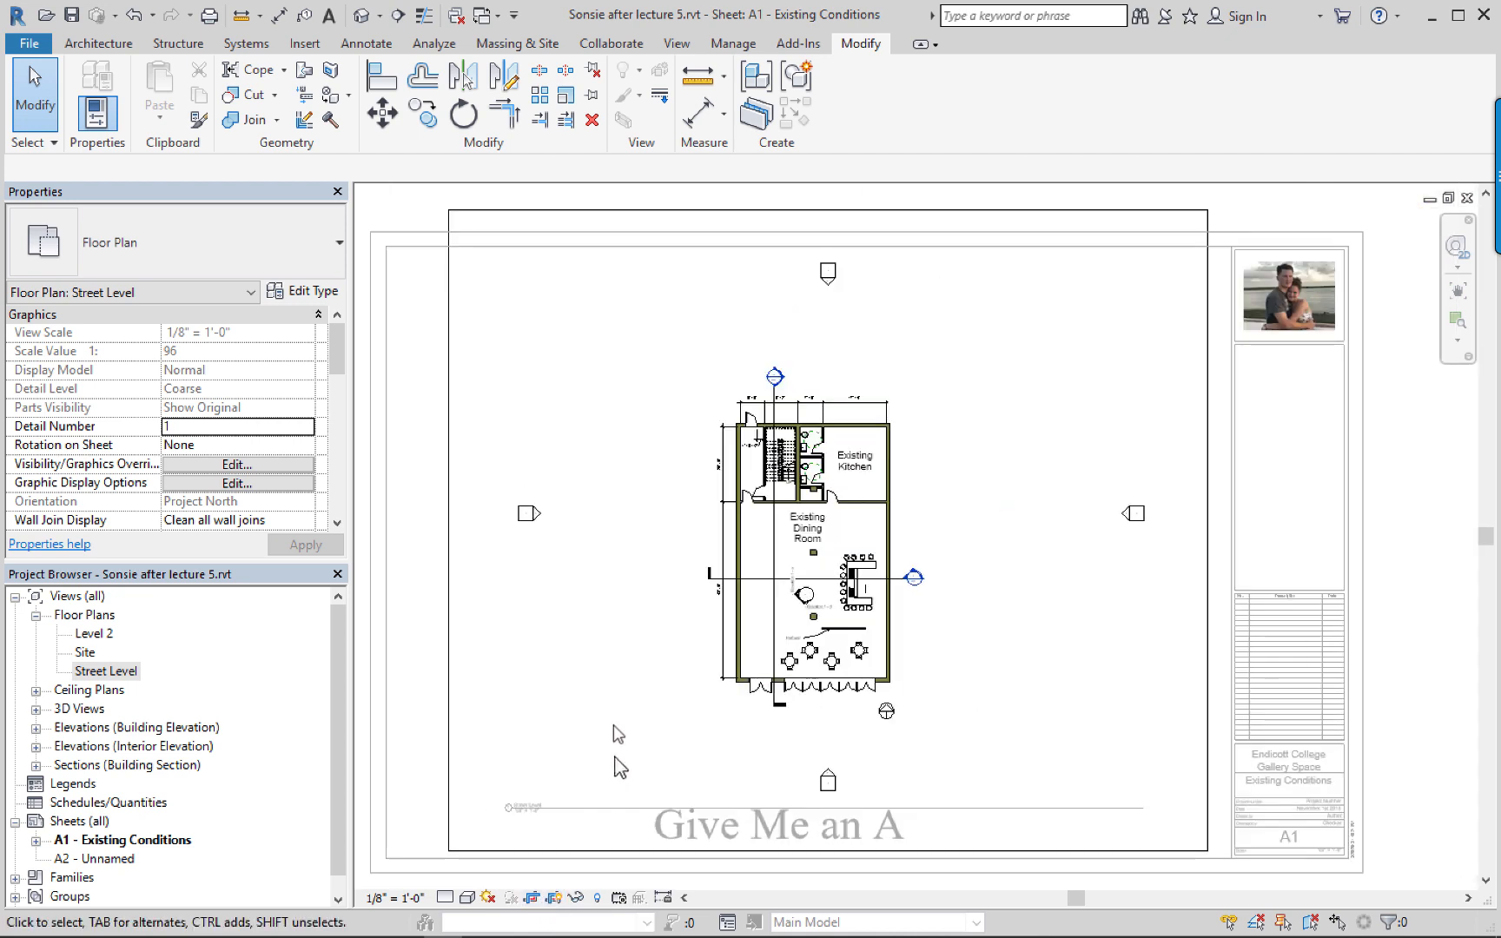
left_click(575, 209)
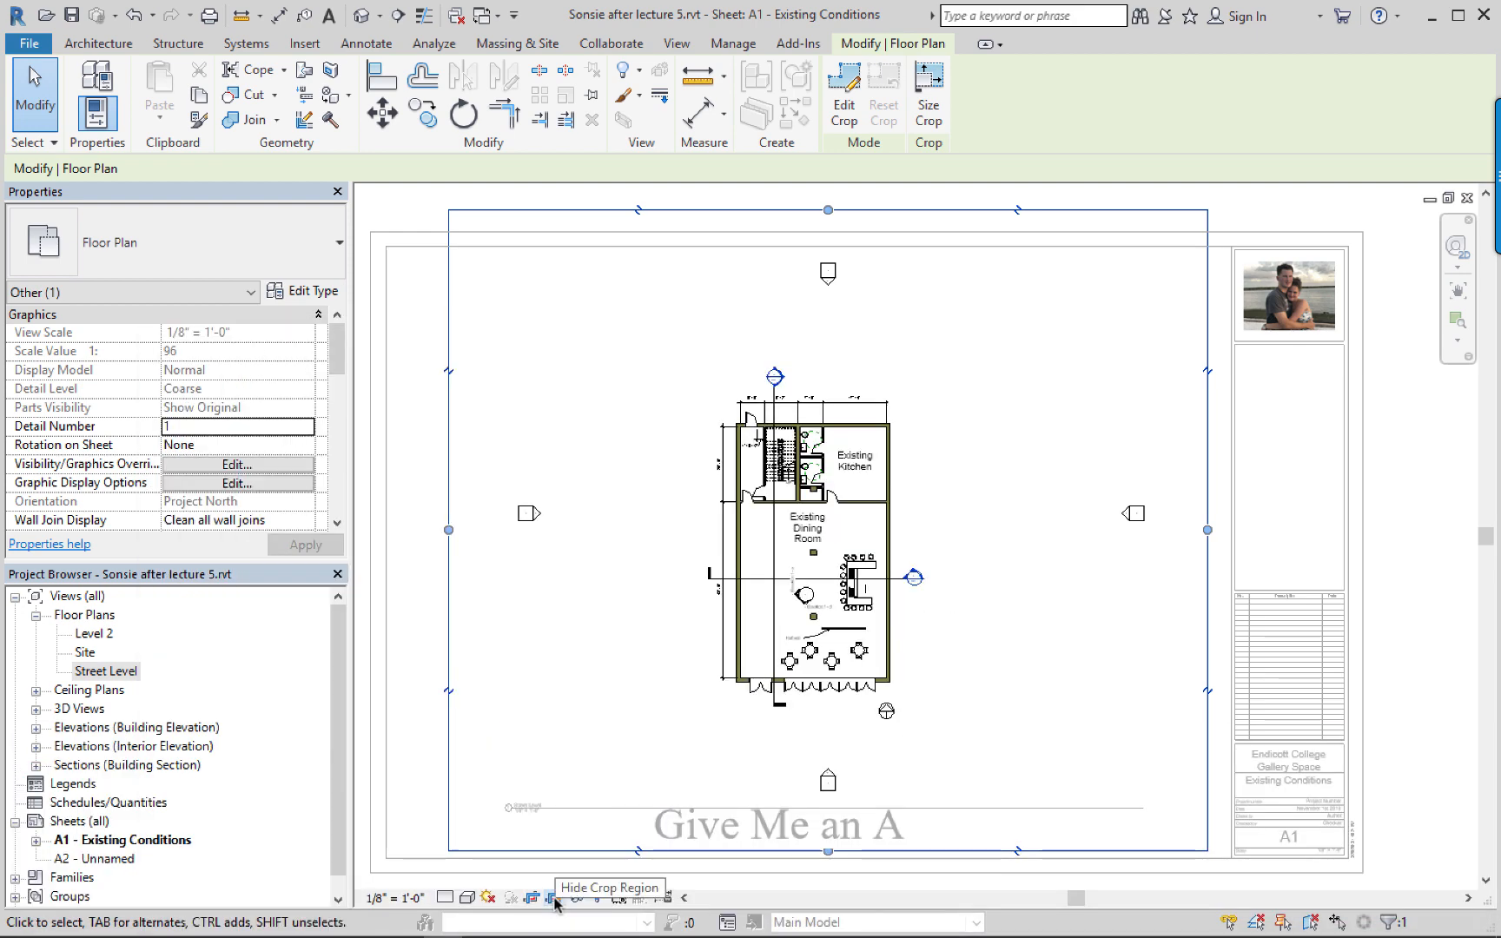
left_click(552, 897)
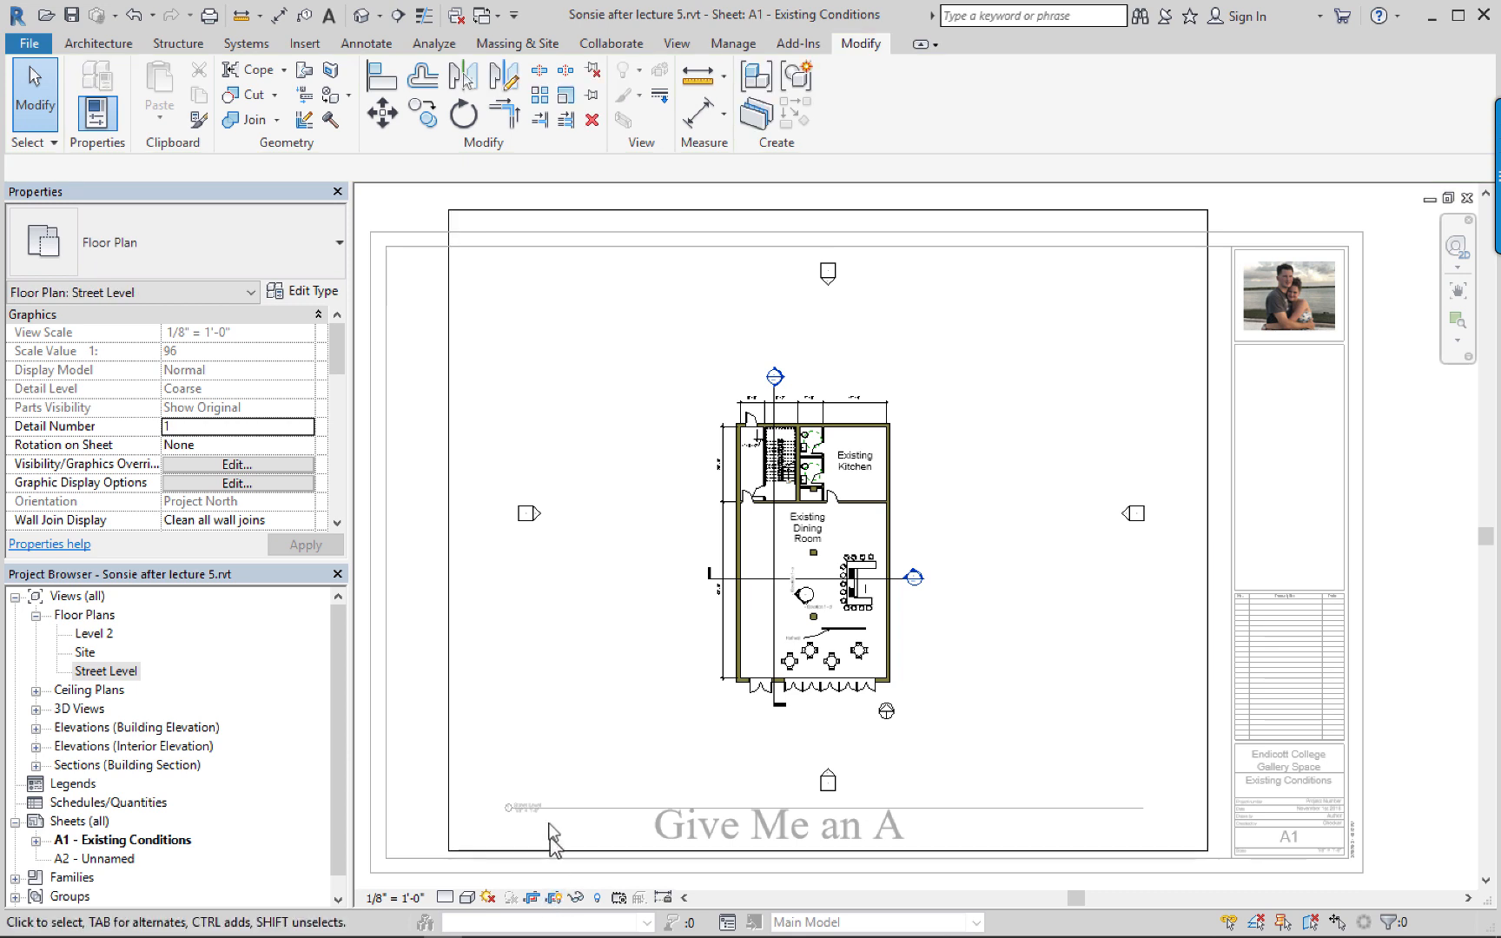
Shrink the crop region on all four sides to fit closely around the floor plan, and hide and reshow its boundary.
left_click(448, 720)
left_click_drag(827, 850, 806, 728)
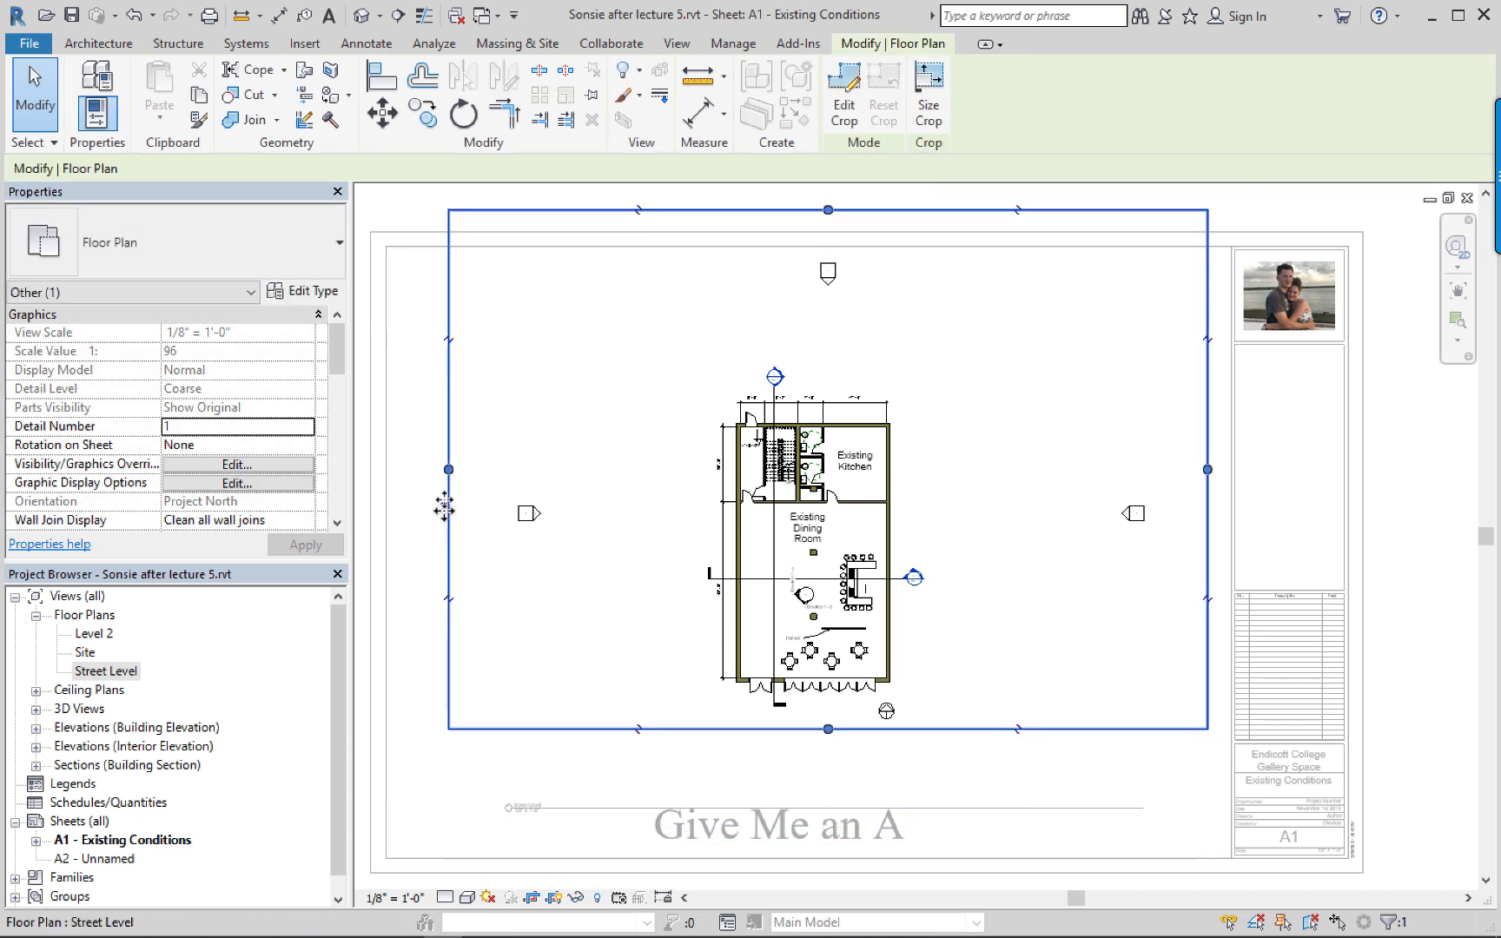
left_click_drag(448, 469, 701, 470)
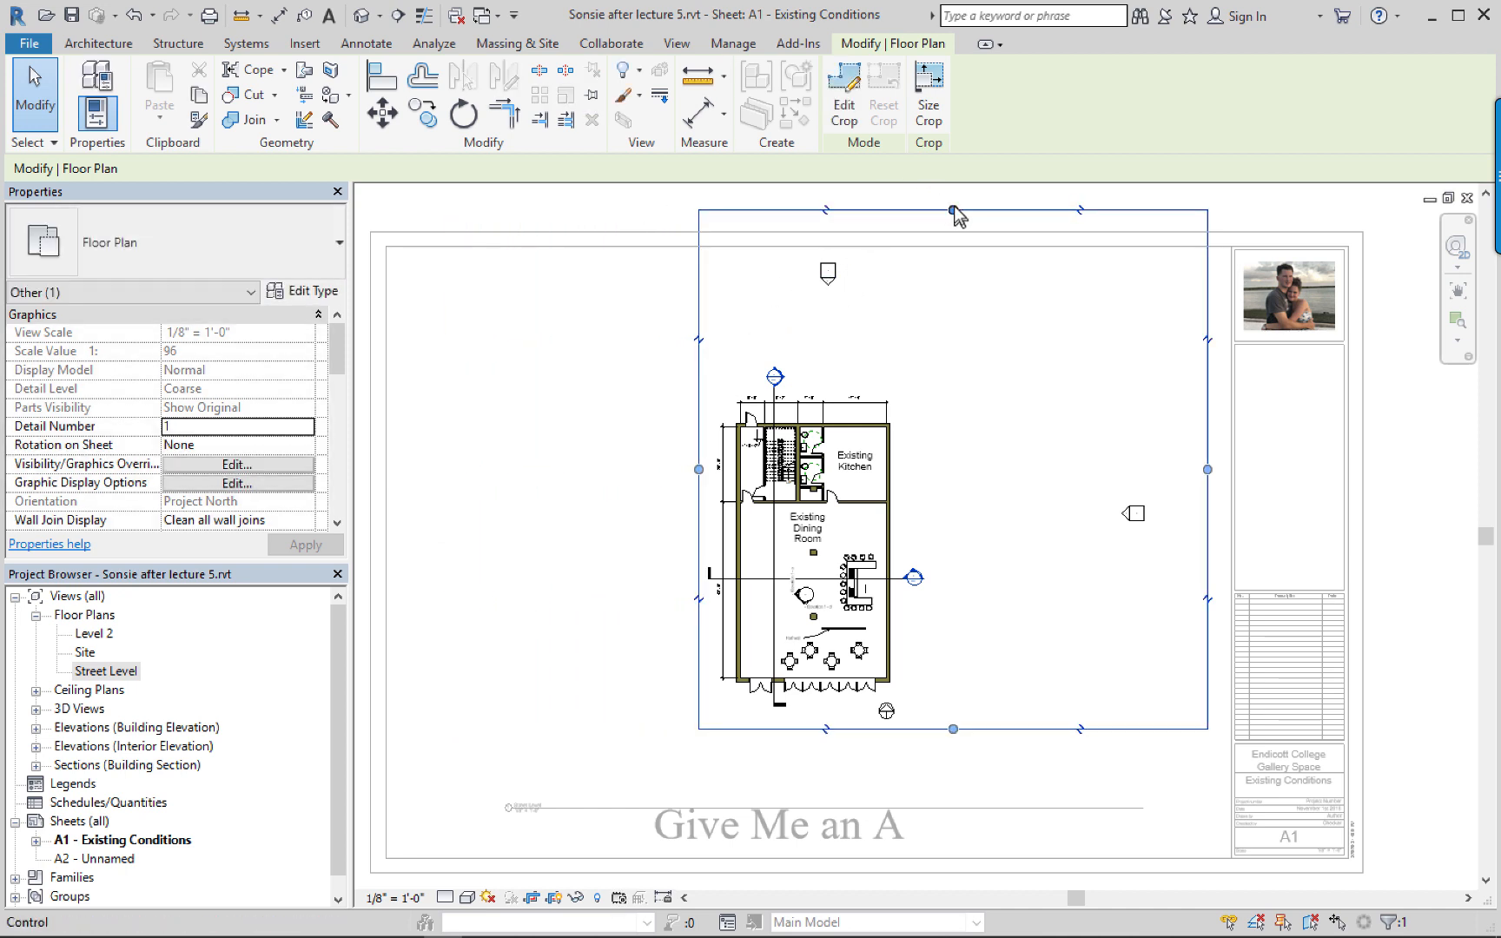
left_click_drag(953, 210, 973, 362)
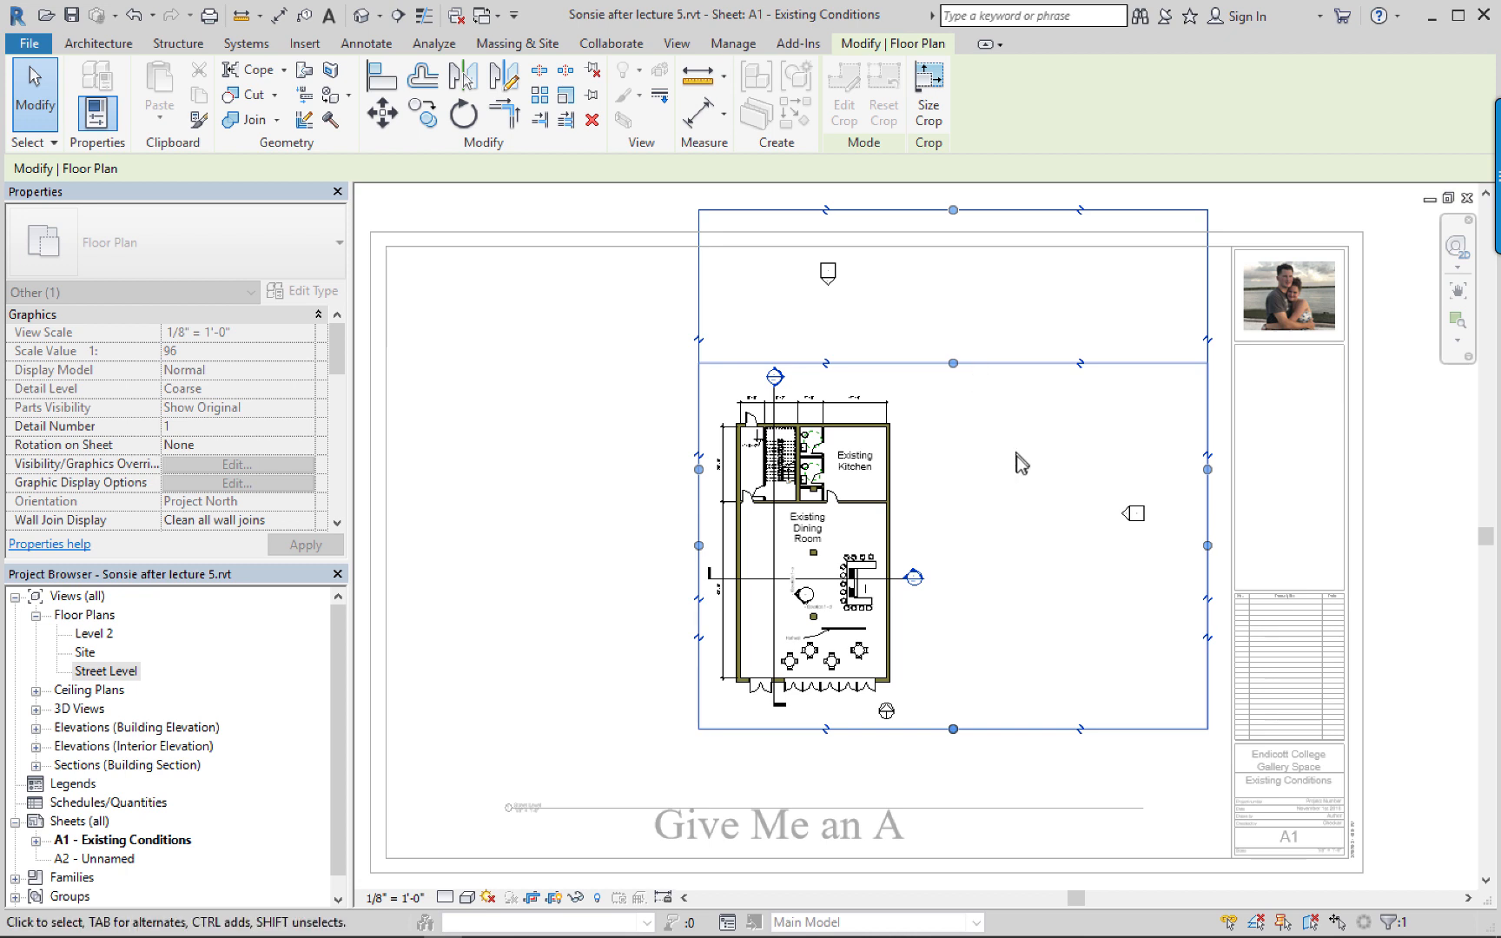
left_click_drag(1206, 555, 931, 351)
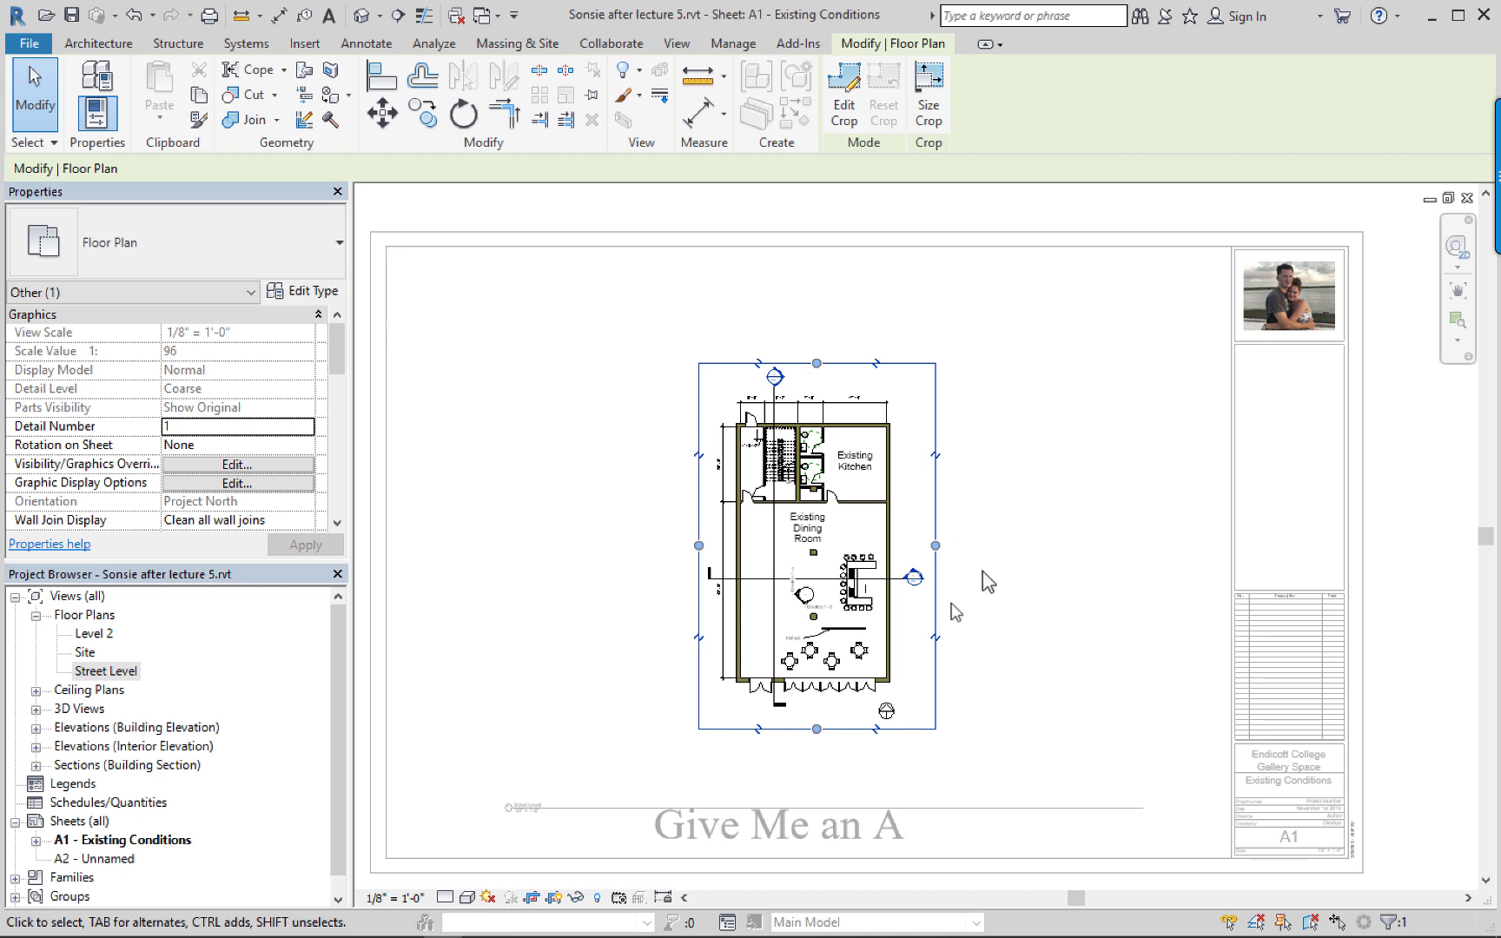
left_click(705, 624)
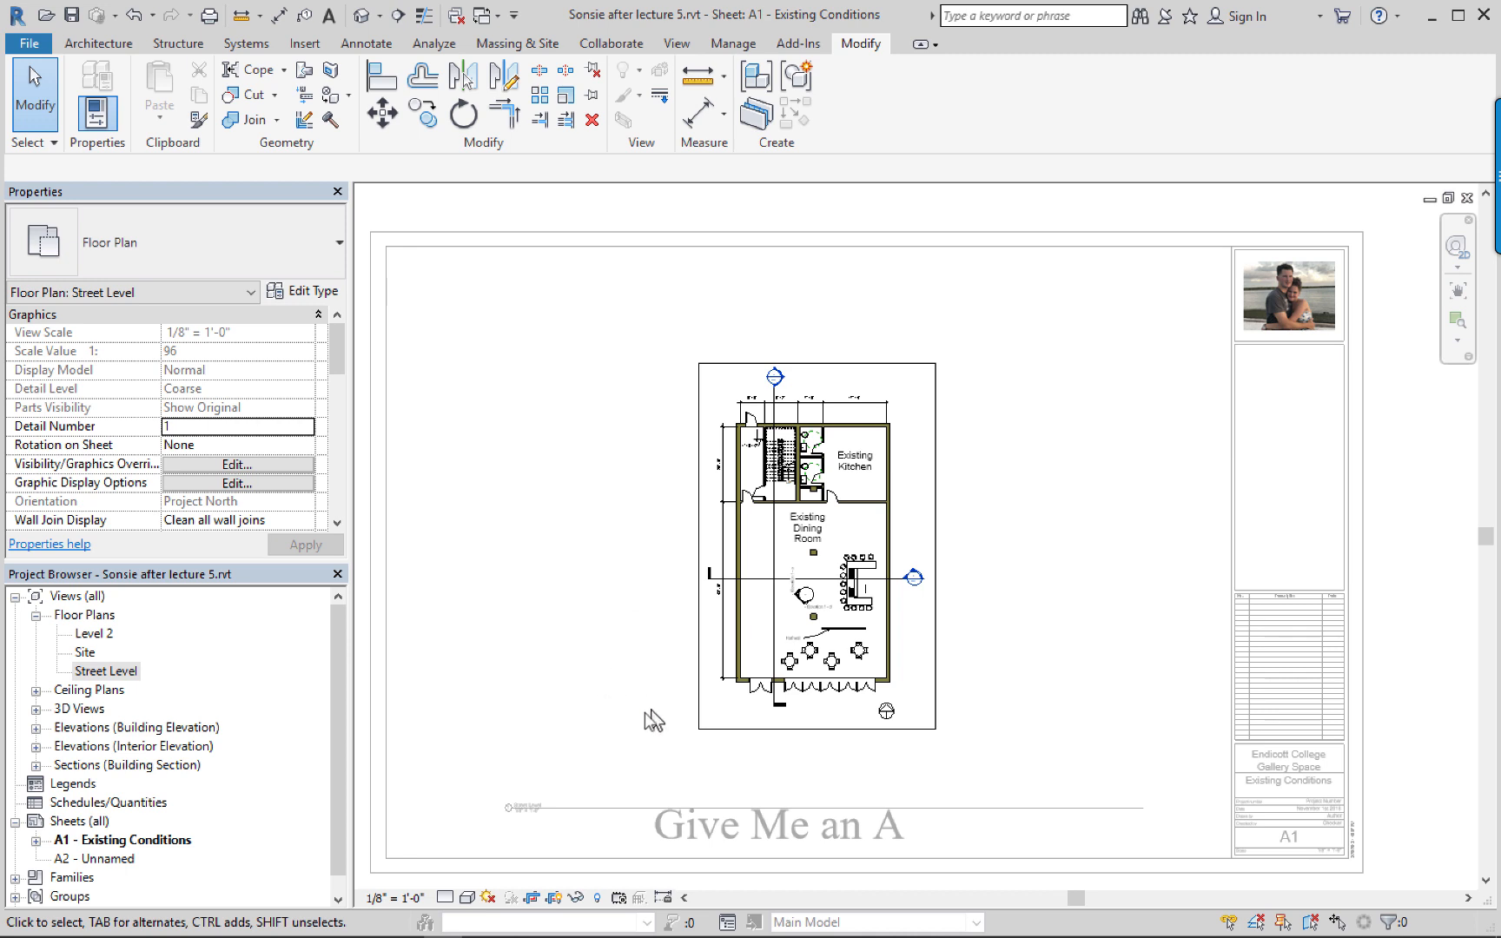
left_click(554, 898)
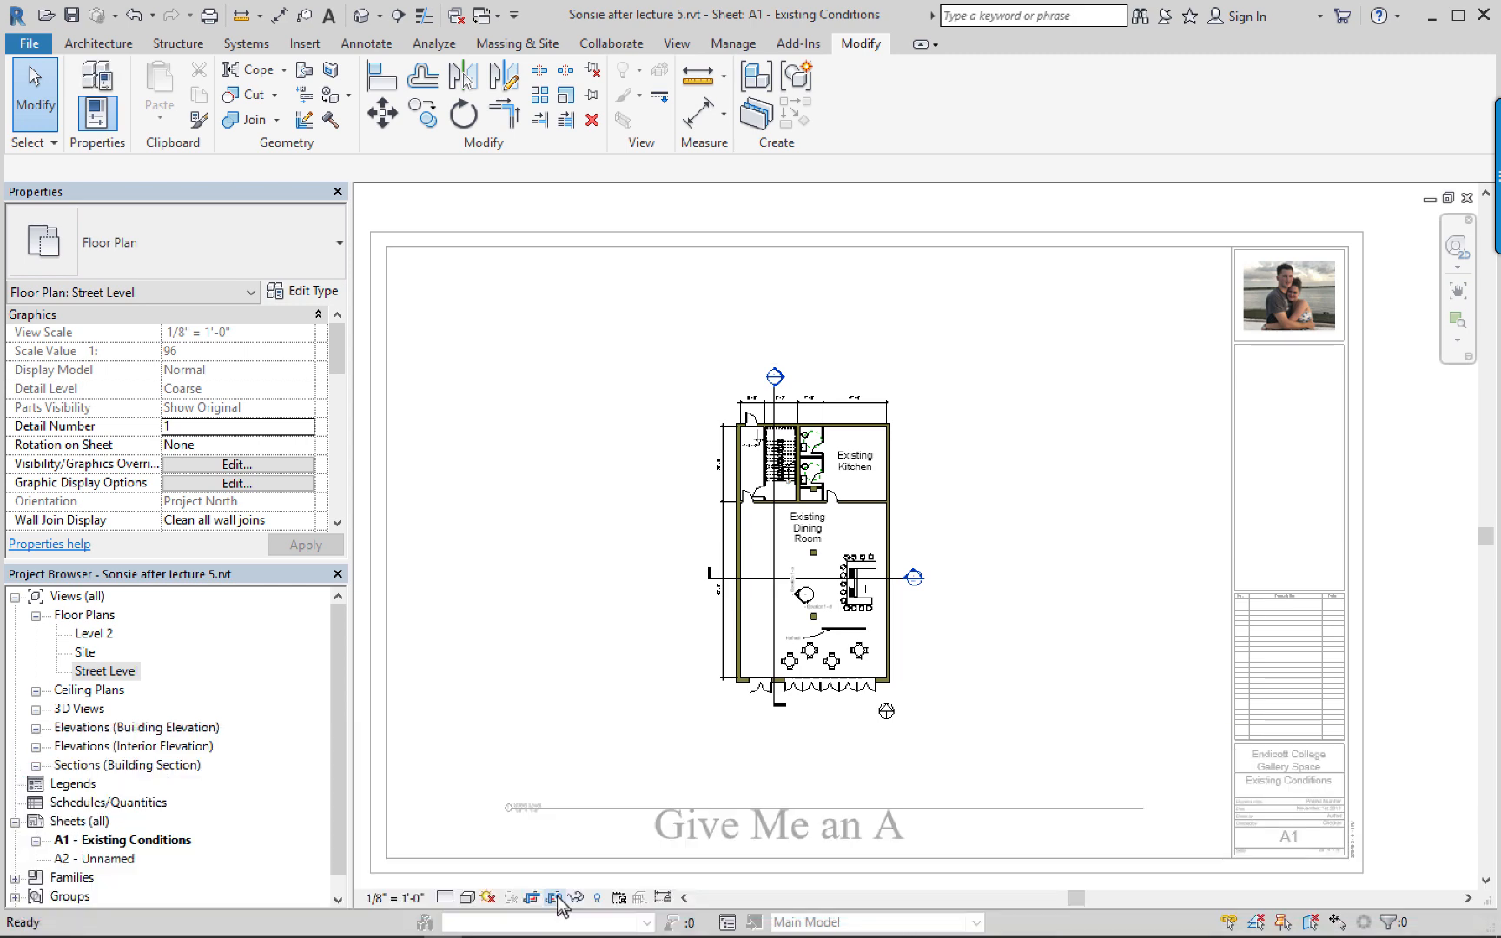
left_click(554, 898)
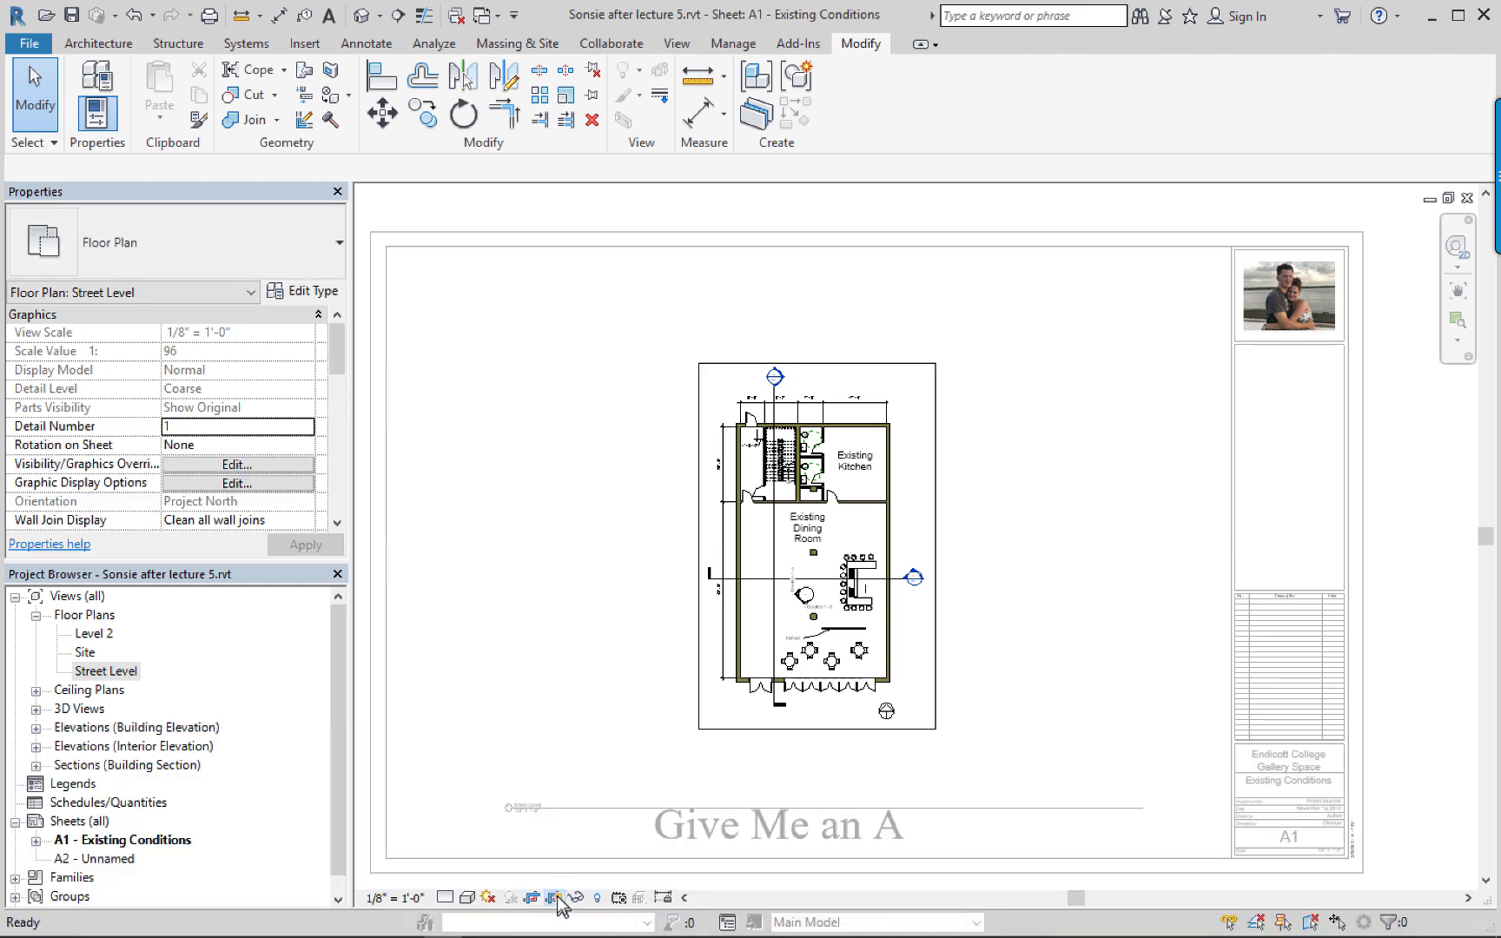
Raise the crop region's lower edge to cut through the dining room, and toggle the boundary's visibility and the view cropping off and back on.
left_click(793, 730)
left_click_drag(816, 730, 795, 585)
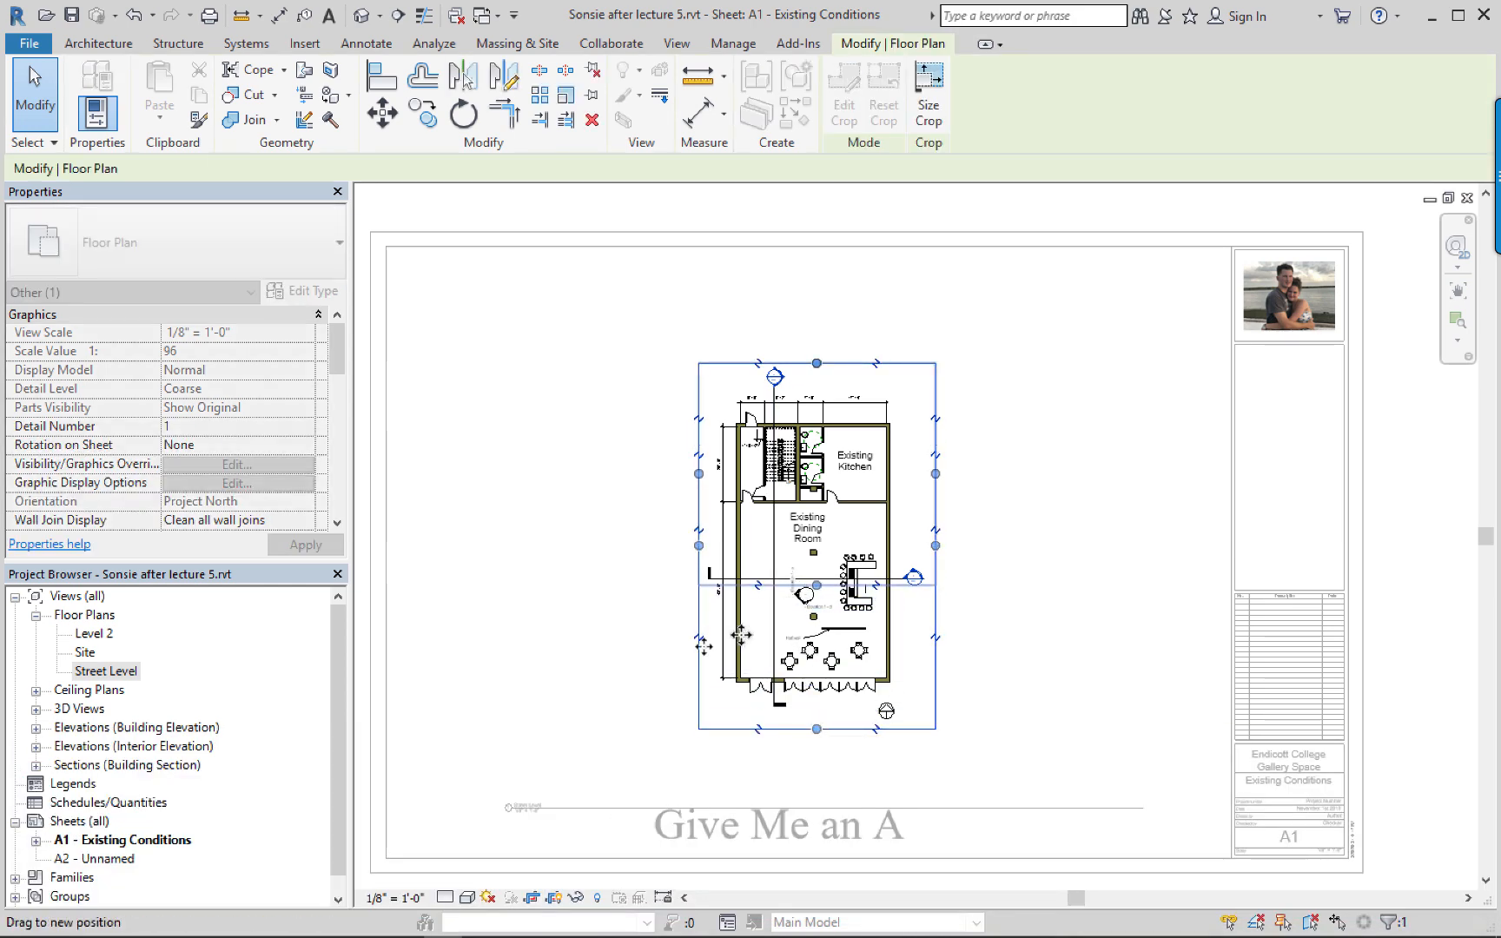
left_click(554, 898)
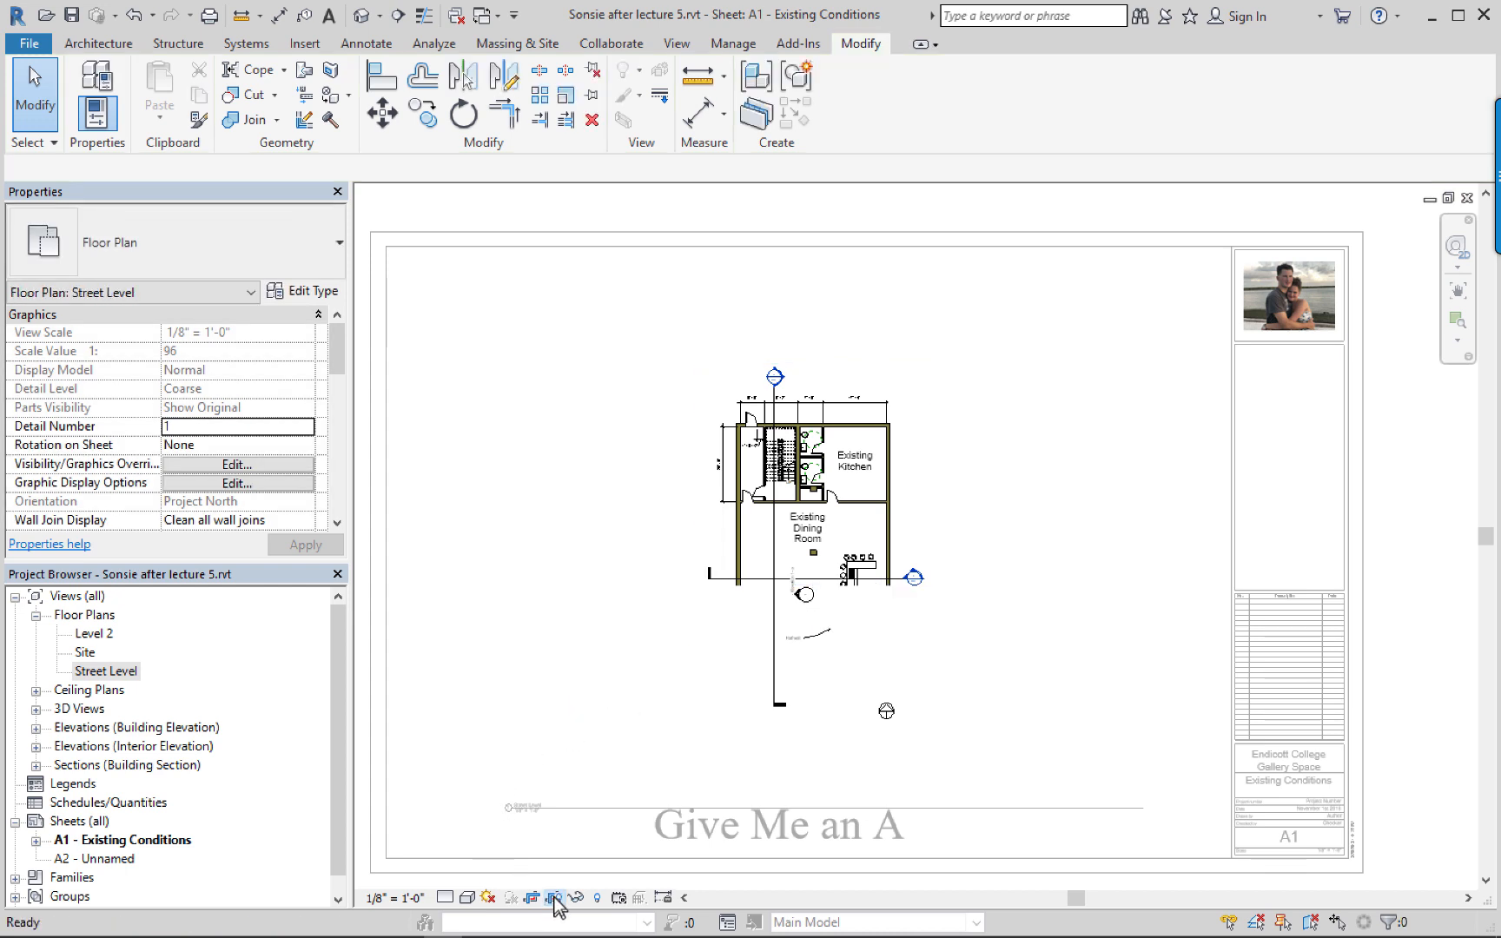
left_click(554, 898)
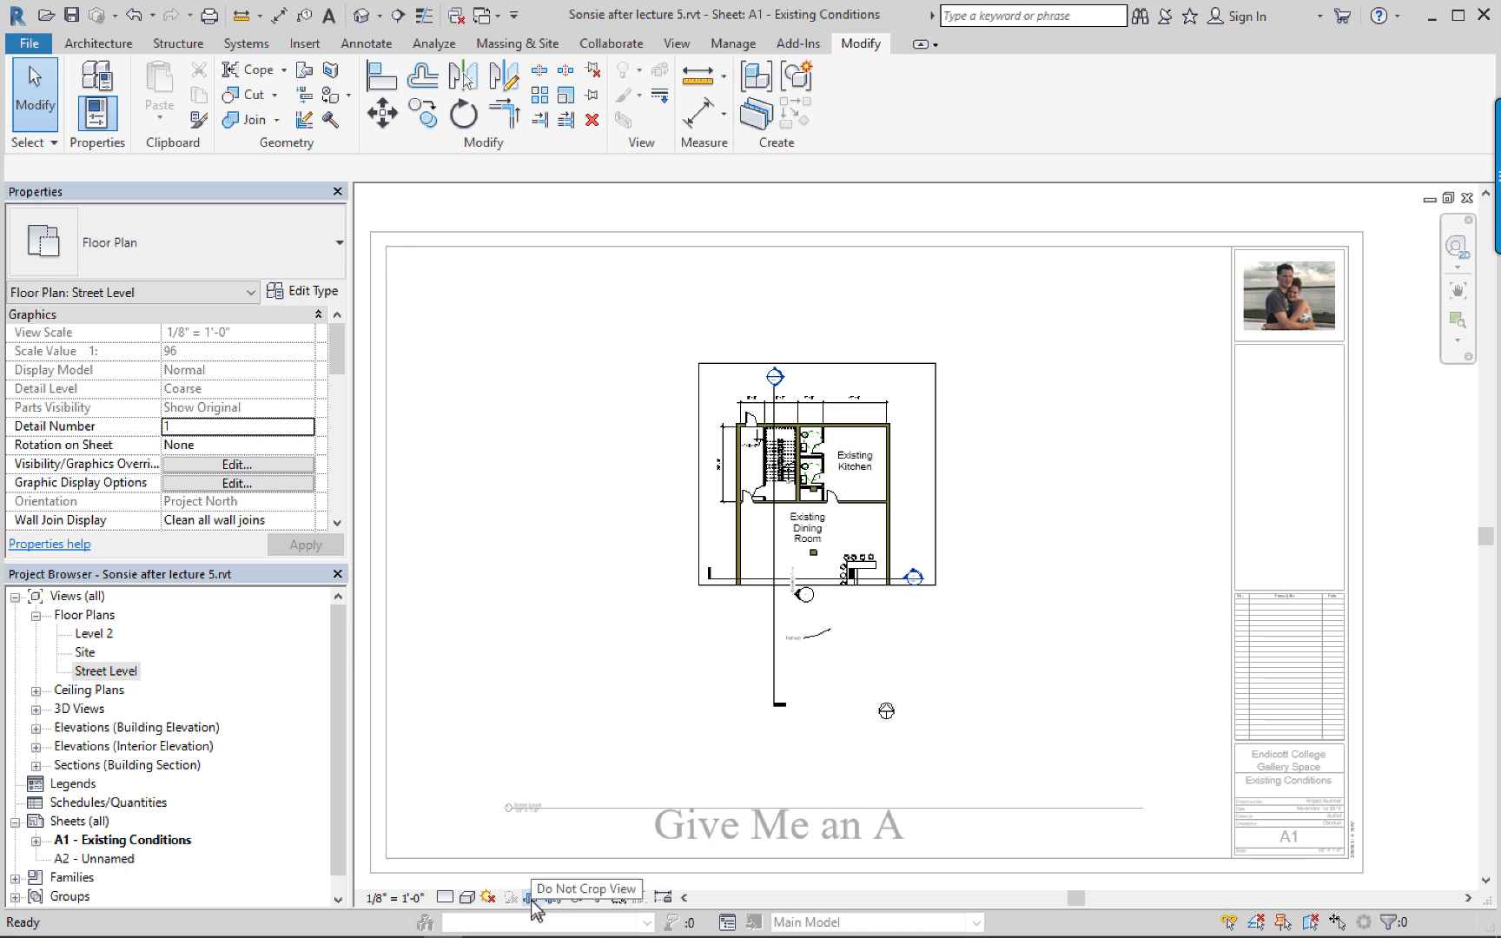
left_click(531, 898)
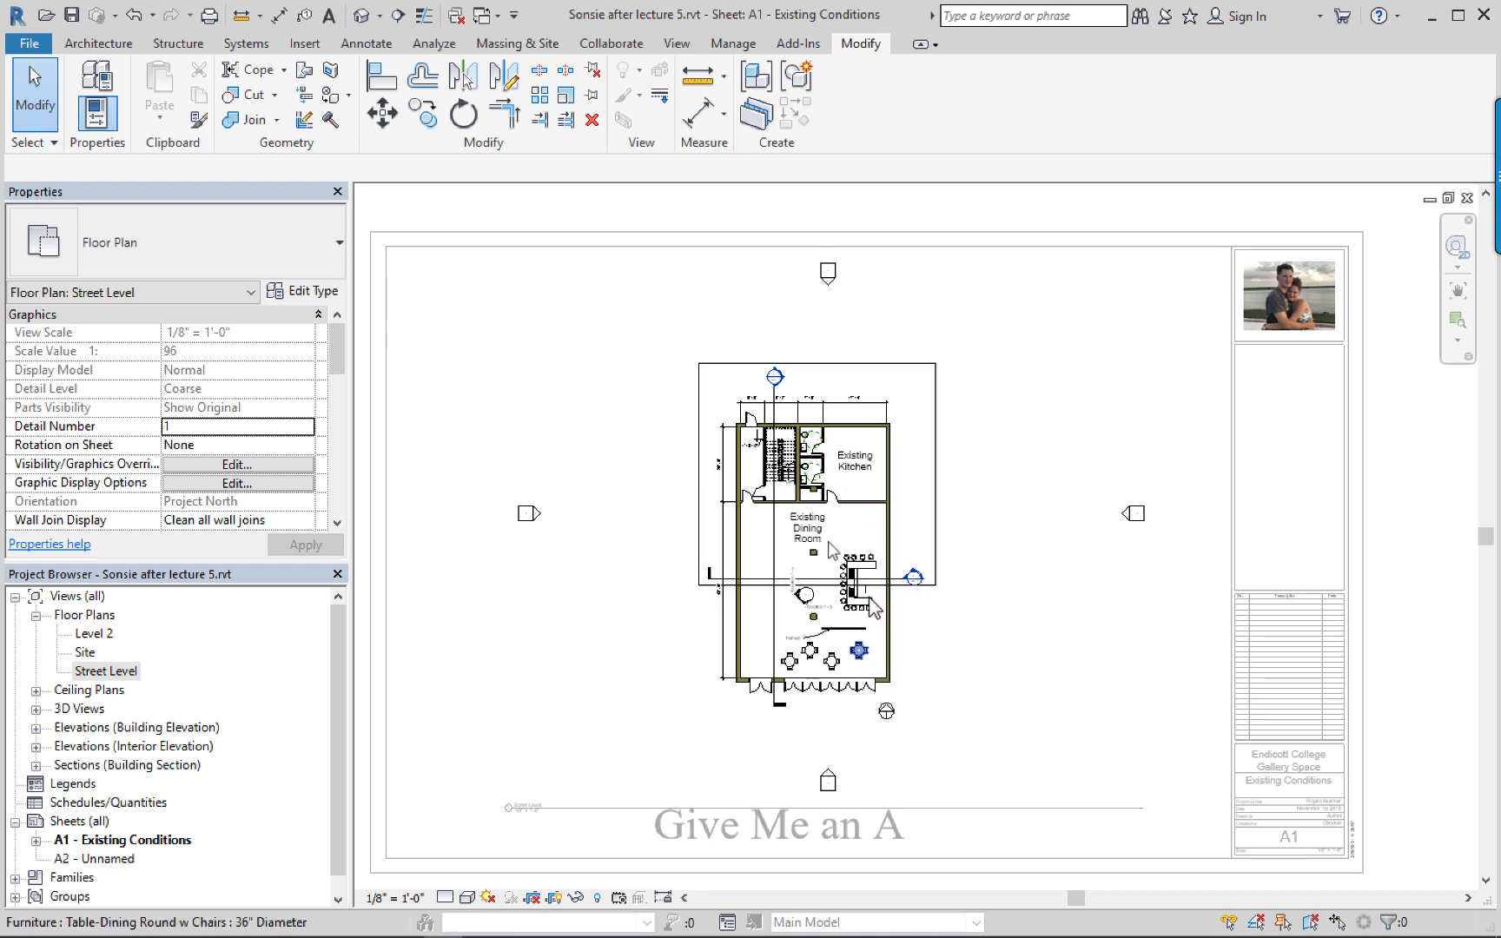
left_click(531, 898)
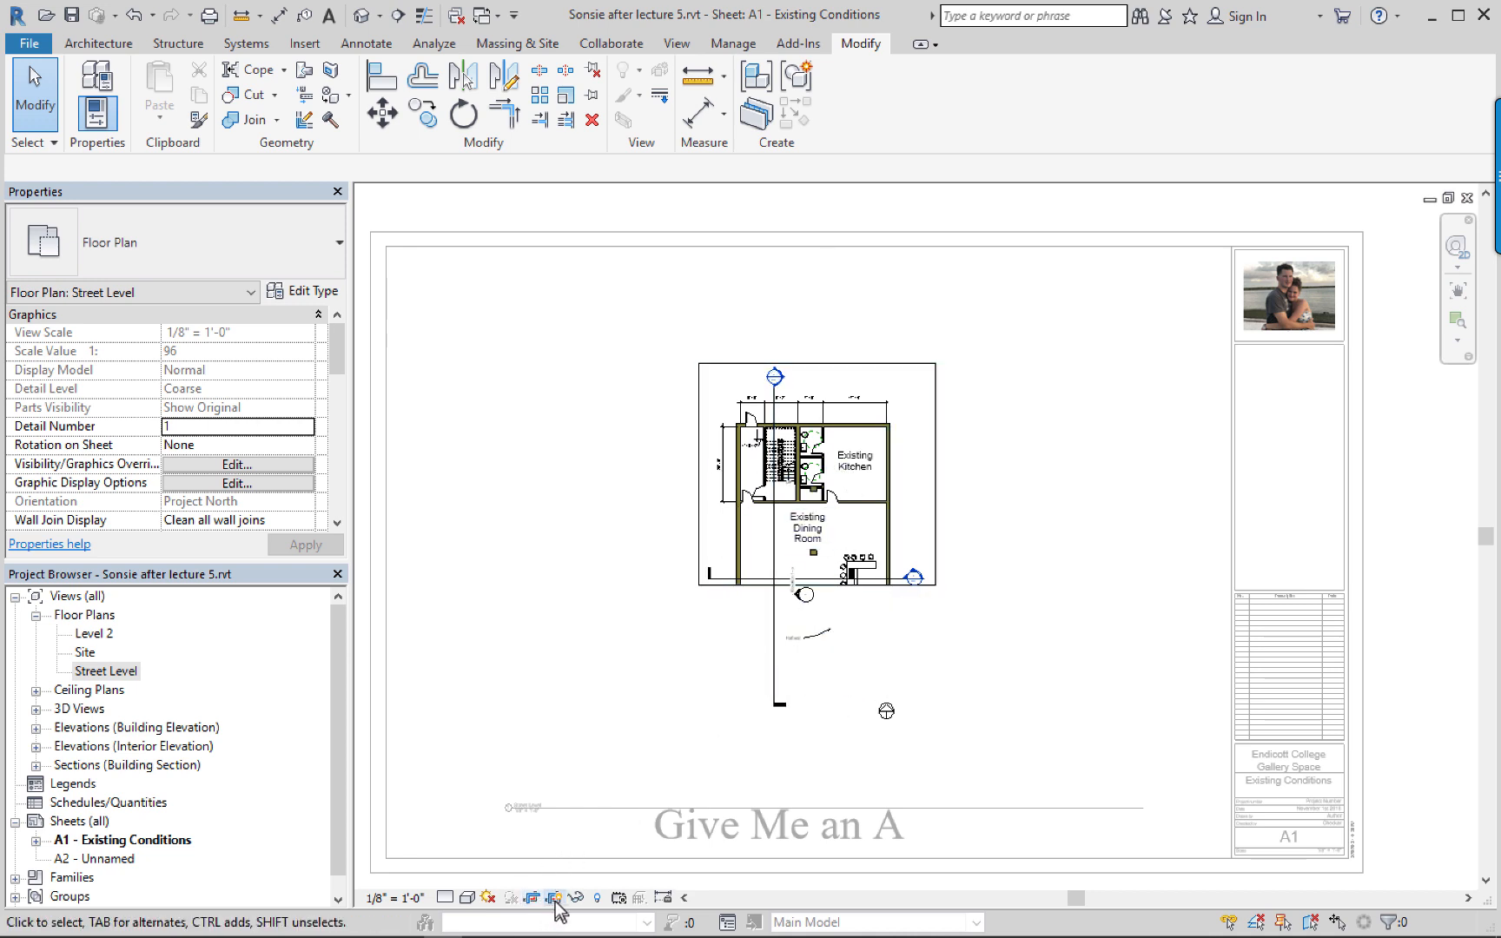
Extend the Street Level crop region's lower edge to below the entire plan, hide its boundary, and deactivate the view.
left_click(698, 500)
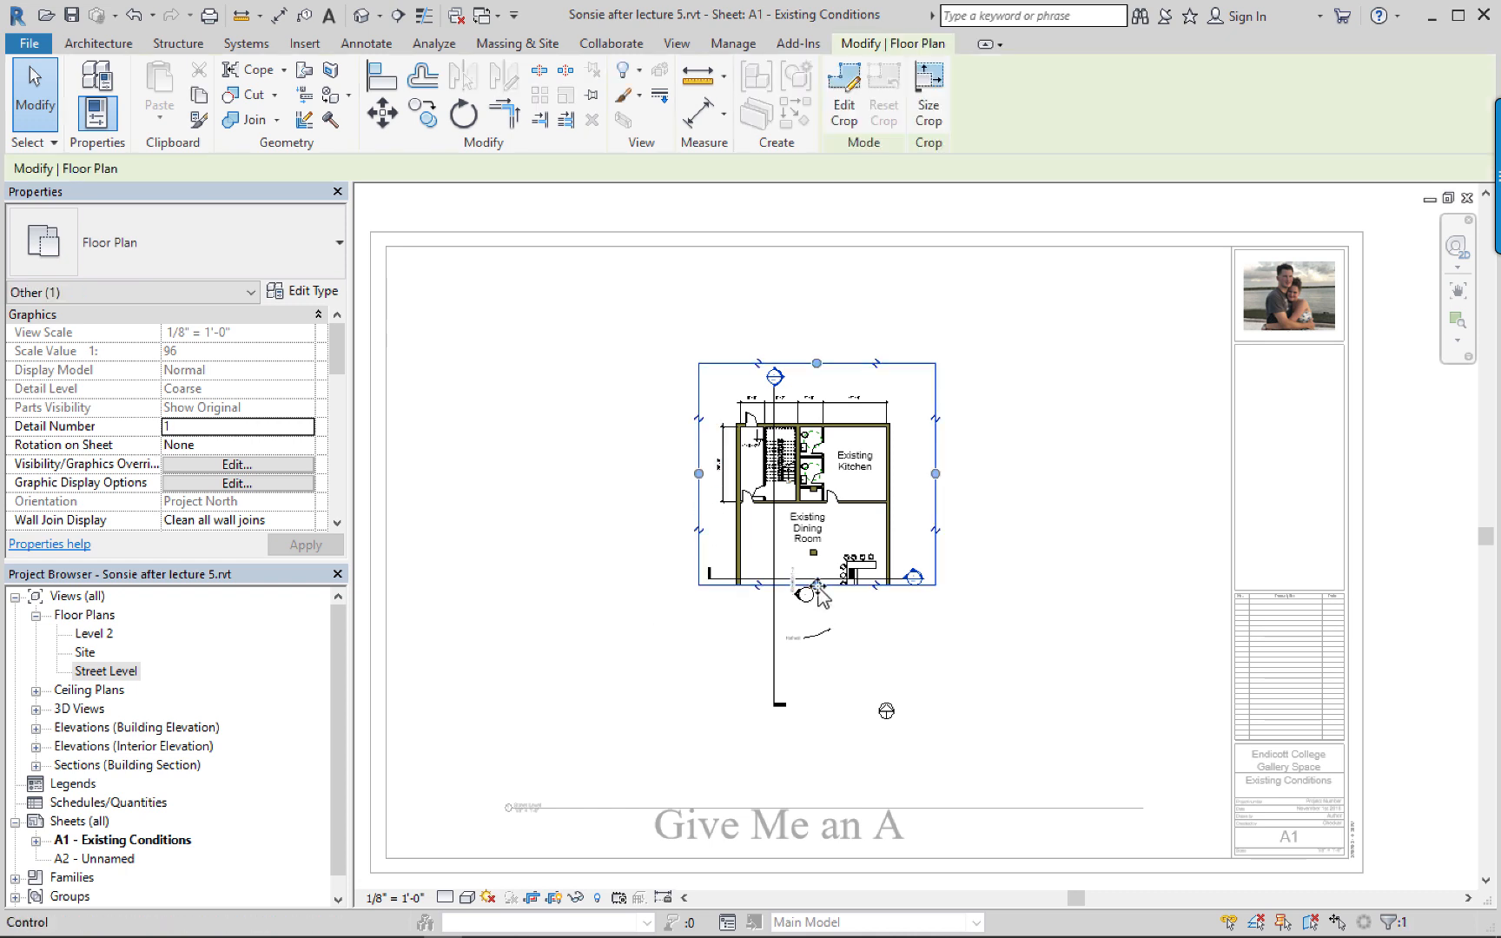
left_click_drag(817, 585, 839, 732)
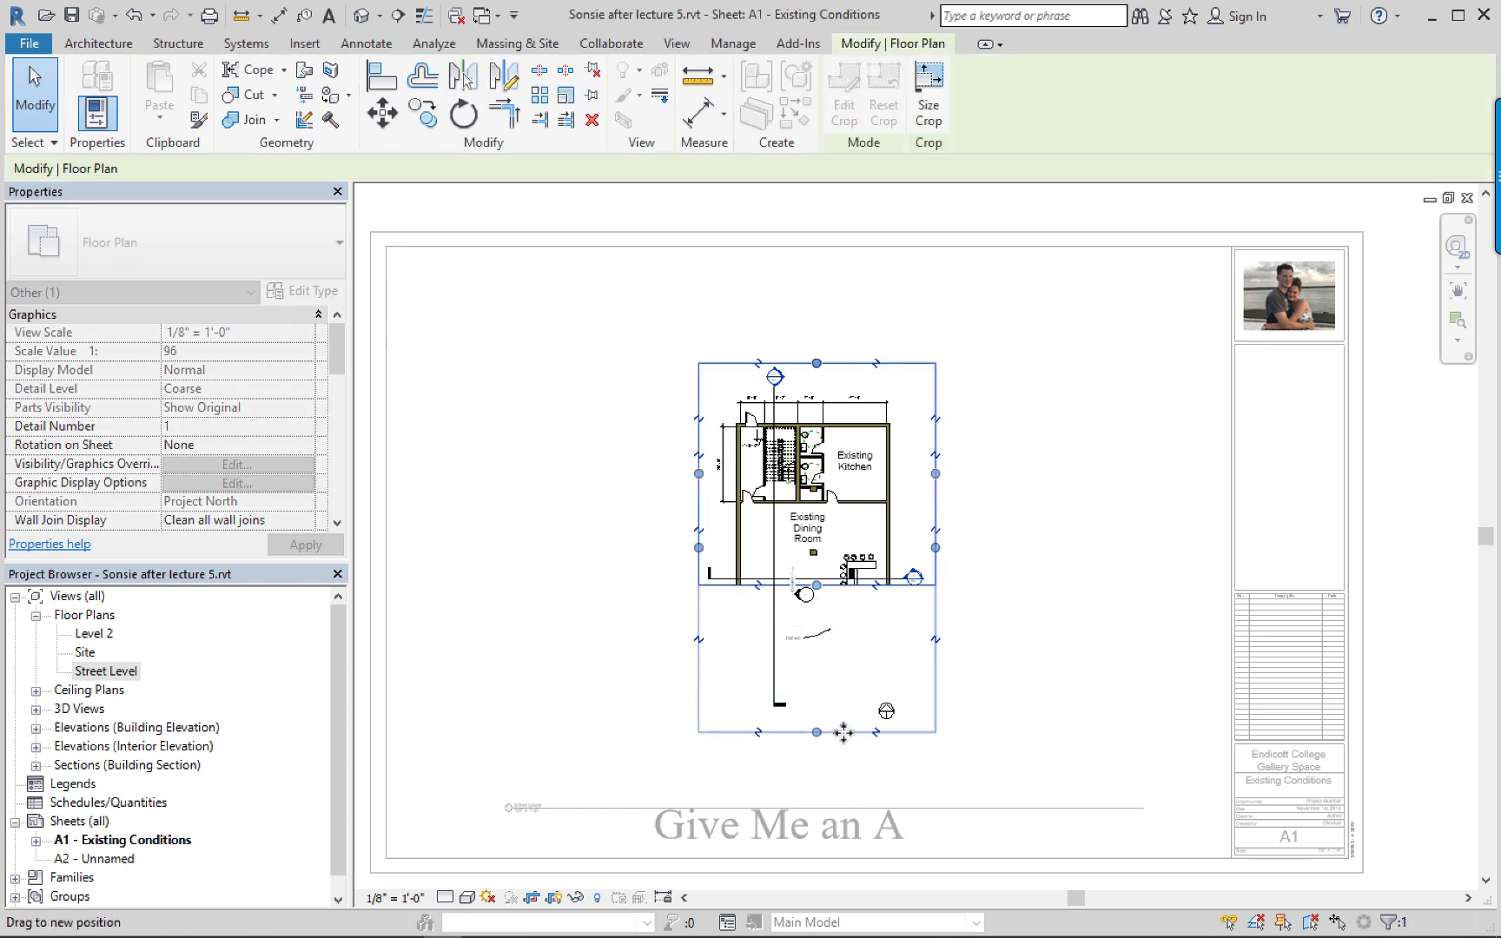
left_click(553, 897)
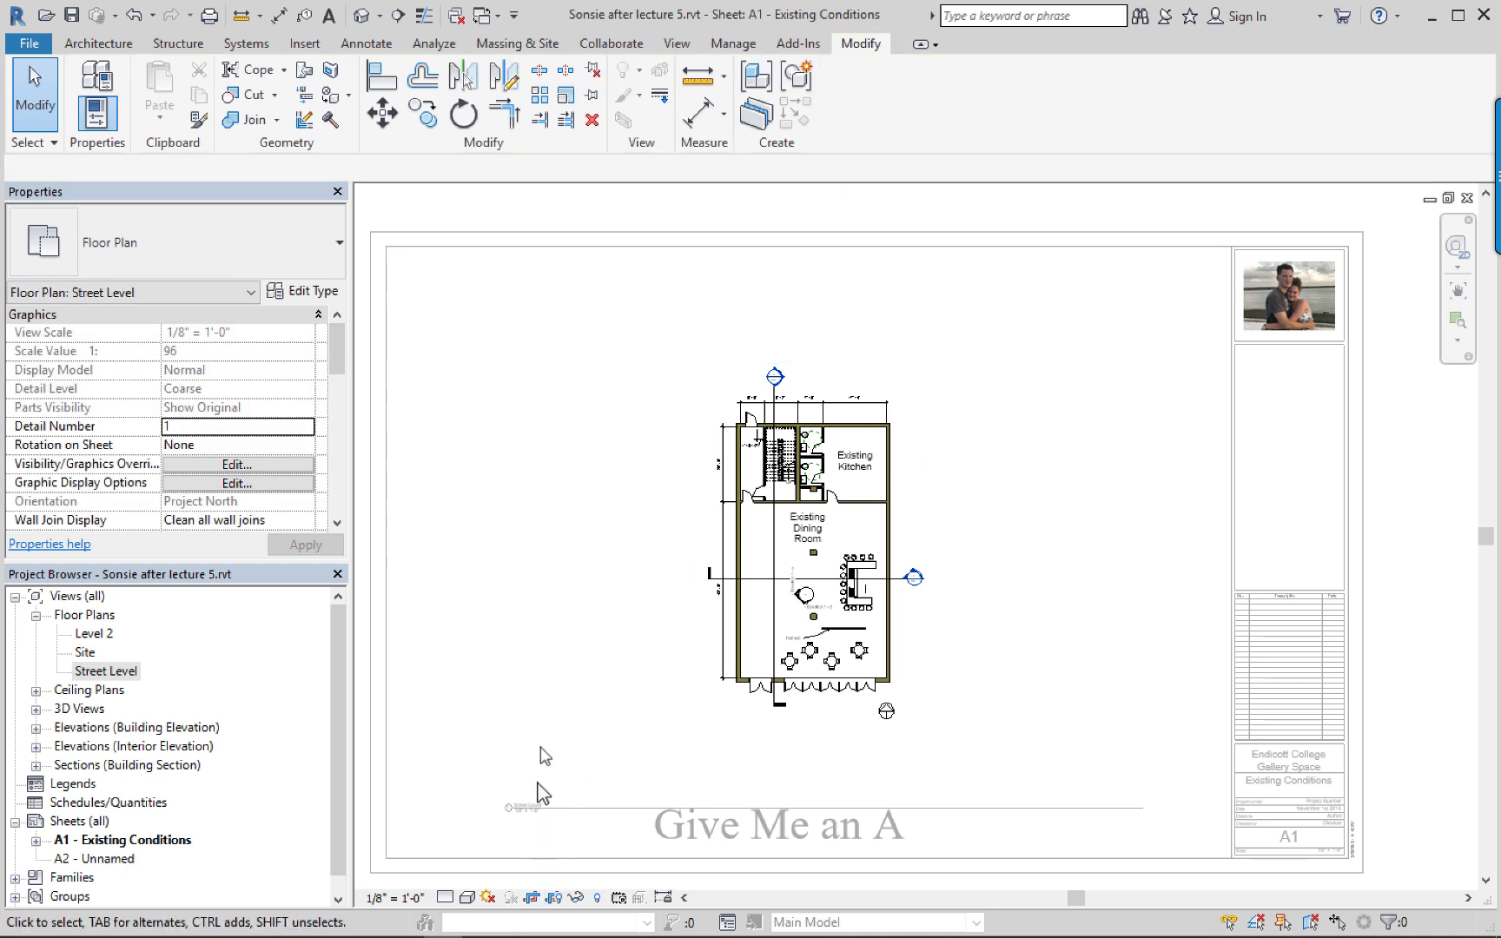
double_click(422, 600)
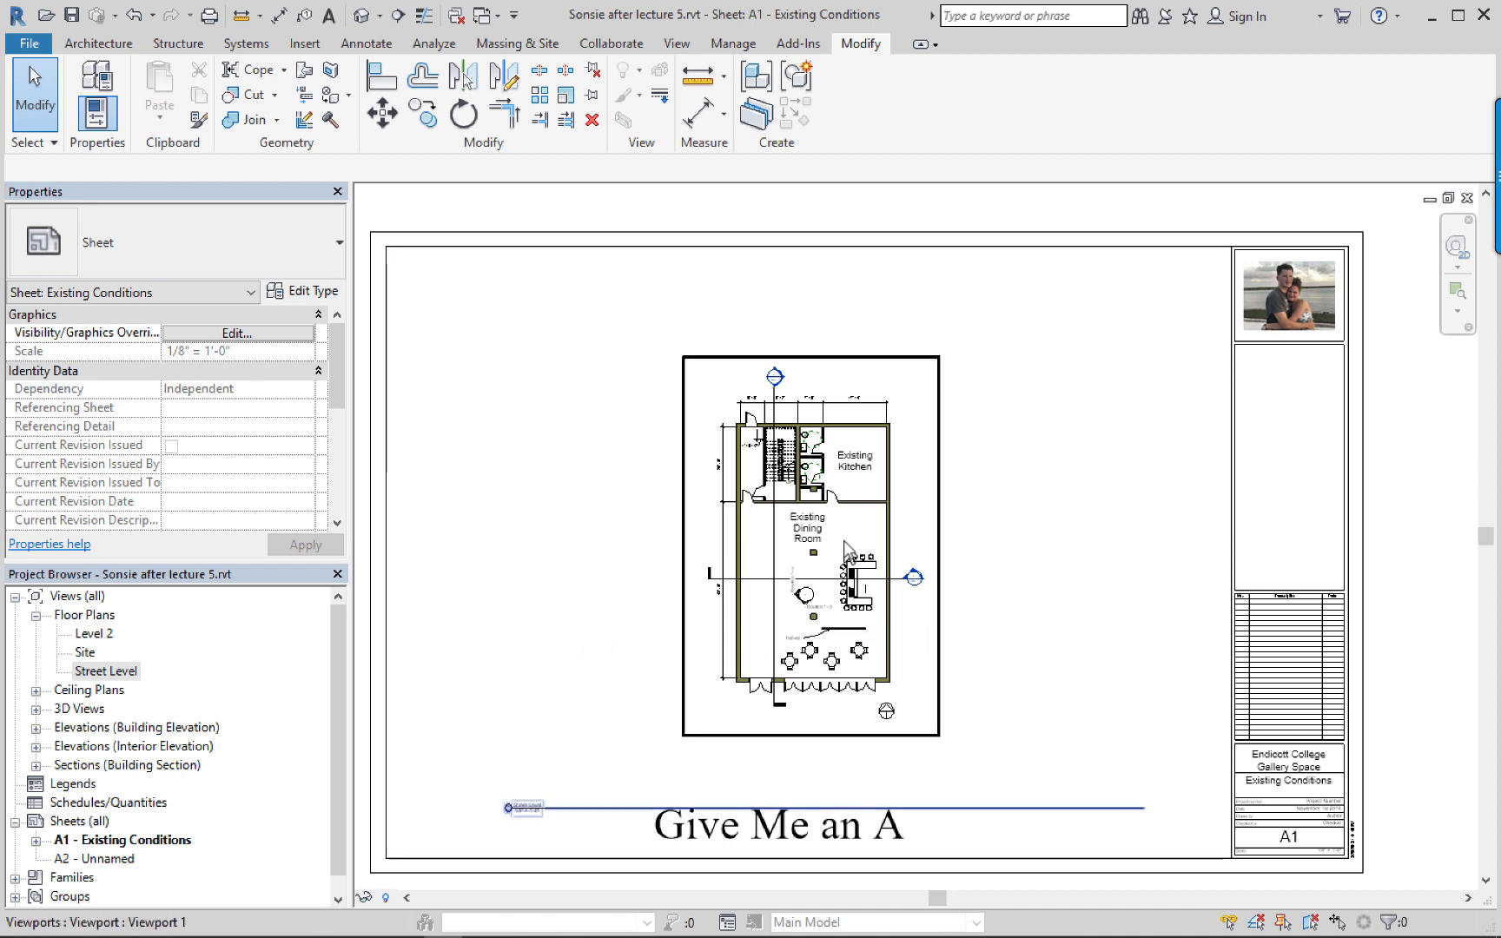
Move the Street Level viewport up on sheet A1, closer to the sheet's upper border.
left_click_drag(836, 539, 784, 442)
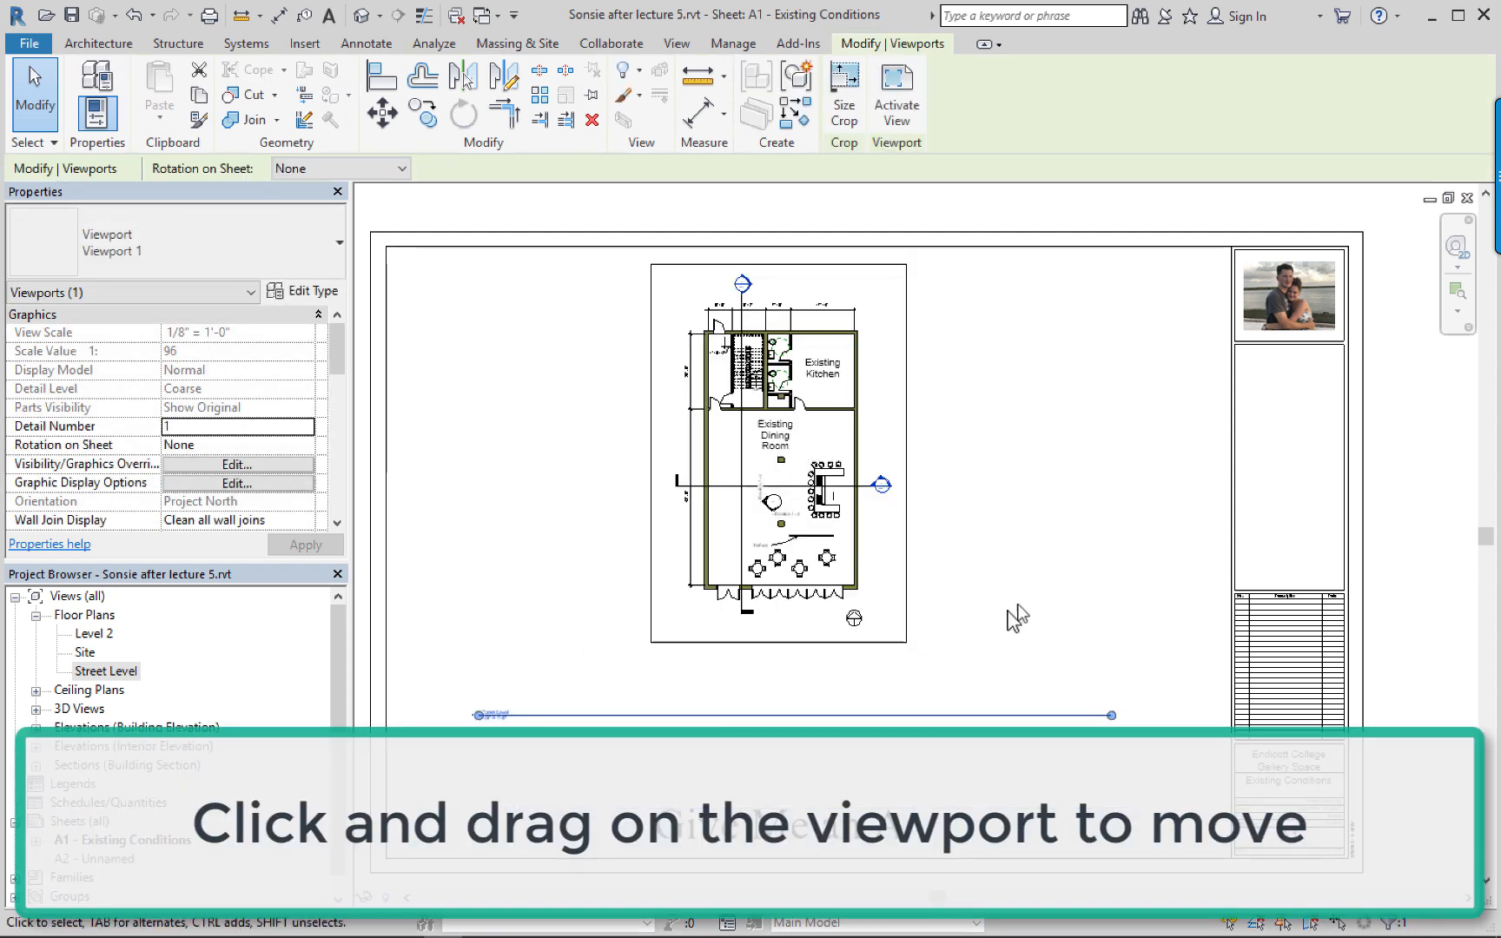
left_click(1049, 653)
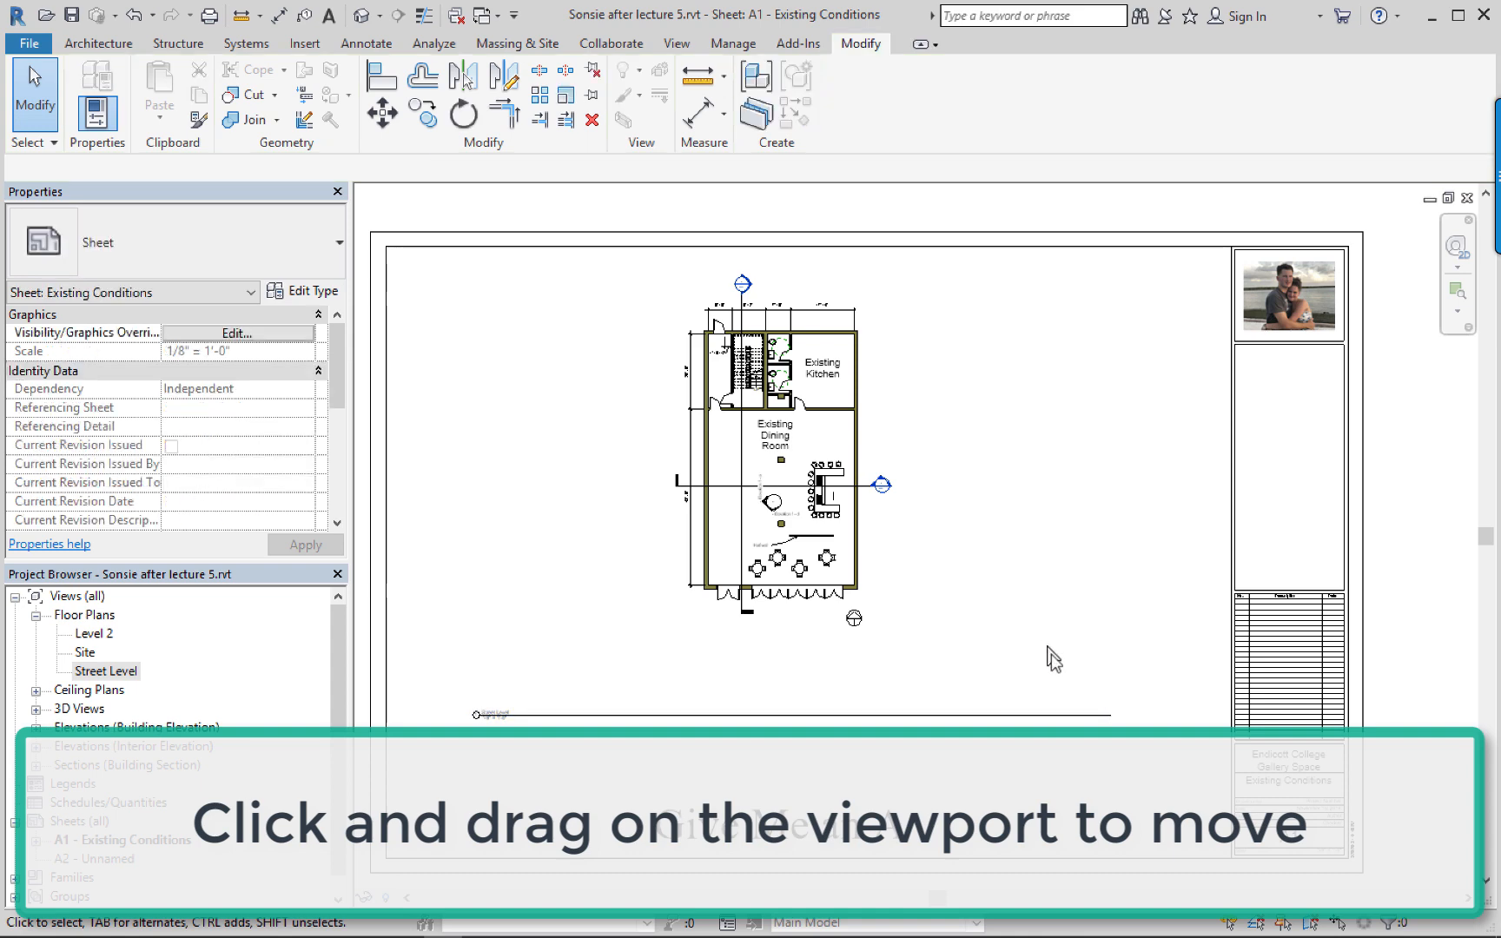
left_click(810, 512)
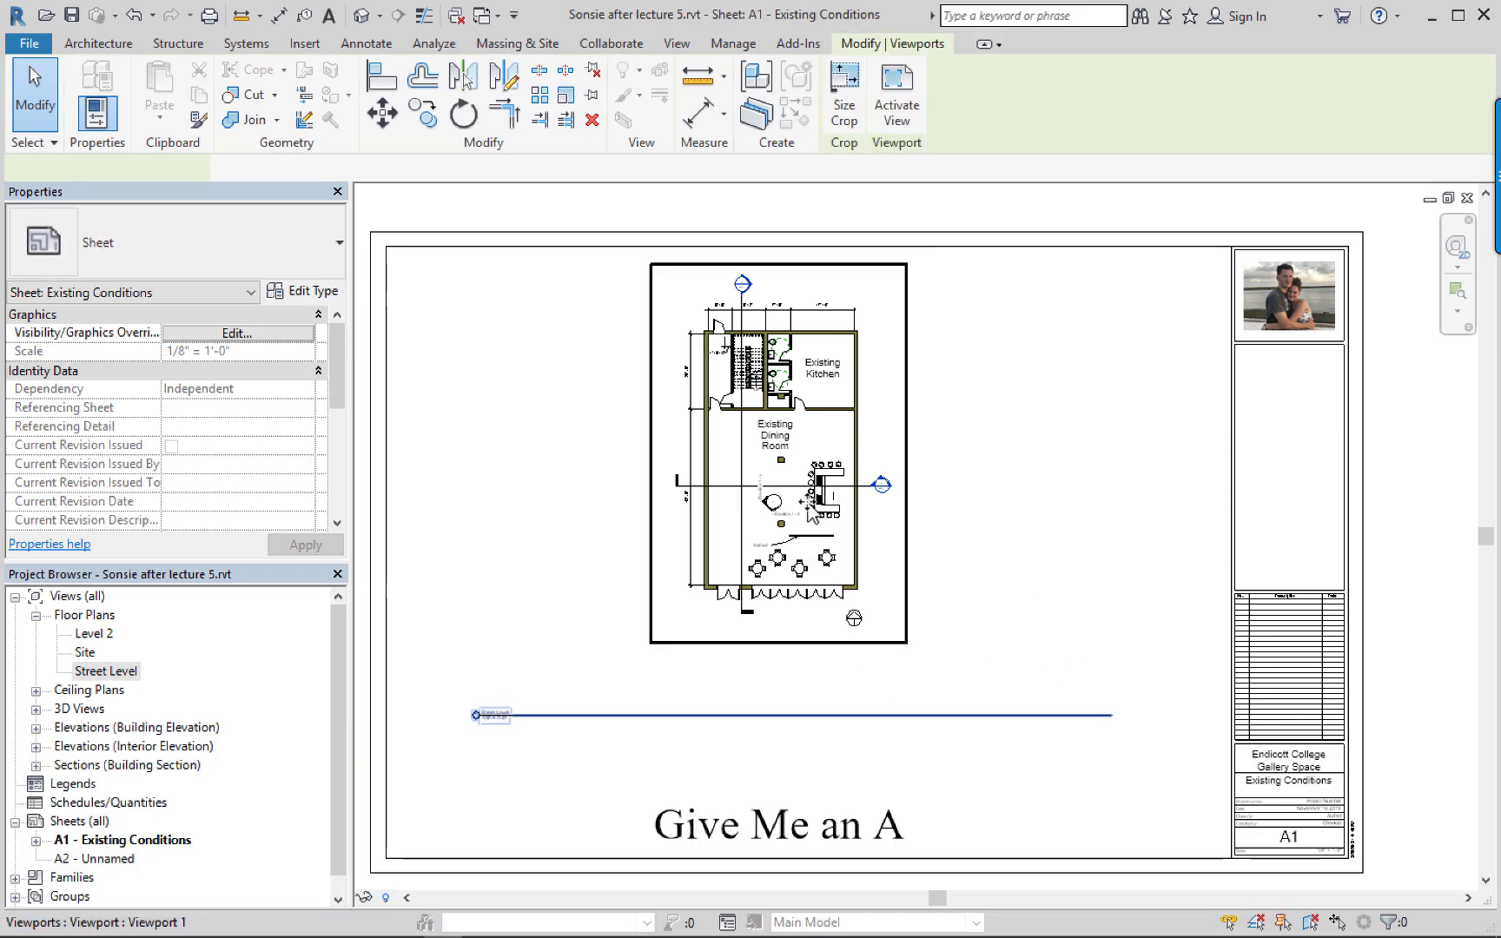
mouse_move(797, 505)
left_mouse_down()
mouse_move(816, 521)
mouse_move(779, 506)
left_mouse_up()
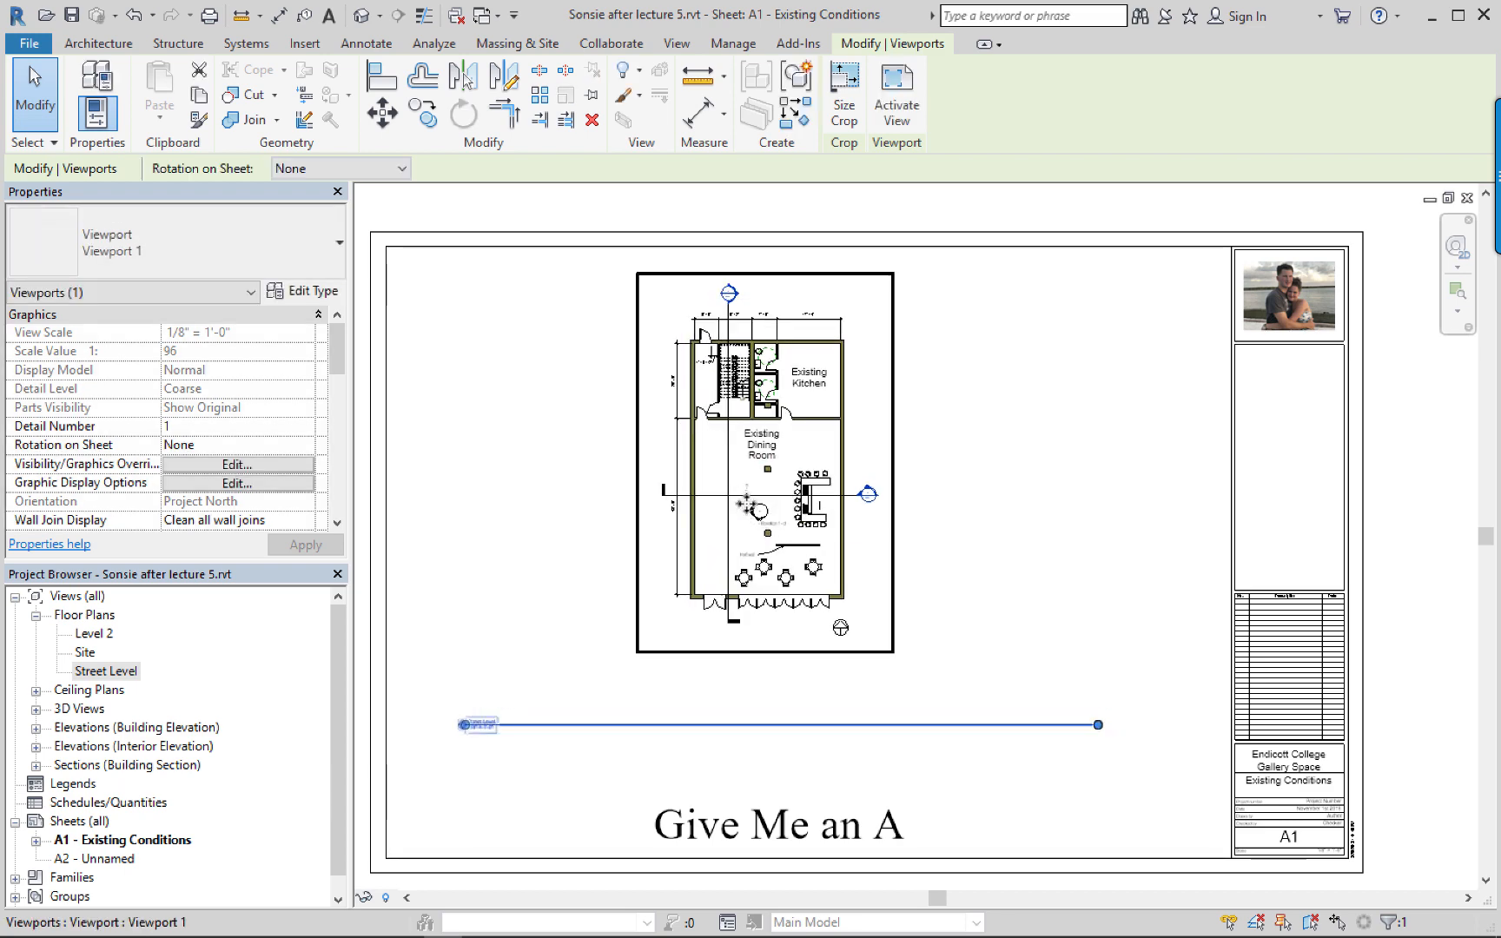
left_click_drag(769, 518, 870, 575)
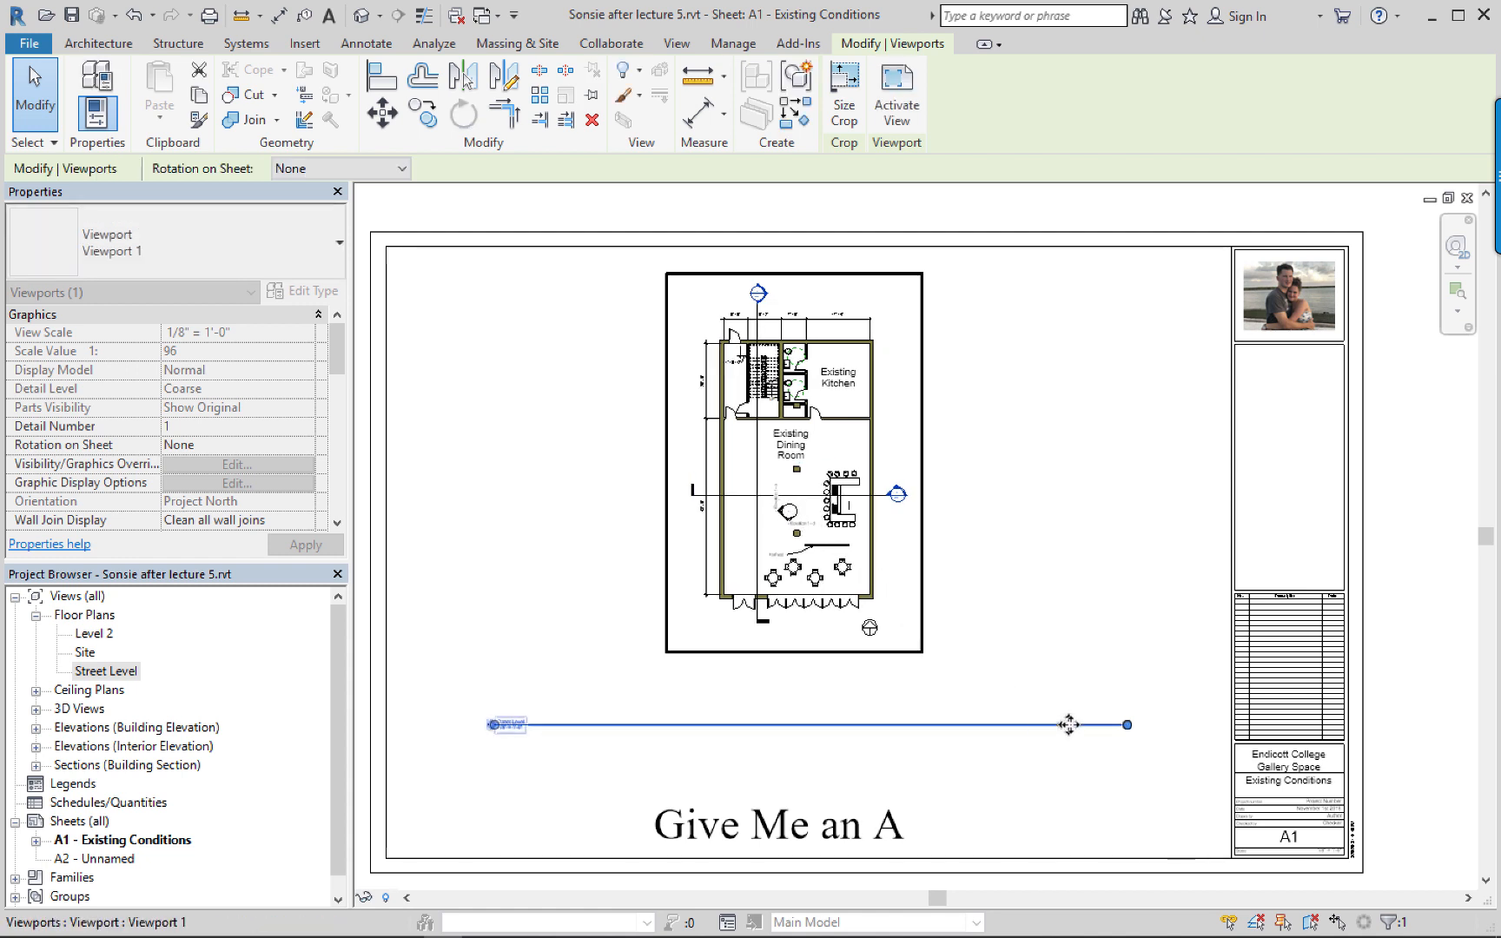
Shorten the Street Level title's extension line to about the text's length and move the title directly beneath the plan's lower-left corner.
left_click_drag(1129, 724, 1127, 725)
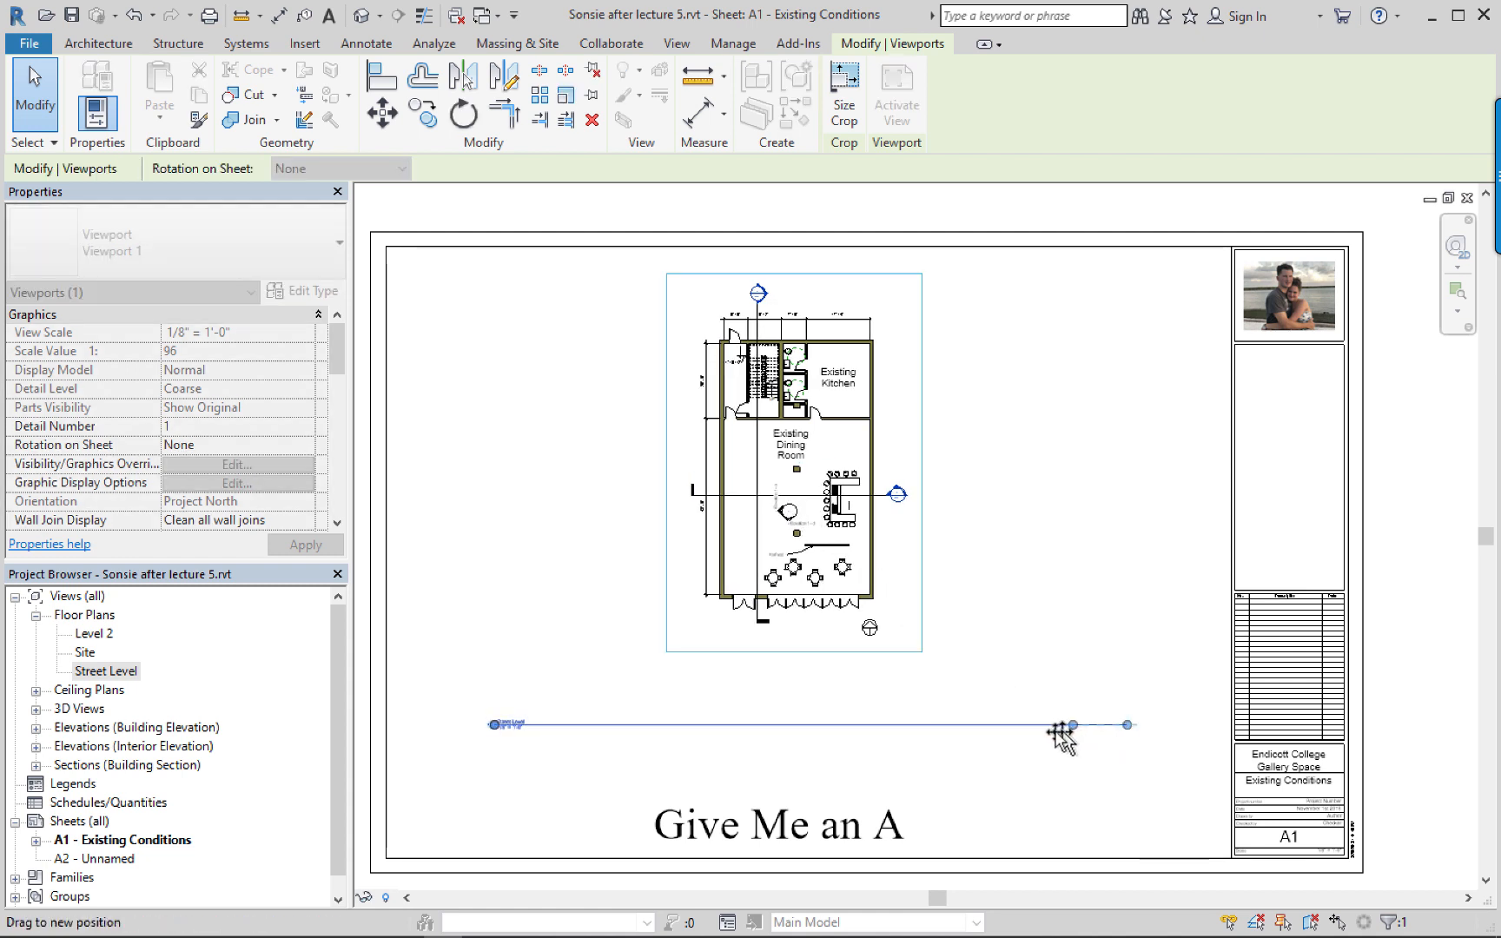
left_click_drag(569, 732, 538, 726)
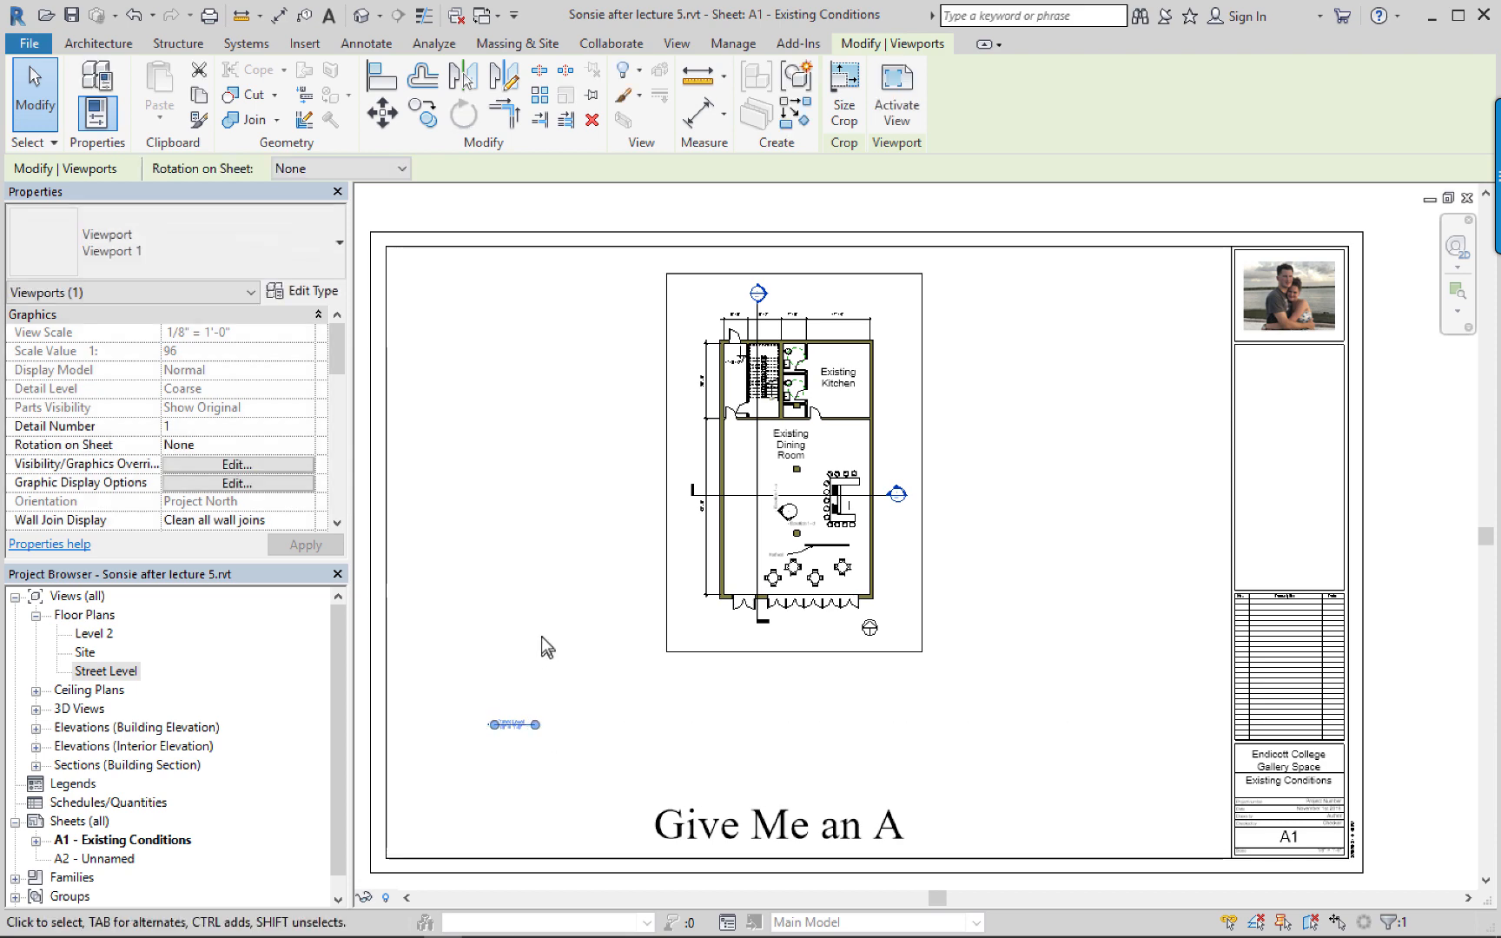
left_click(577, 617)
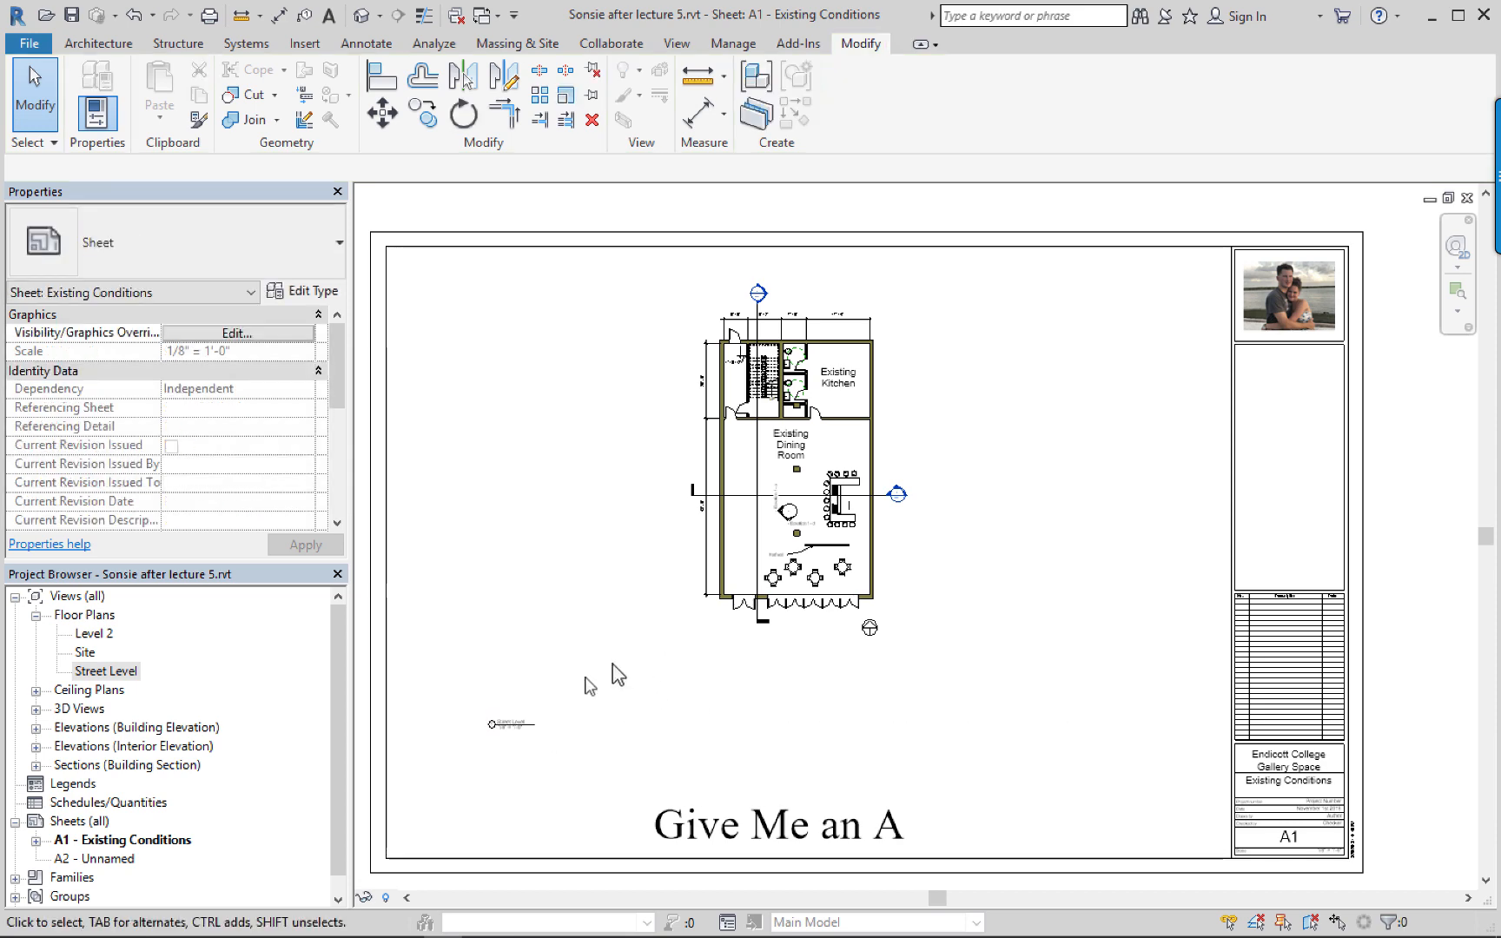
left_click(514, 726)
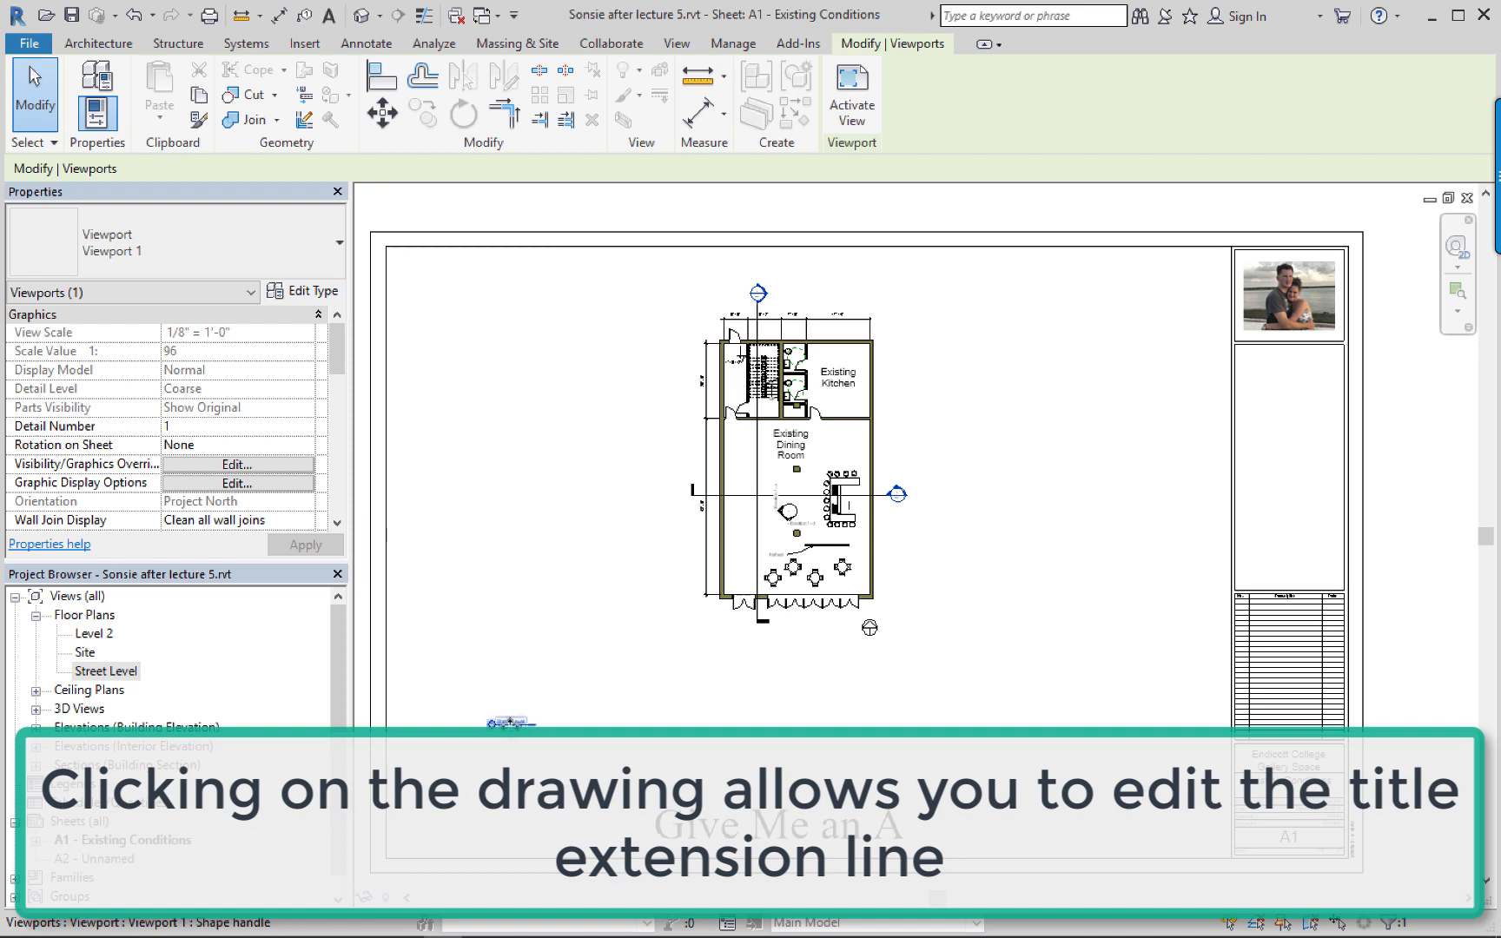
left_click_drag(521, 726, 747, 648)
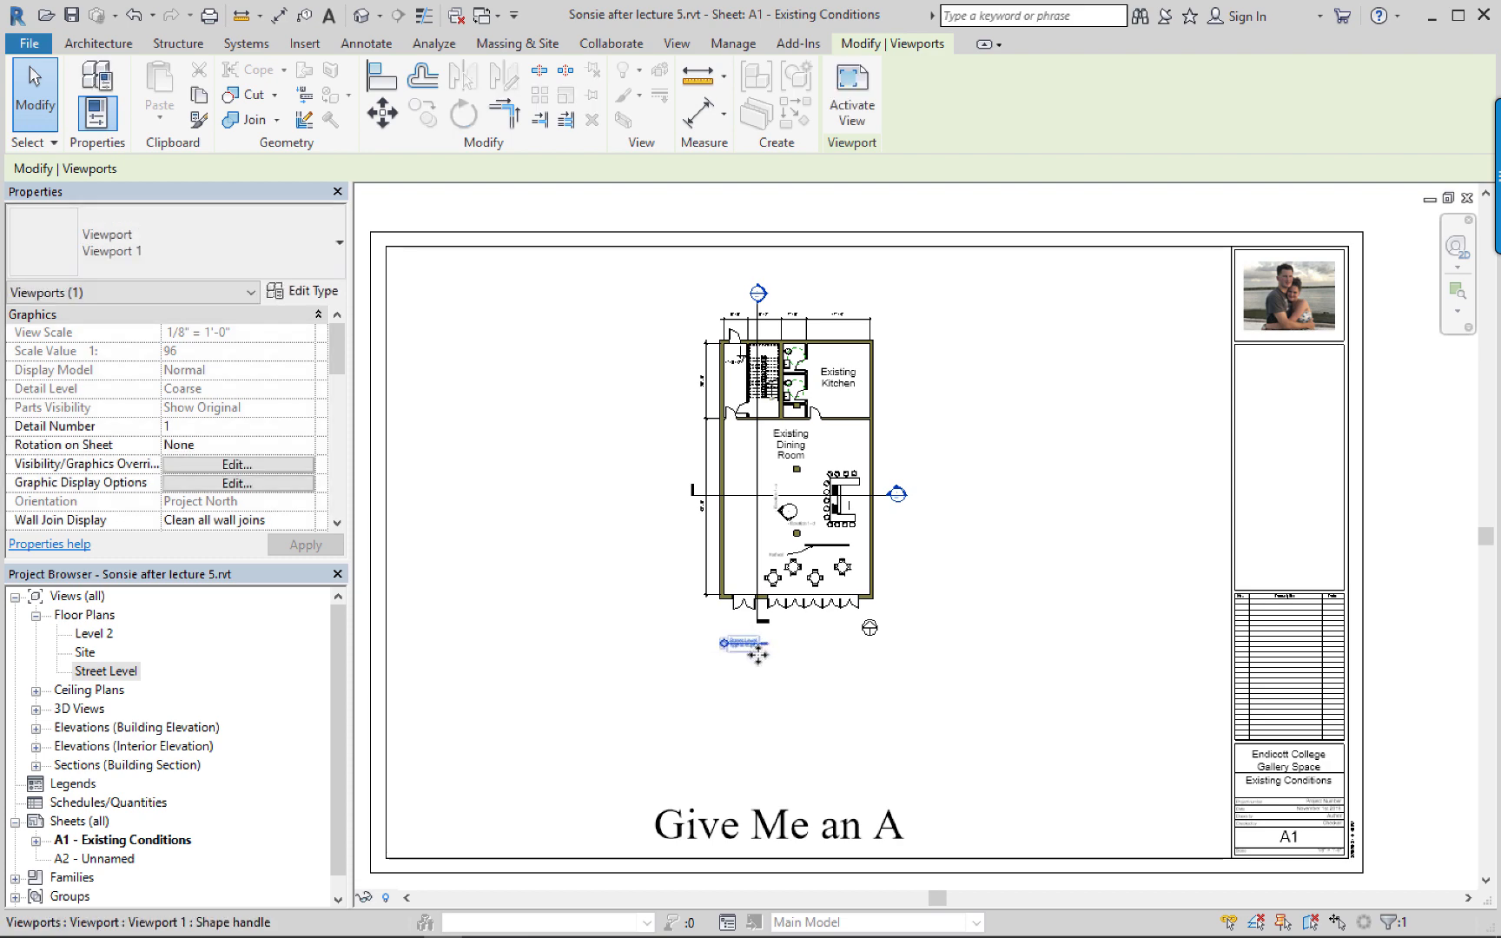
Examine the Street Level title up close, comparing selection of the title alone with selection of its viewport and line grips.
scroll(761, 644, "up", 8)
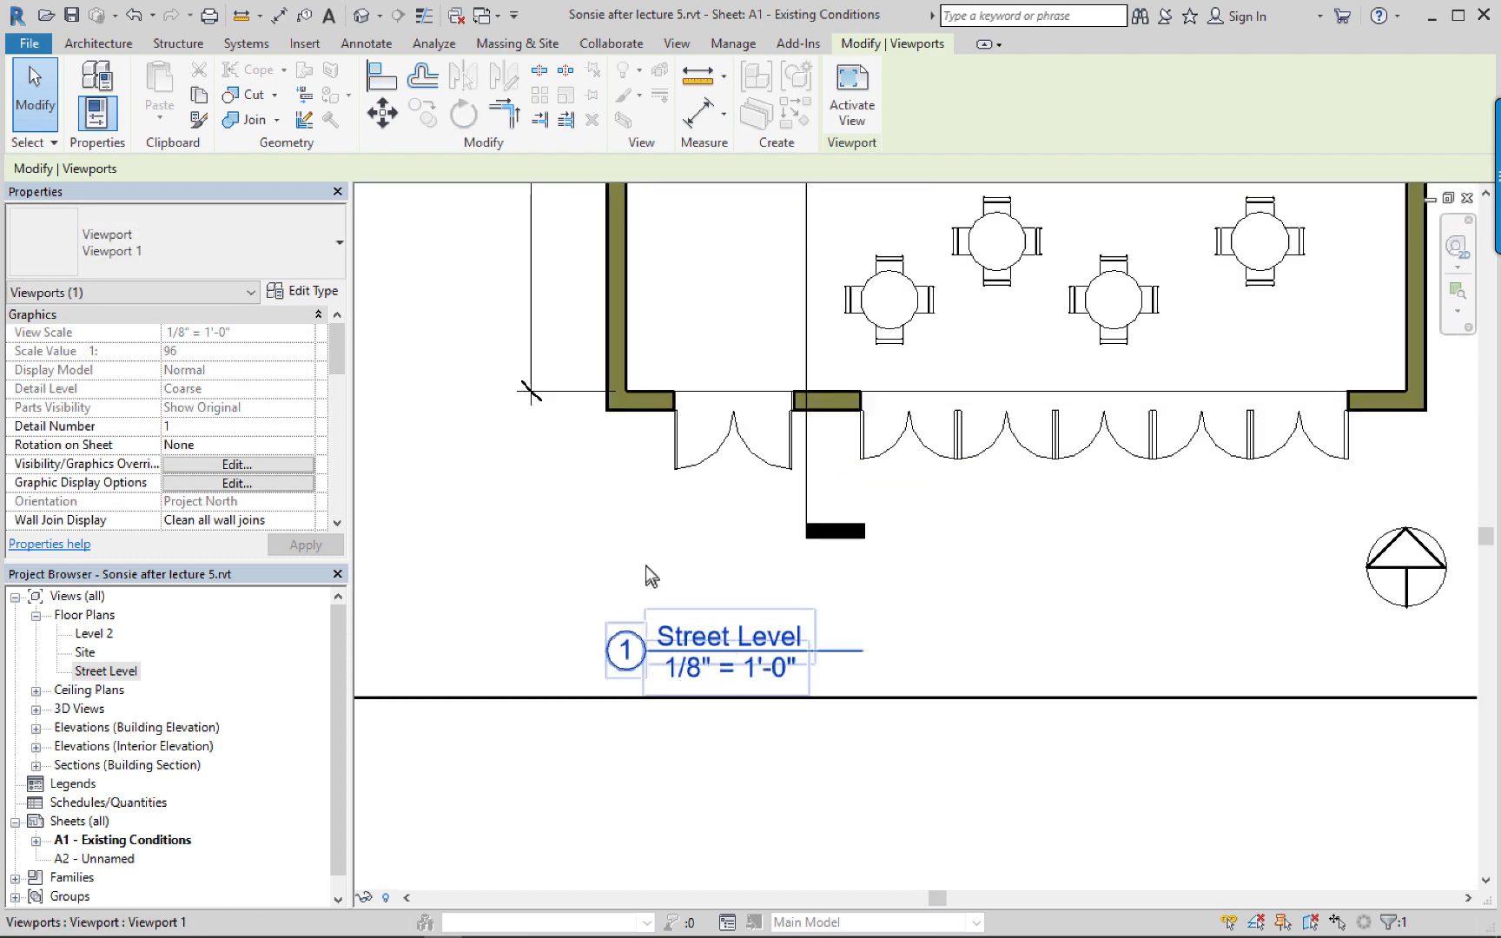
left_click(648, 566)
left_click(705, 643)
left_click(628, 546)
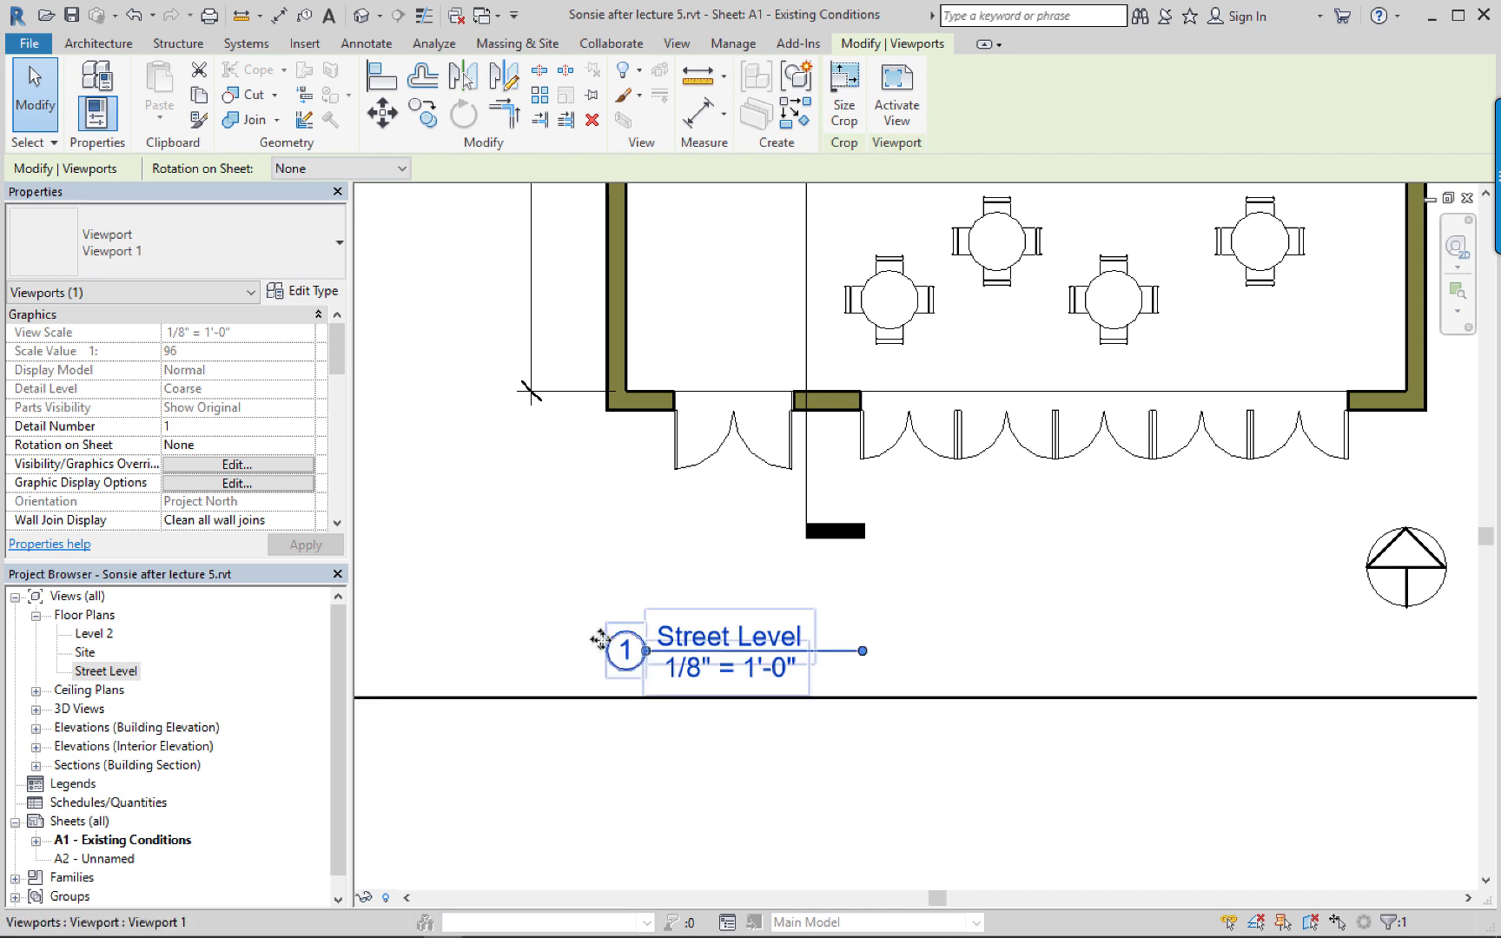
left_click(850, 786)
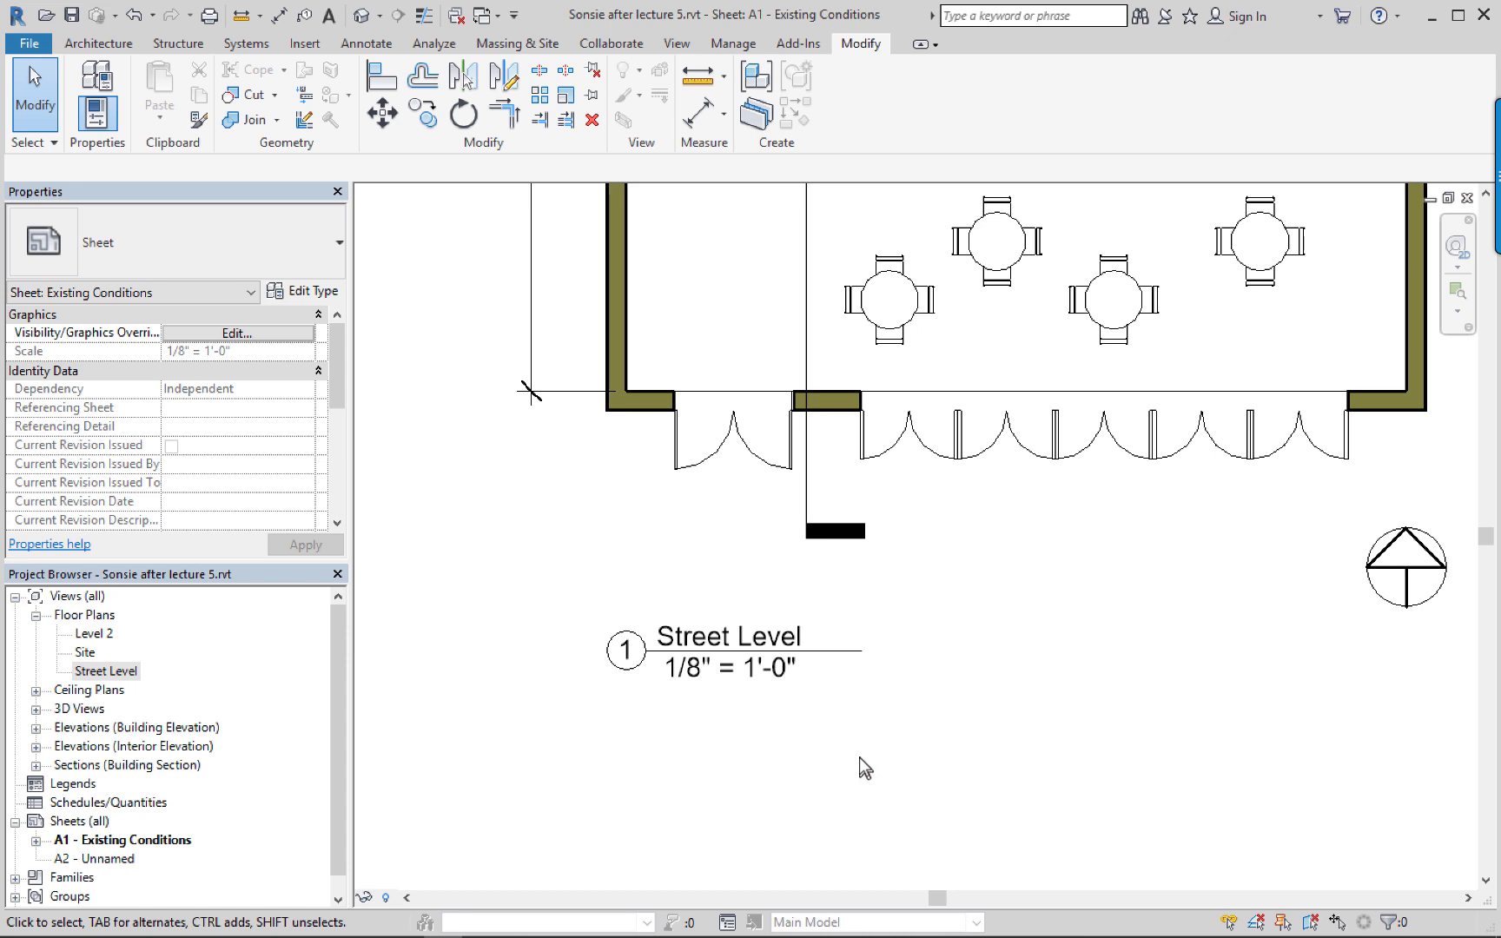
scroll(861, 770, "down", 5)
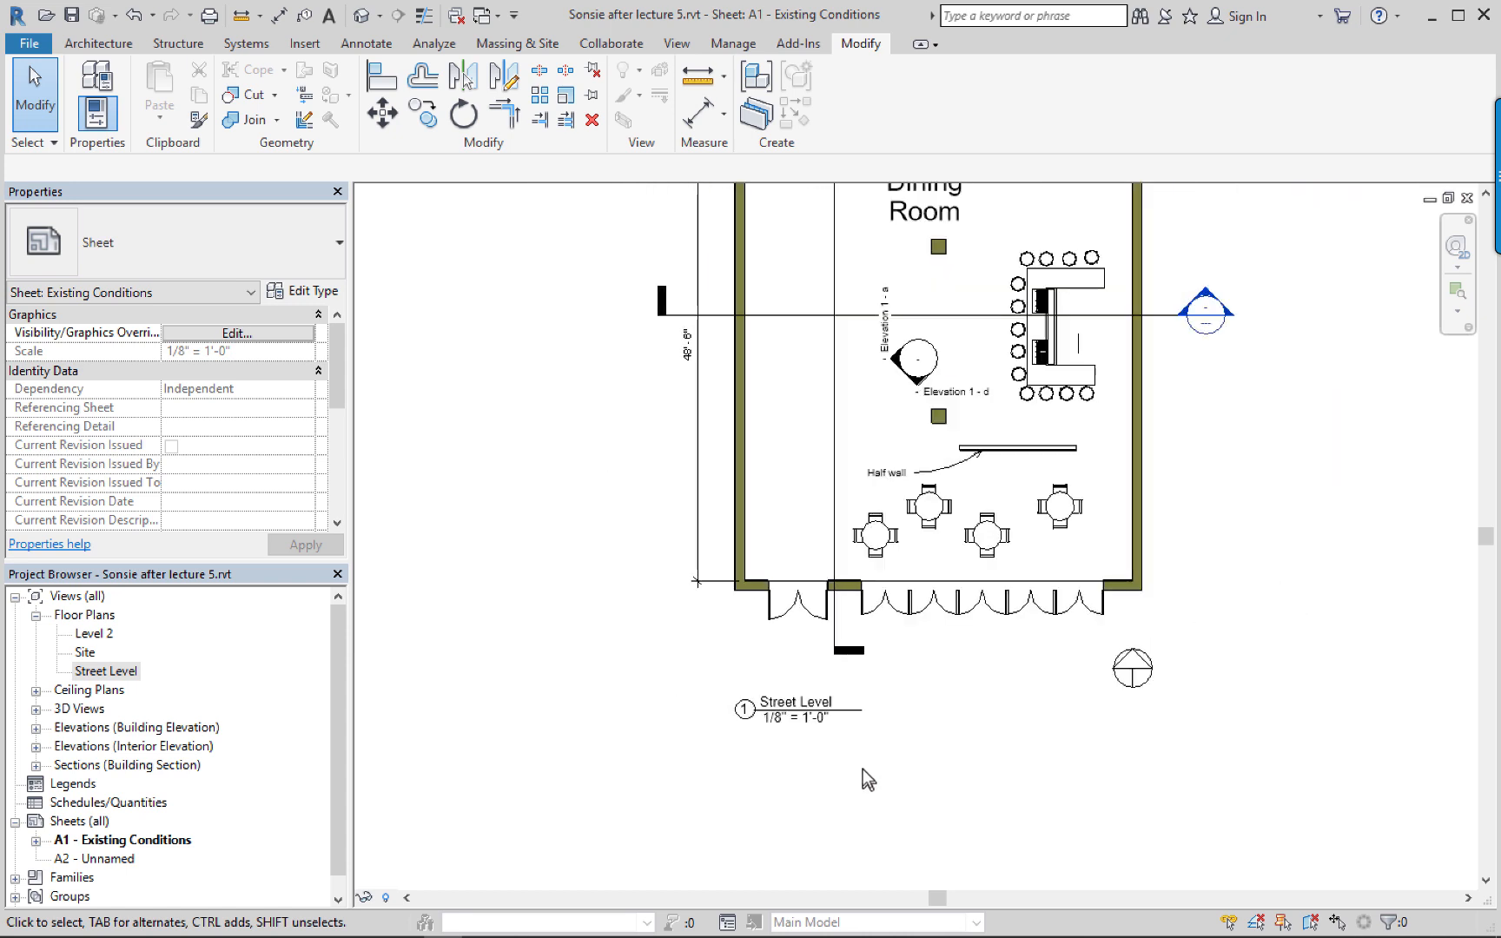
scroll(863, 769, "down", 2)
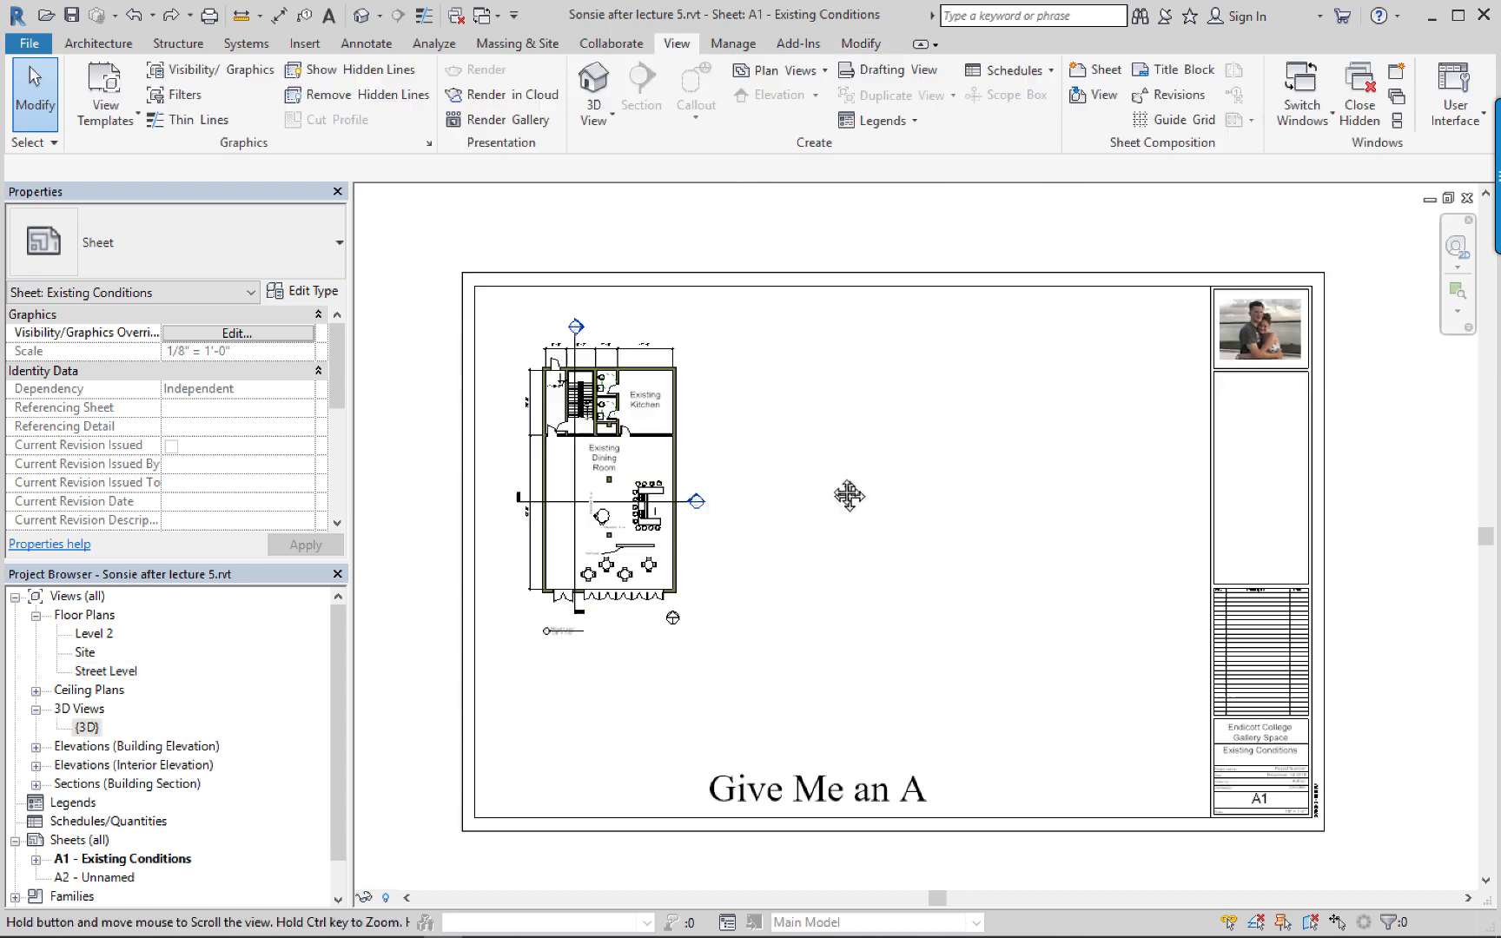
Place the Section 1 building section on sheet A1, in the open area between the floor plan and the title block.
middle_click_drag(848, 496, 828, 475)
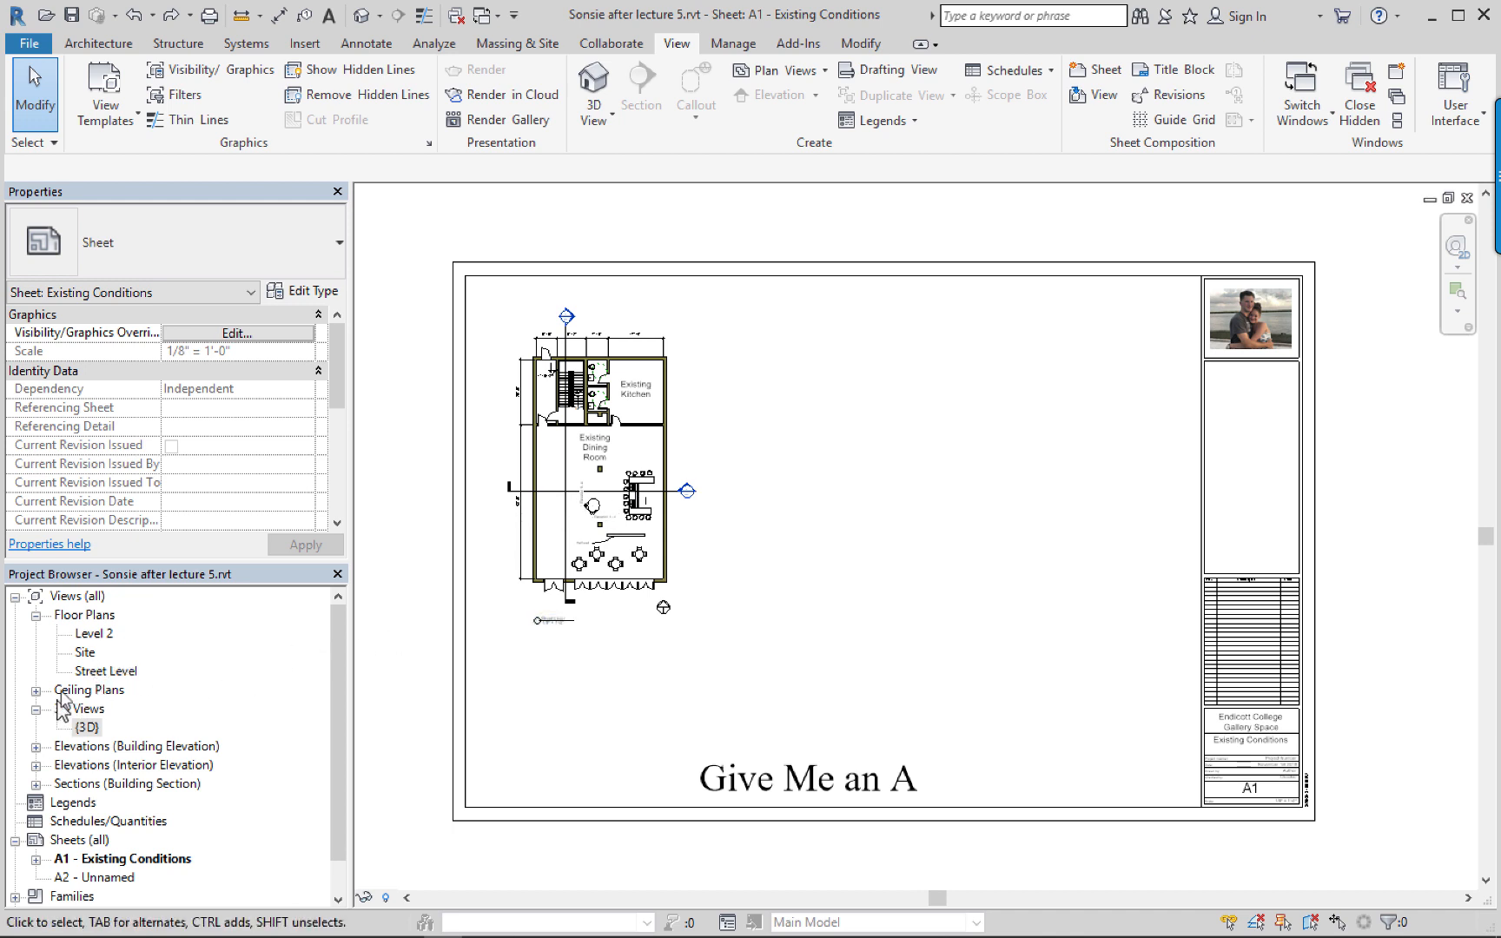
left_click(90, 634)
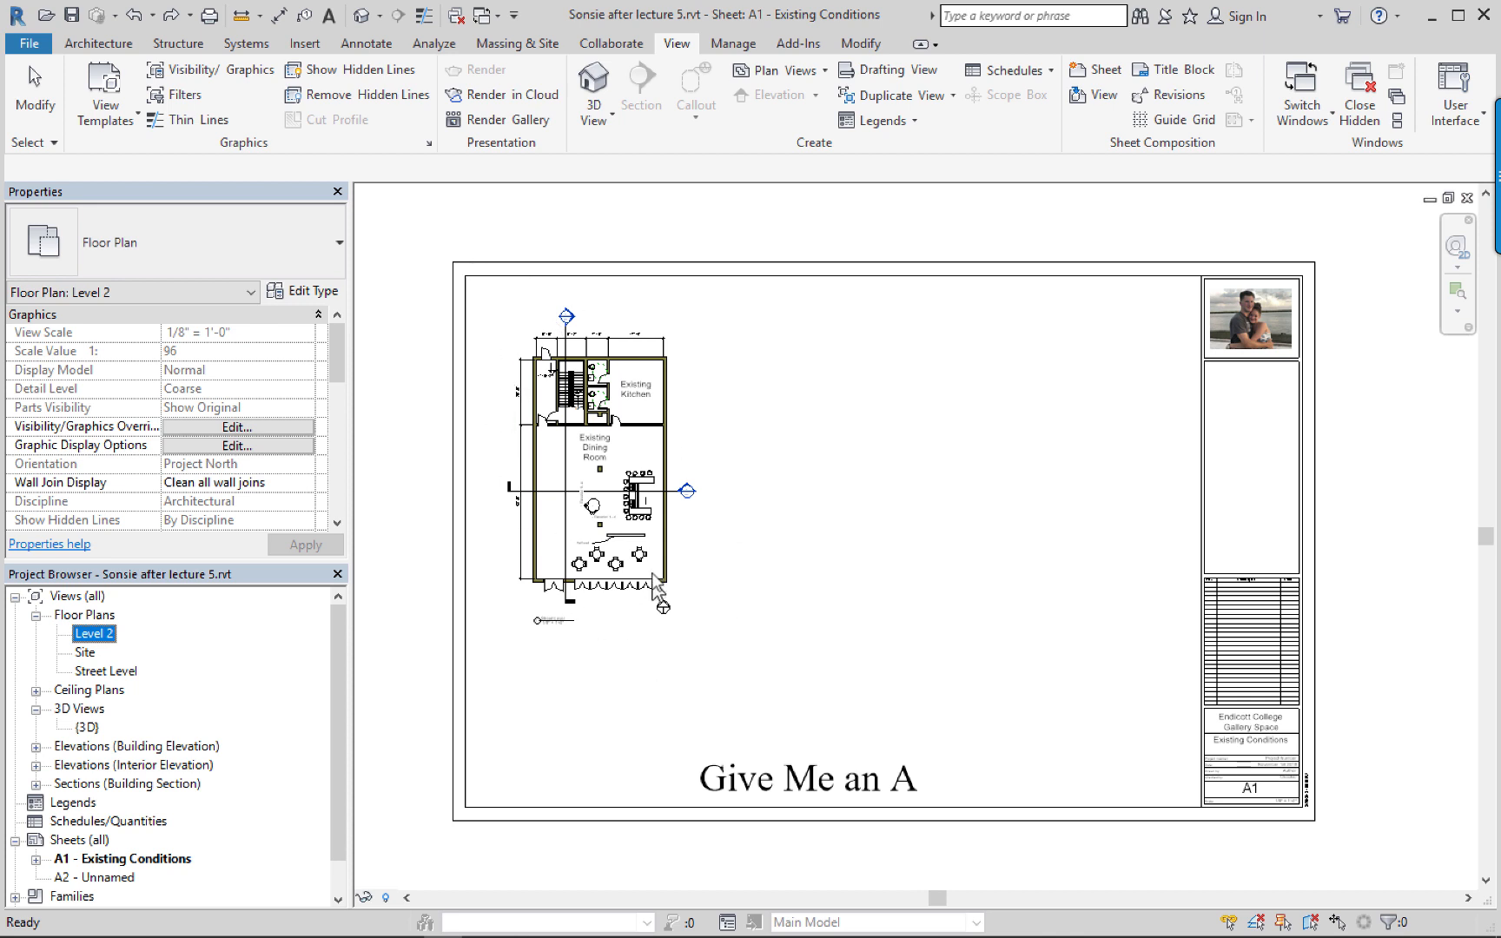
left_click(36, 785)
left_click(98, 803)
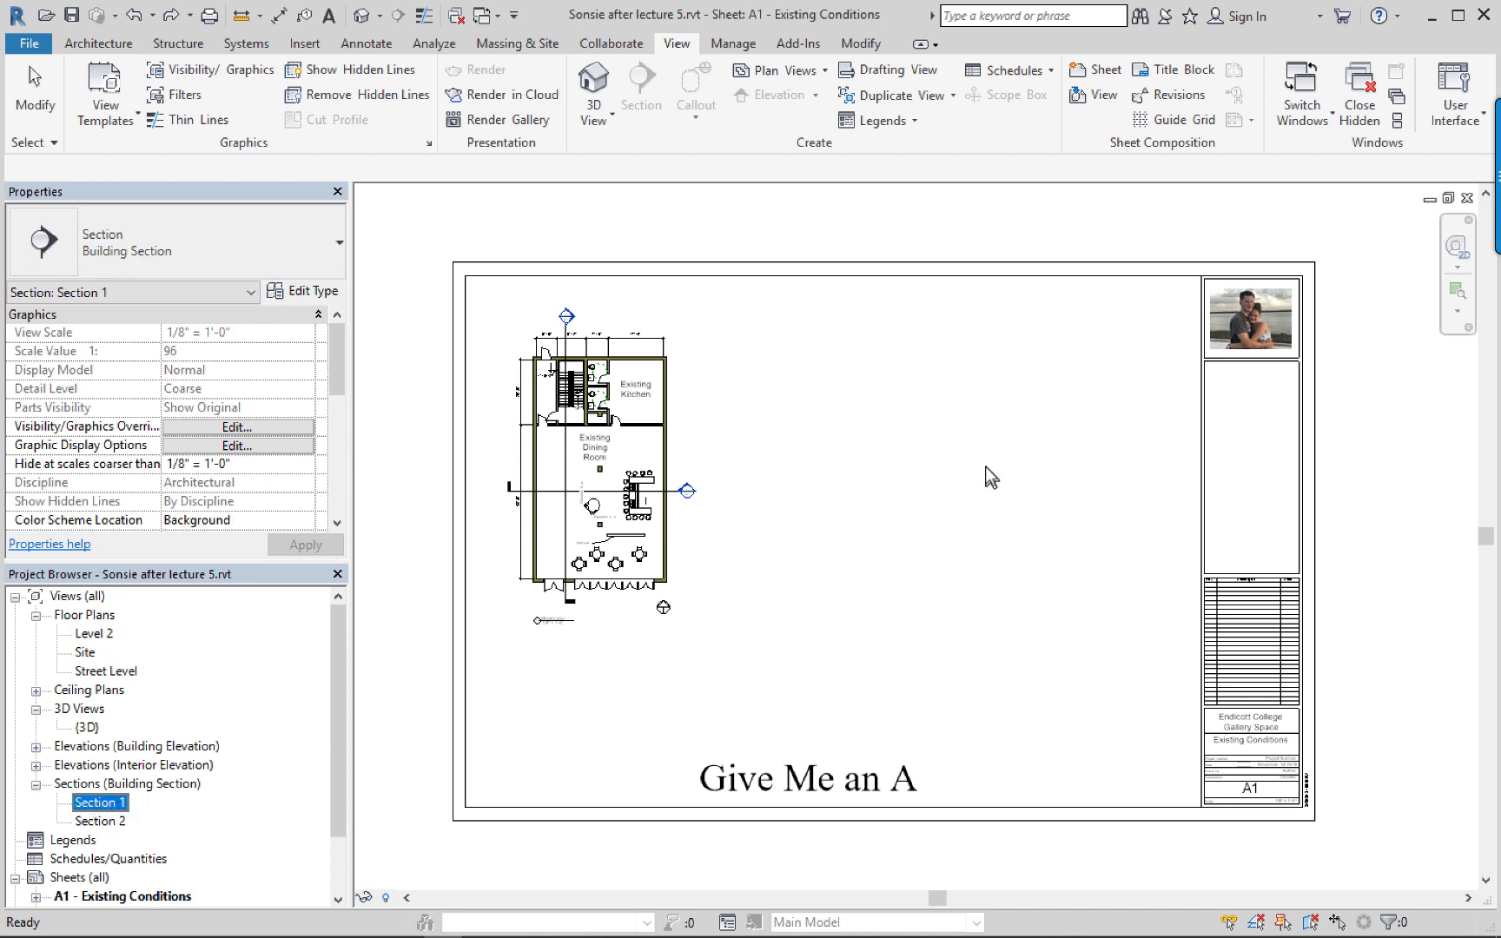
left_click(1007, 453)
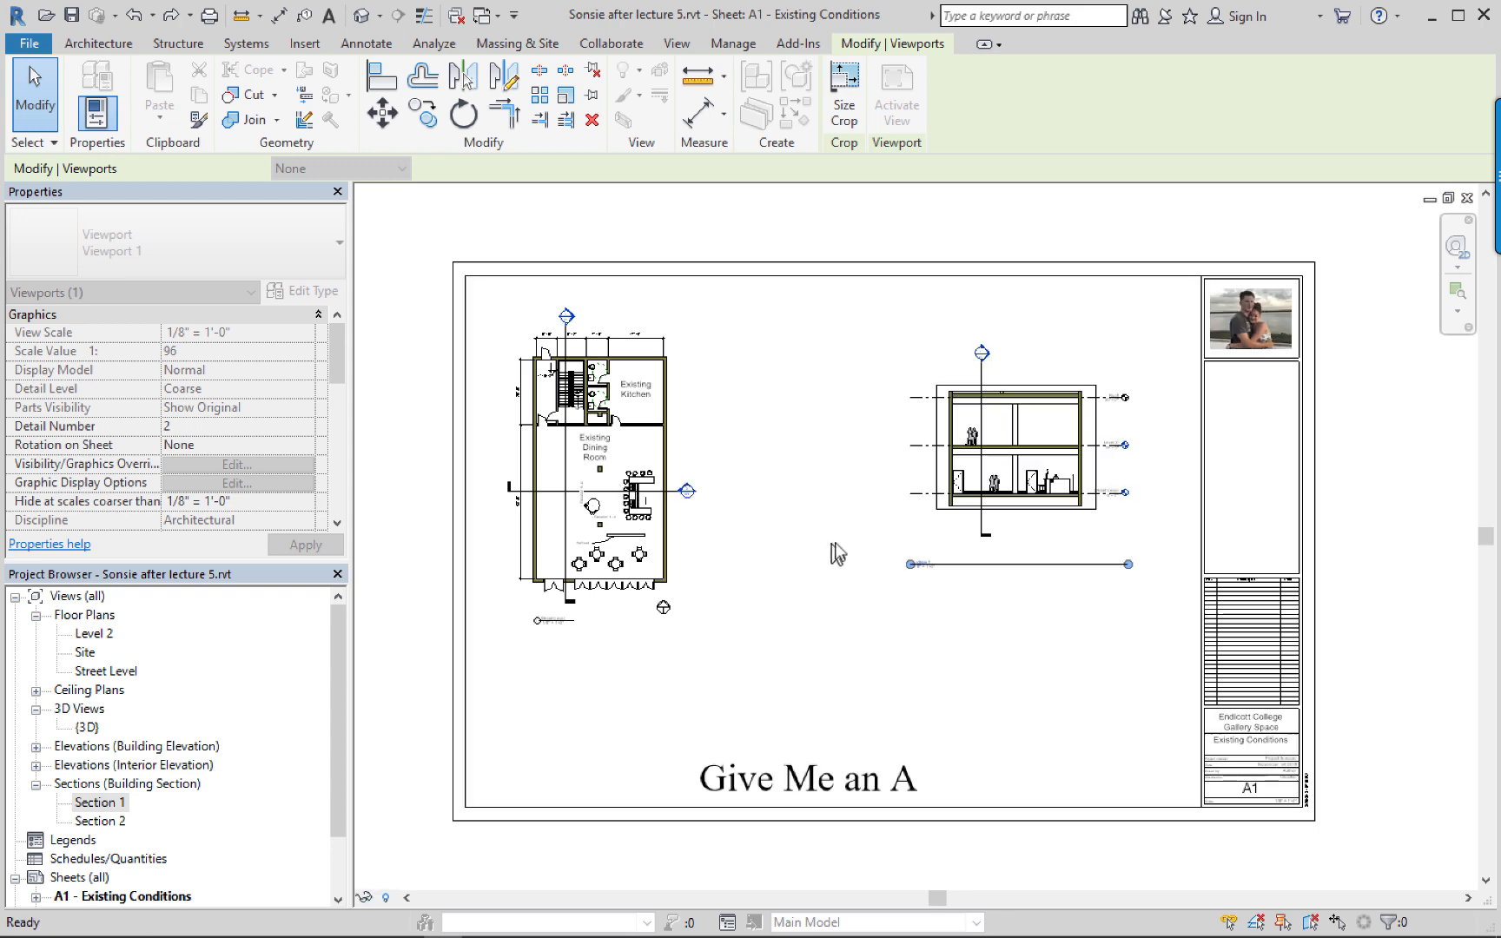
Examine the Section 1 viewport up close, checking its crop boundary and the extent of its title line.
left_click(1015, 525)
scroll(1023, 512, "up", 5)
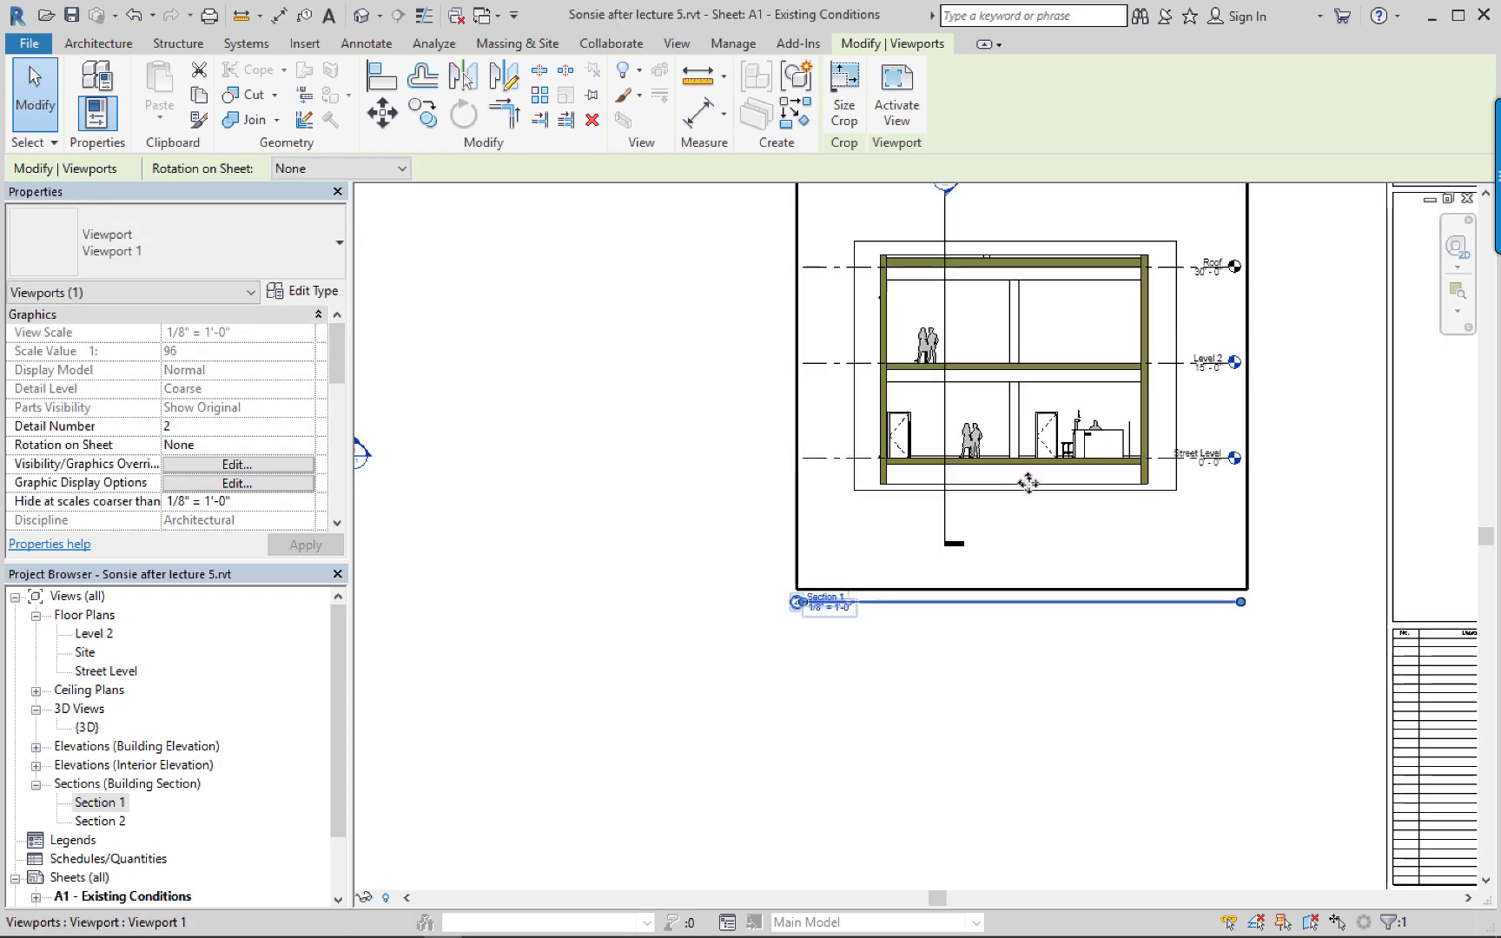
scroll(1028, 483, "up", 2)
middle_click_drag(1045, 530, 1058, 672)
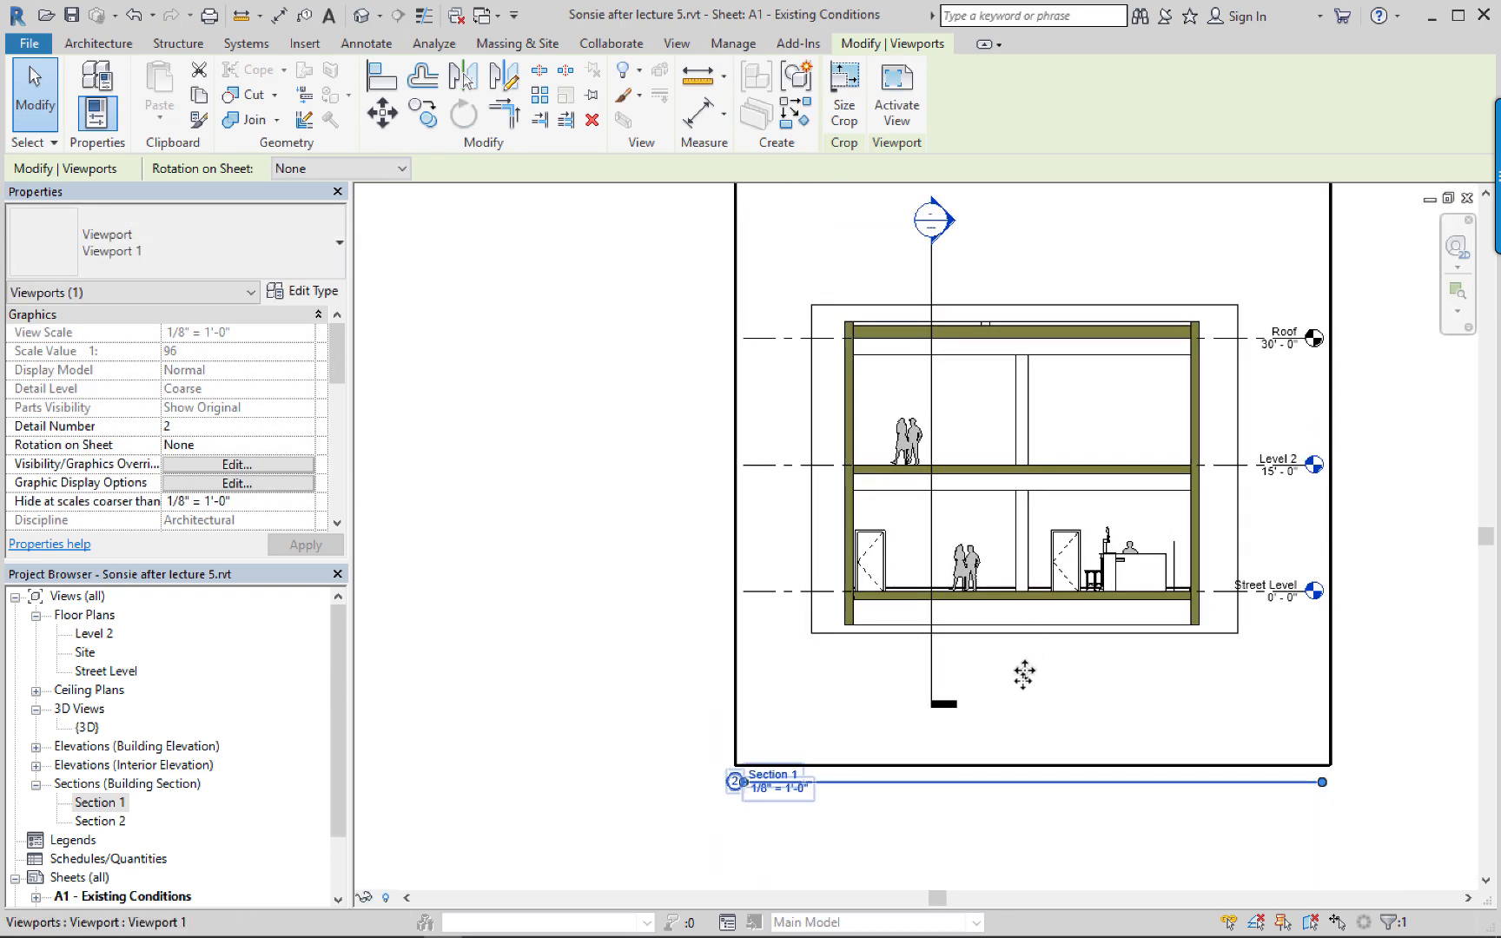
left_click(985, 825)
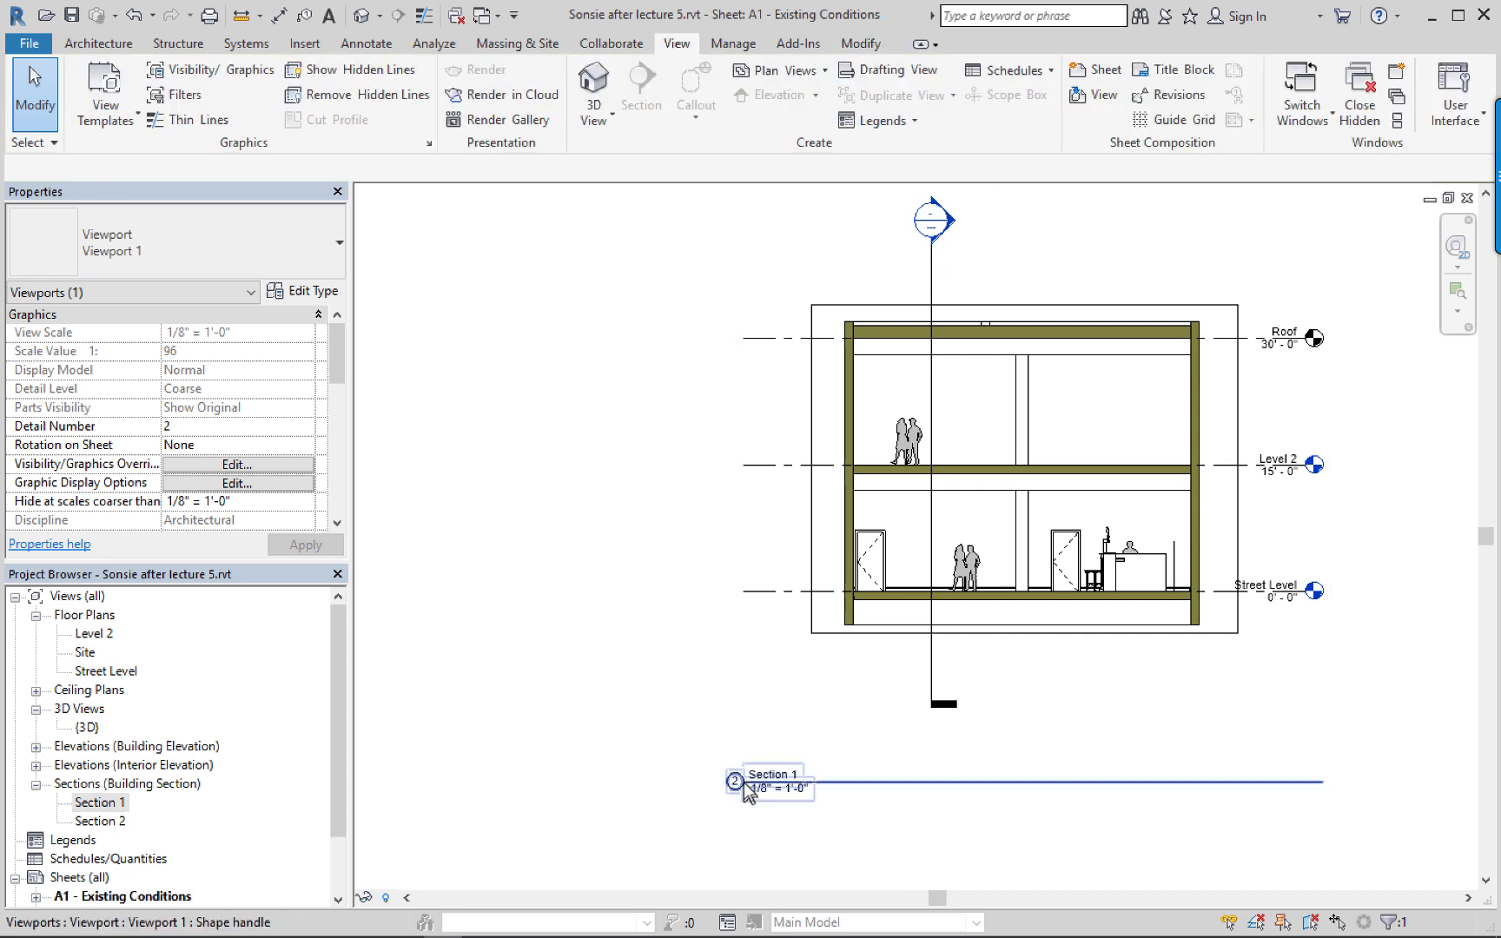
left_click(767, 780)
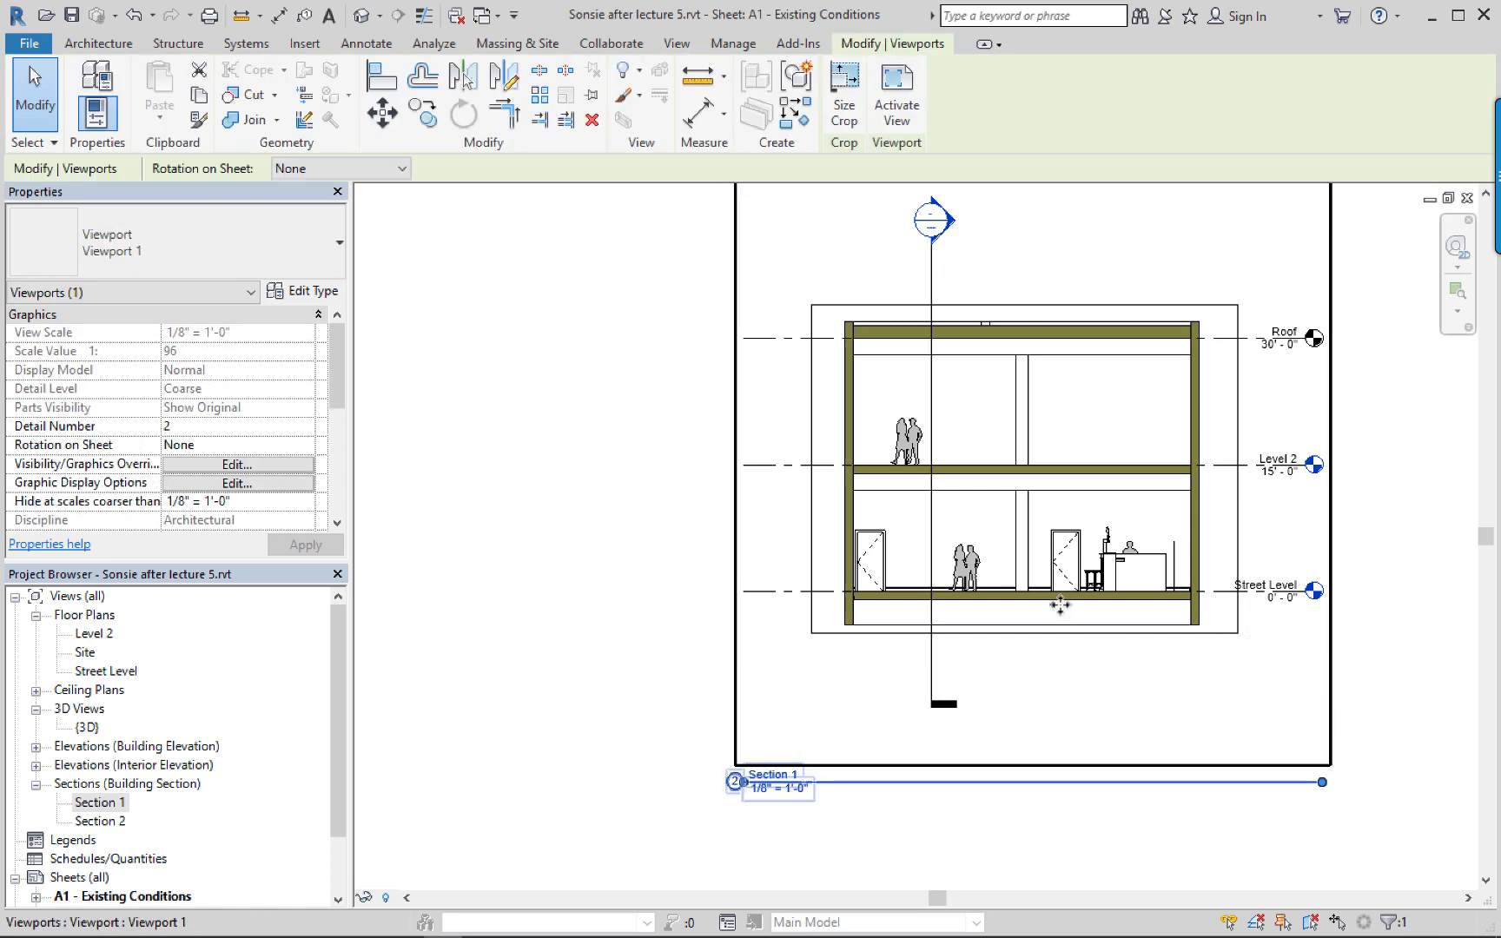
scroll(1092, 674, "down", 1)
middle_click_drag(1095, 677, 1085, 682)
left_click(638, 469)
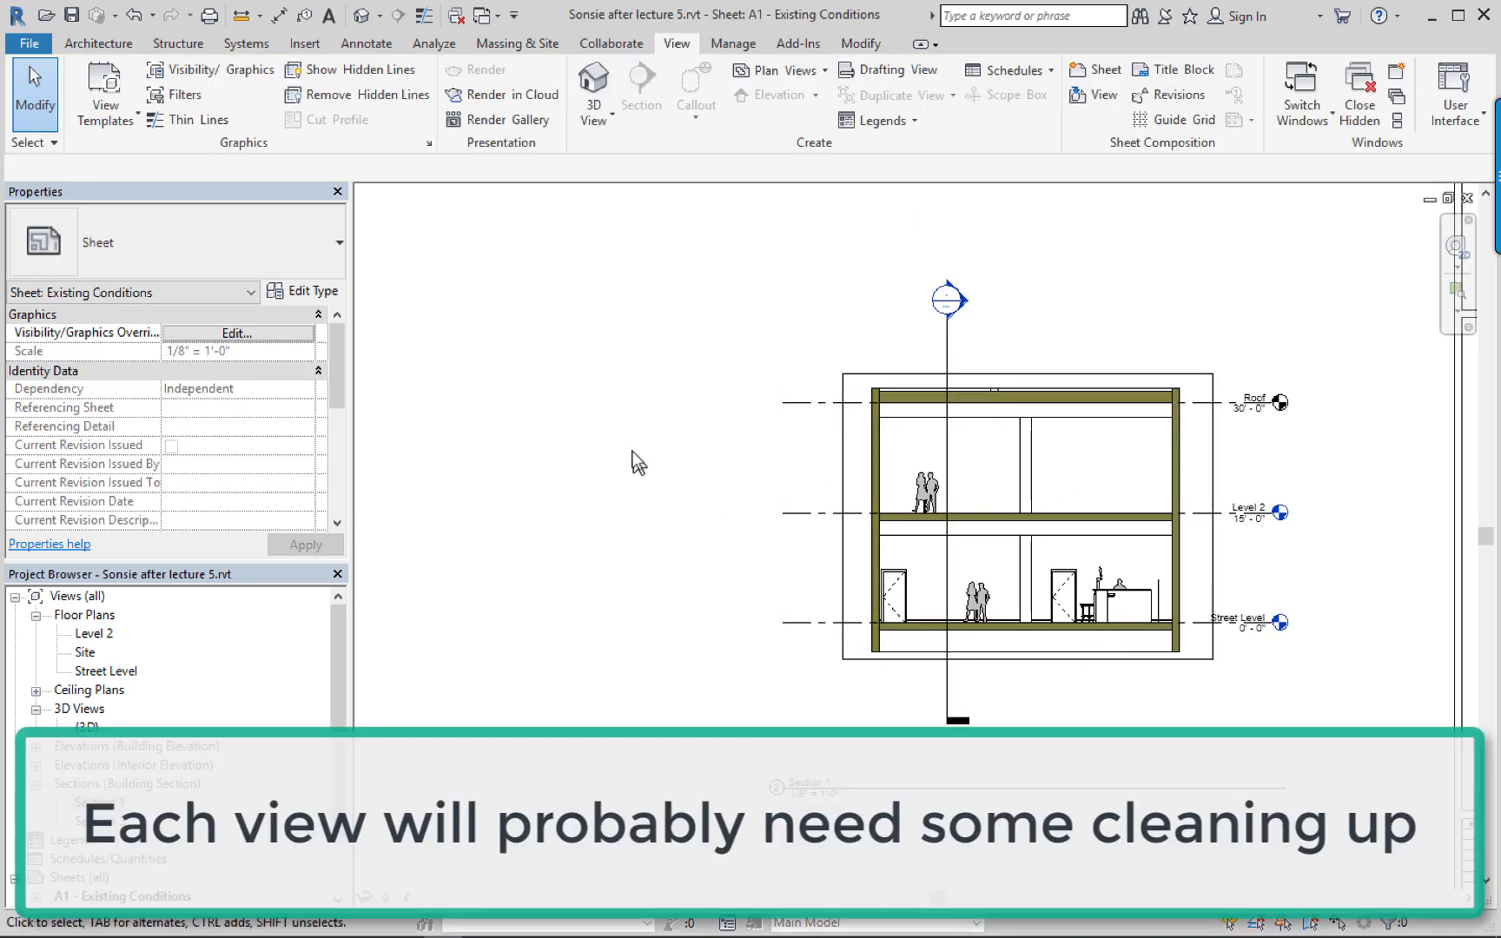
Activate the Section 1 view on the sheet, hide its crop region boundary, and deactivate the view.
double_click(972, 500)
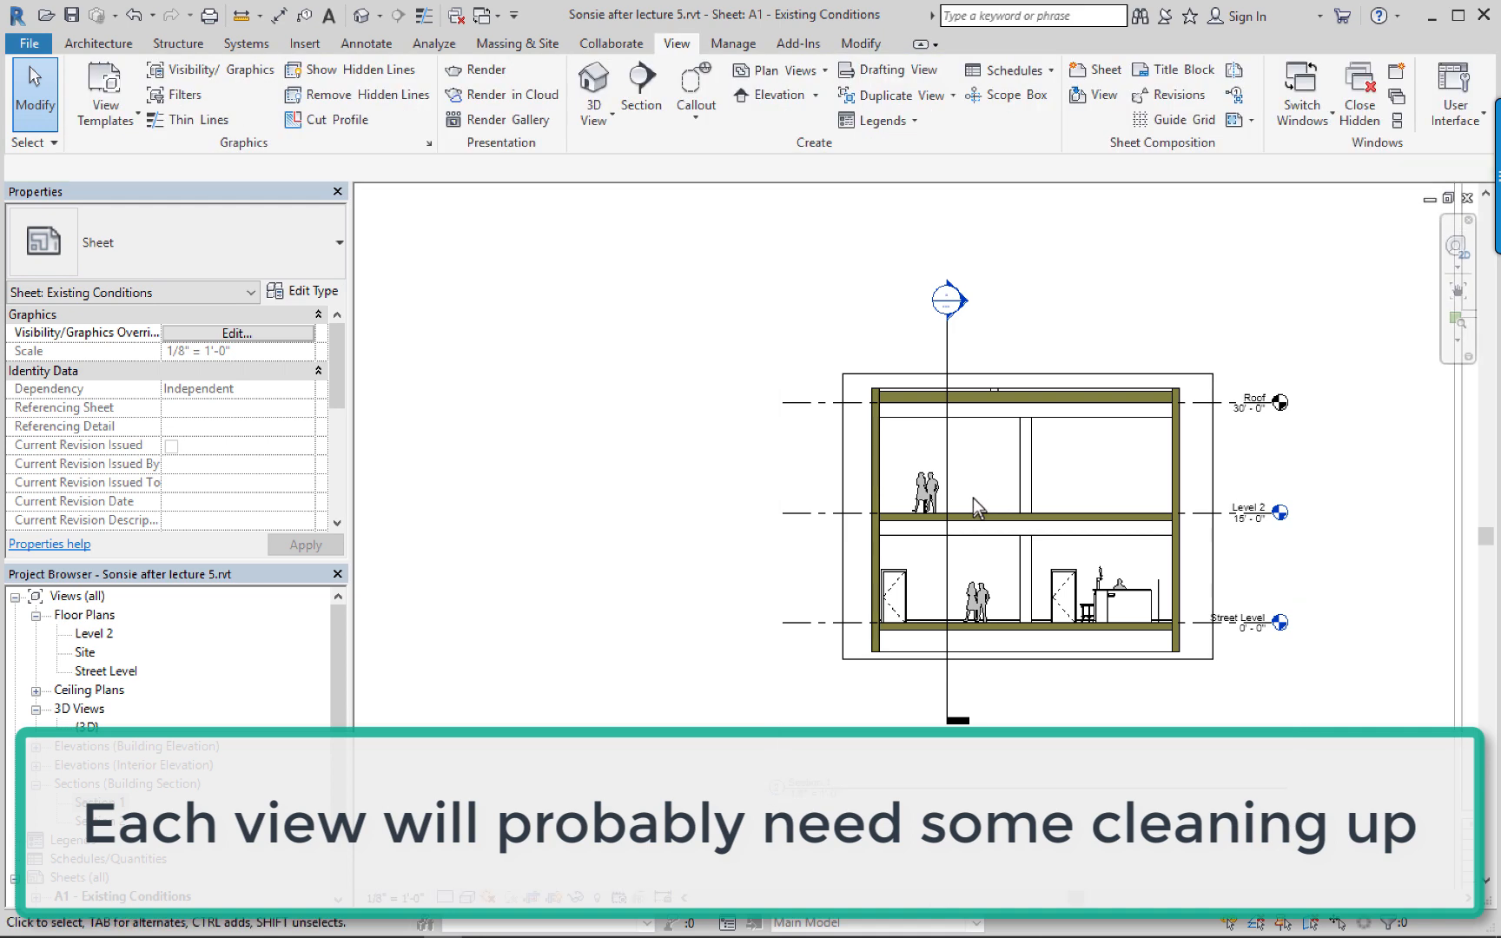
left_click(553, 897)
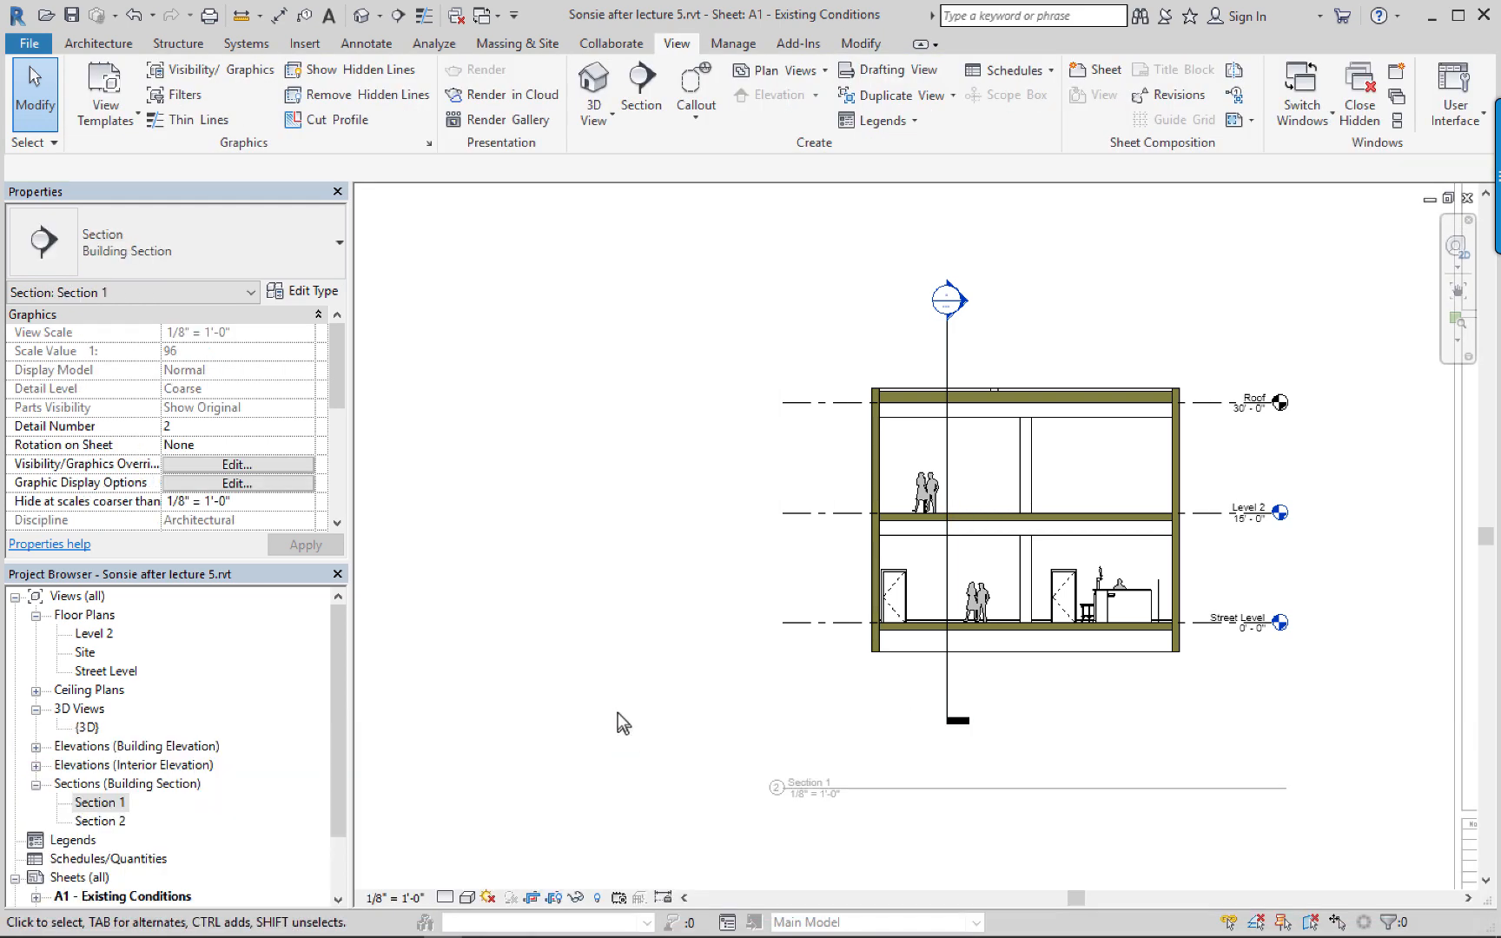
double_click(590, 681)
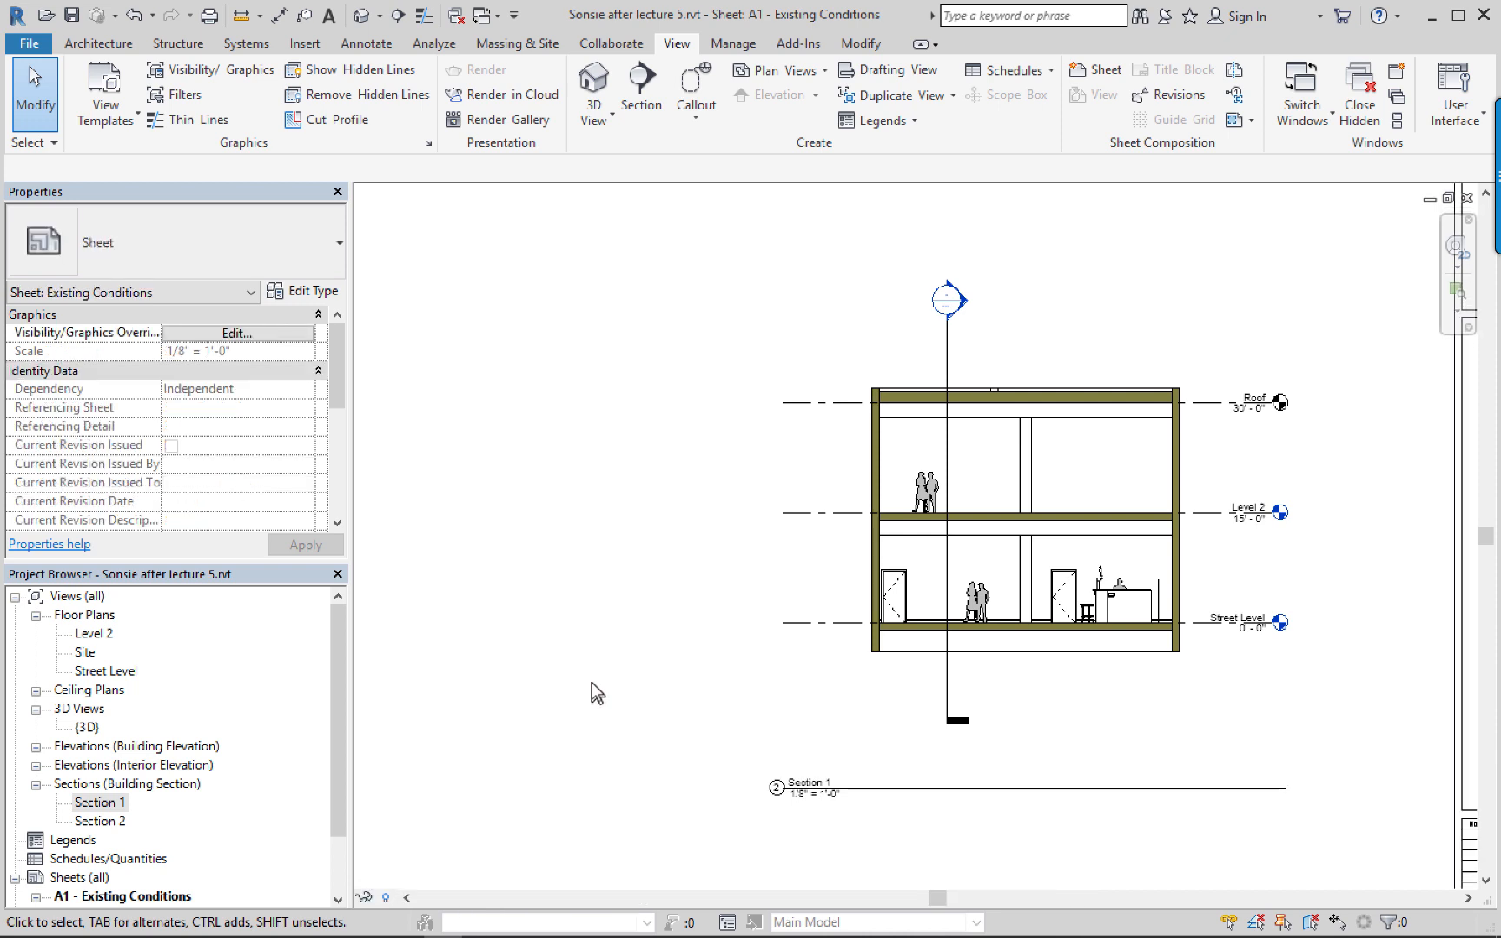
Shorten the Section 1 title's extension line and move the title directly beneath the section's lower-left corner.
left_click(942, 721)
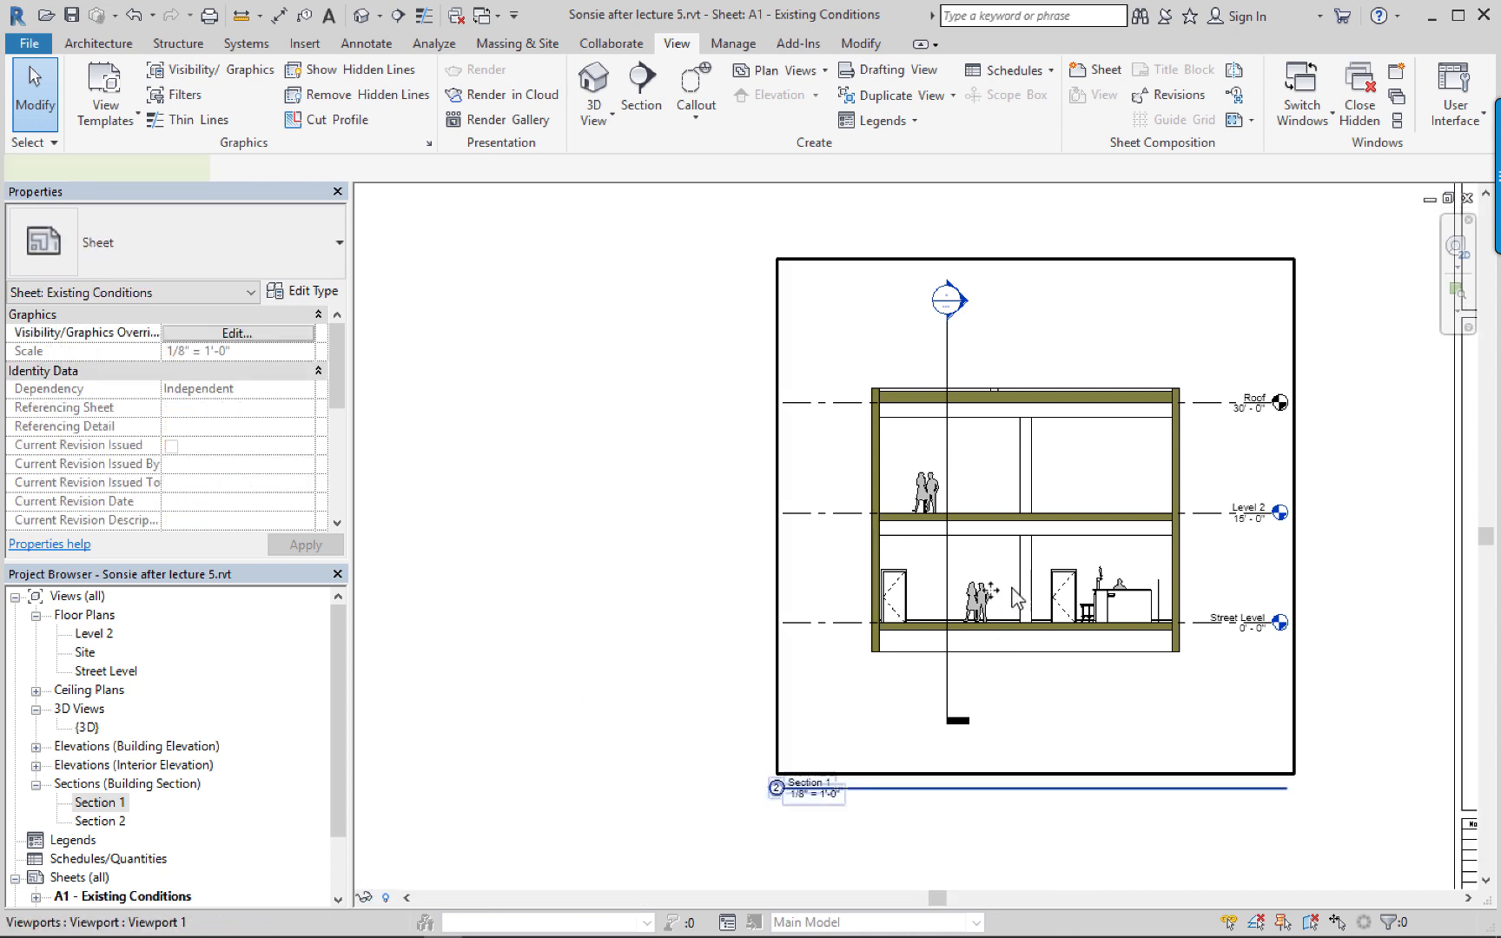
left_click_drag(1286, 789, 905, 746)
left_click(706, 650)
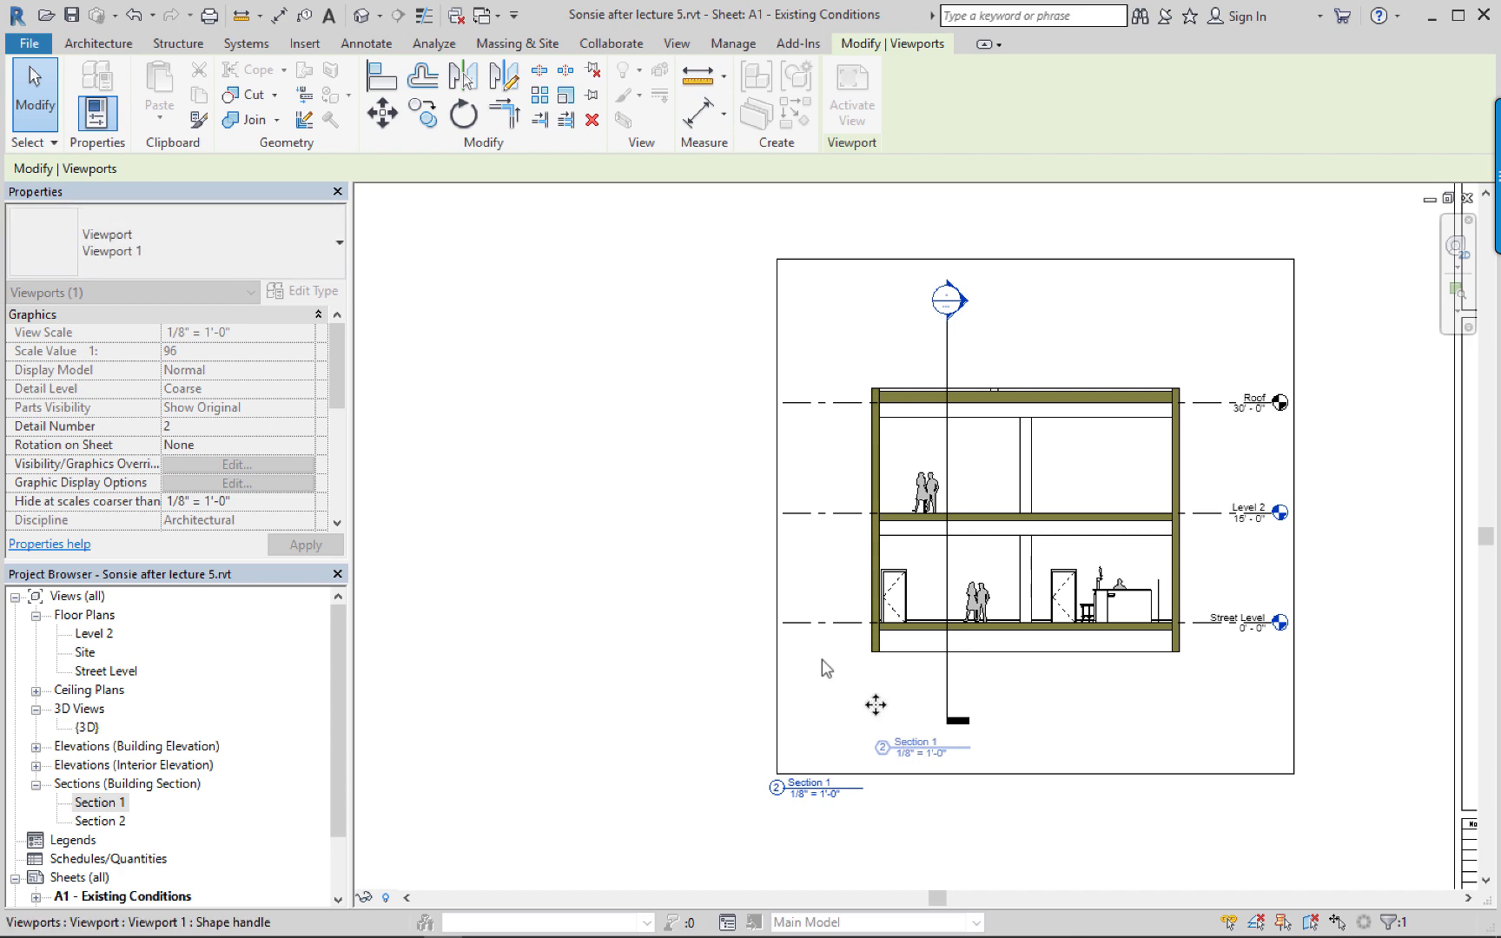
Shift the Section 1 viewport slightly toward the title block on sheet A1.
left_click(629, 430)
scroll(771, 542, "down", 5)
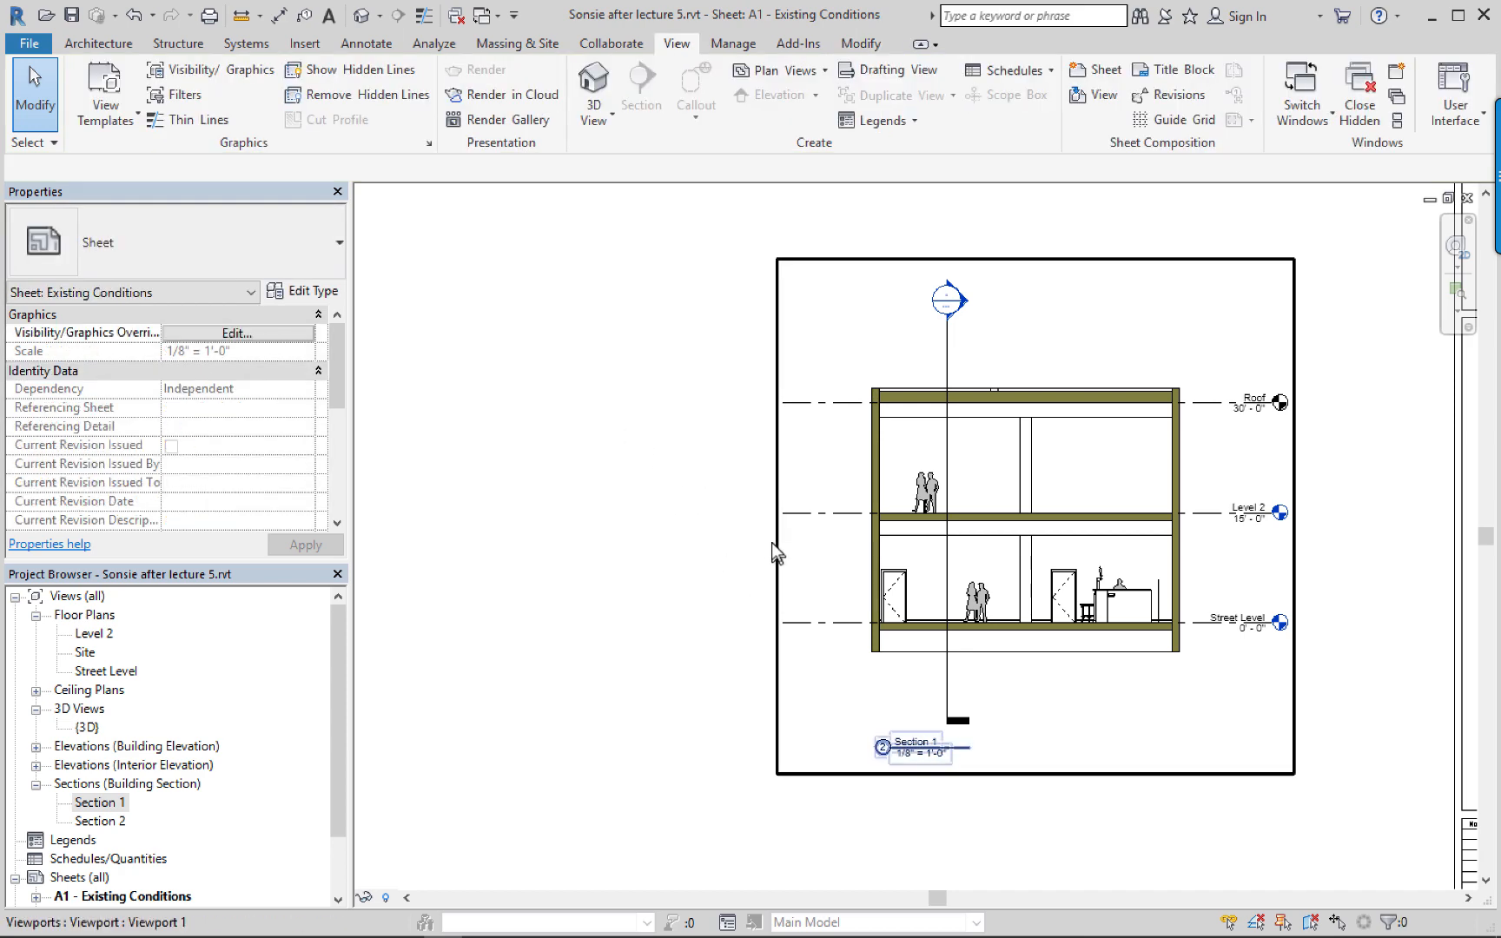
left_click_drag(838, 551, 934, 539)
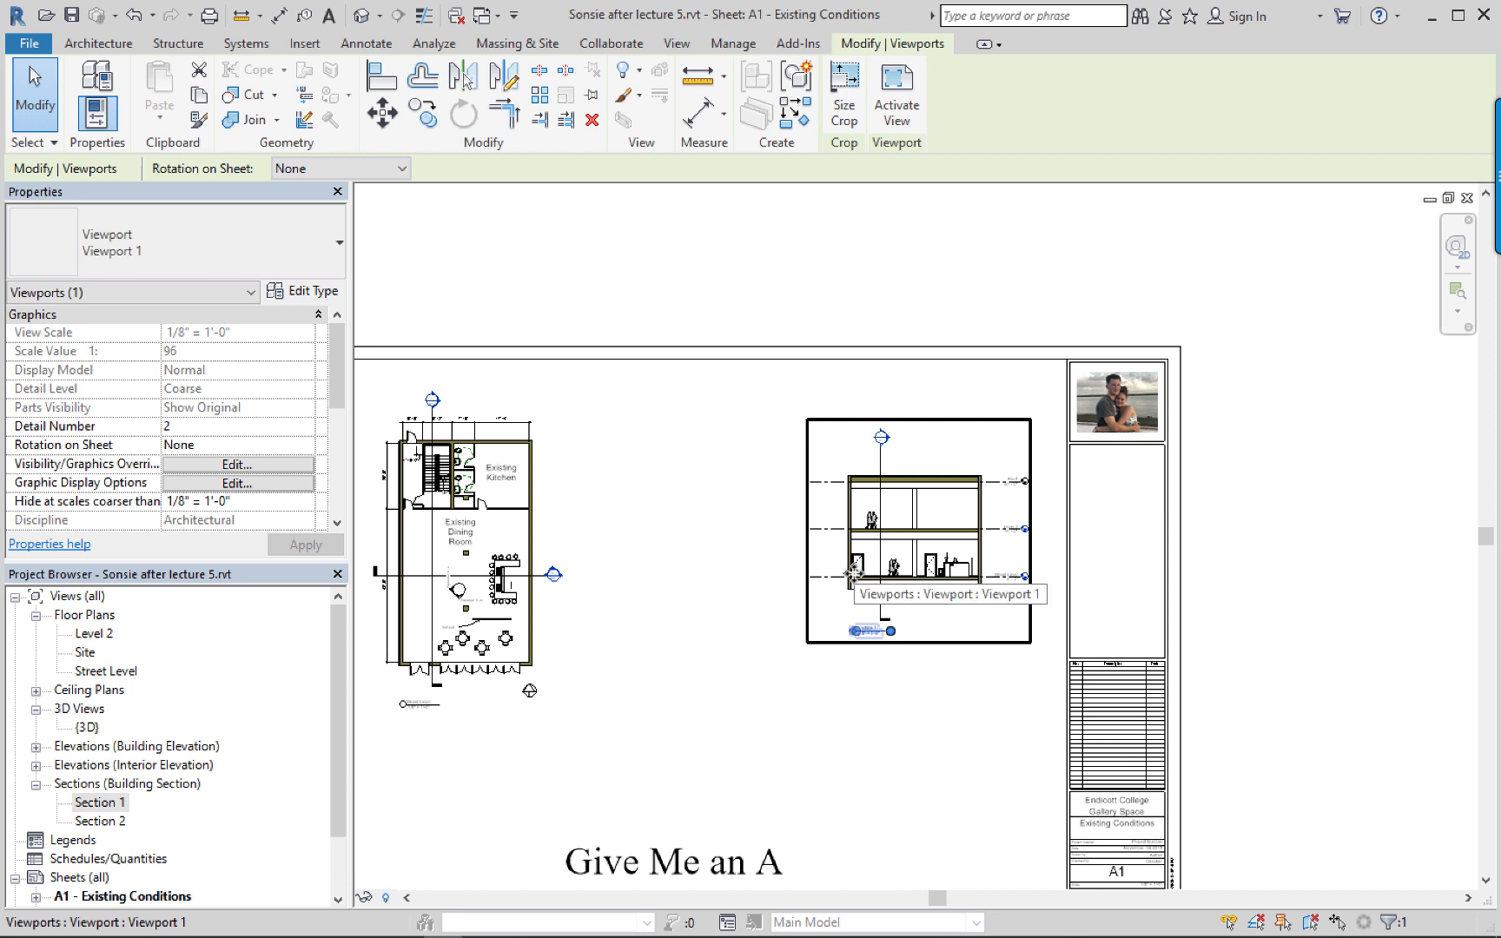
Nudge the two interior elevations and the Longitudinal Section slightly left together, and shift Elevation 1 - d slightly back to the right.
left_click(731, 558)
middle_click_drag(789, 584, 869, 532)
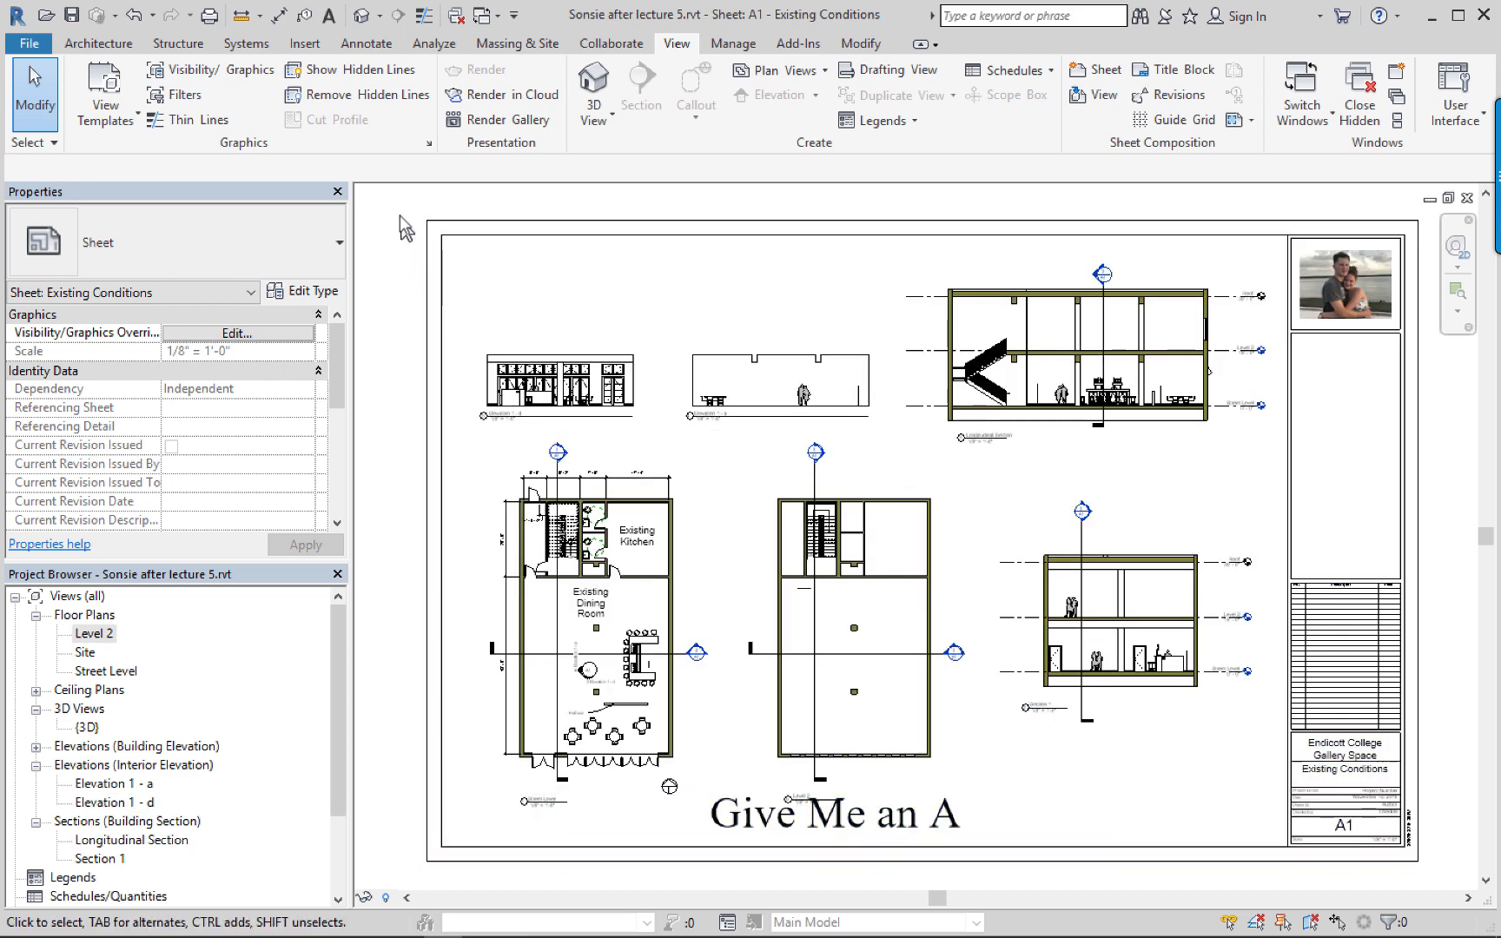
left_click_drag(396, 189, 1323, 474)
key("Left")
key("Left")
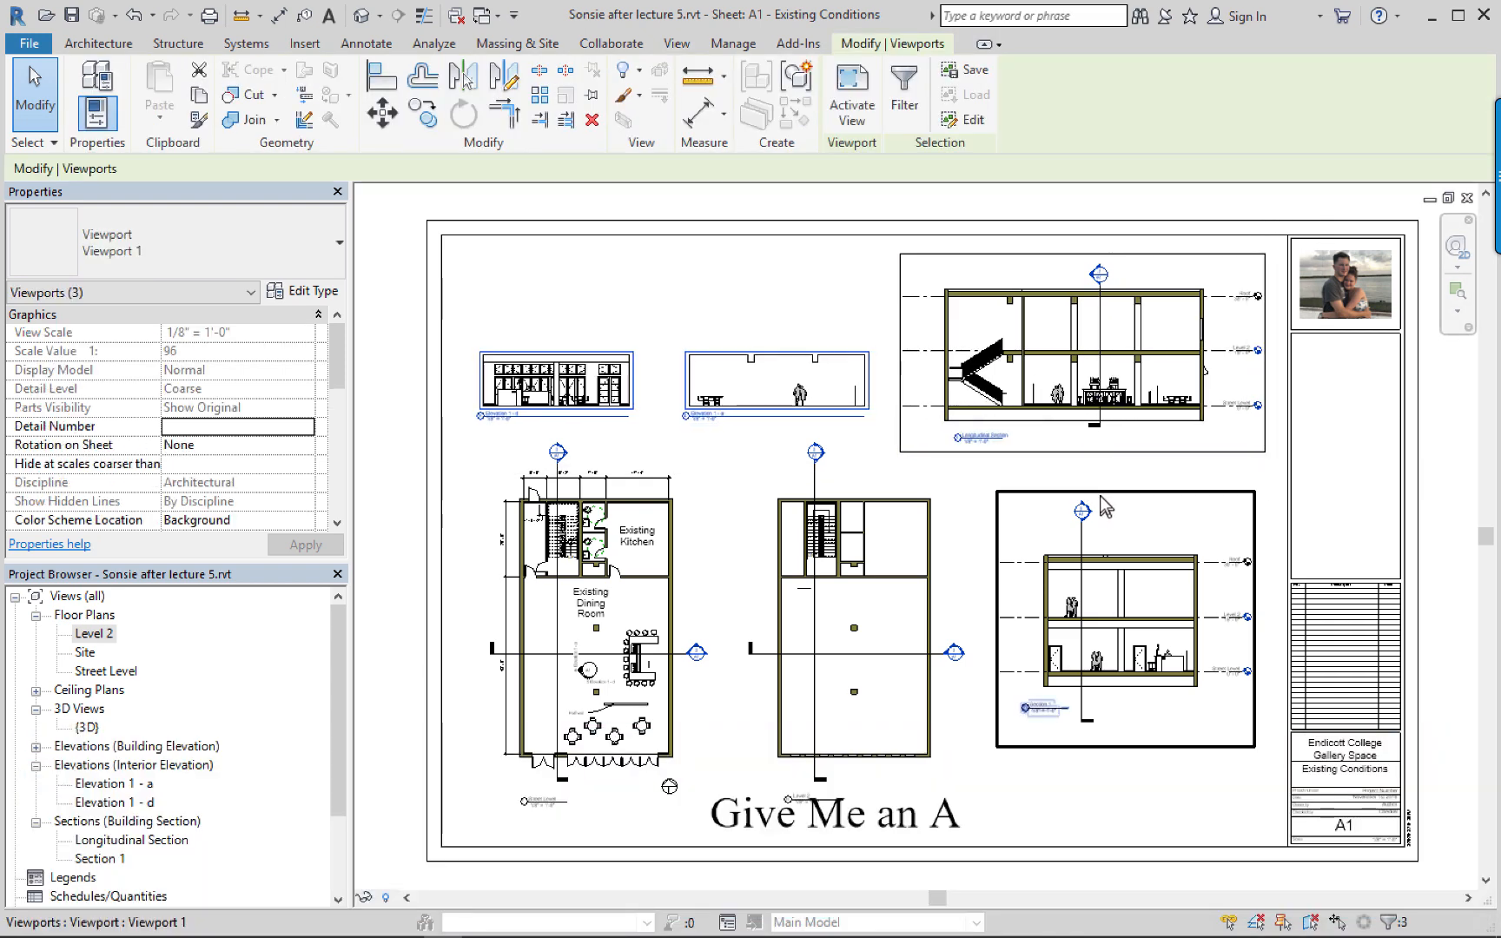
left_click(392, 310)
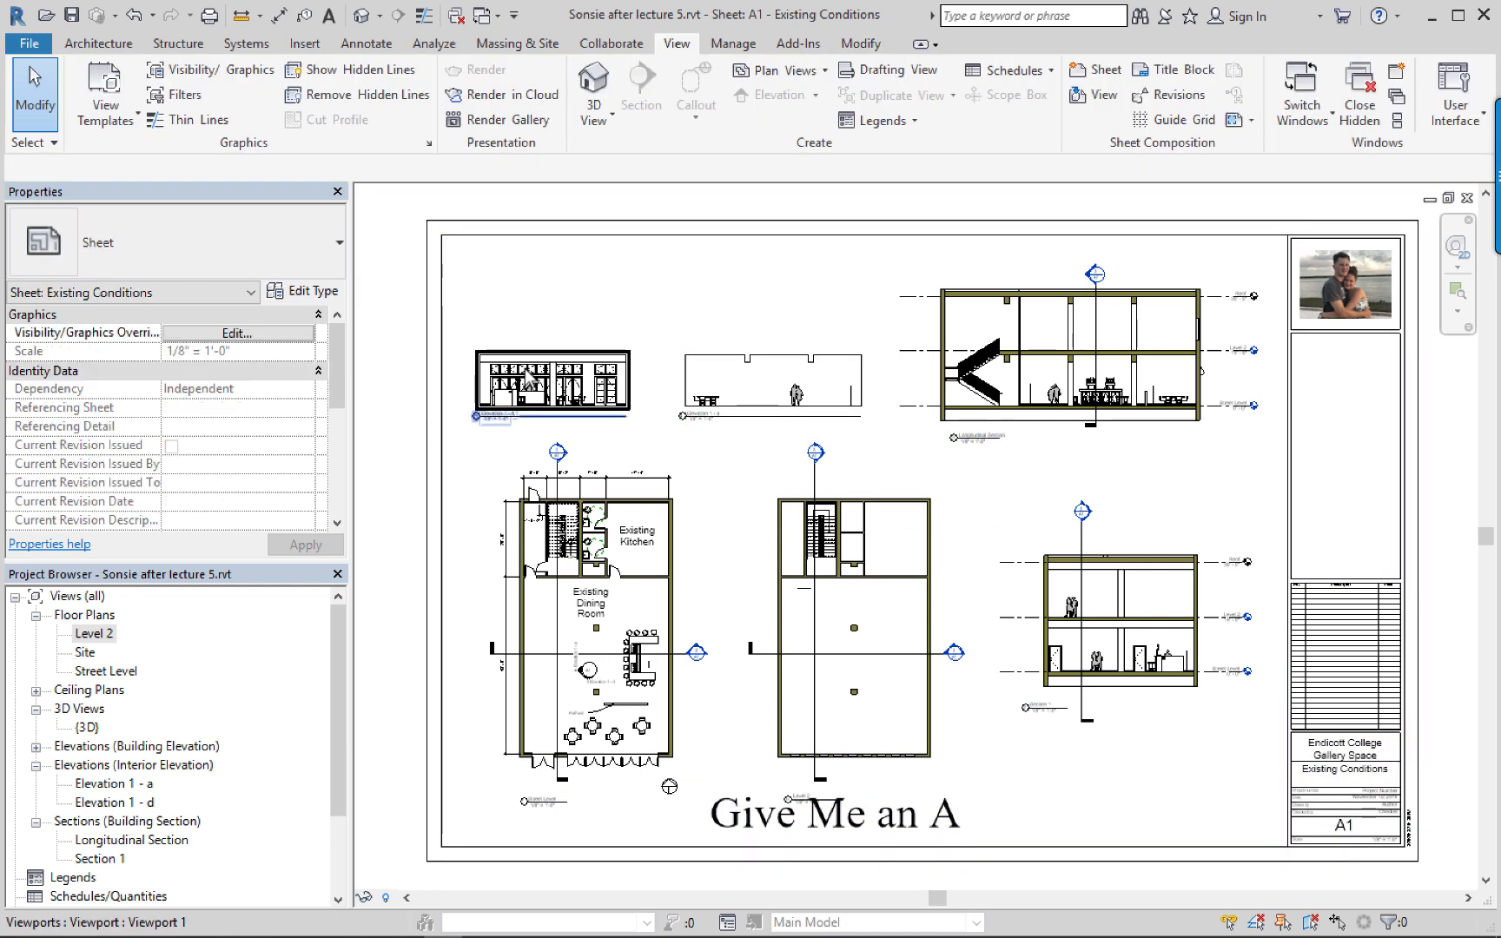
left_click(474, 408)
key("Right")
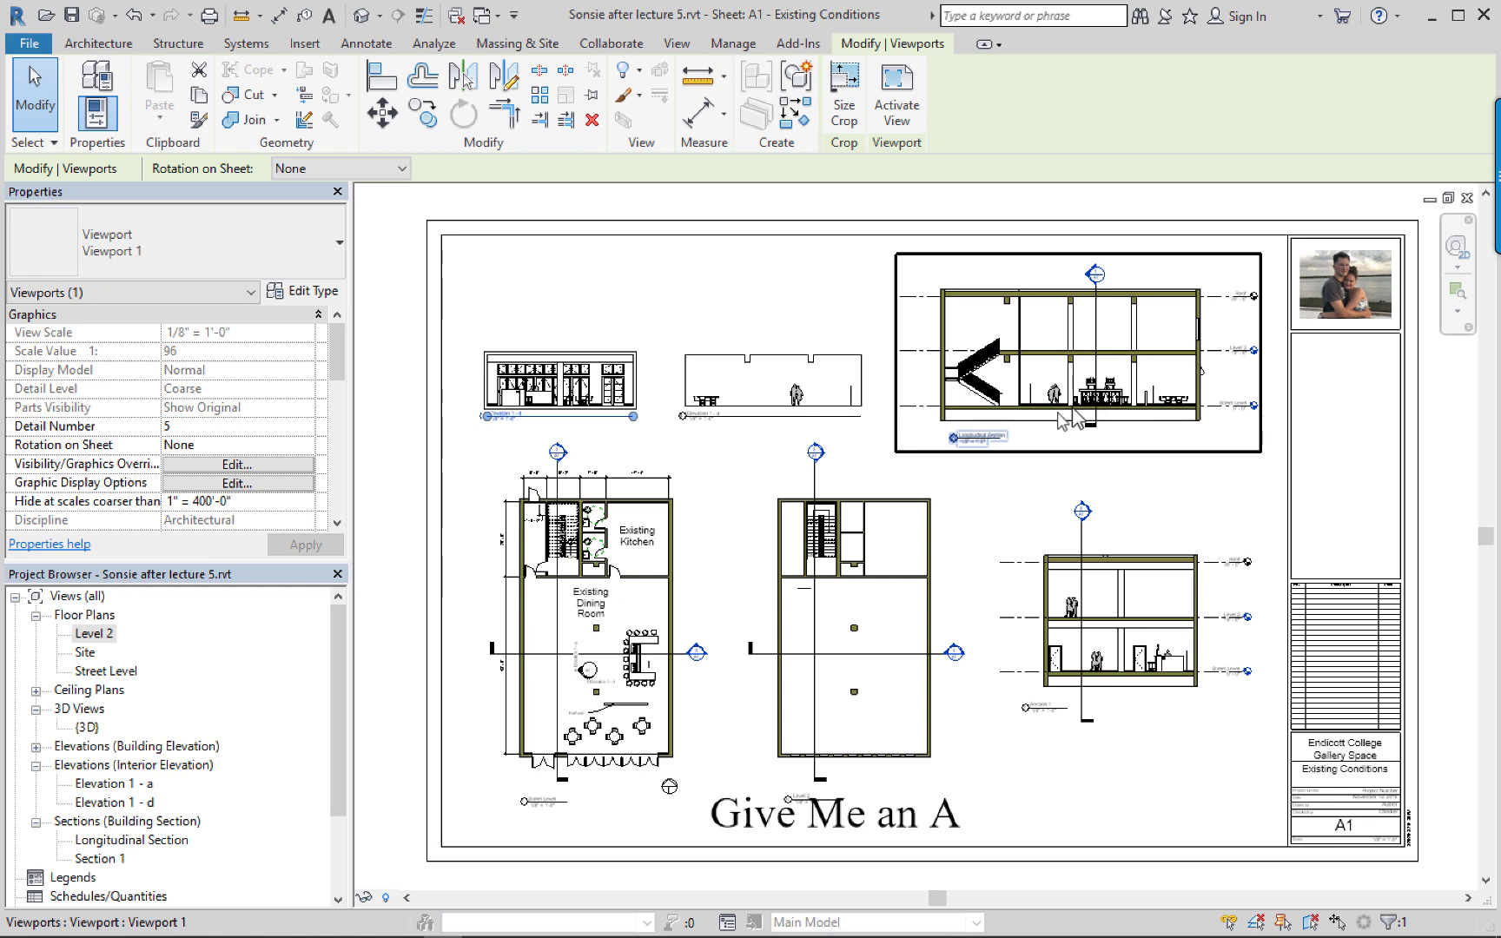
Nudge the Street Level and Level 2 plan viewports slightly left together, away from Section 1.
left_click(624, 536)
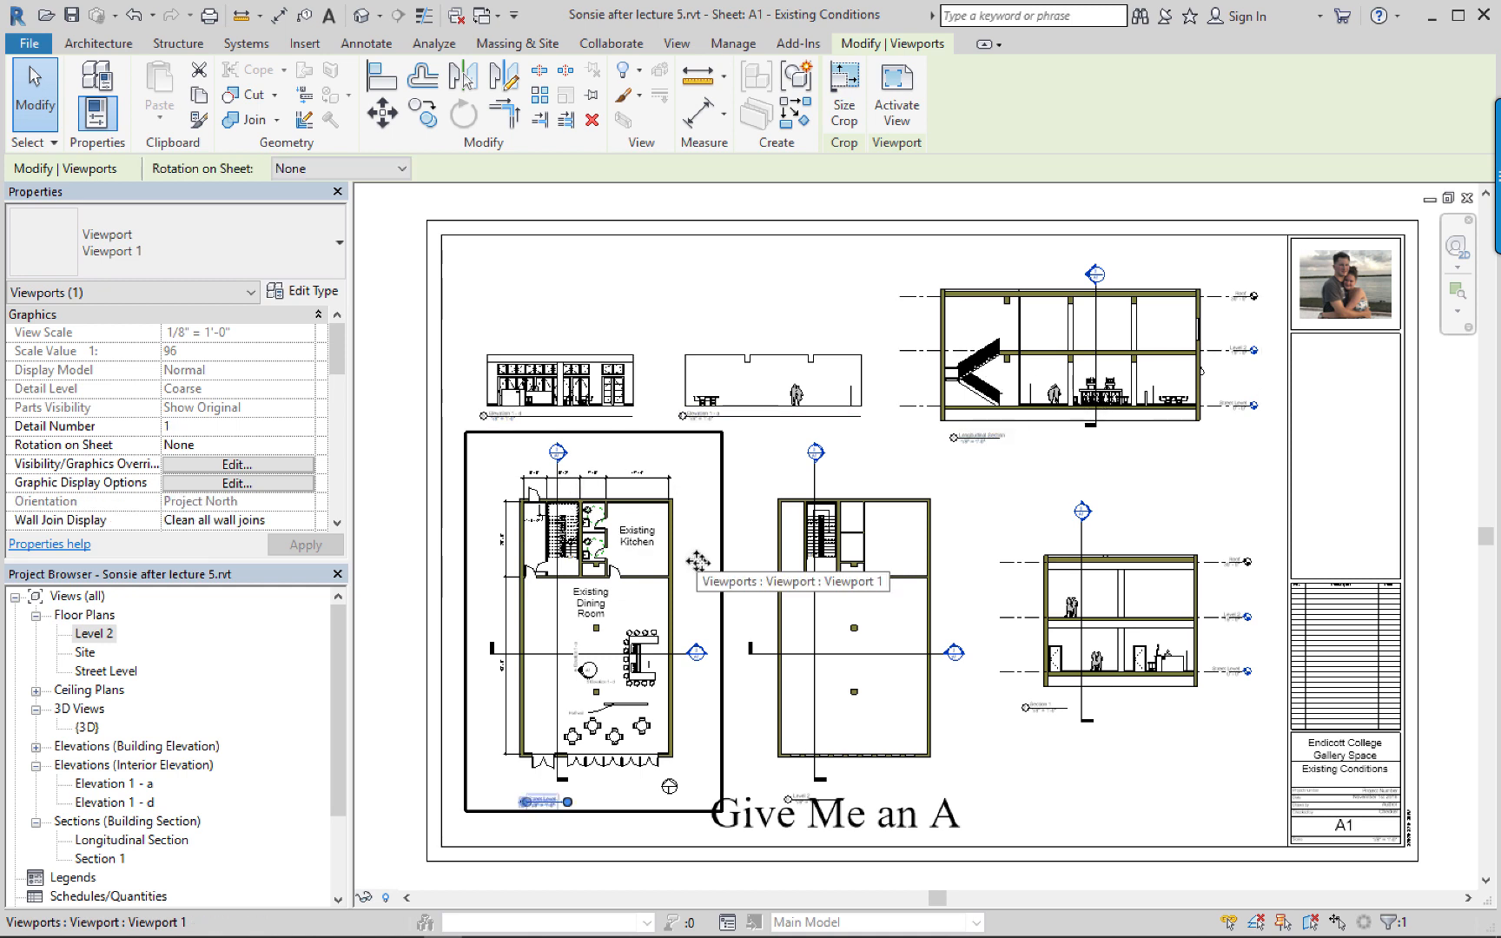
left_click(814, 566, "ctrl")
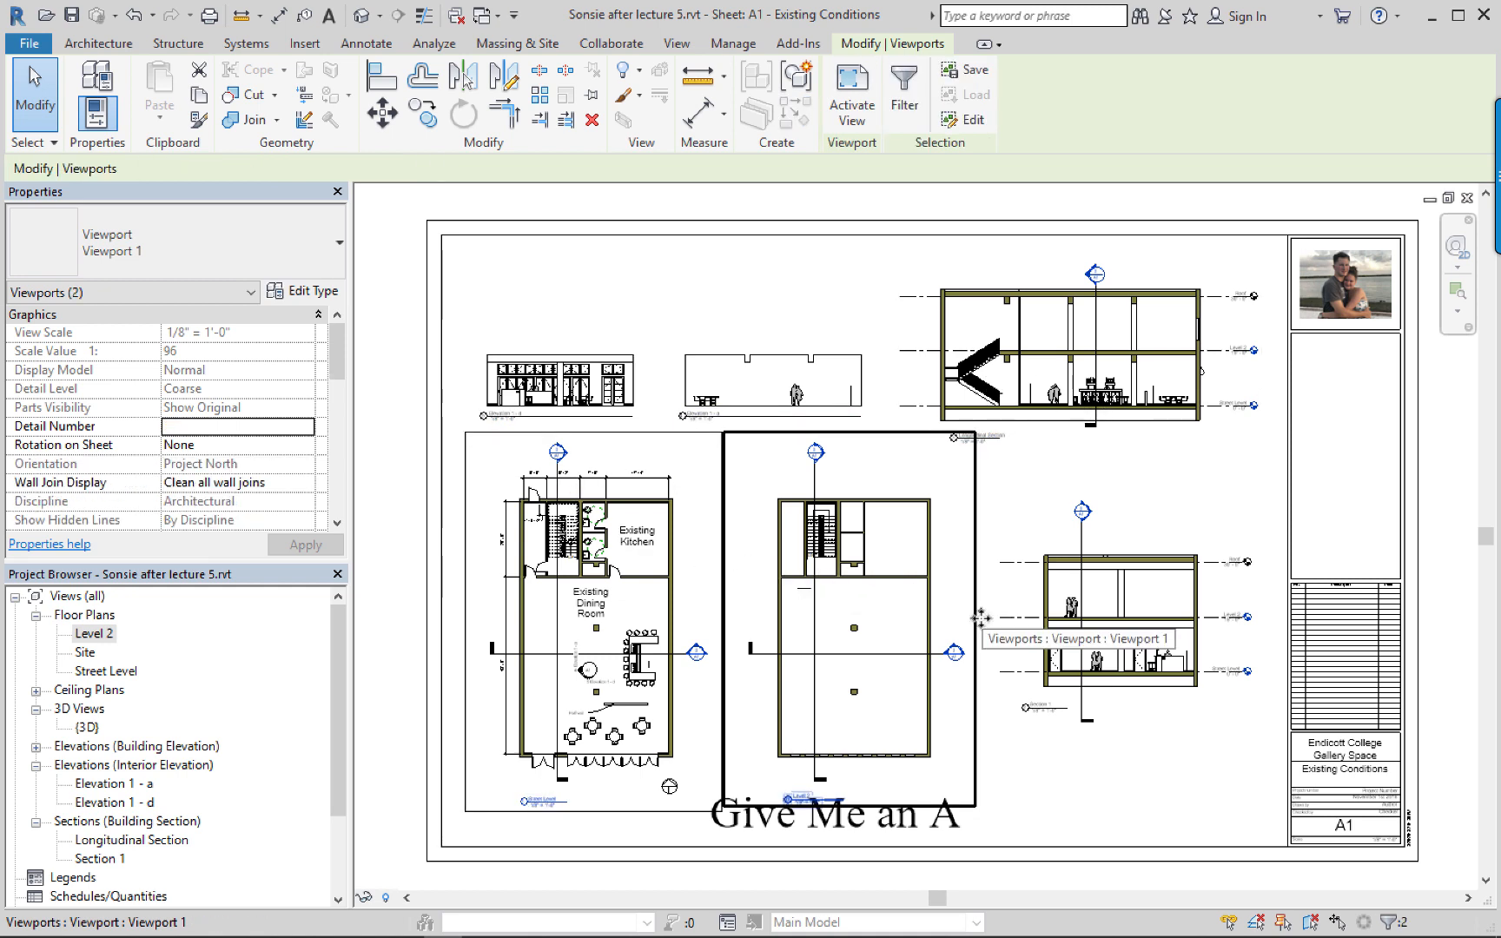
left_click_drag(975, 613, 979, 614)
key("Left")
key("Left")
key("Left")
key("Left")
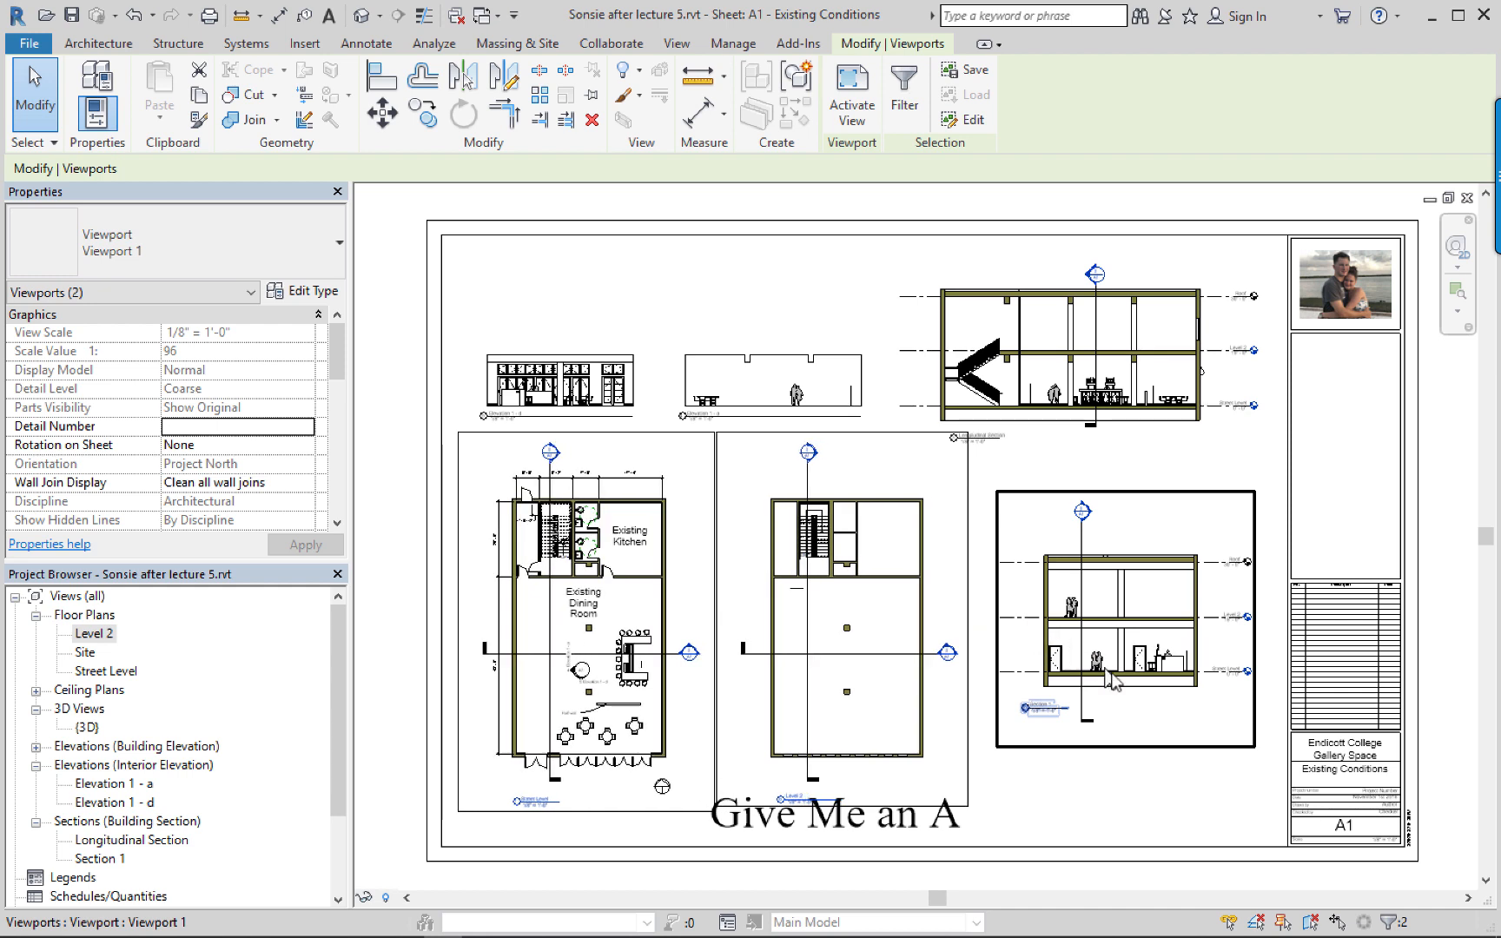
key("Escape")
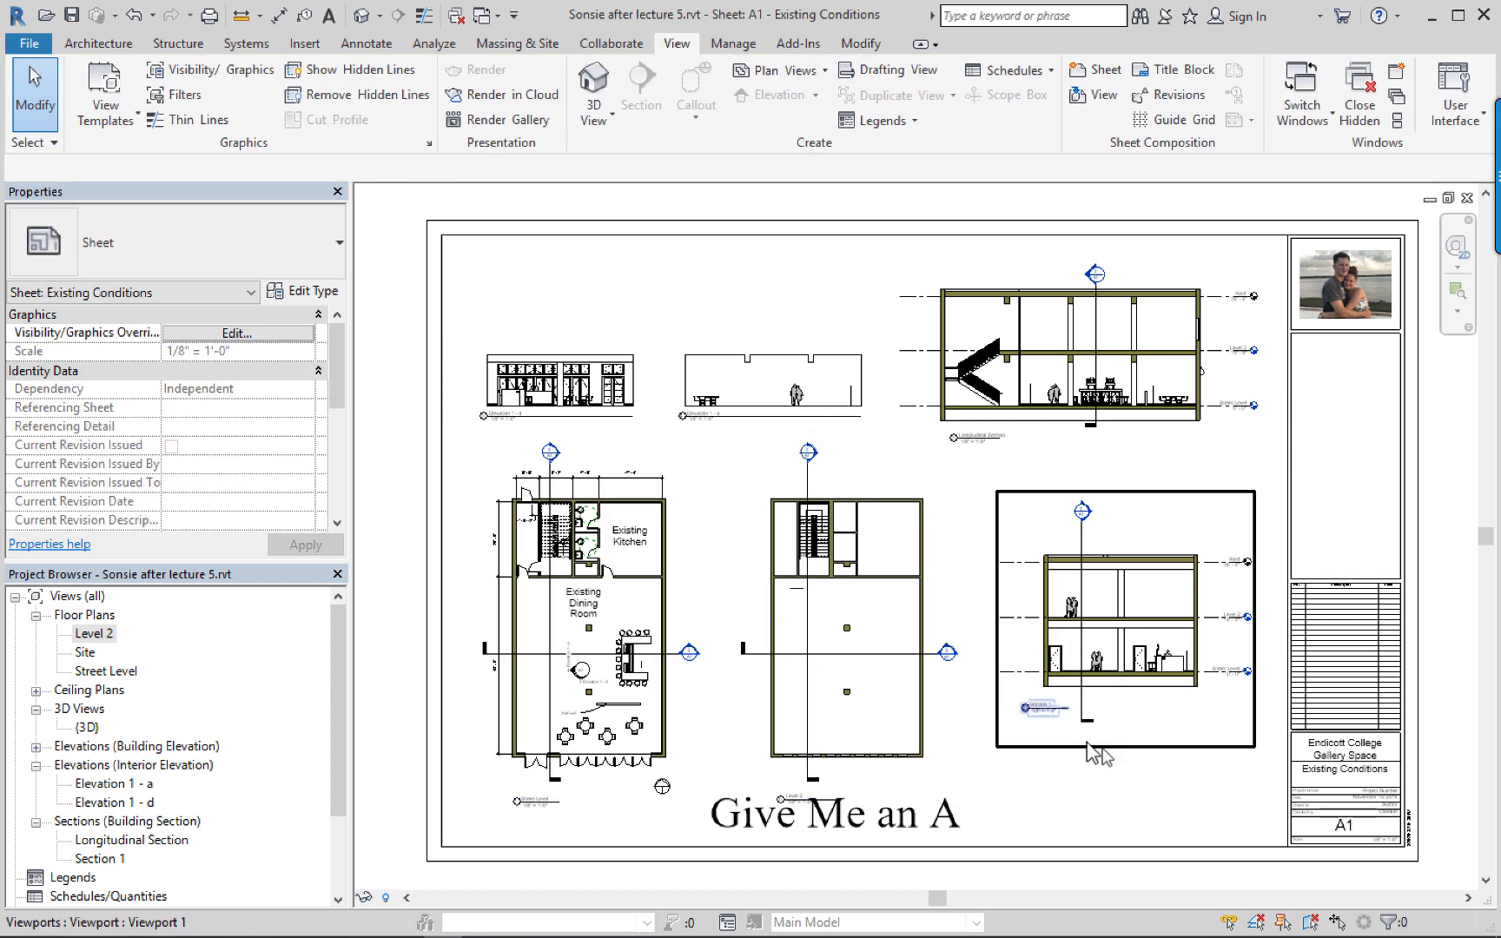
Shift the Level 2 plan viewport slightly toward Section 1, keeping it level with the Street Level plan.
left_click_drag(1048, 763, 547, 495)
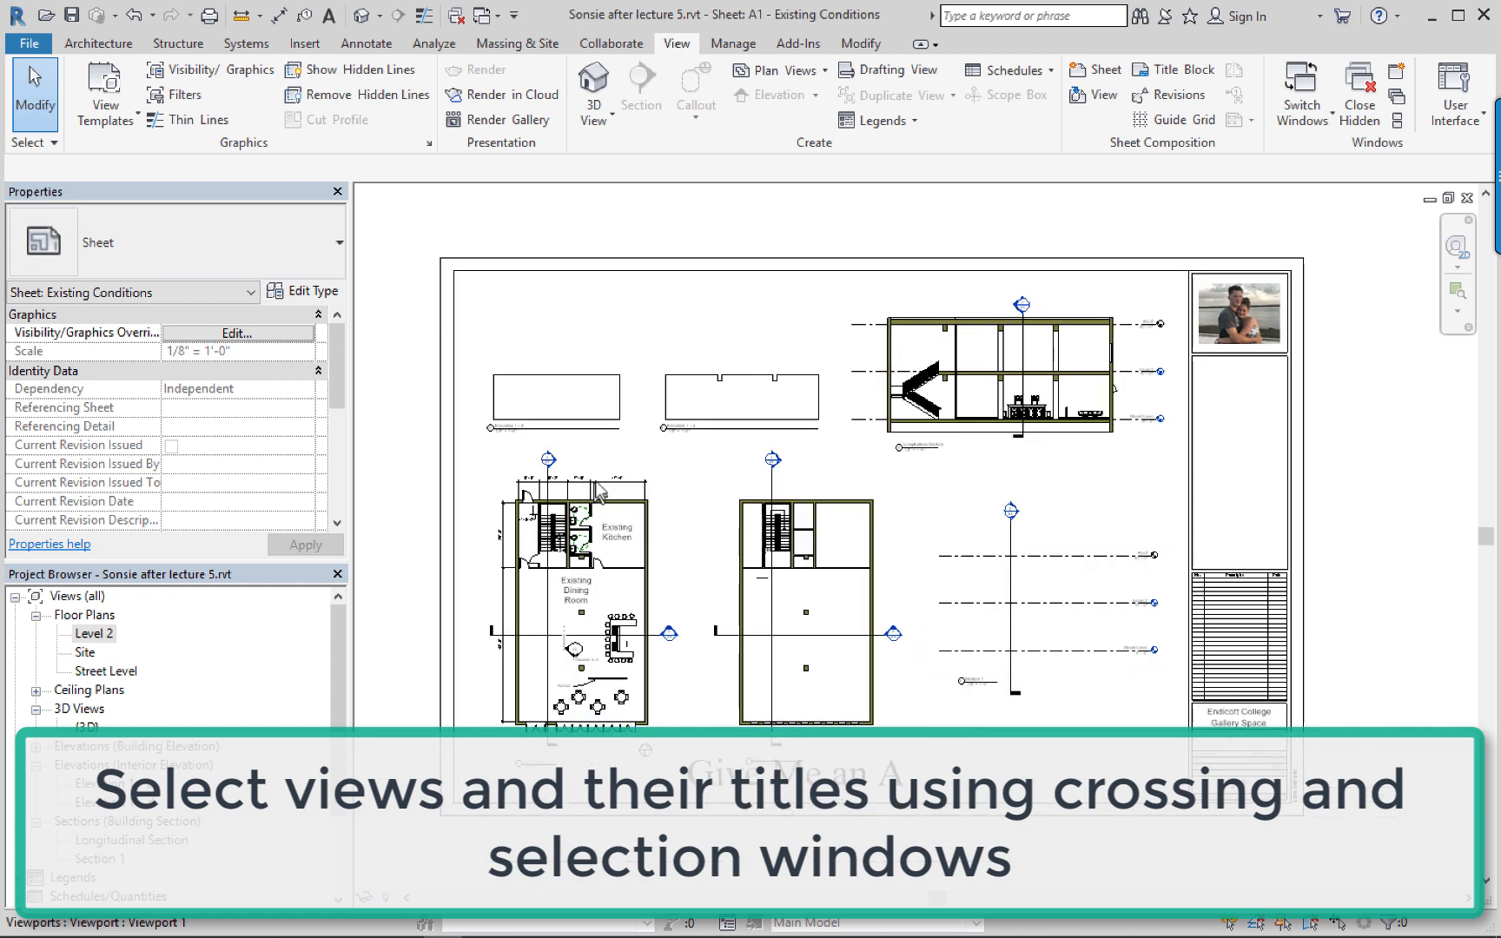
scroll(595, 482, "down", 3)
scroll(607, 466, "up", 3)
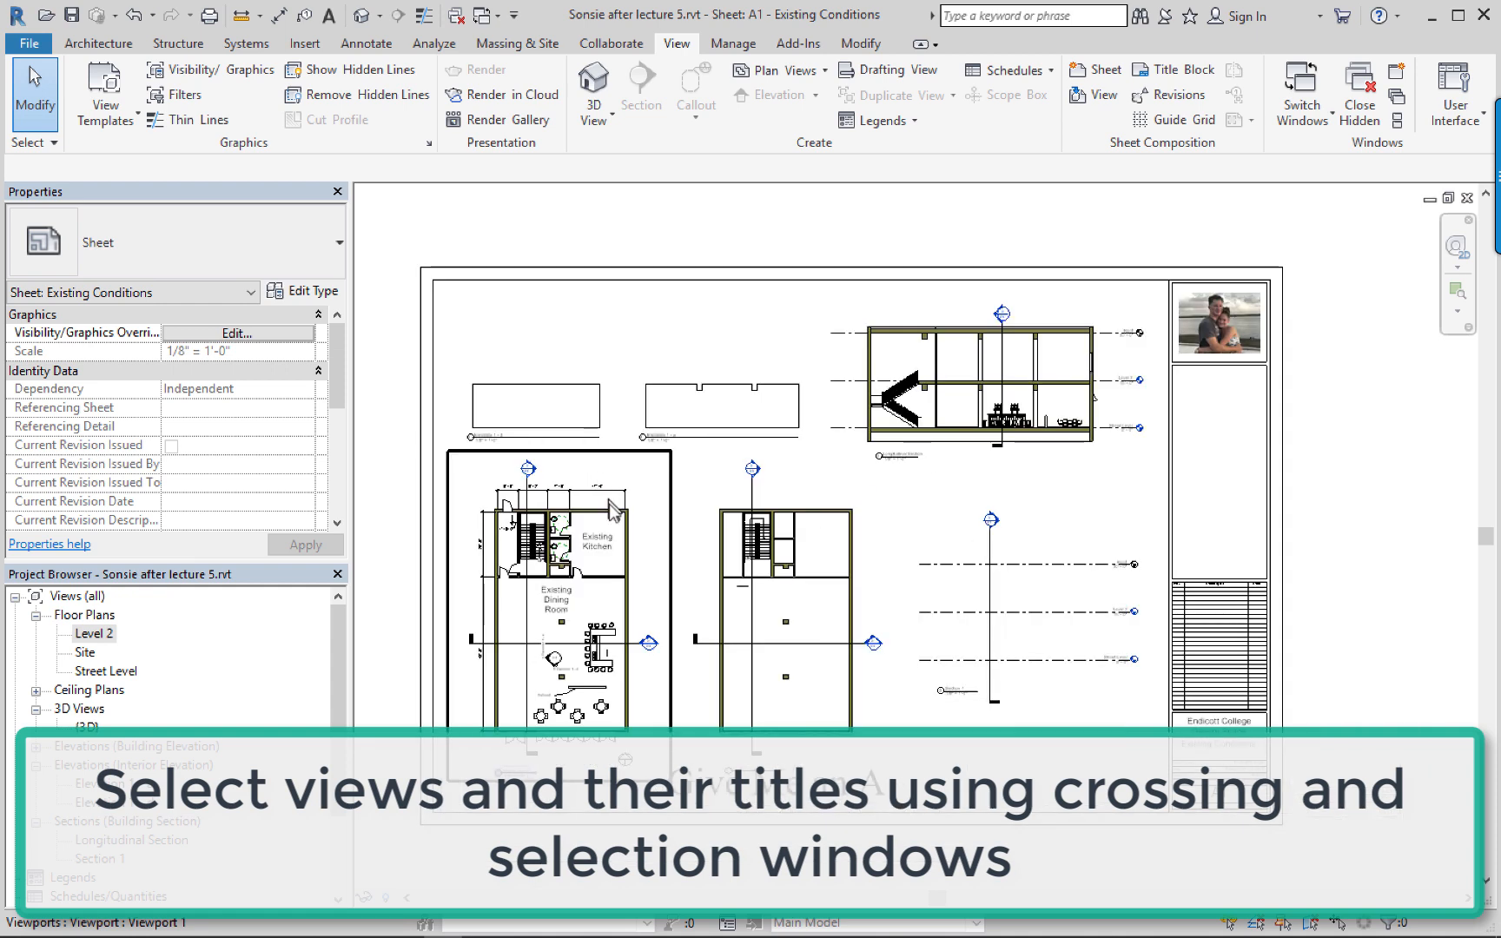
scroll(584, 488, "up", 2)
middle_click_drag(635, 519, 725, 556)
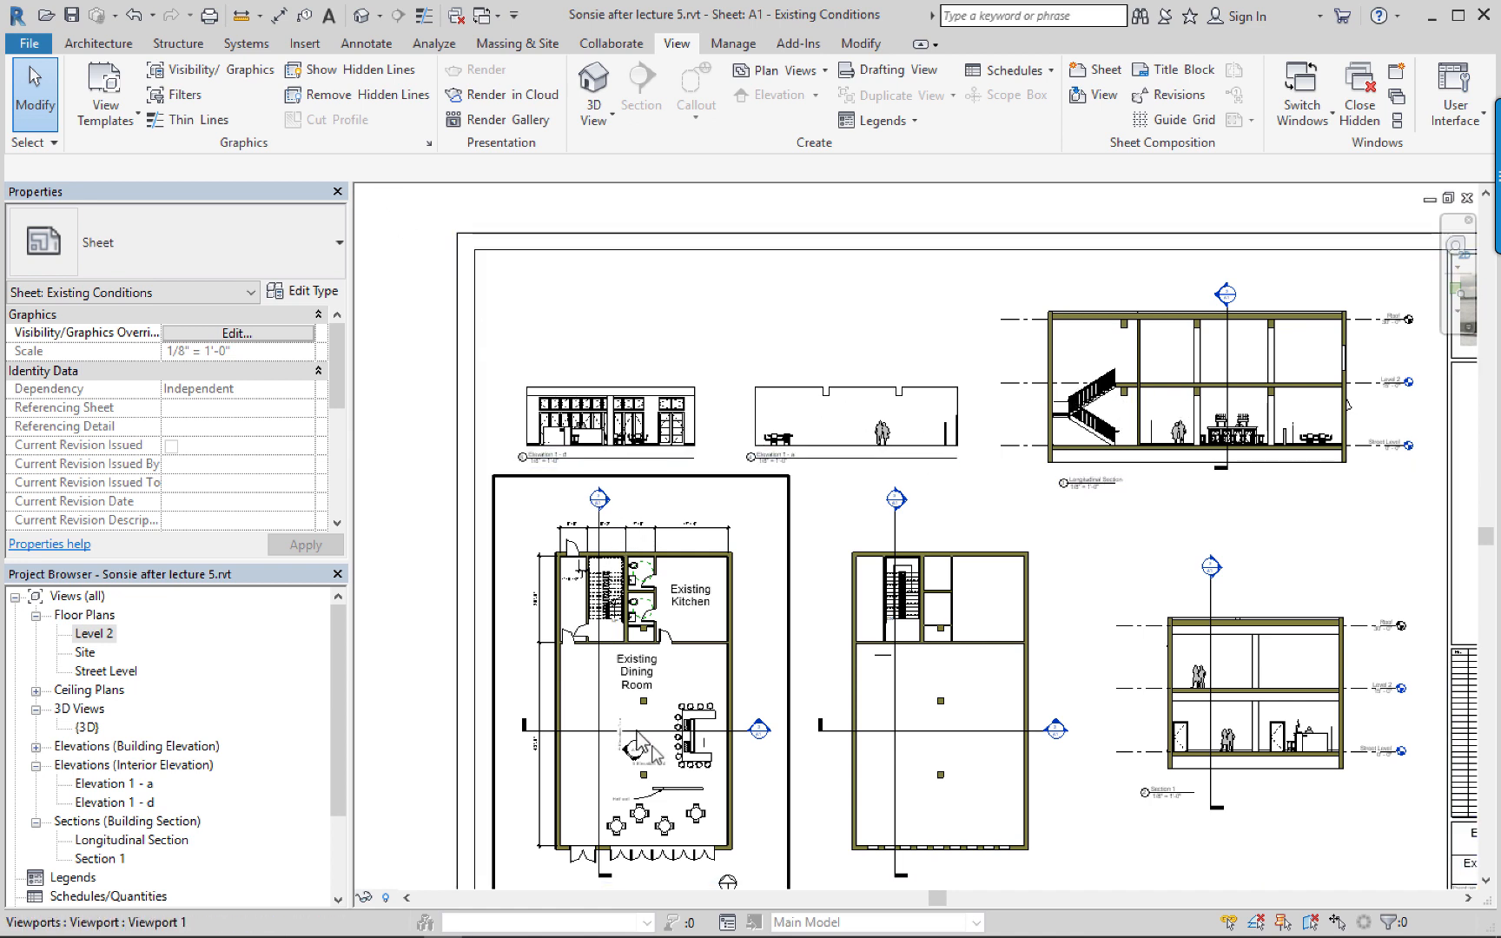
left_click(942, 700)
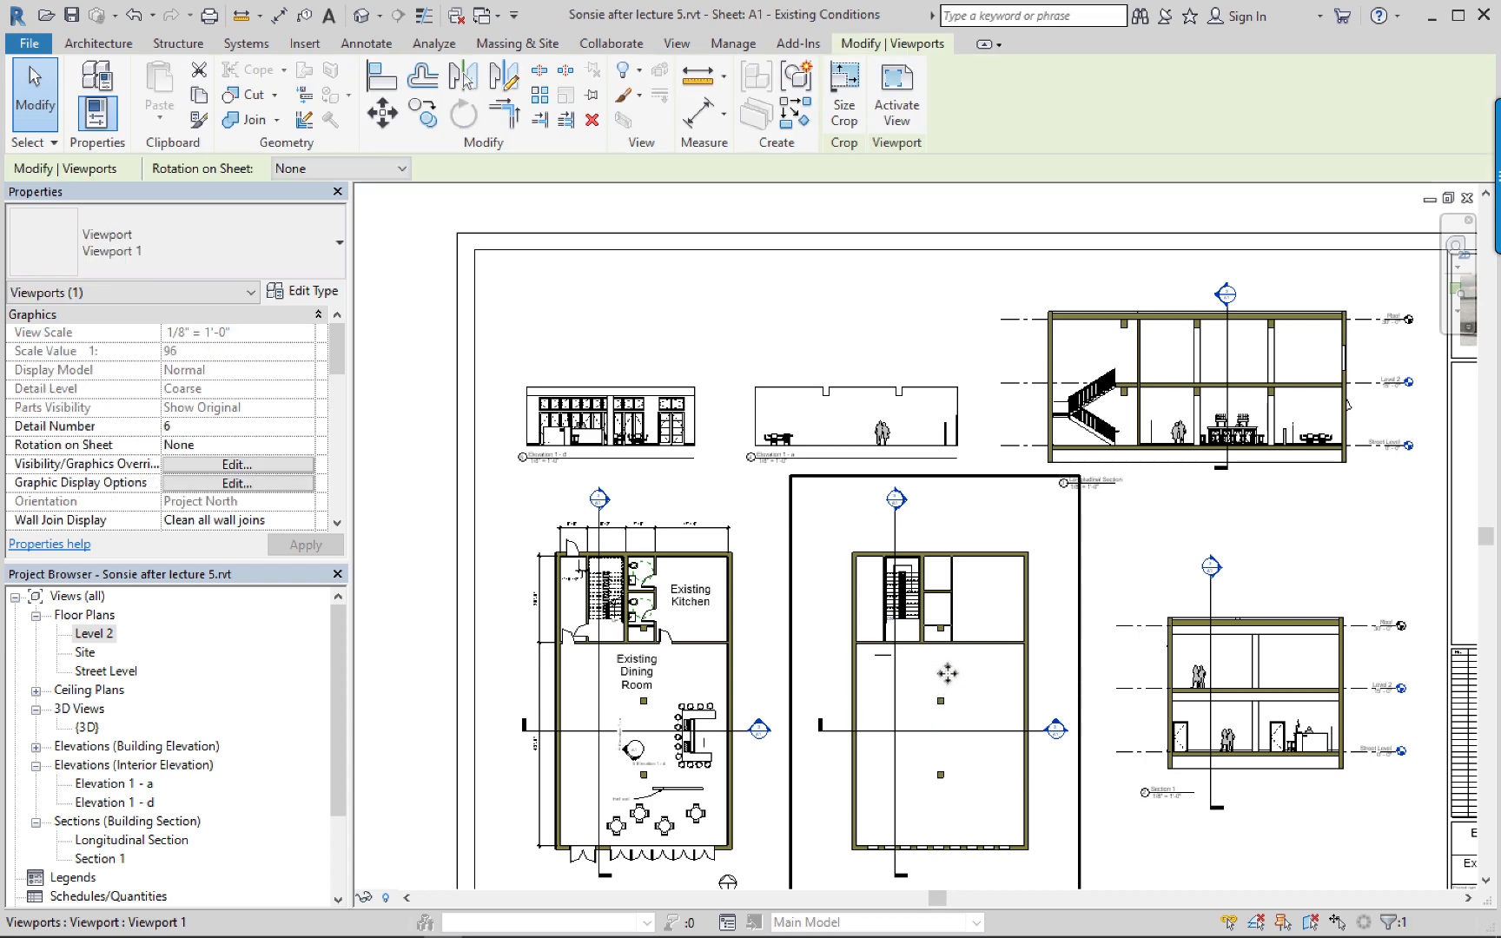
left_click_drag(943, 676, 921, 648)
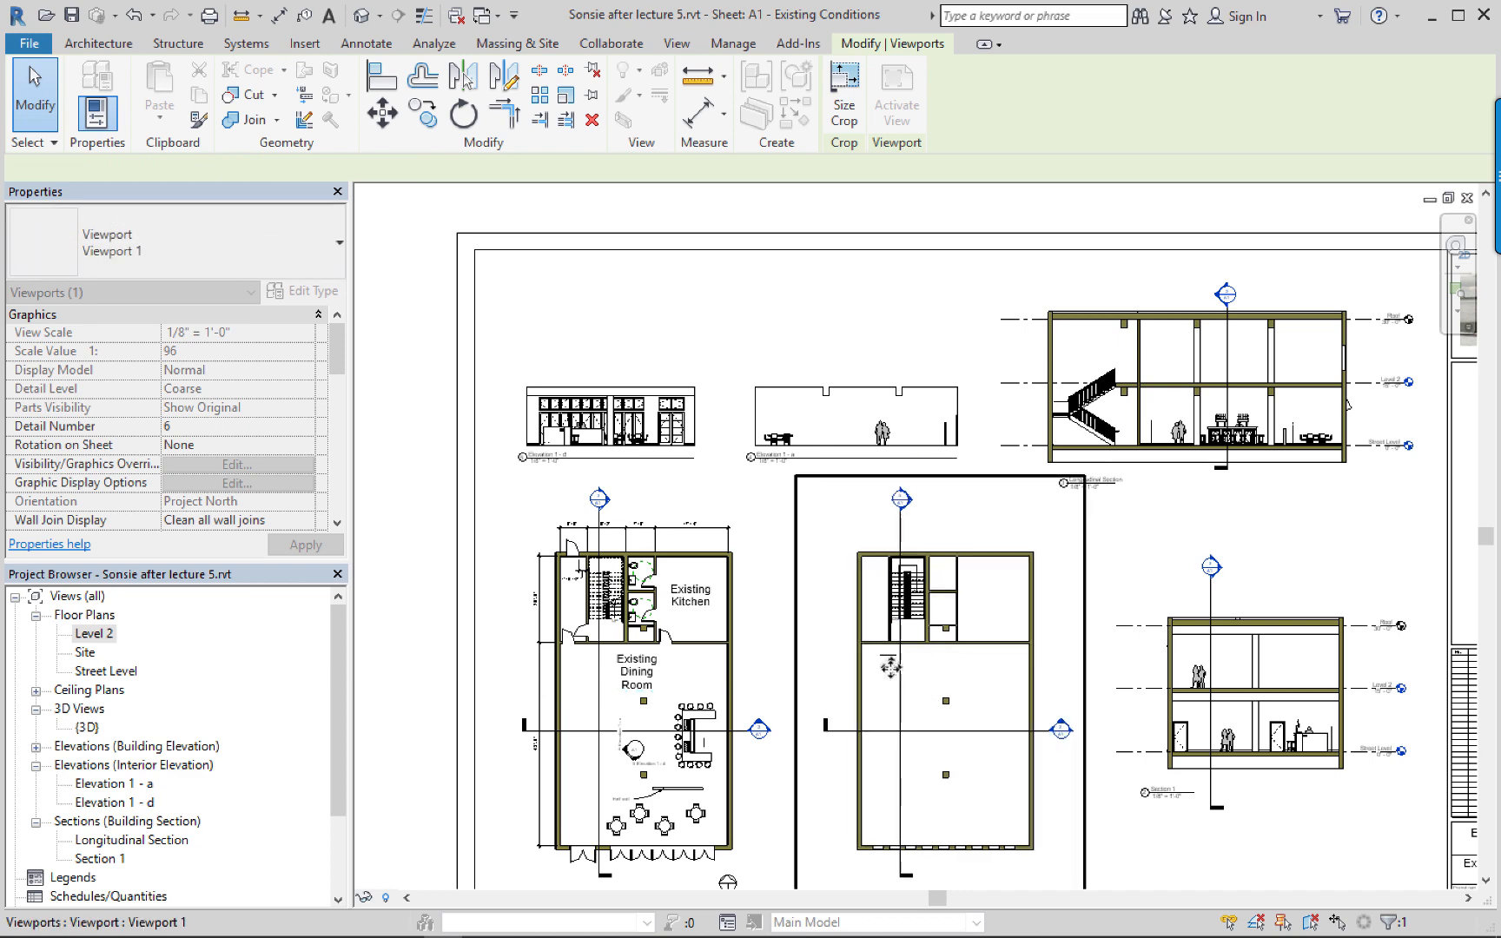
Move the Elevation 1 - a viewport slightly toward the Longitudinal Section, keeping its floor line aligned with the section's street level.
left_click(801, 424)
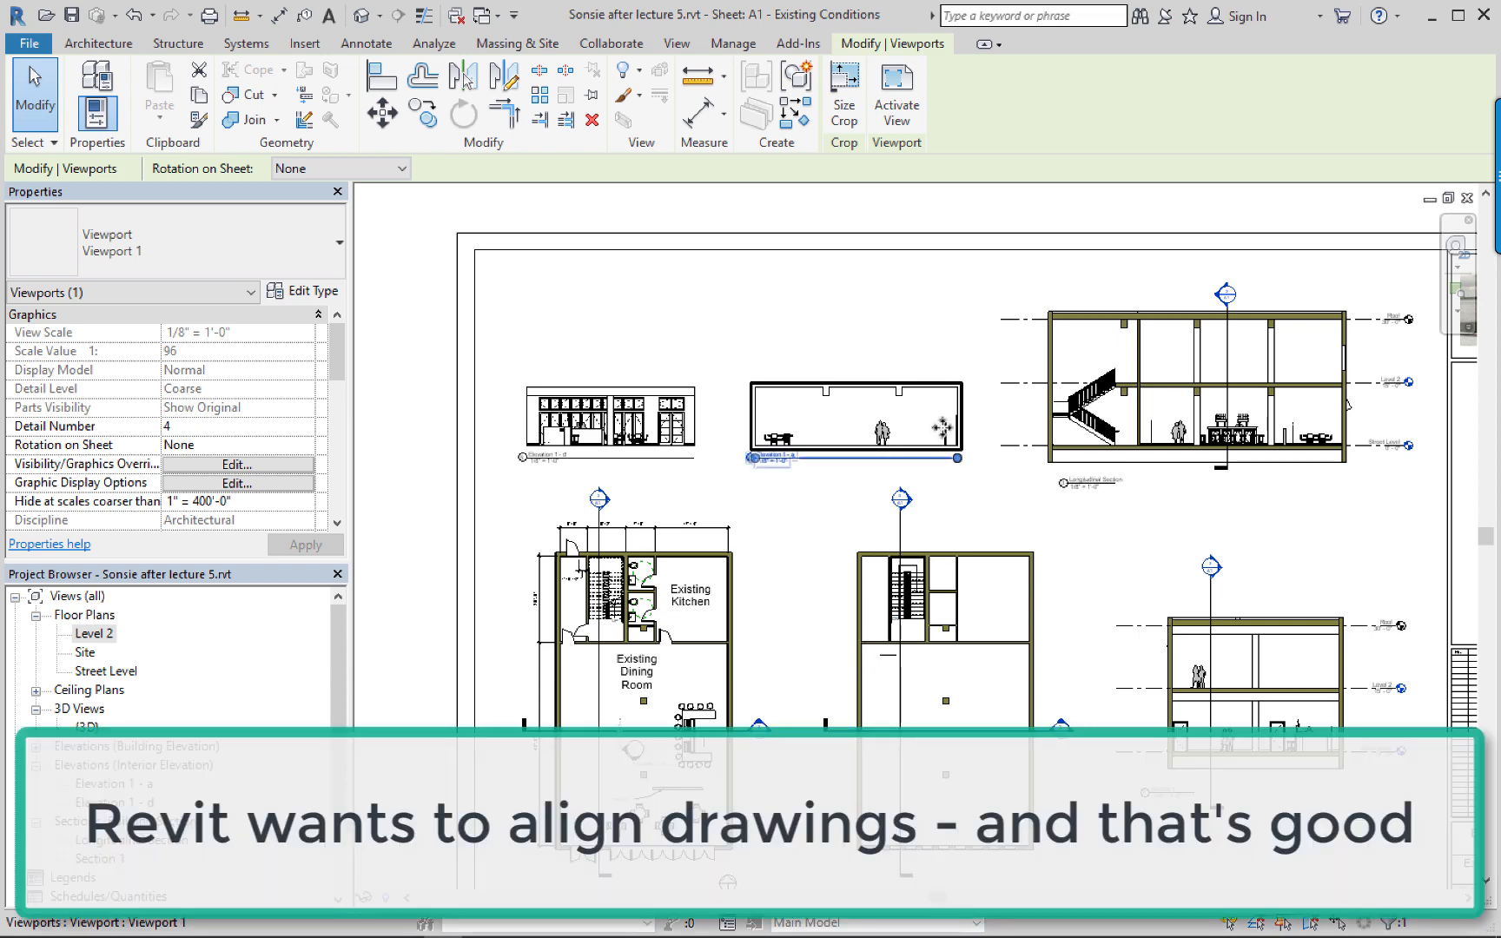
scroll(999, 469, "up", 4)
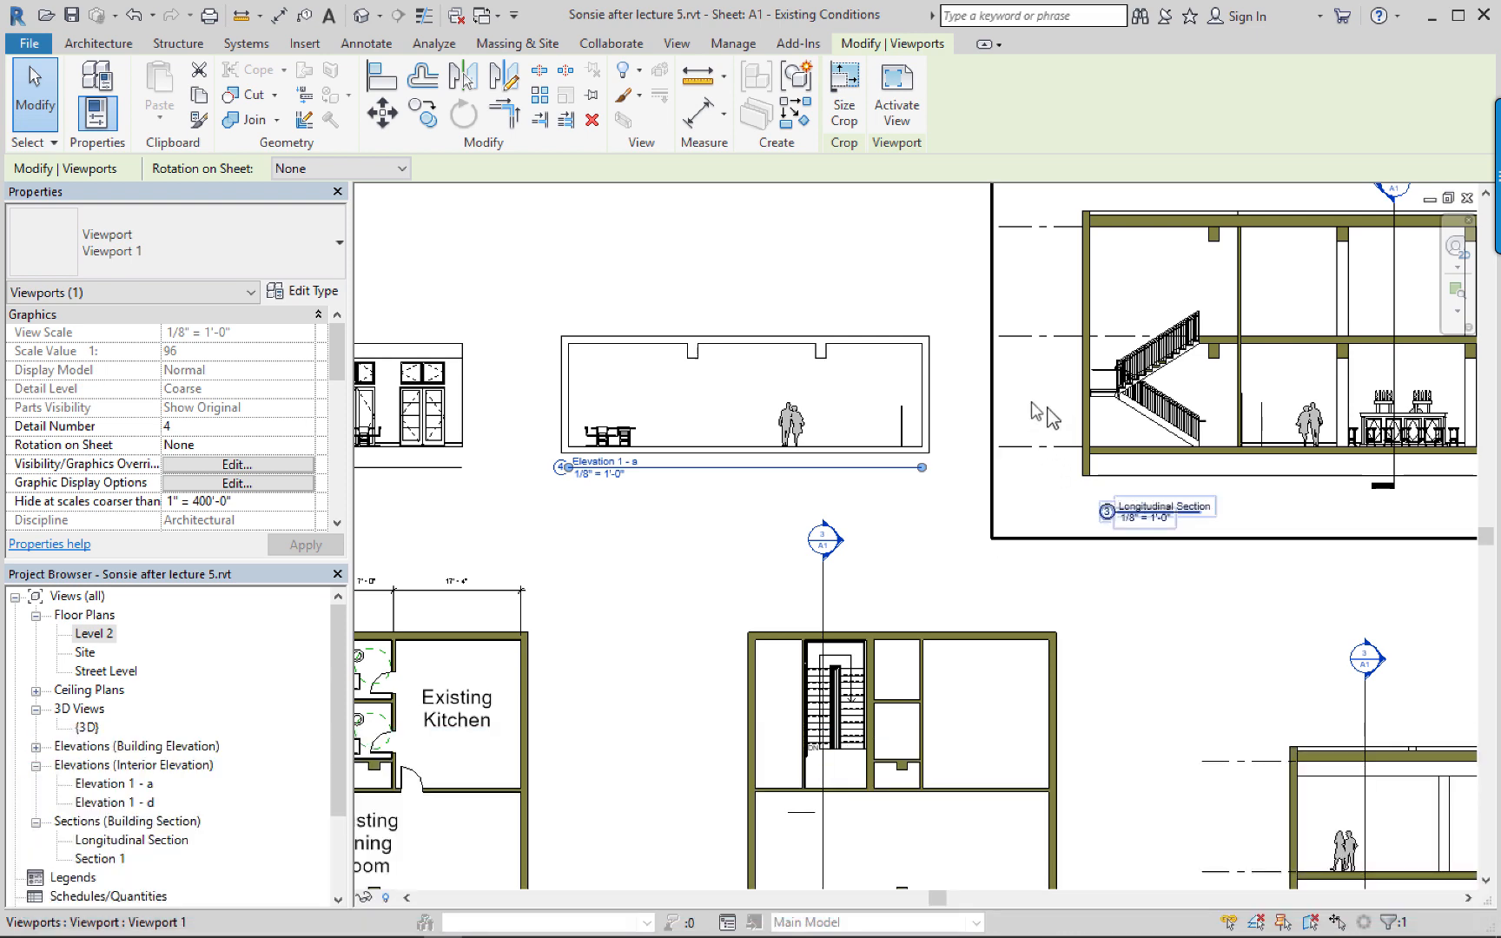
left_click(923, 281)
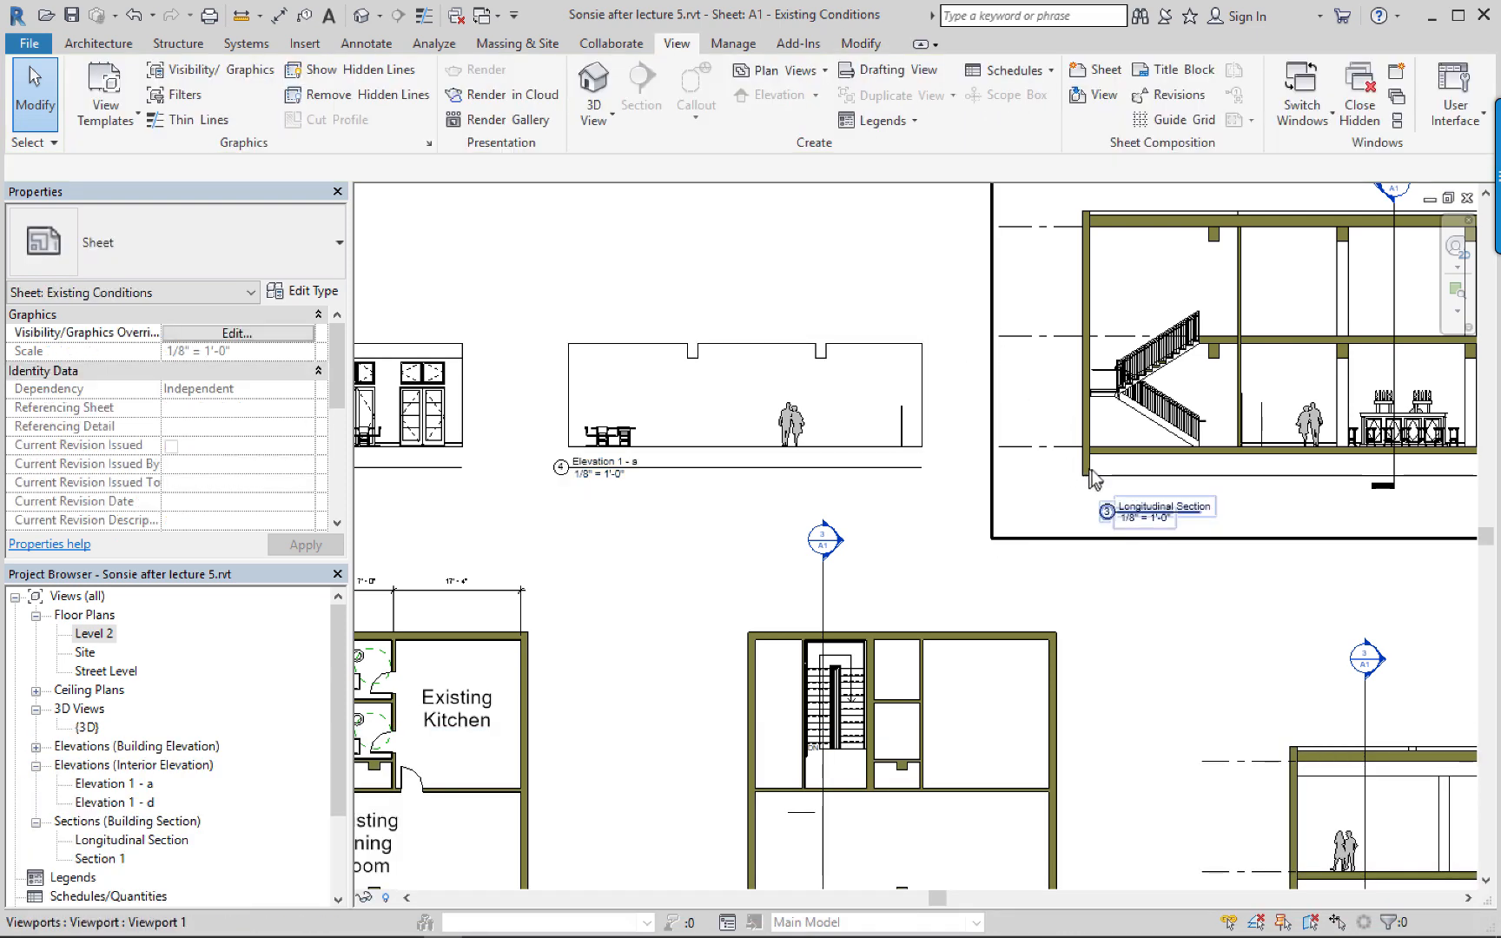
middle_click_drag(1053, 497, 955, 520)
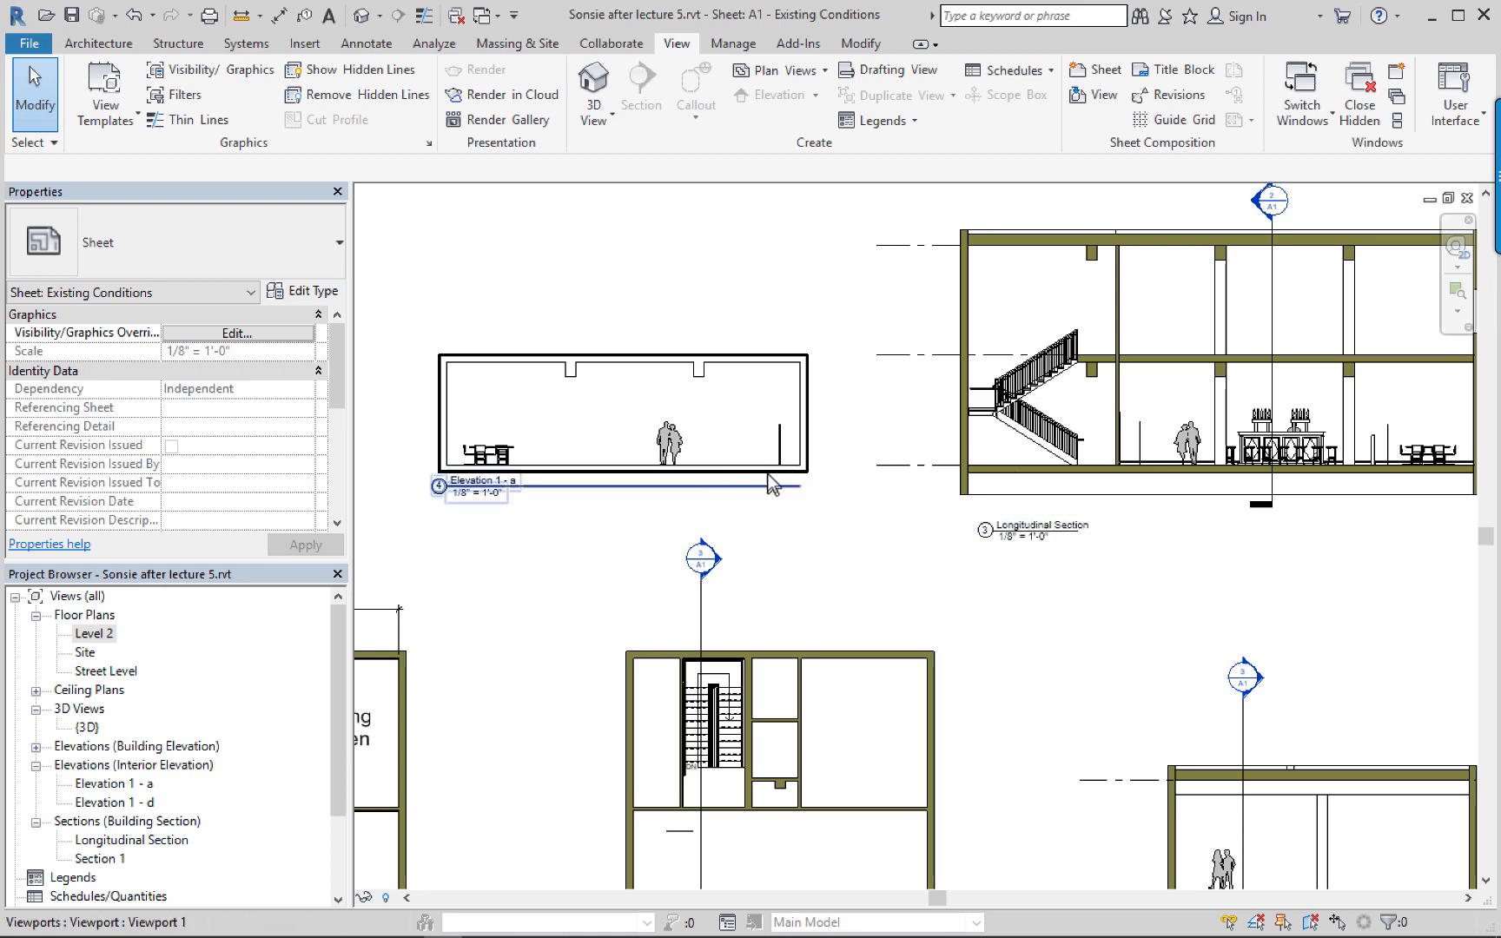
left_click_drag(765, 476, 720, 411)
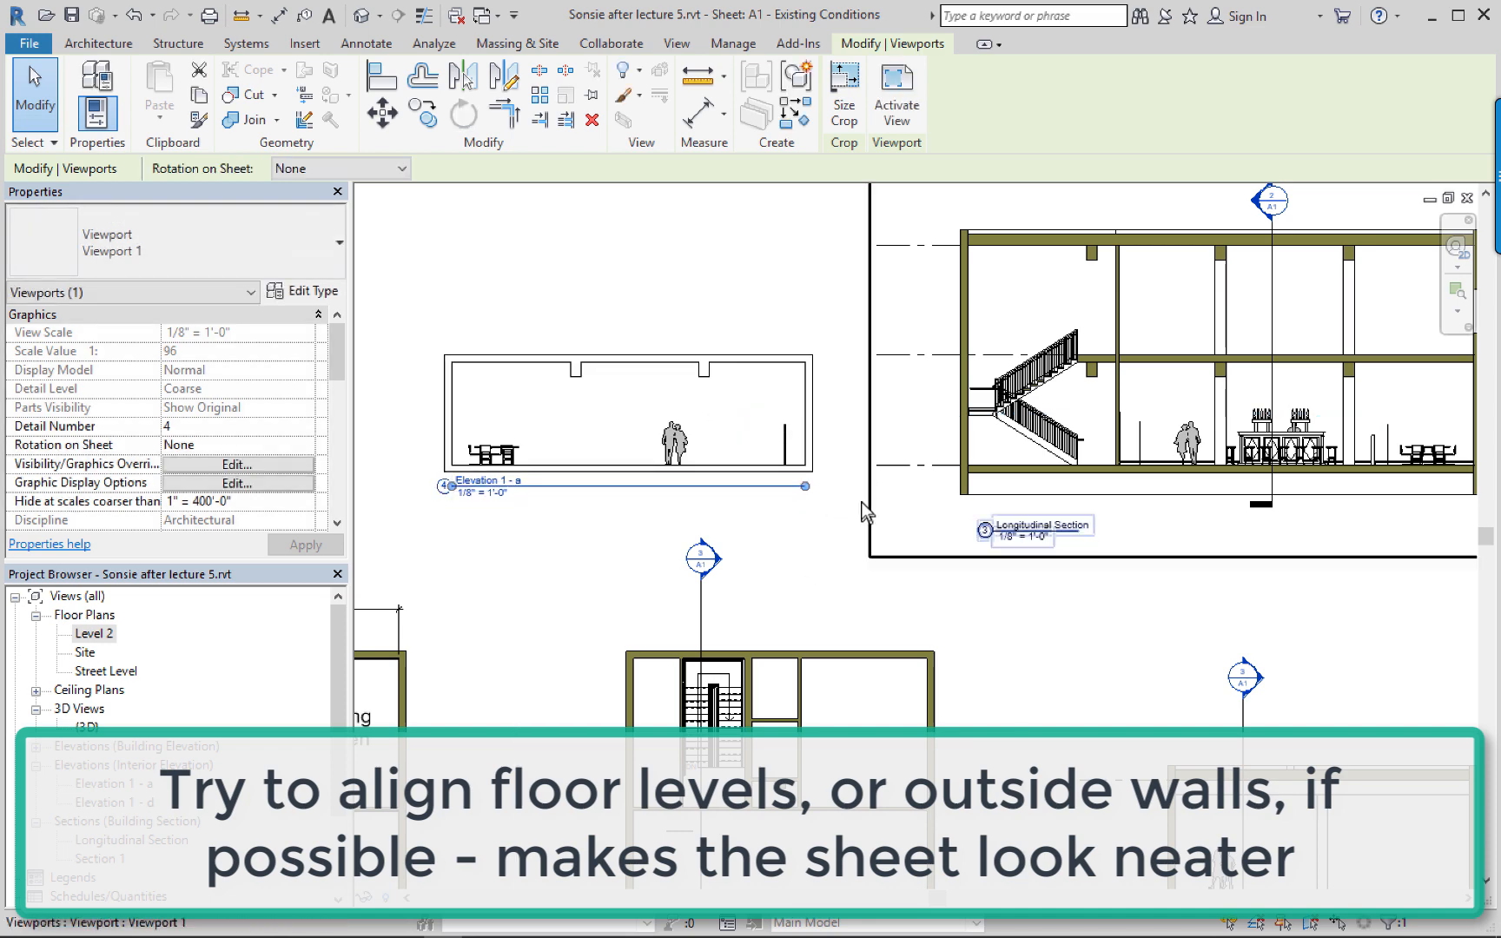
left_click(758, 288)
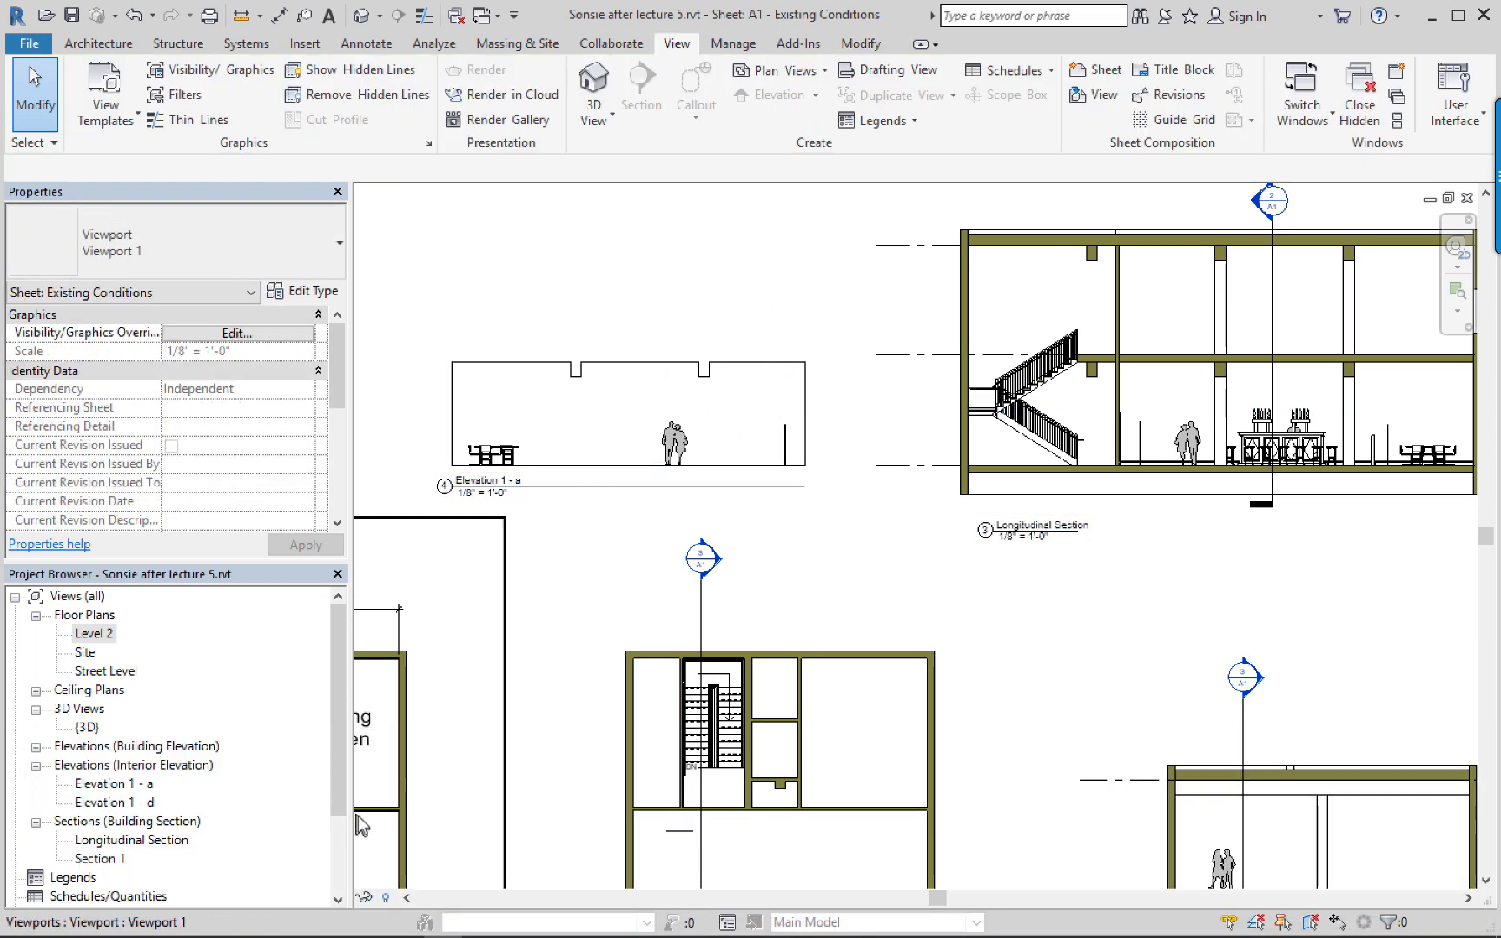
Activate the Elevation 1 - a view, hide the edge-on people entourage near its right wall in that view, and deactivate the view.
middle_click_drag(694, 663, 915, 702)
left_click(918, 524)
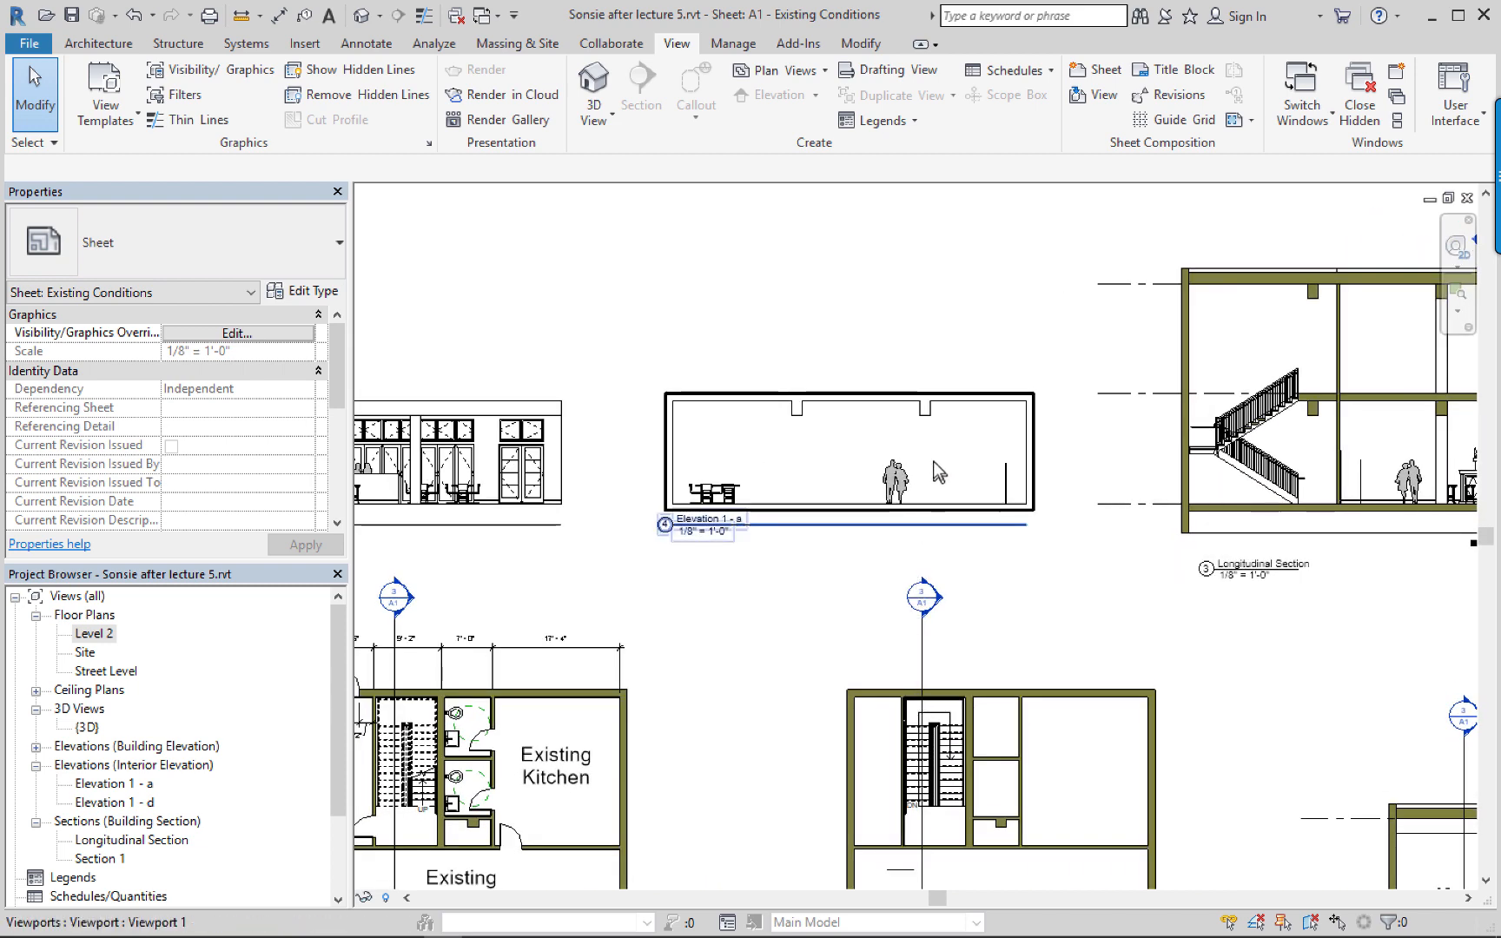
double_click(965, 472)
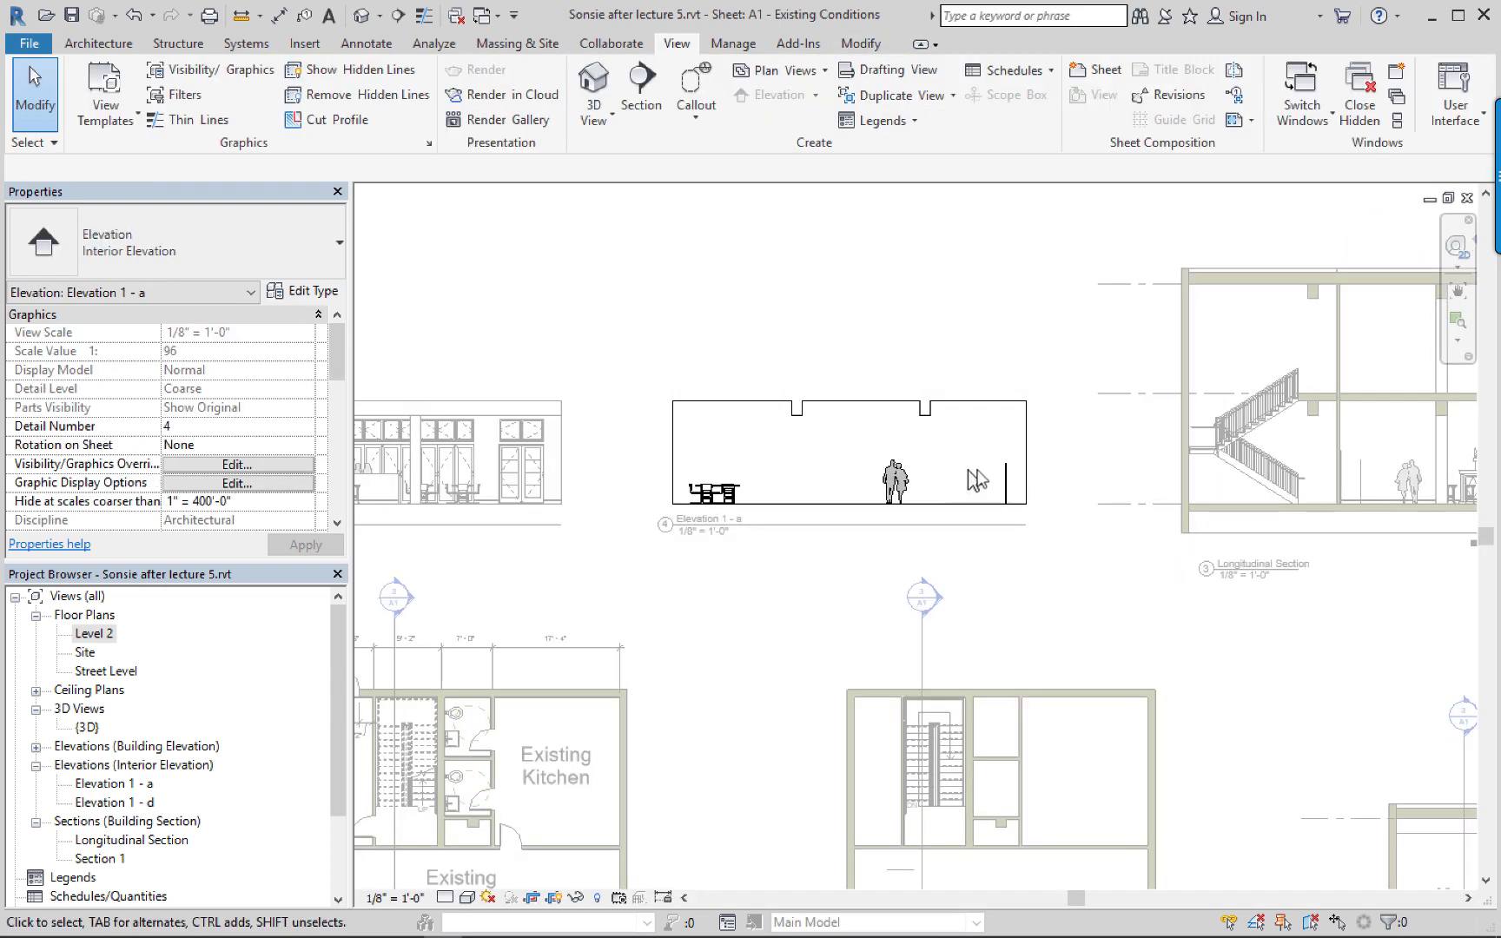
left_click(1007, 483)
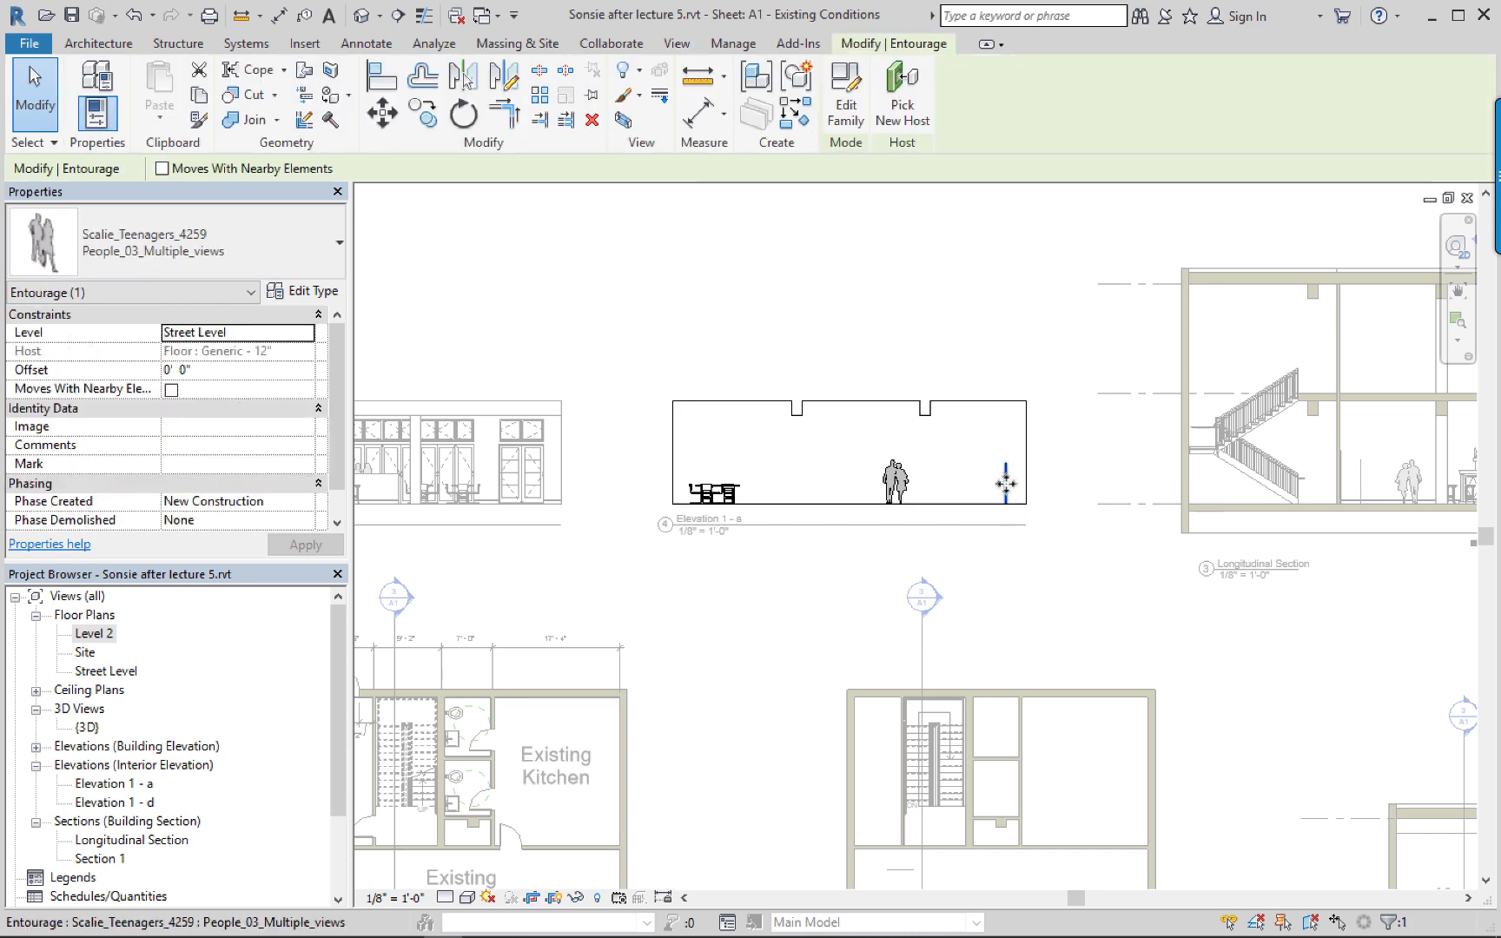
right_click(1005, 483)
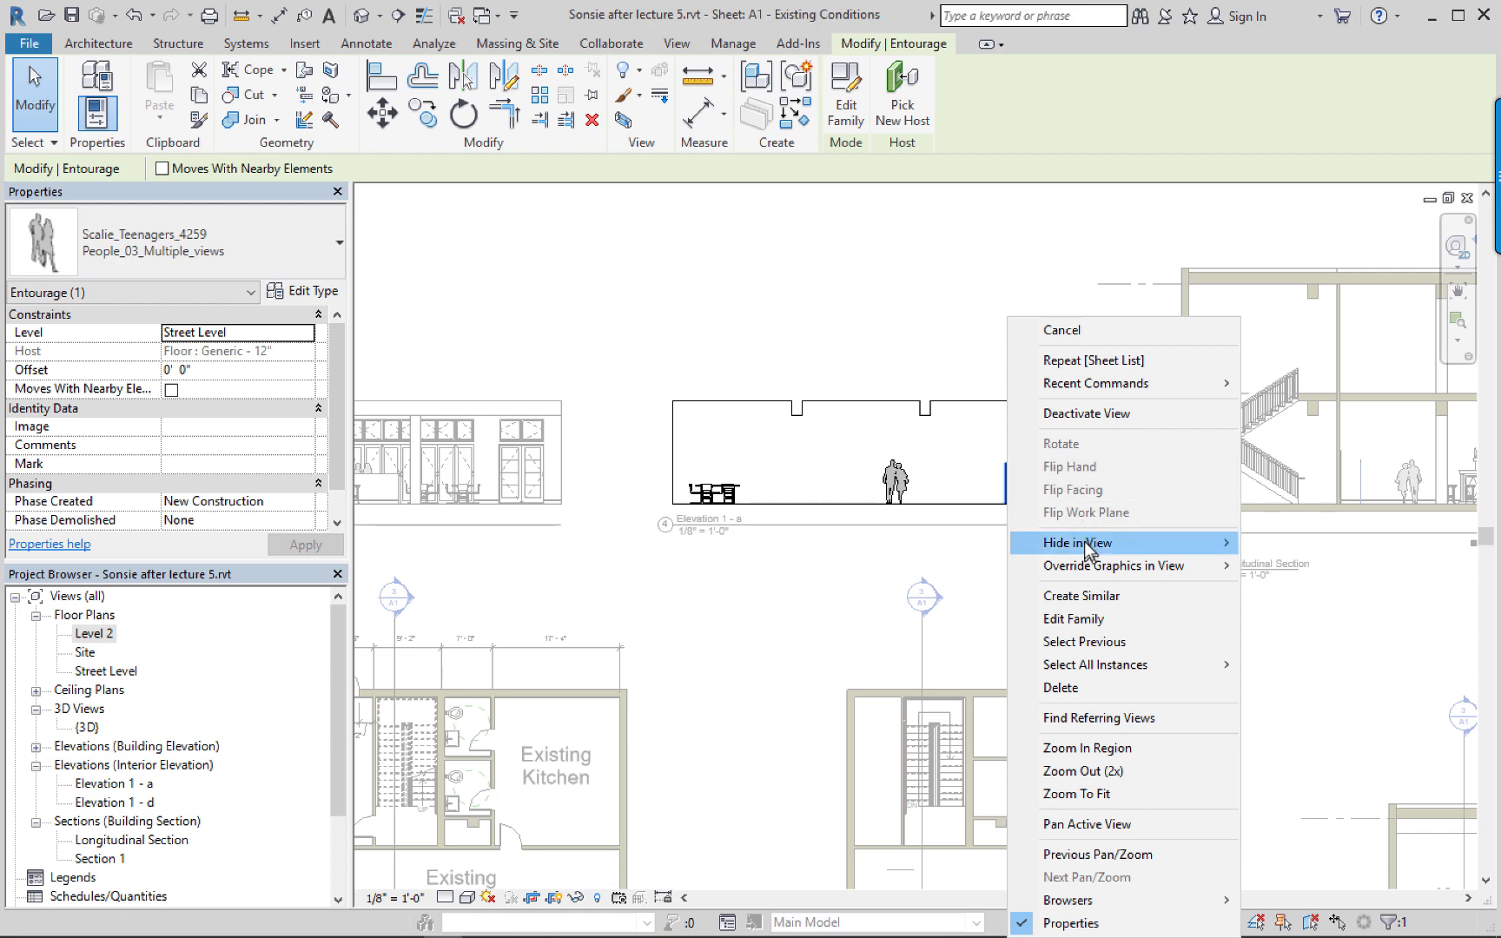
mouse_move(1146, 545)
left_click(1263, 547)
double_click(504, 311)
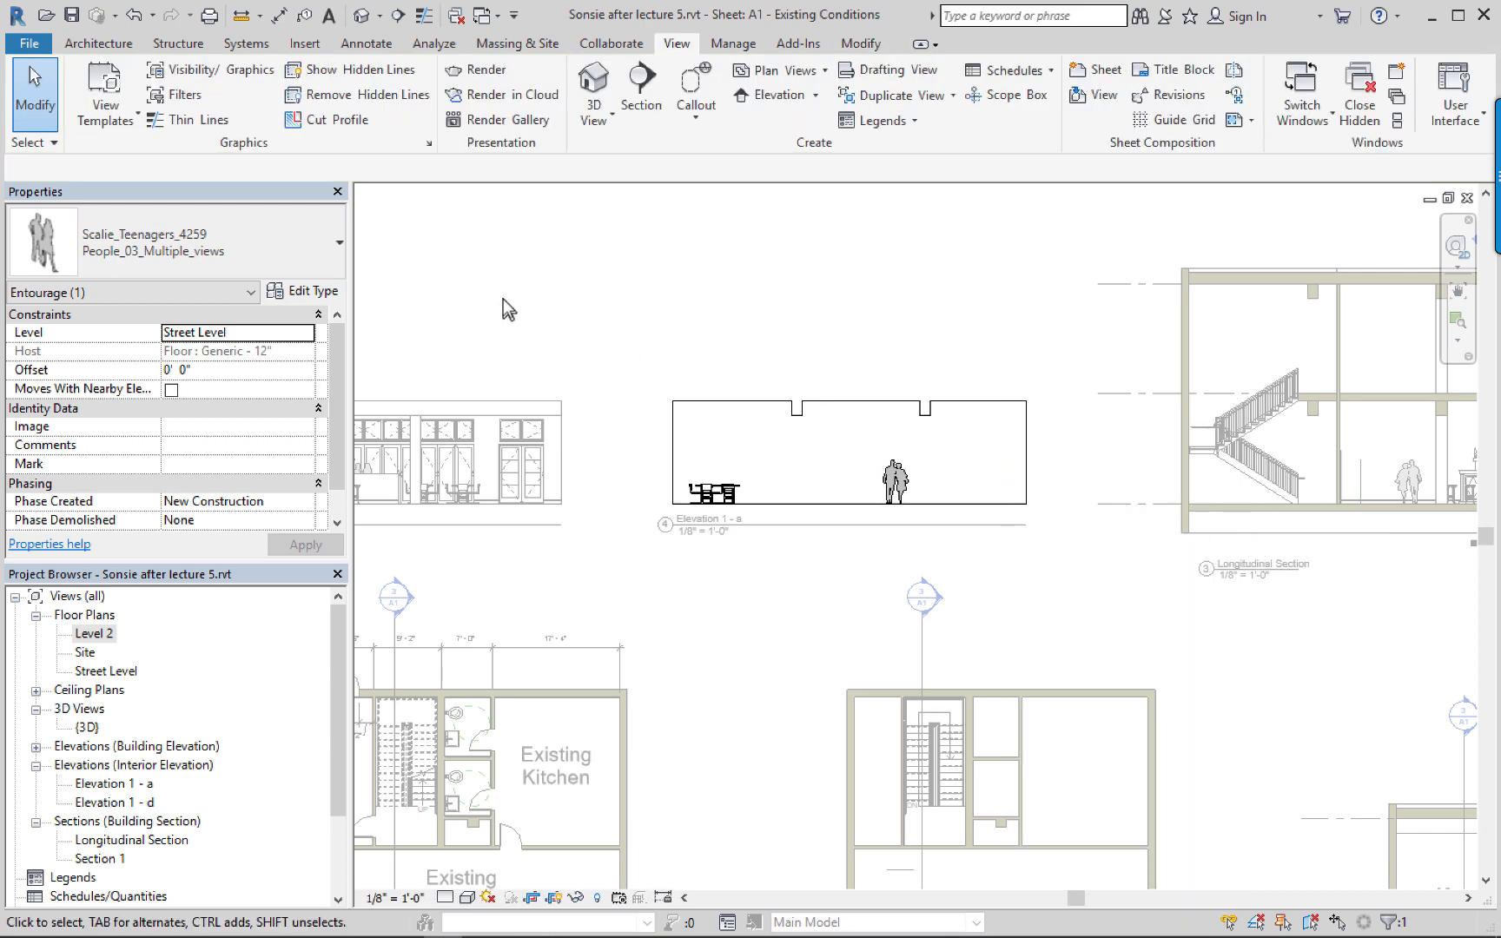
Rename the Section 1 view title on the sheet to "Transverse Section".
middle_click_drag(690, 667, 610, 514)
middle_click_drag(765, 629, 640, 556)
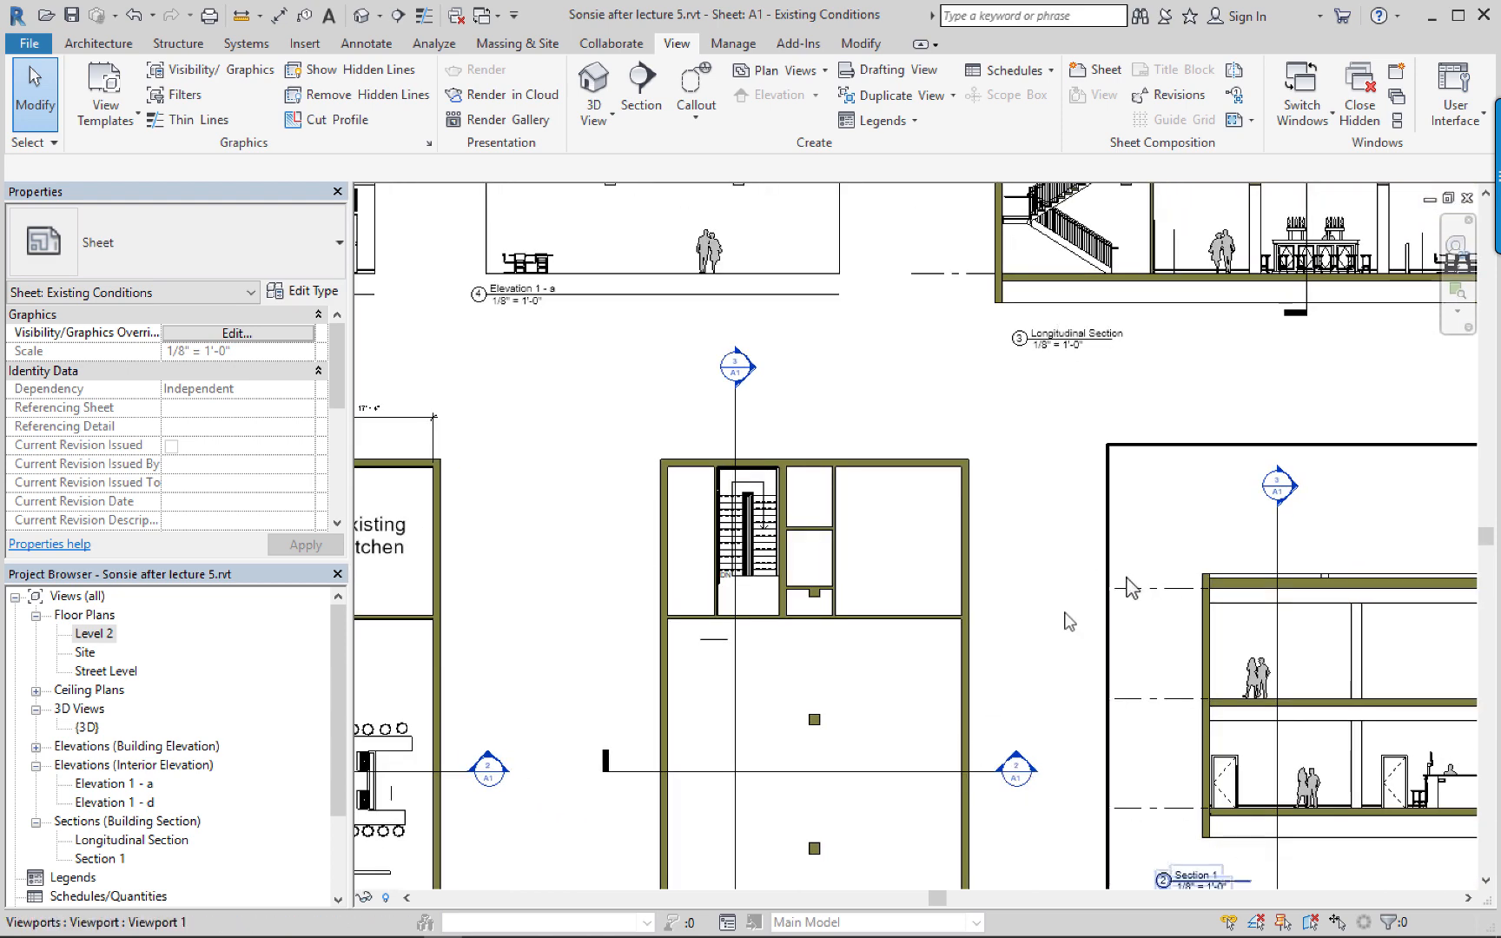
middle_click_drag(913, 627, 631, 407)
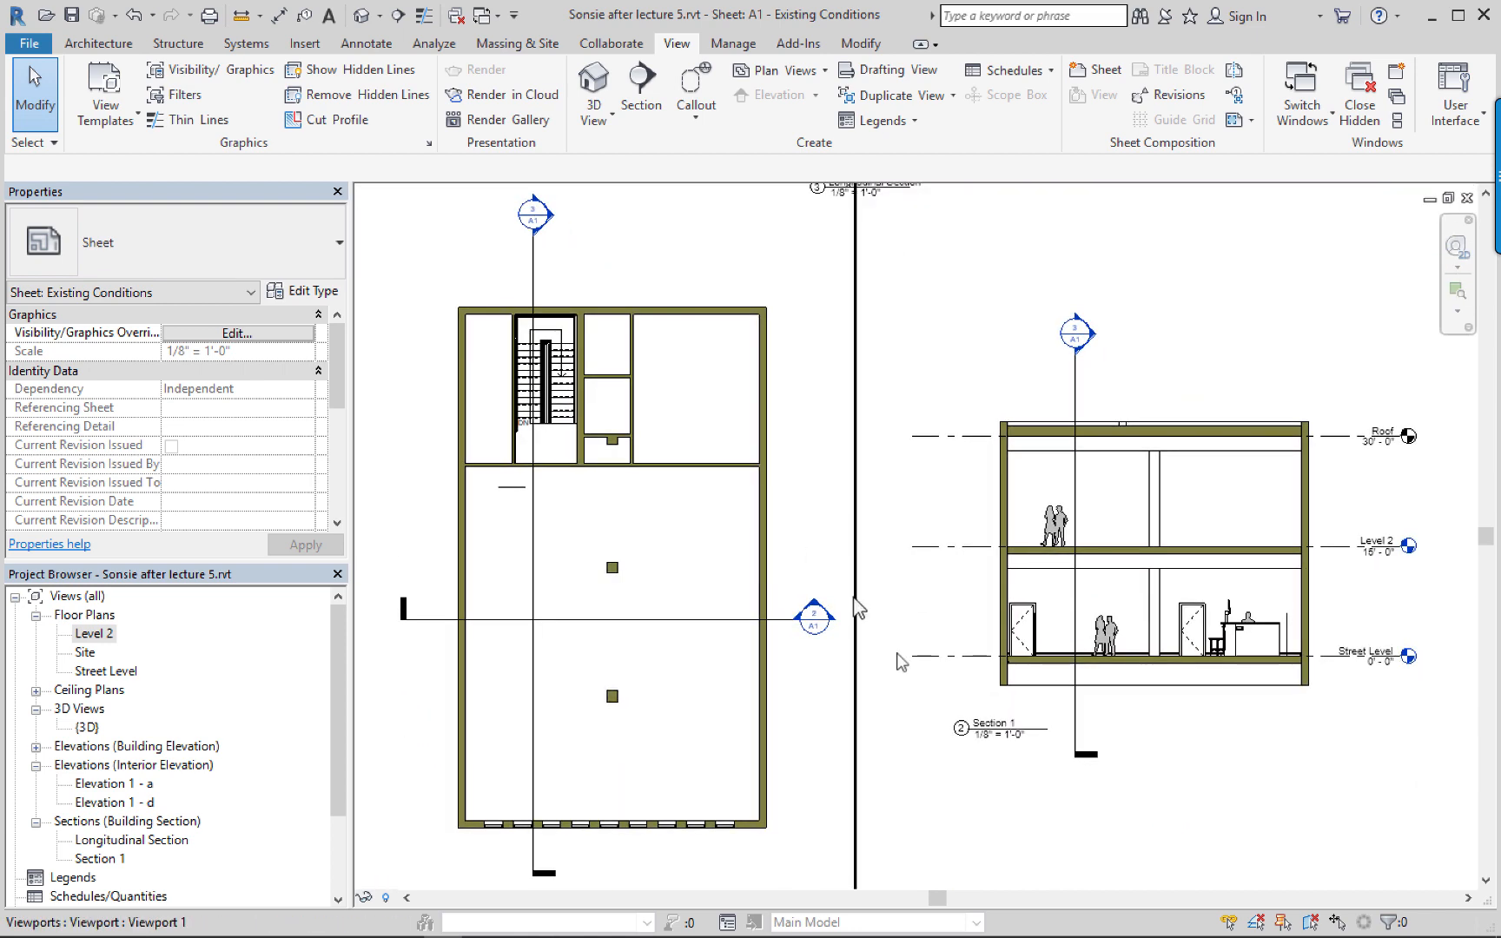
scroll(994, 760, "up", 5)
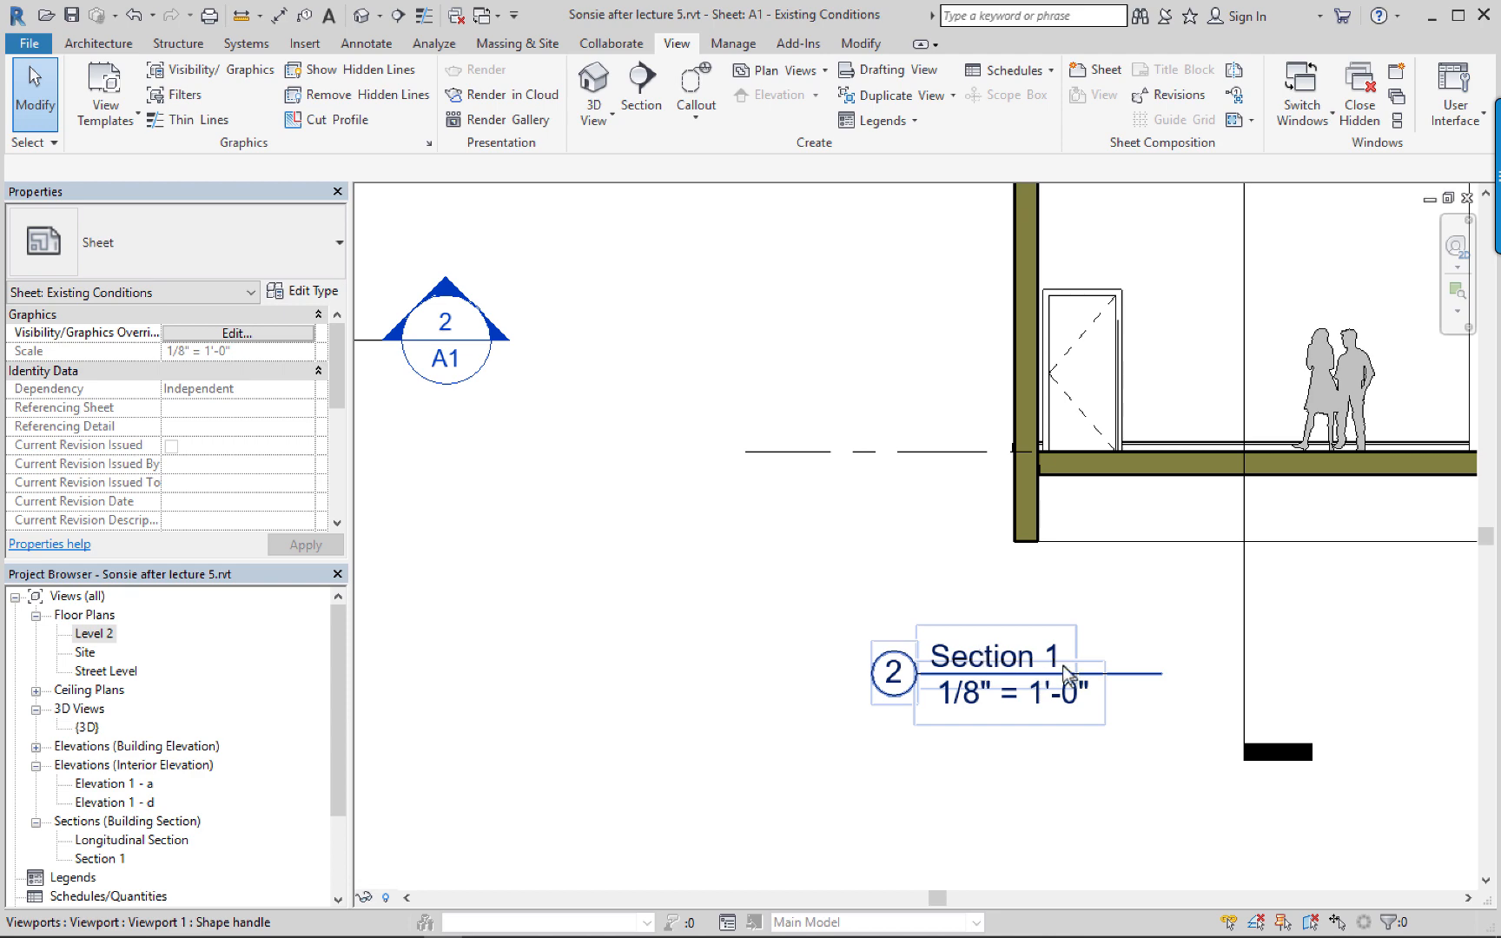
middle_click_drag(1086, 726, 716, 851)
left_click(503, 670)
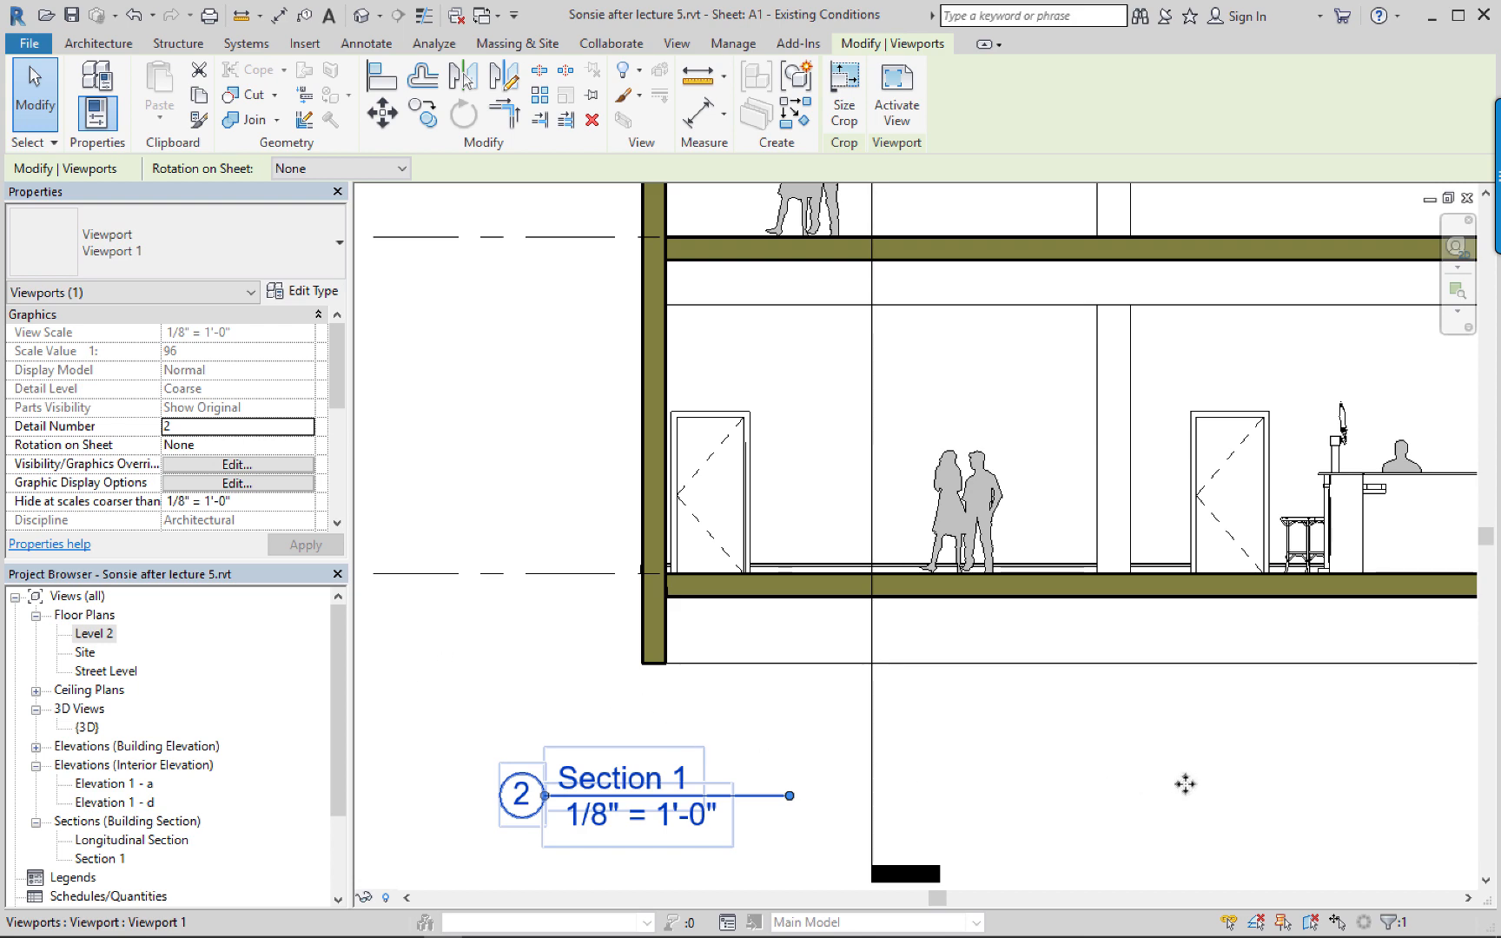
key("Escape")
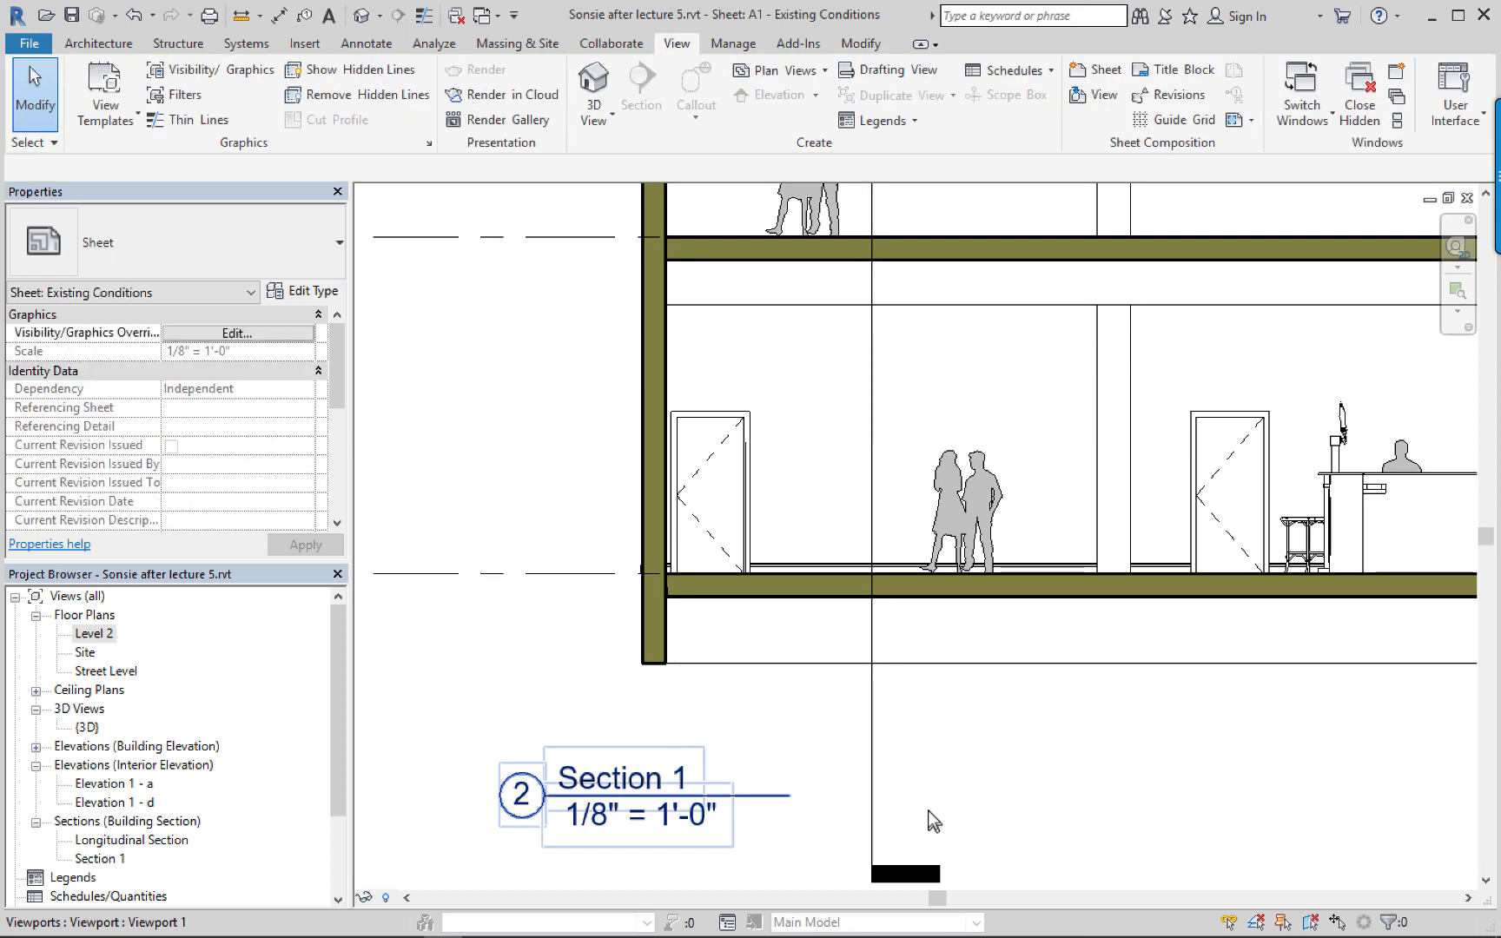
scroll(927, 809, "down", 2)
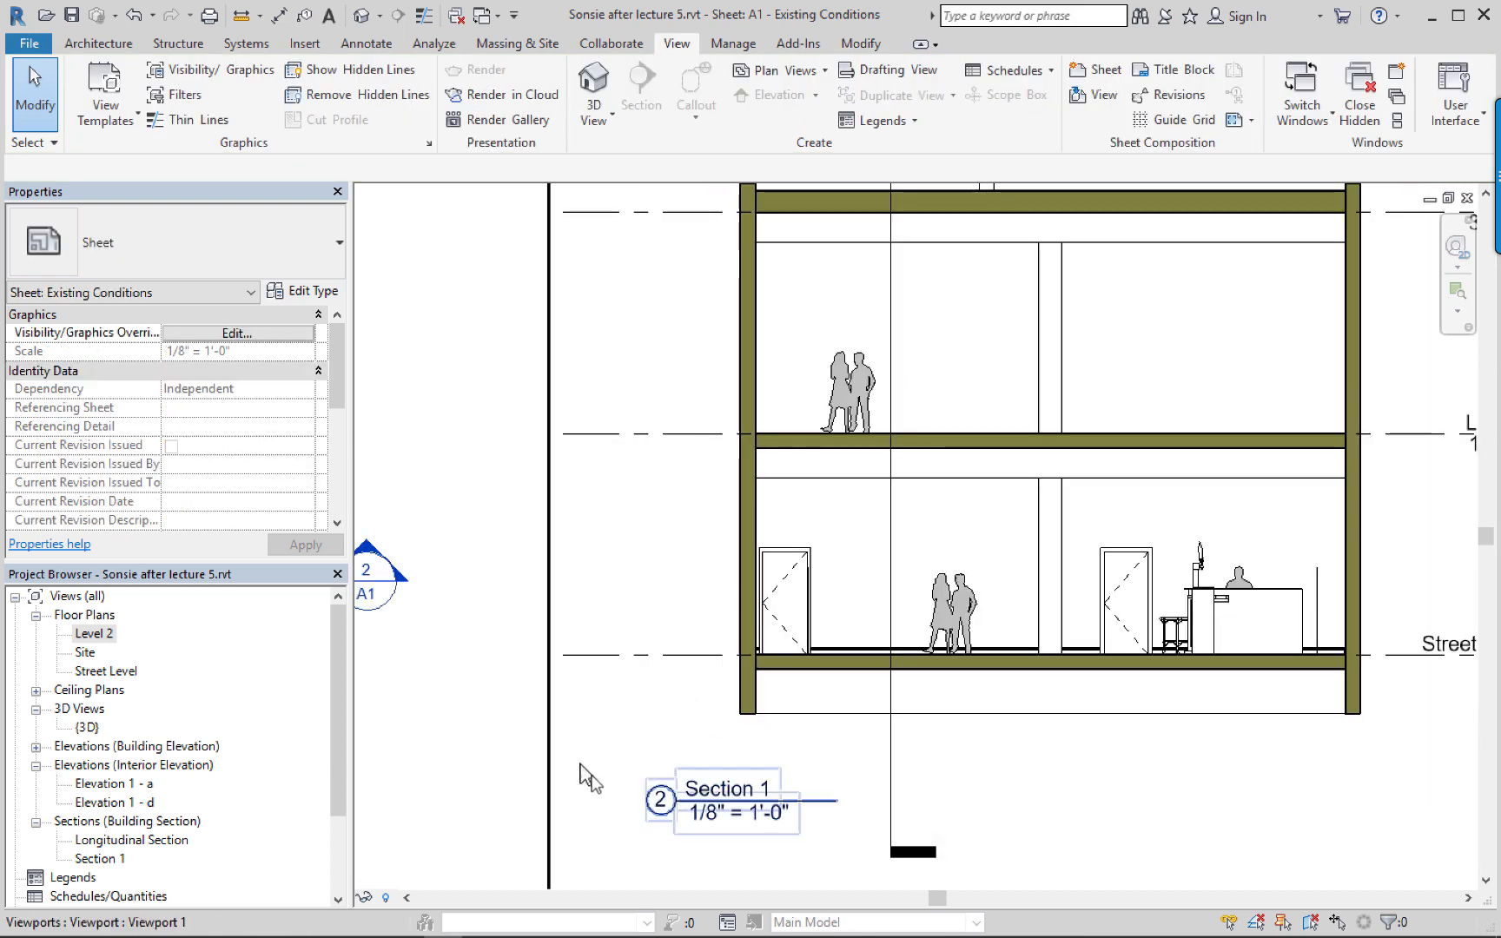
left_click(593, 851)
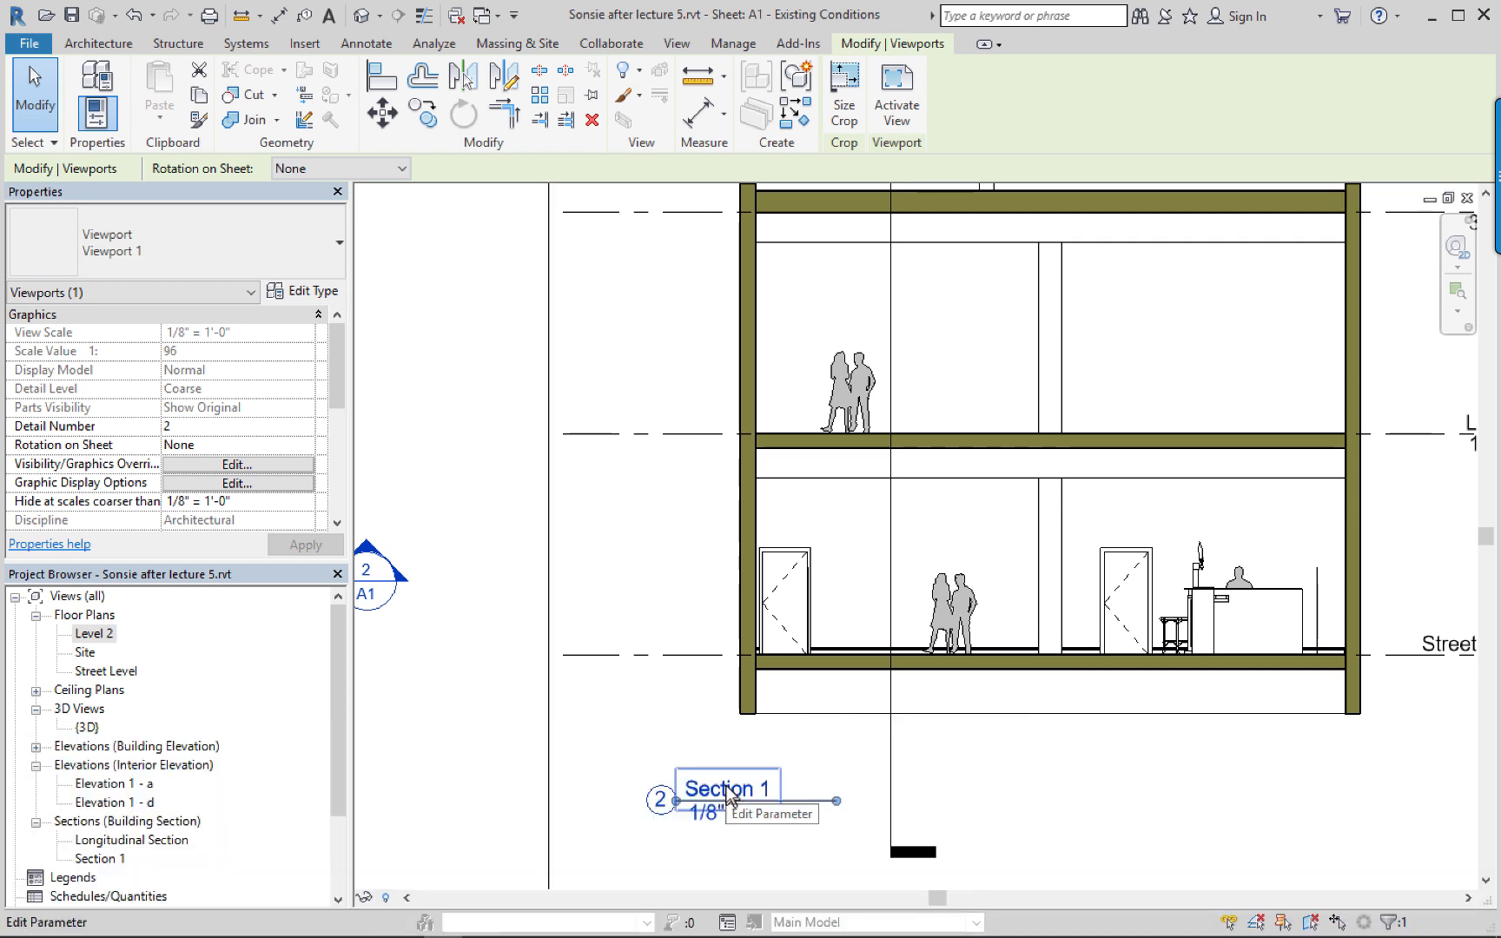
left_click(727, 790)
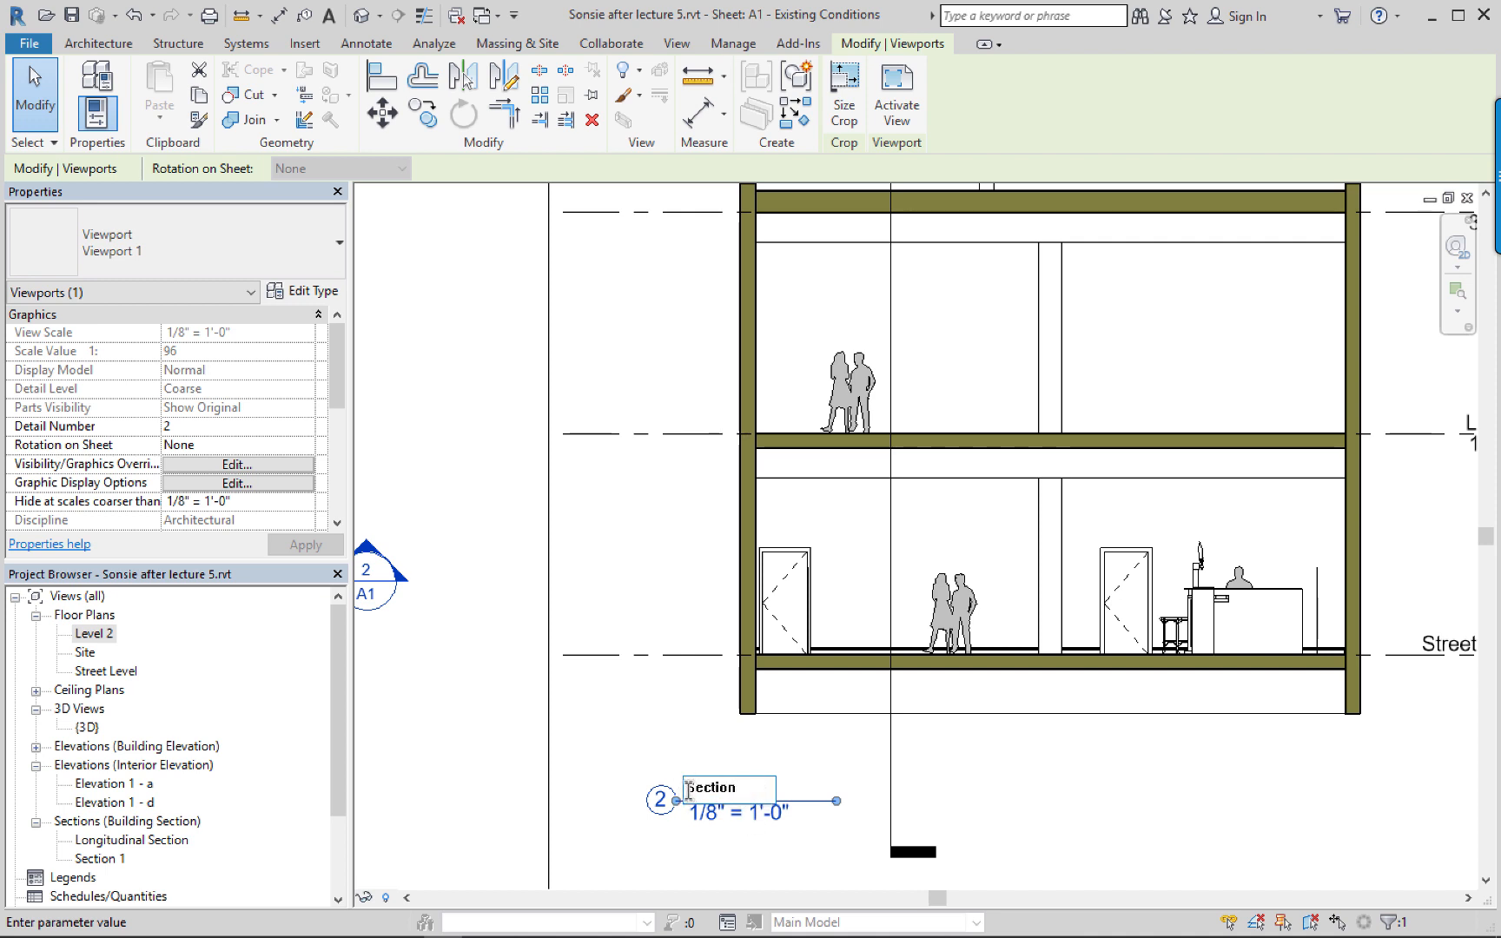
type("nsverse S")
key("Return")
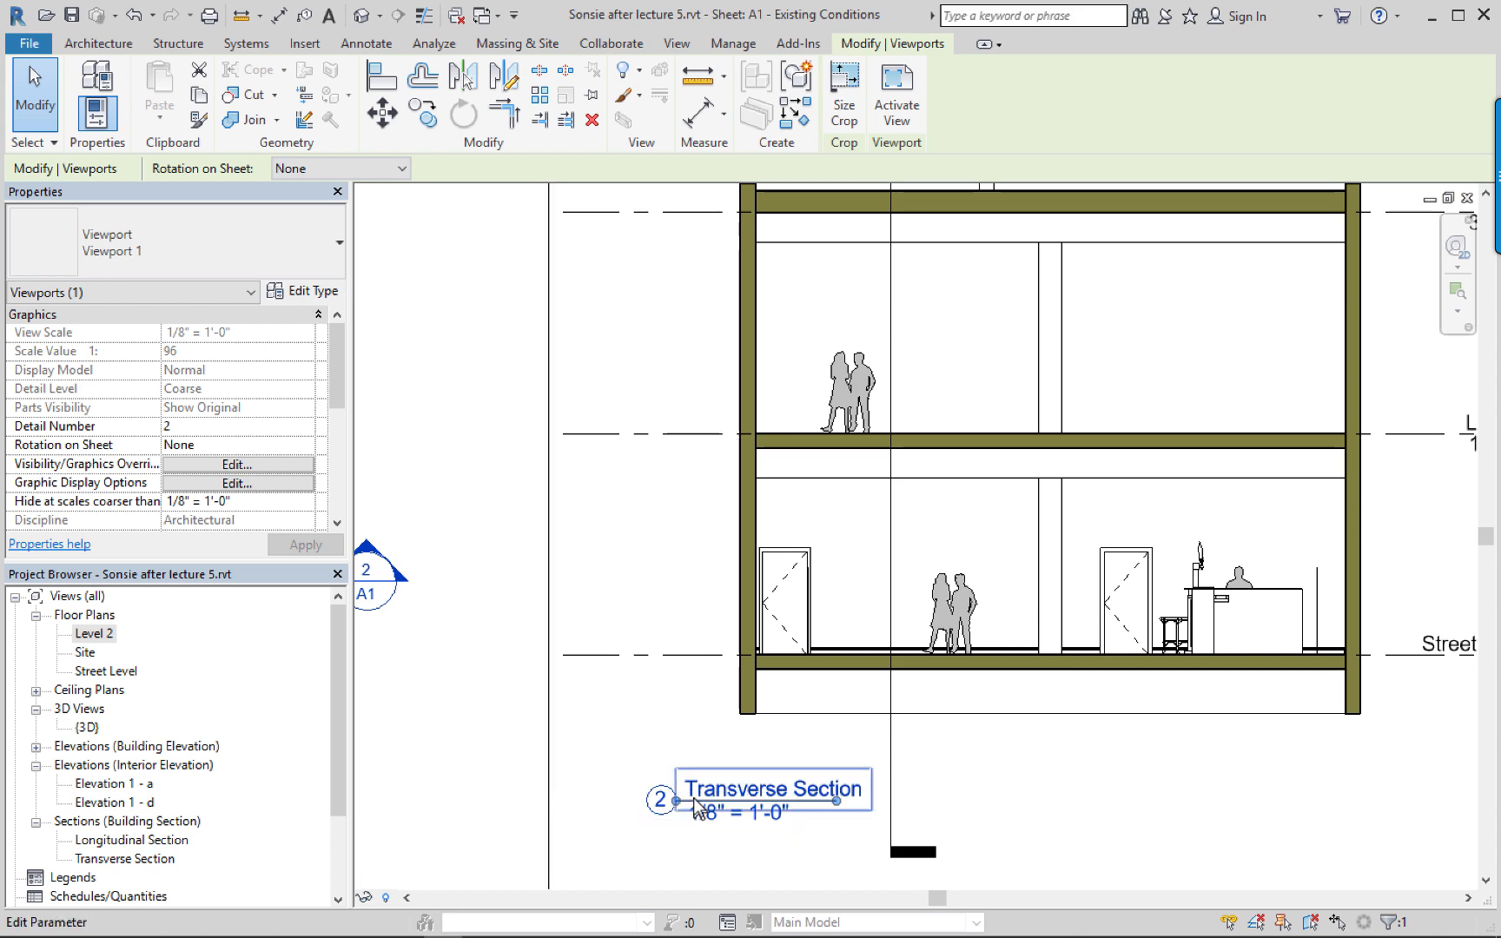
scroll(689, 803, "up", 1)
scroll(691, 800, "down", 5)
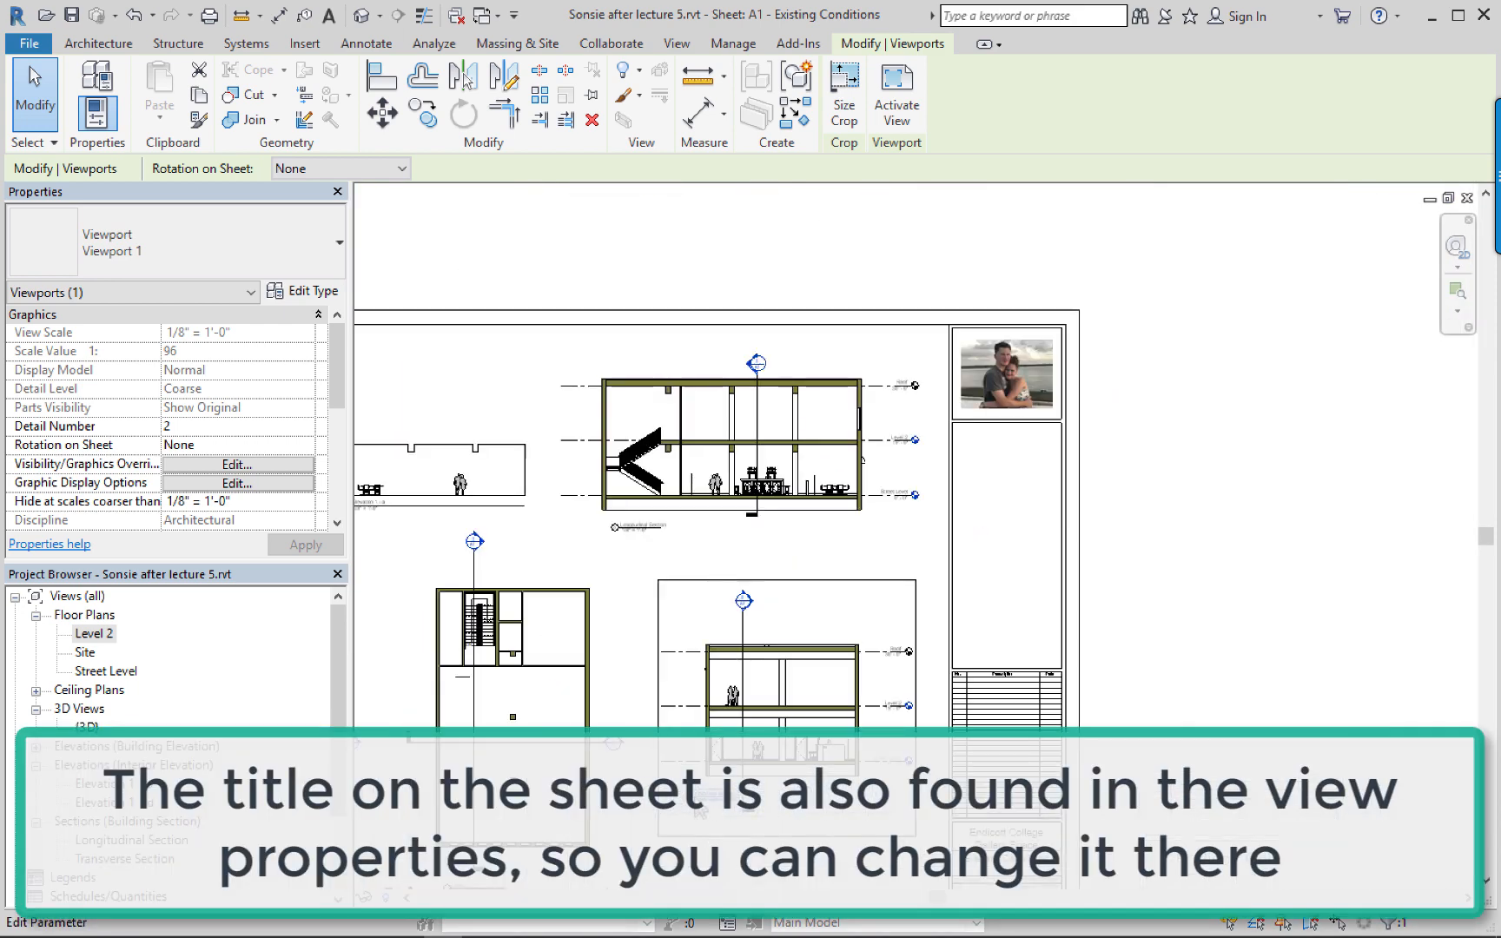
middle_click_drag(728, 794, 1070, 709)
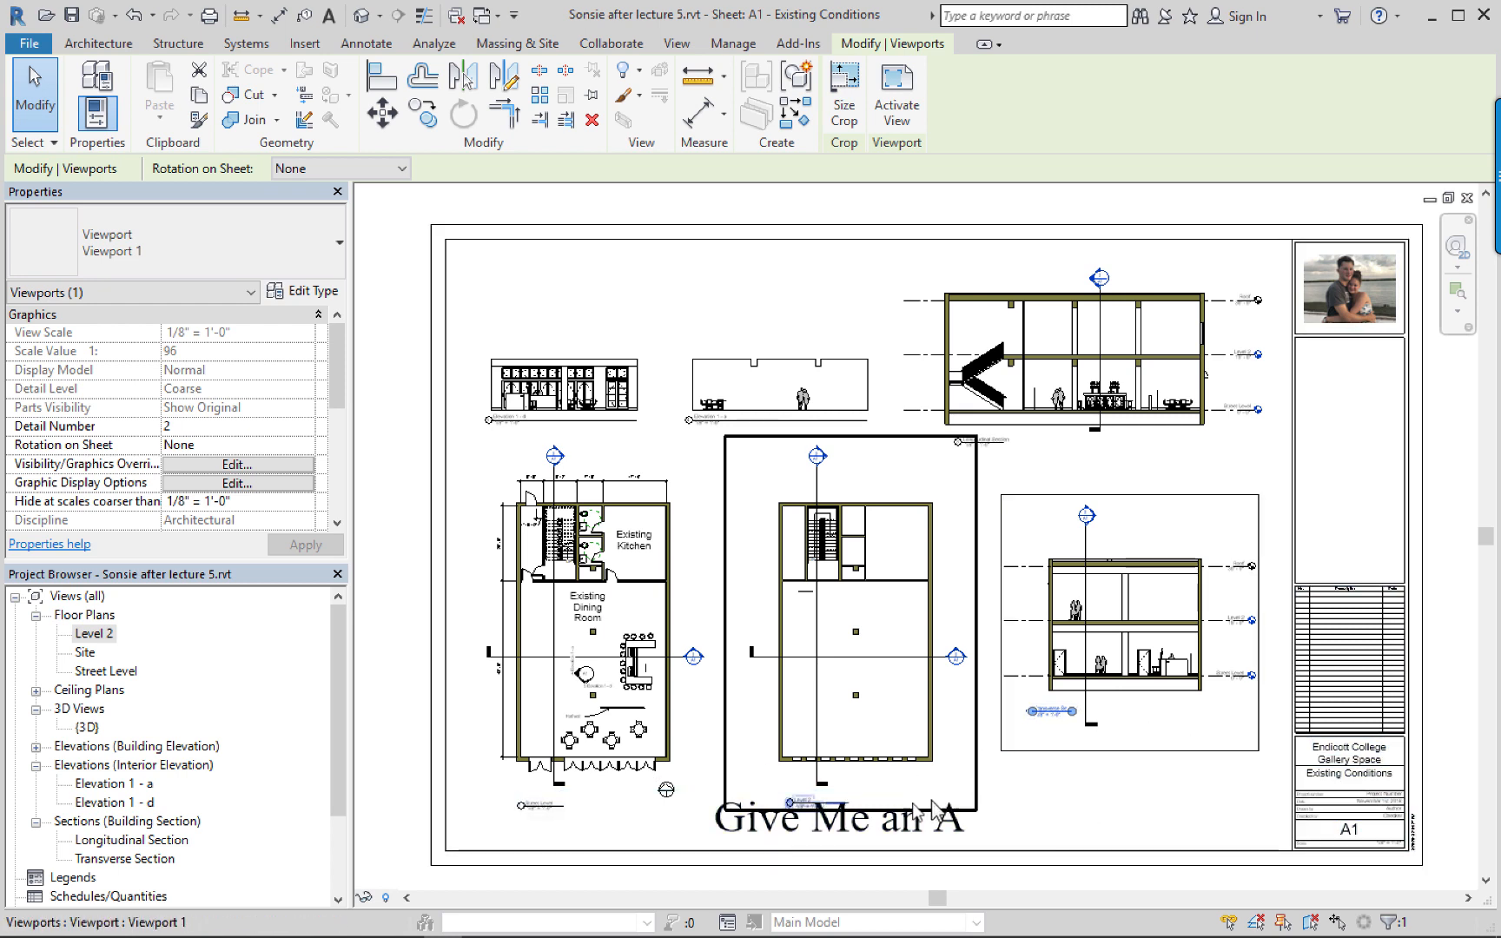
Move the Level 2 and Street Level view titles up and outward beneath their plans, level with each other.
left_click(784, 790)
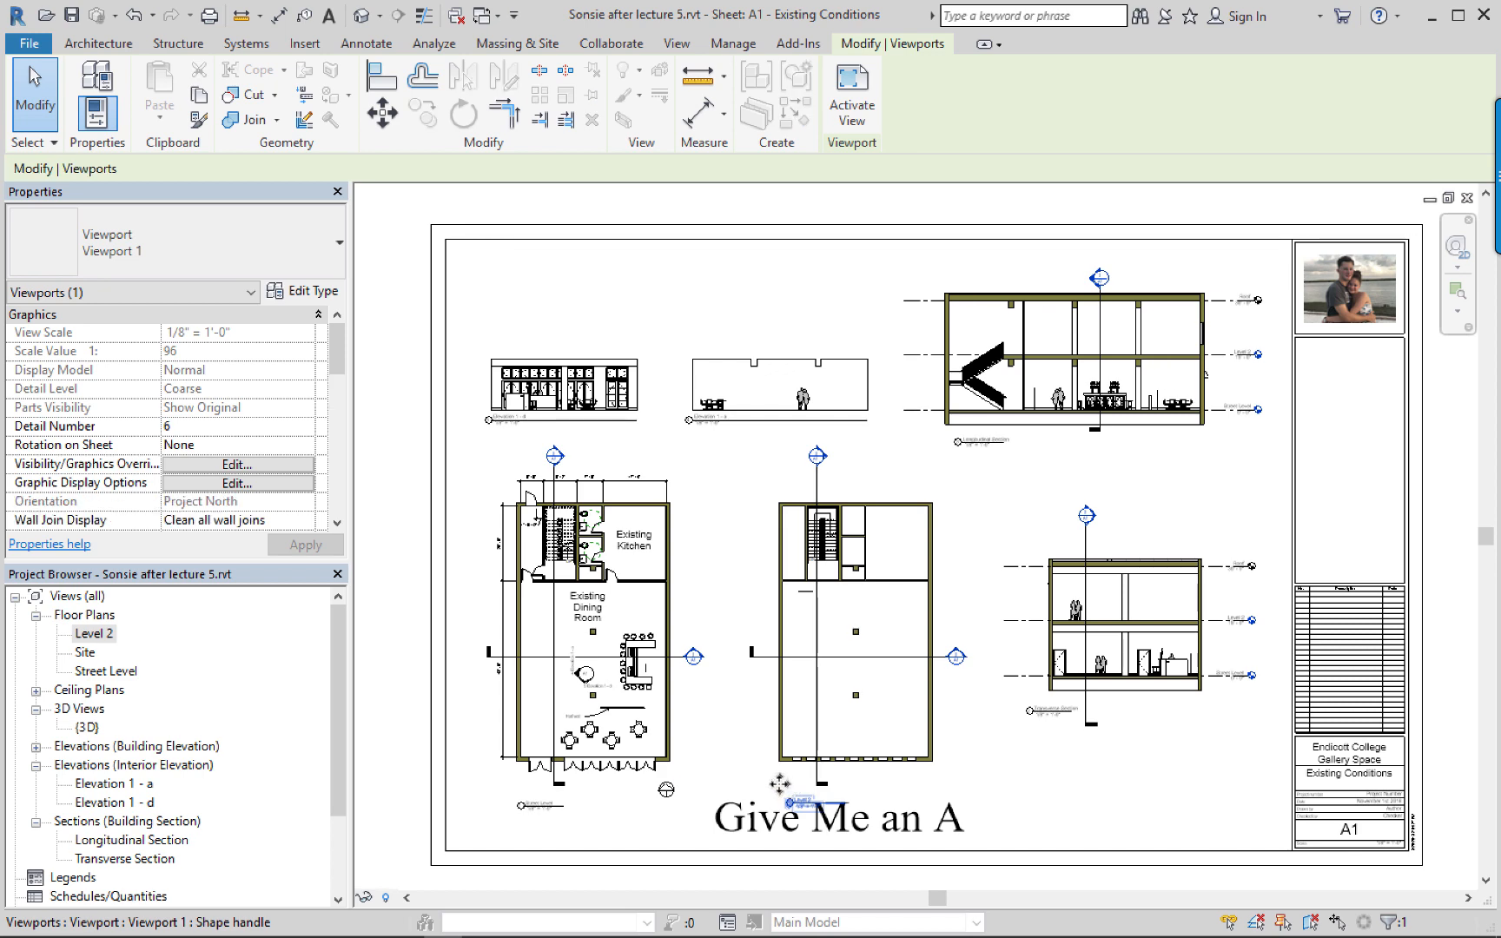
left_click_drag(778, 784, 745, 790)
left_click(537, 806)
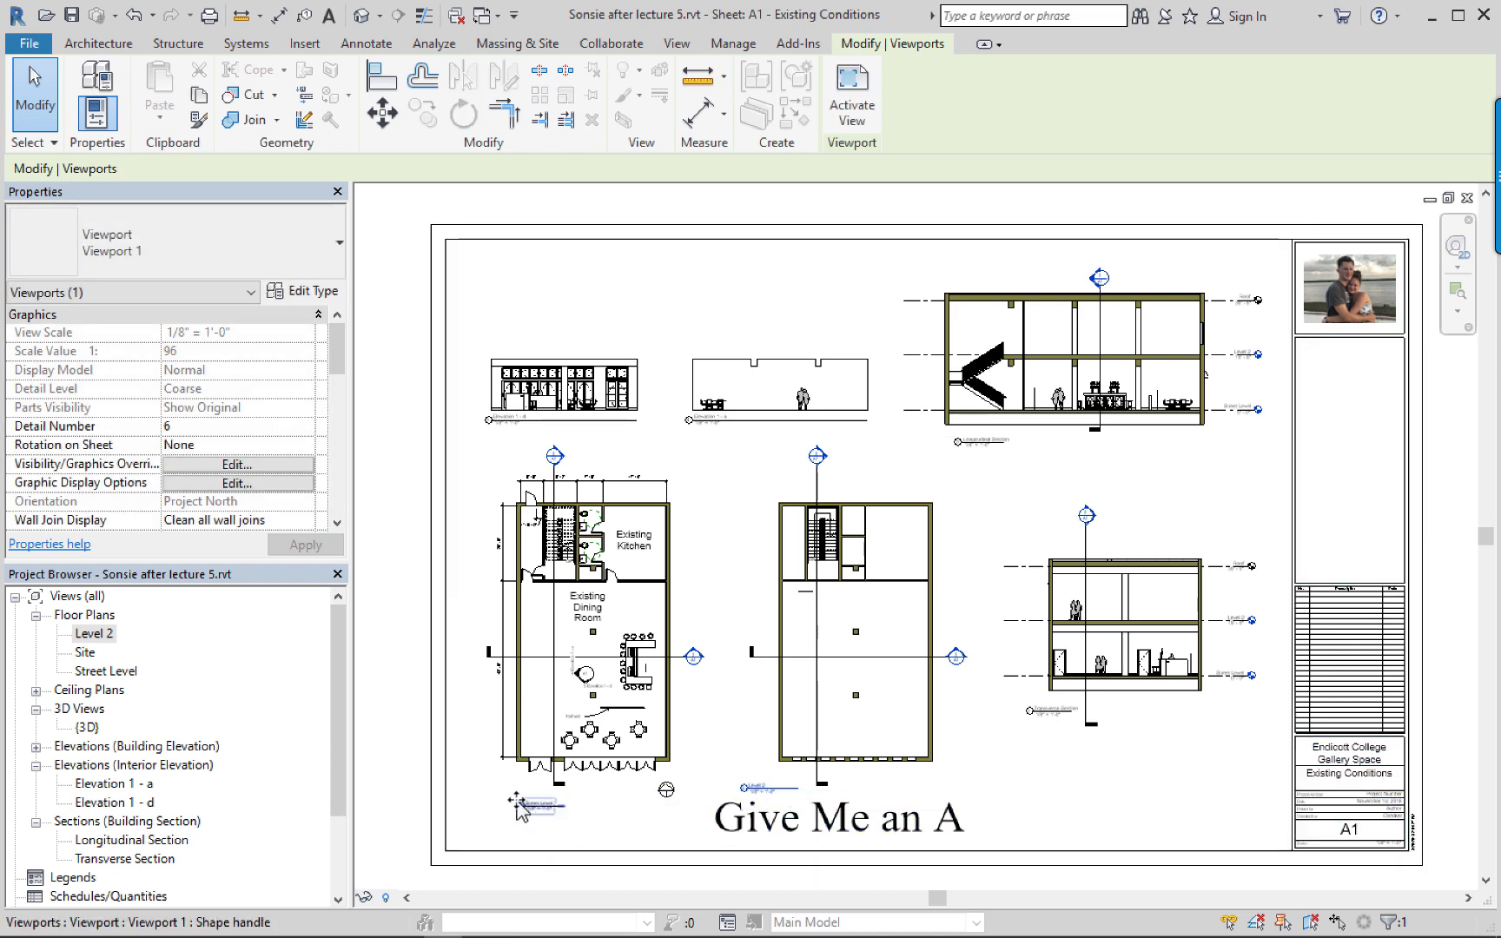
left_click_drag(513, 804, 503, 788)
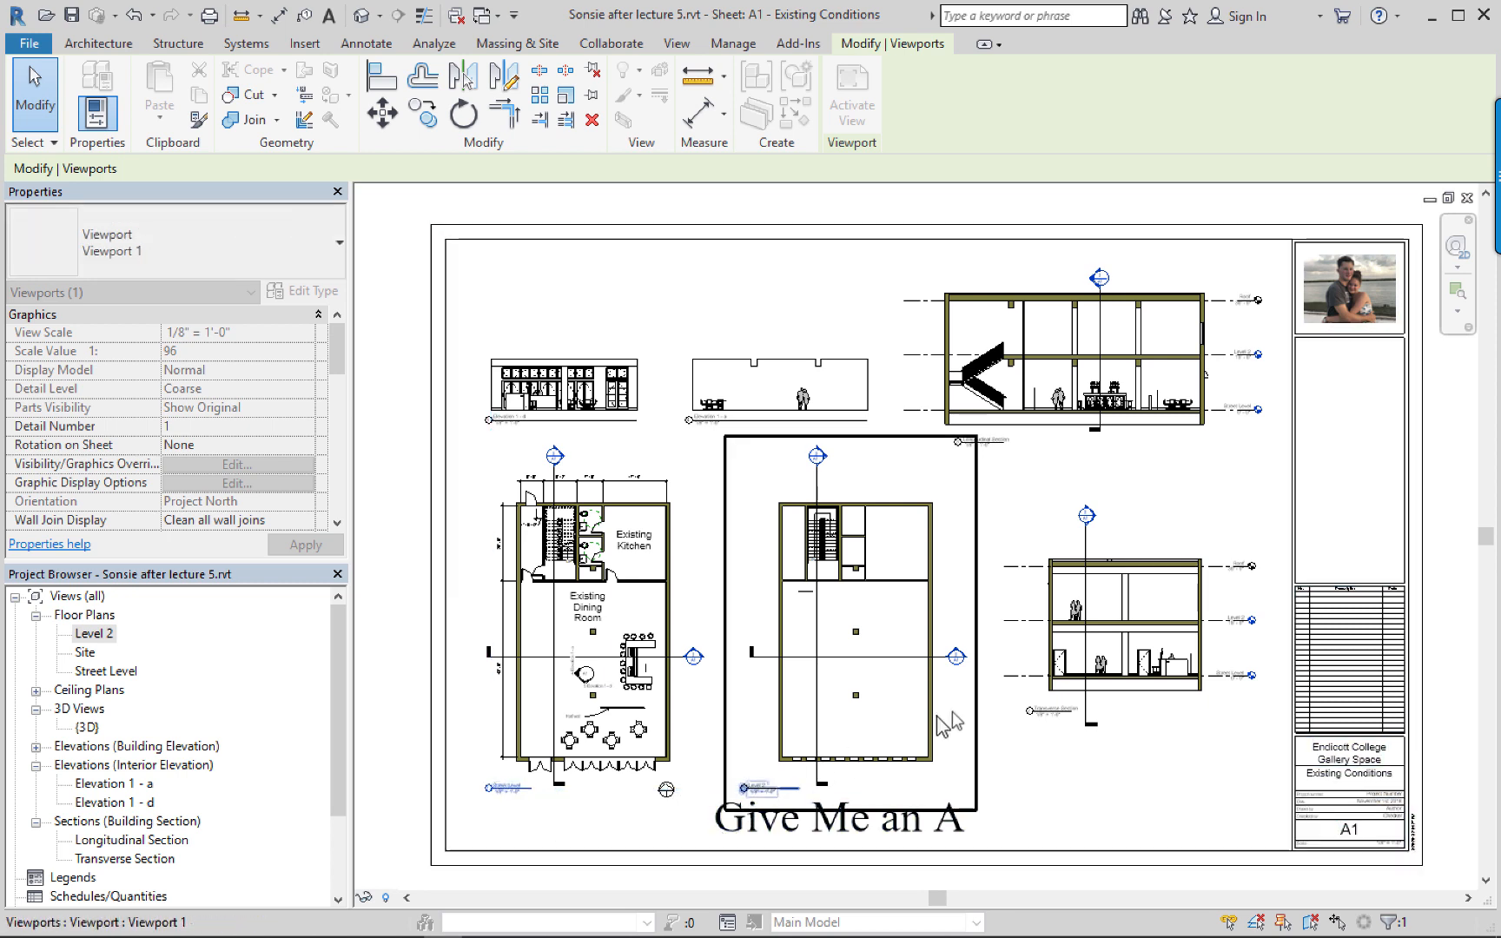
Shift the Transverse Section viewport down the sheet and align its view title with the floor plan titles.
left_click(1038, 712)
left_click_drag(1038, 712, 1037, 787)
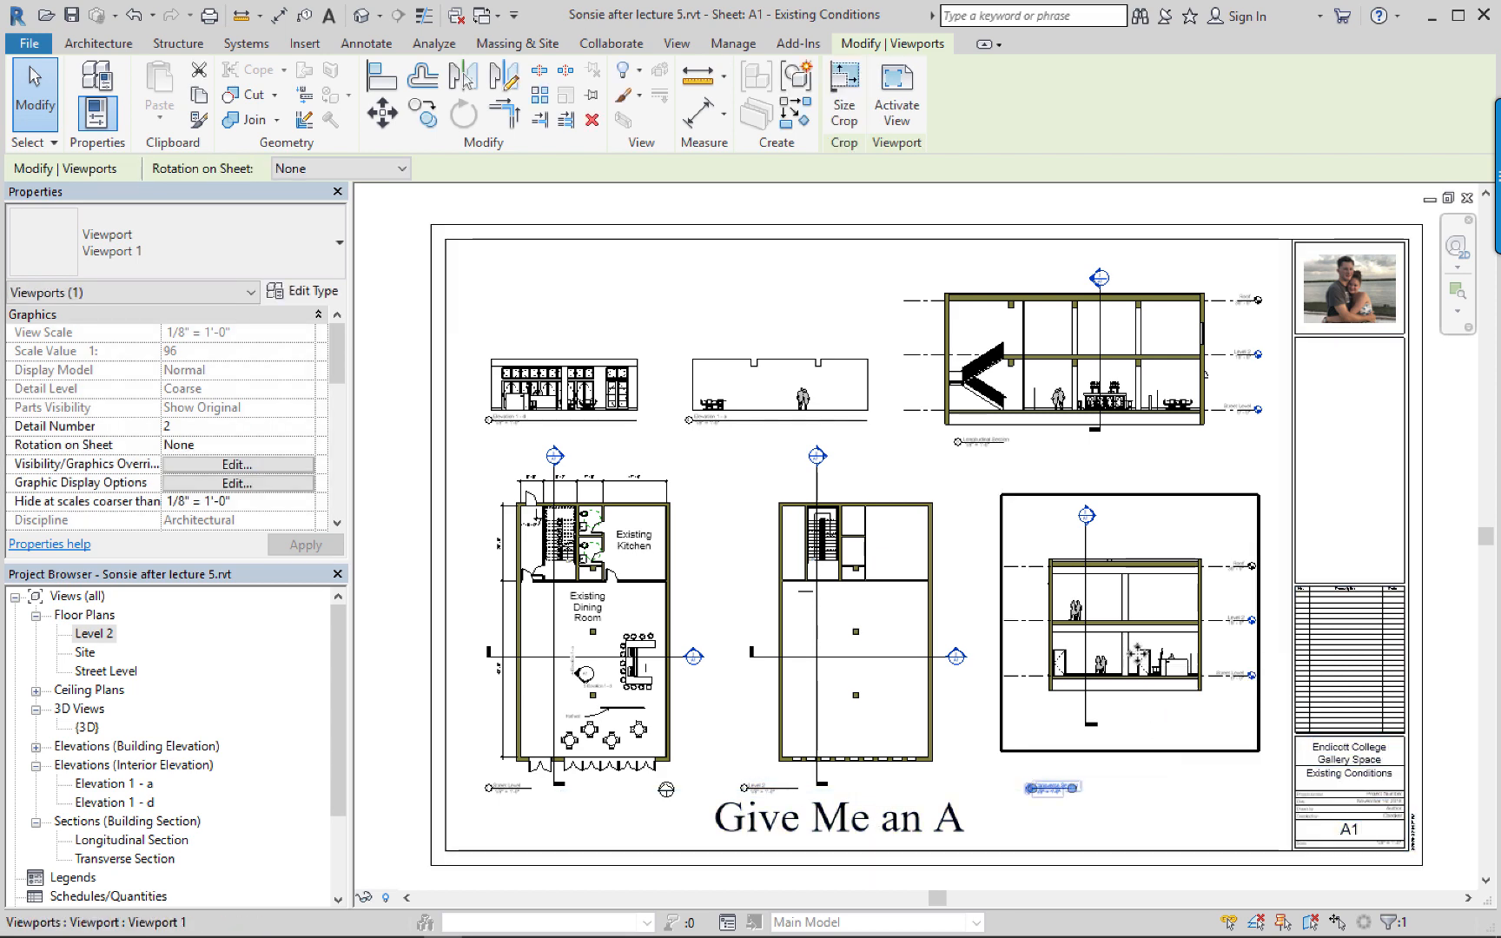
left_click_drag(1136, 653, 1124, 793)
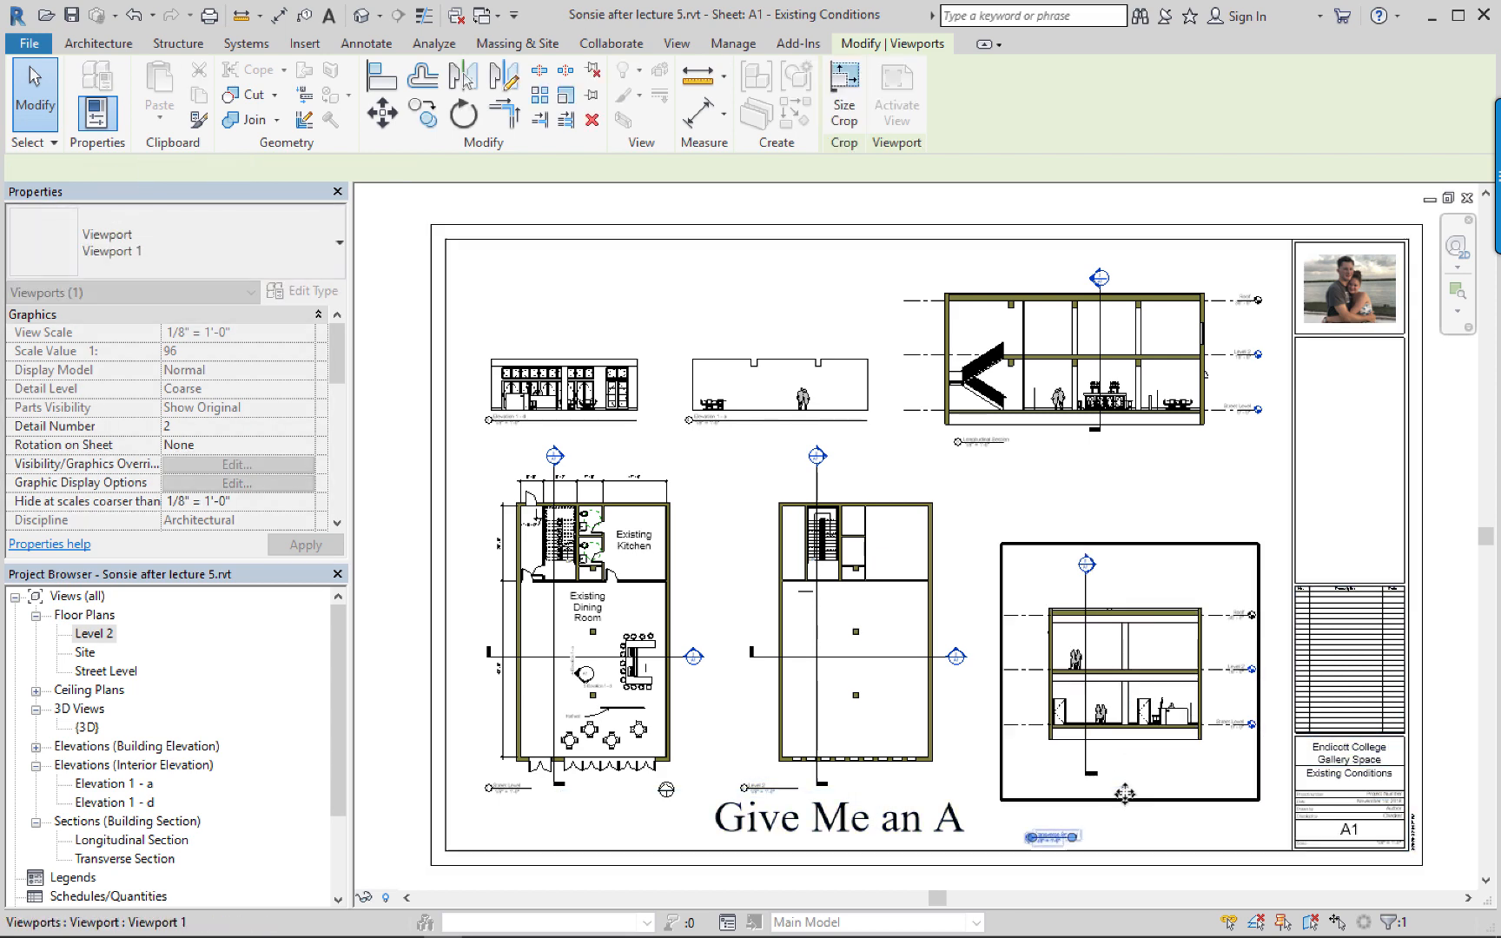
scroll(1125, 792, "down", 1)
middle_click_drag(1125, 793, 1092, 656)
left_click(1039, 738)
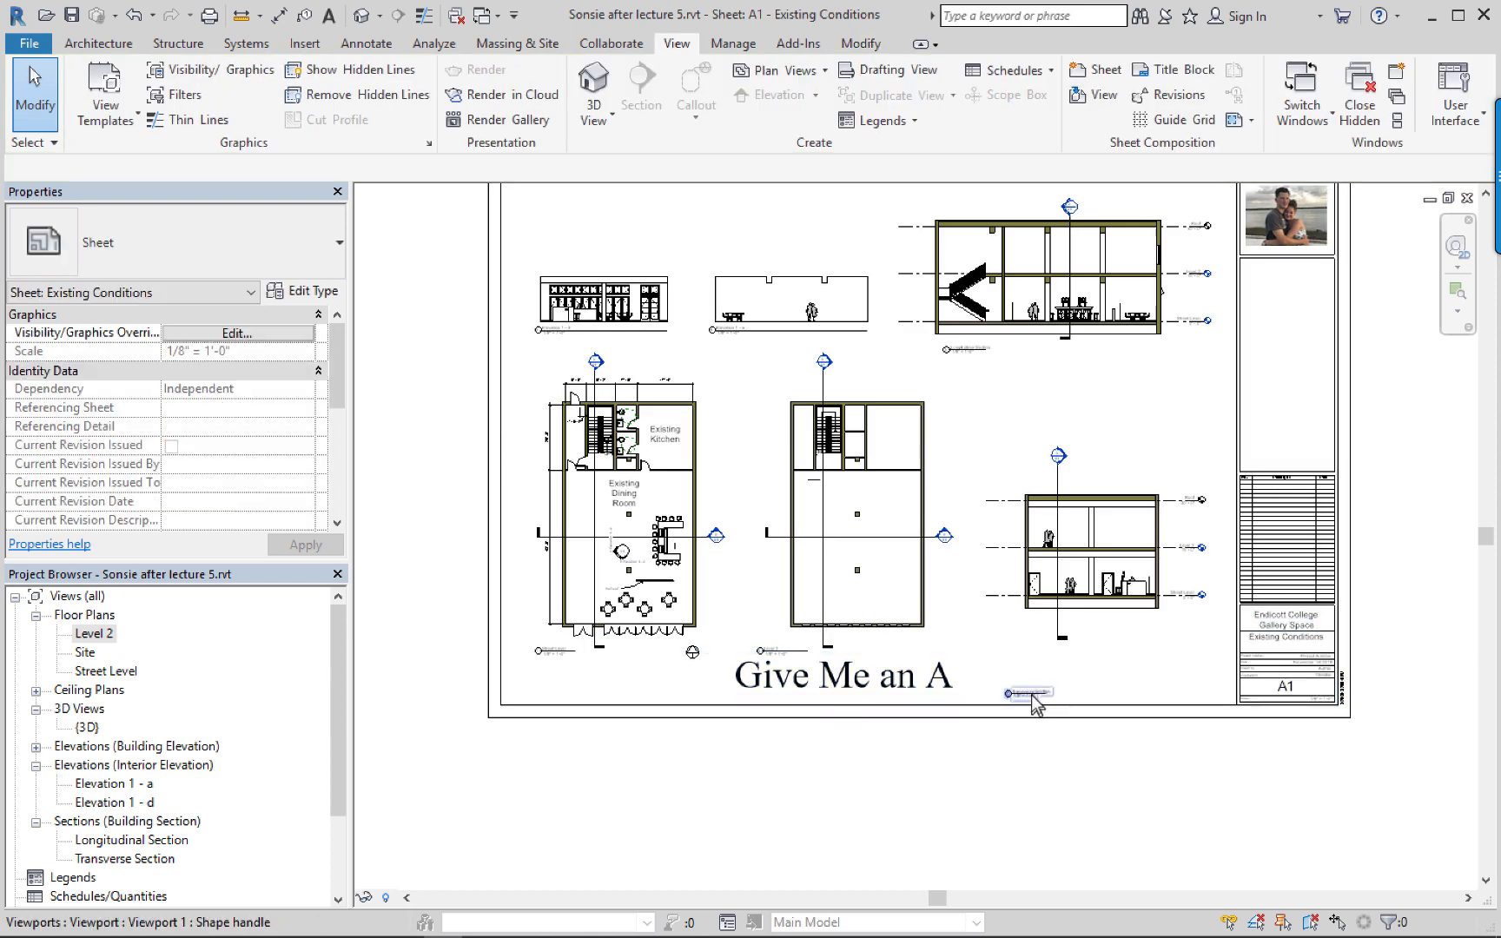
left_click_drag(1032, 695, 1029, 651)
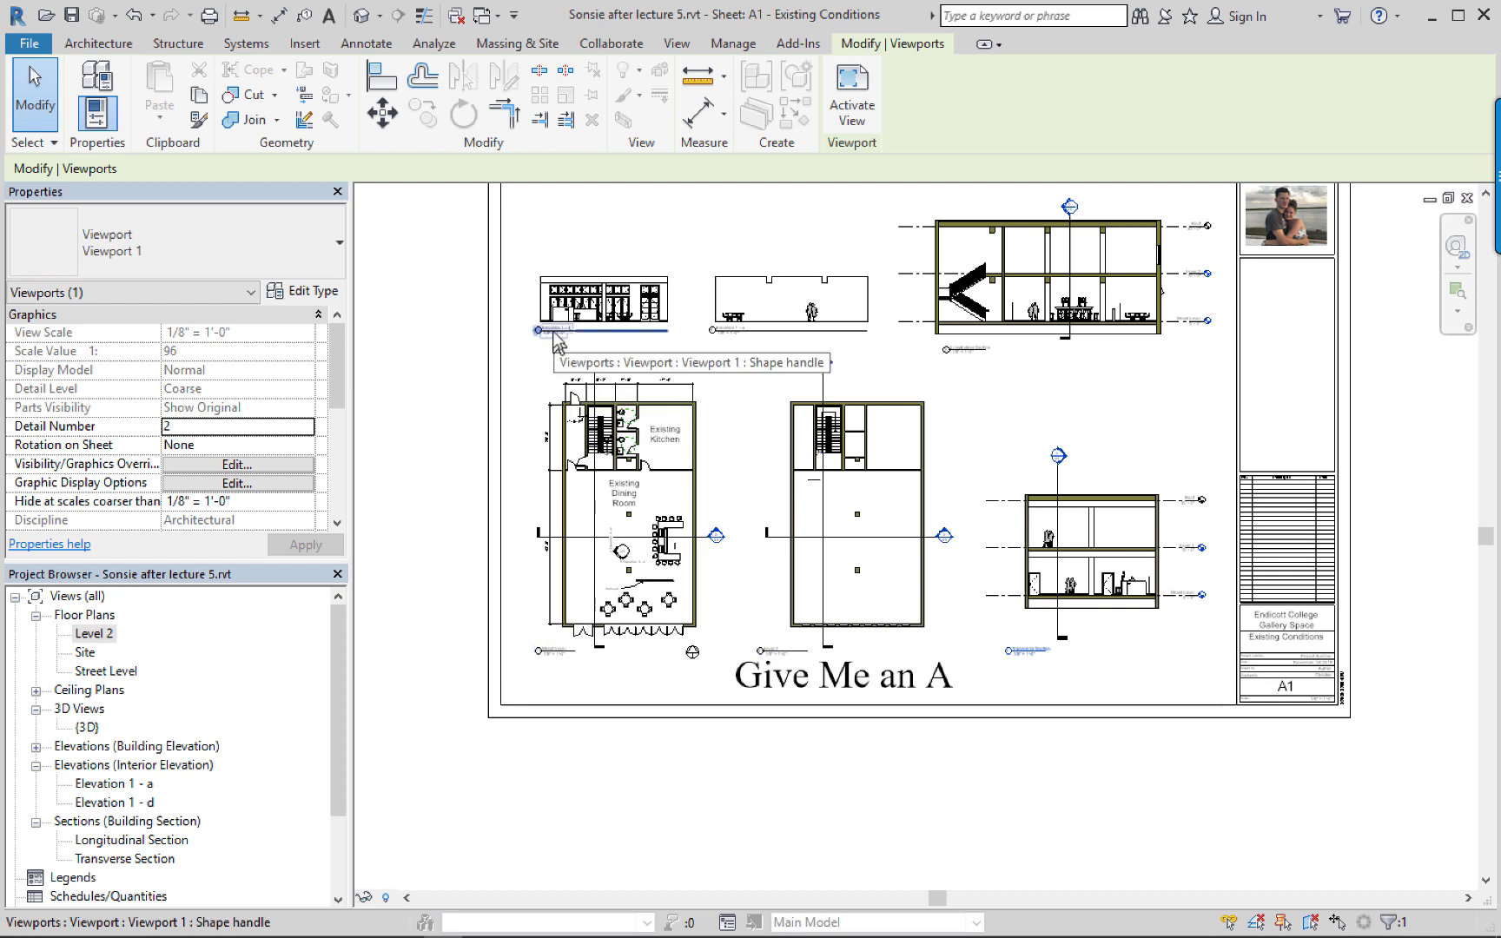
Align the Elevation 1 - d view title vertically with the Street Level plan's title.
left_click_drag(525, 327, 542, 330)
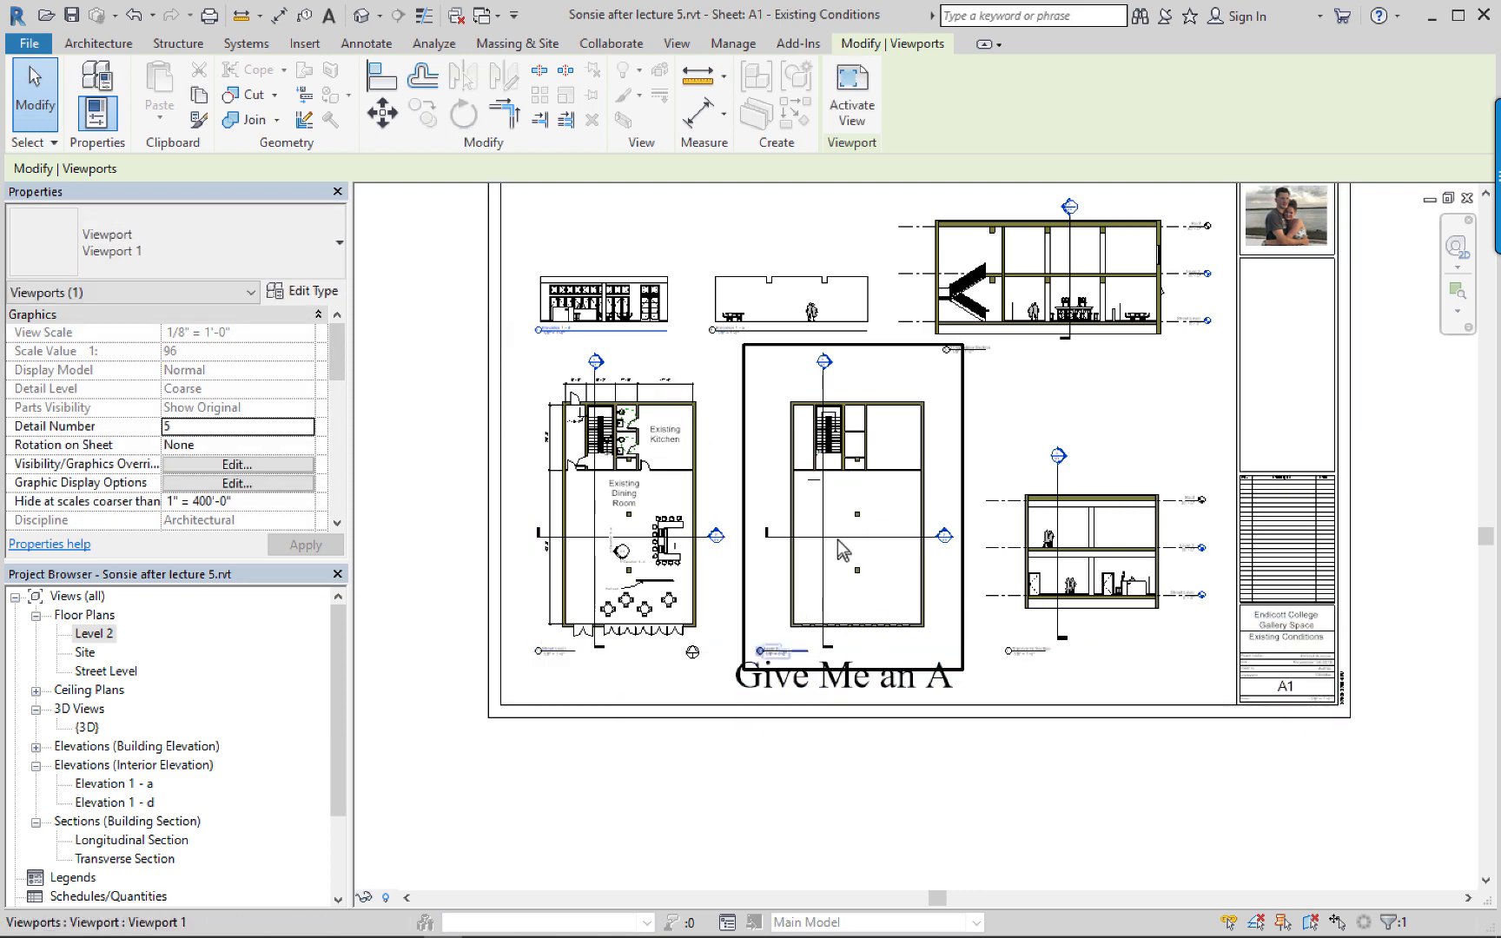
middle_click_drag(795, 570, 810, 659)
middle_click_drag(810, 659, 746, 670)
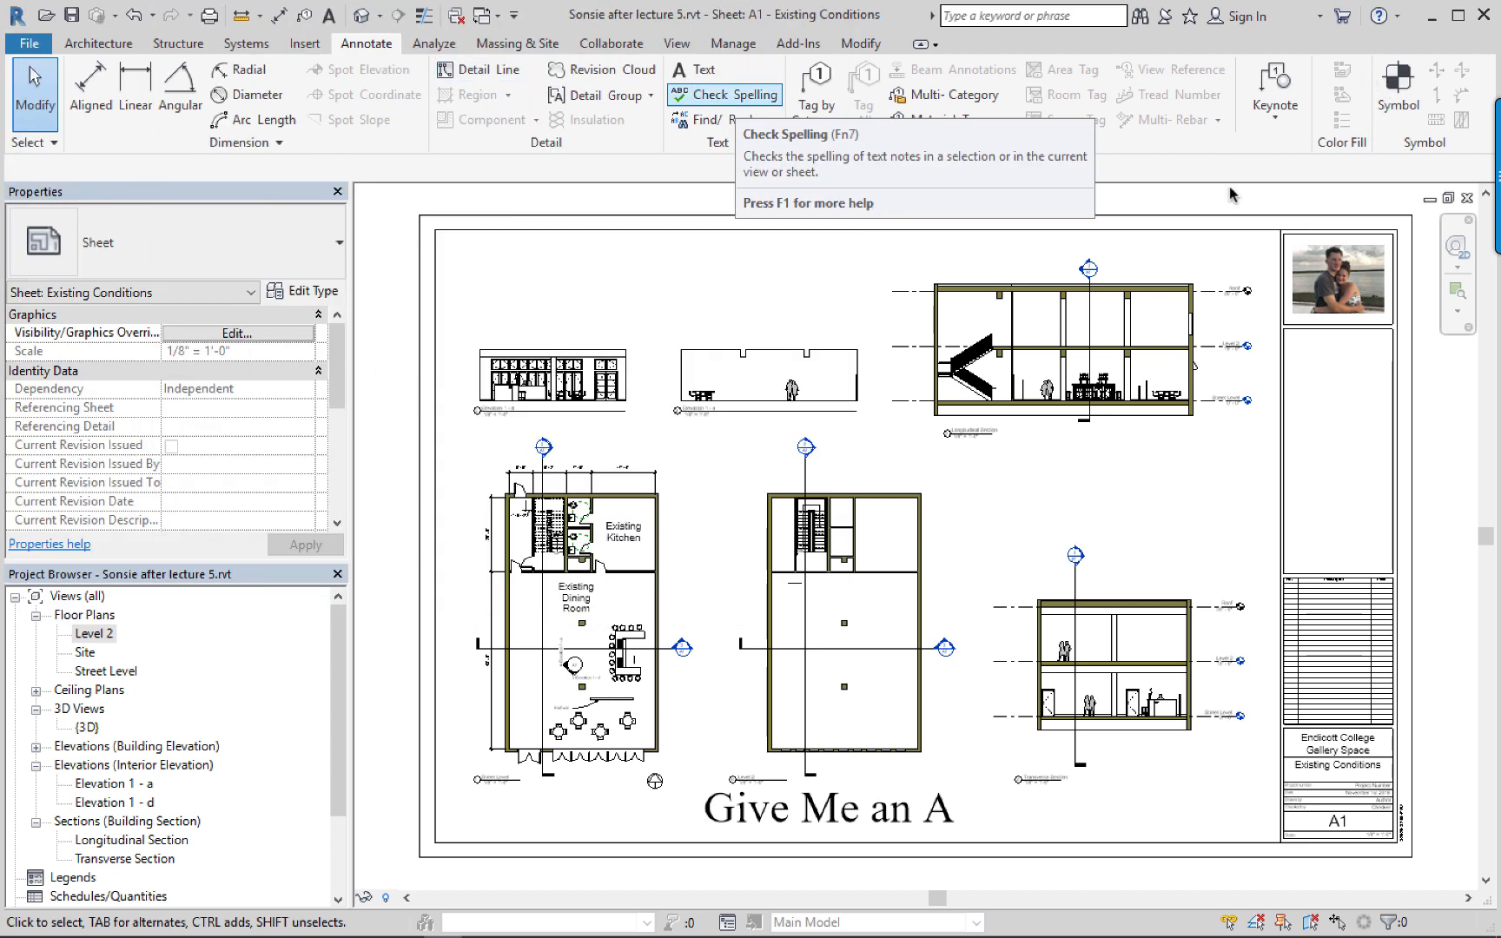
Start the Symbol command and load the Graphic Scale1-8.rfa family from the Annotations library folder.
left_click(1399, 82)
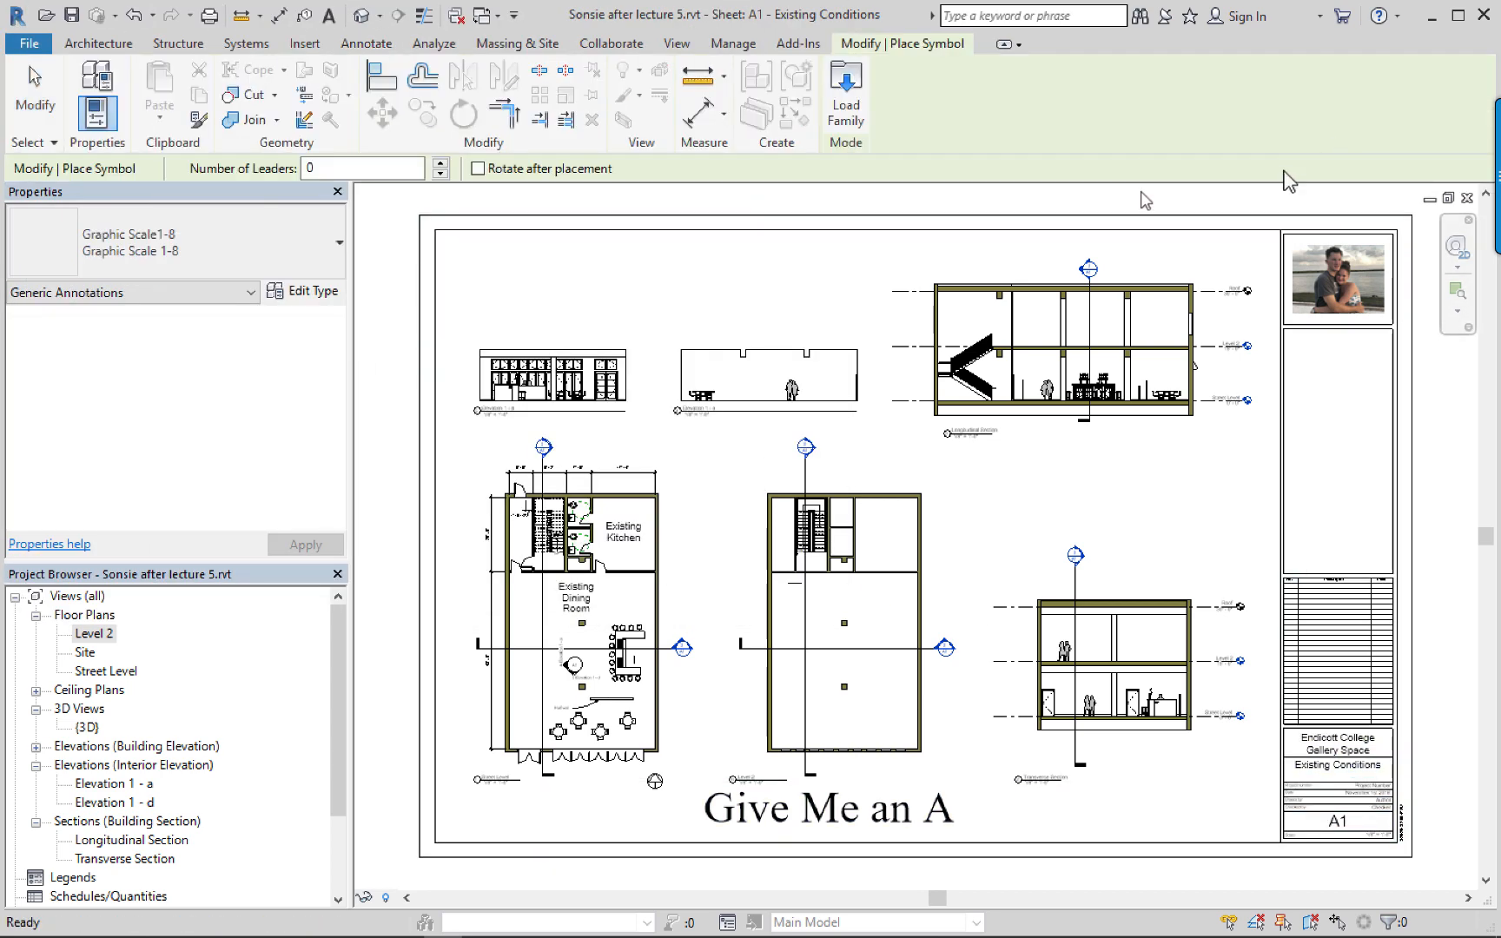
left_click(846, 86)
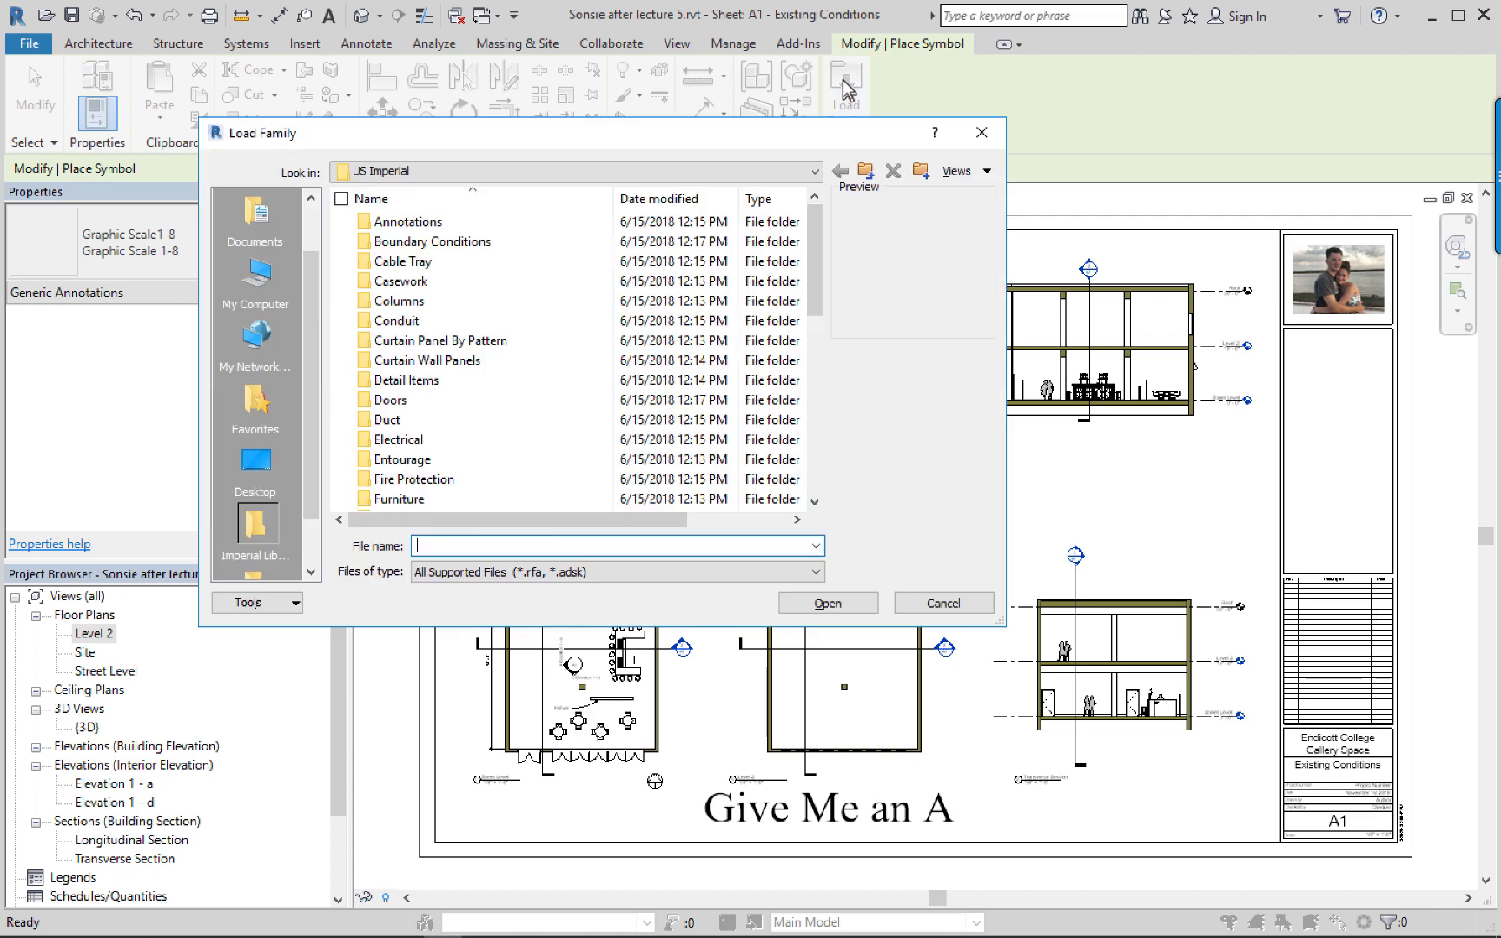
double_click(407, 224)
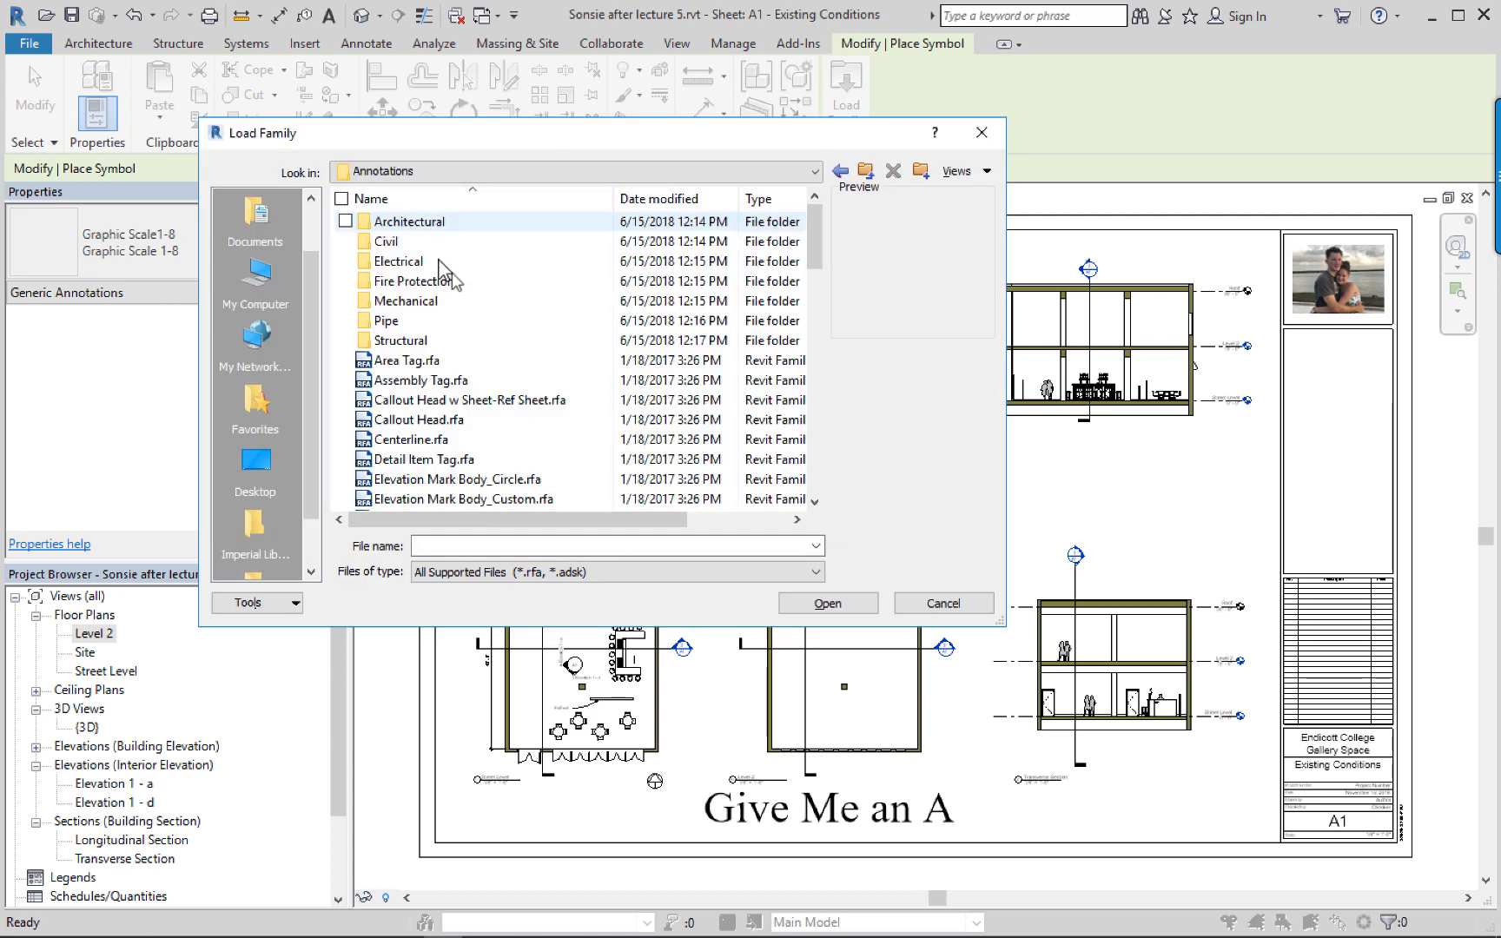
left_click_drag(813, 256, 818, 299)
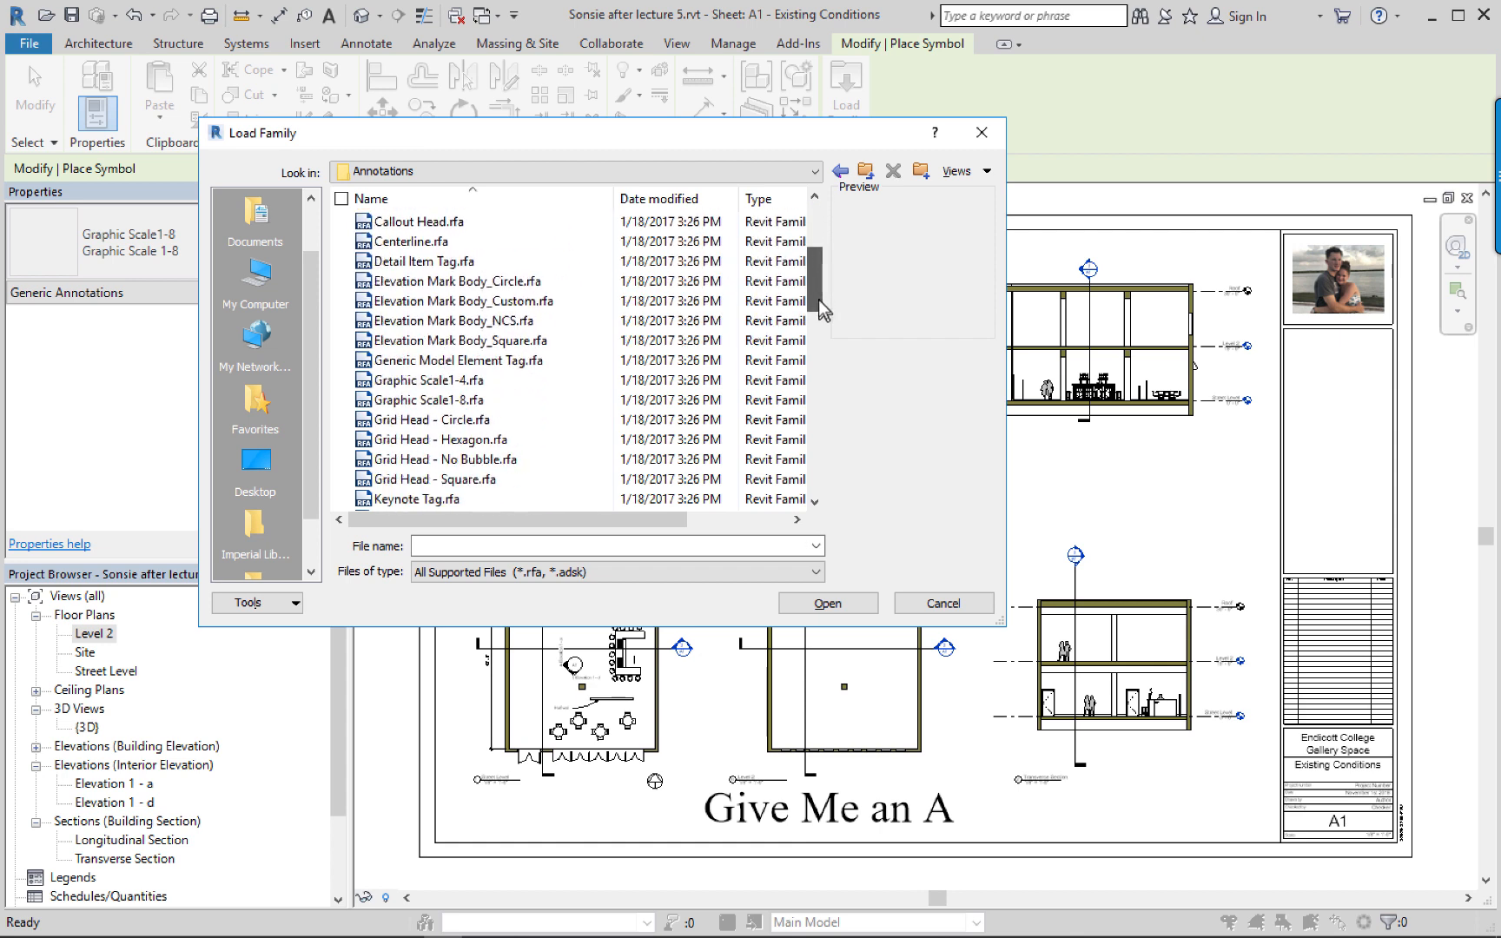
left_click(482, 402)
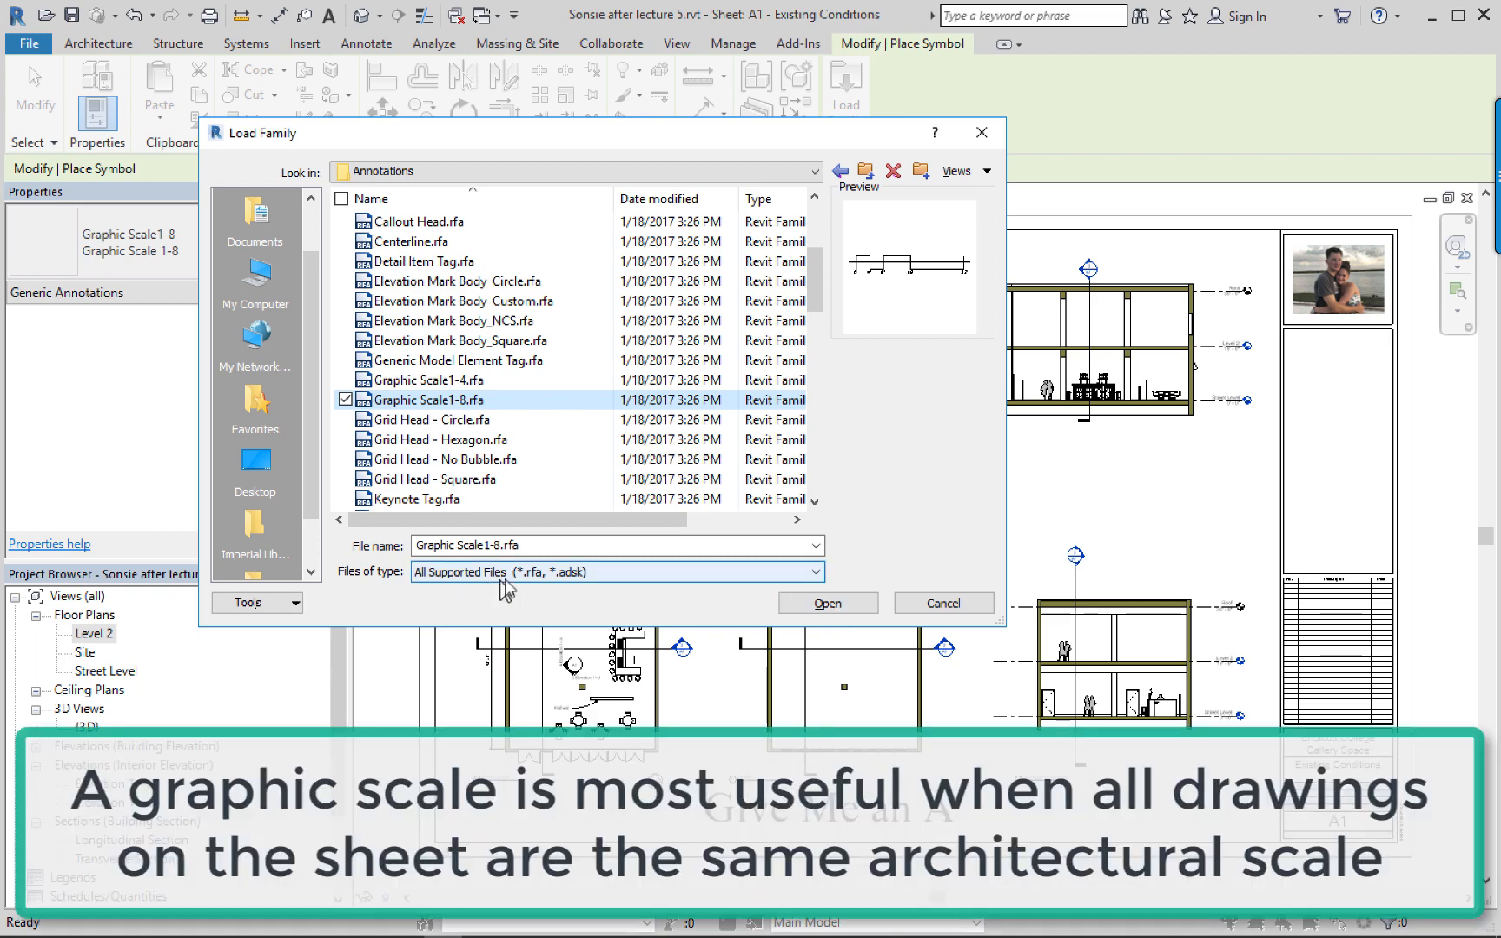
left_click(827, 602)
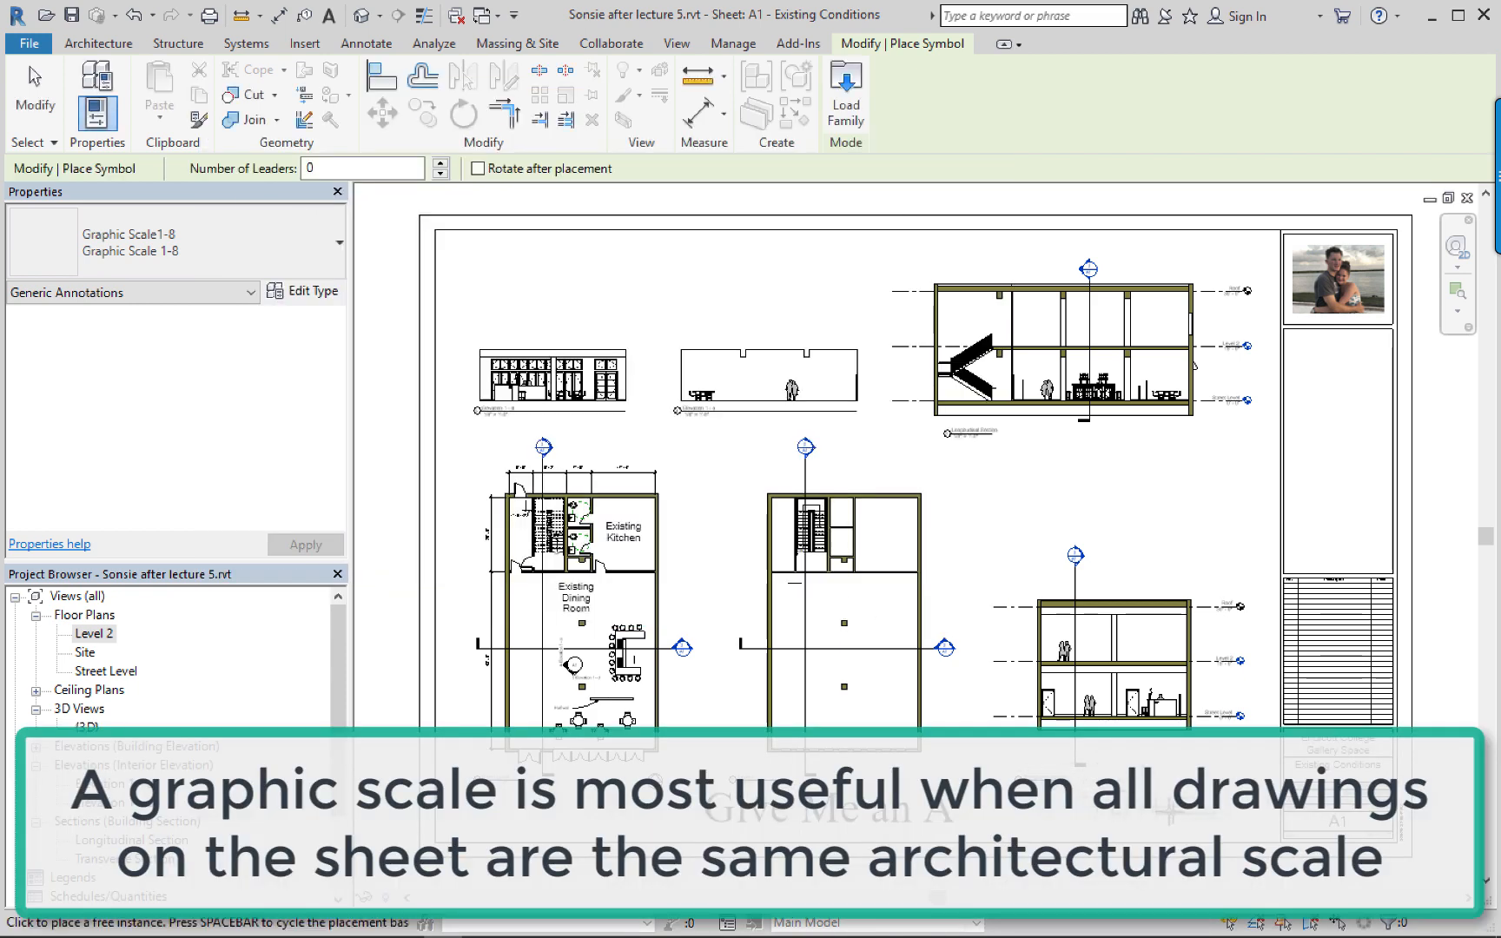
Place one Graphic Scale 1-8 symbol at the sheet's lower corner beside the title block and end the placement.
scroll(1212, 829, "down", 2)
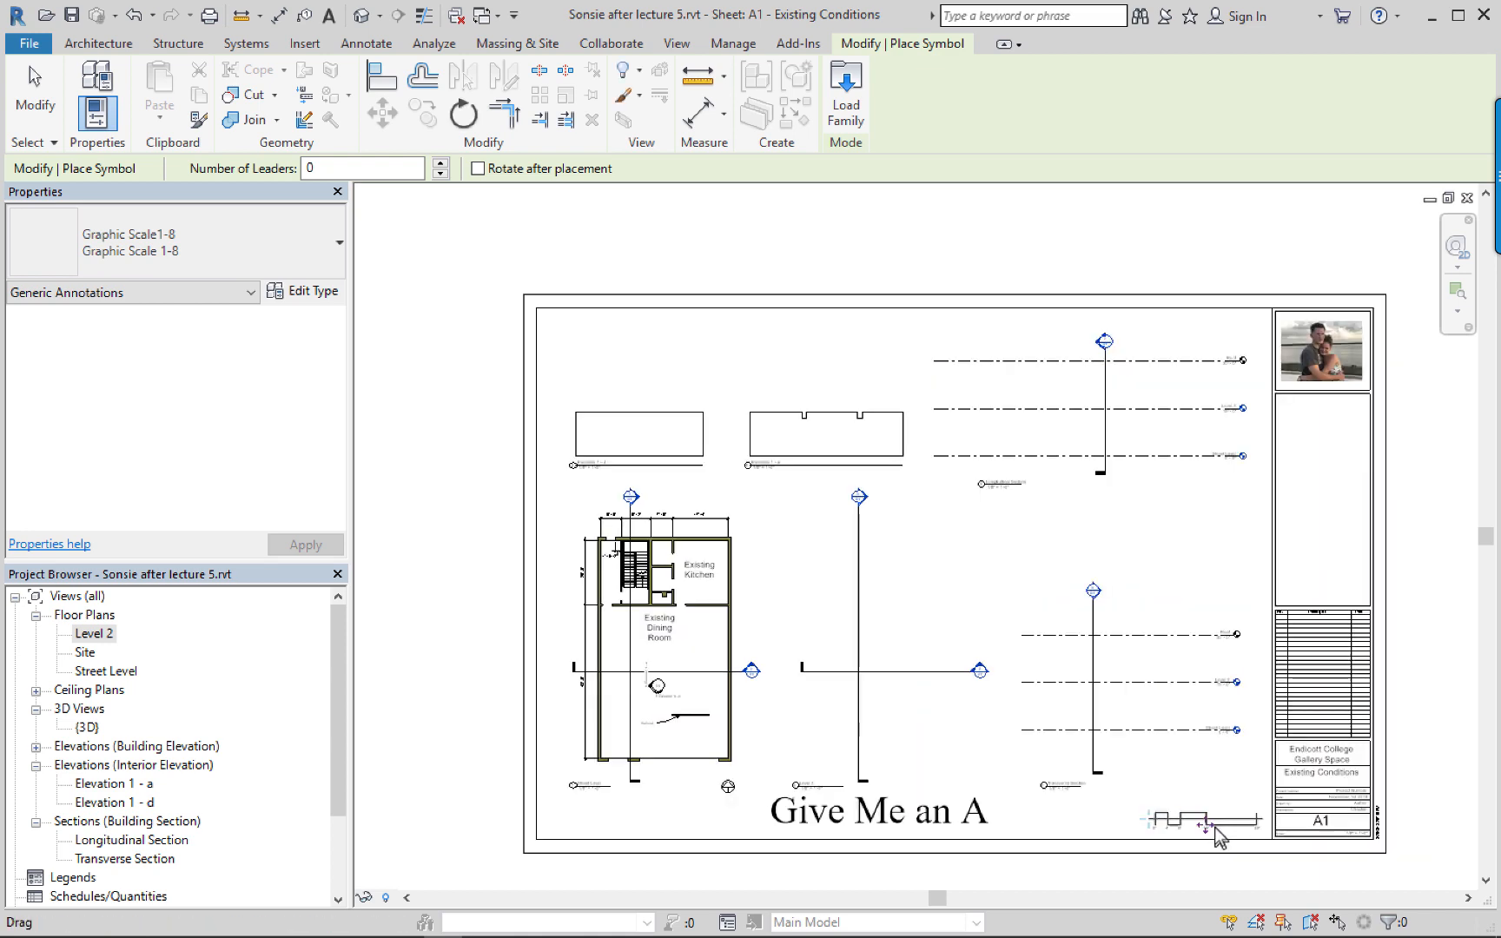
scroll(1215, 828, "up", 4)
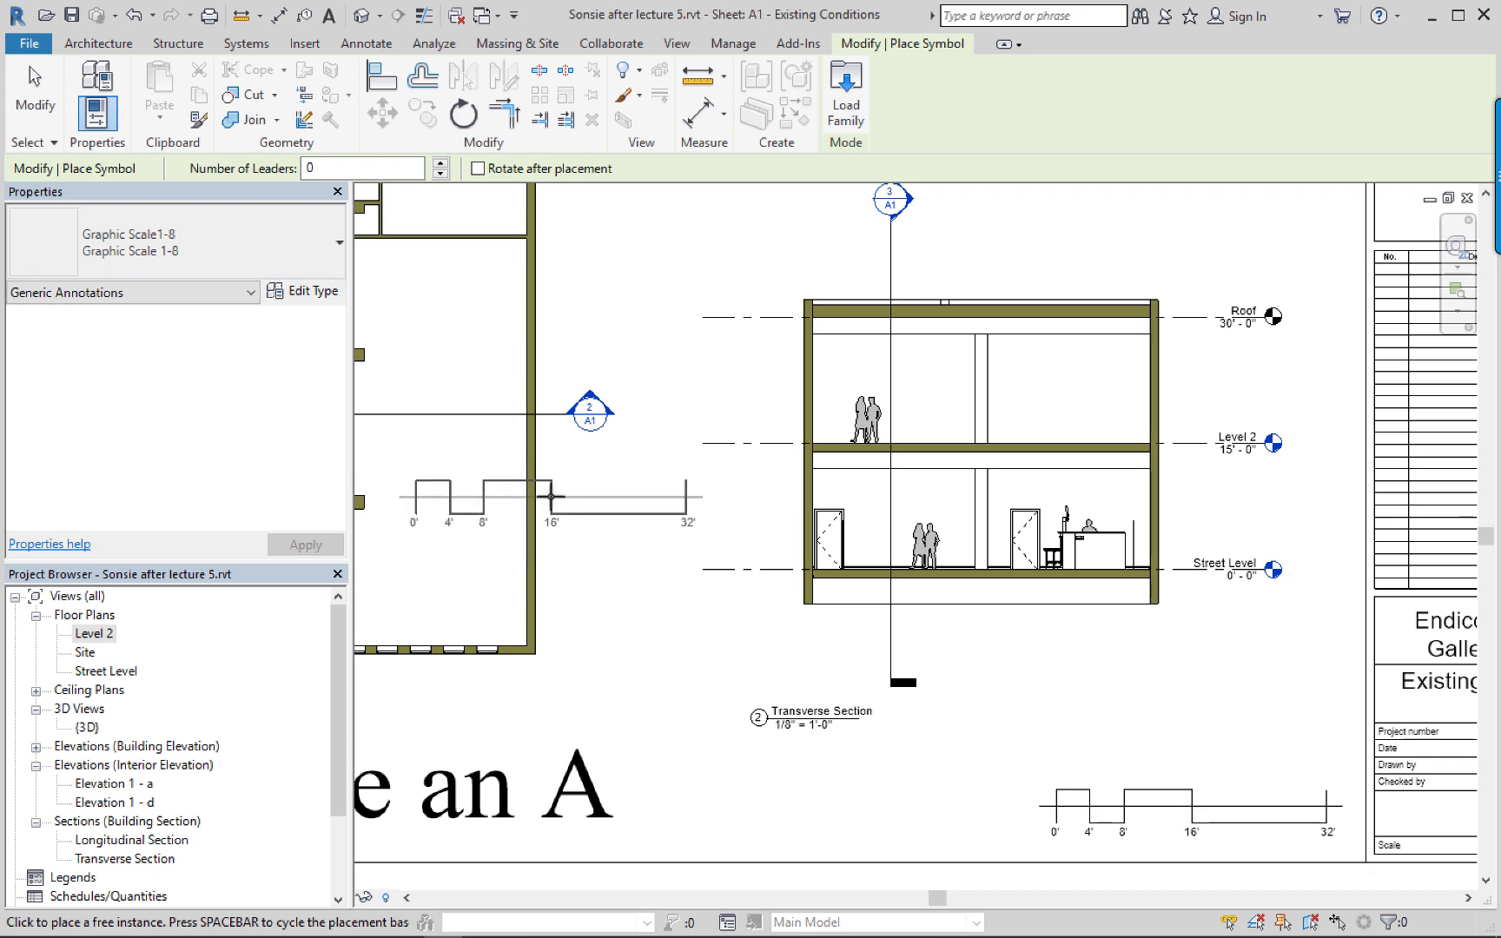
scroll(631, 532, "down", 4)
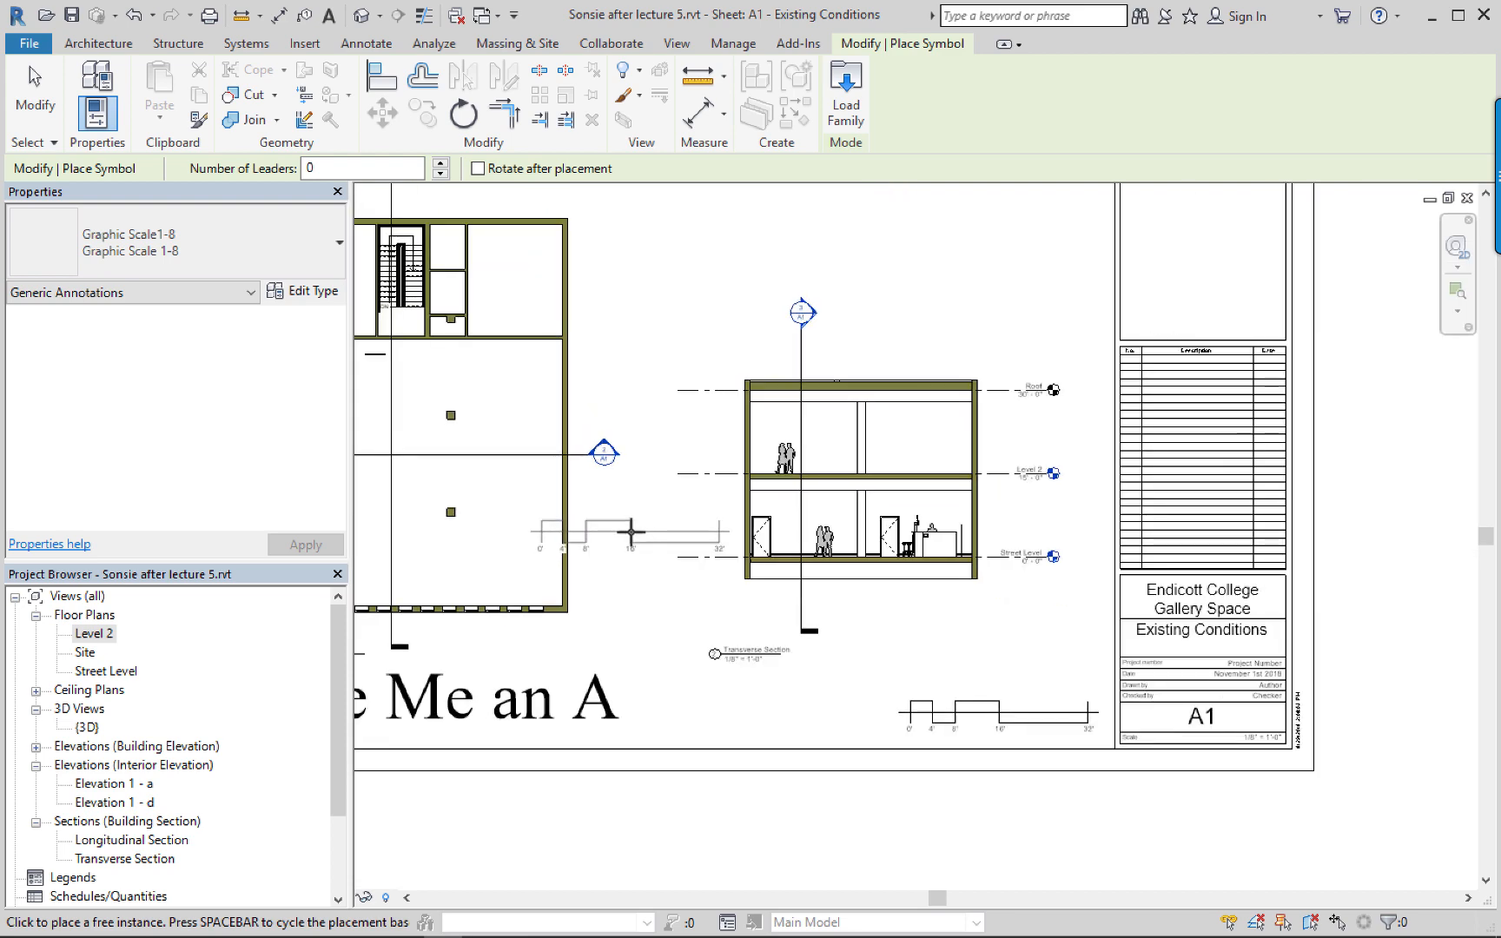
left_click(35, 87)
scroll(714, 727, "up", 2)
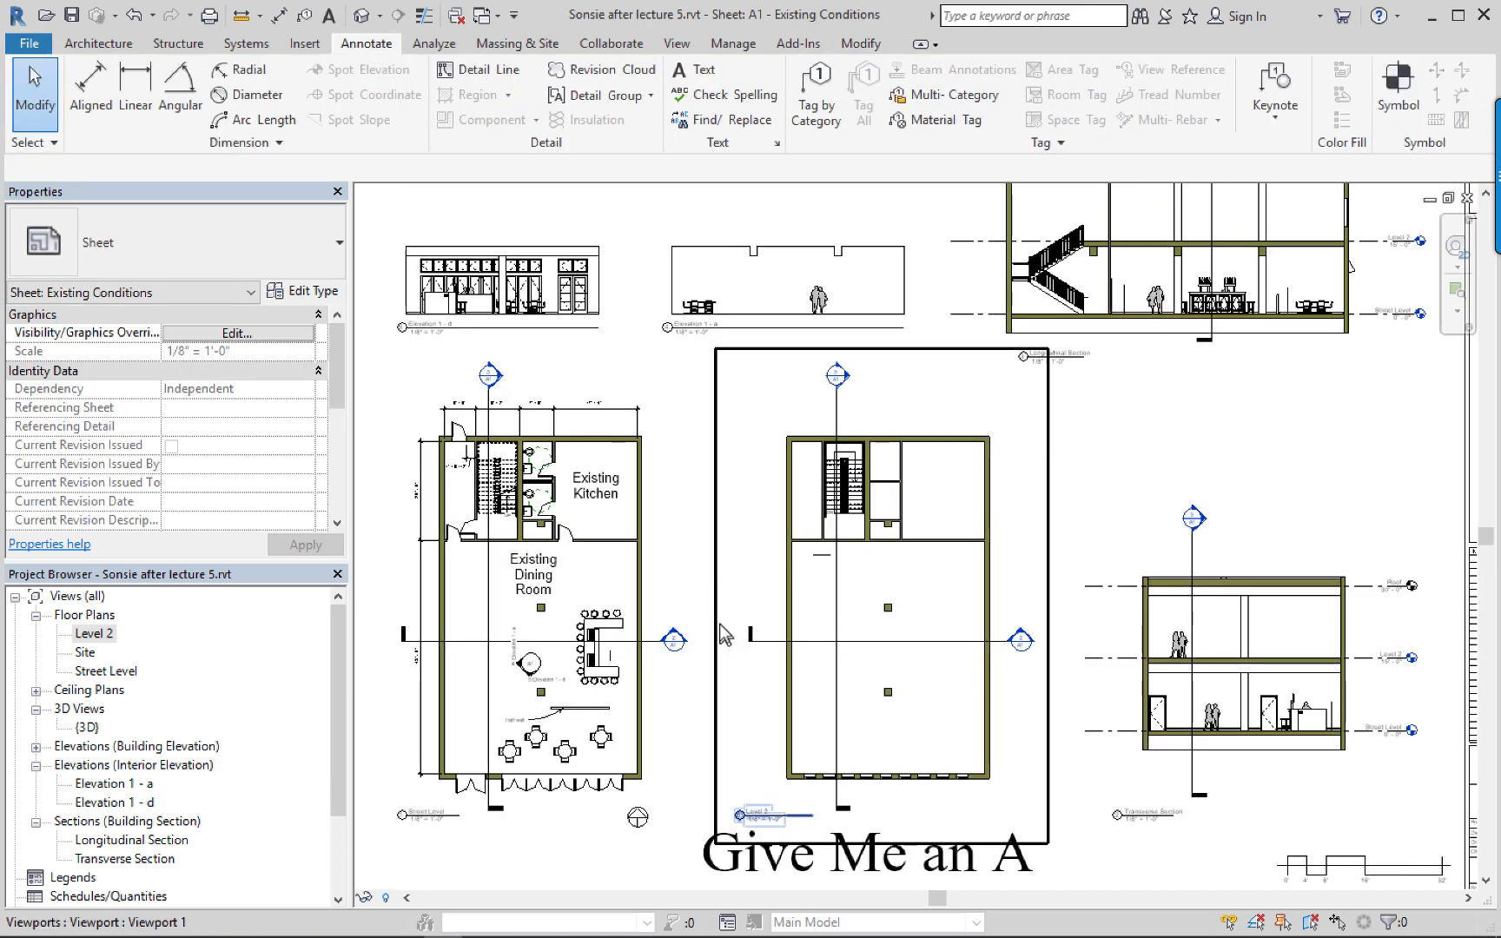
scroll(723, 633, "down", 3)
scroll(722, 633, "up", 3)
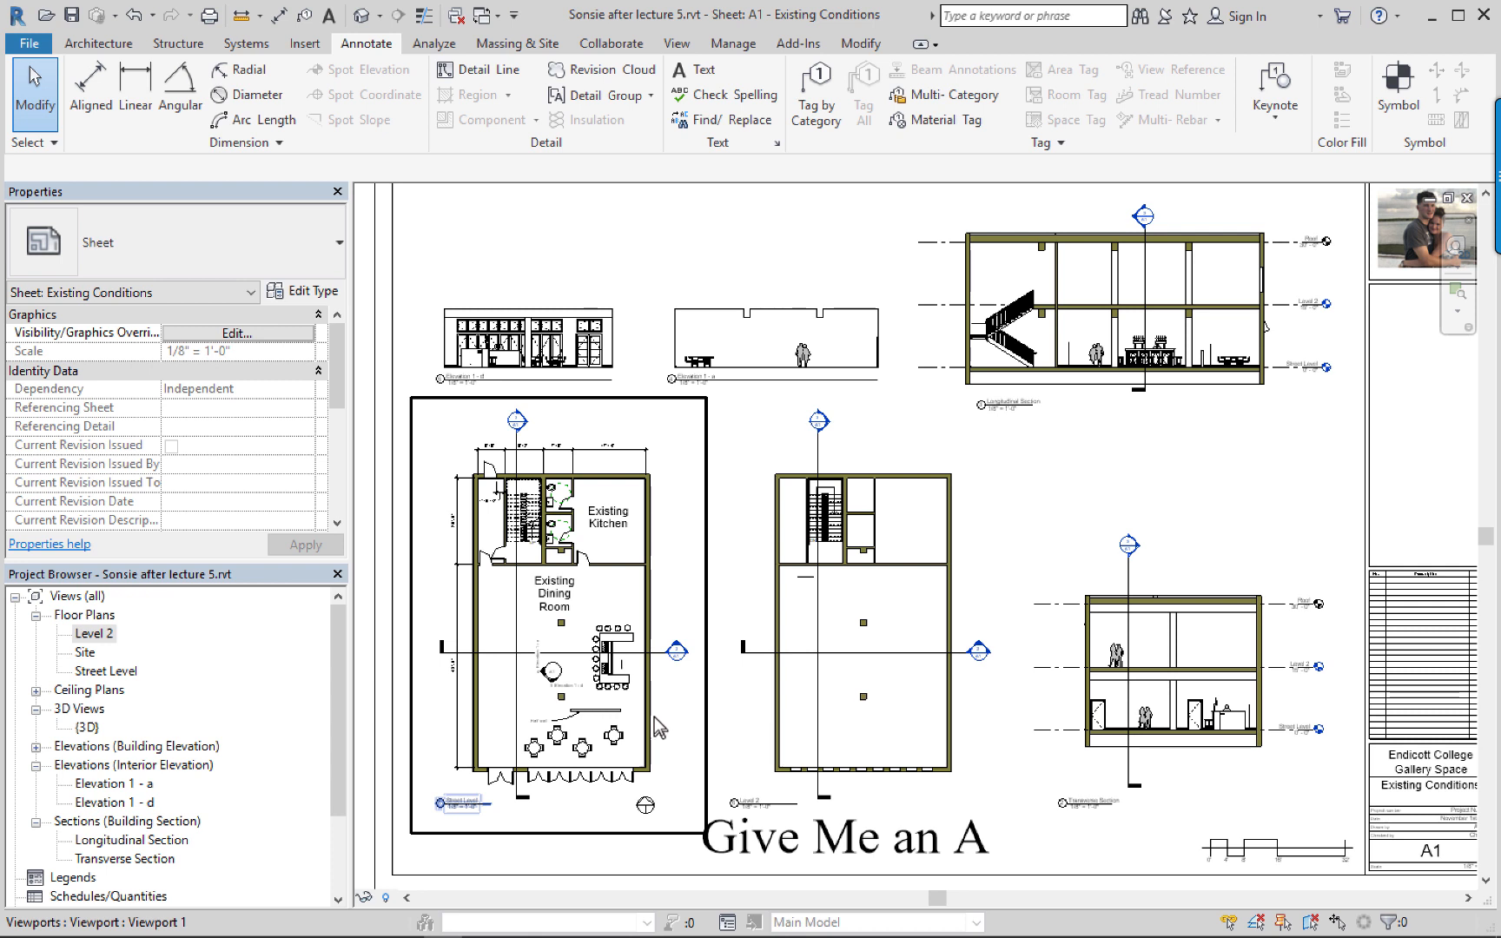
Open the print setup for the sheet and choose Bullzip PDF Printer as the printer.
key("ctrl+p")
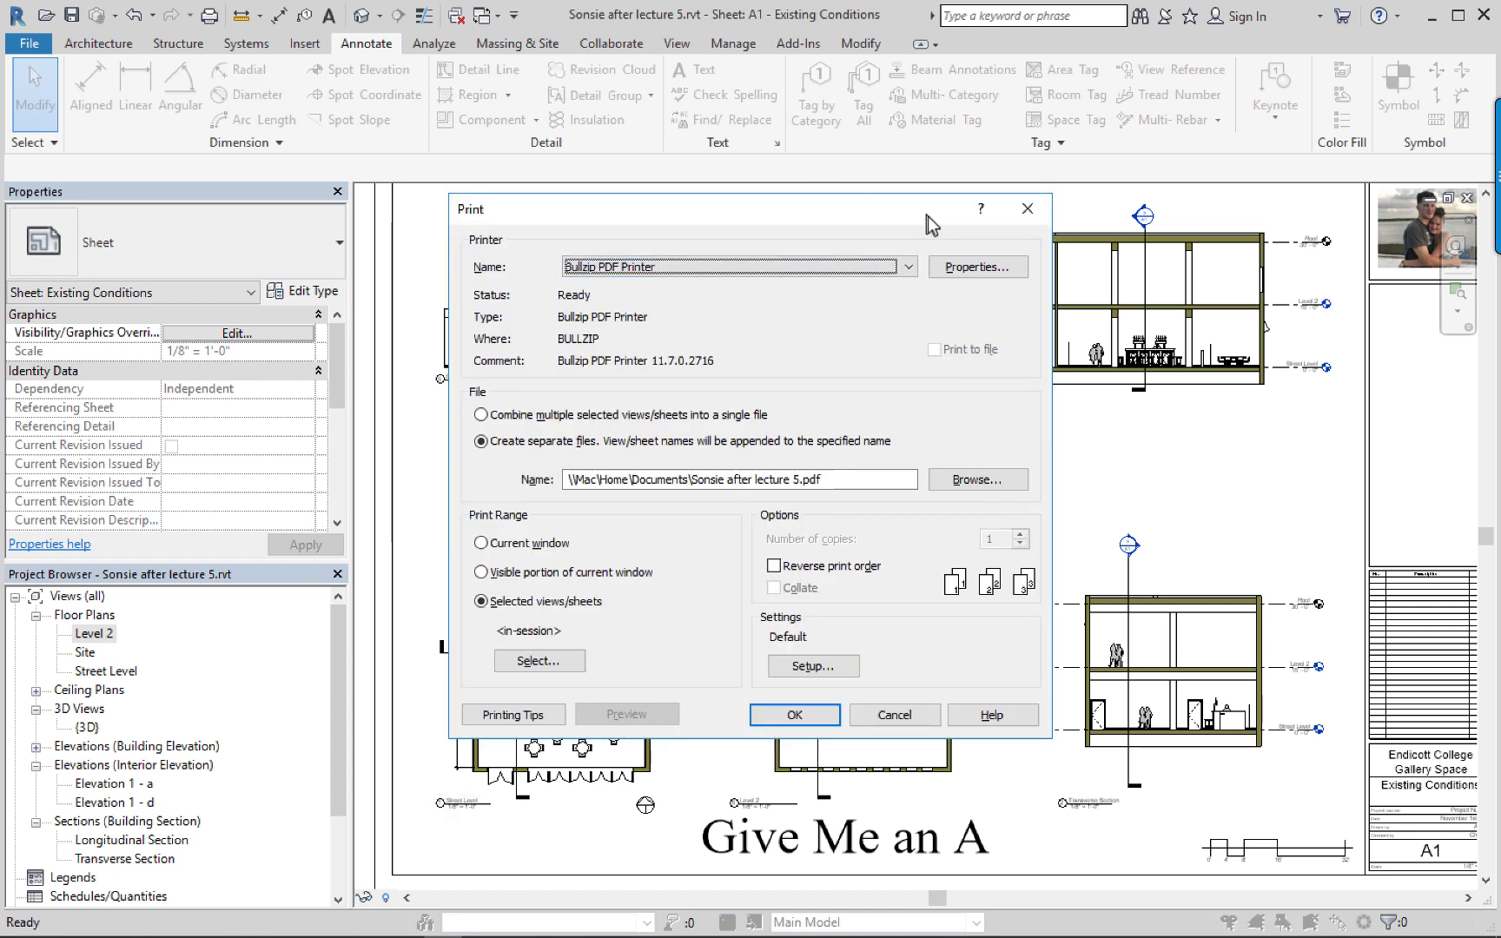
left_click(909, 267)
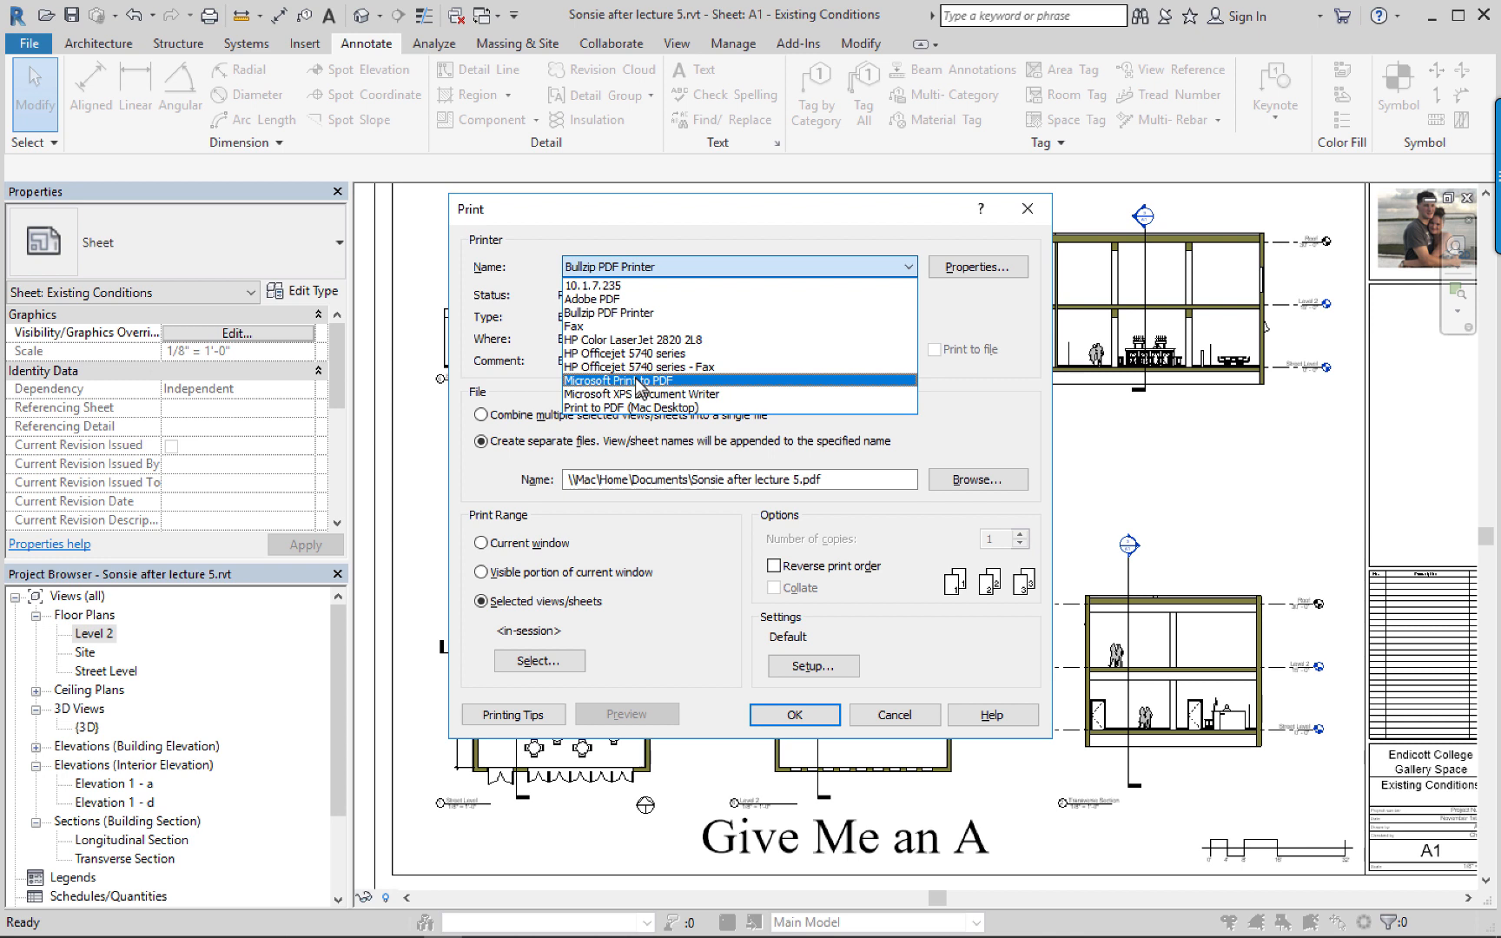
left_click(617, 314)
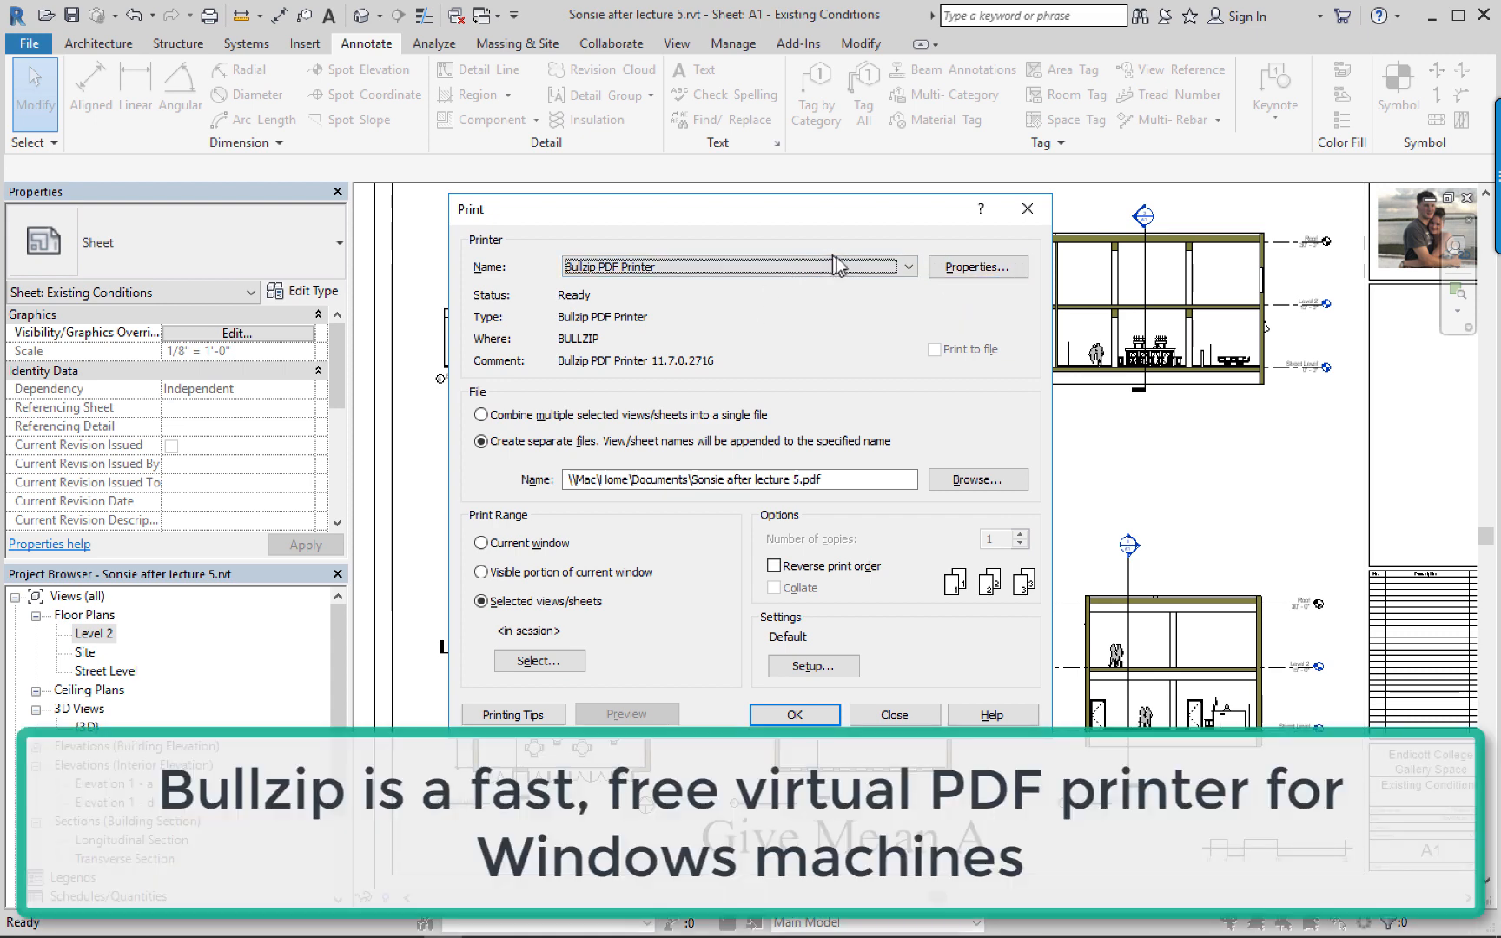
Set the Bullzip PDF Printer's paper size to ARCHD in its advanced properties and accept the settings.
left_click(988, 267)
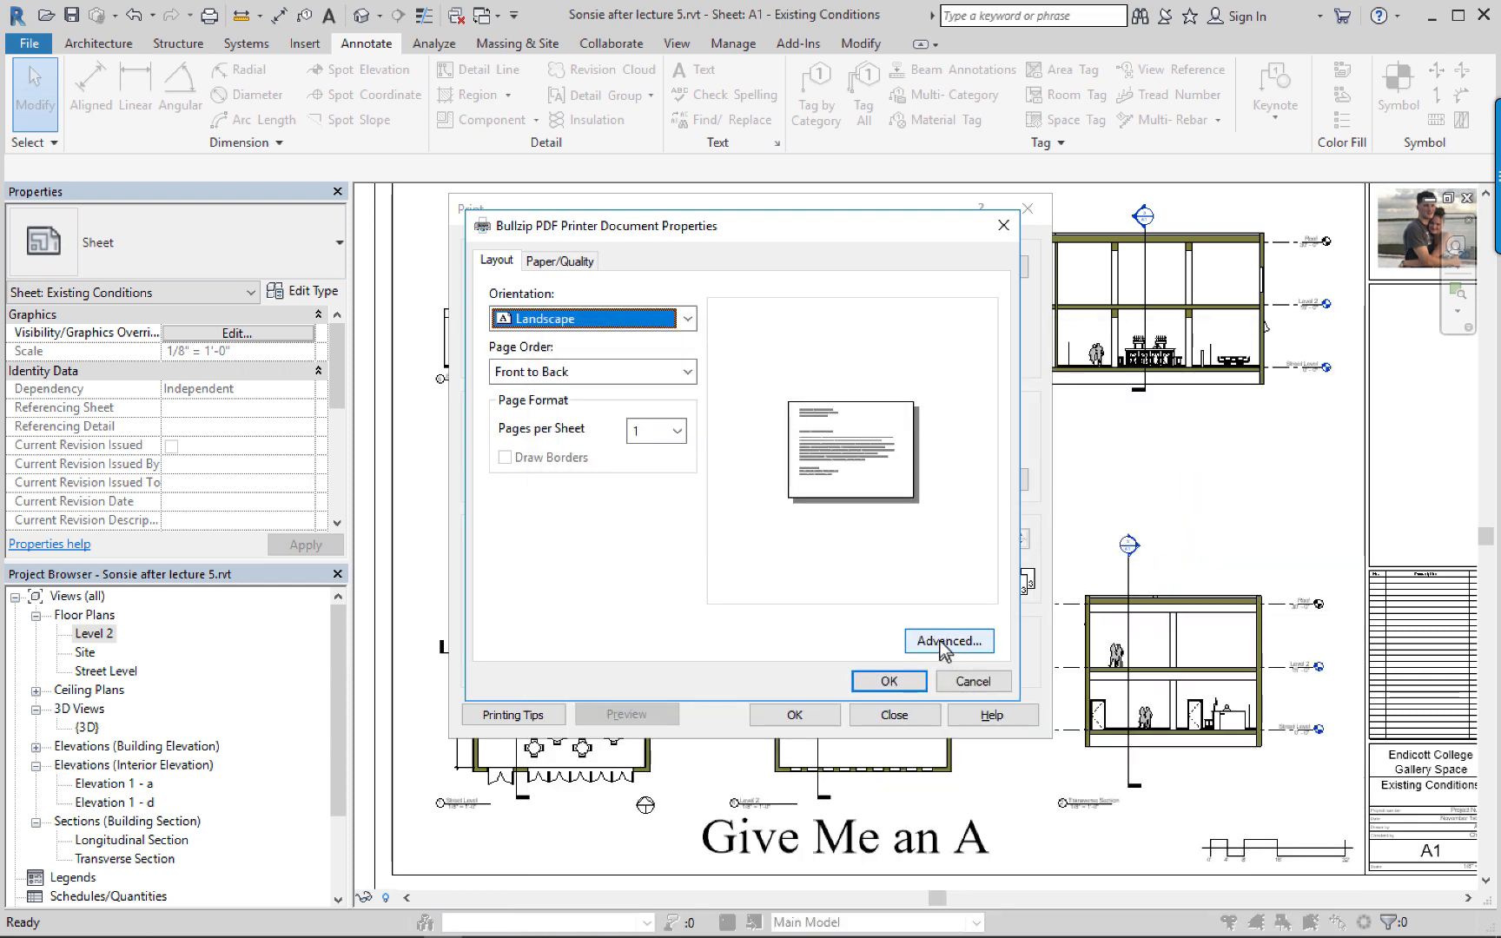
left_click(935, 640)
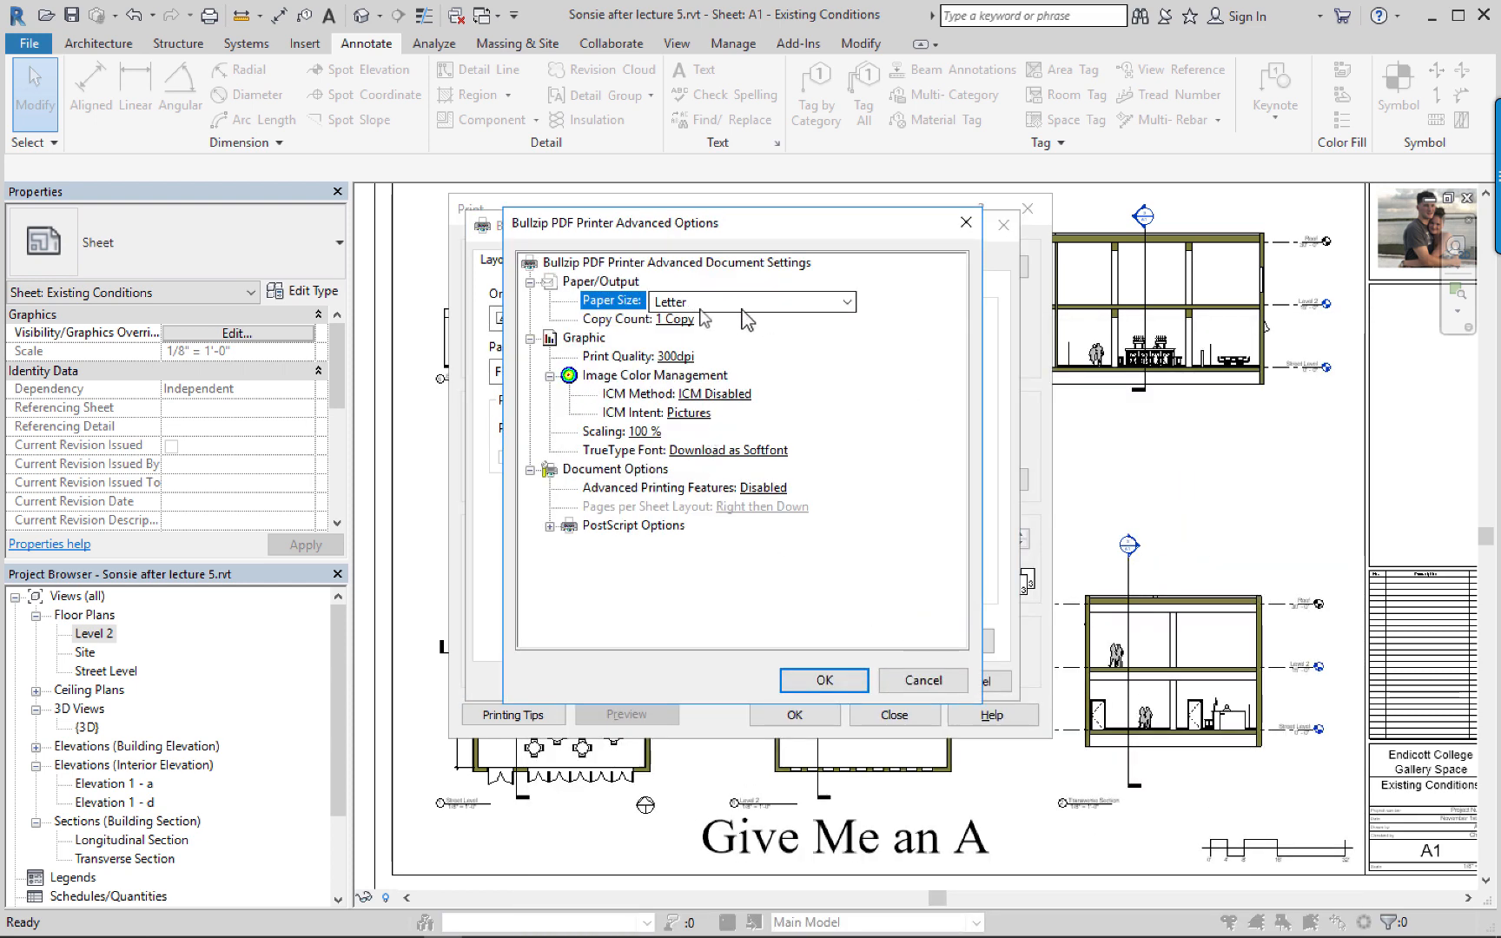
left_click(835, 302)
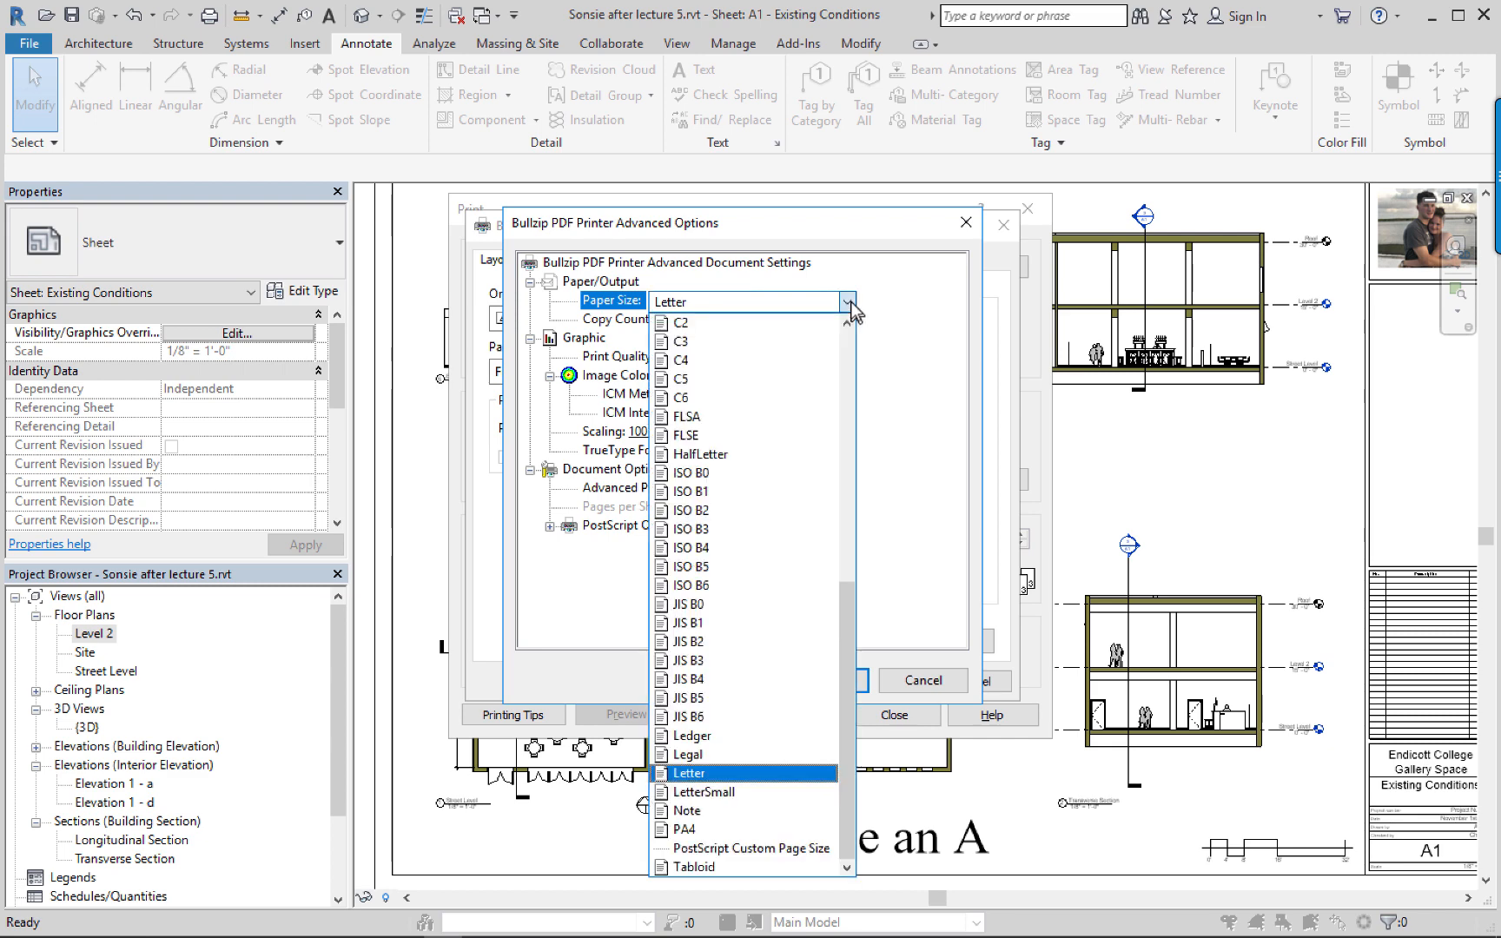
left_click_drag(849, 626, 822, 348)
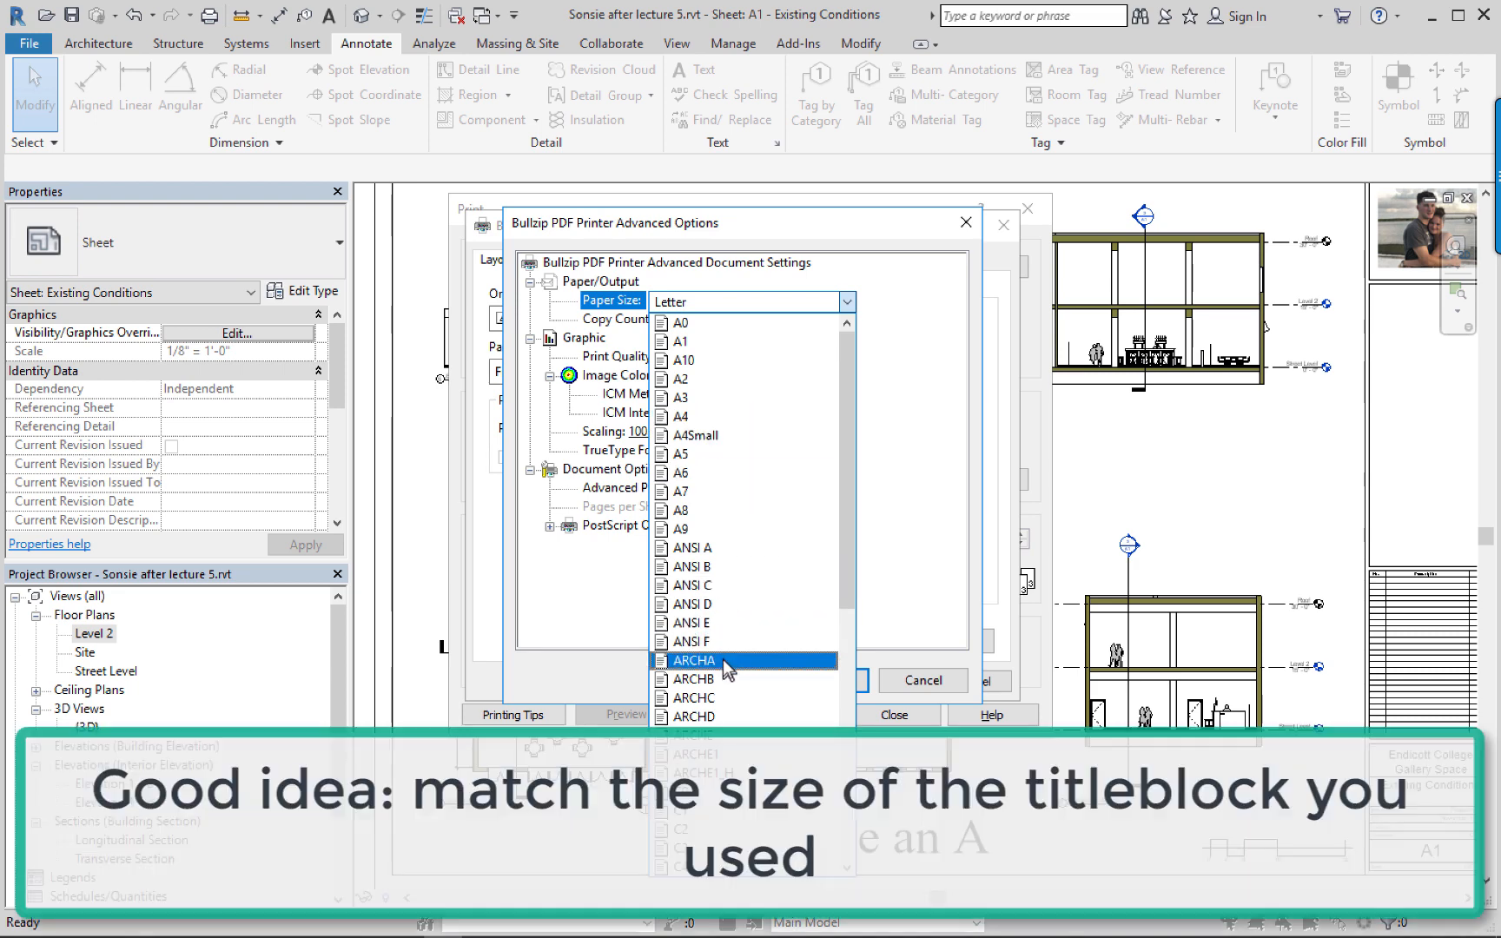
left_click(695, 718)
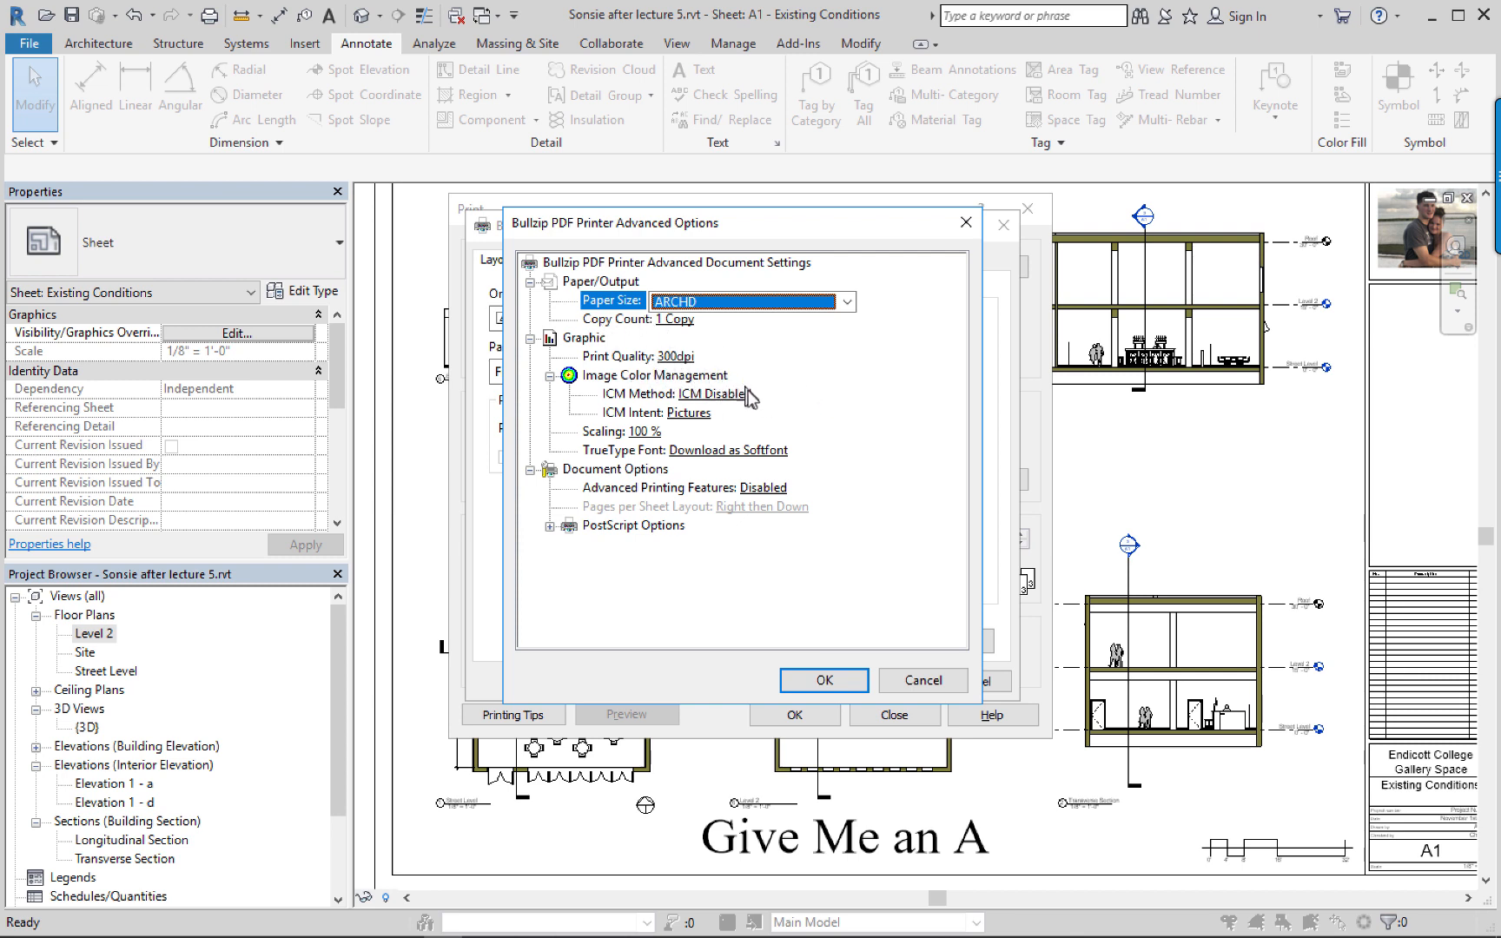
left_click(825, 680)
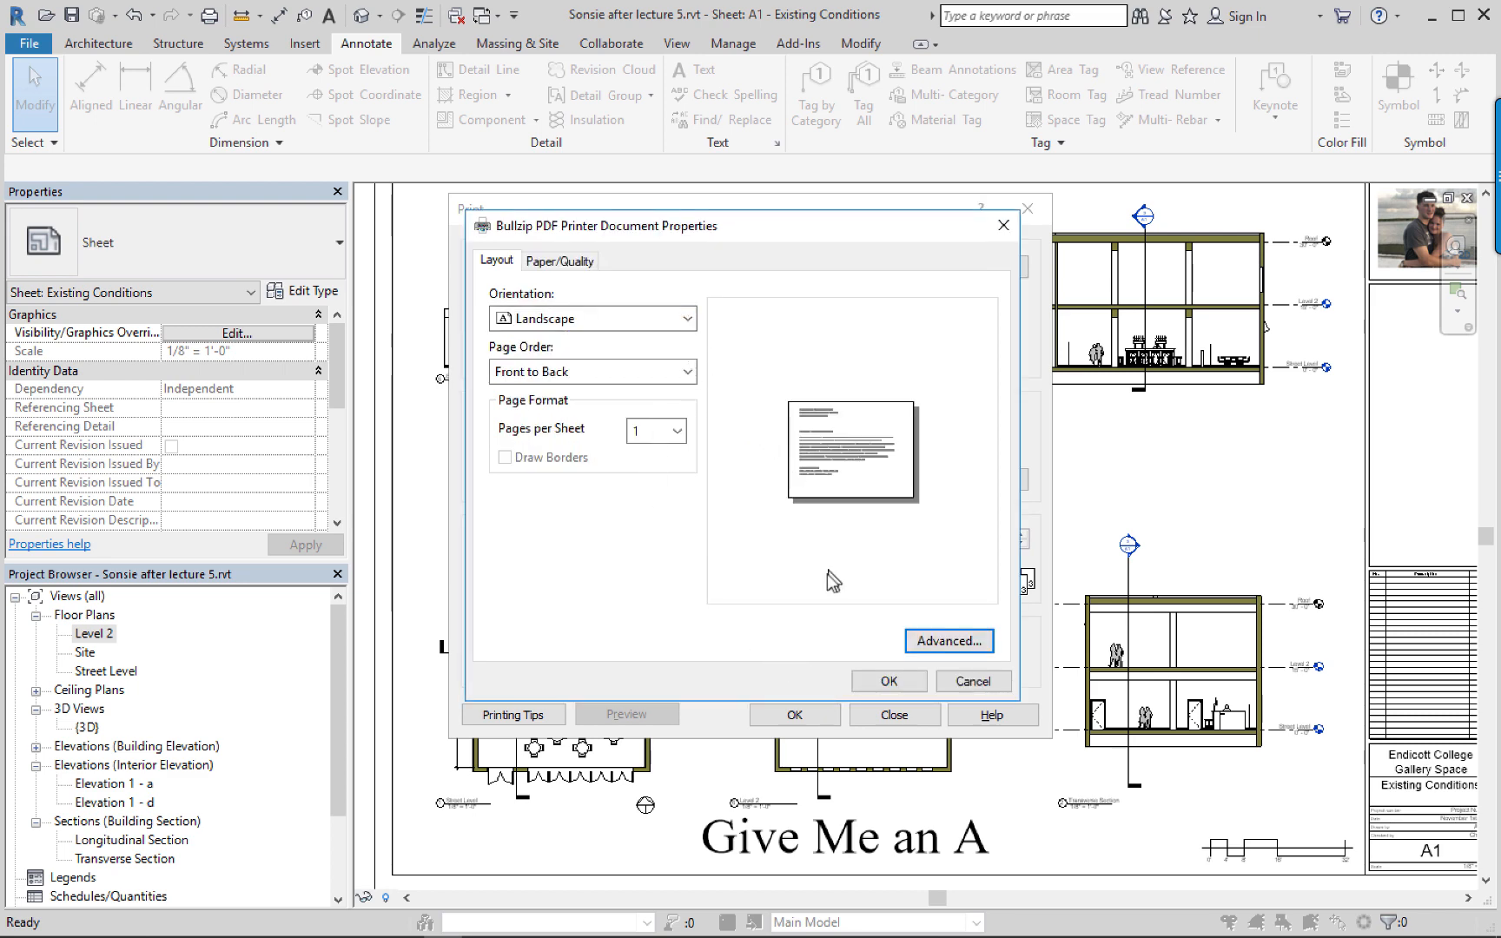
left_click(886, 681)
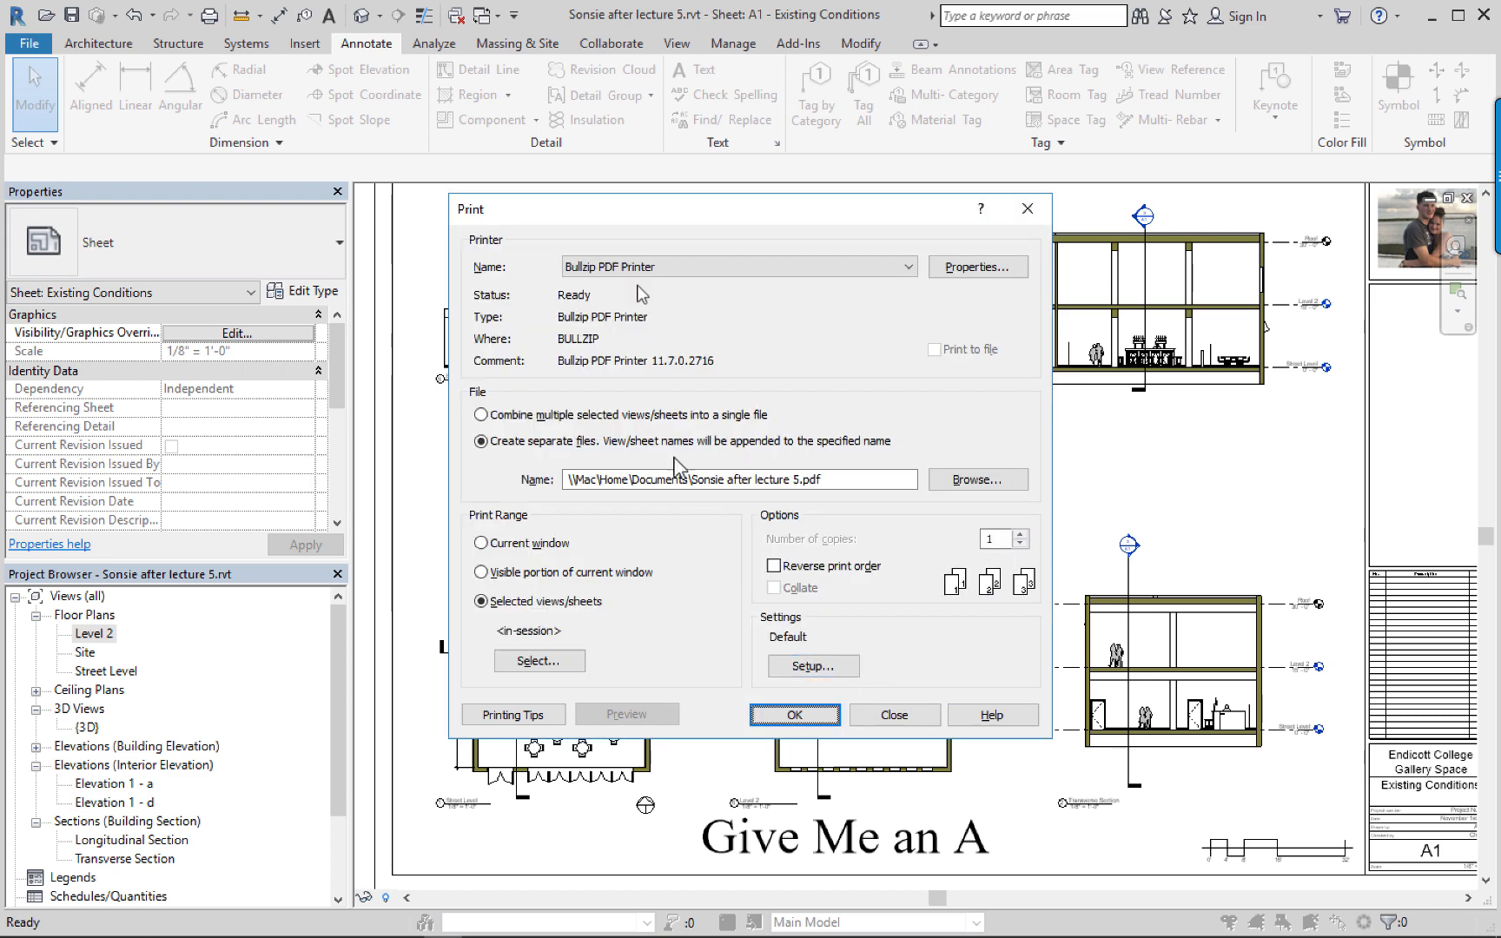
Review the Adobe PDF printer's page size and default settings options, cancel its properties, and restore Bullzip PDF Printer as the printer.
left_click(742, 264)
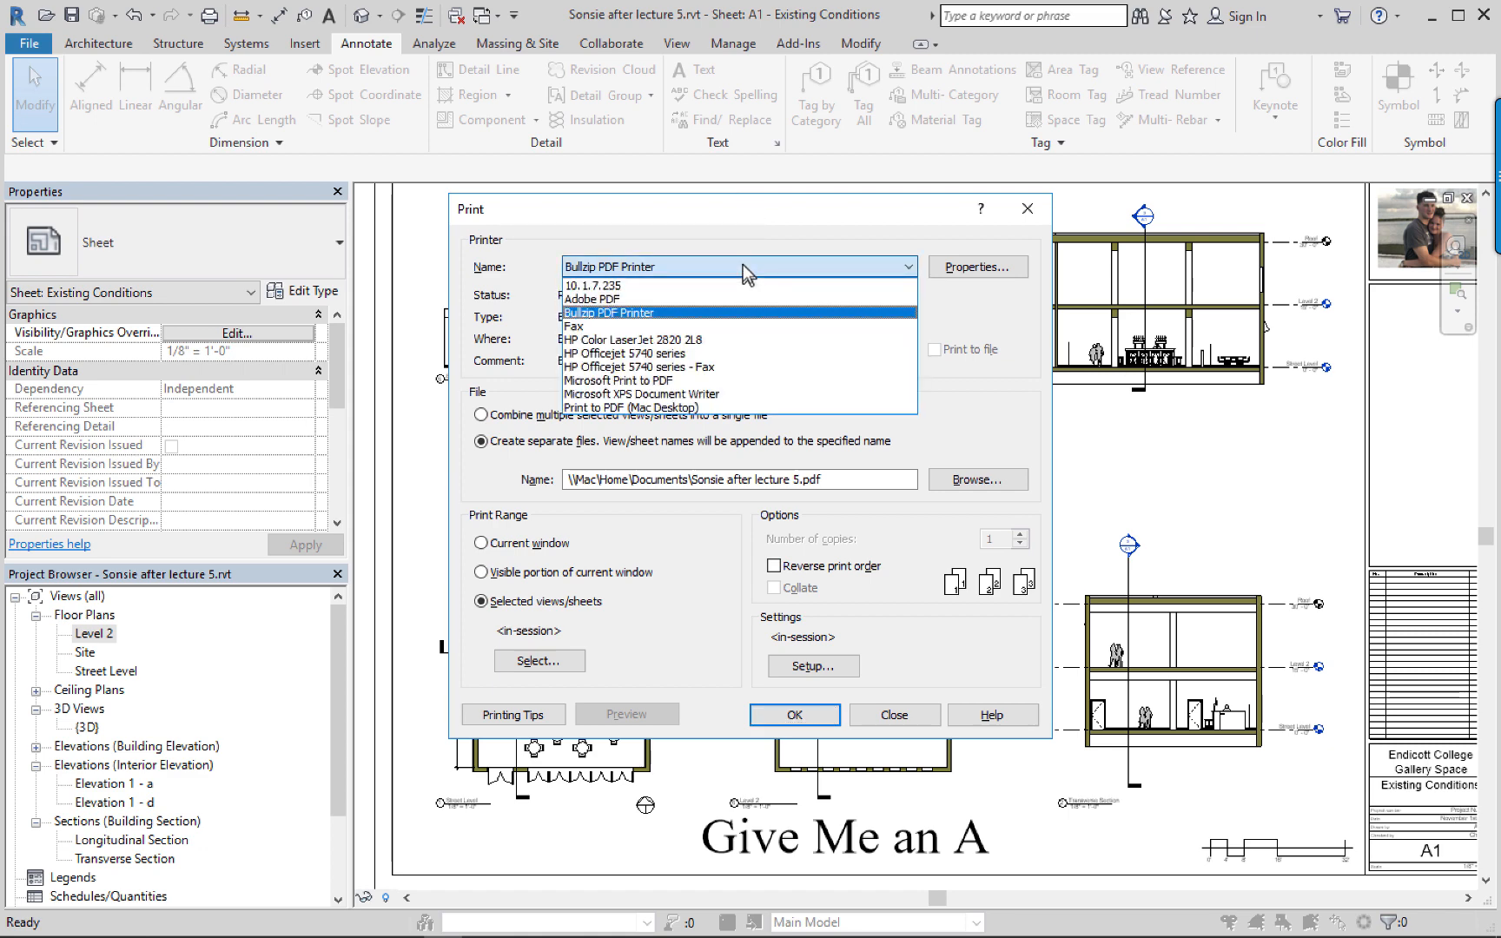
left_click(628, 298)
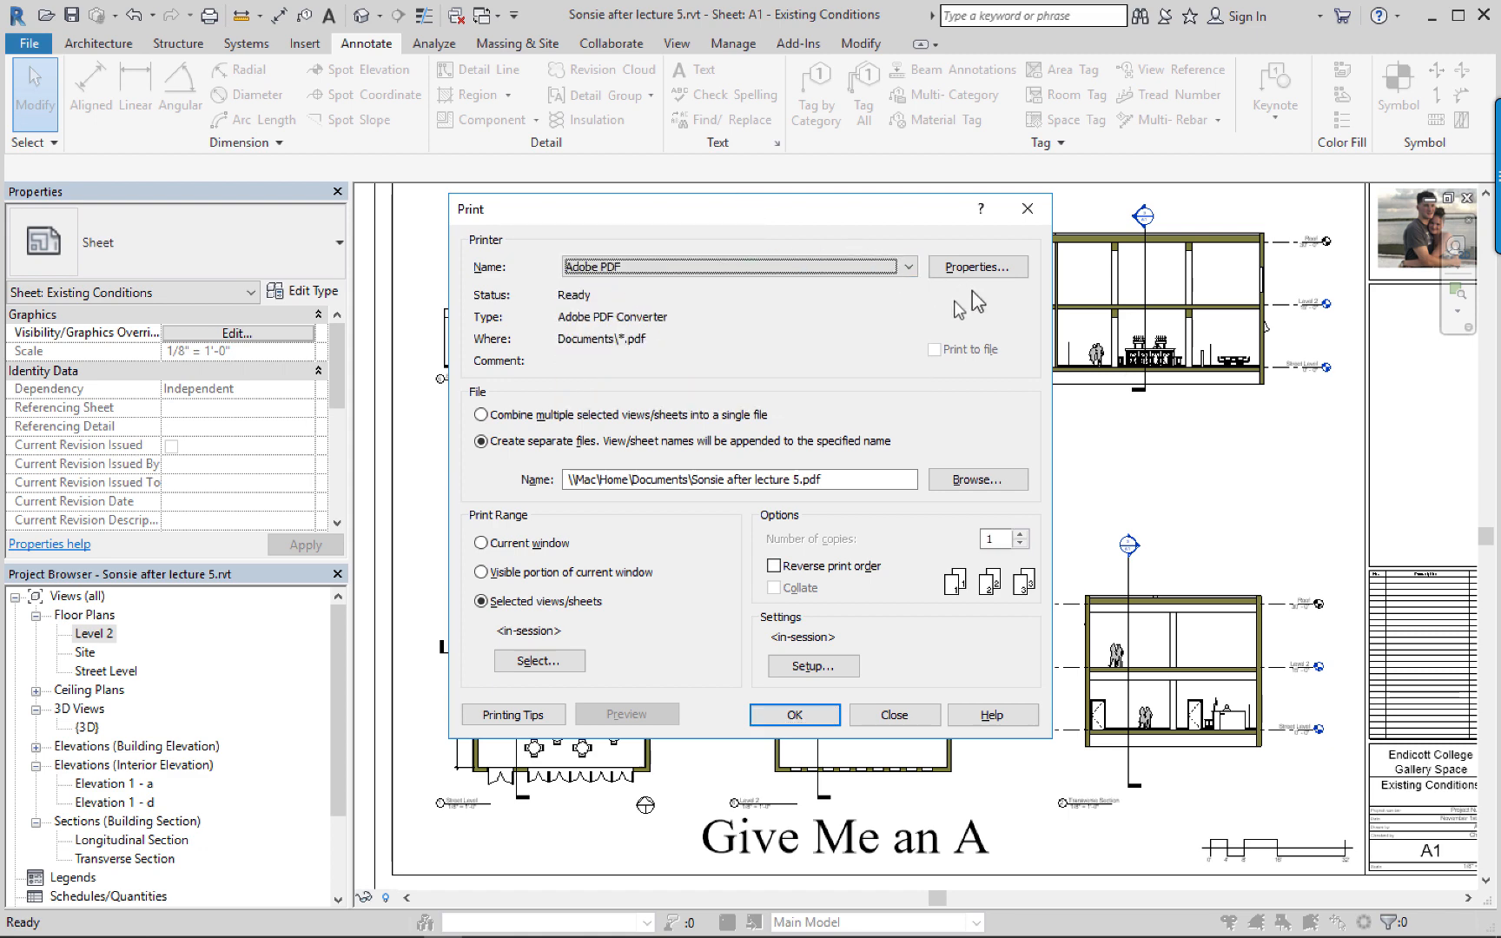
left_click(965, 266)
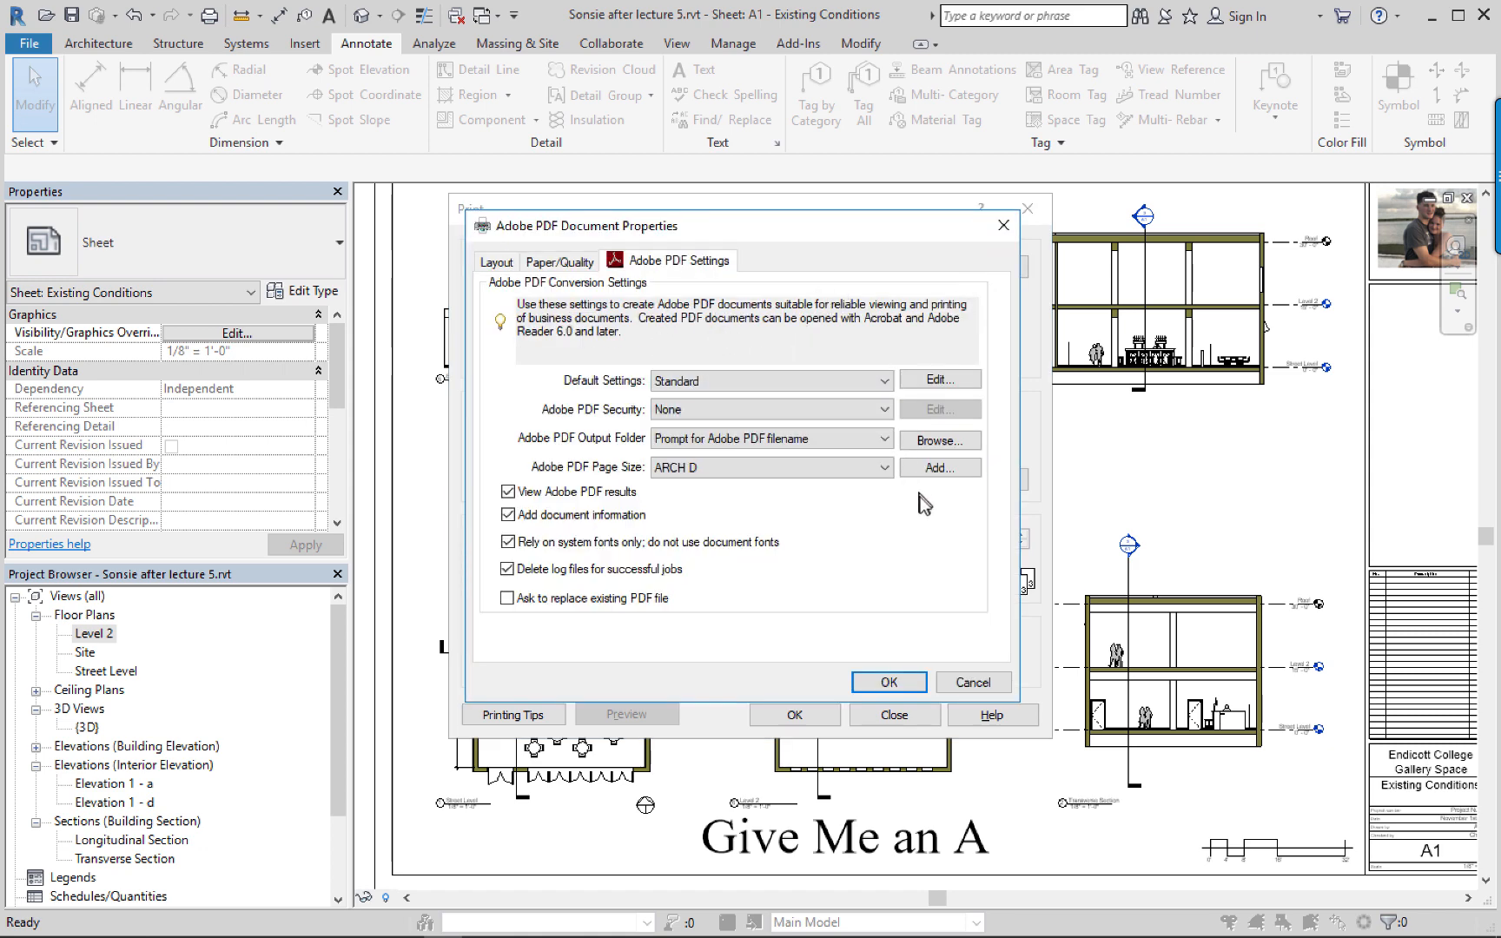
left_click(876, 465)
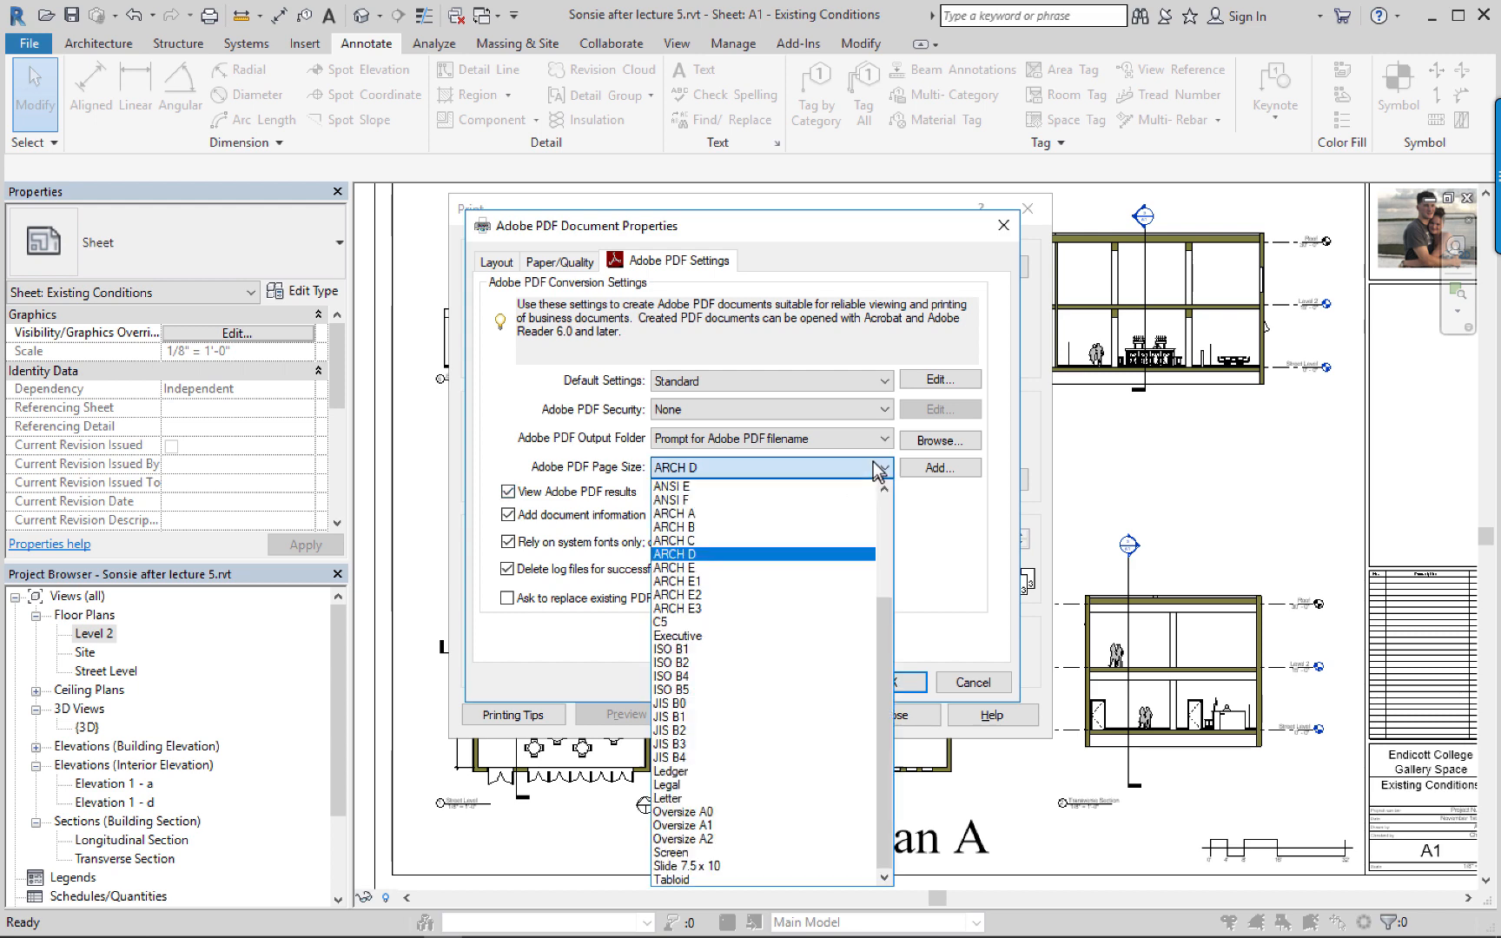
left_click(877, 469)
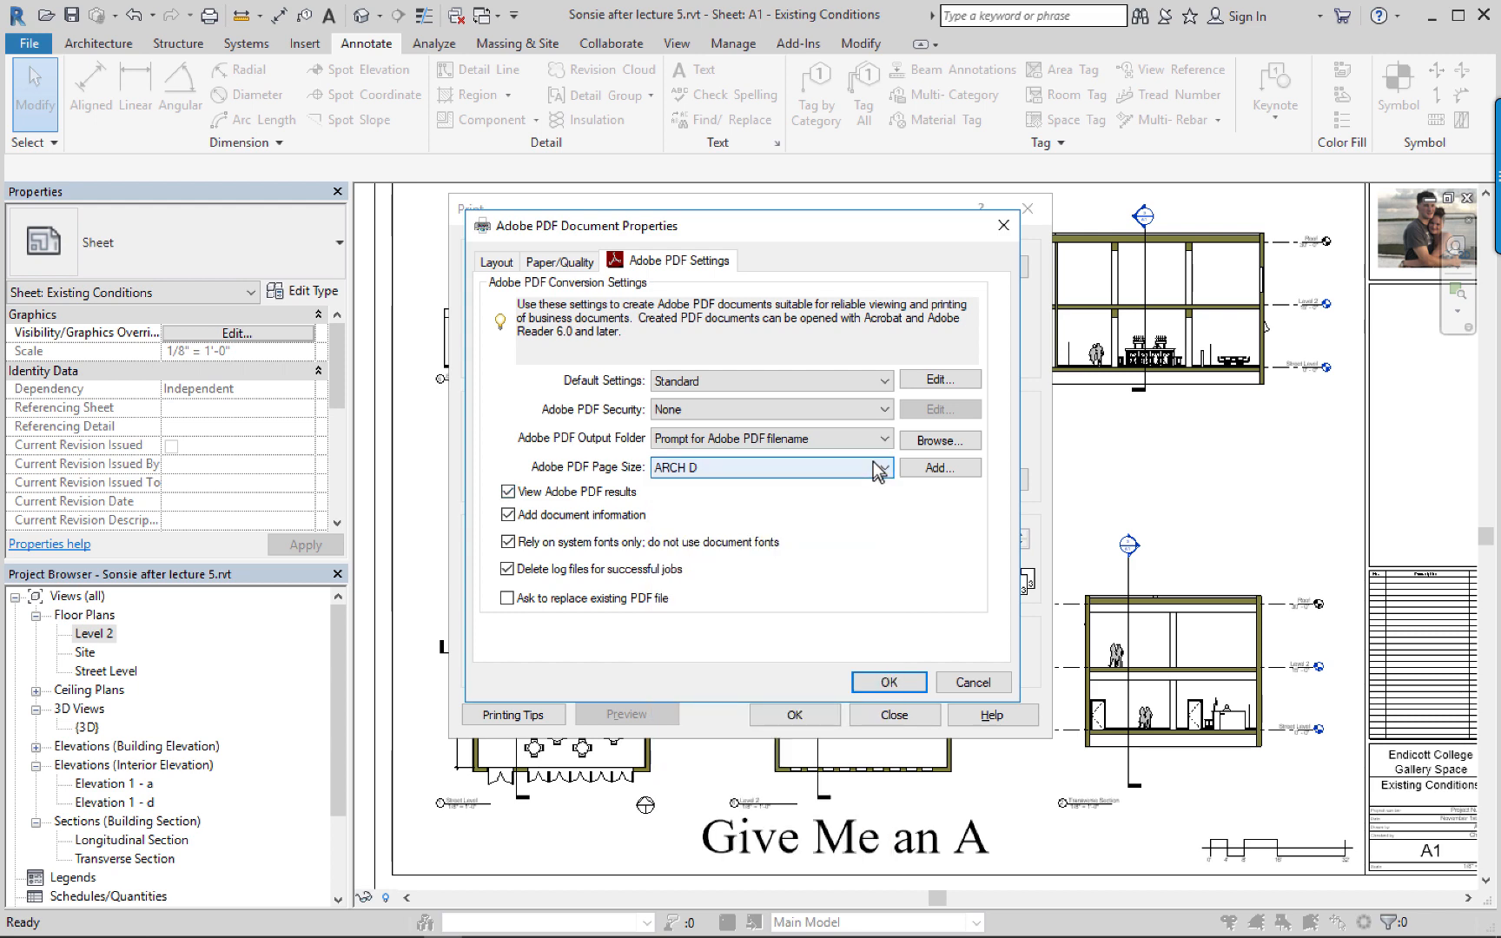
left_click(838, 380)
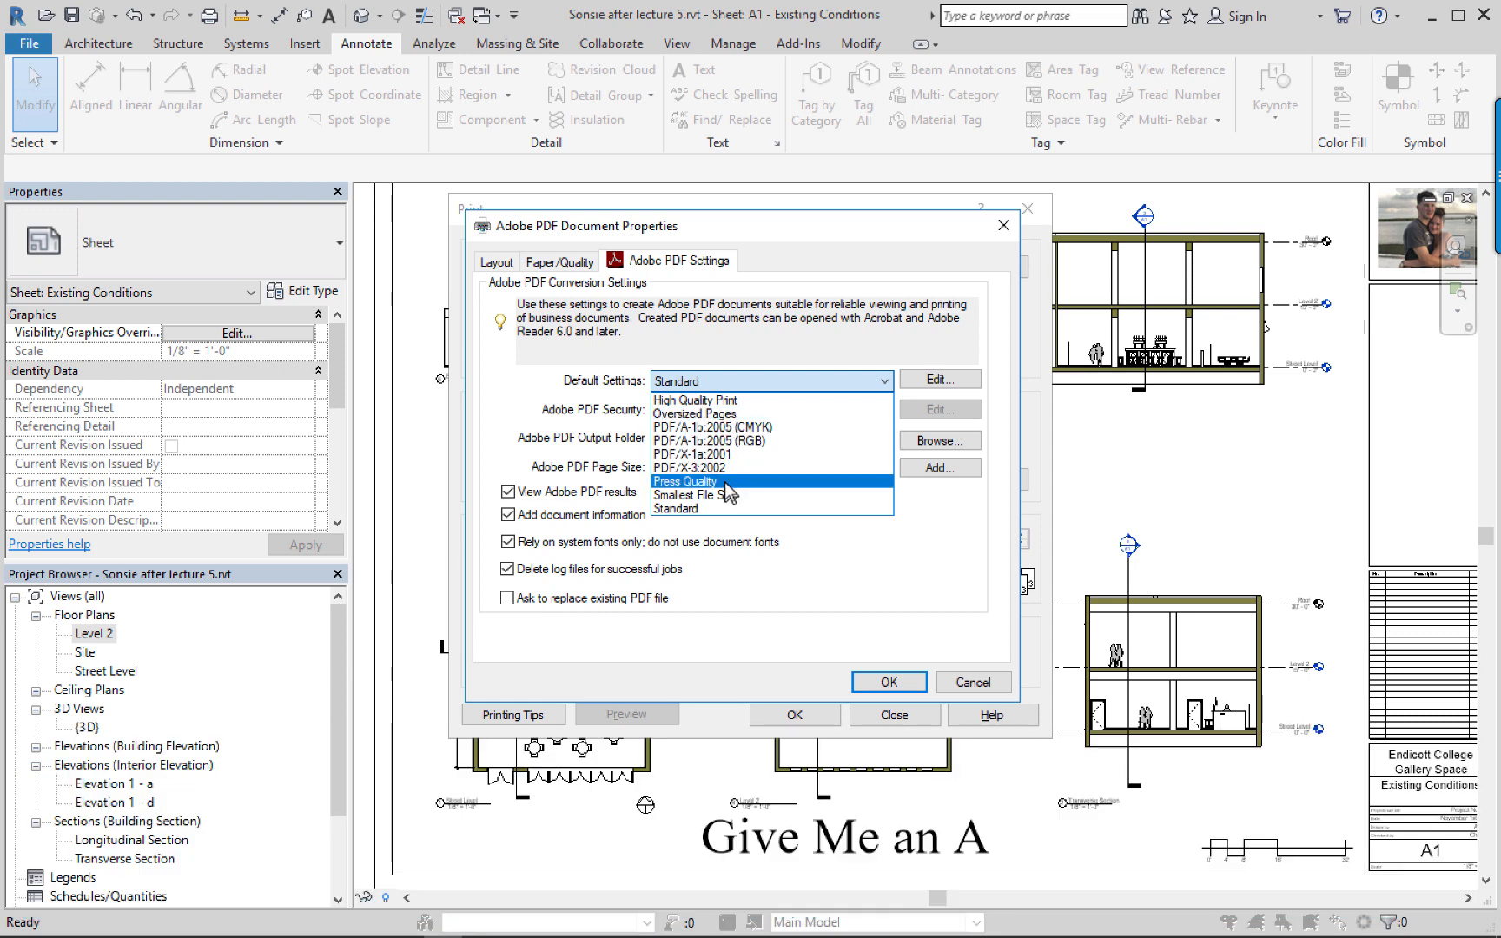
left_click(798, 331)
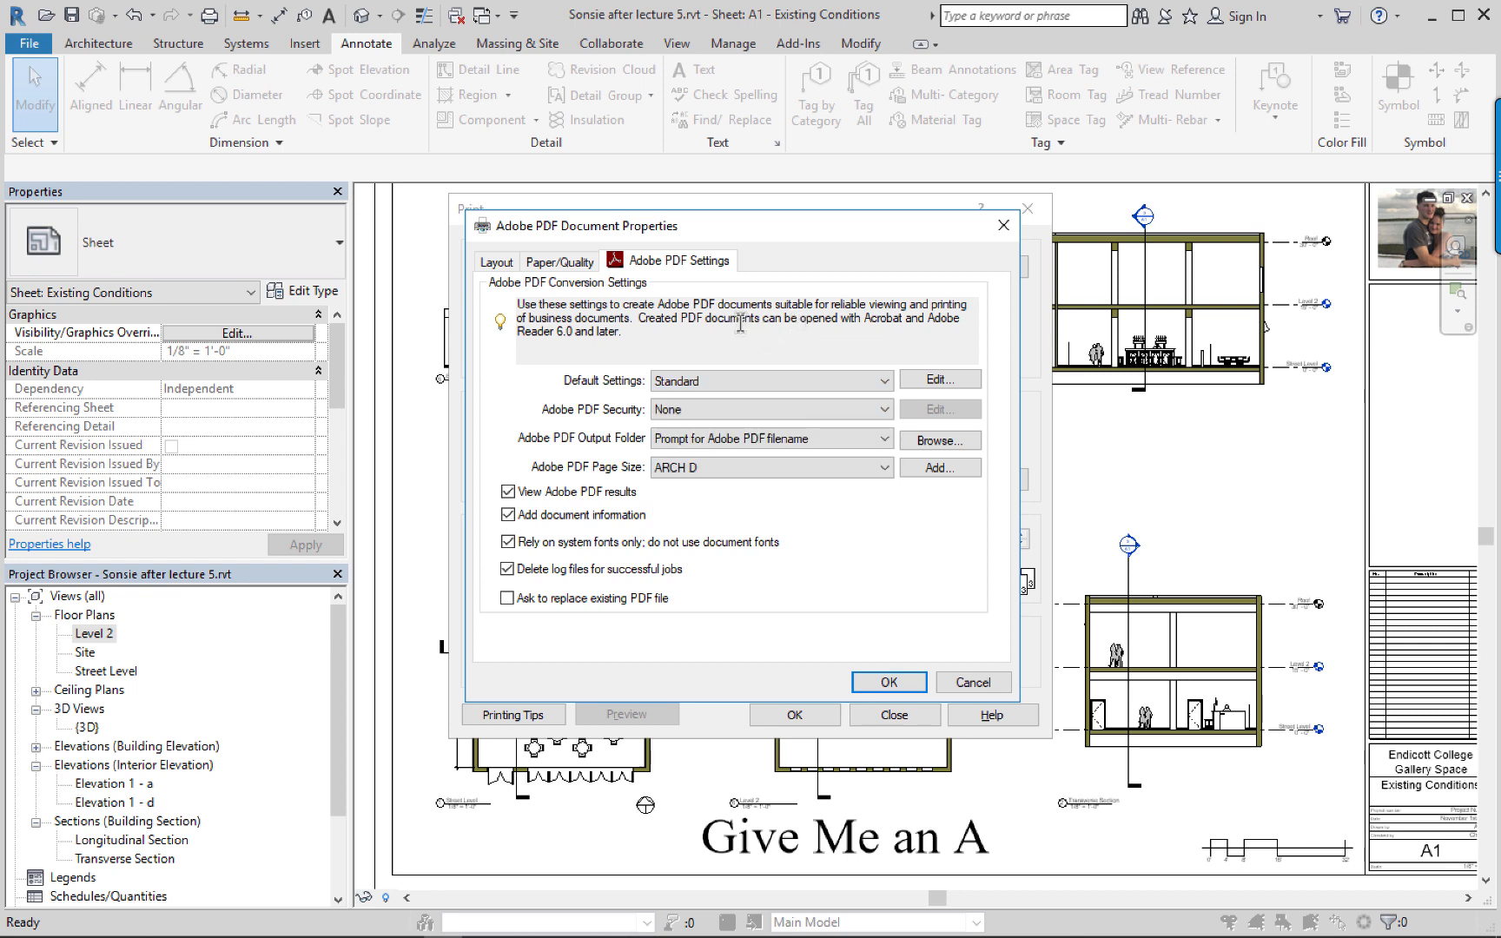
left_click(974, 682)
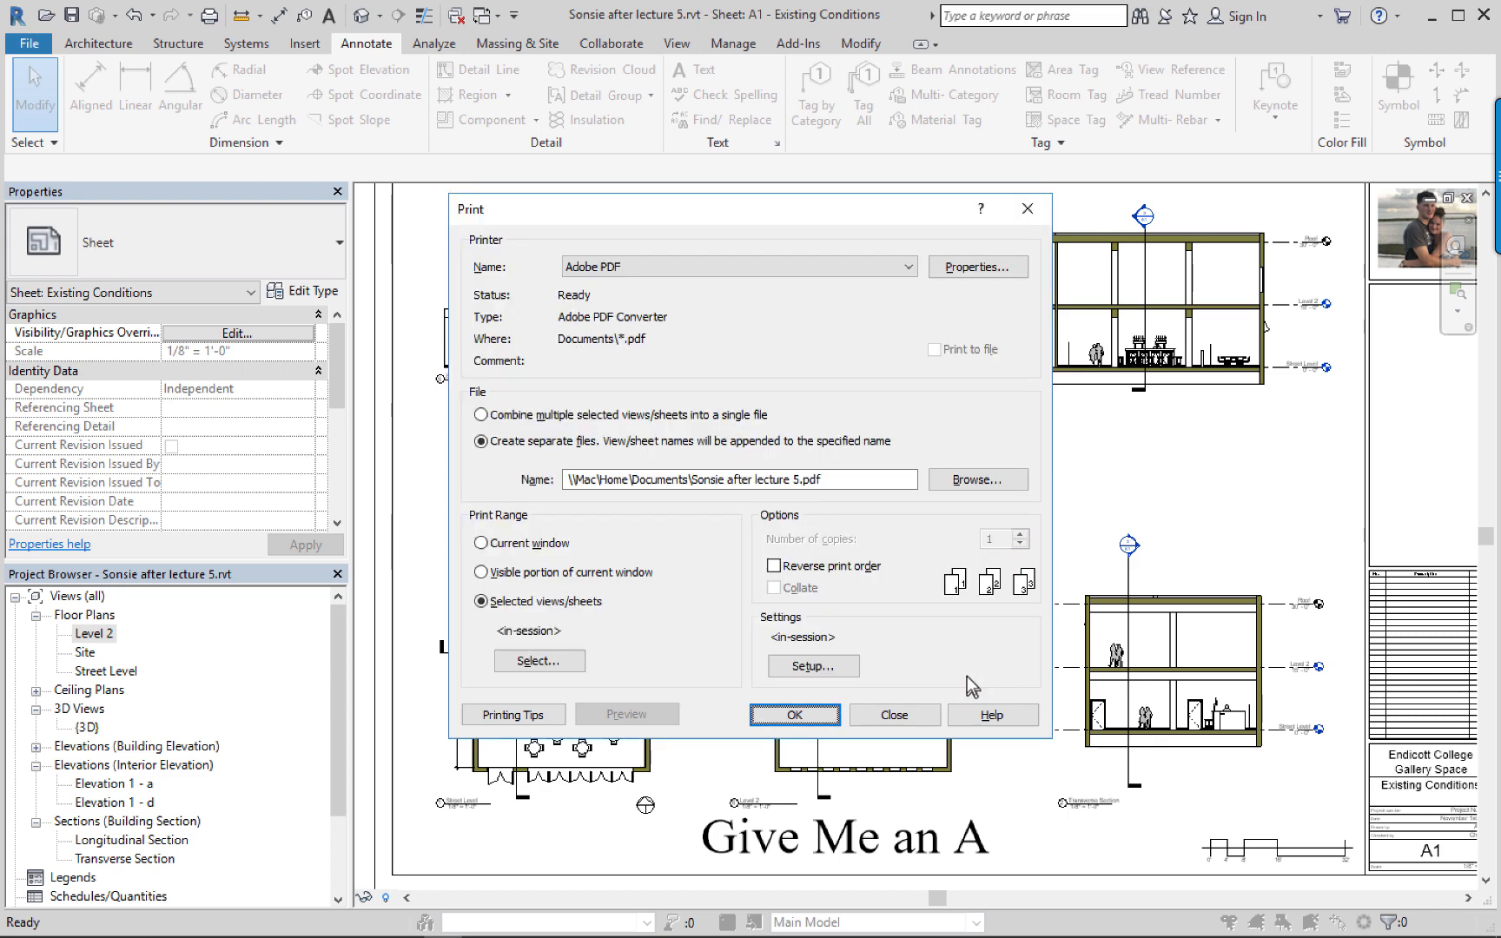
left_click(850, 270)
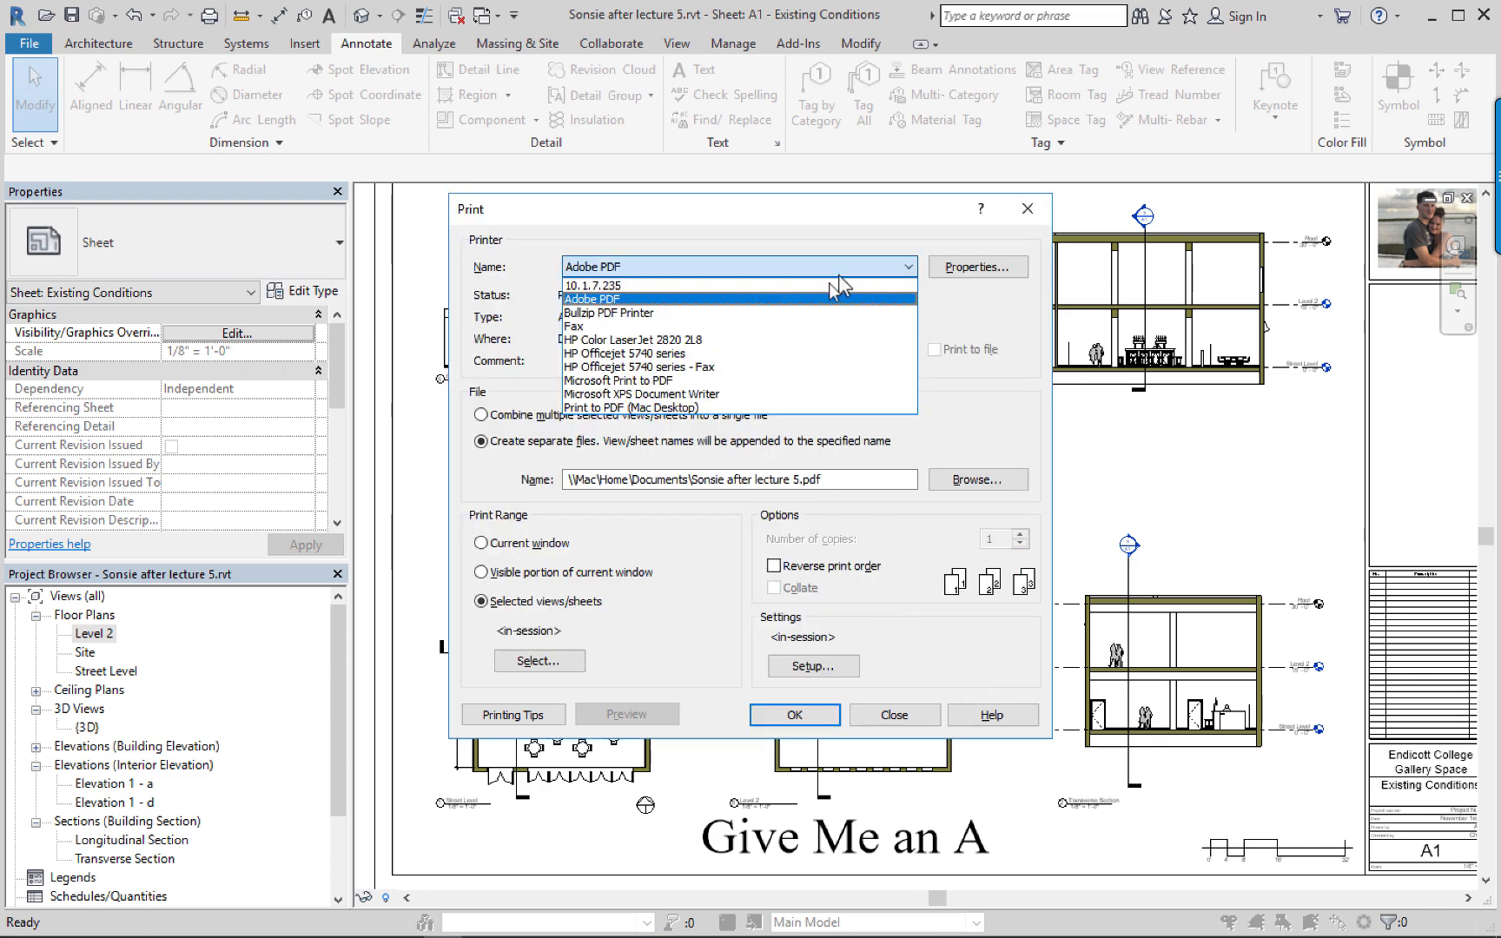
left_click(808, 310)
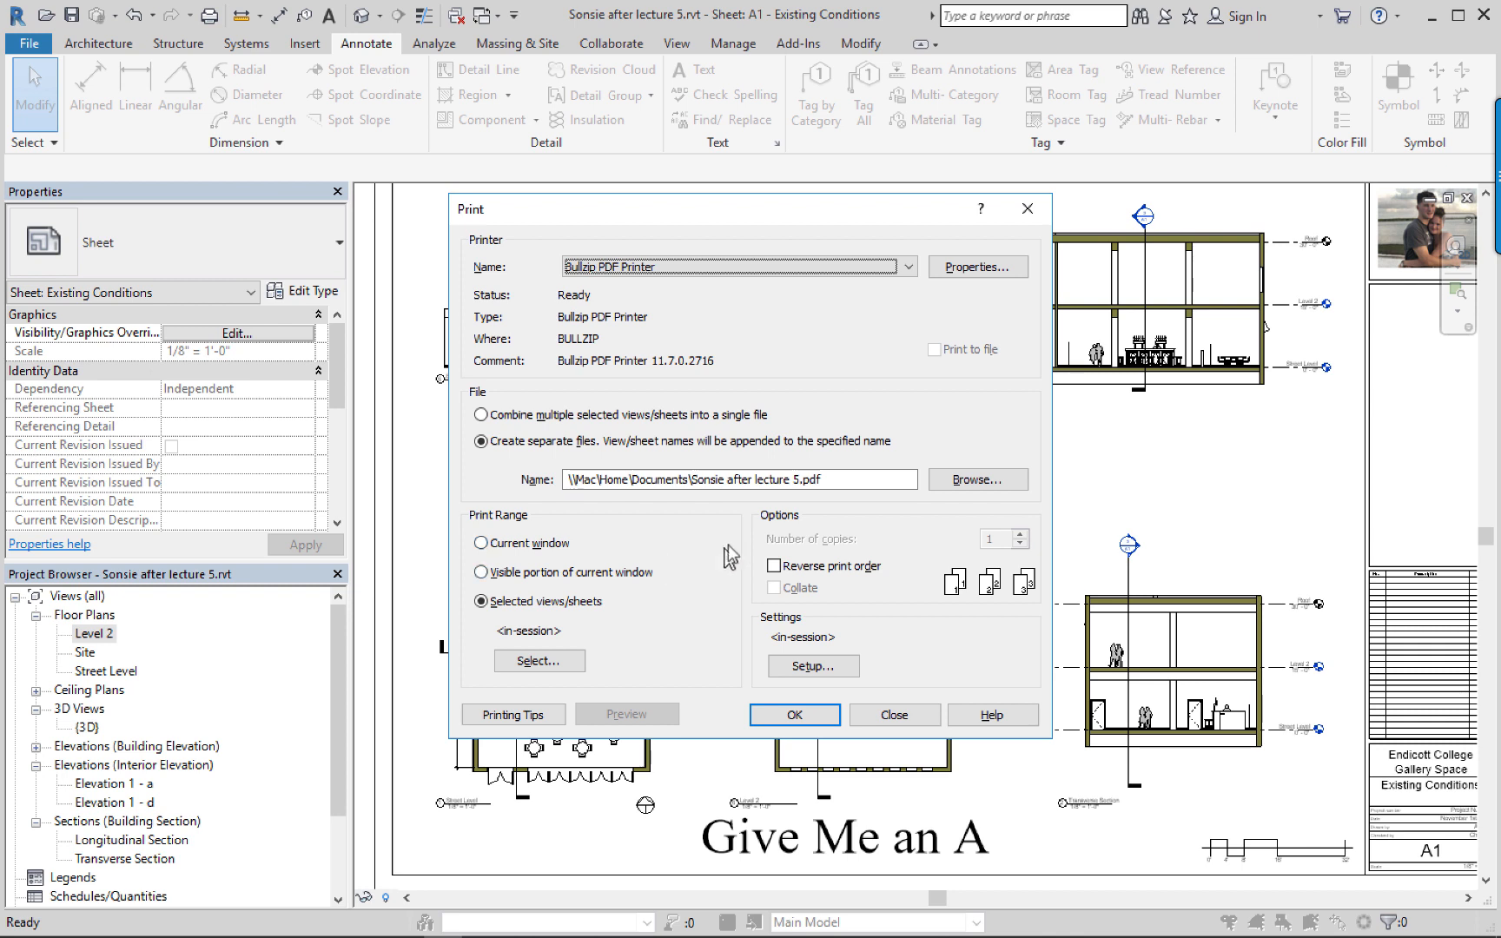
Limit the print range to the current window and set up the paper offset from corner with no margin at 100% zoom.
left_click(491, 543)
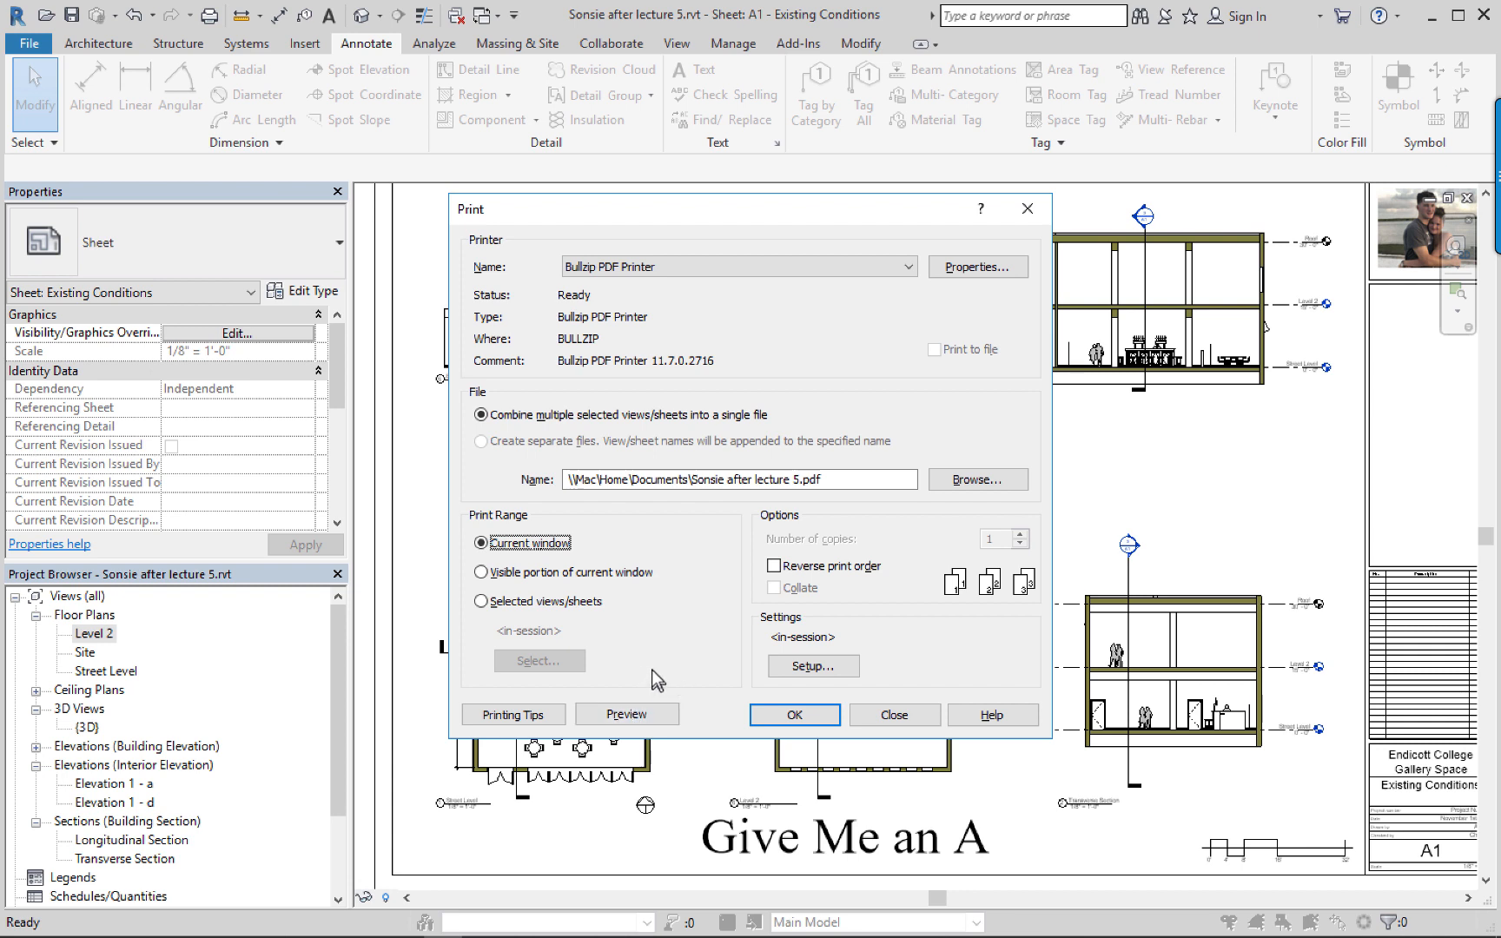
left_click(810, 667)
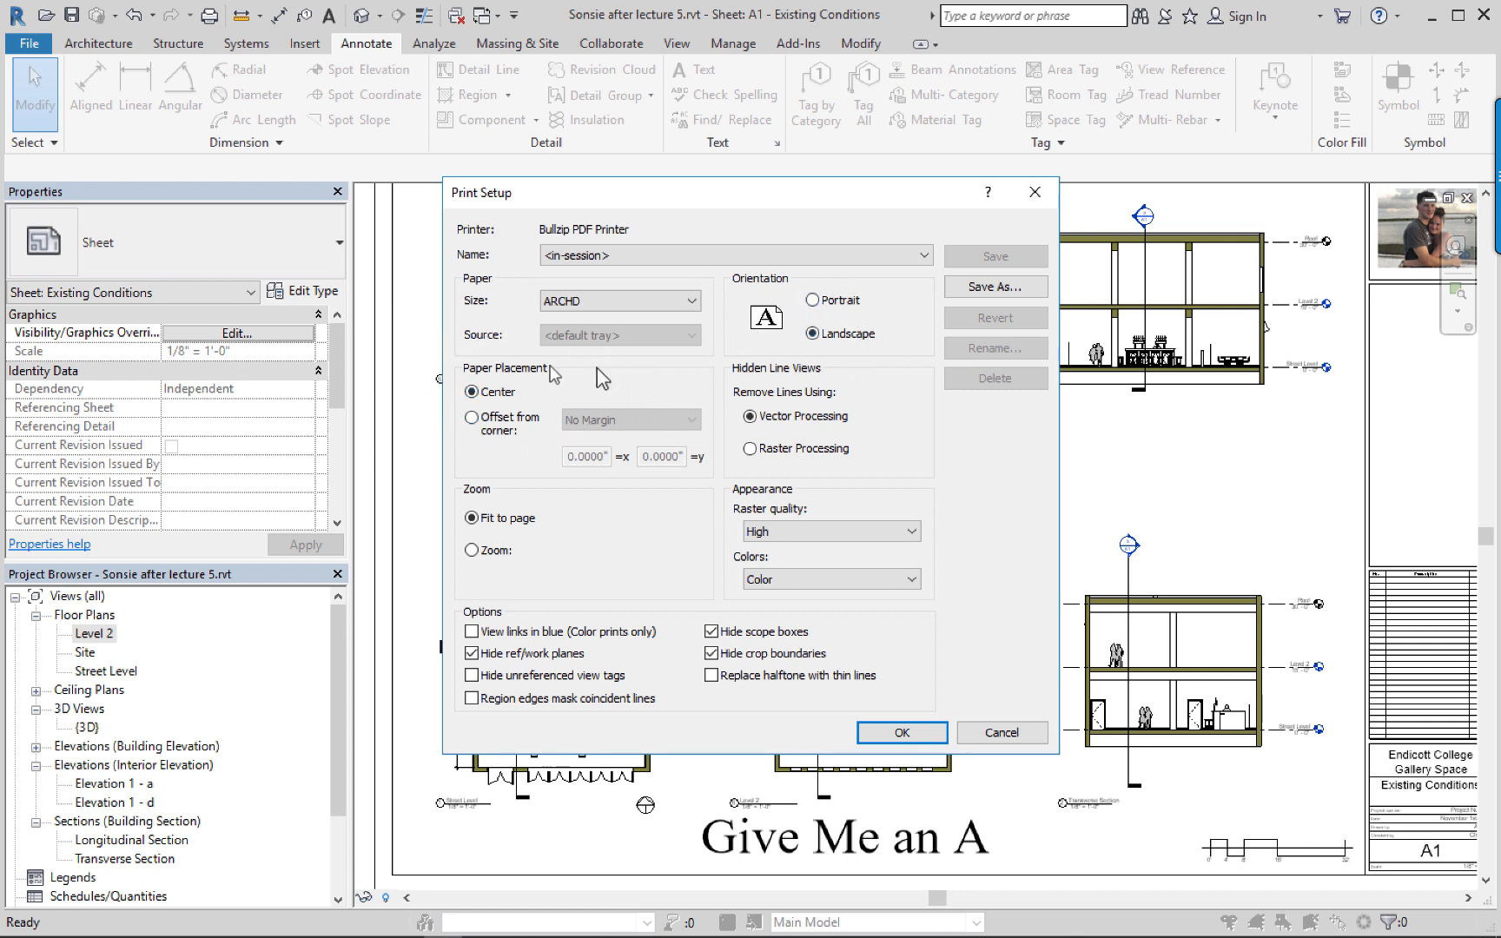
left_click(471, 393)
left_click(472, 418)
left_click(471, 550)
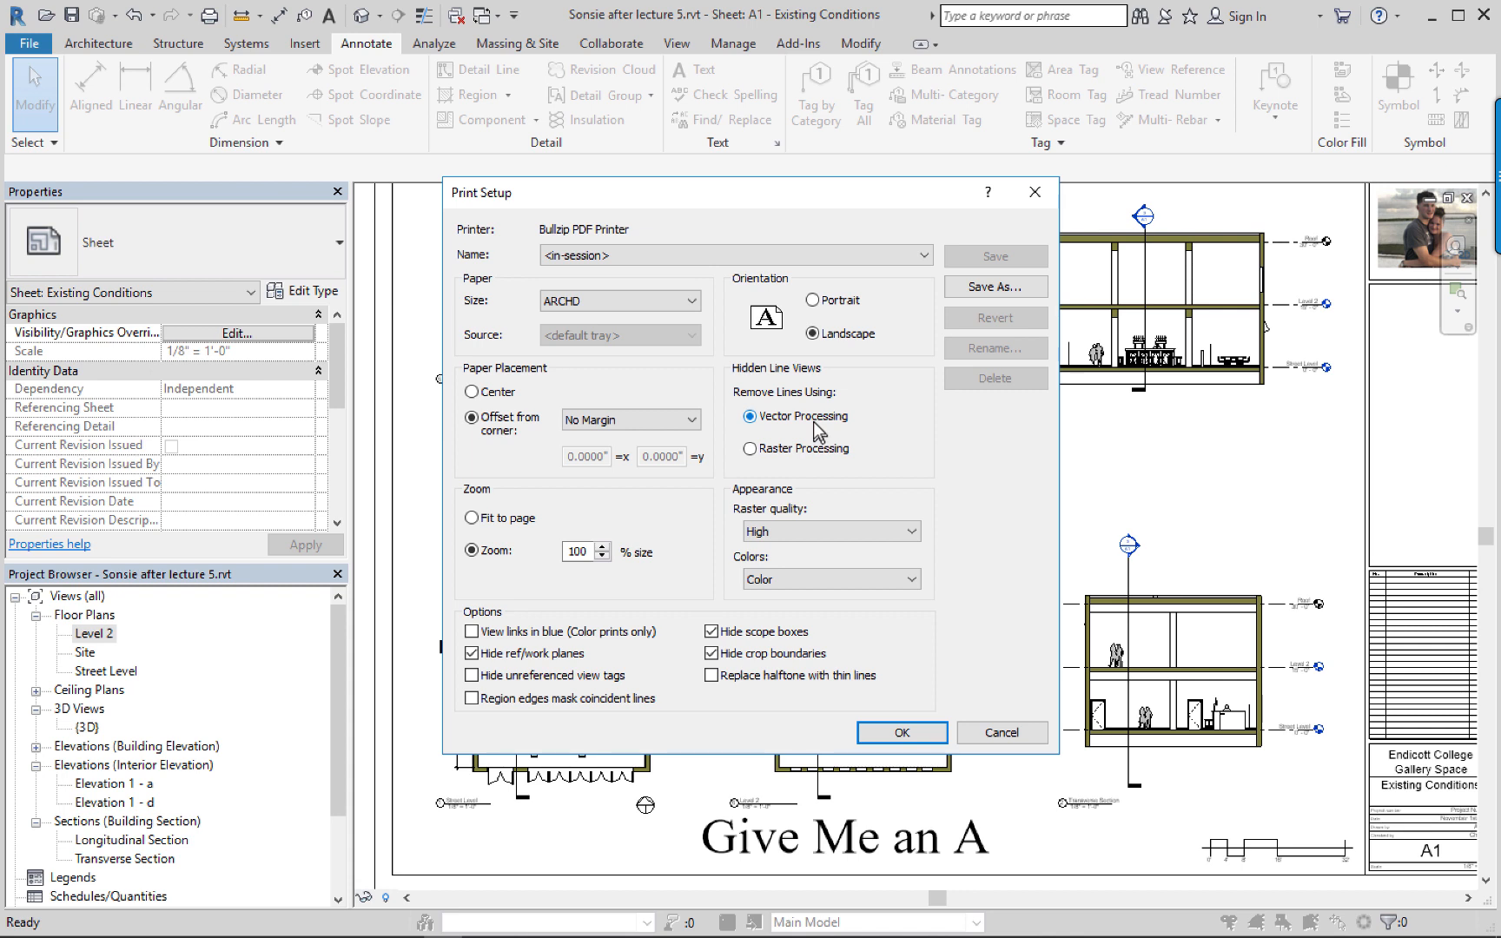
Keep the raster quality at High and turn off hiding crop boundaries in the print setup.
left_click(792, 532)
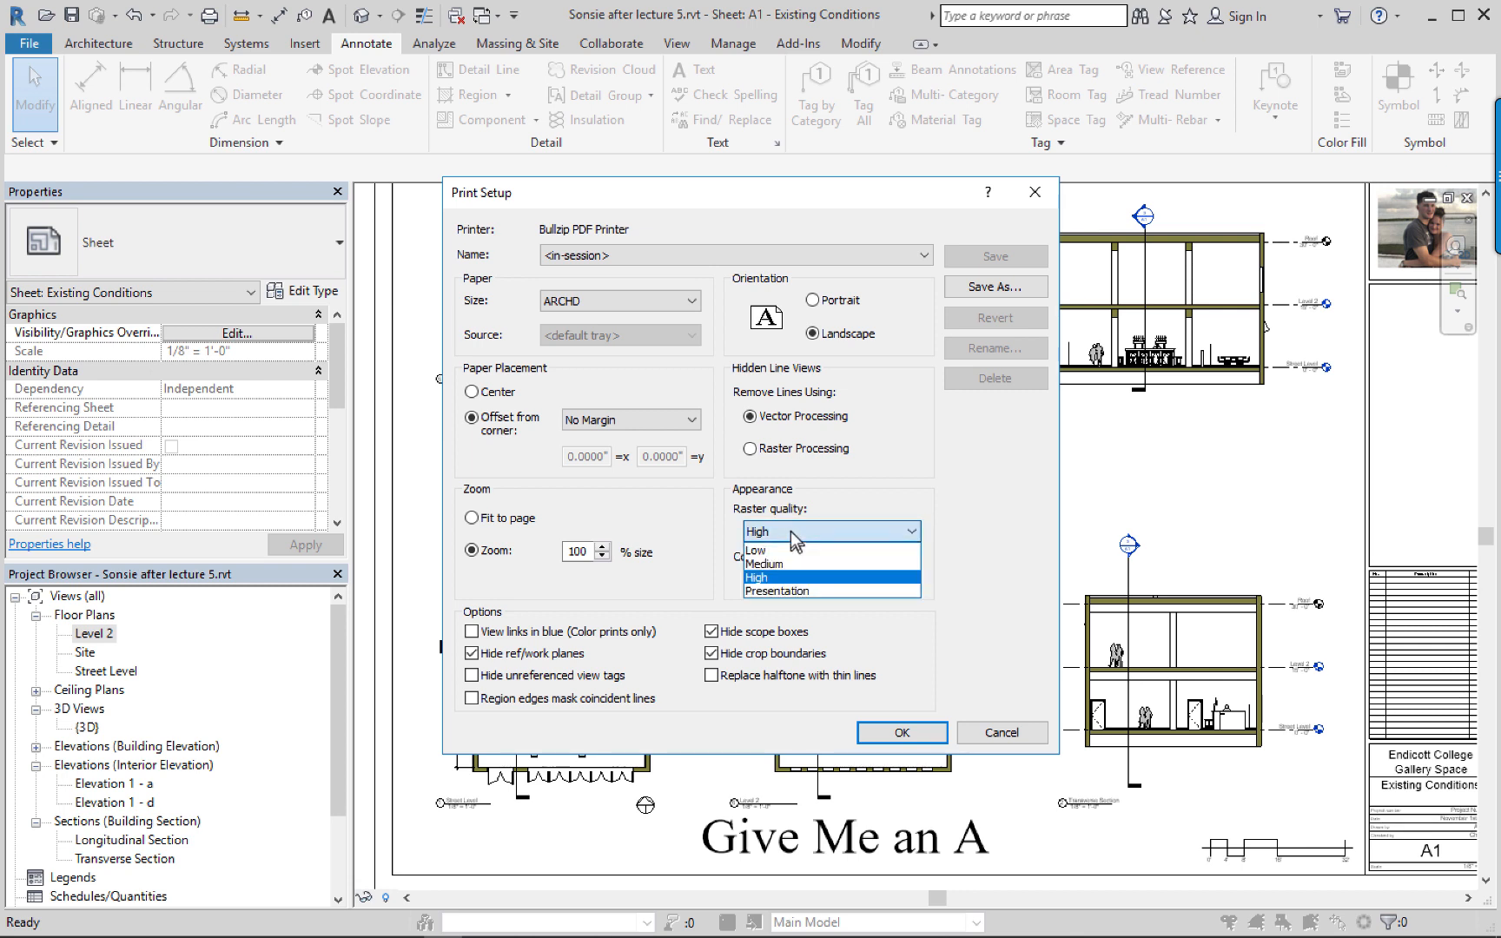
left_click(790, 531)
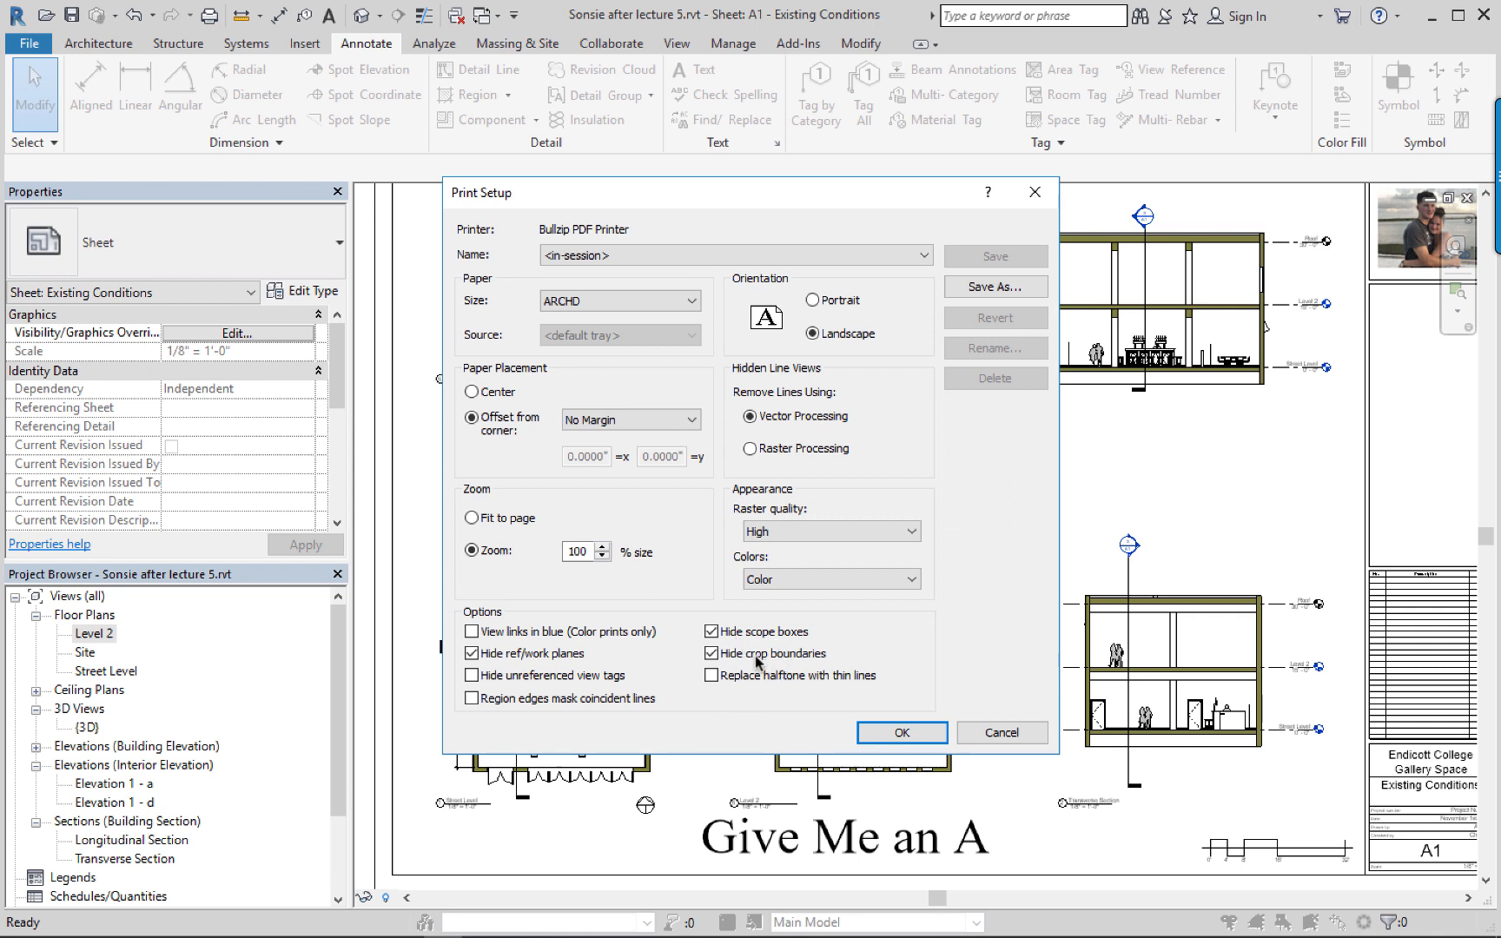
left_click(711, 653)
Save the print setup under the name Arch D PDF and accept it for printing.
left_click(986, 287)
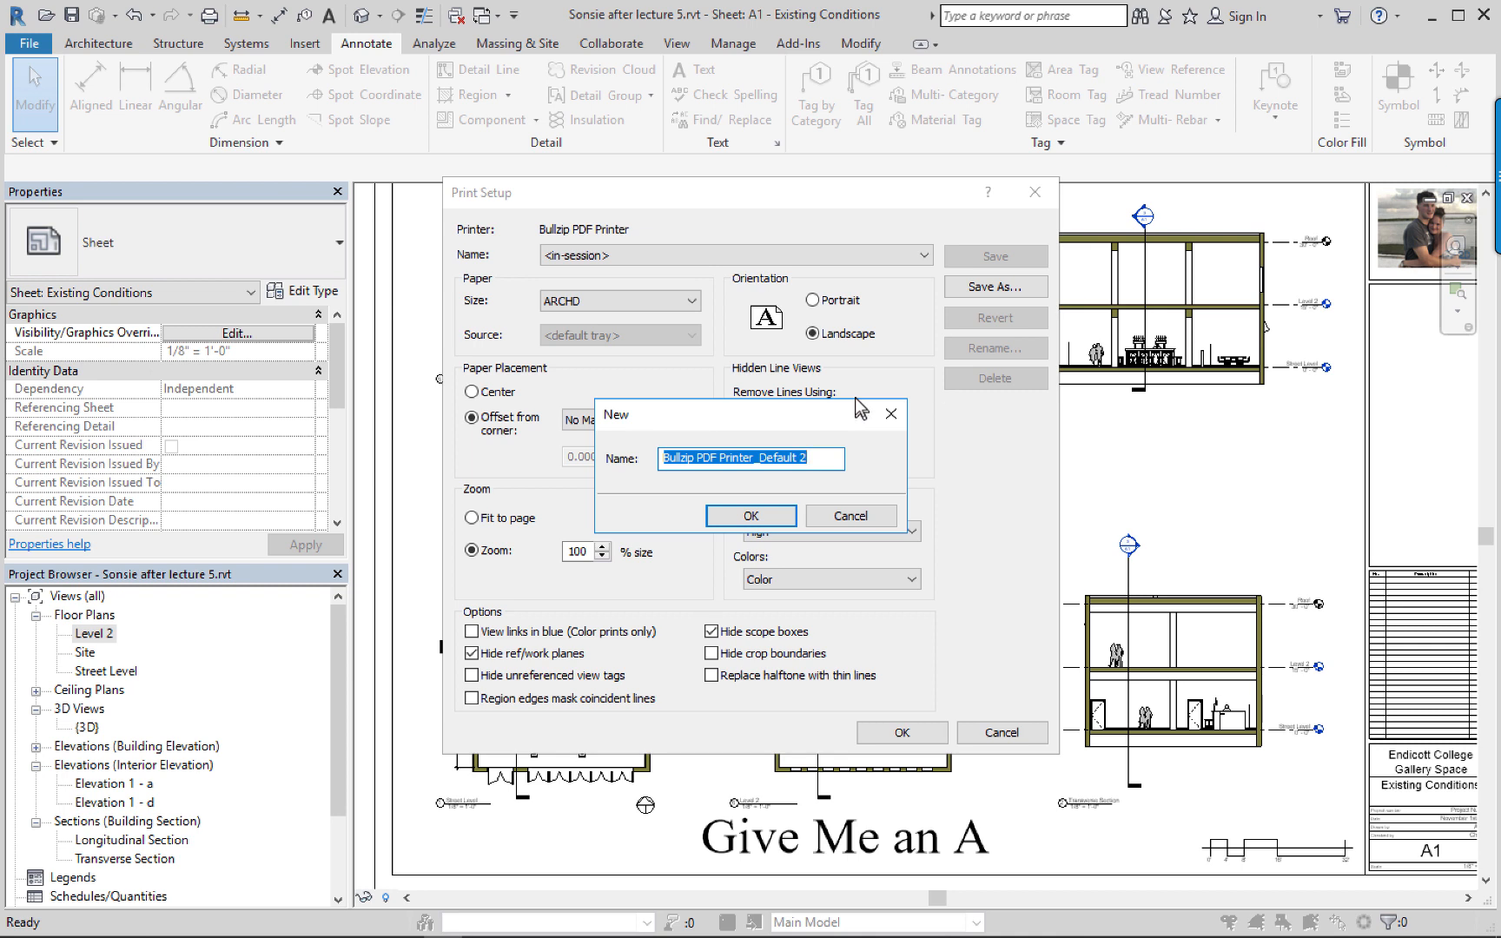
type("Arch D")
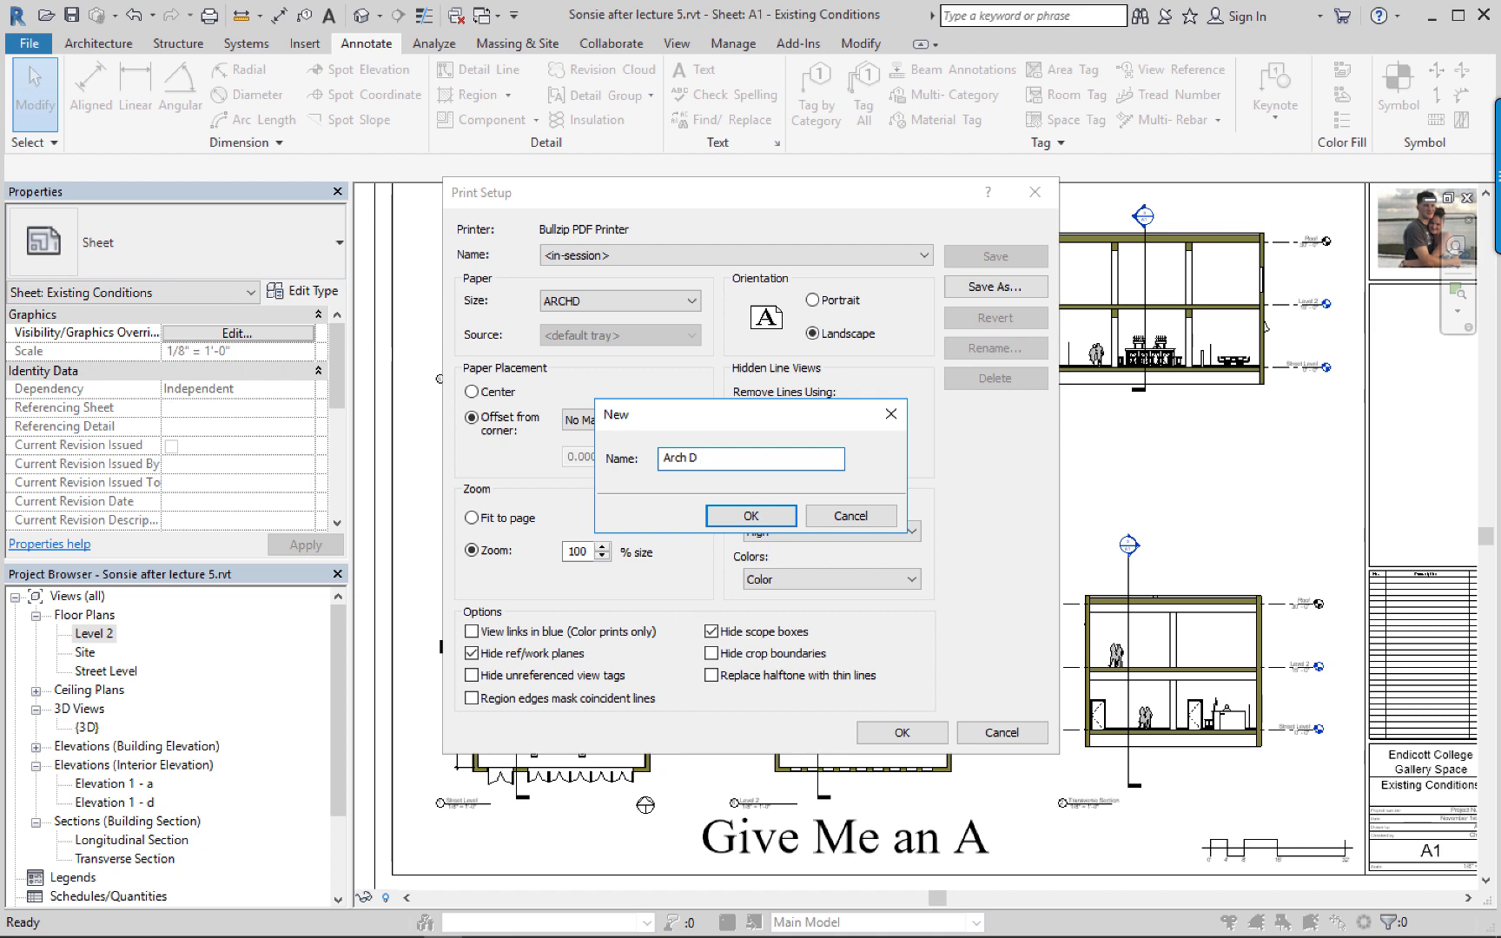
type(" PDF")
key("Return")
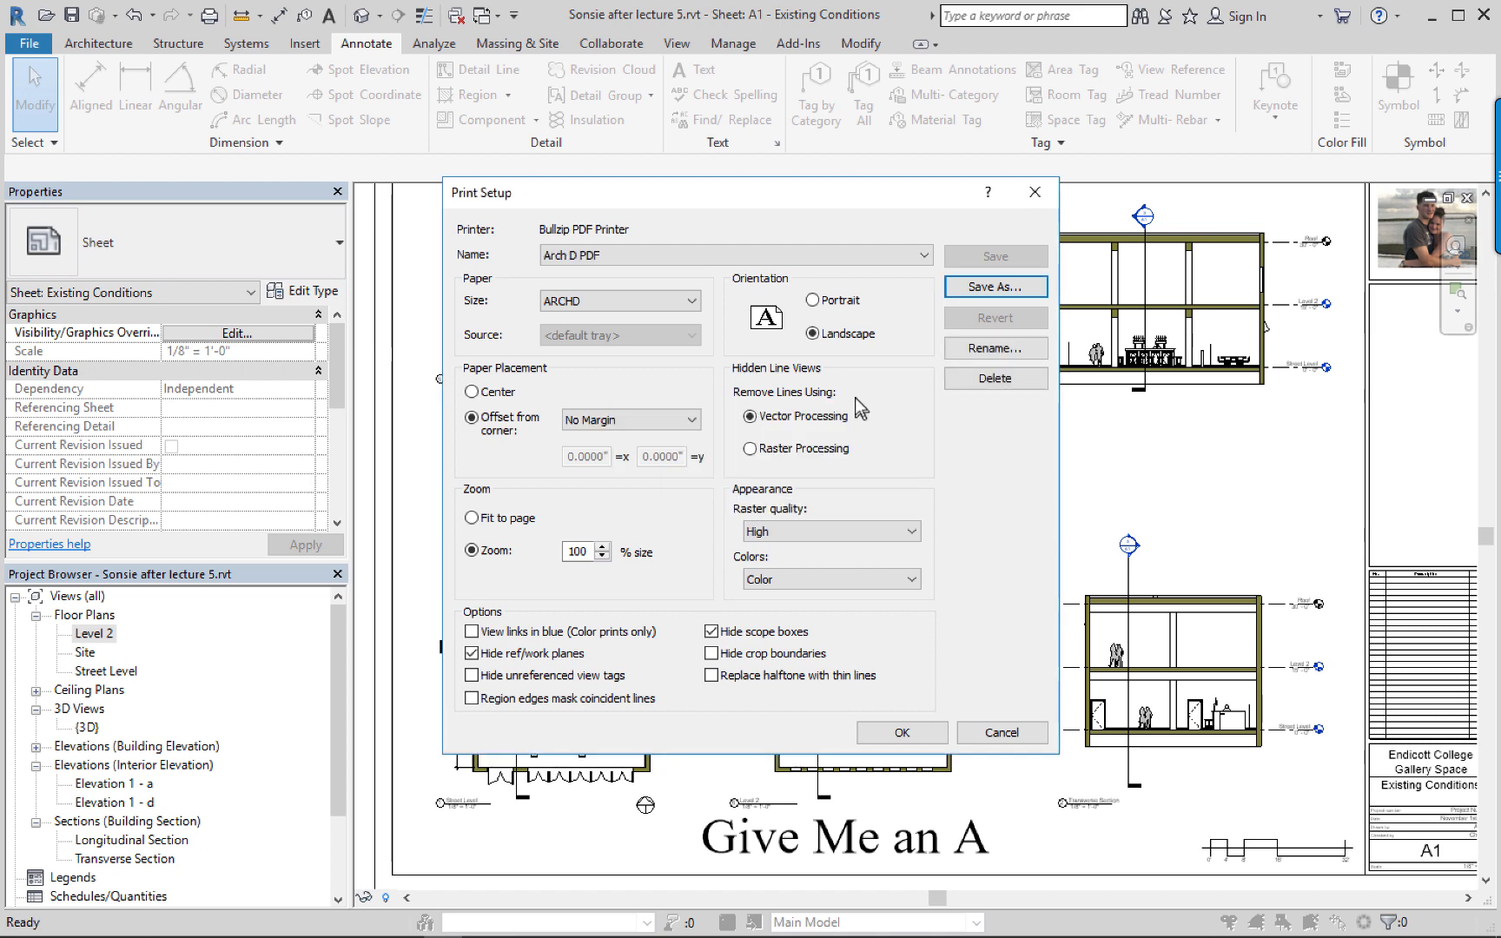
left_click(900, 734)
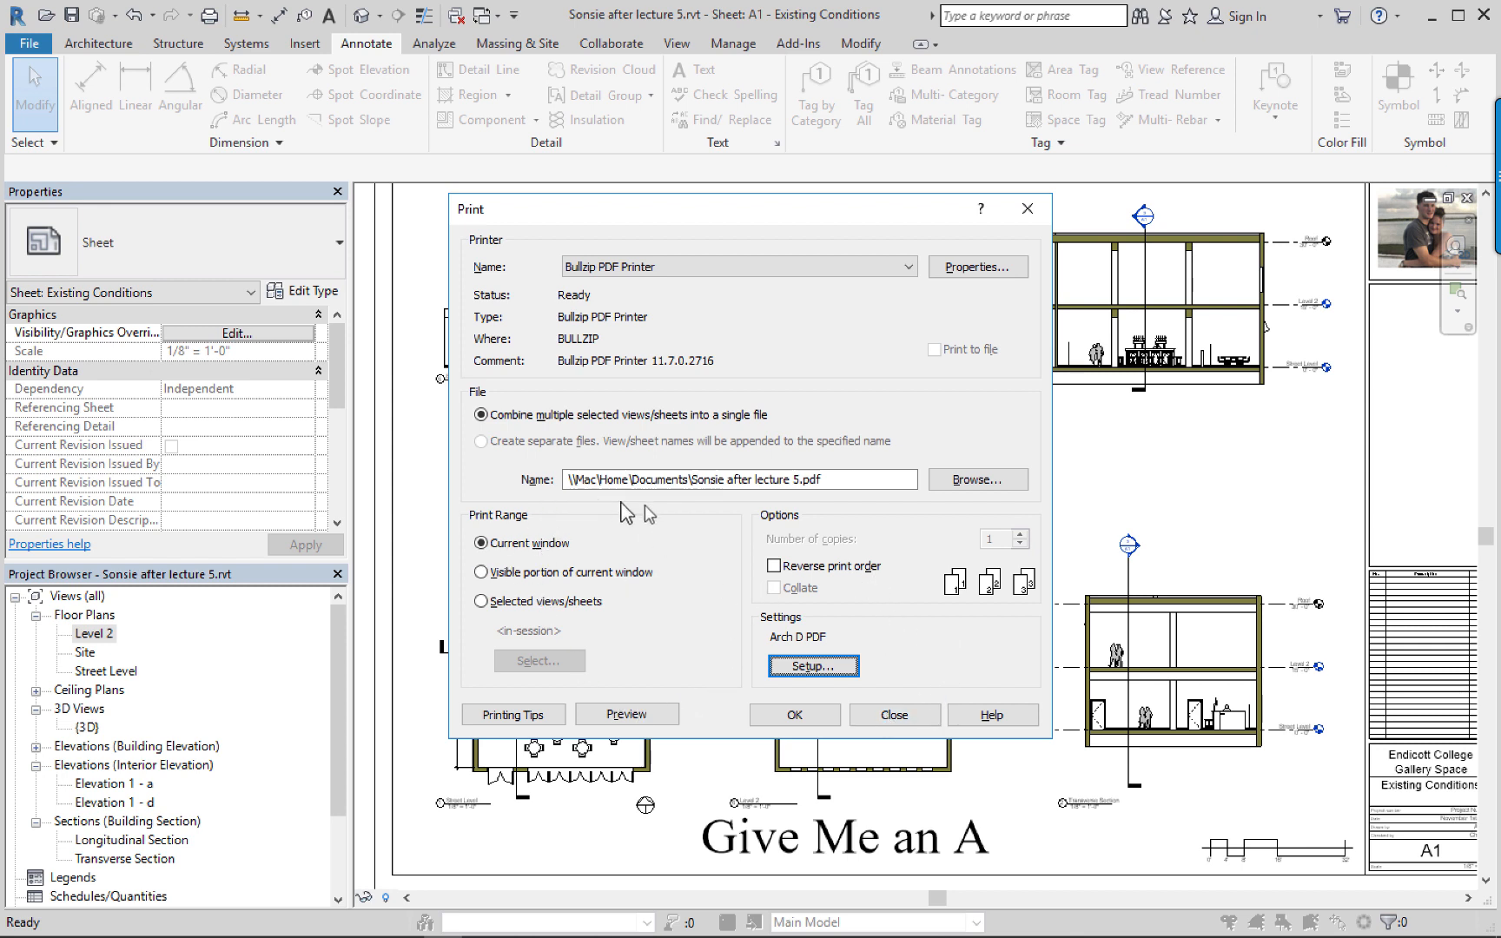
Preview the printed sheet before and after changing the print setup's paper placement to Center, and return to the print settings.
left_click(627, 714)
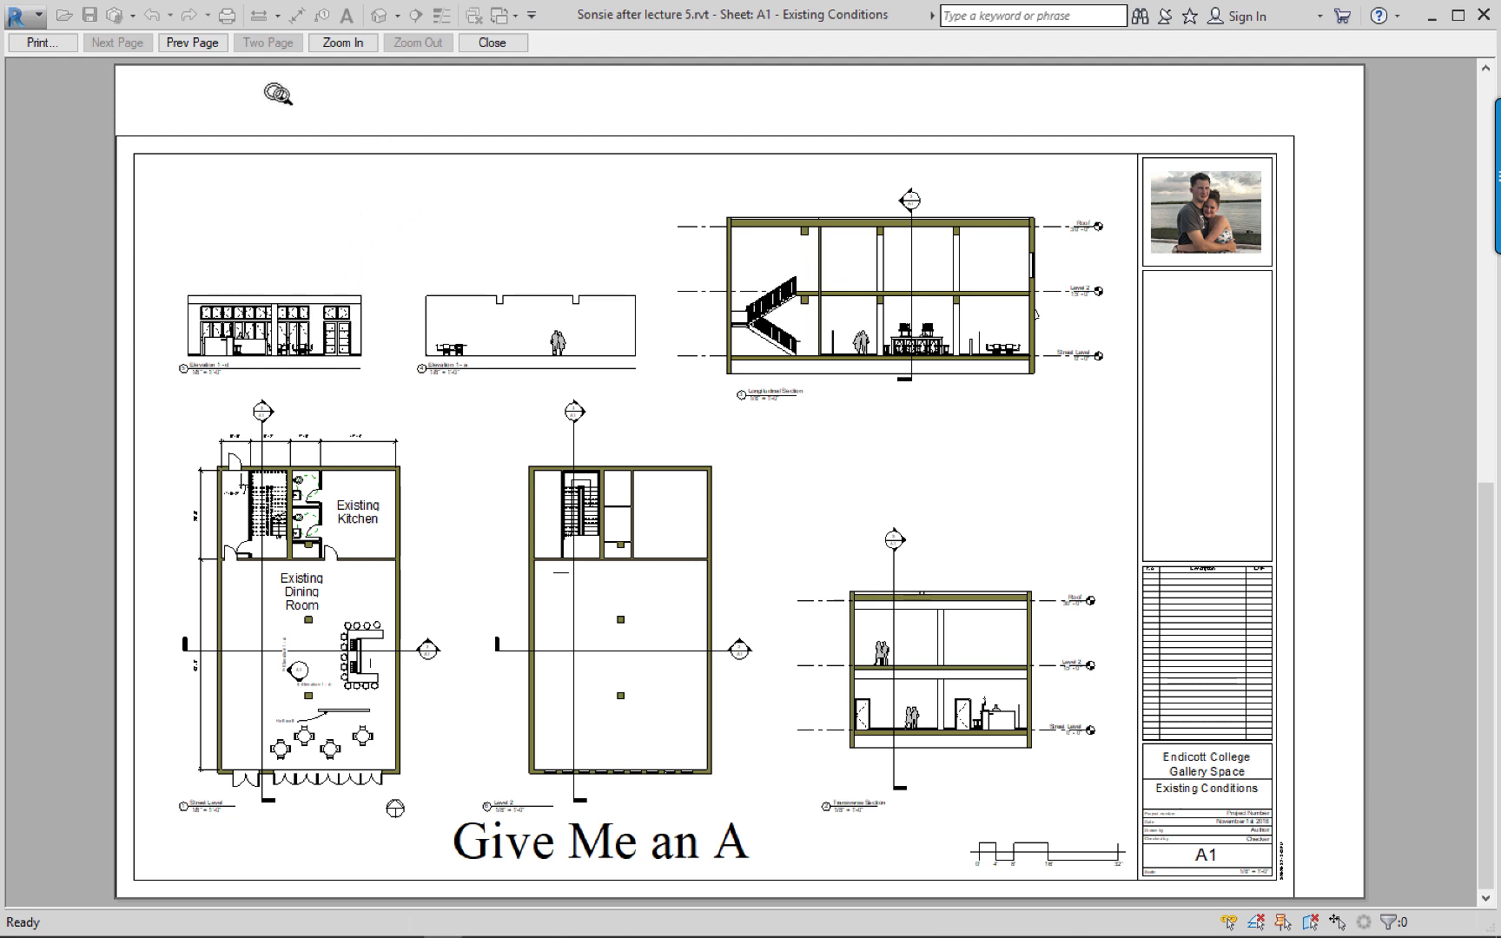
left_click(41, 43)
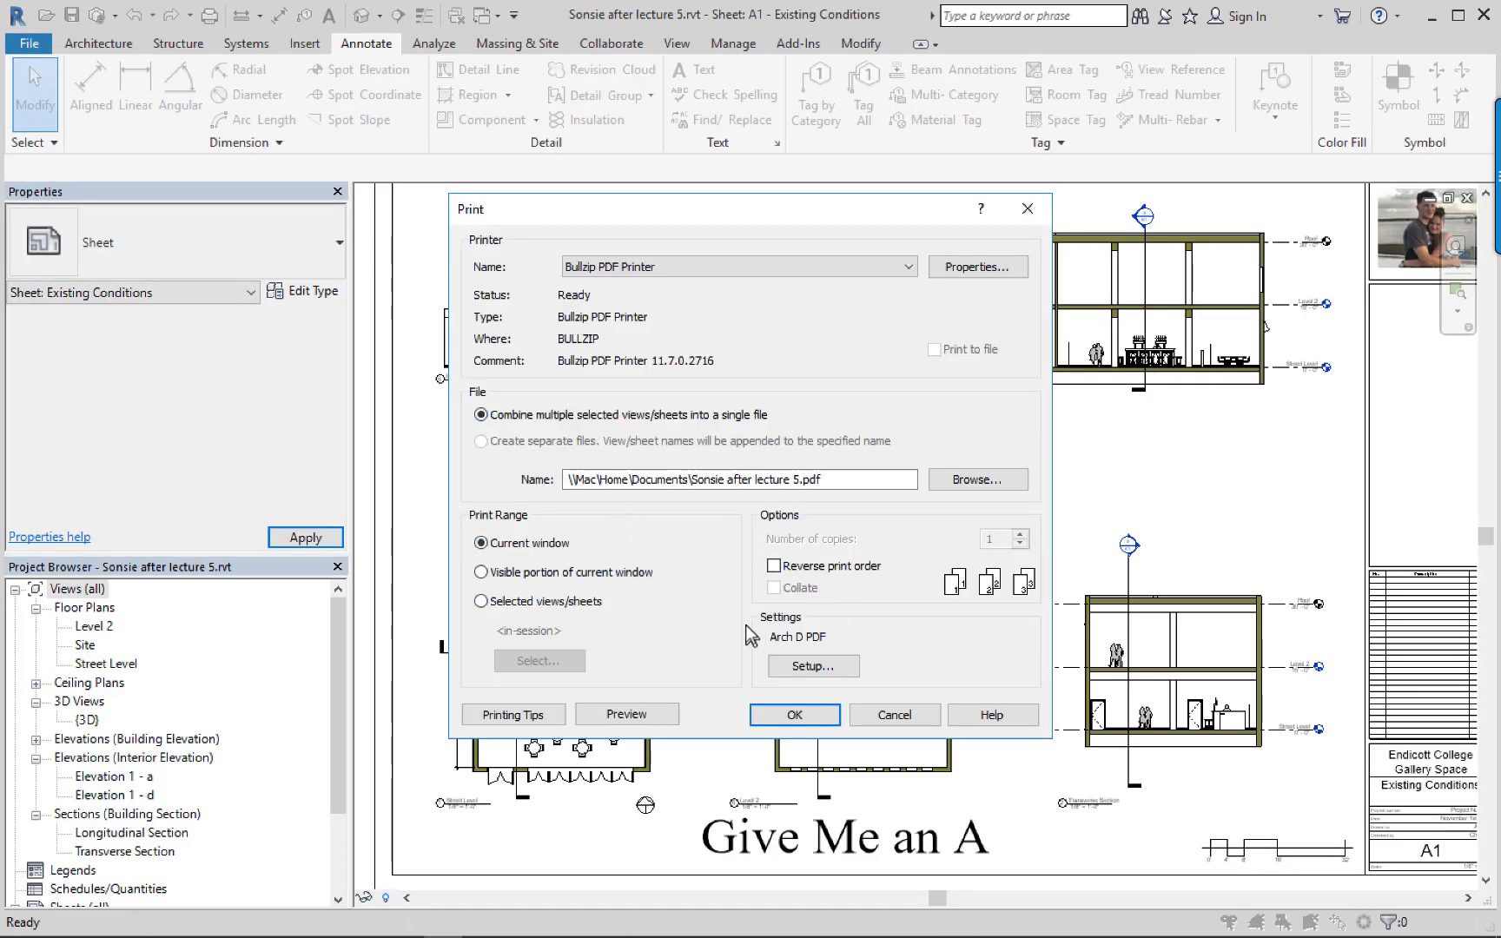
left_click(792, 666)
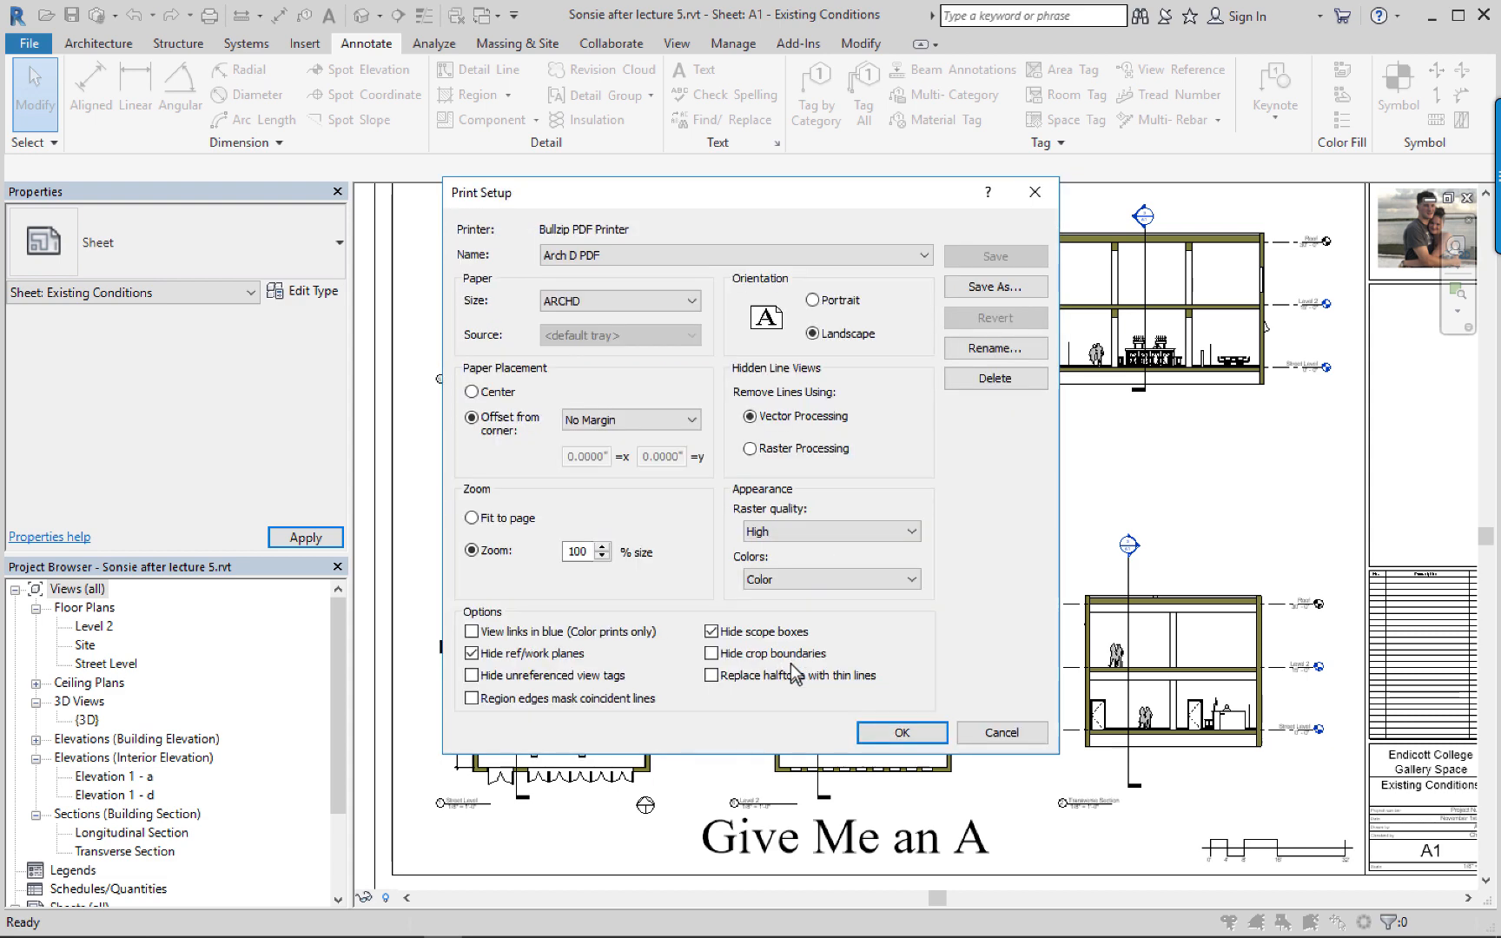
left_click(472, 392)
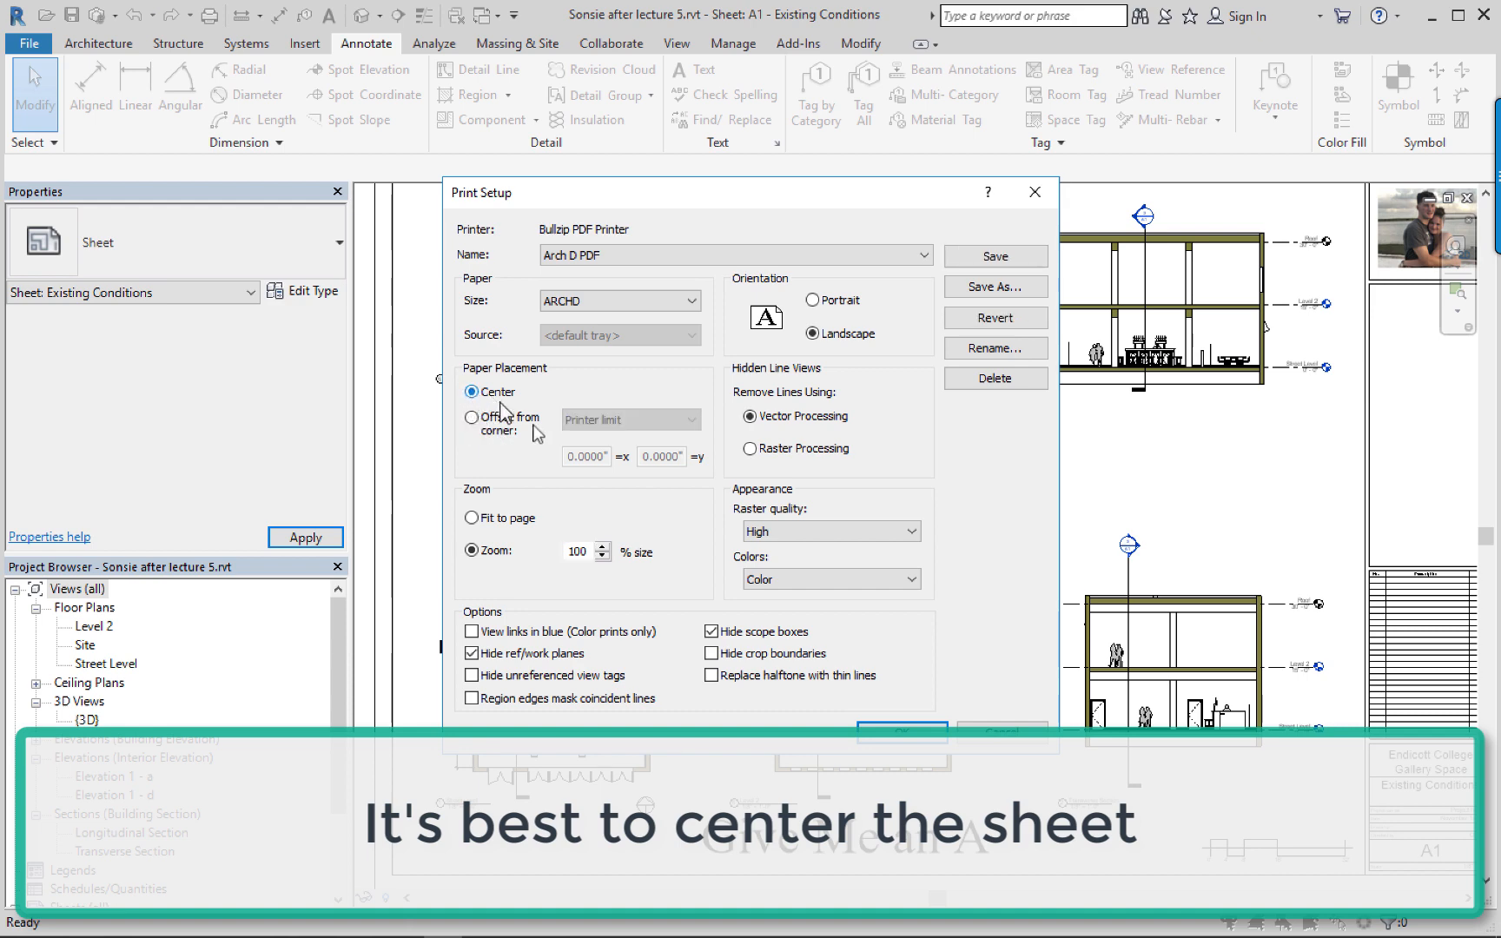
left_click(901, 732)
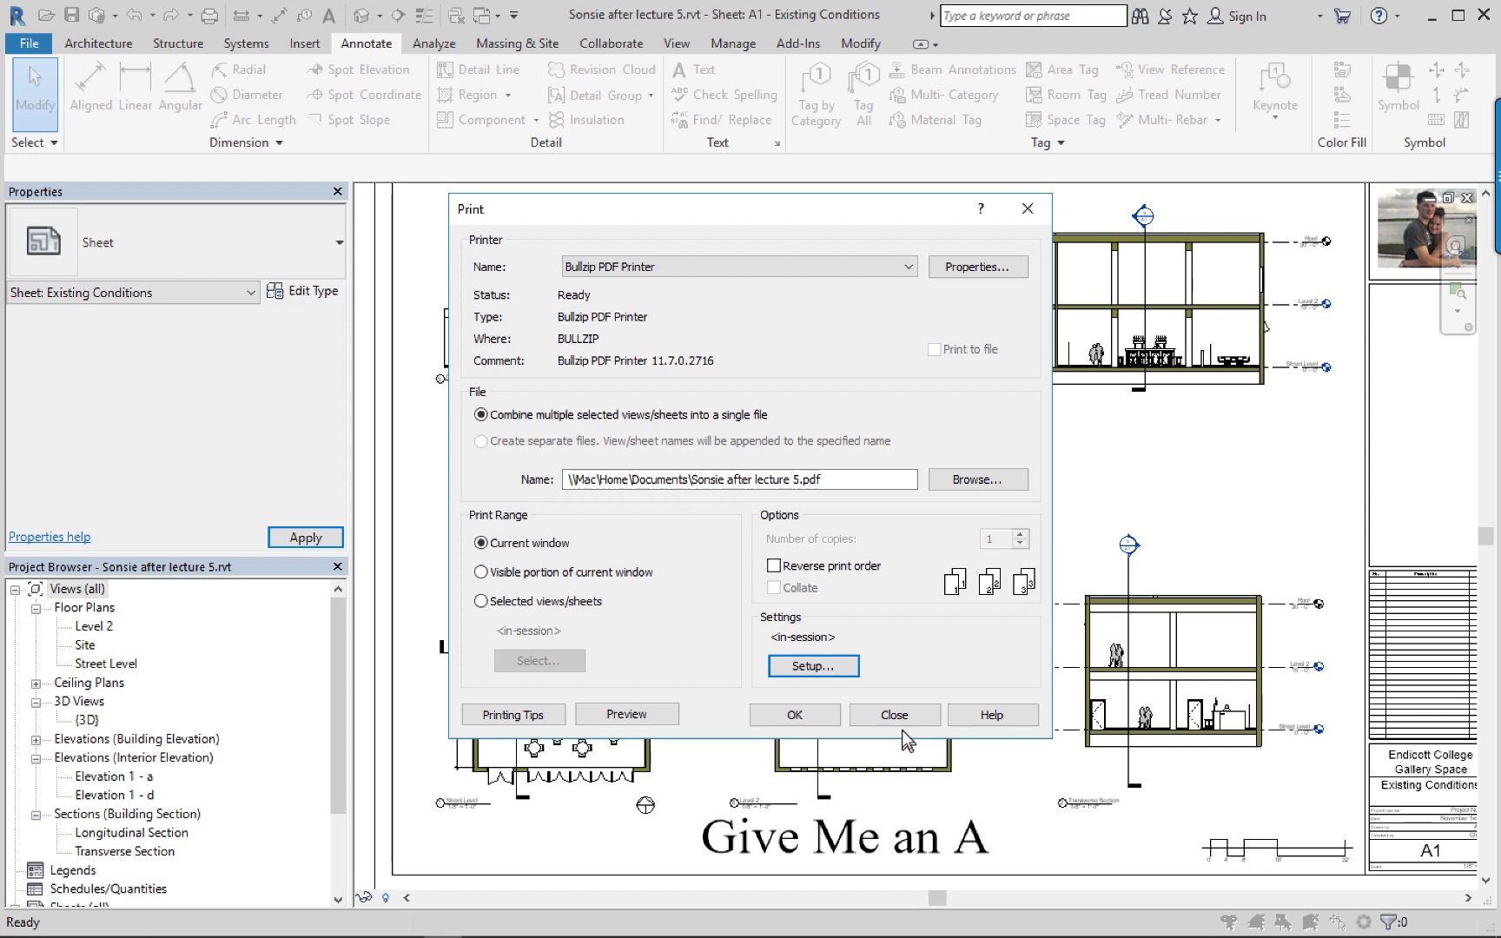
left_click(626, 714)
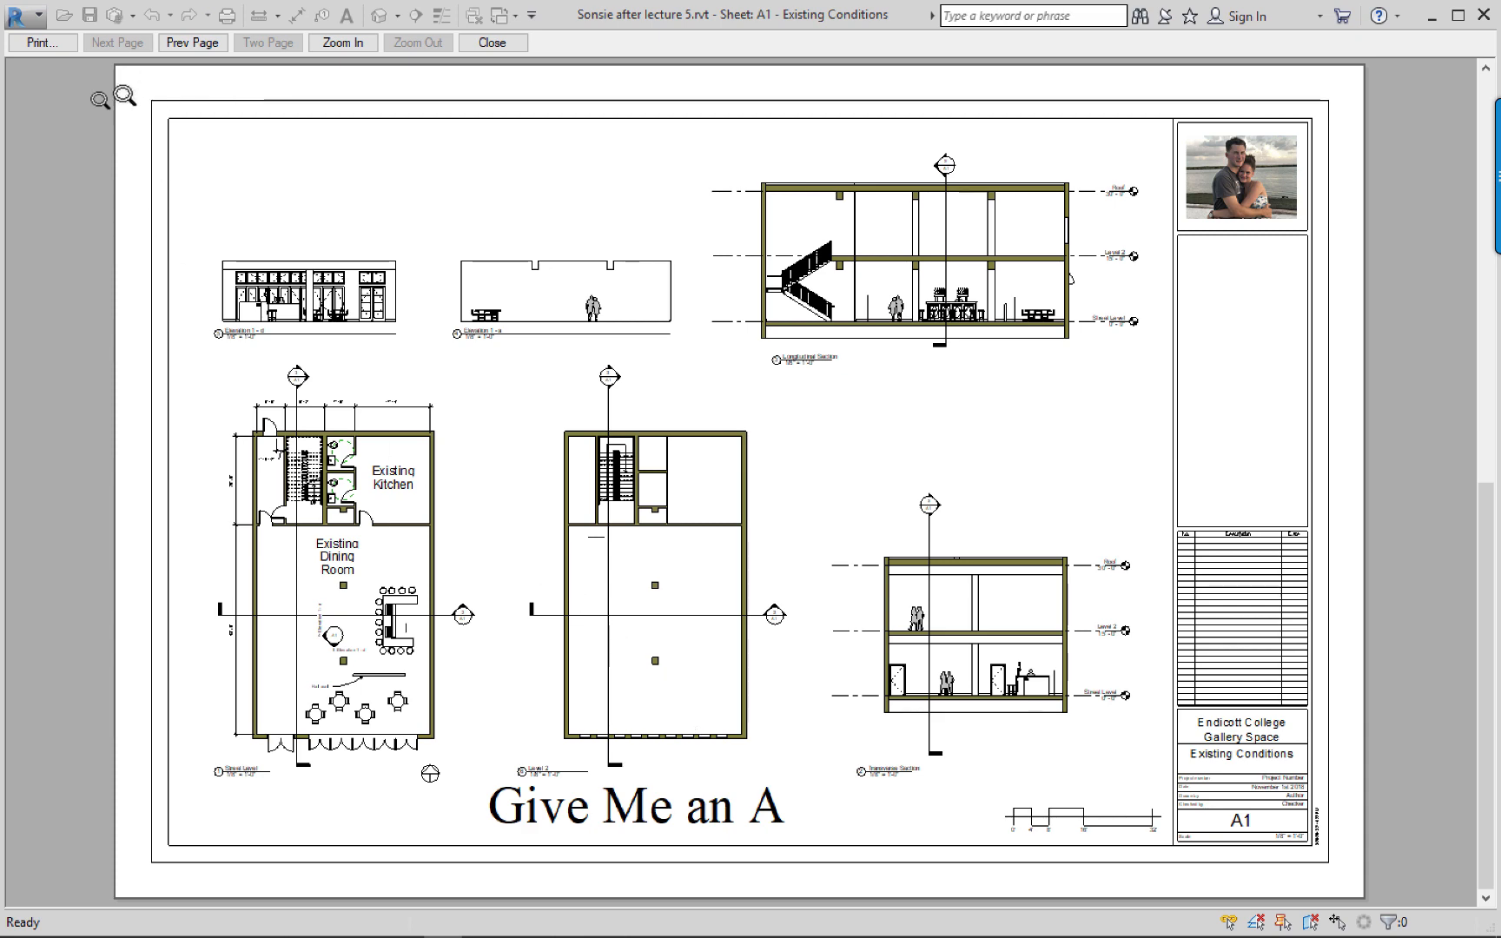
left_click(34, 42)
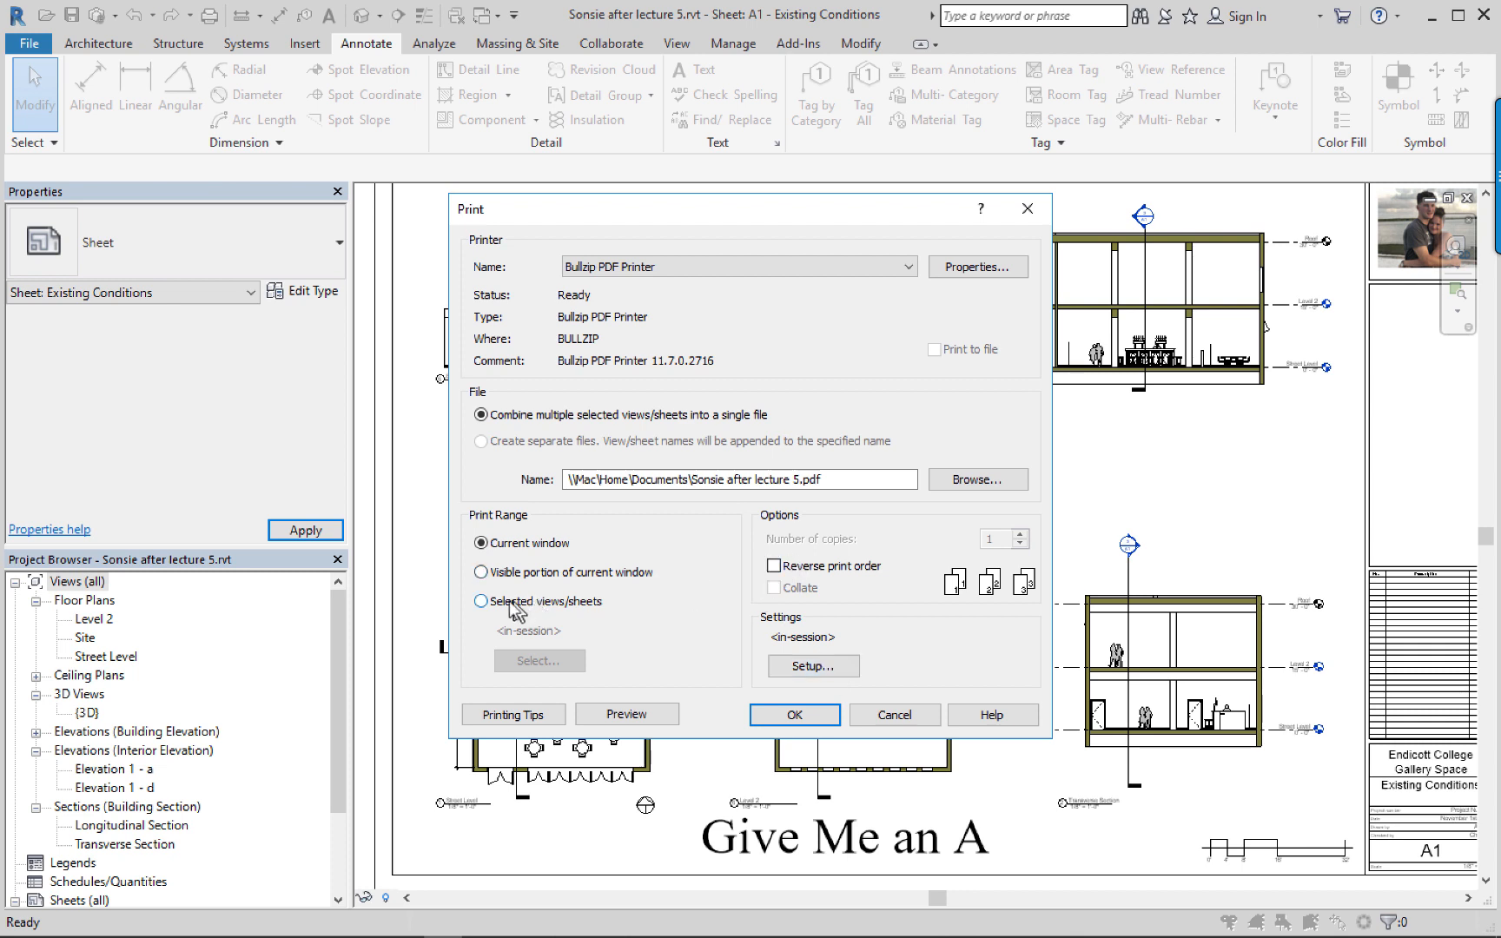
Set the print range to selected views/sheets and include sheets A1 - Existing Conditions and A2 - Unnamed.
scroll(504, 594, "up", 3, "ctrl")
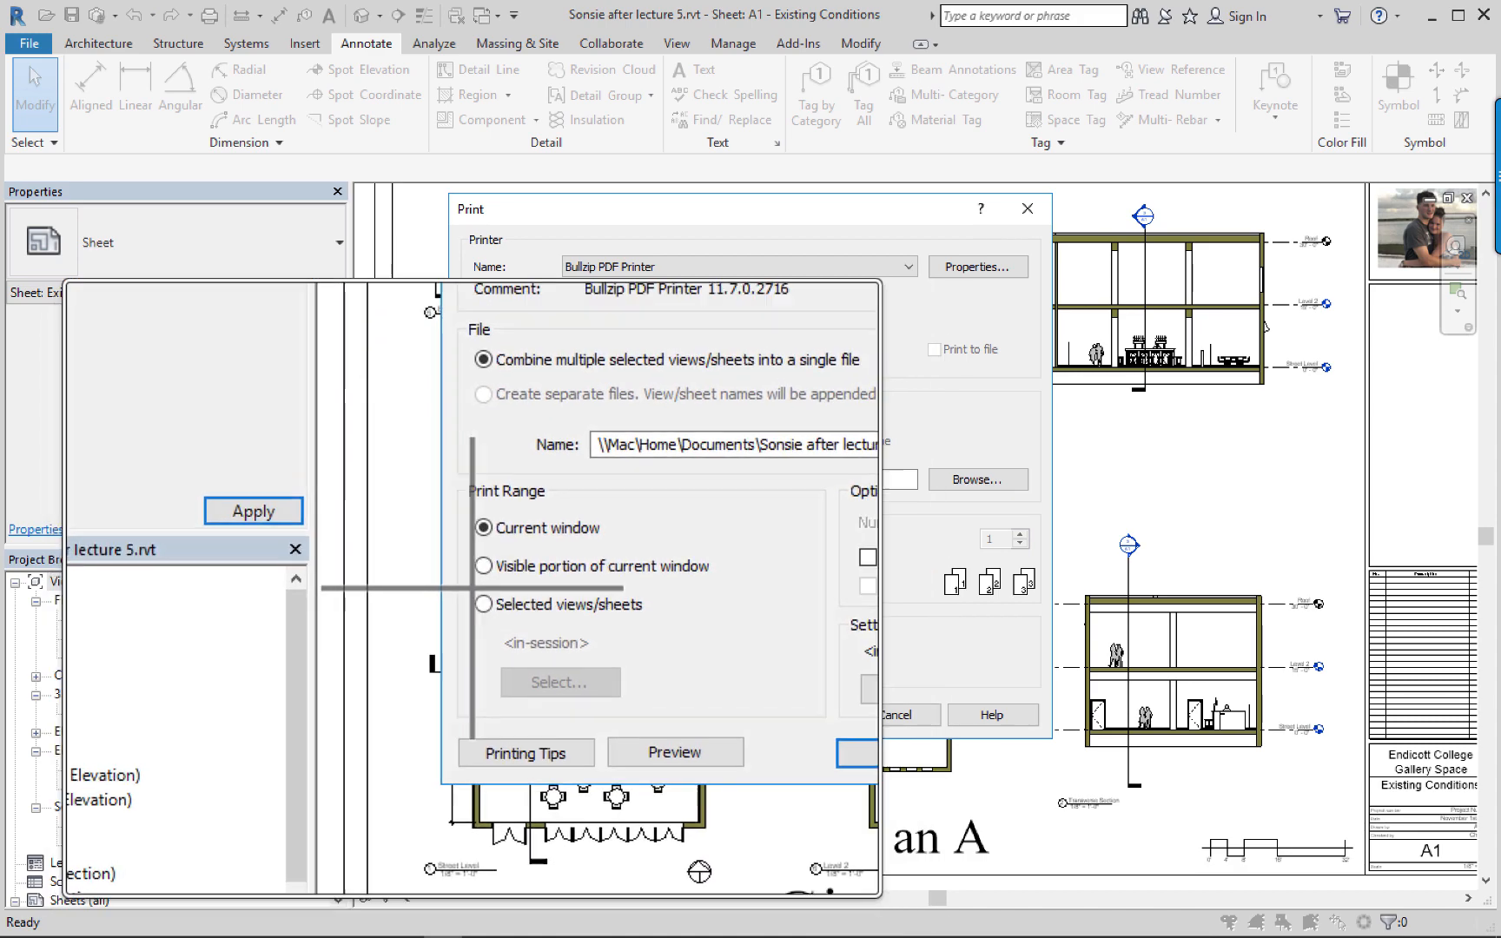
scroll(526, 614, "down", 3, "ctrl")
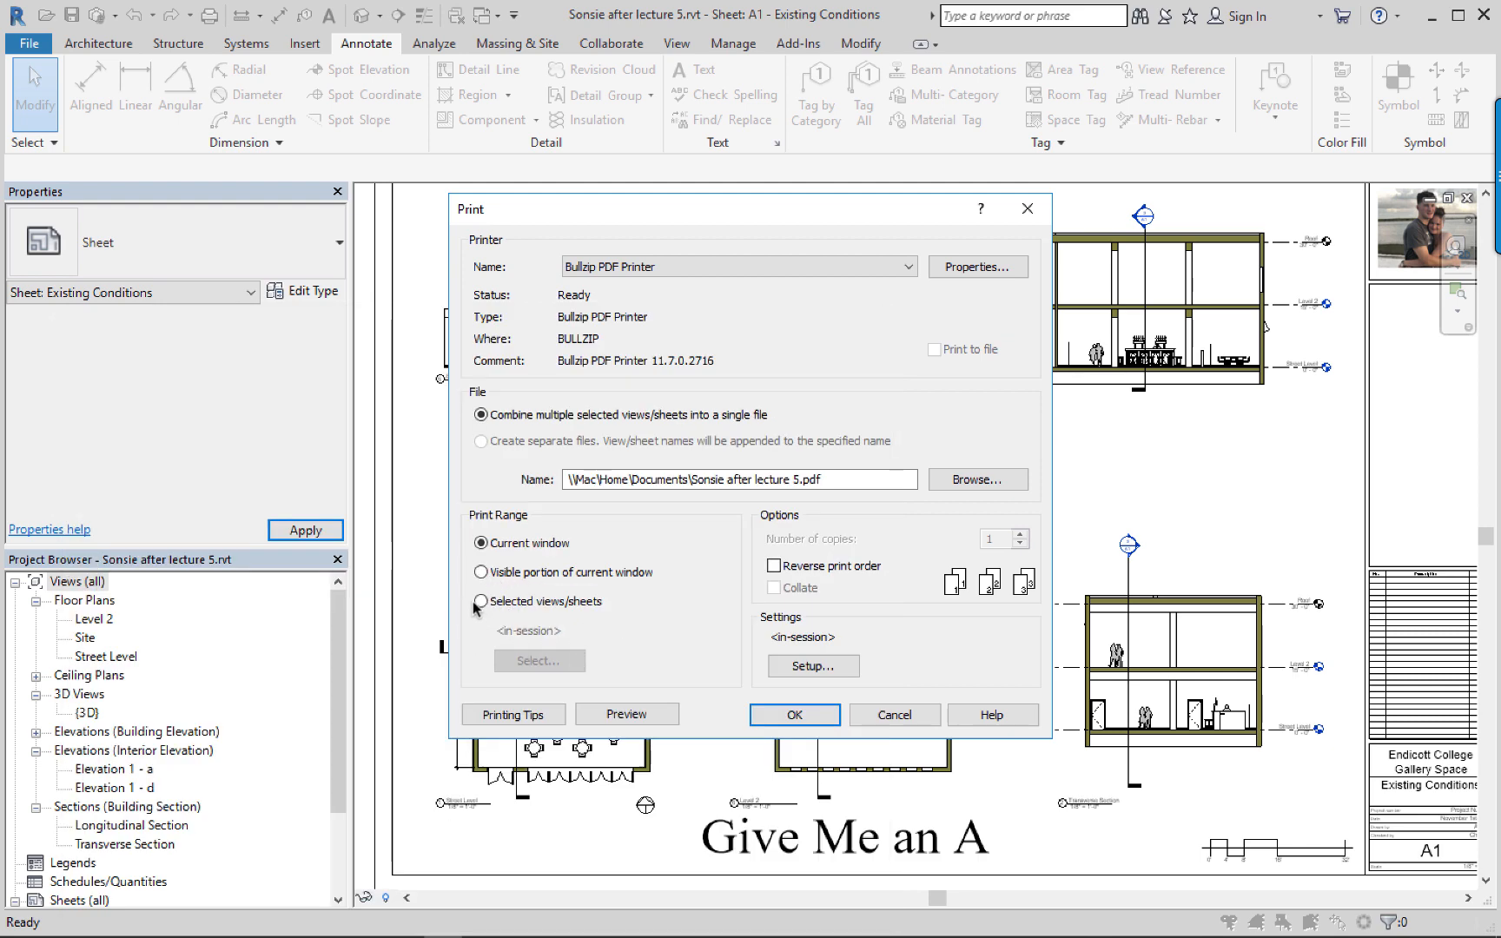
left_click(479, 601)
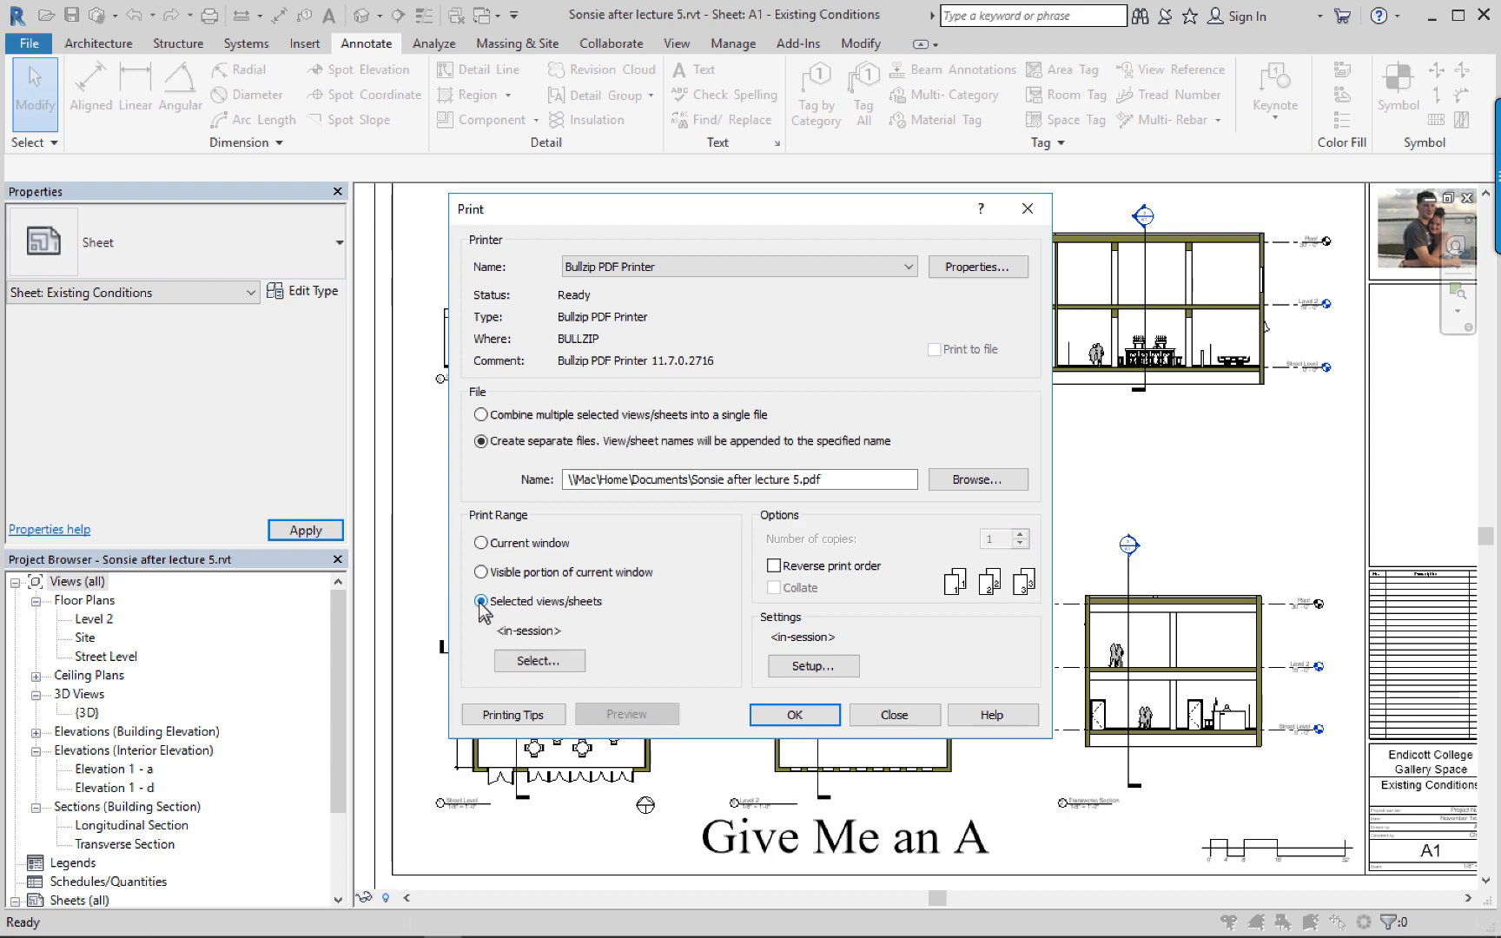
left_click(537, 663)
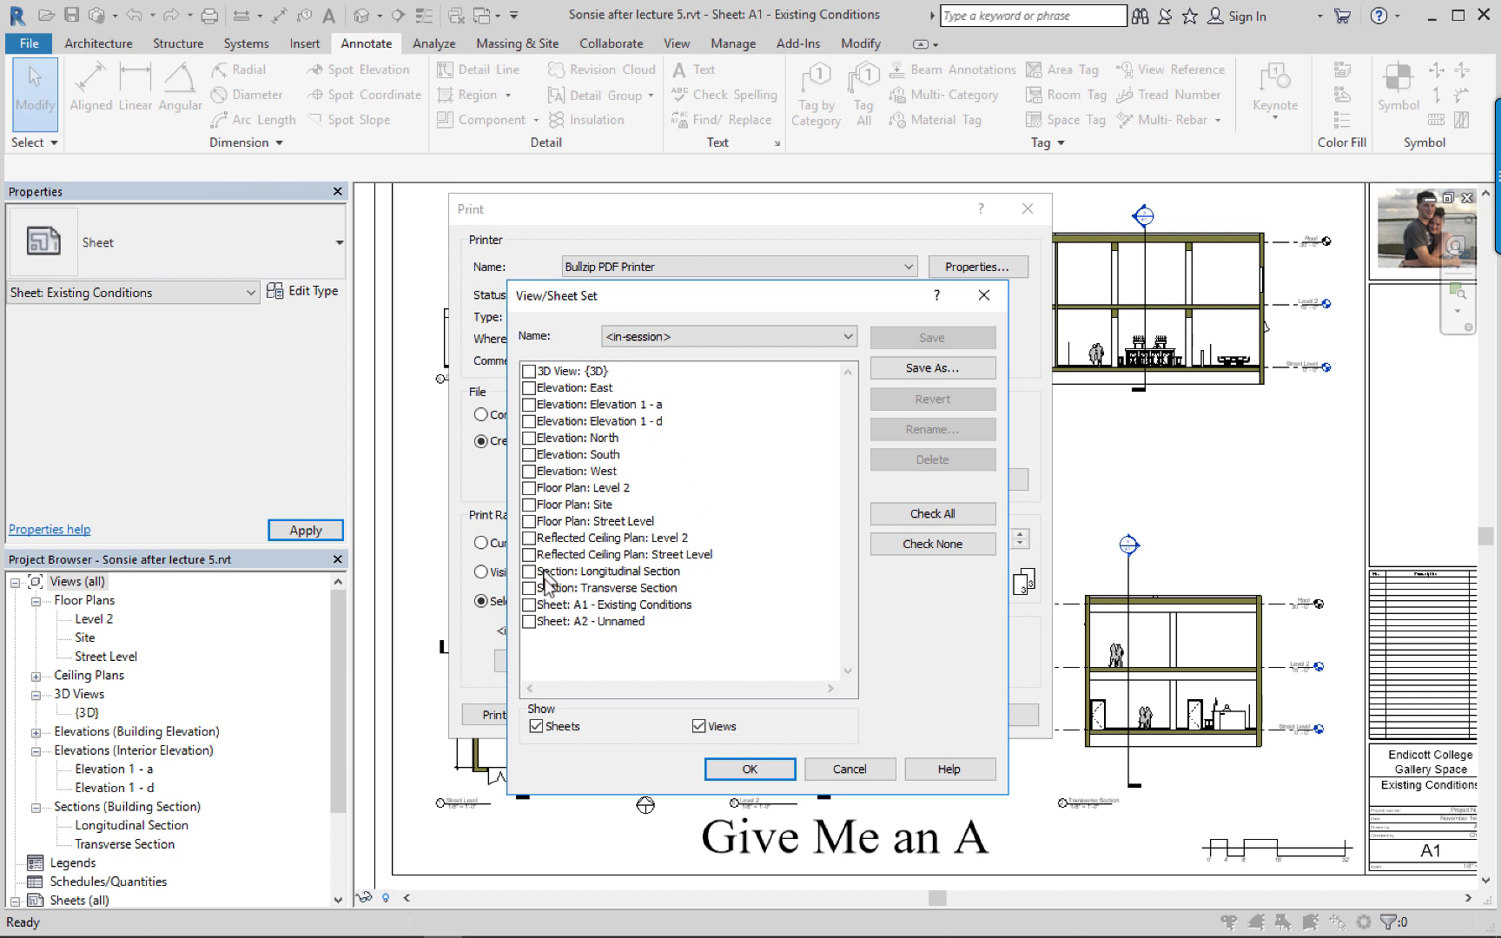
left_click(528, 605)
left_click(528, 621)
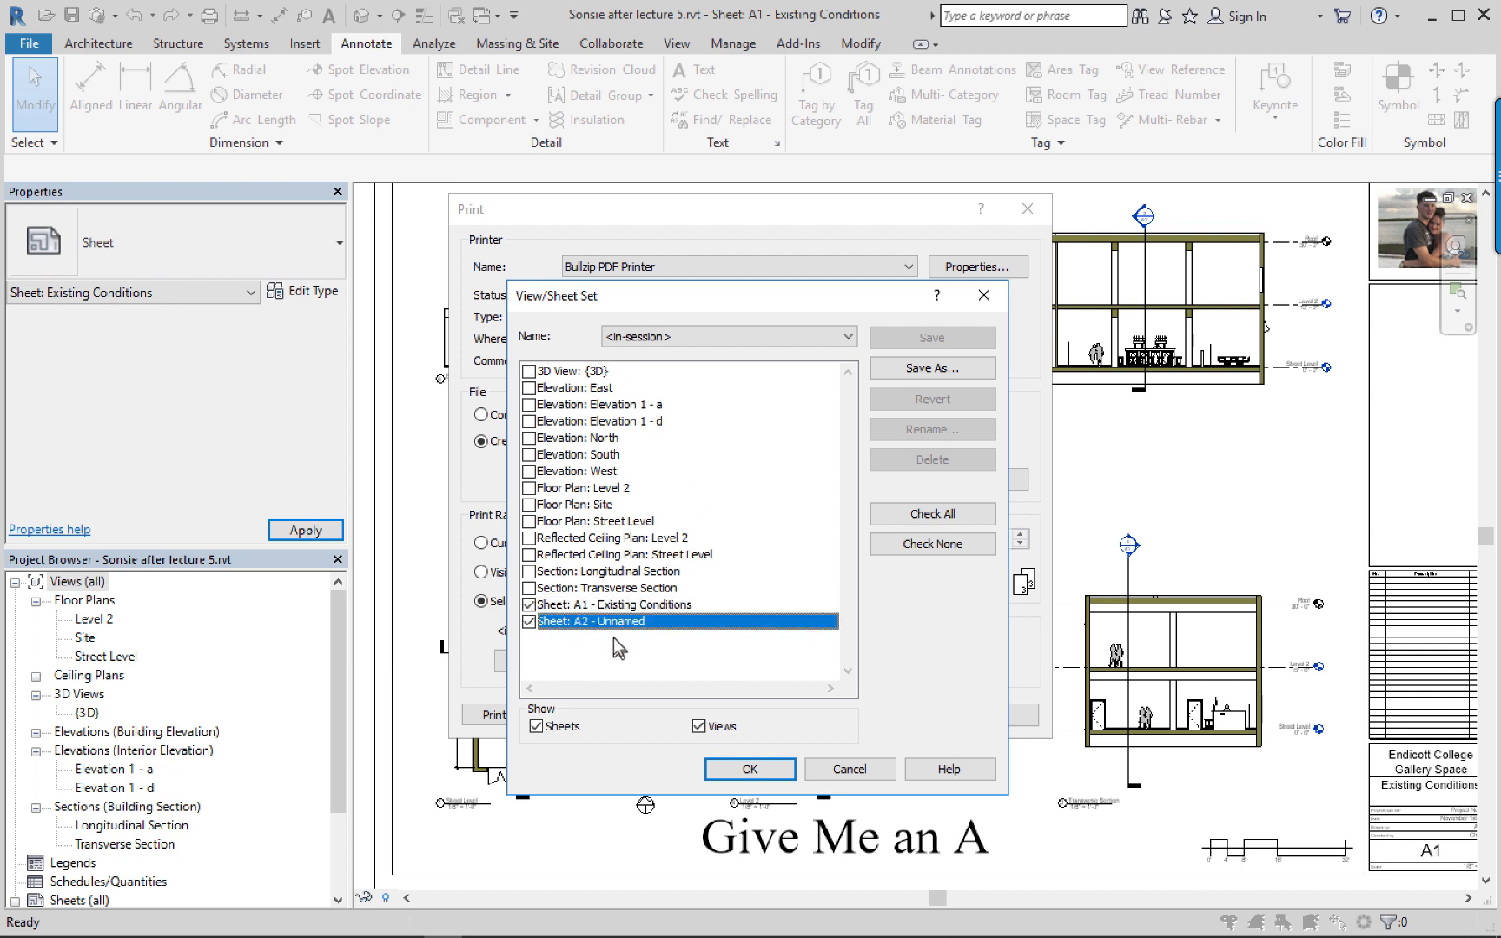
Save the sheet selection as a set named Schematic design set and accept it as the print selection.
left_click(920, 372)
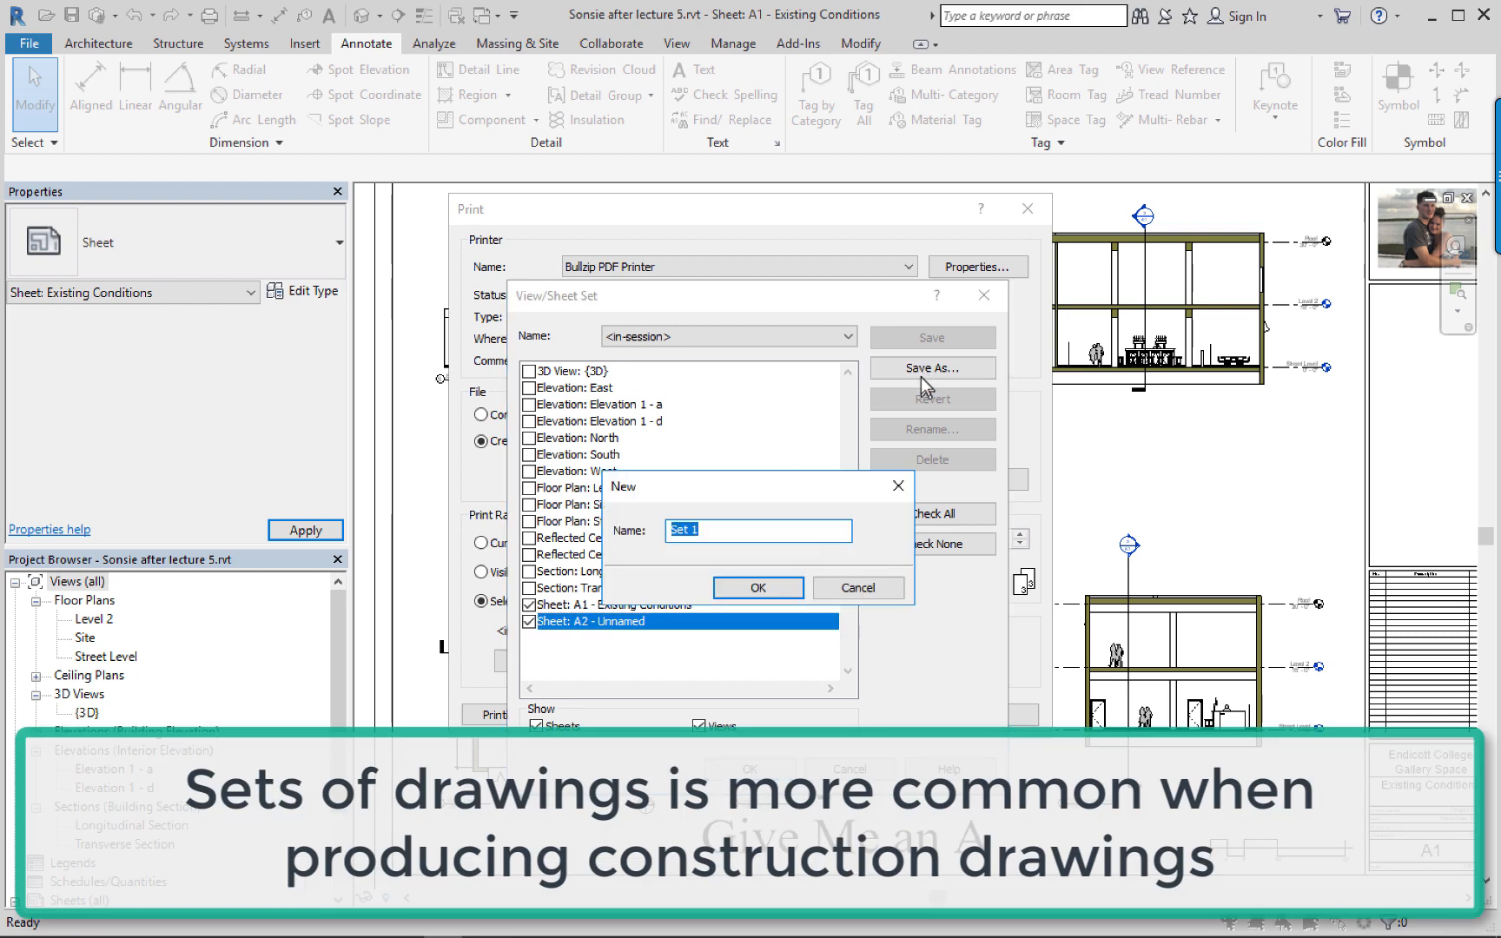
type("Schematic d")
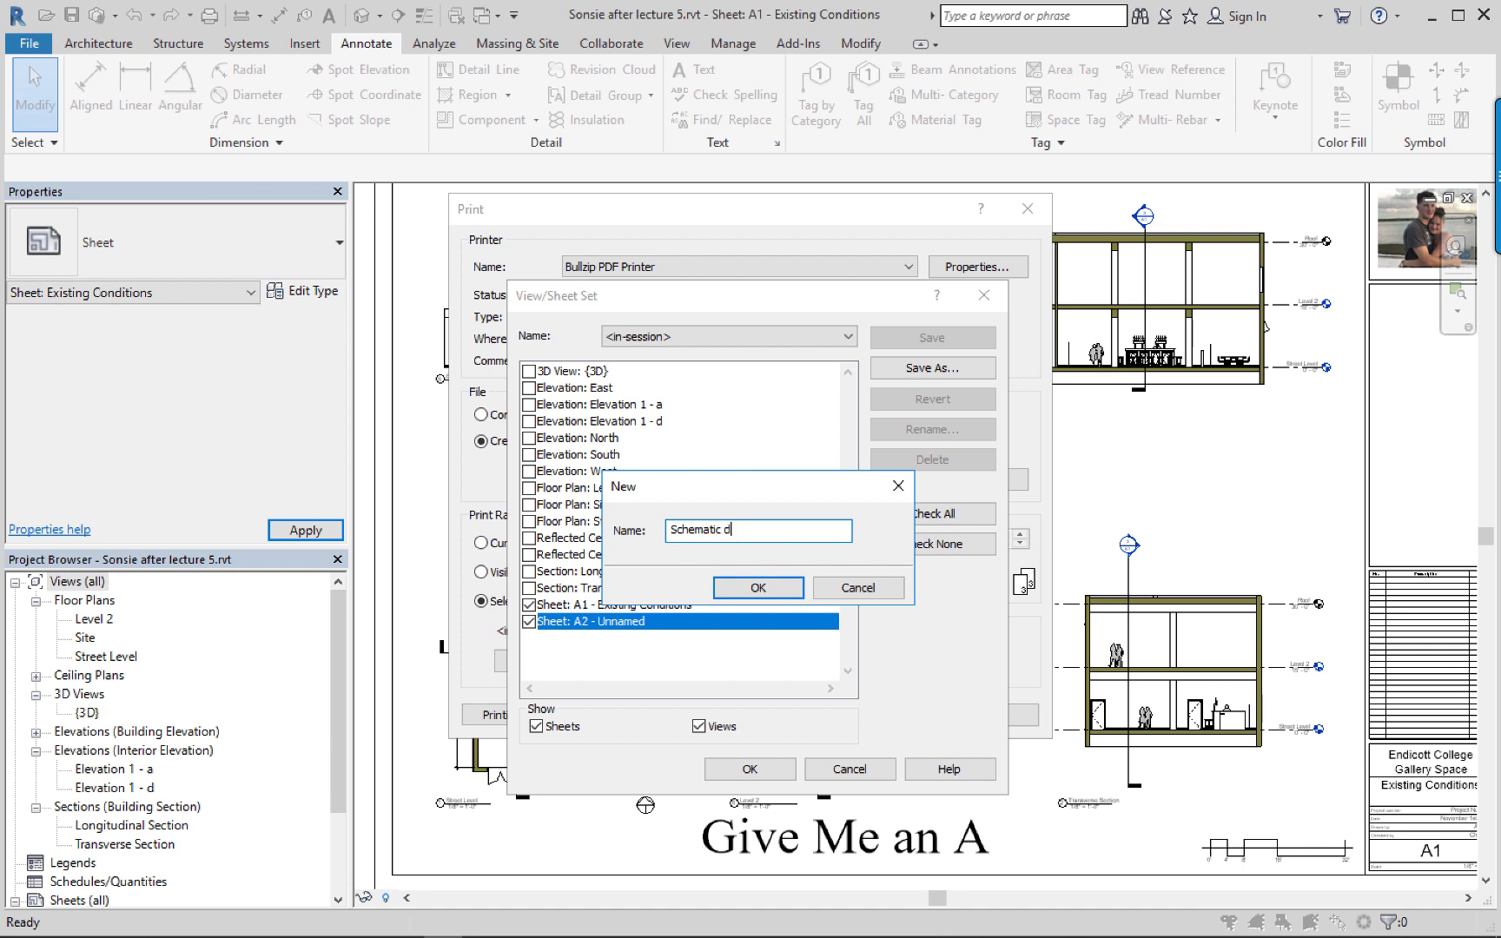
type("esign set")
key("Return")
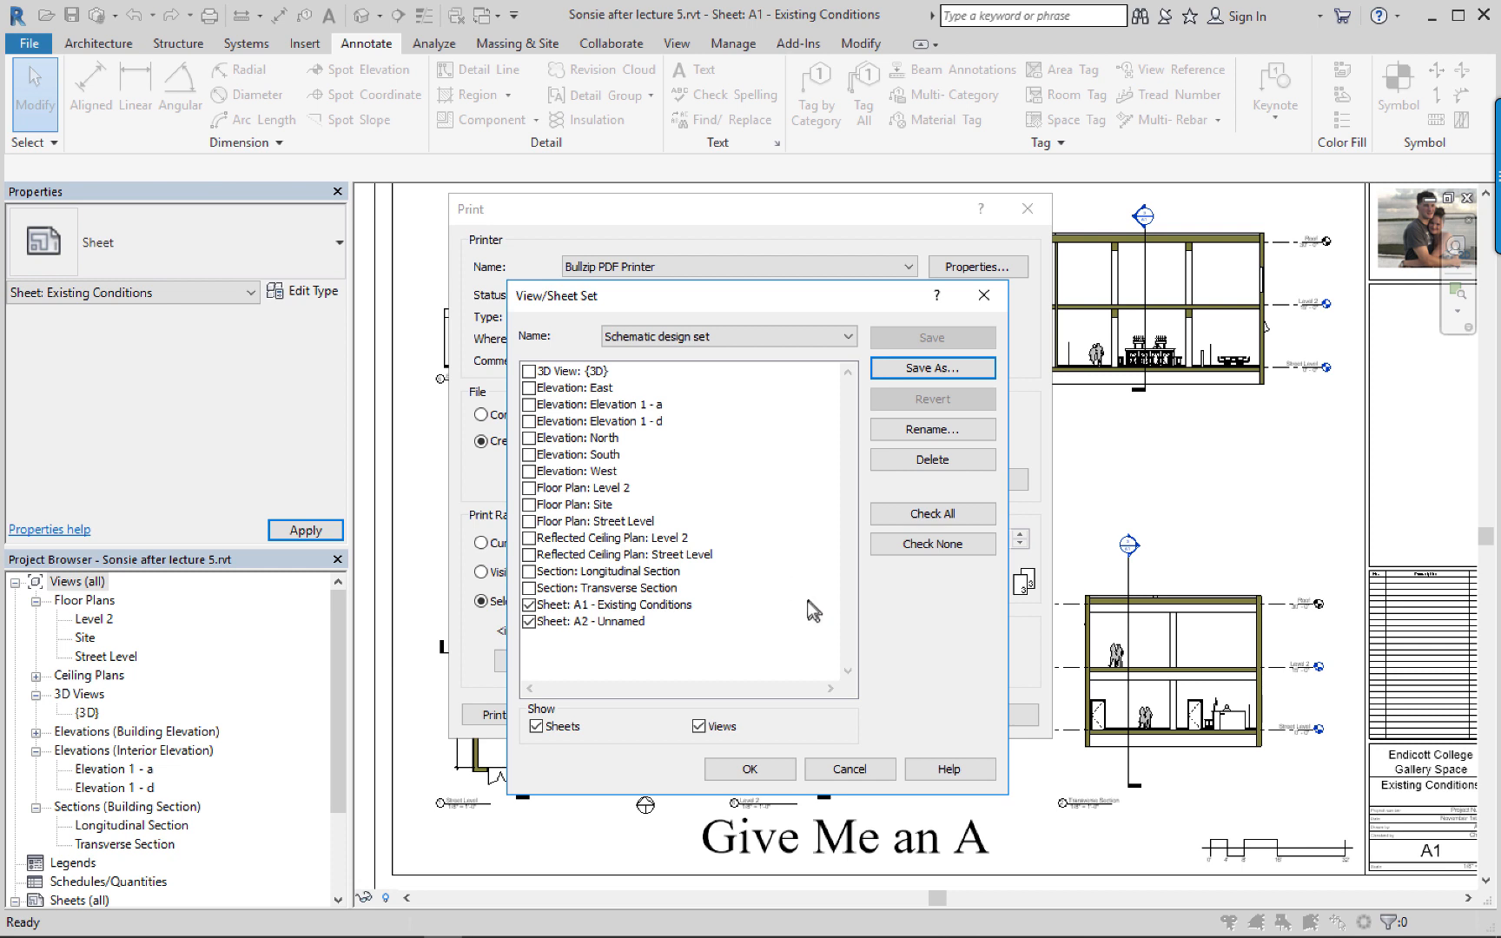
left_click(761, 771)
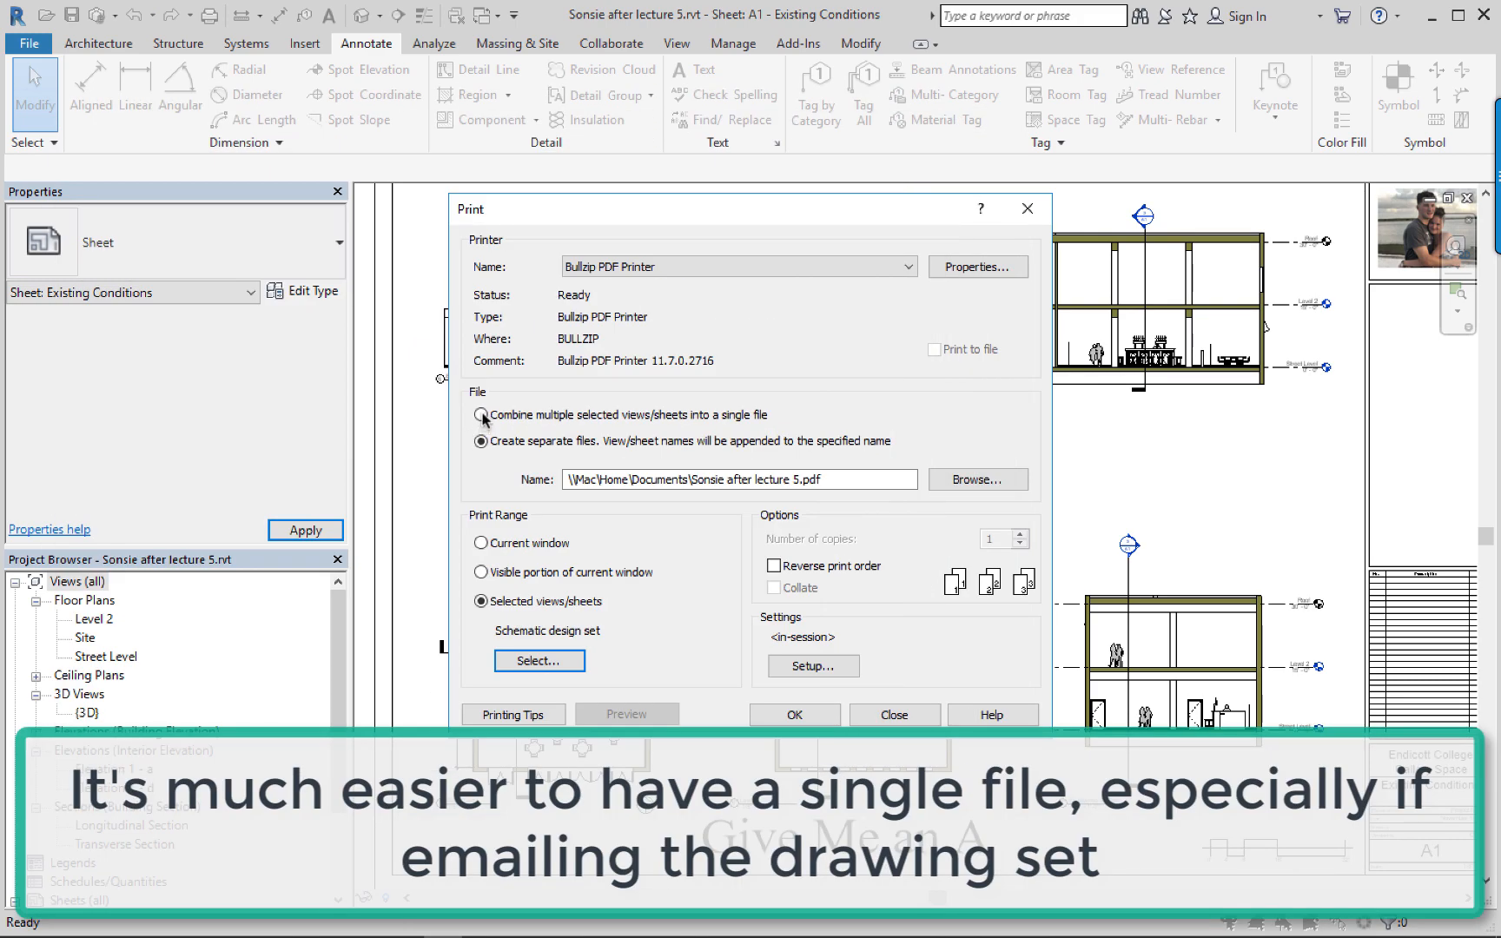
Choose to combine the selected sheets into a single file, and set the print range back to the current window.
left_click(481, 414)
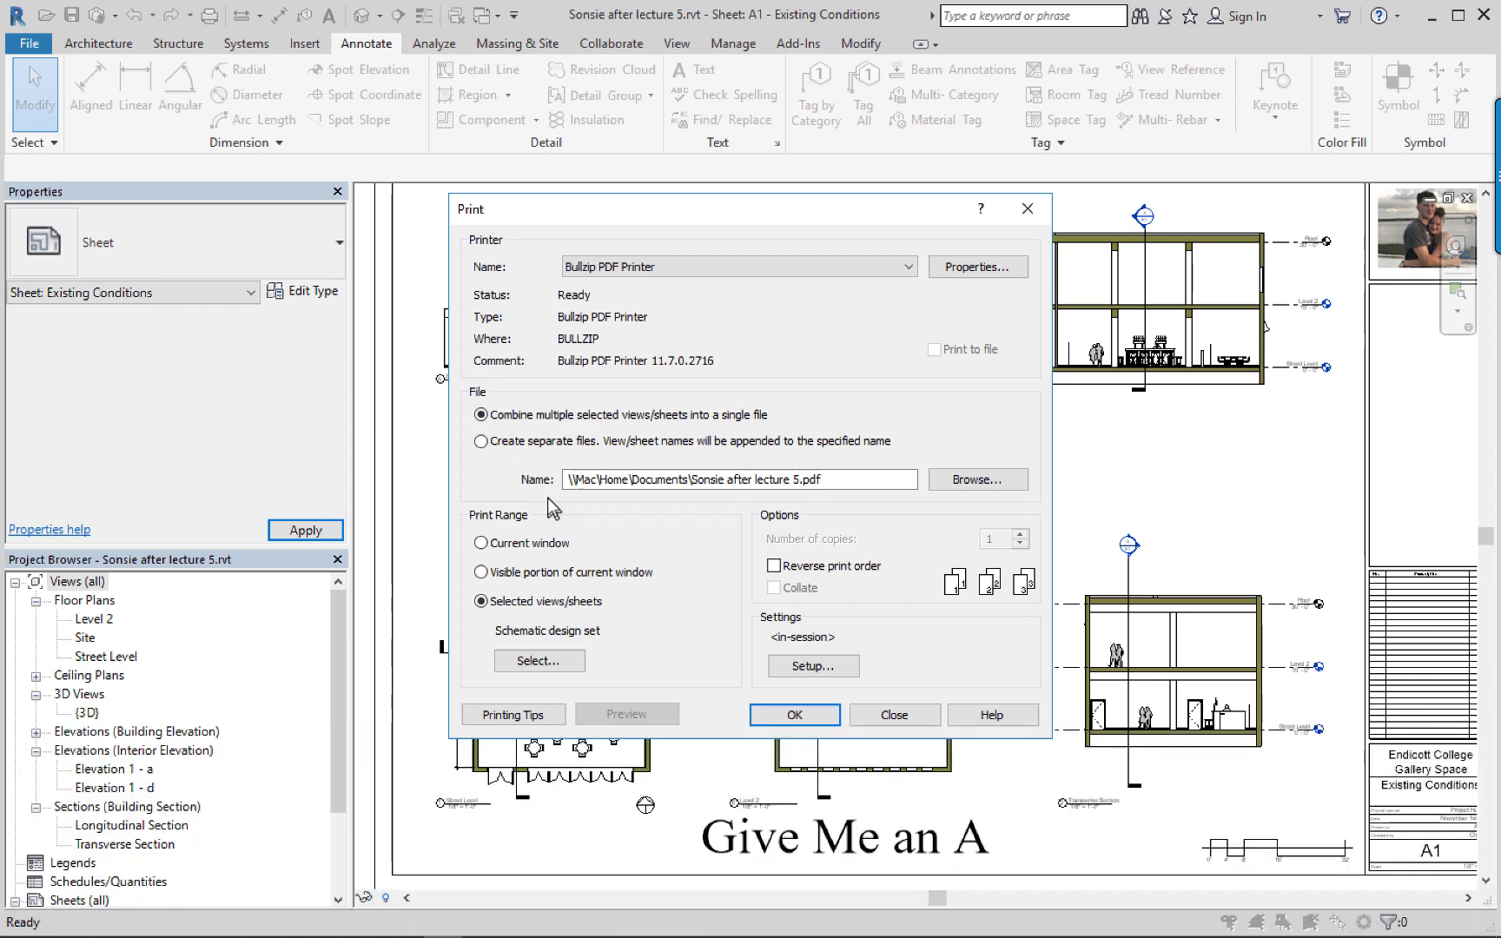
left_click(480, 542)
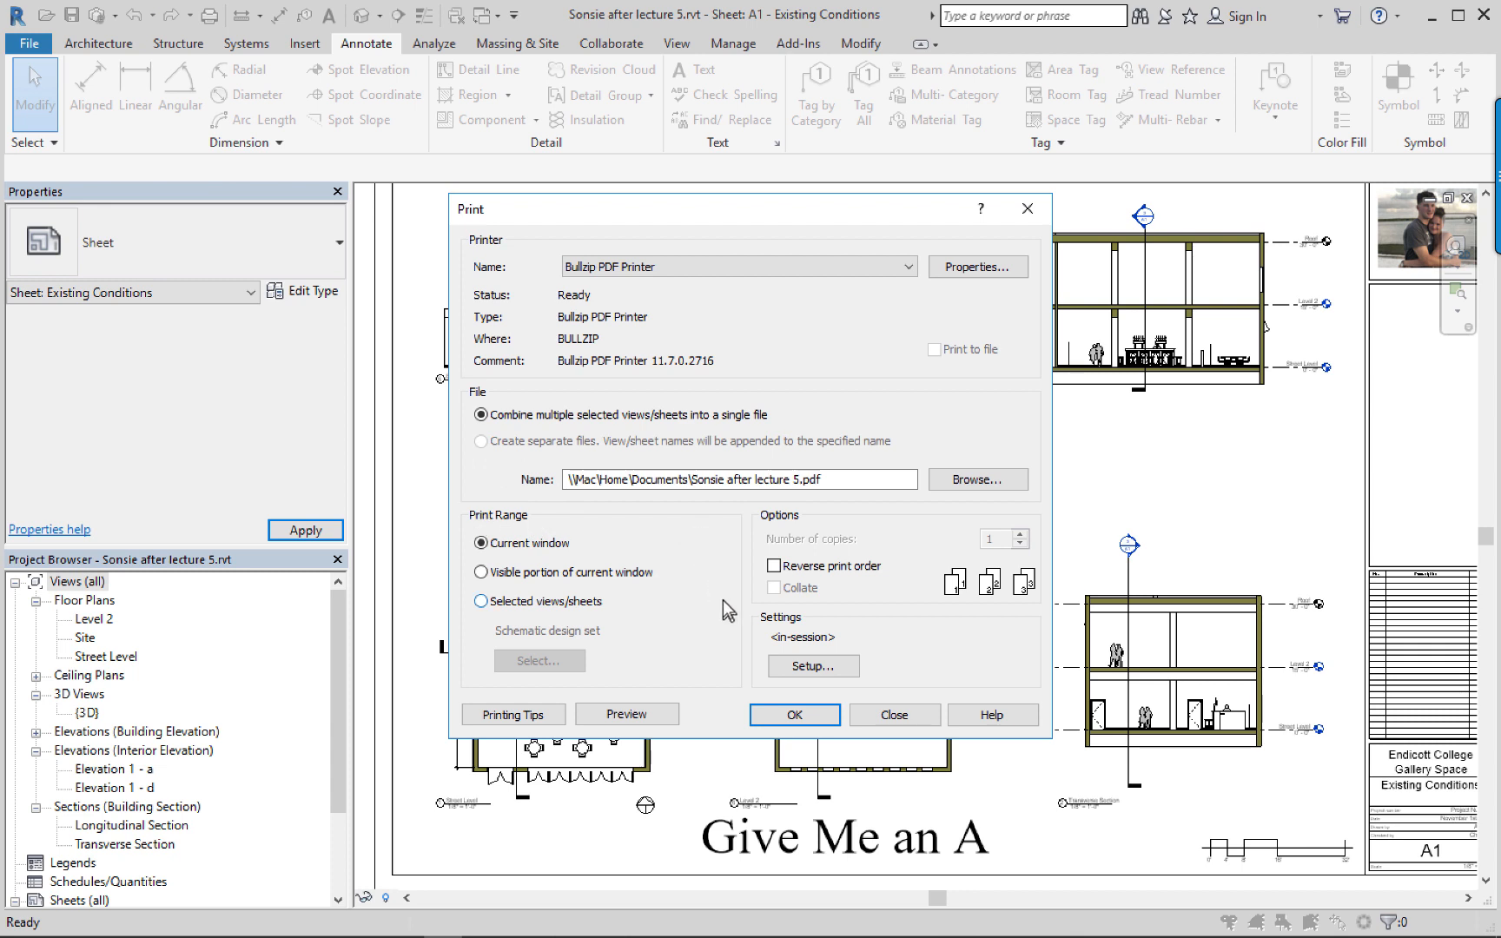